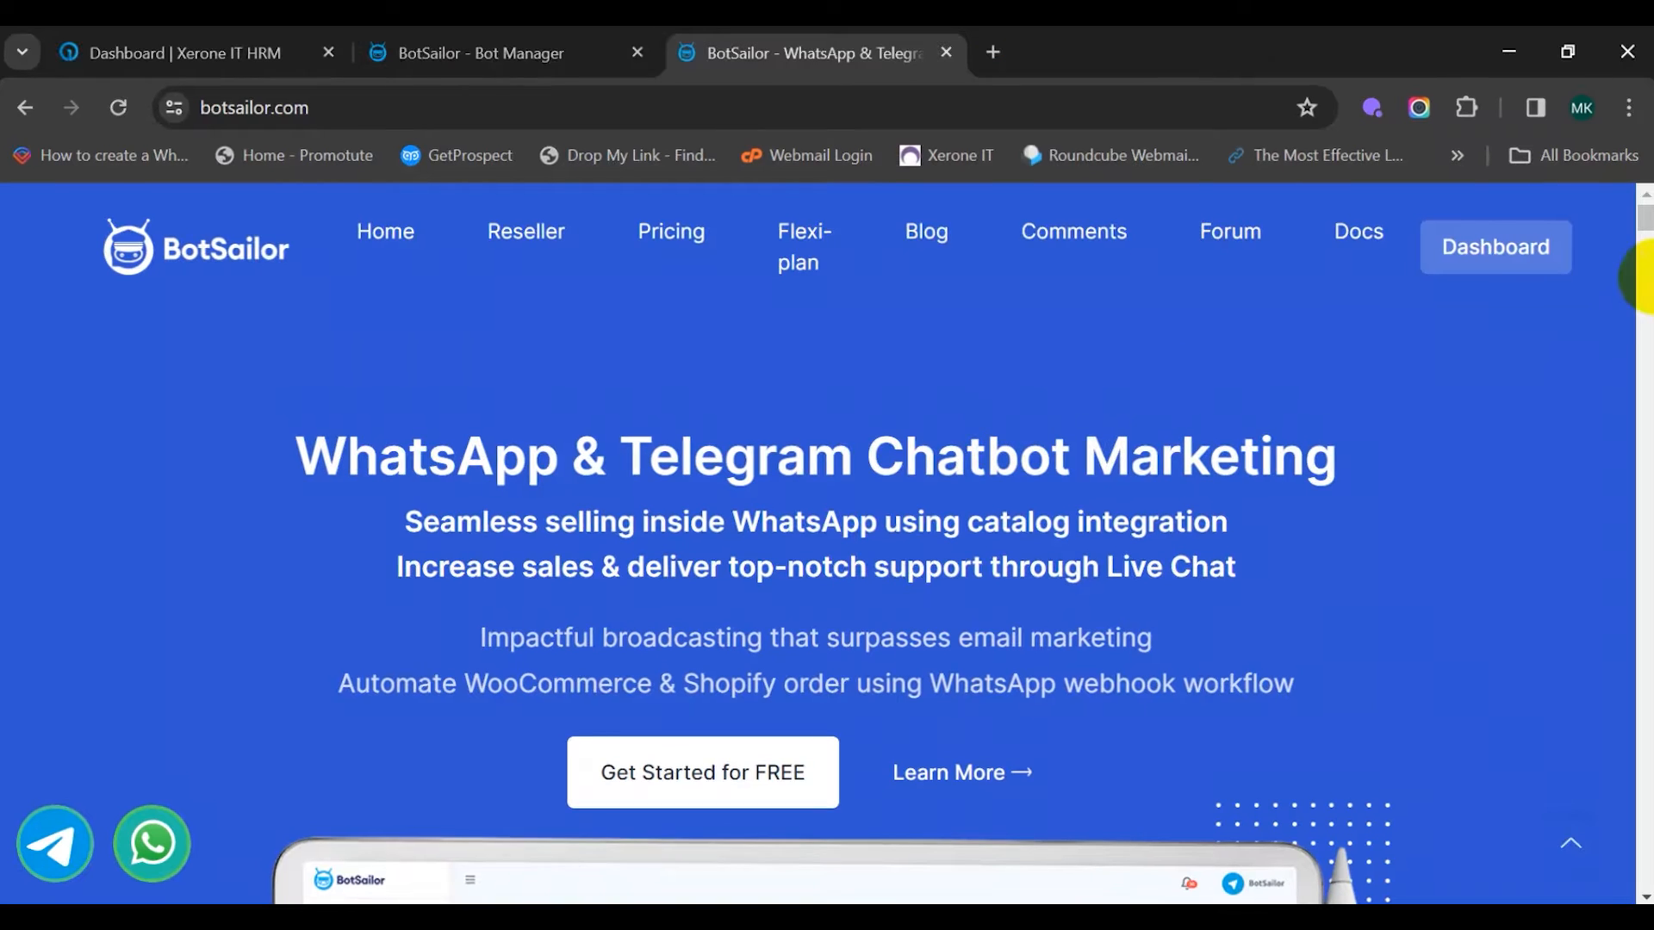
# Go from the botsailor.com homepage to the account Dashboard
pyautogui.click(1535, 269)
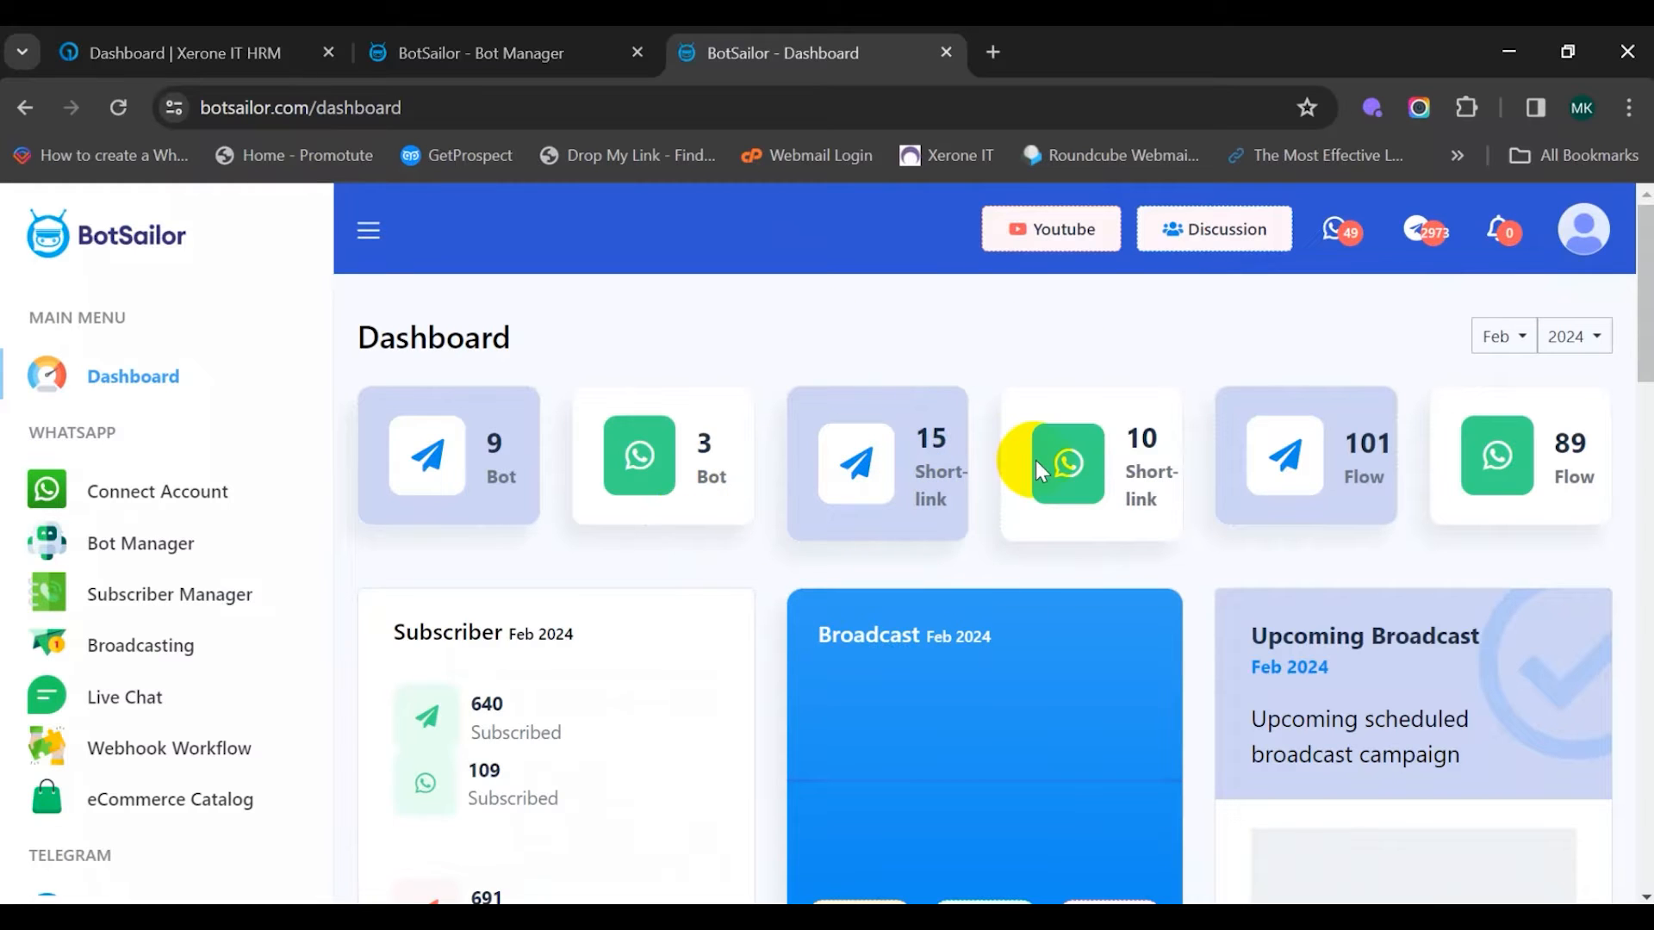
# Open Bot Manager for the Xerone IT bot and show its WhatsApp Flows list
pyautogui.scroll(-5, 1033, 473)
pyautogui.scroll(5, 1037, 483)
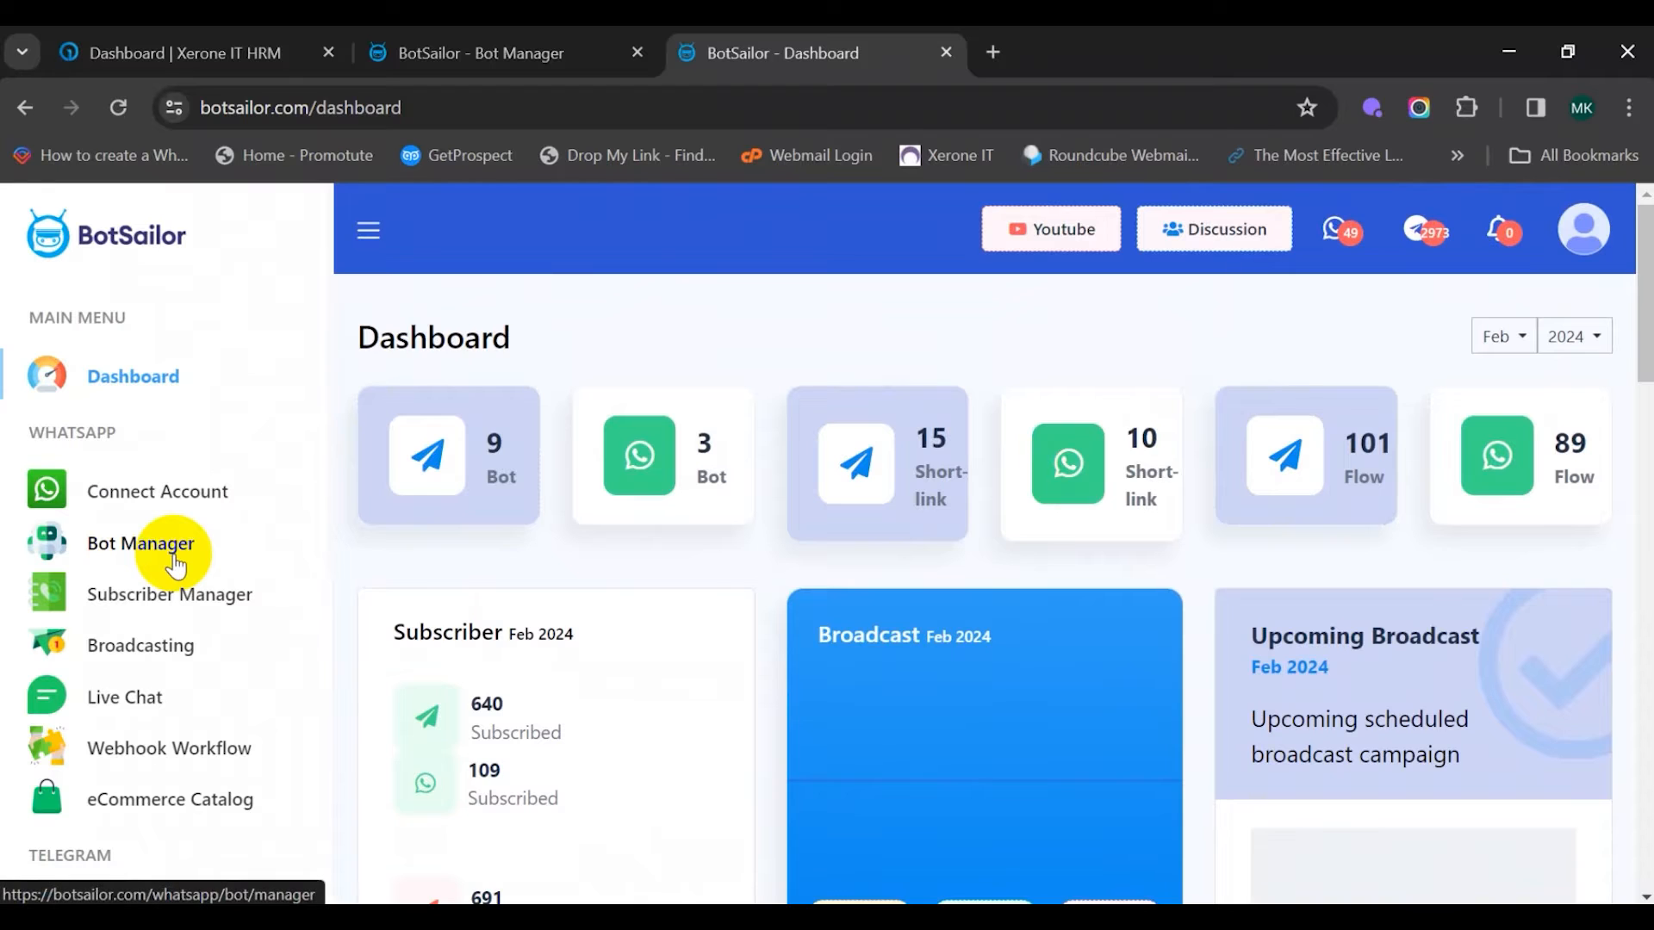
pyautogui.click(174, 559)
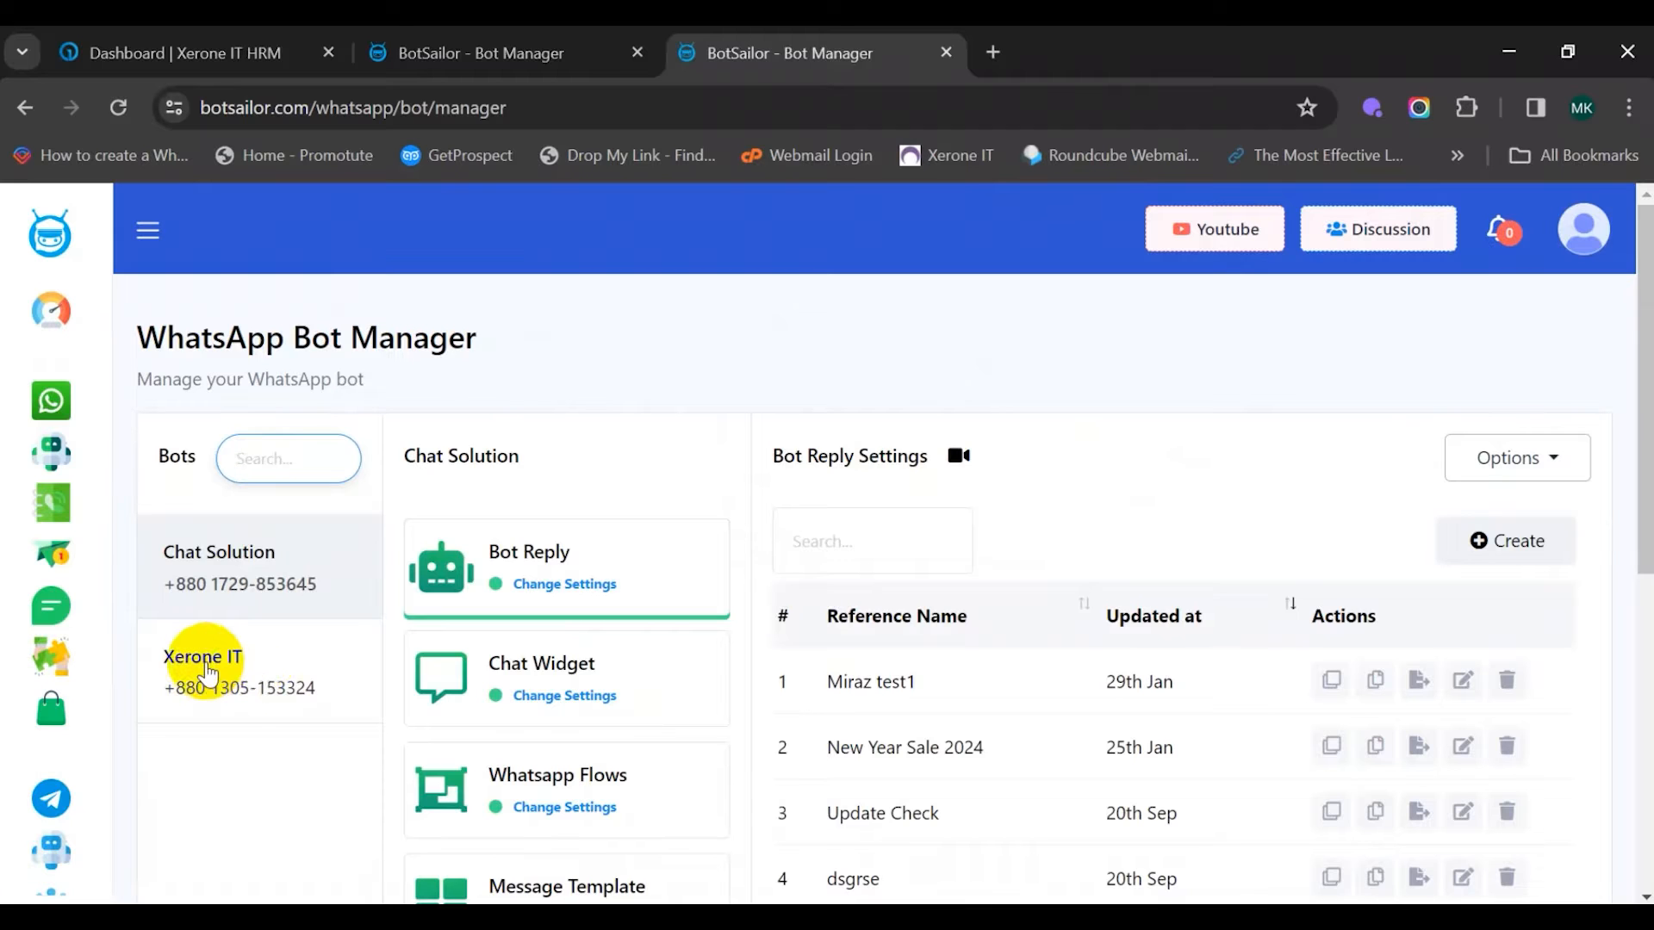
pyautogui.click(207, 672)
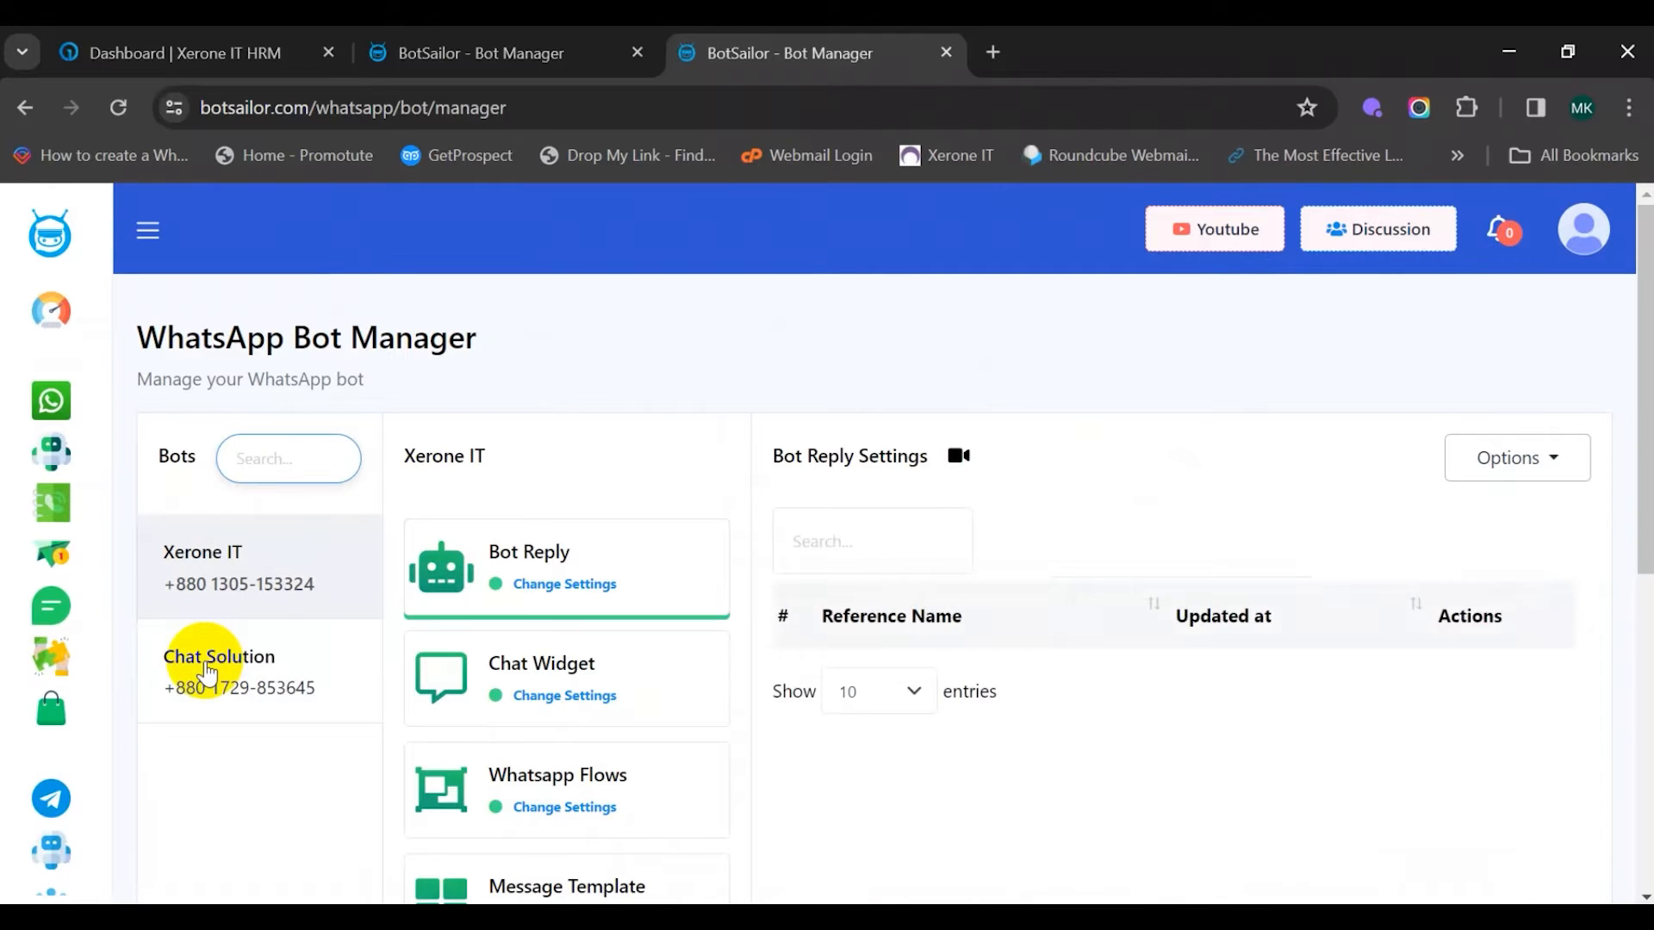
pyautogui.scroll(-5, 508, 603)
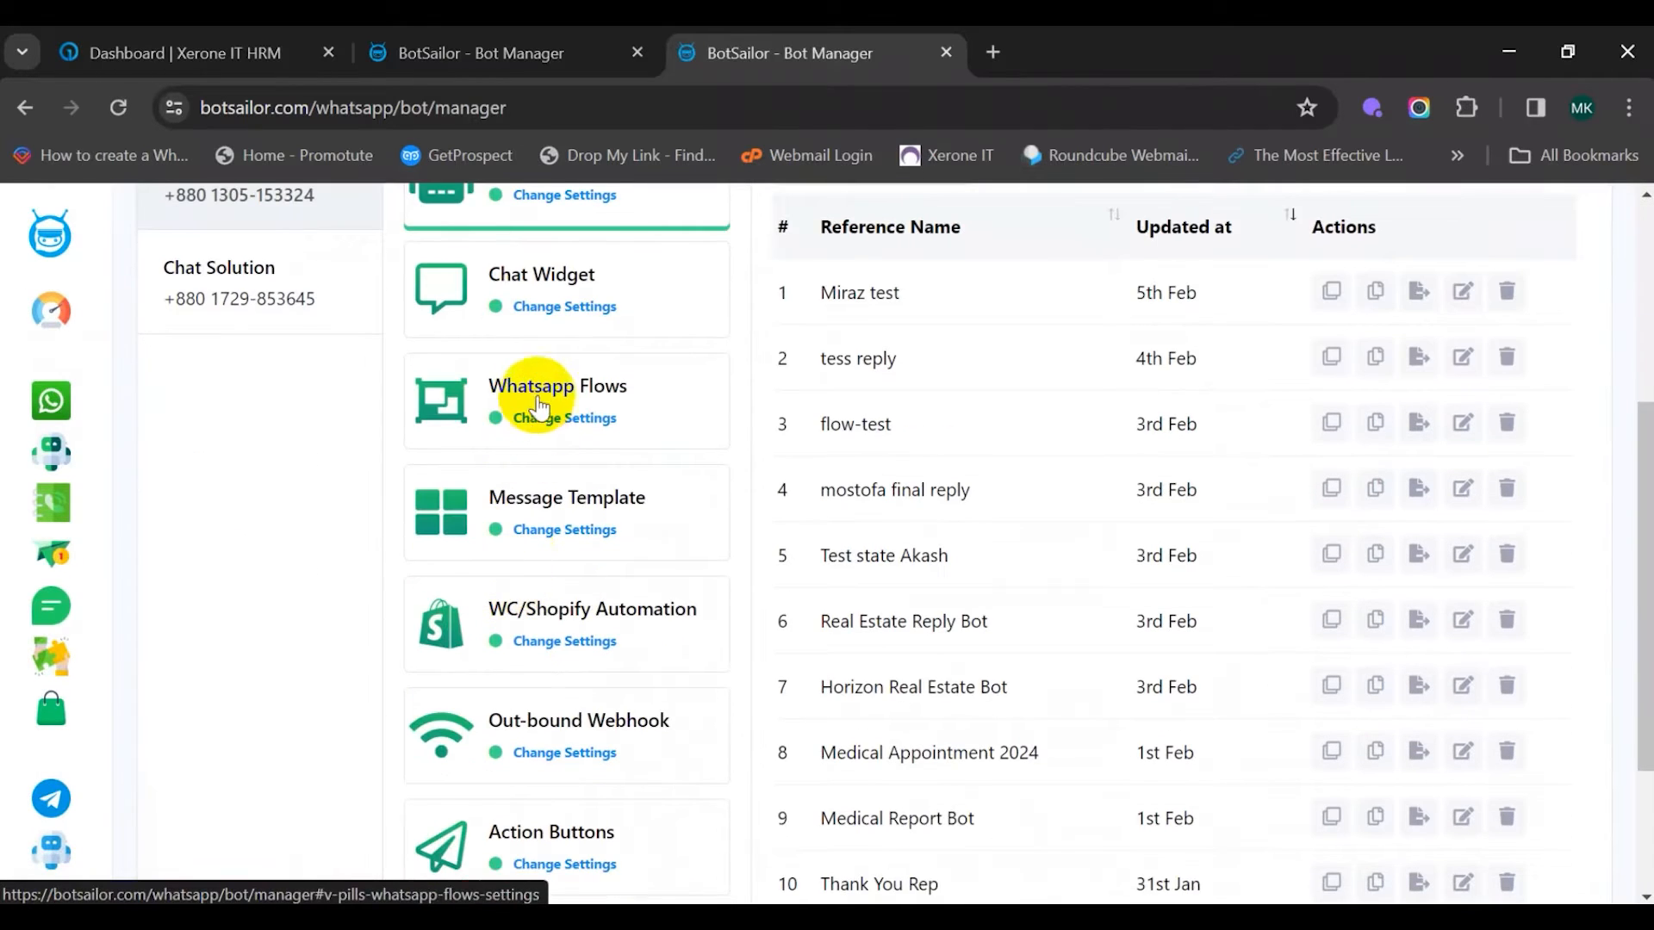
pyautogui.click(535, 422)
pyautogui.scroll(5, 748, 541)
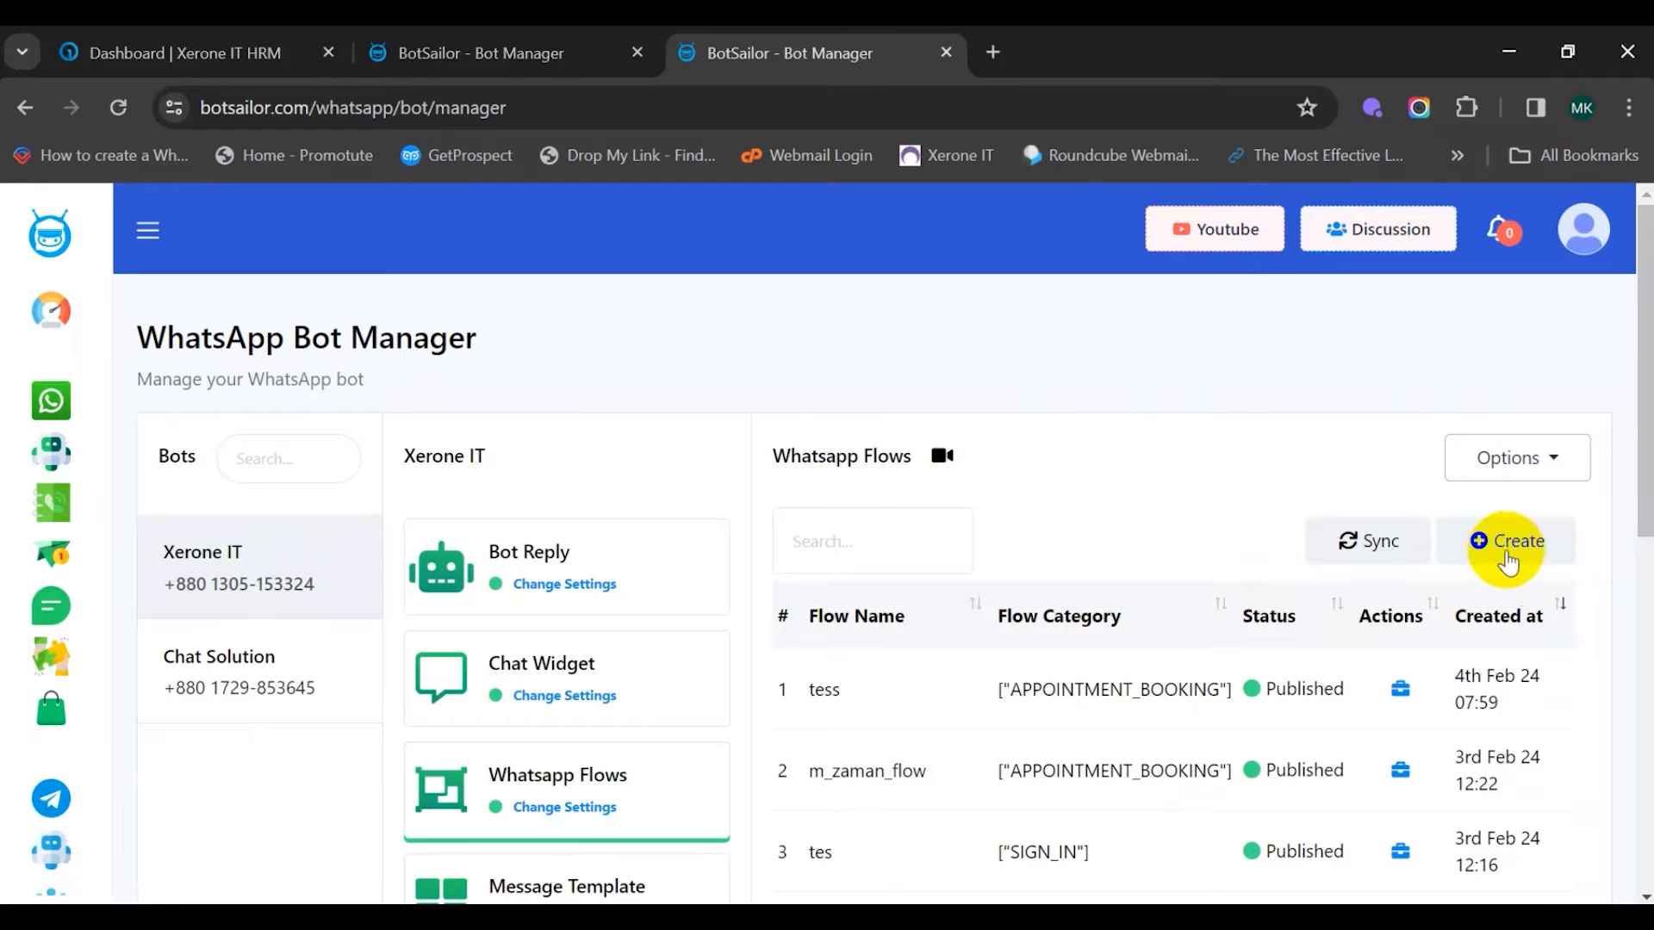
# Create a new WhatsApp Flow and place the cursor in the empty Flow Name field
pyautogui.click(1509, 552)
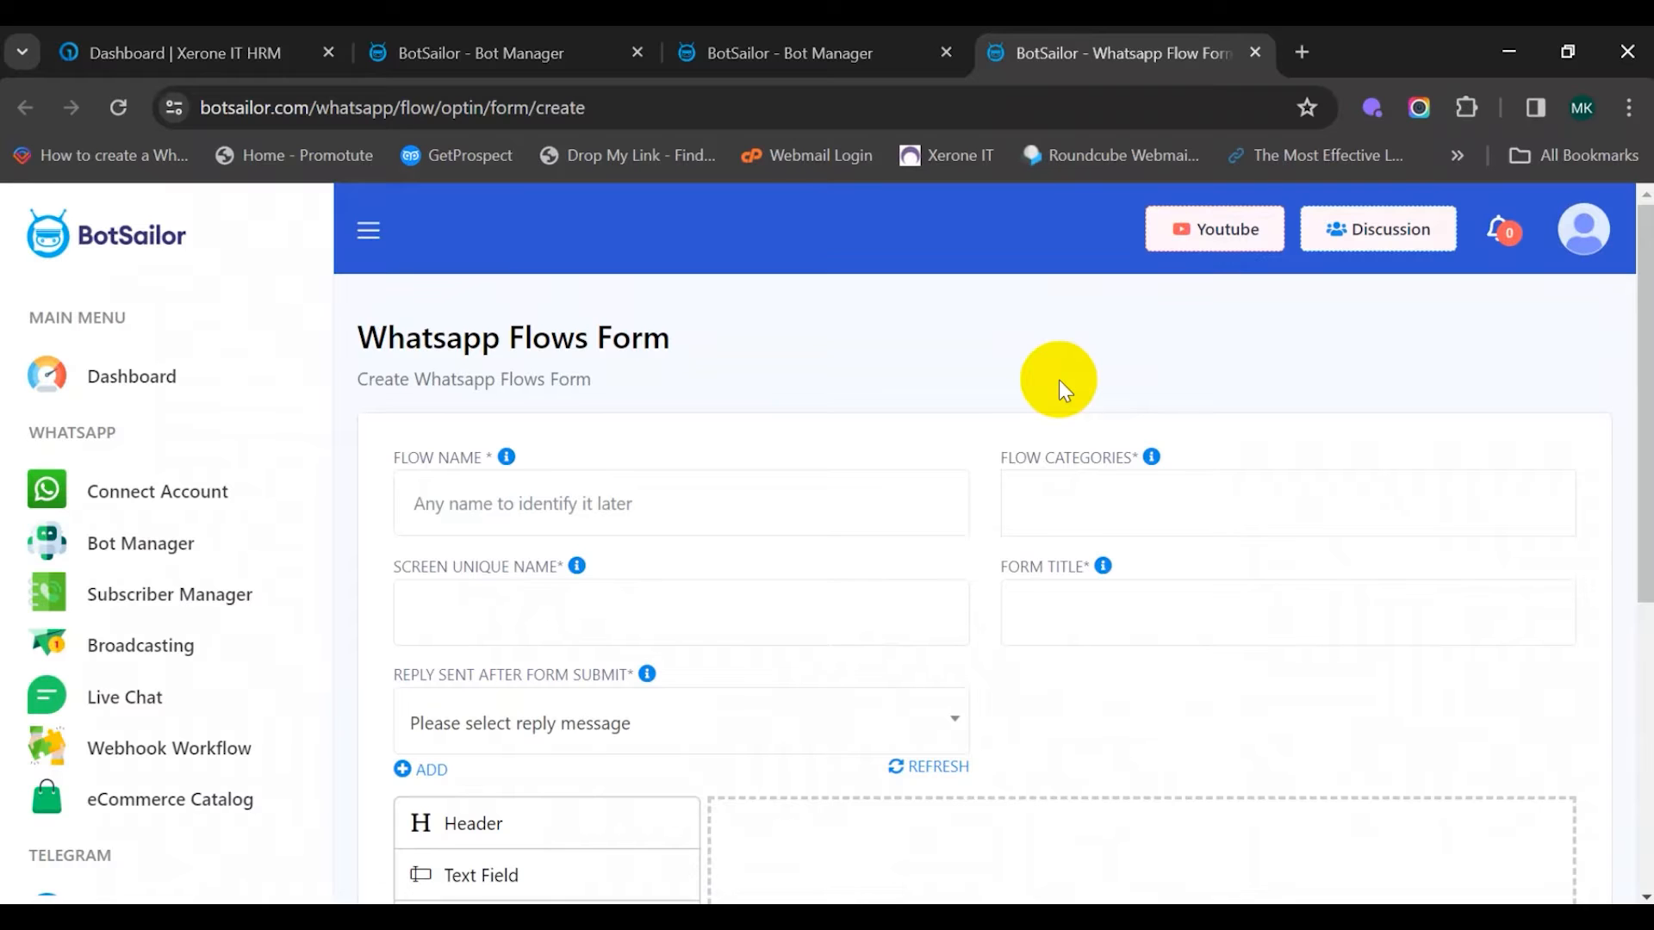
pyautogui.scroll(-5, 1059, 387)
pyautogui.scroll(5, 1052, 384)
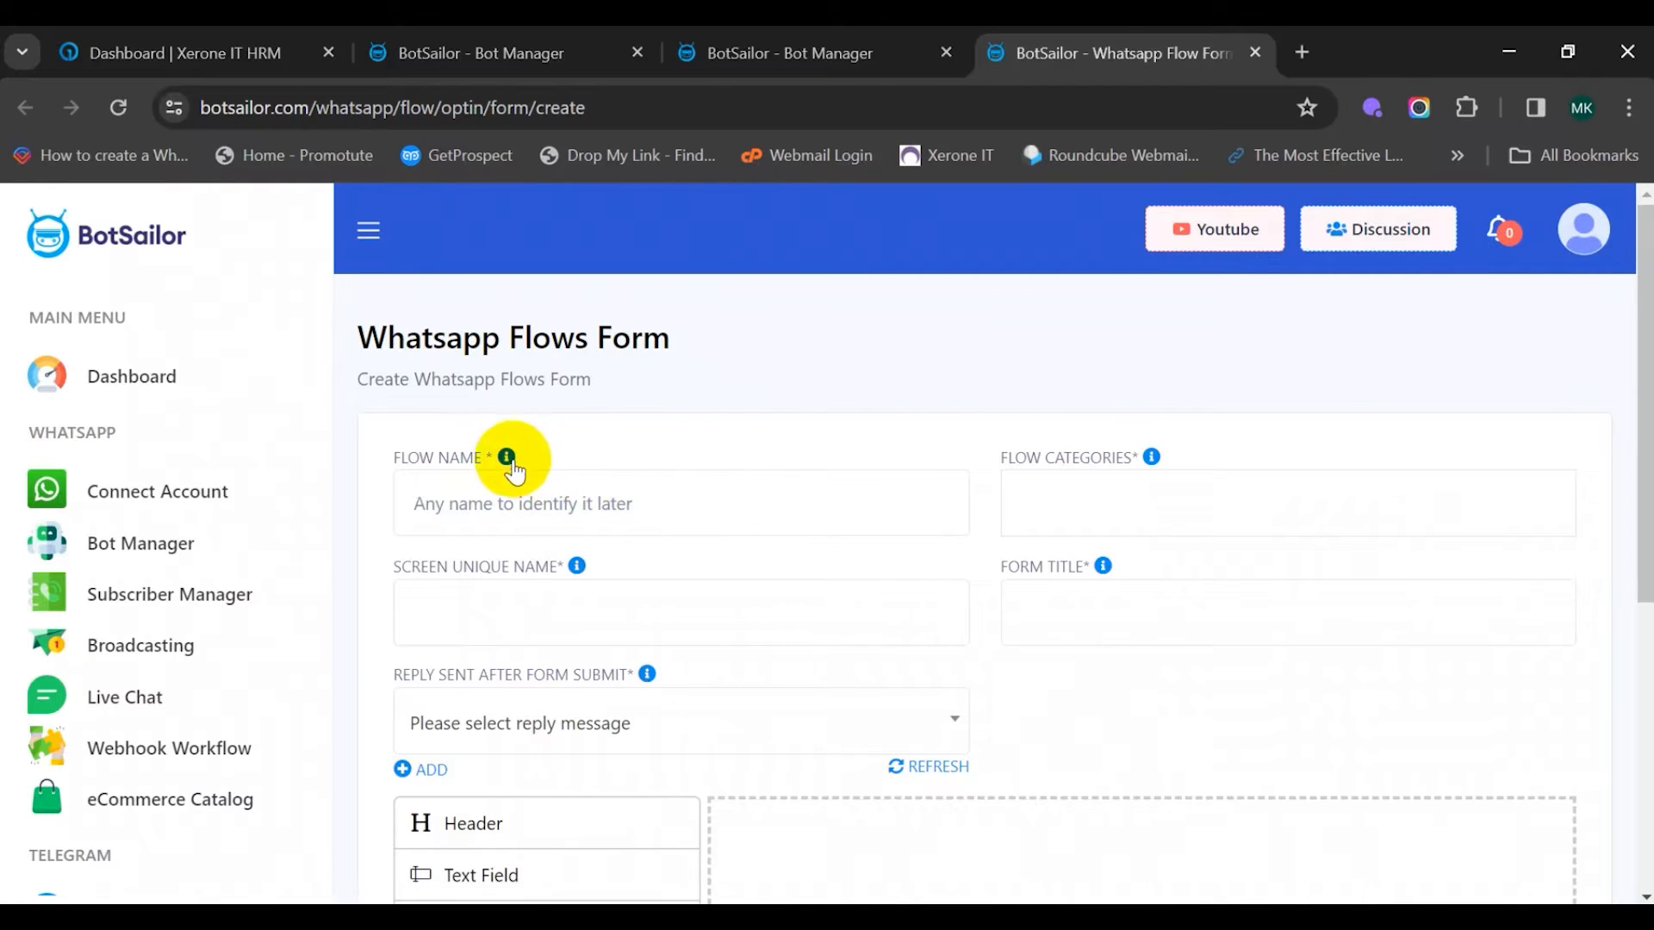
pyautogui.moveTo(506, 459)
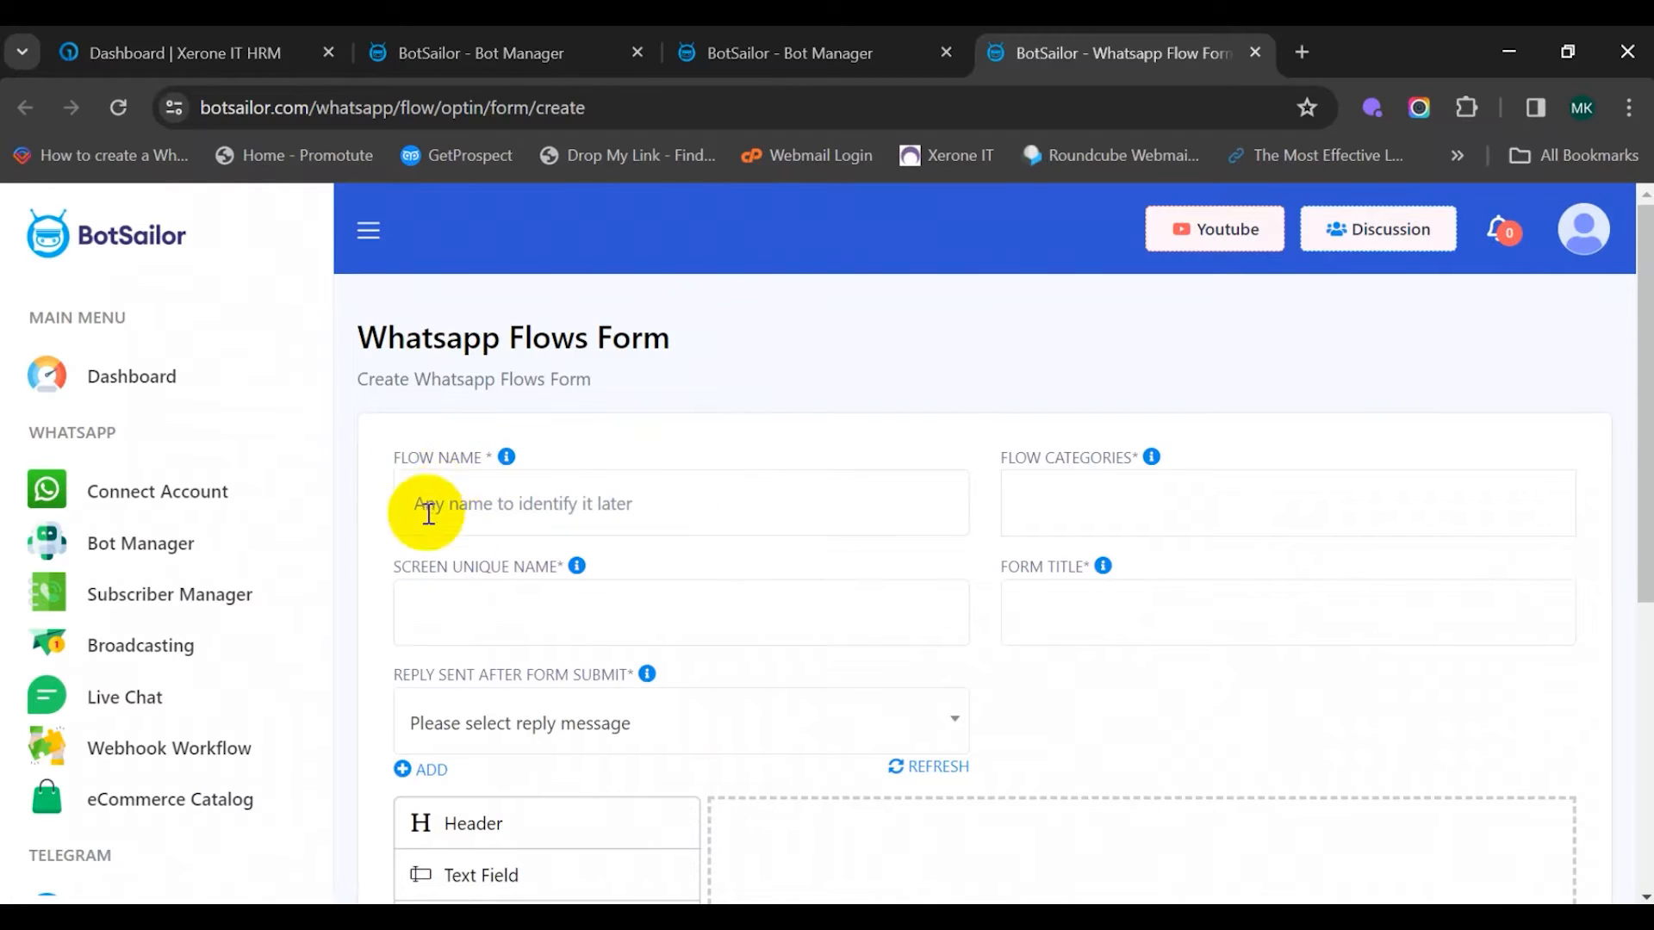
pyautogui.click(428, 514)
pyautogui.click(615, 444)
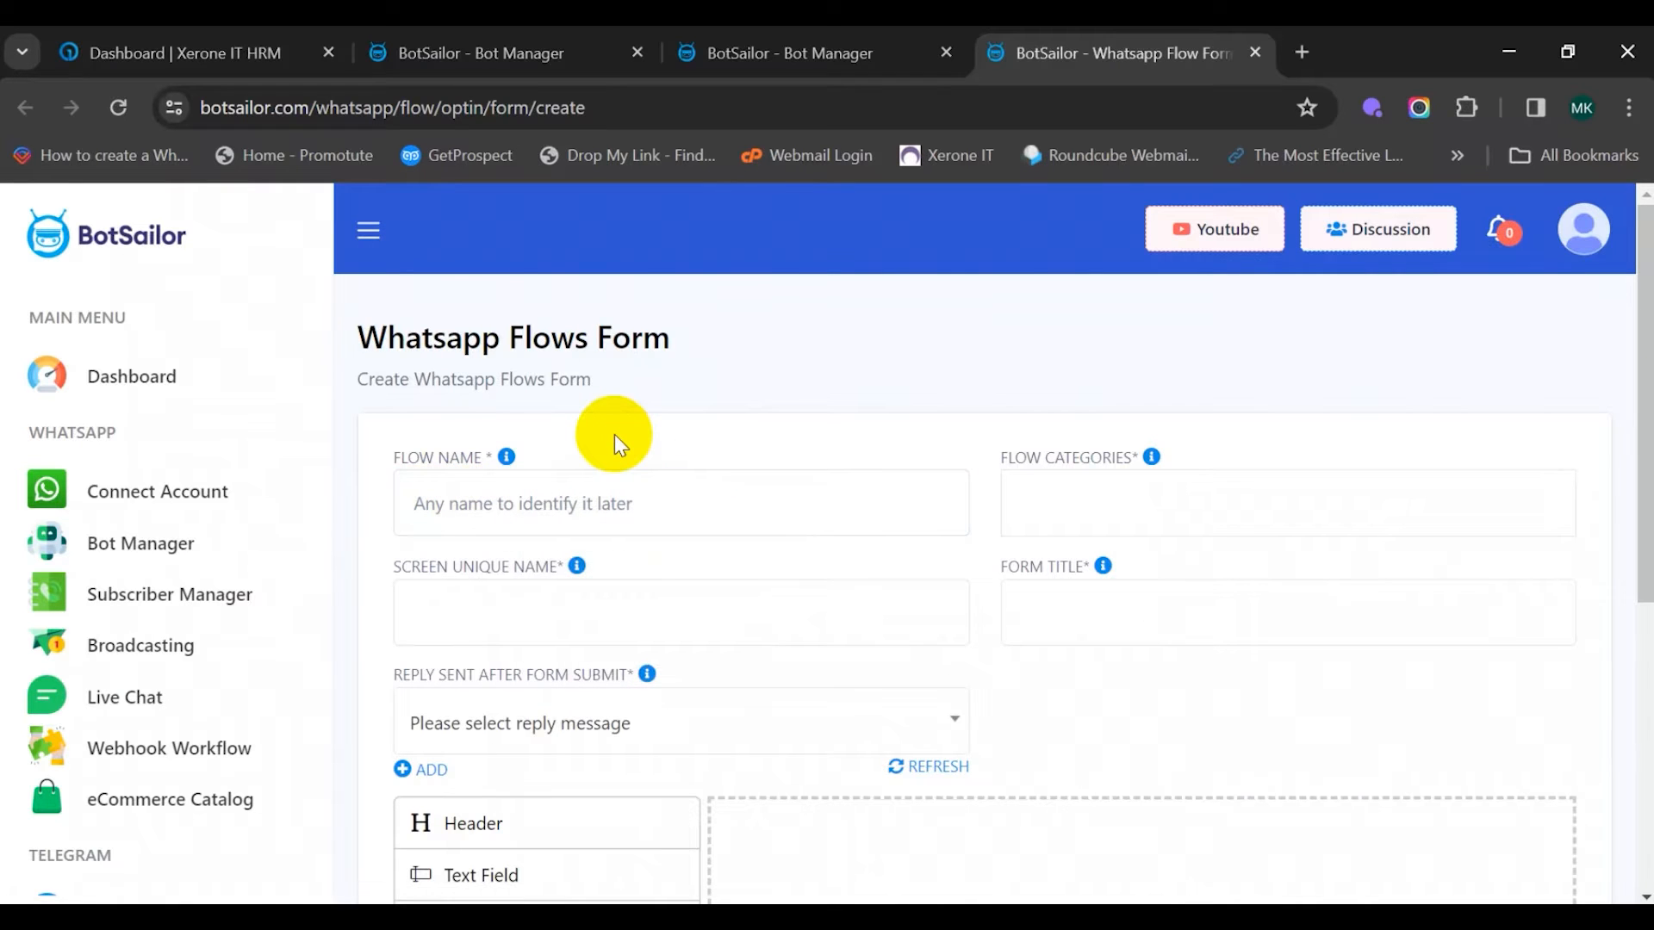
# Name the flow 'Horizon Real Estate Form' with category APPOINTMENT_BOOKING
pyautogui.click(473, 502)
pyautogui.write('H')
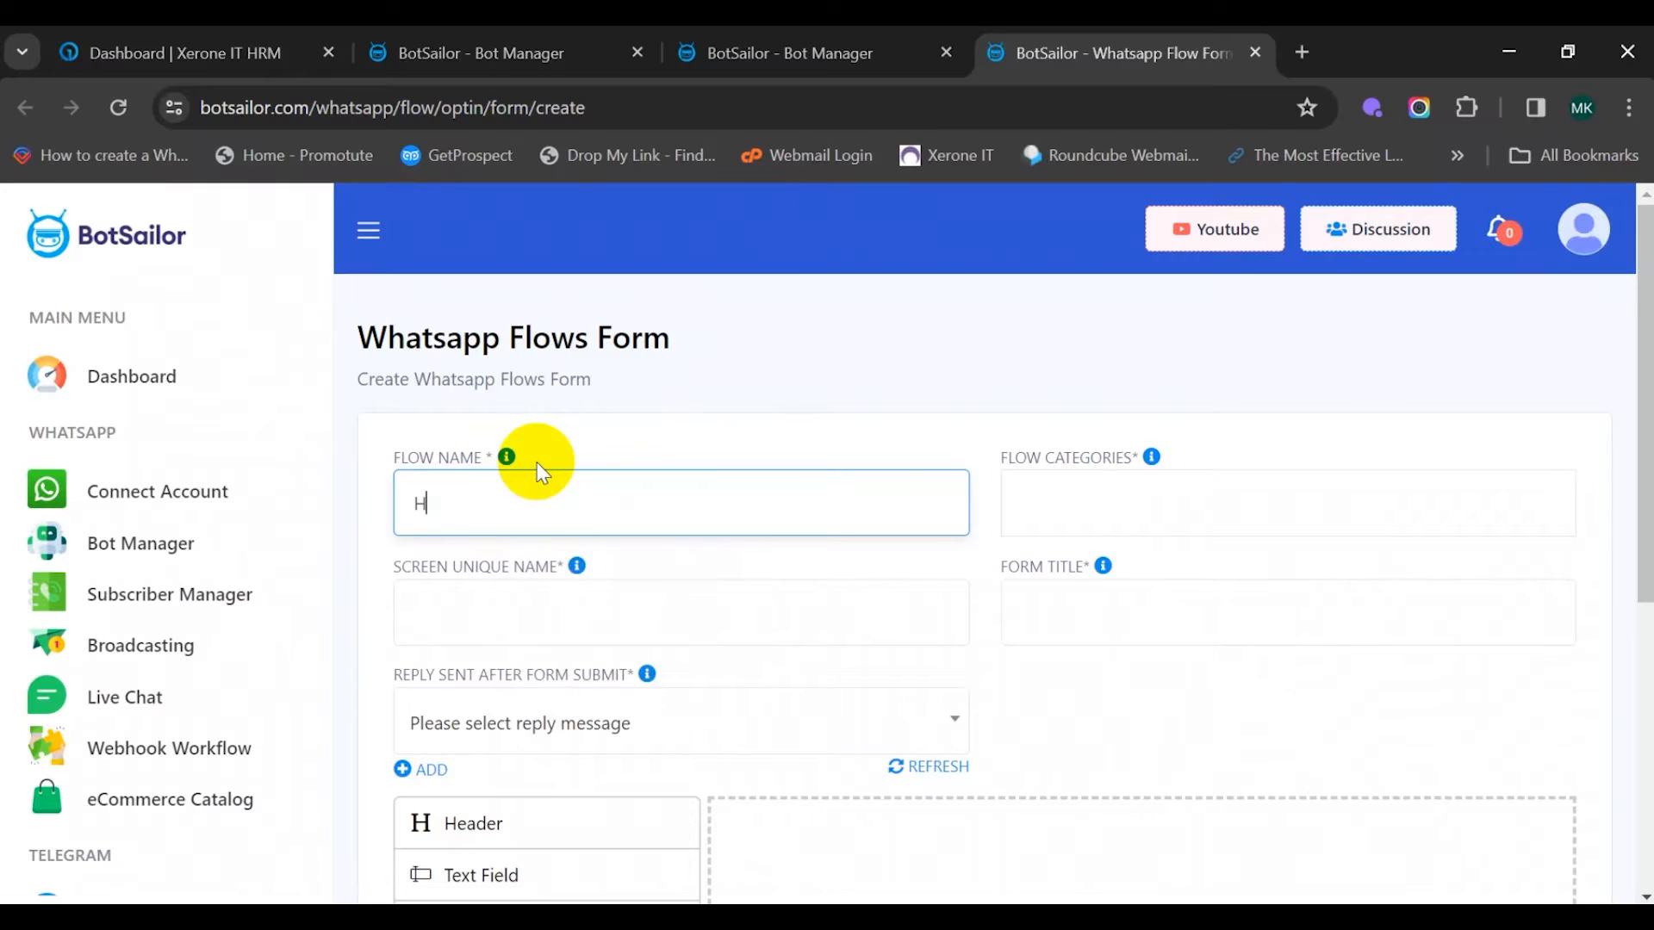
pyautogui.write('orizon Real Estate')
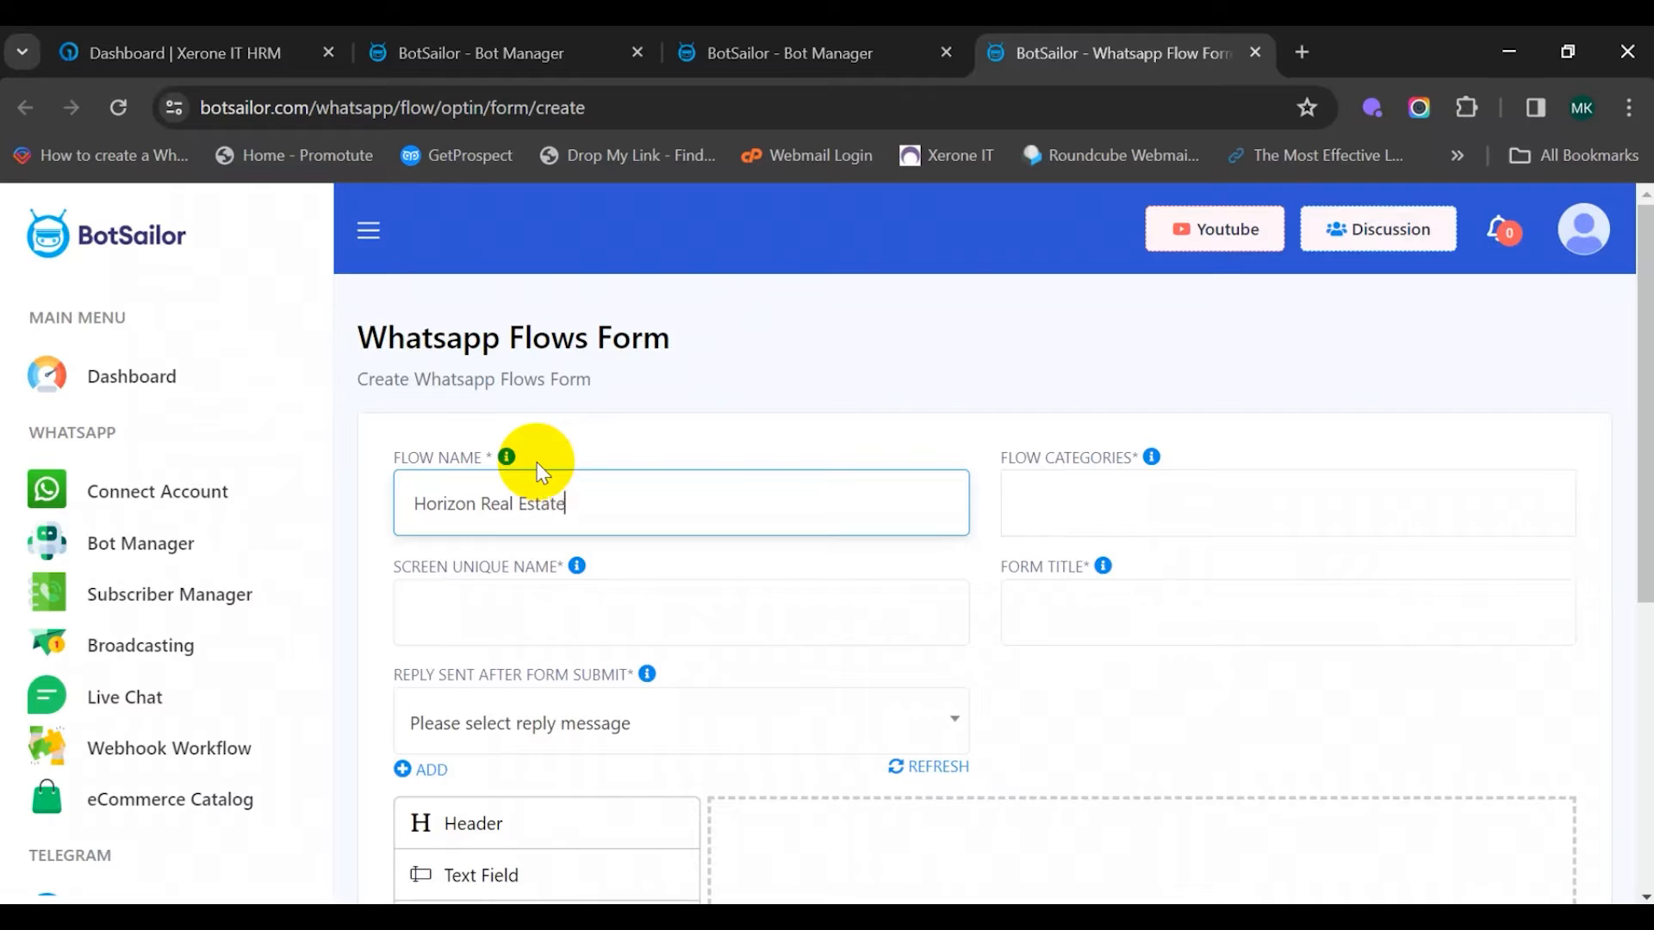
pyautogui.write(' Form')
pyautogui.click(1100, 491)
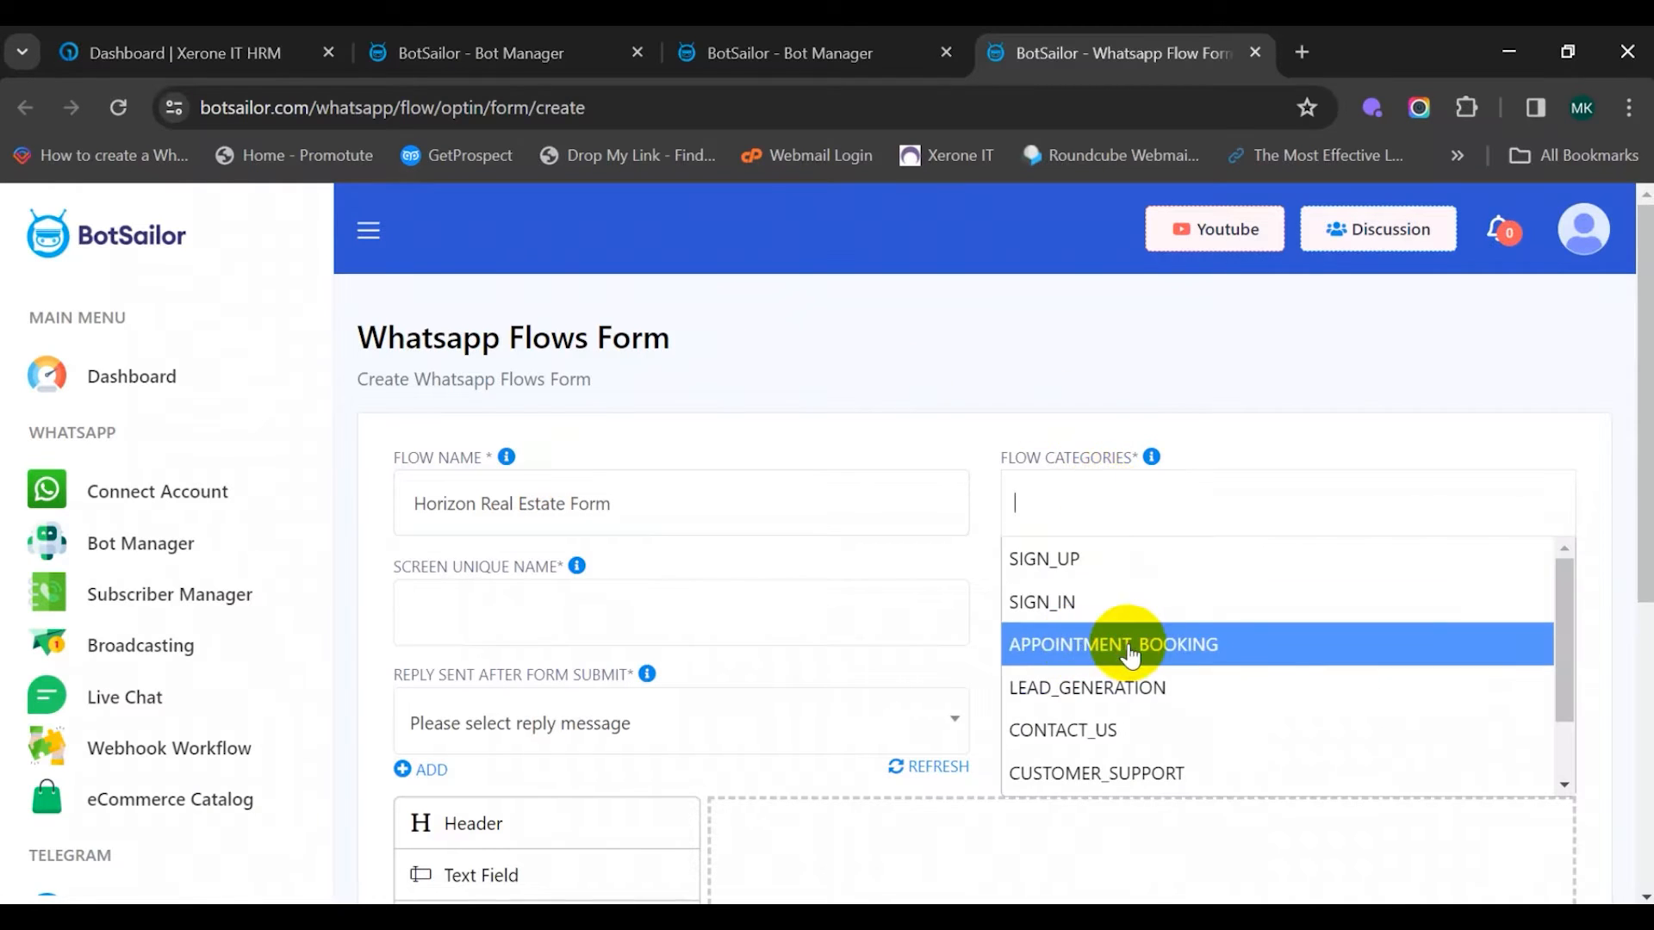
pyautogui.click(1131, 657)
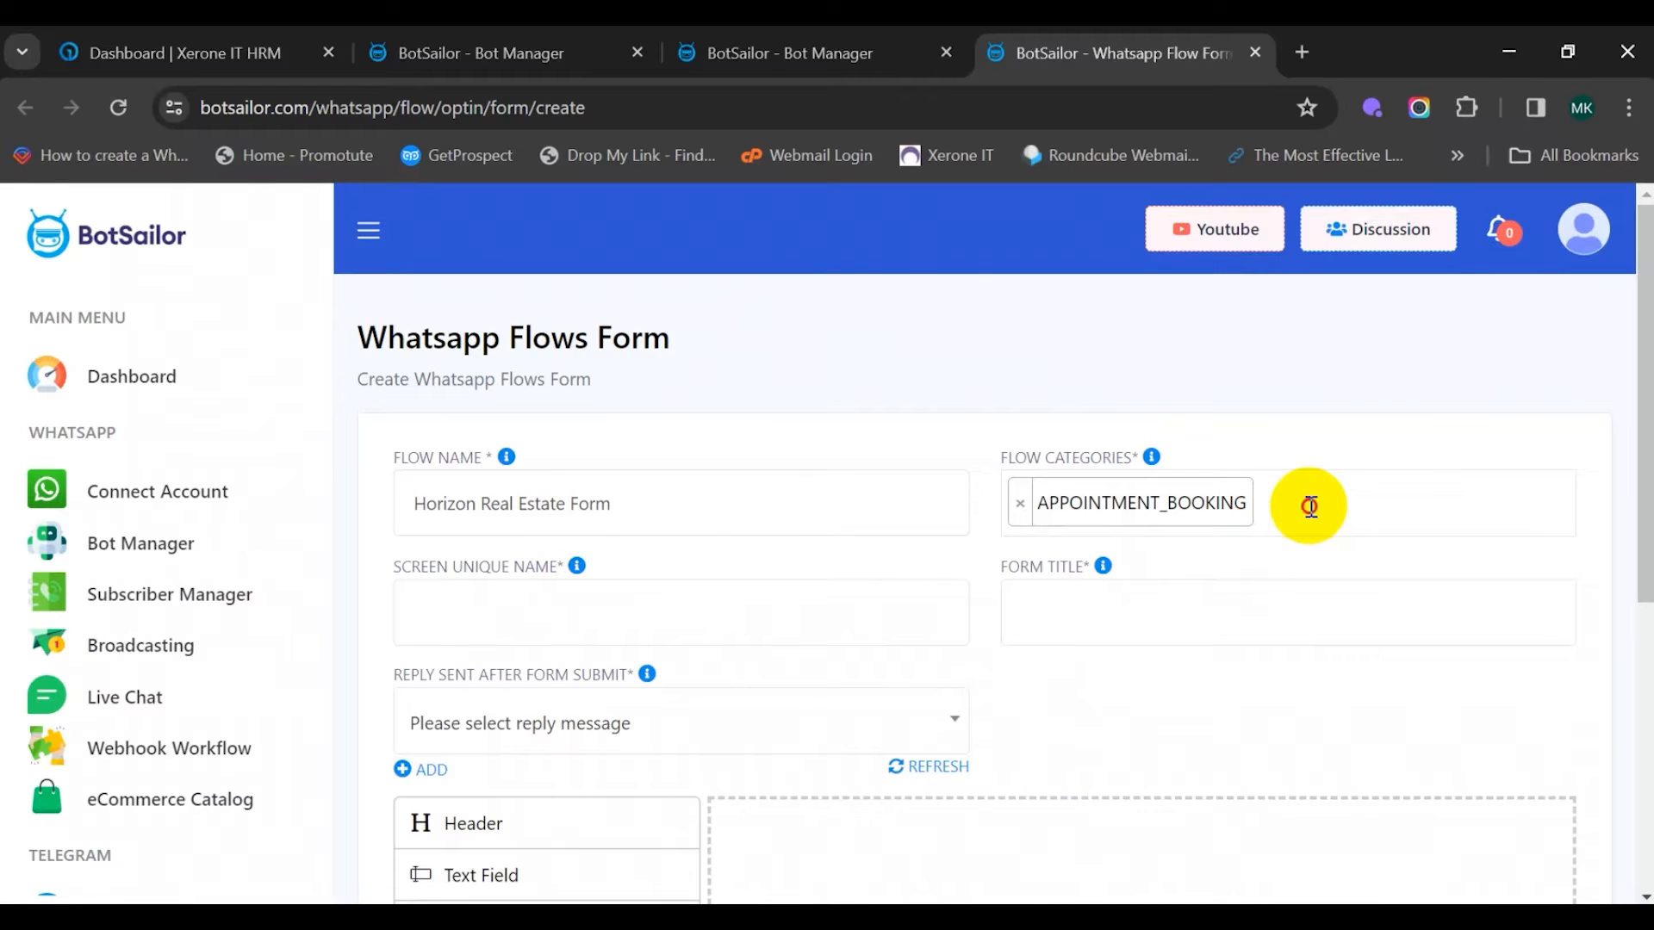
pyautogui.click(1307, 505)
pyautogui.scroll(-1, 1292, 657)
pyautogui.scroll(1, 1294, 656)
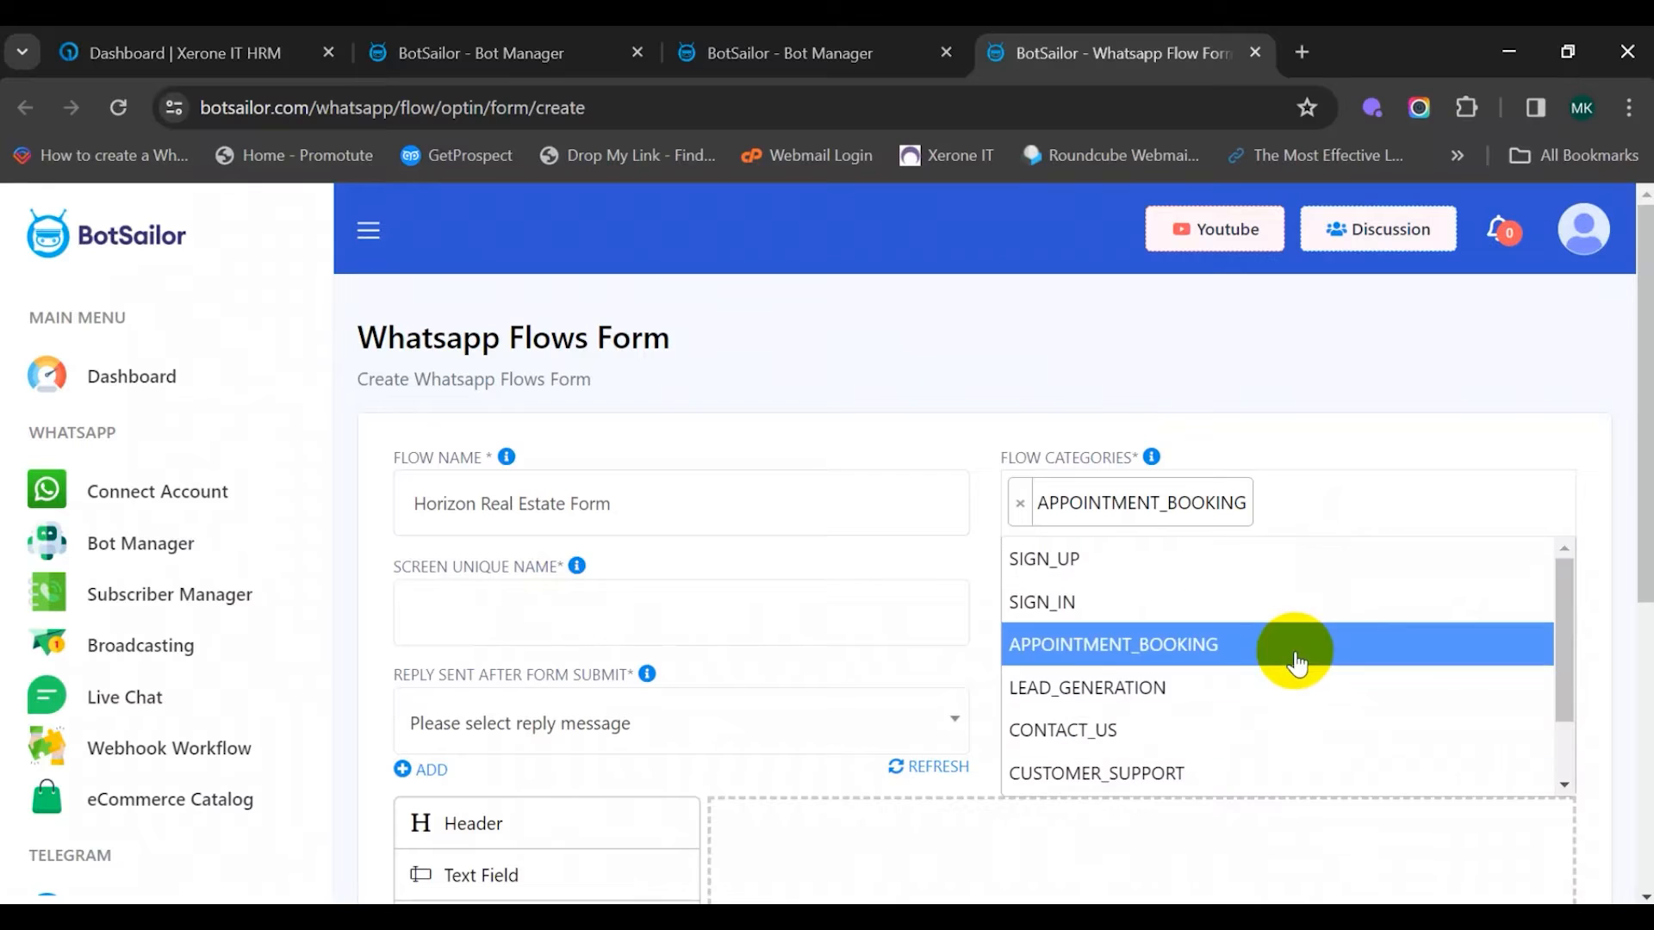
pyautogui.click(1184, 654)
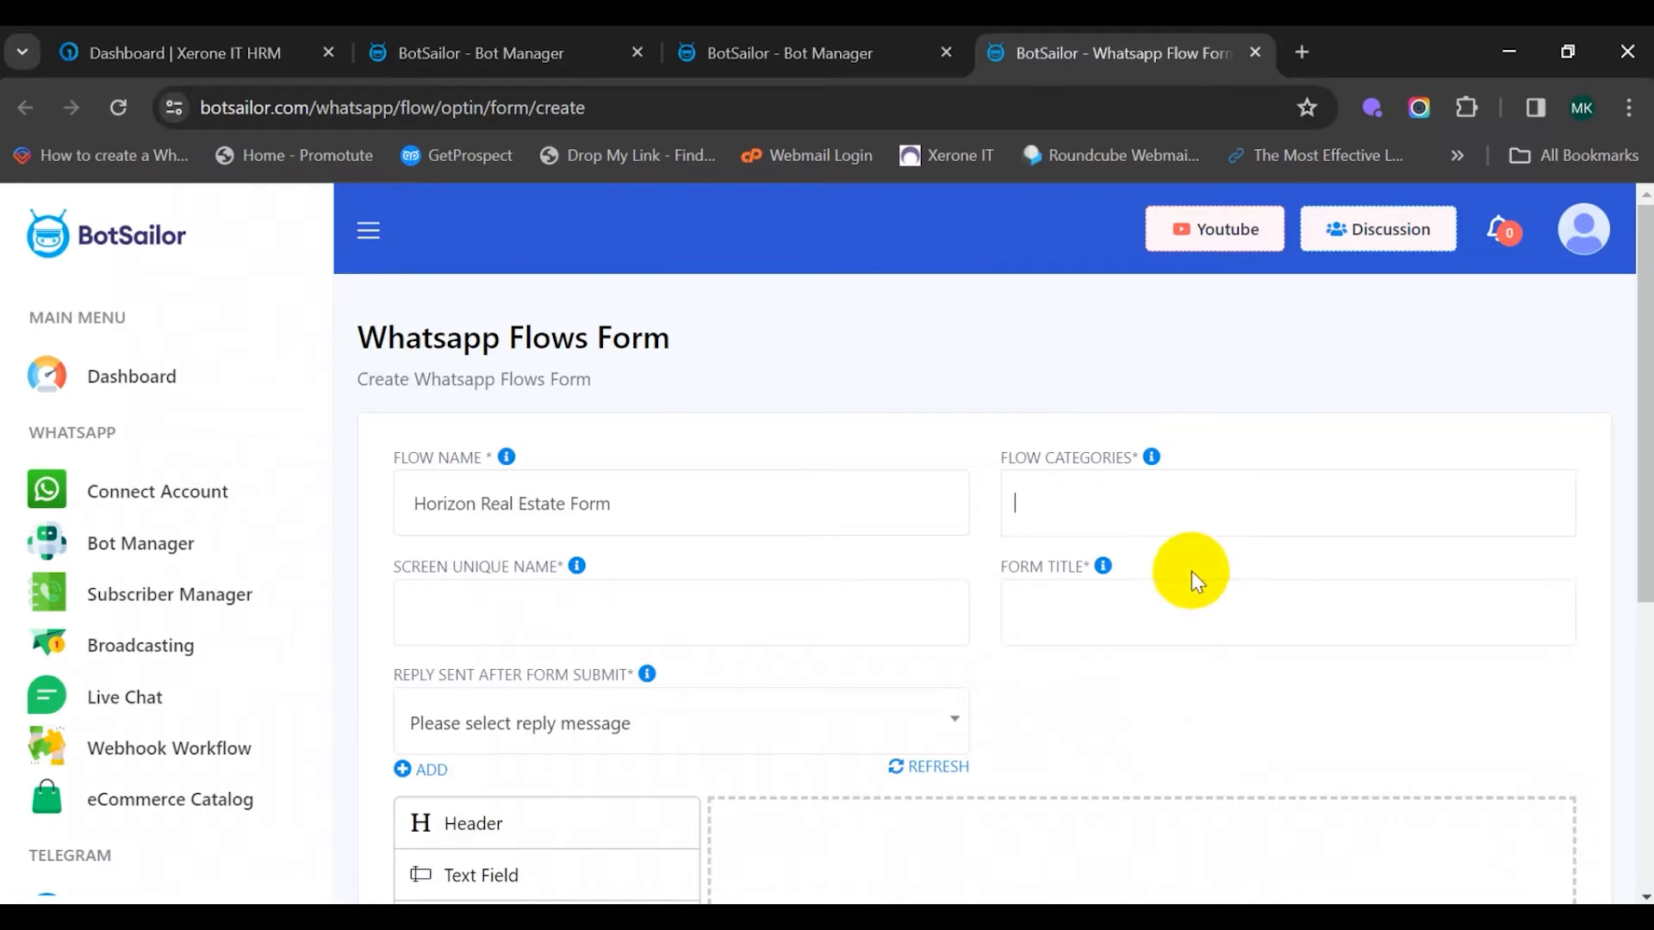
pyautogui.click(1145, 492)
pyautogui.click(1161, 650)
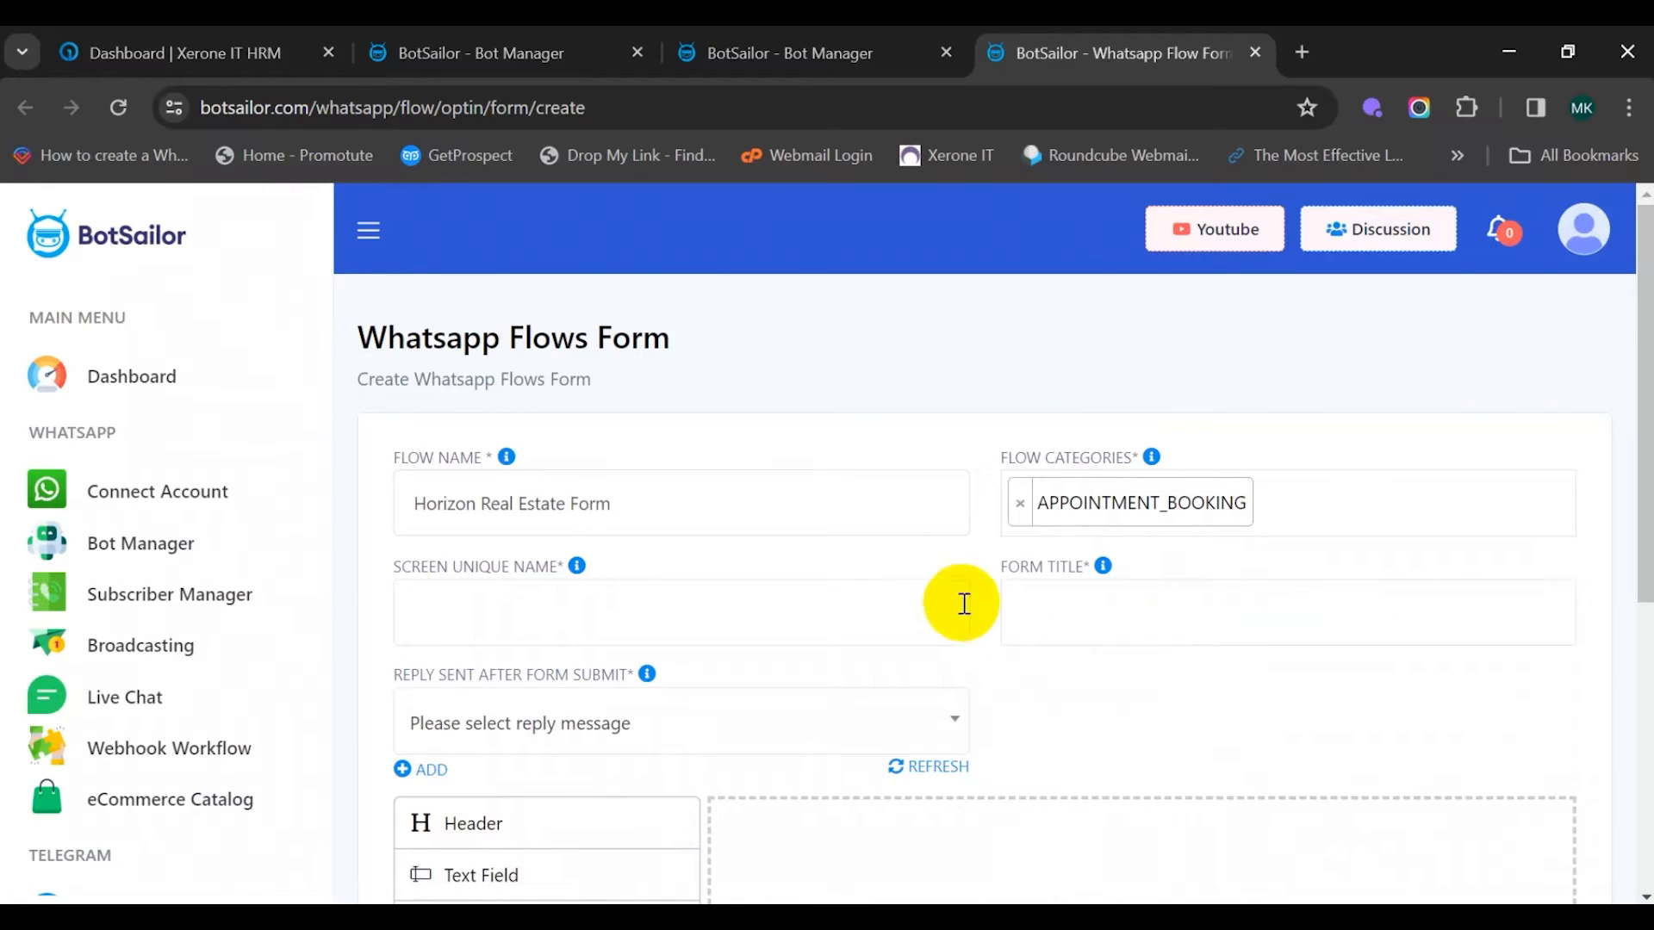
# Enter 'horizonform' as the Screen Unique Name
pyautogui.click(421, 593)
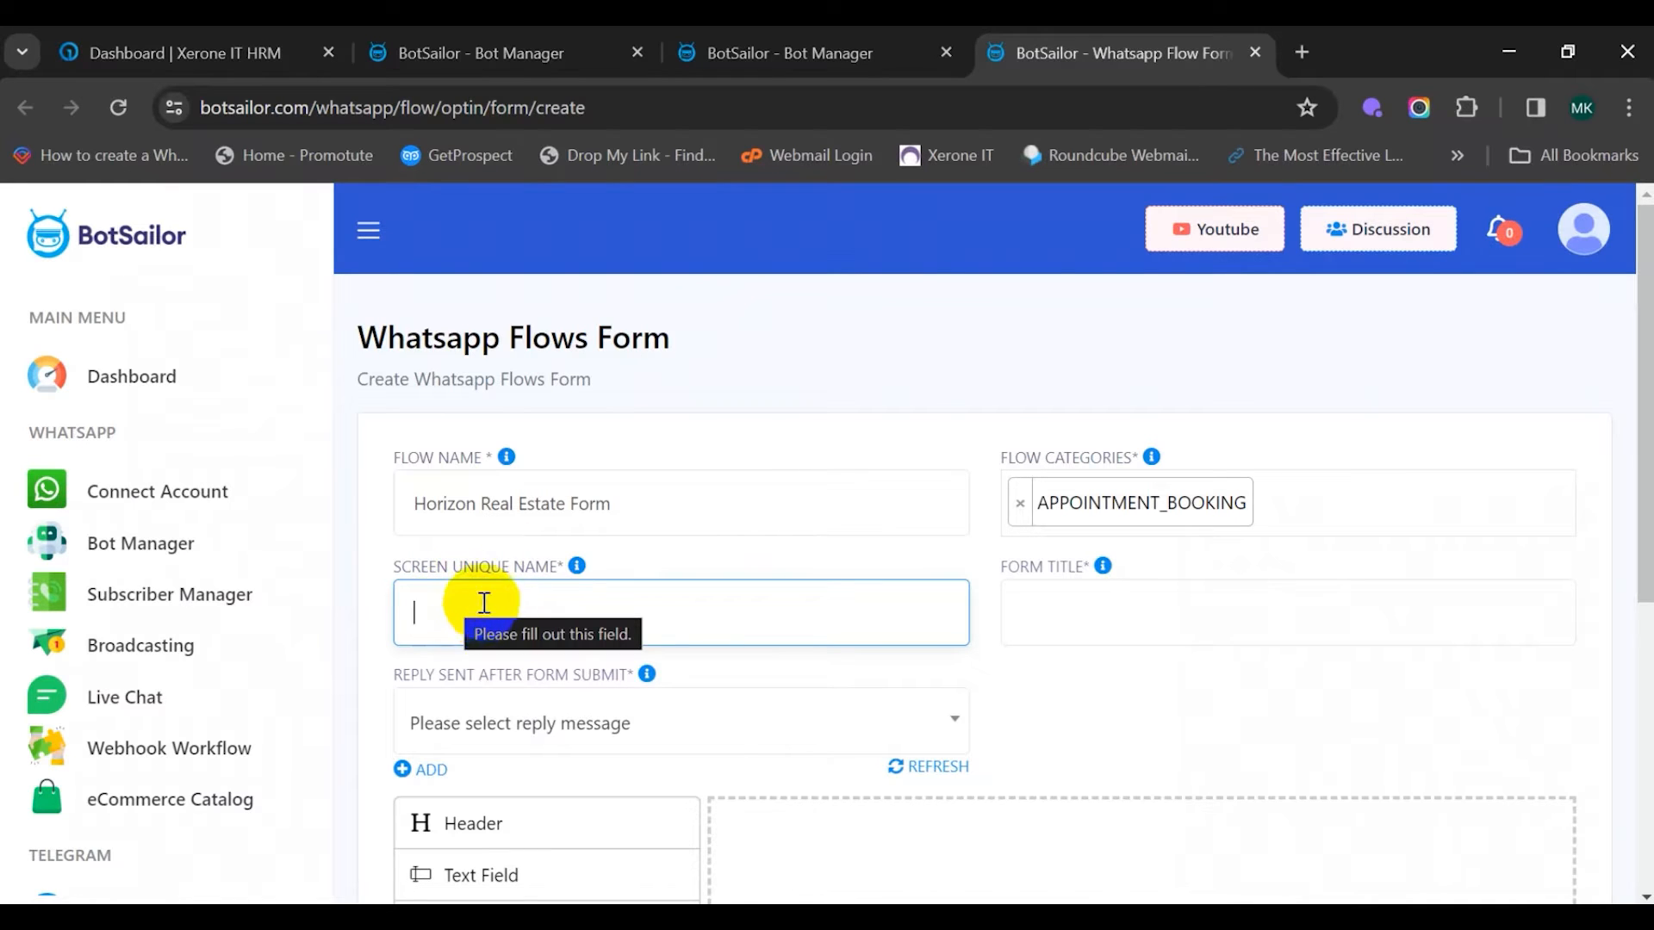
pyautogui.click(572, 572)
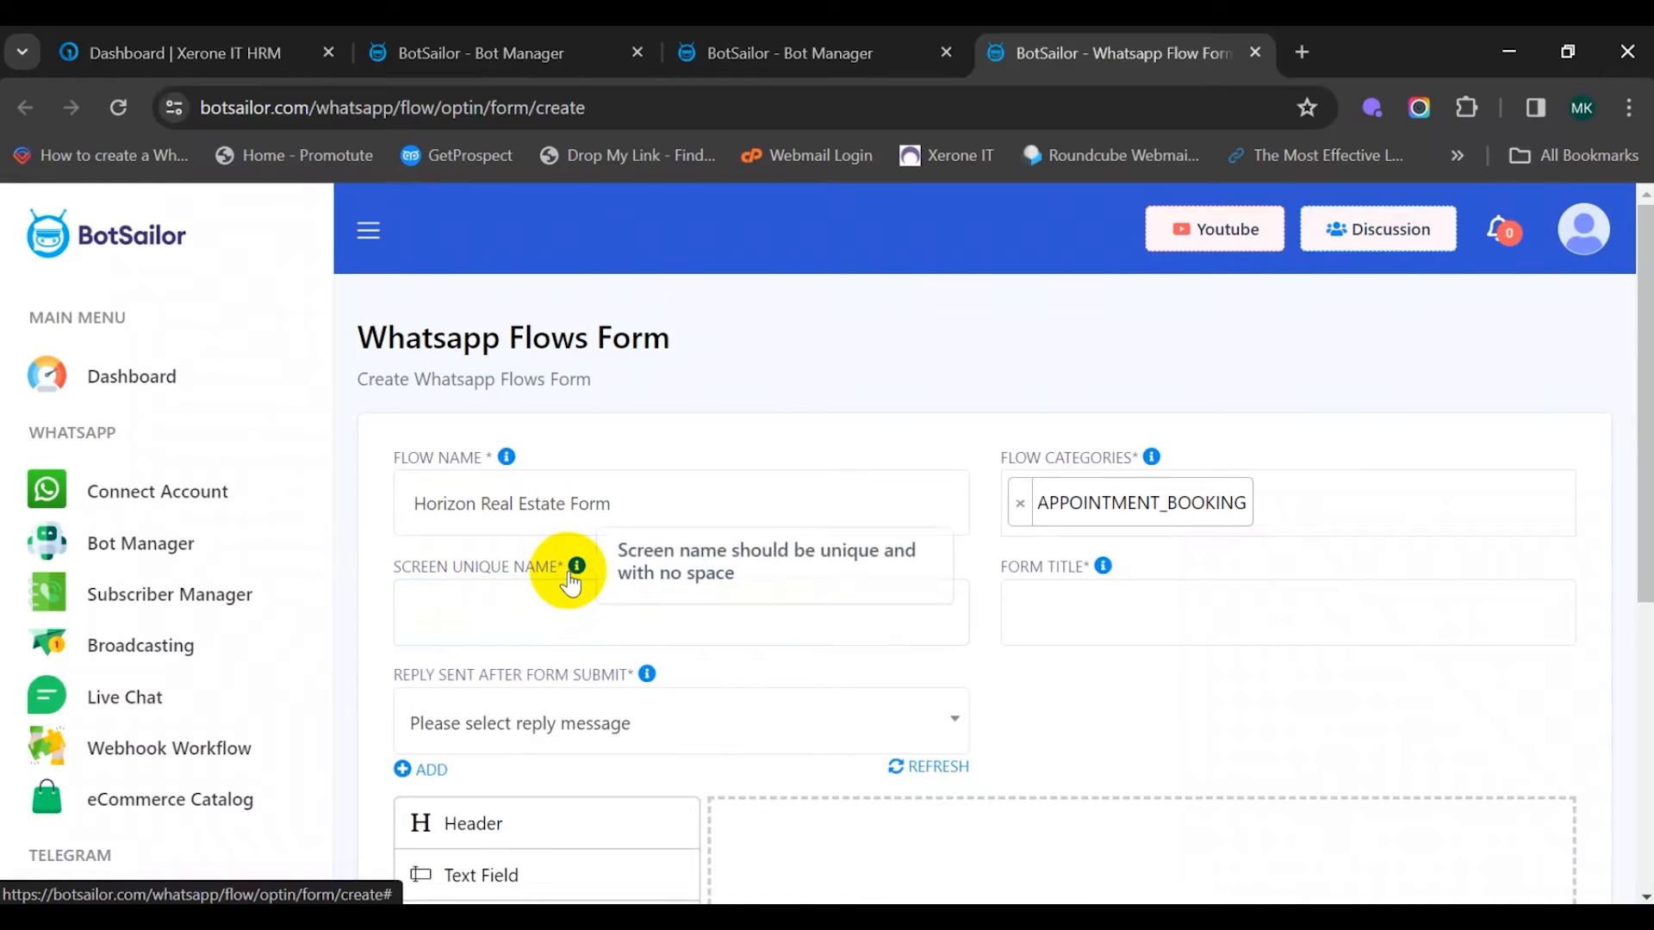
pyautogui.click(472, 609)
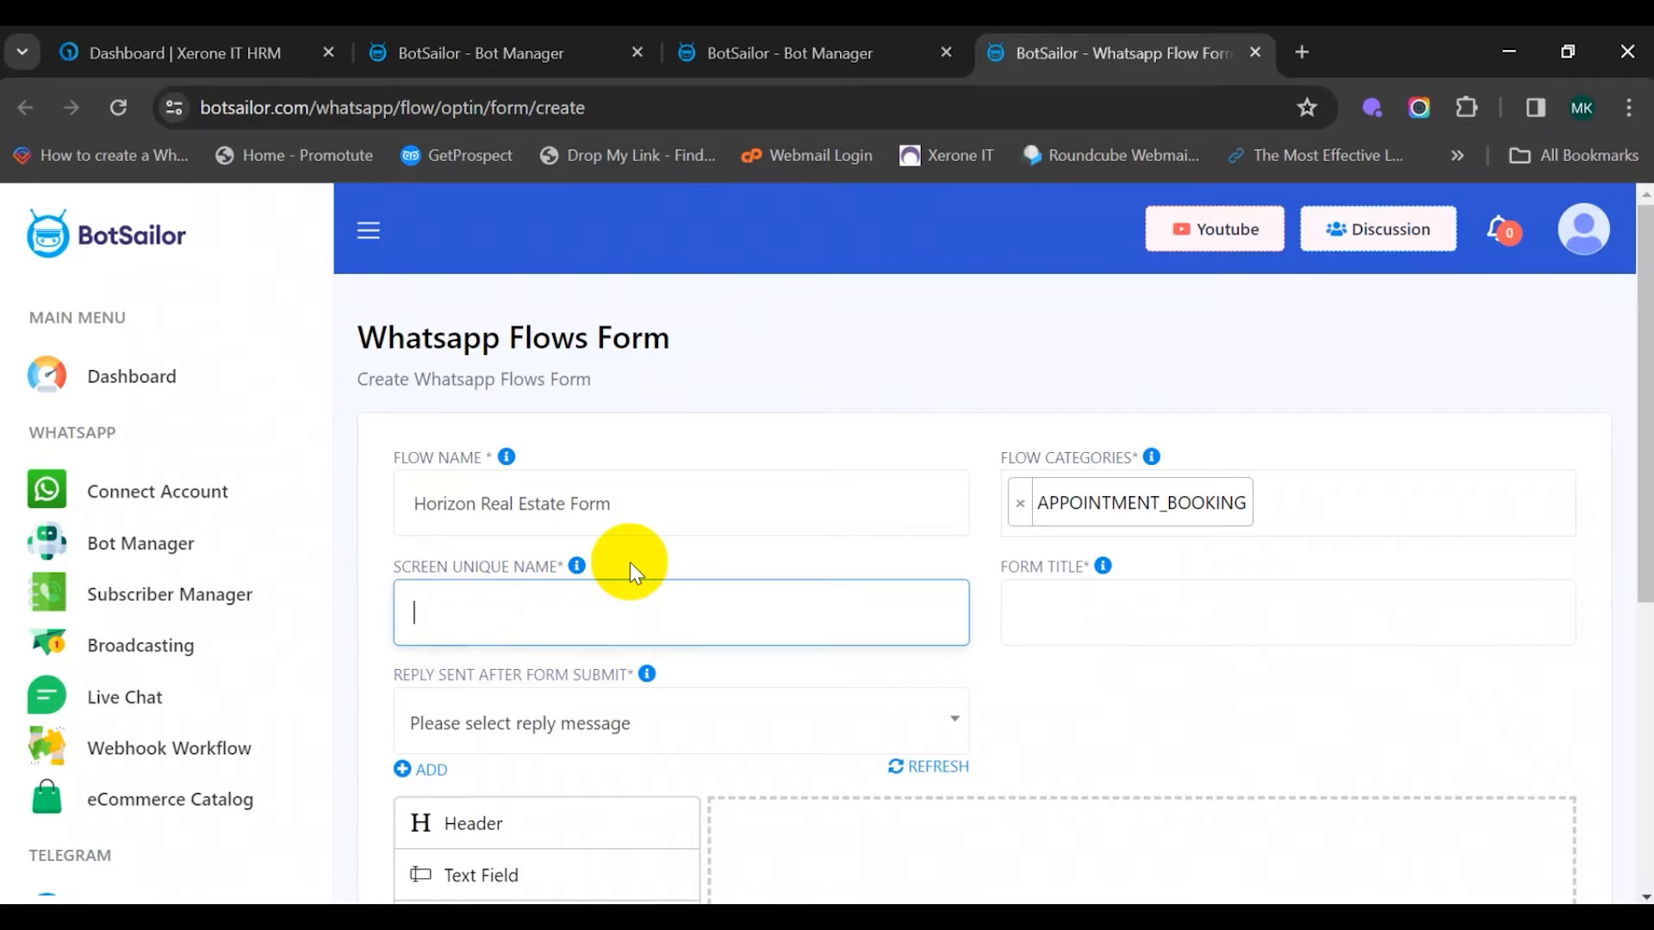
pyautogui.write('horizonform')
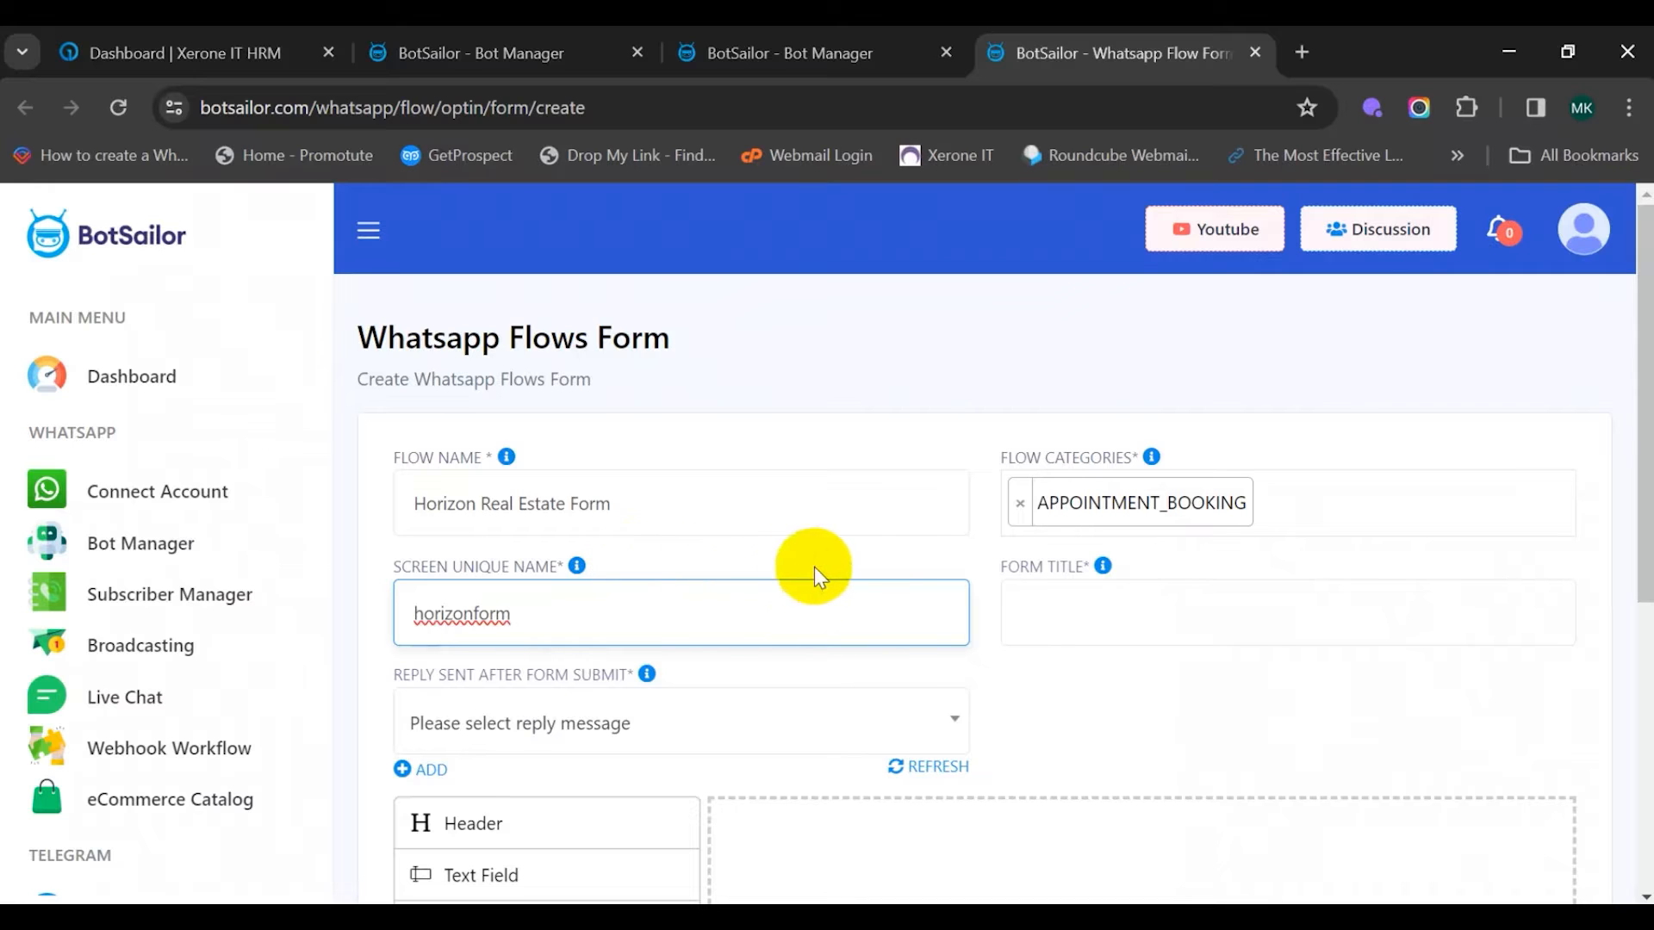
pyautogui.click(1076, 610)
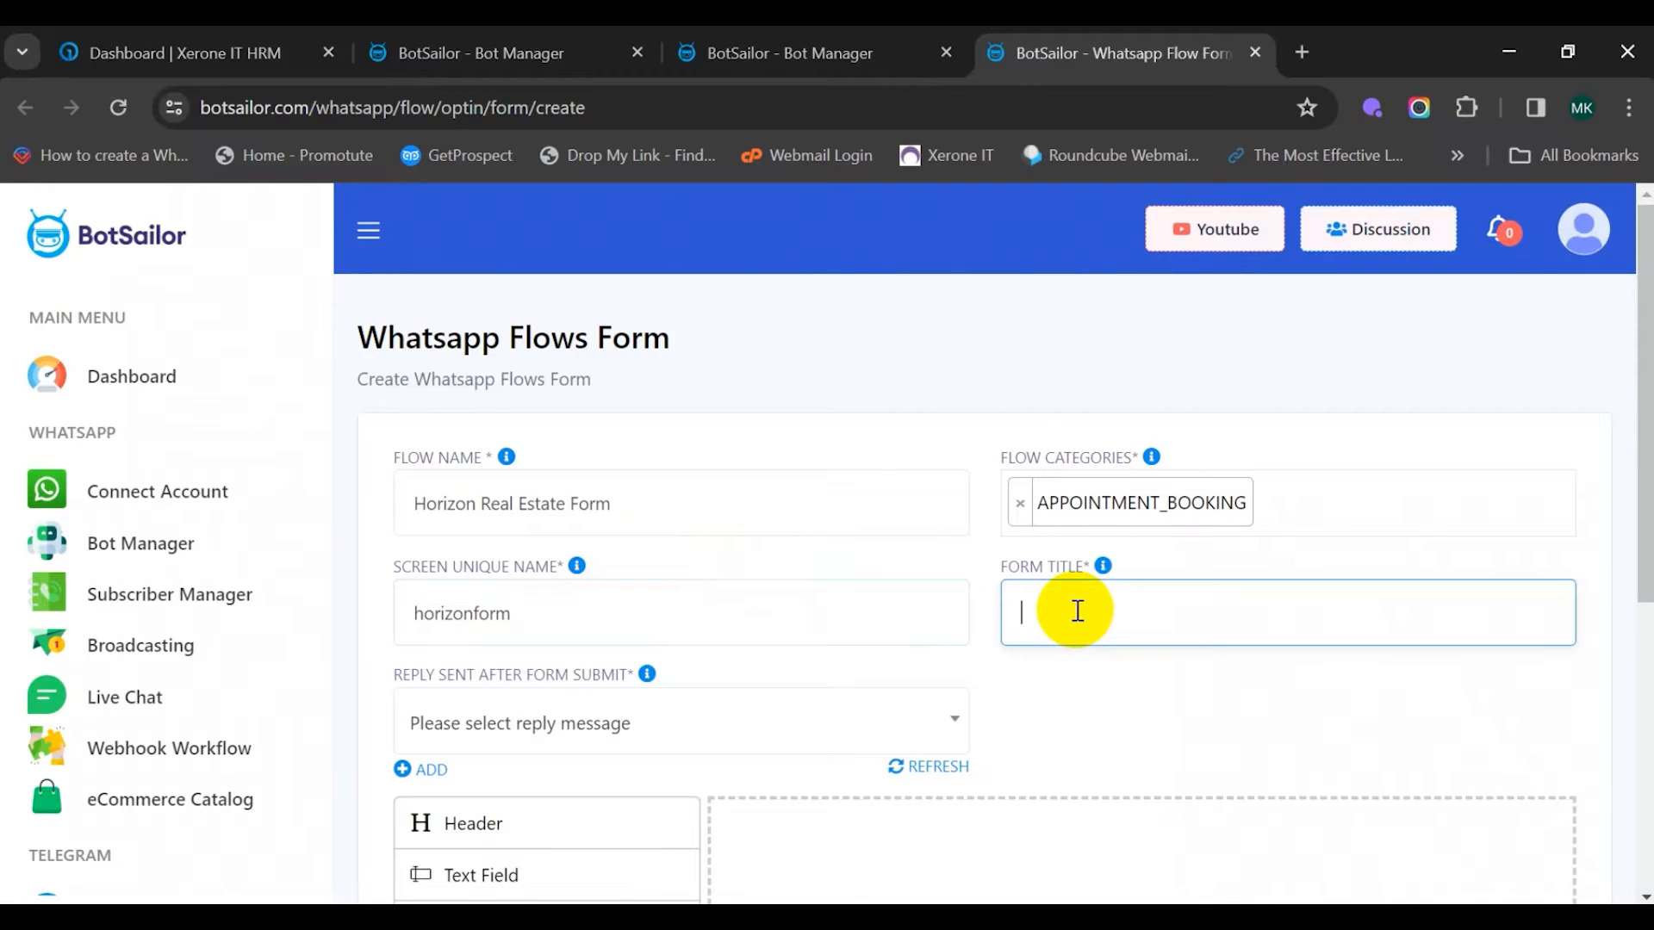
# Set the Form Title to 'Horizon Real Estate Form'
pyautogui.click(1103, 569)
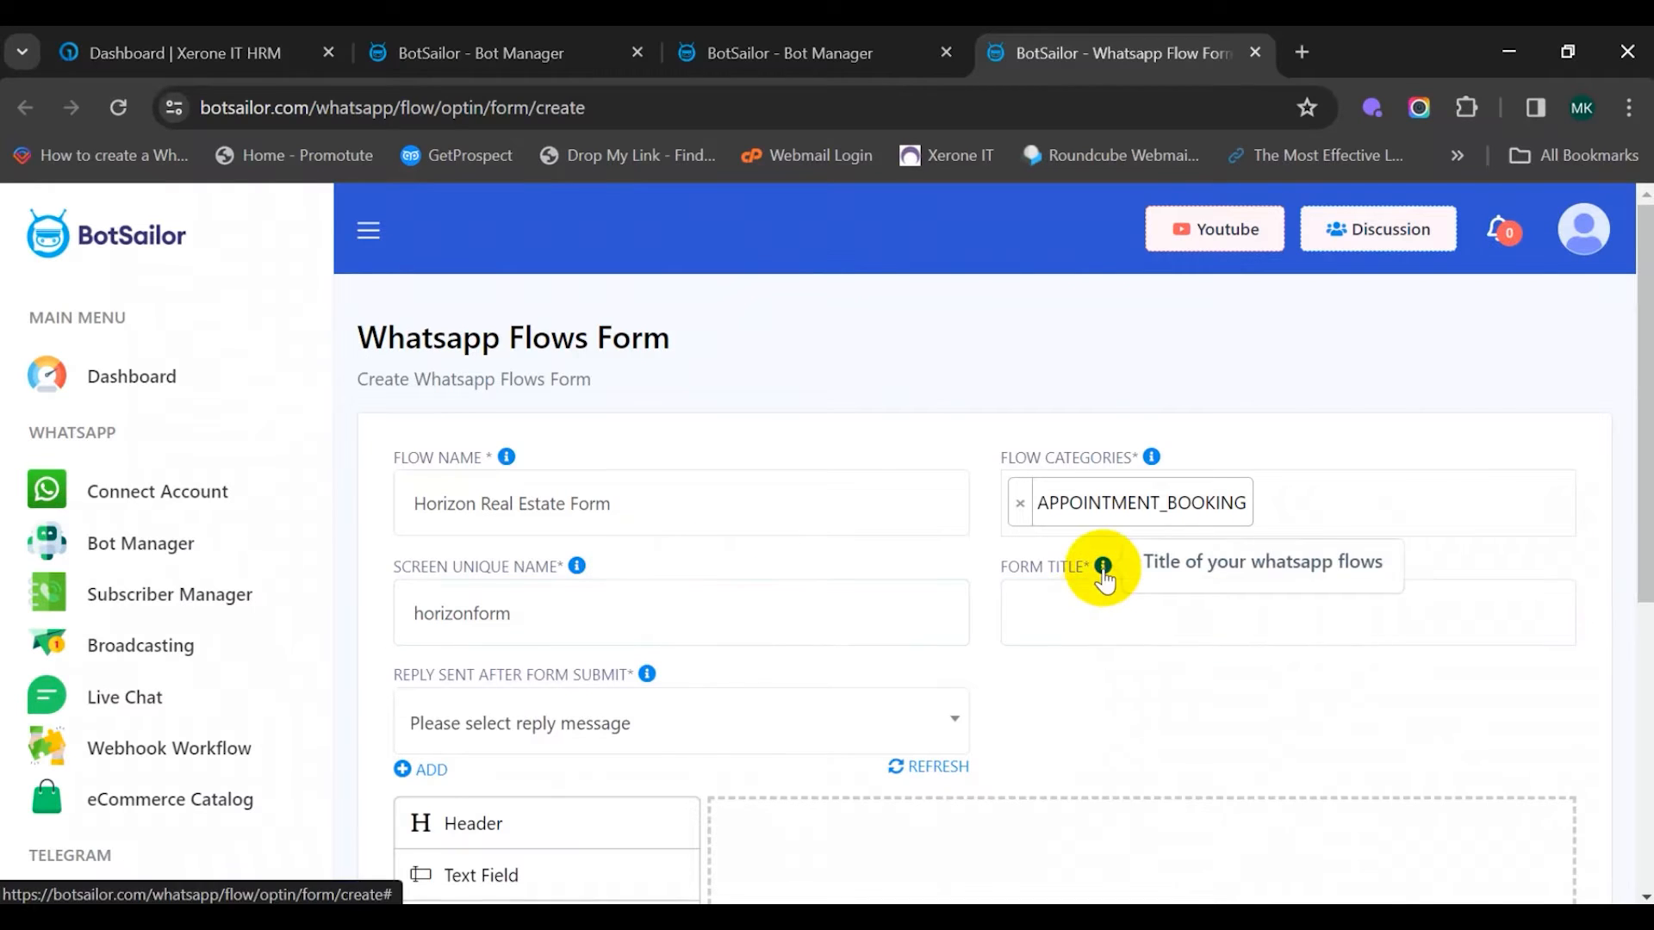
pyautogui.click(1045, 598)
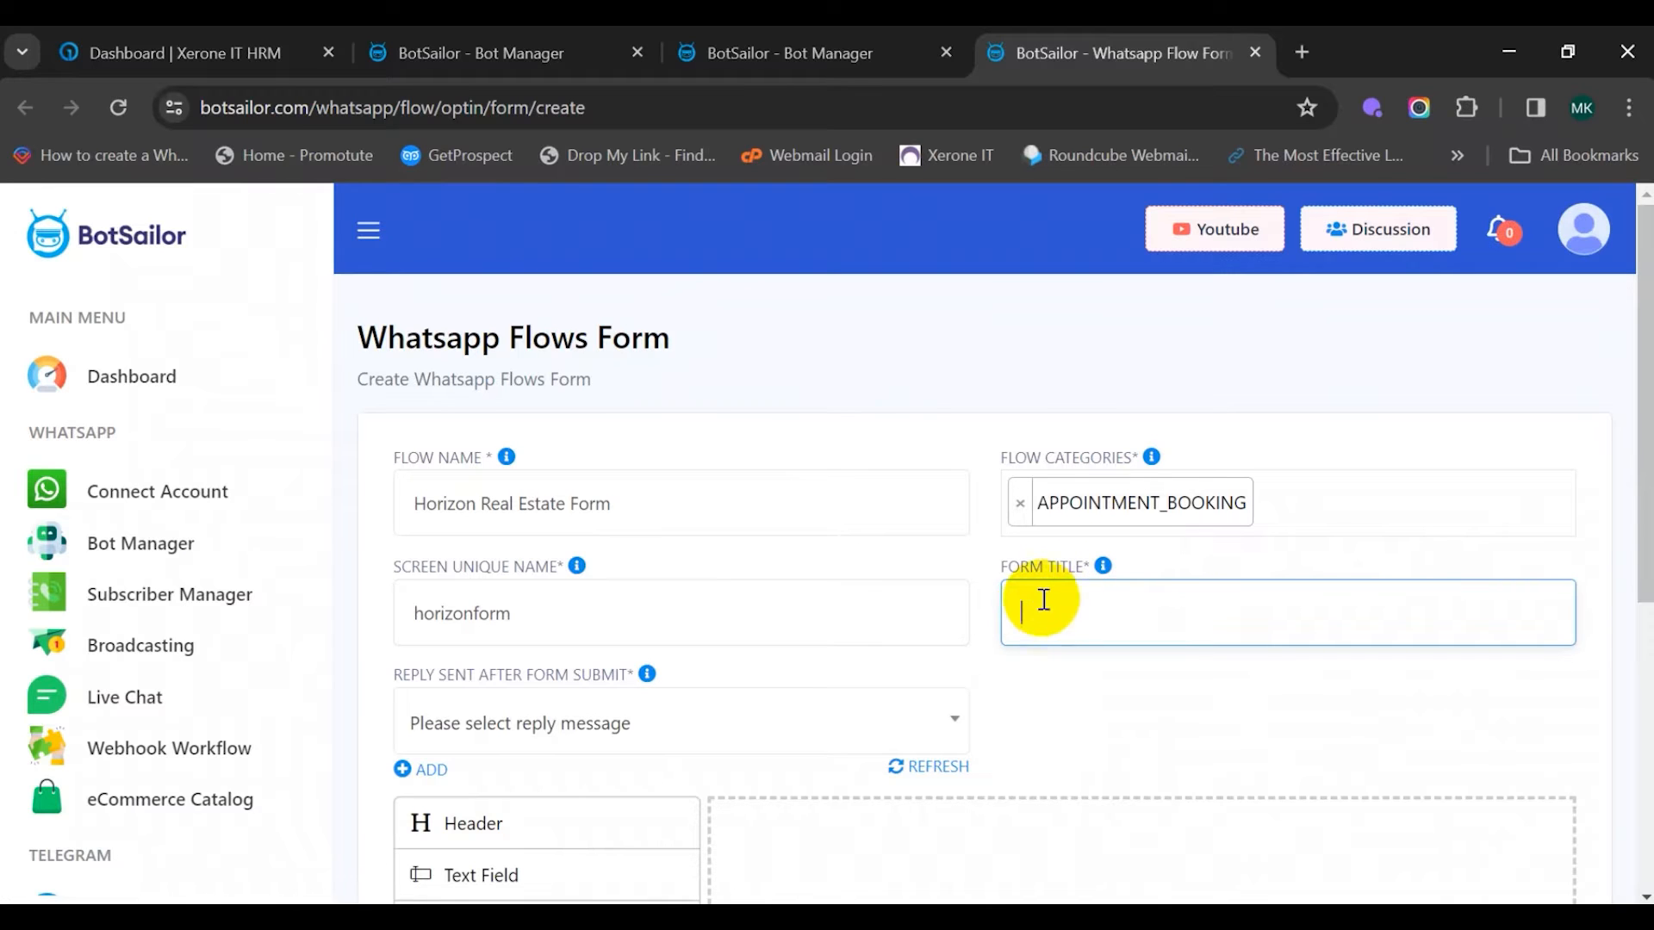
pyautogui.write('Horizon Real Estate')
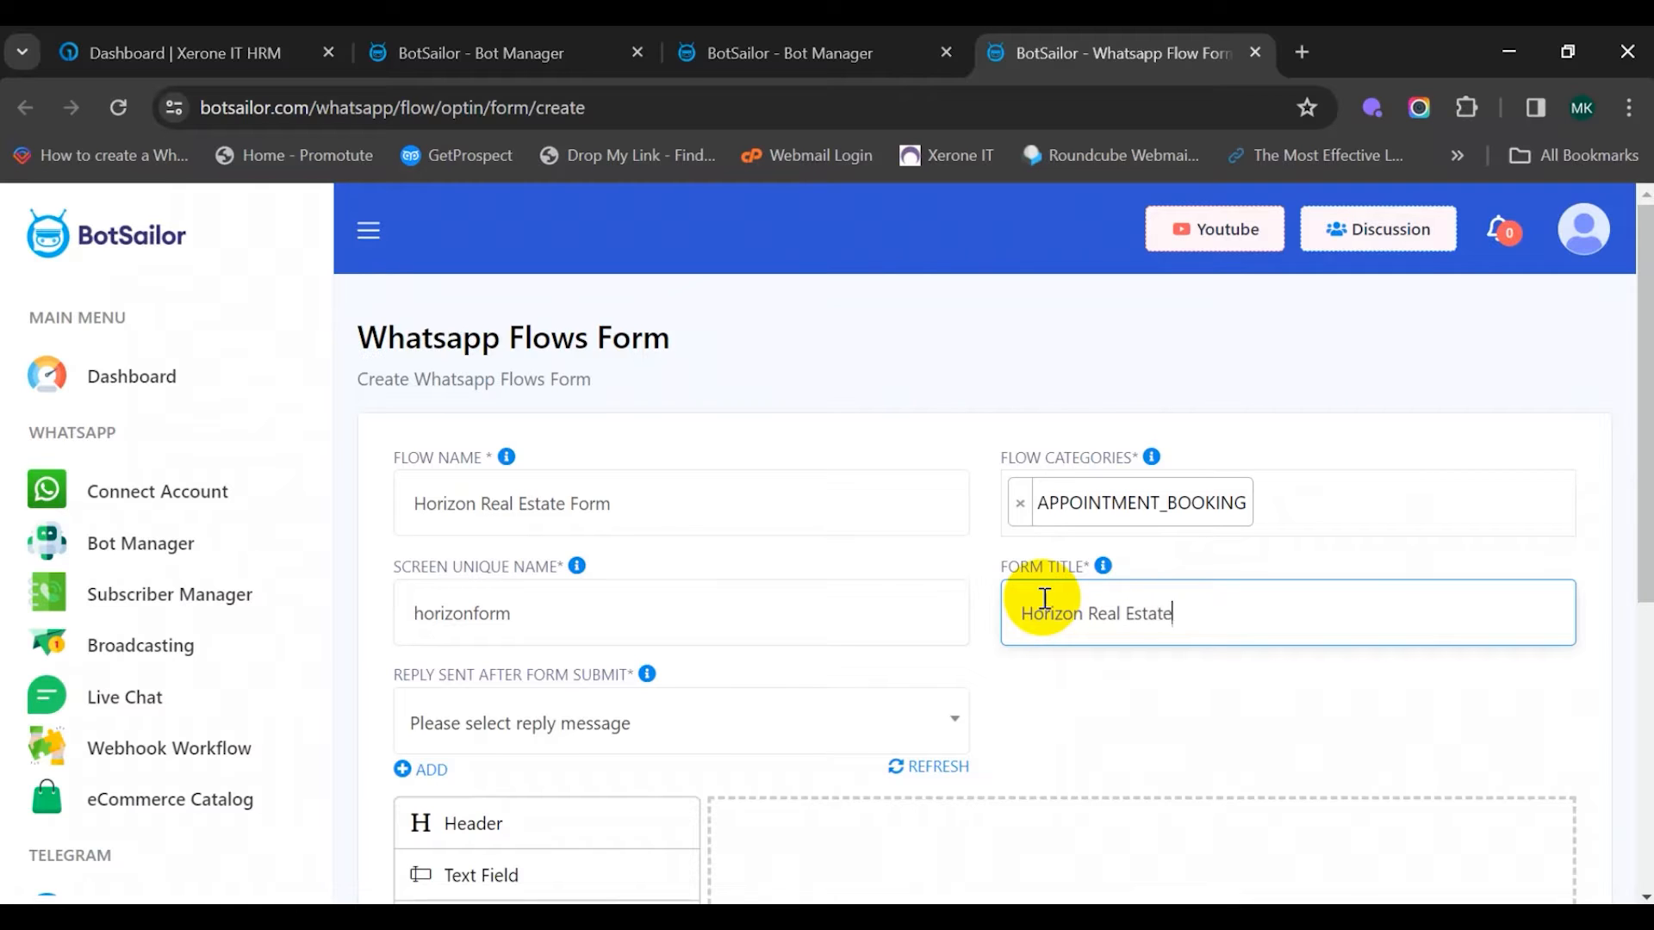
pyautogui.write(' Form')
# Add a new bot flow for the reply sent after form submit
pyautogui.scroll(-1, 937, 672)
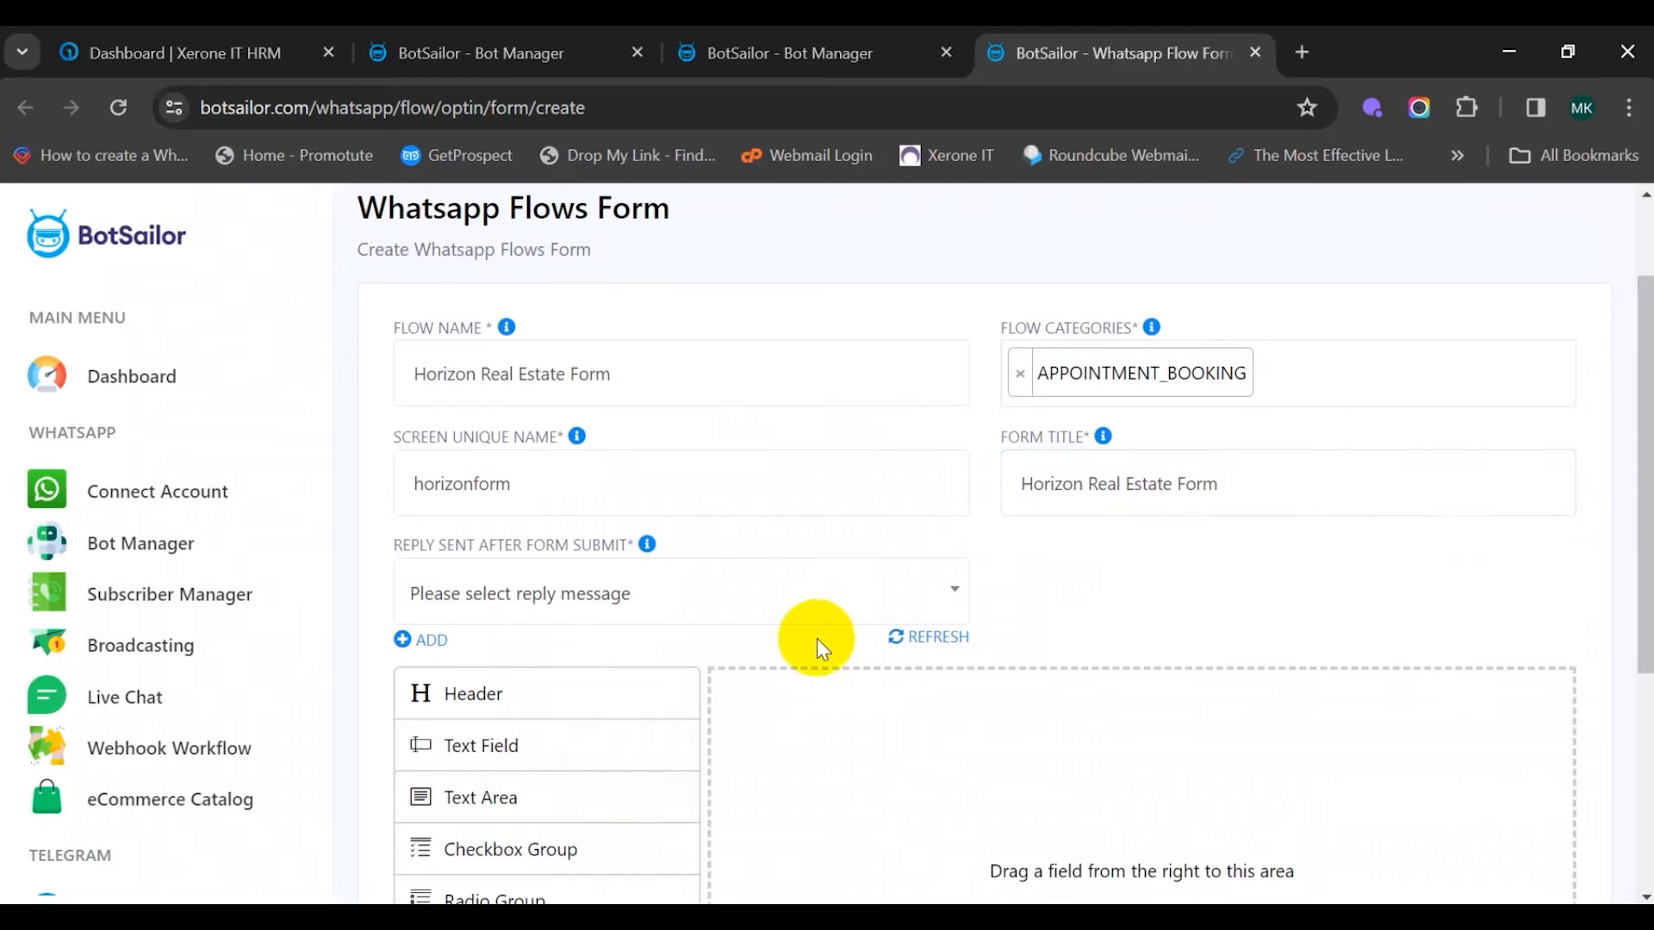
pyautogui.moveTo(647, 556)
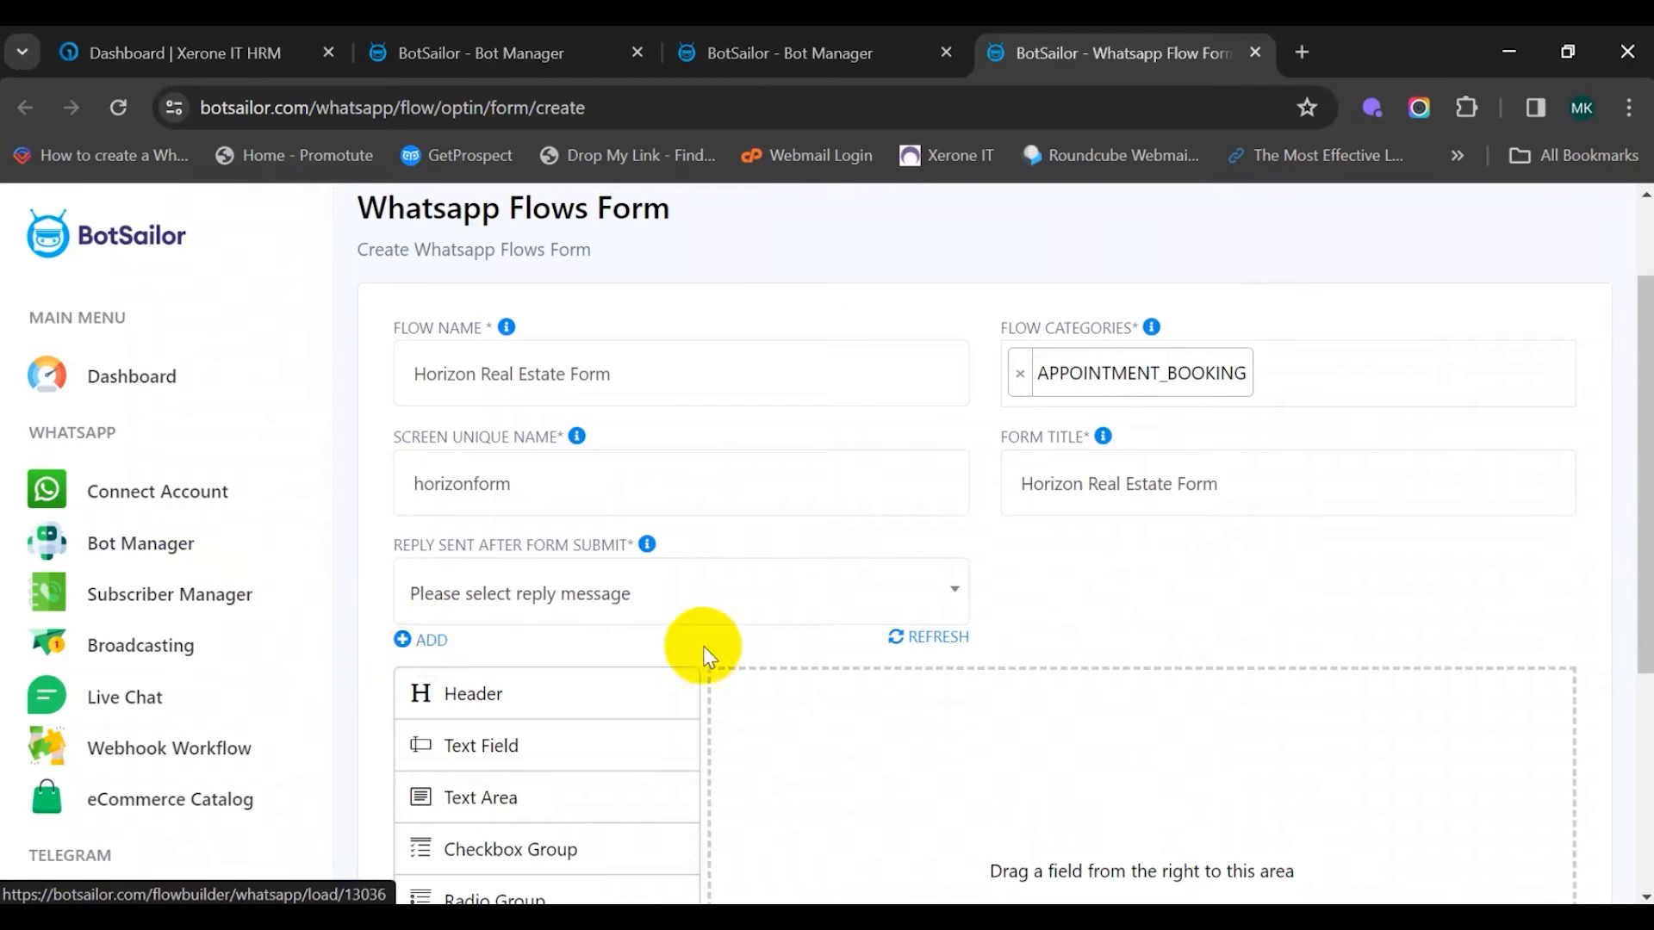
pyautogui.click(422, 640)
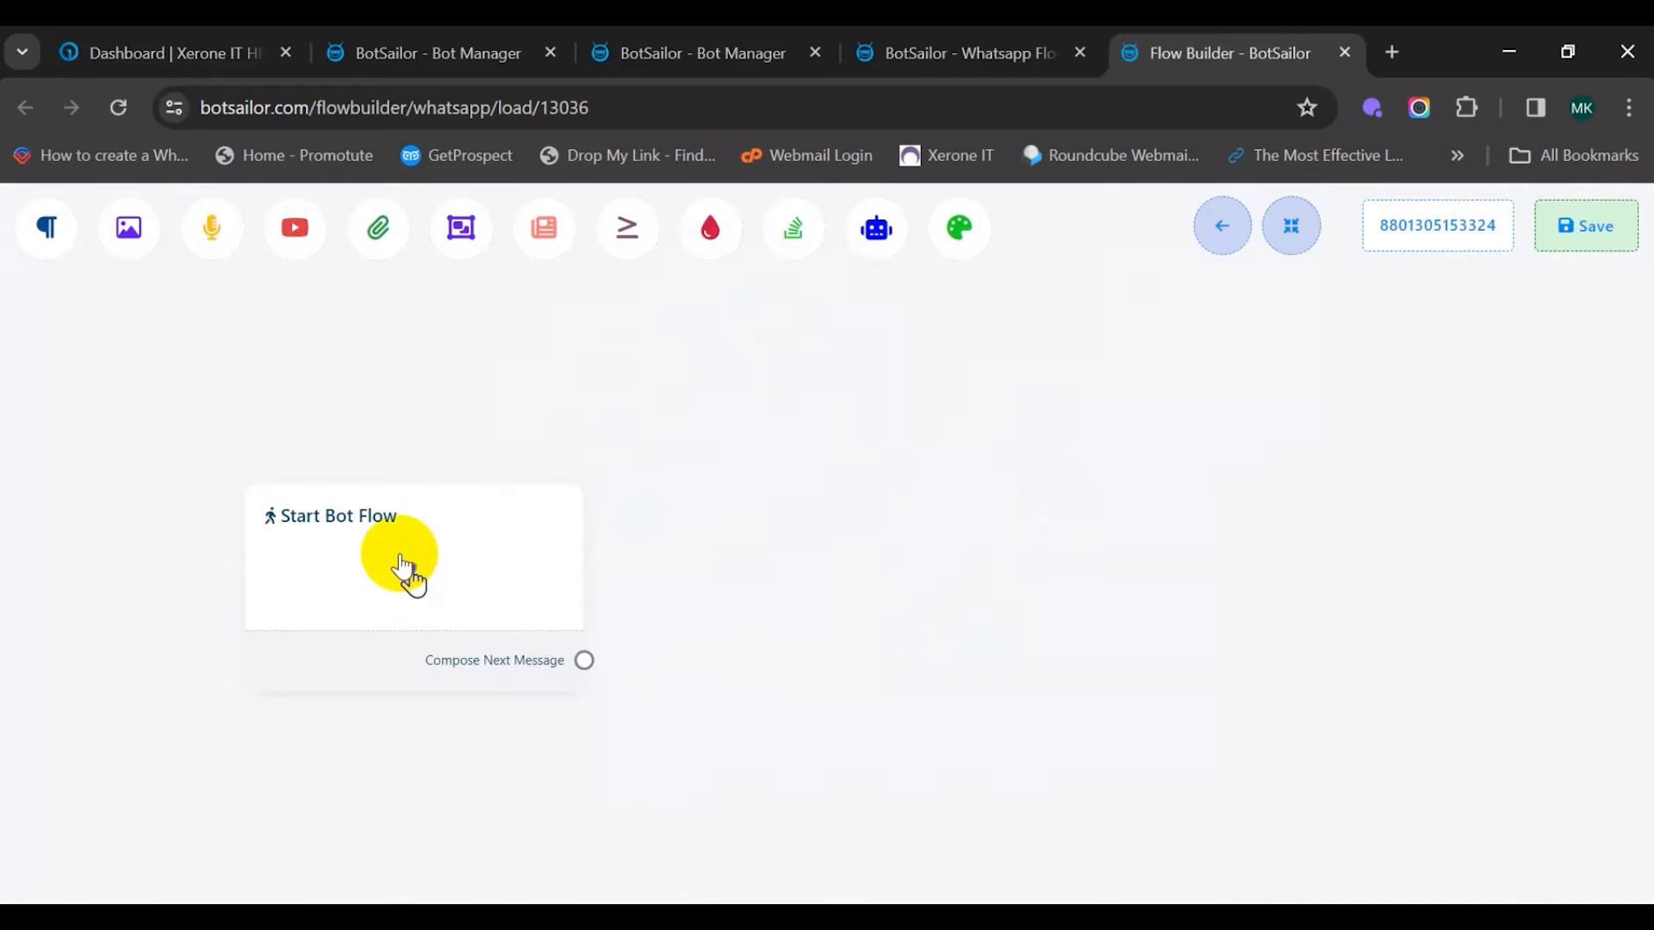
# Title the Start Bot Flow node 'Horizon Form Final Reply' and save its settings
pyautogui.click(401, 560)
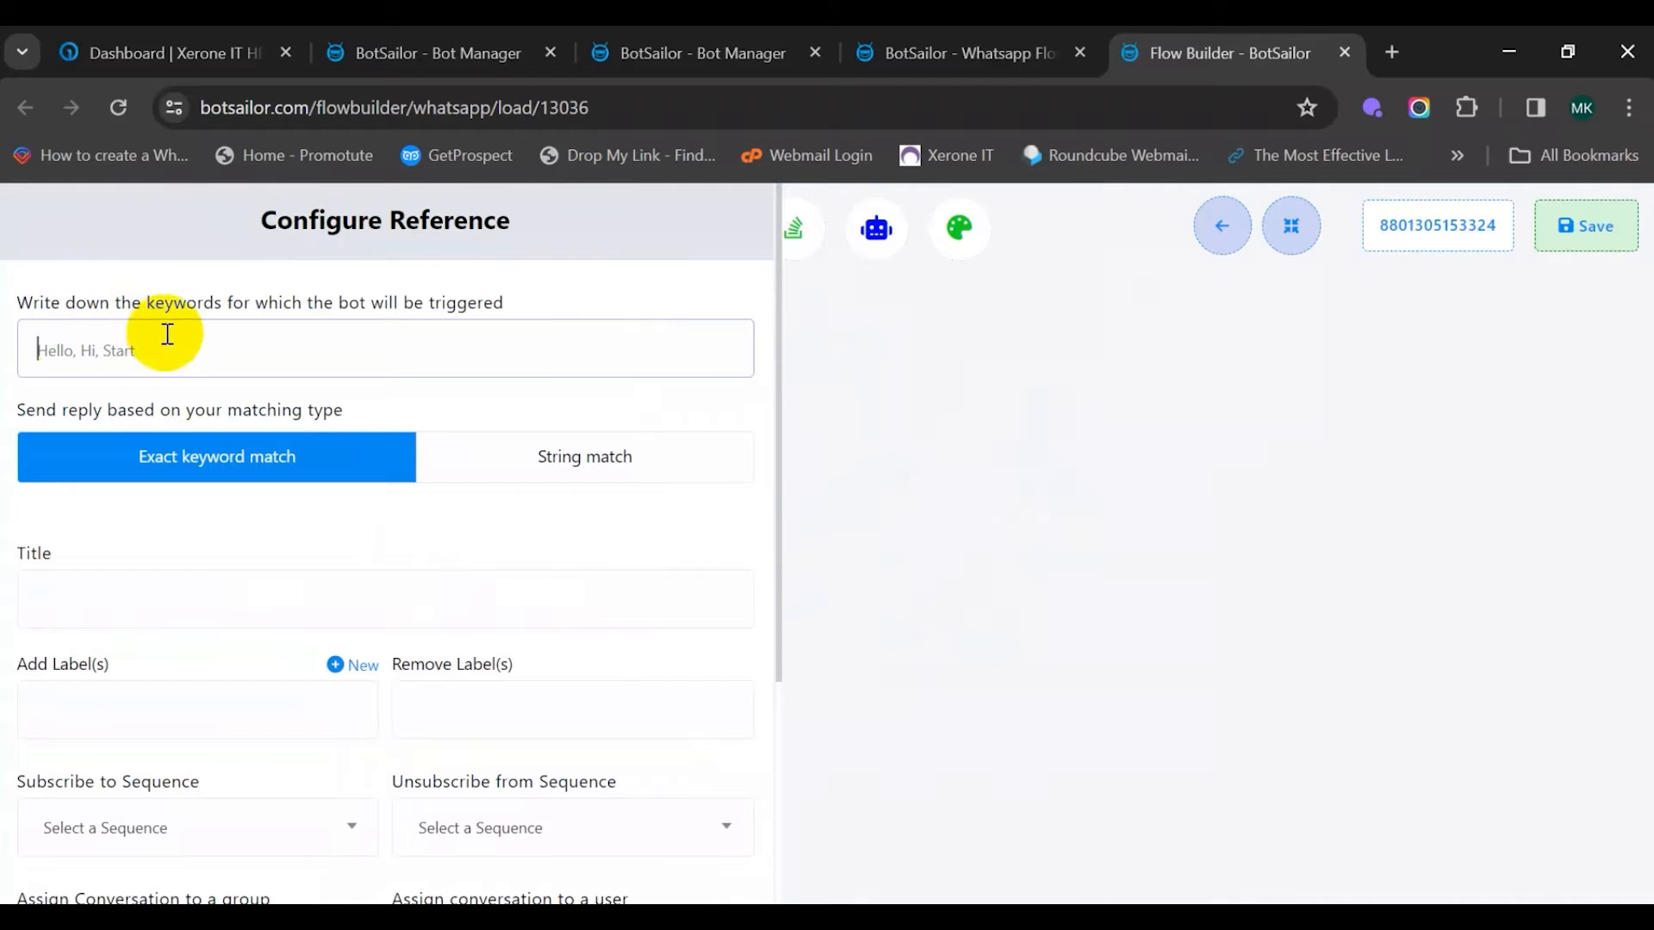
pyautogui.moveTo(393, 296); pyautogui.dragTo(558, 295)
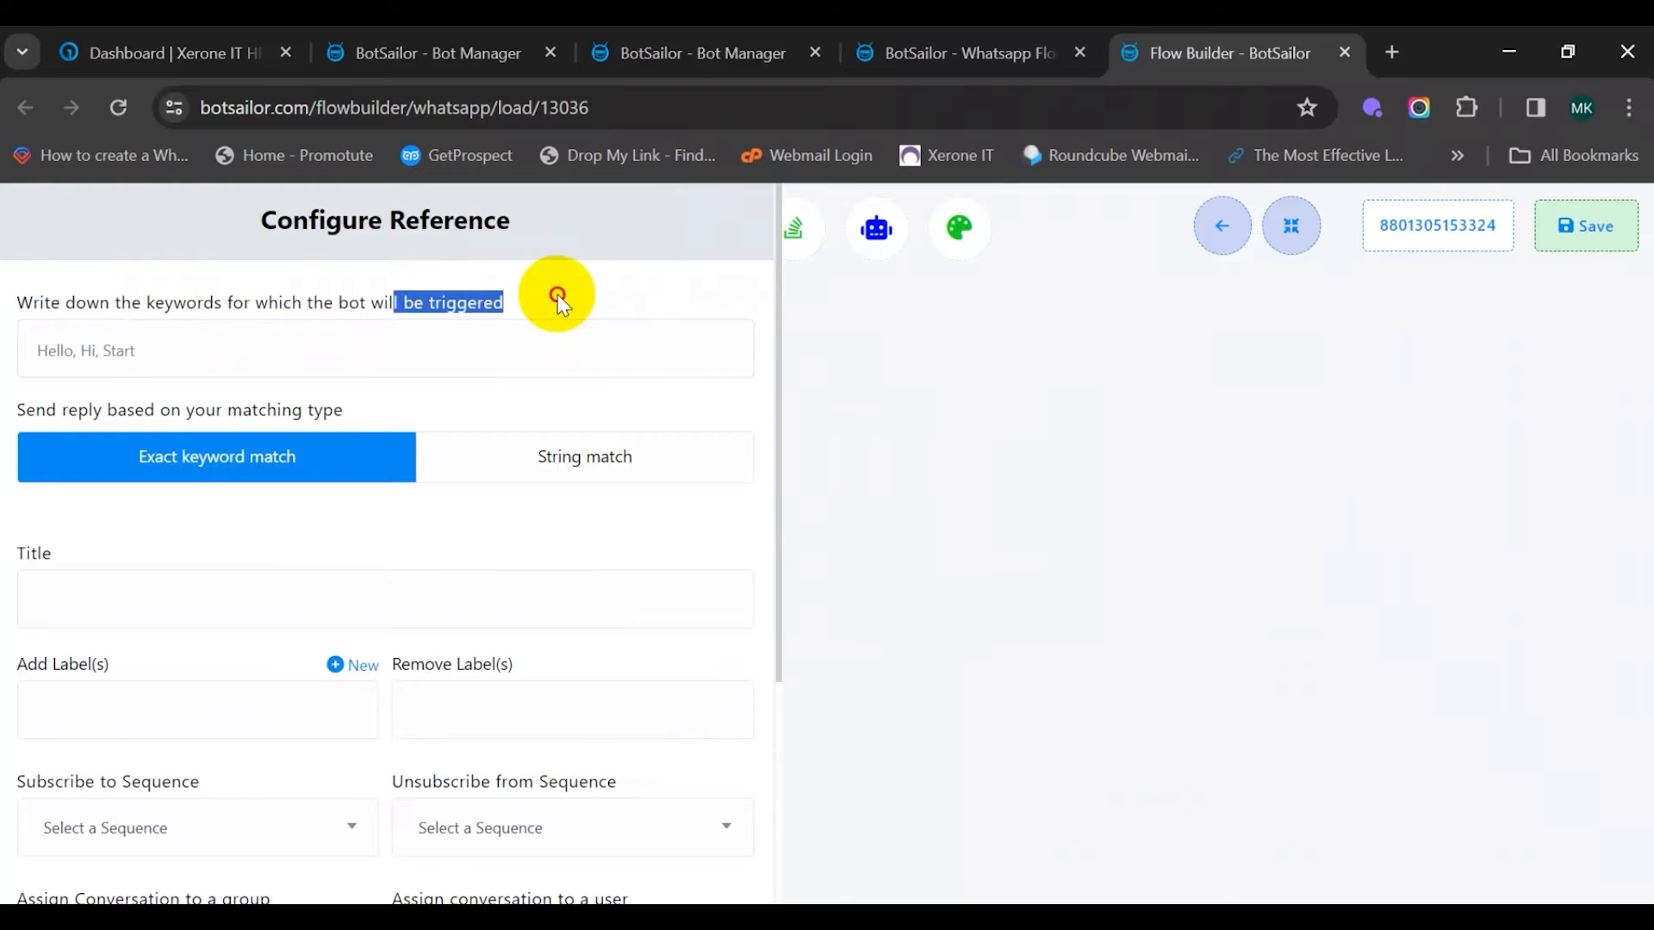
pyautogui.click(557, 294)
pyautogui.click(173, 590)
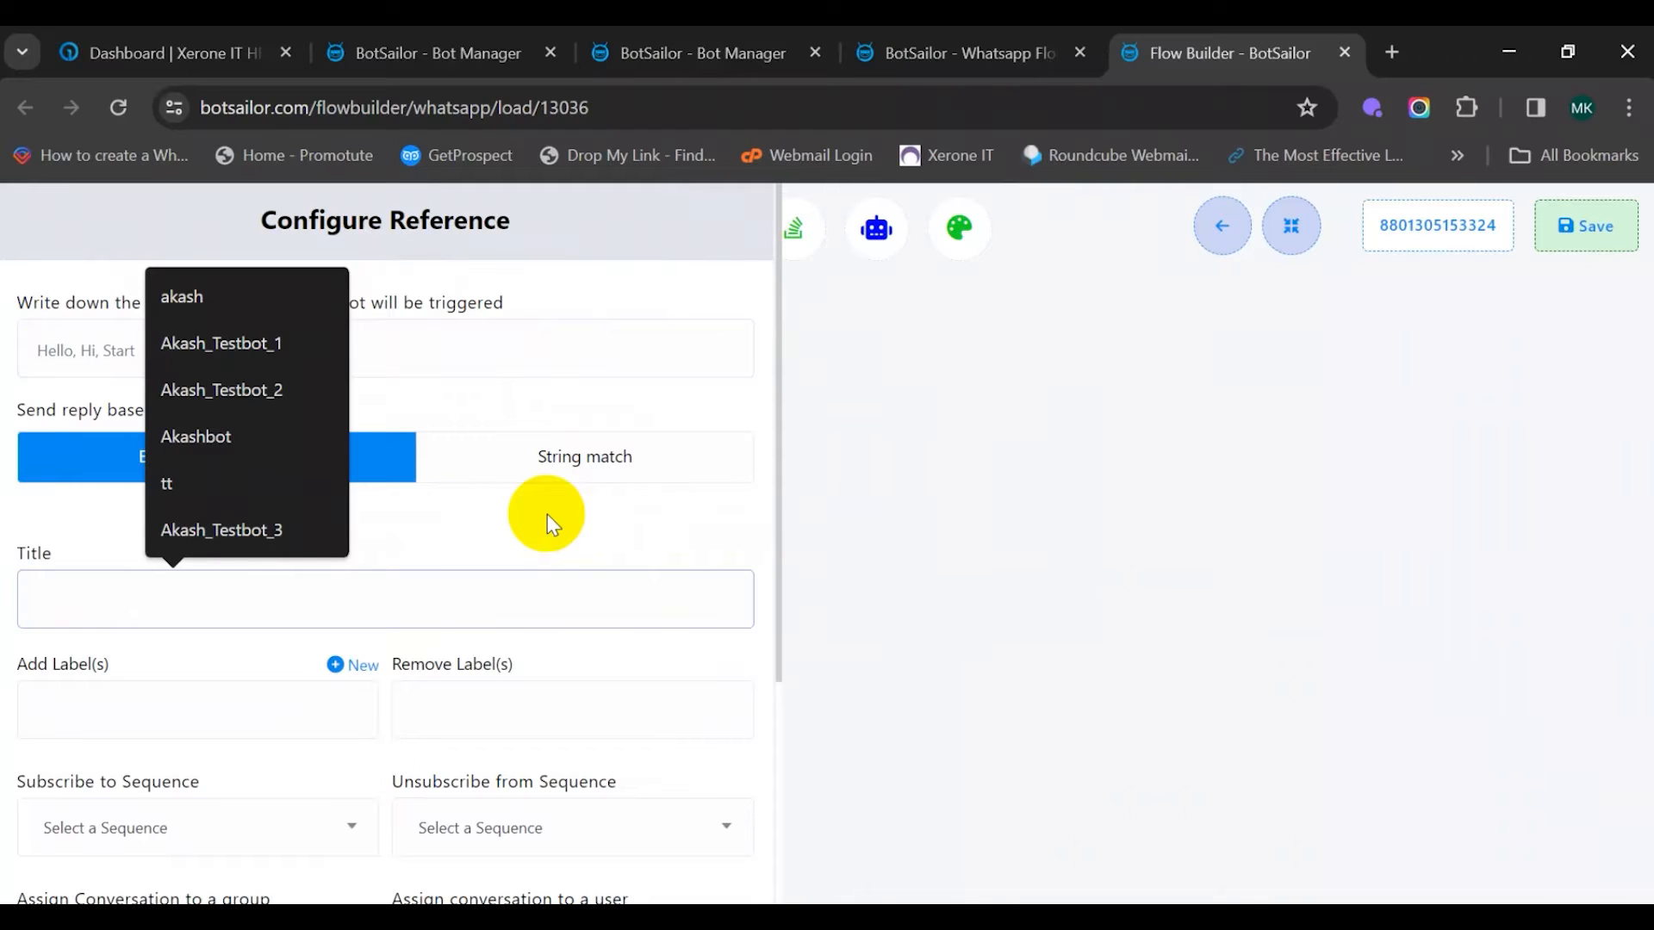
pyautogui.write('H')
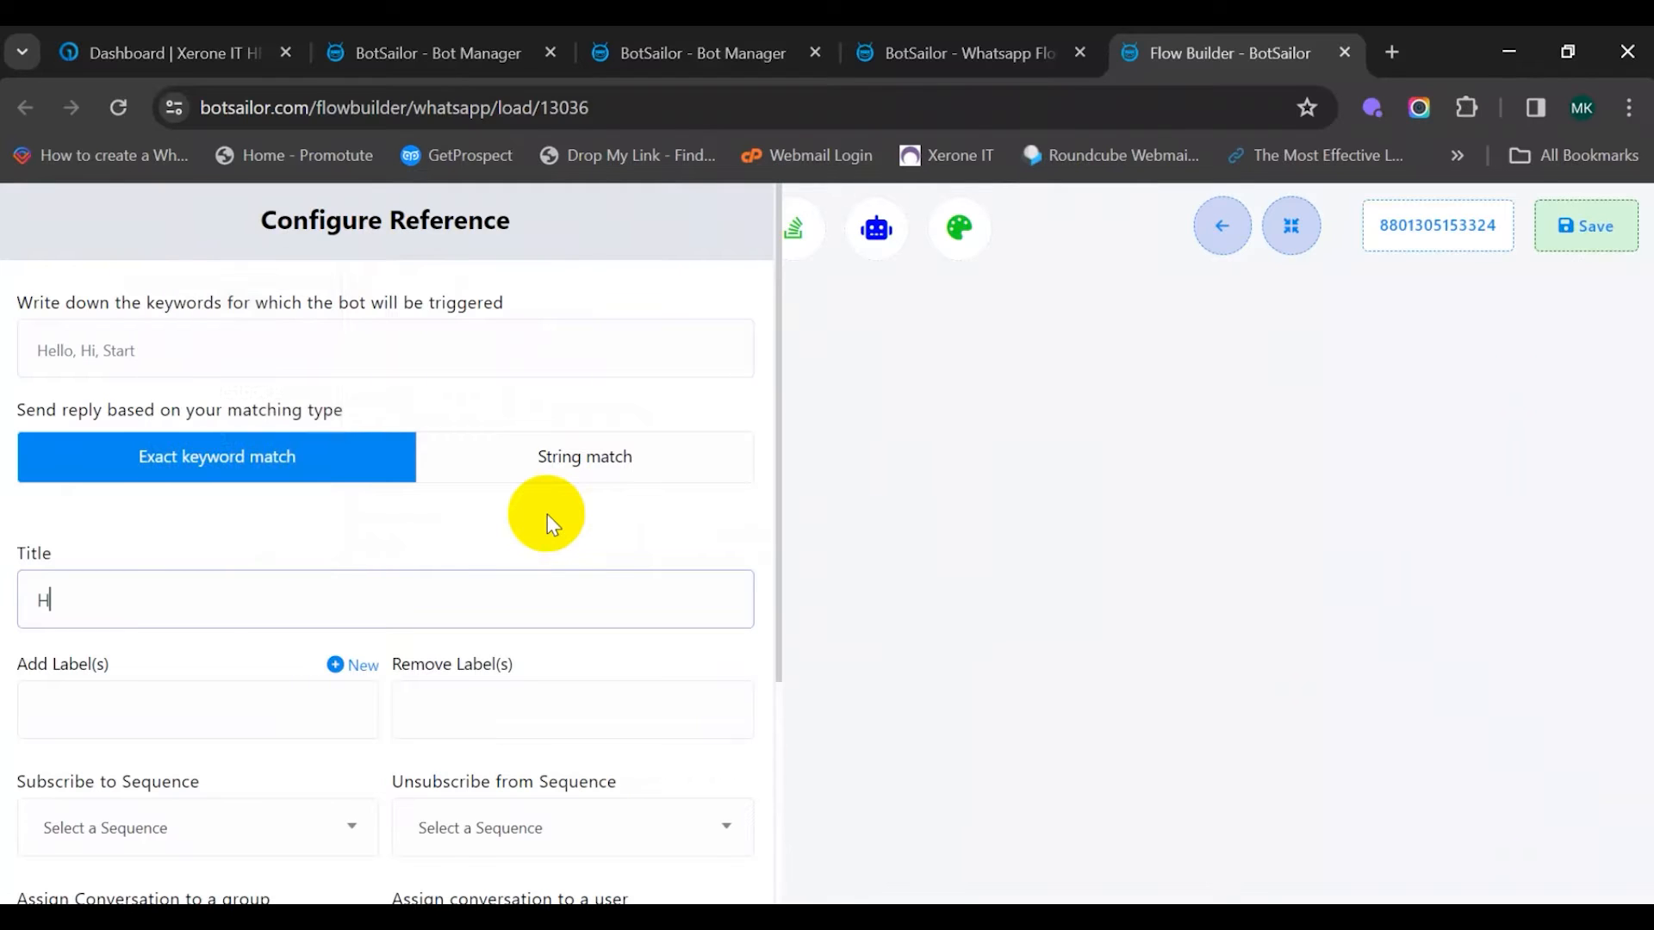
pyautogui.write('orizon Form Final Reply')
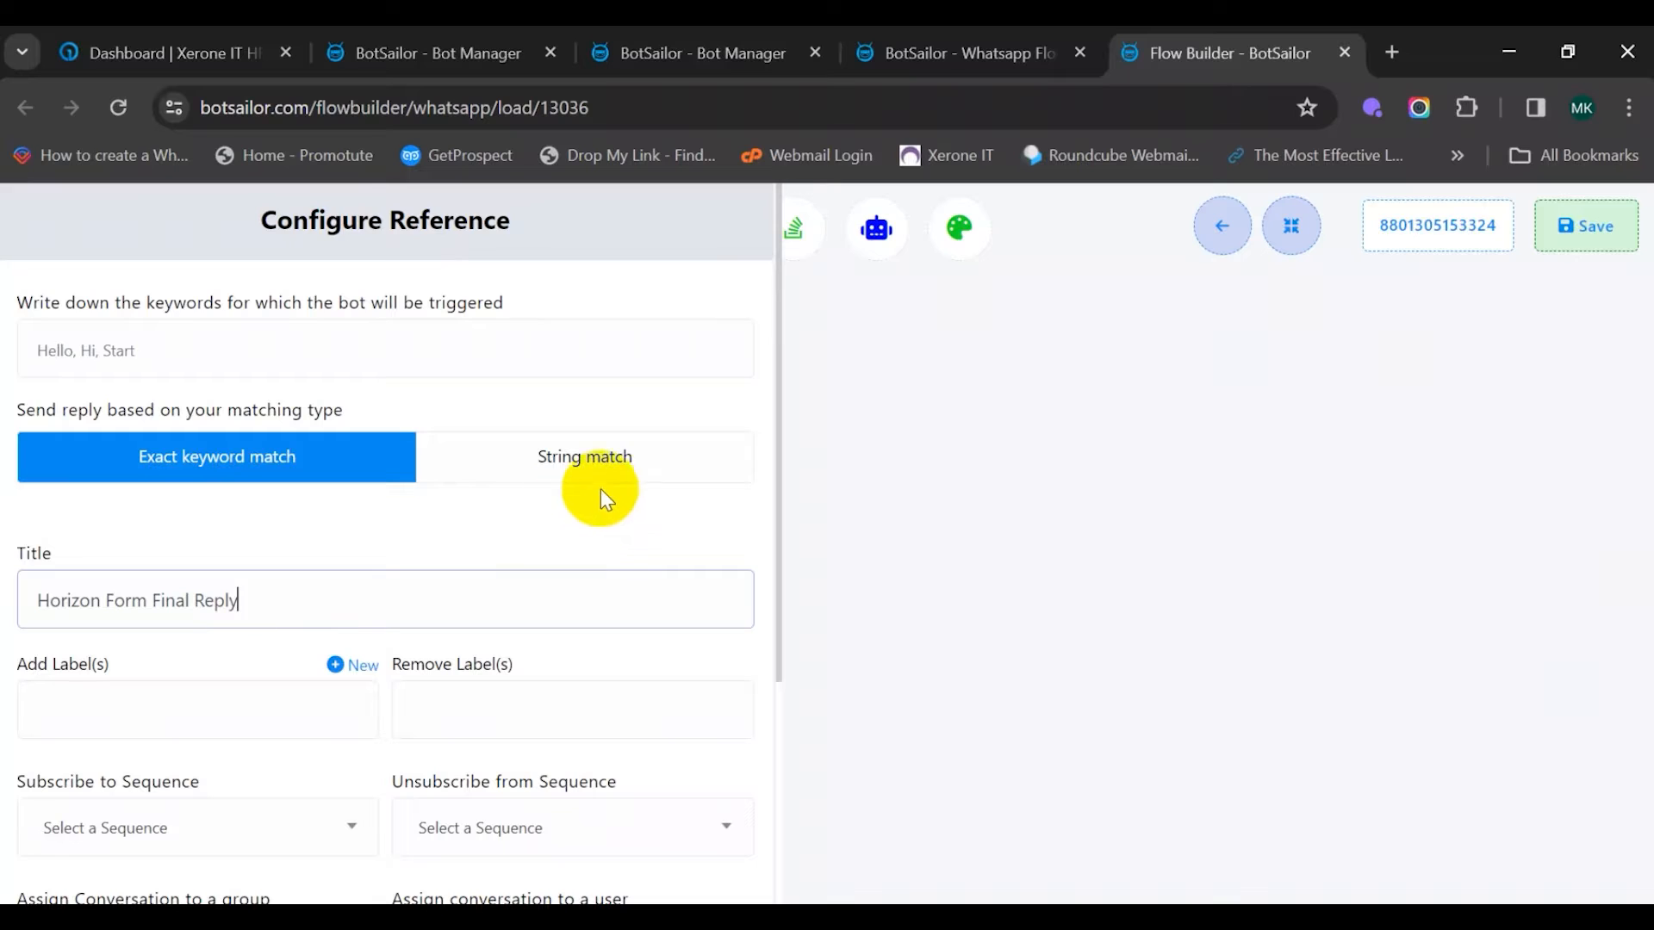
pyautogui.scroll(-4, 591, 500)
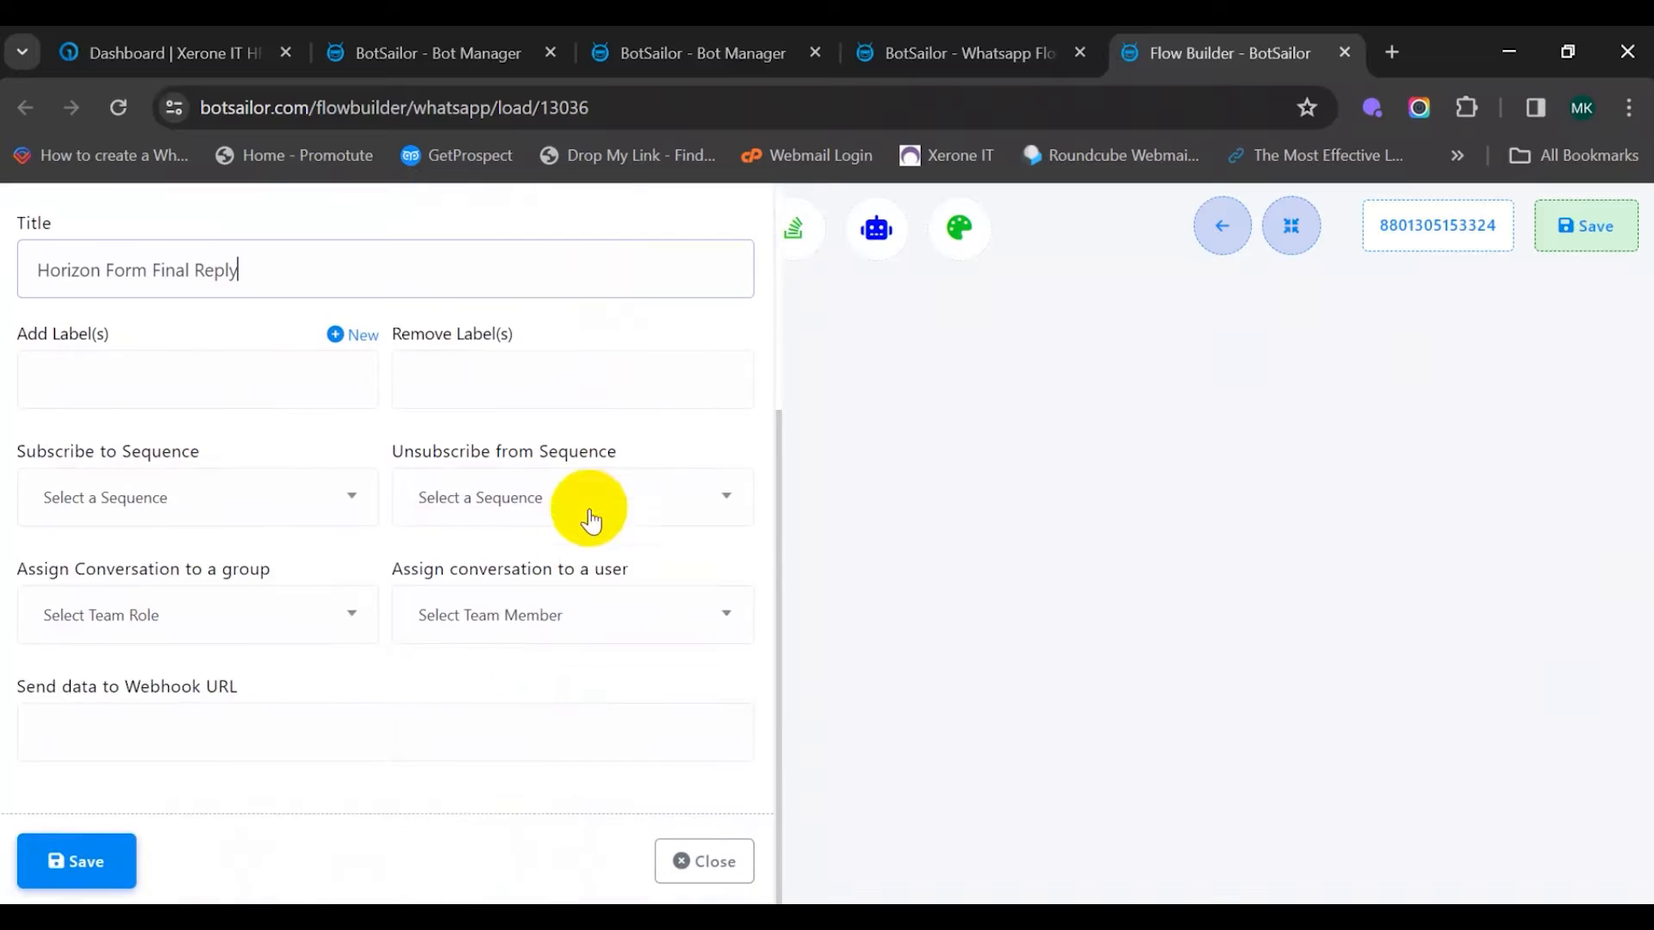
pyautogui.click(111, 870)
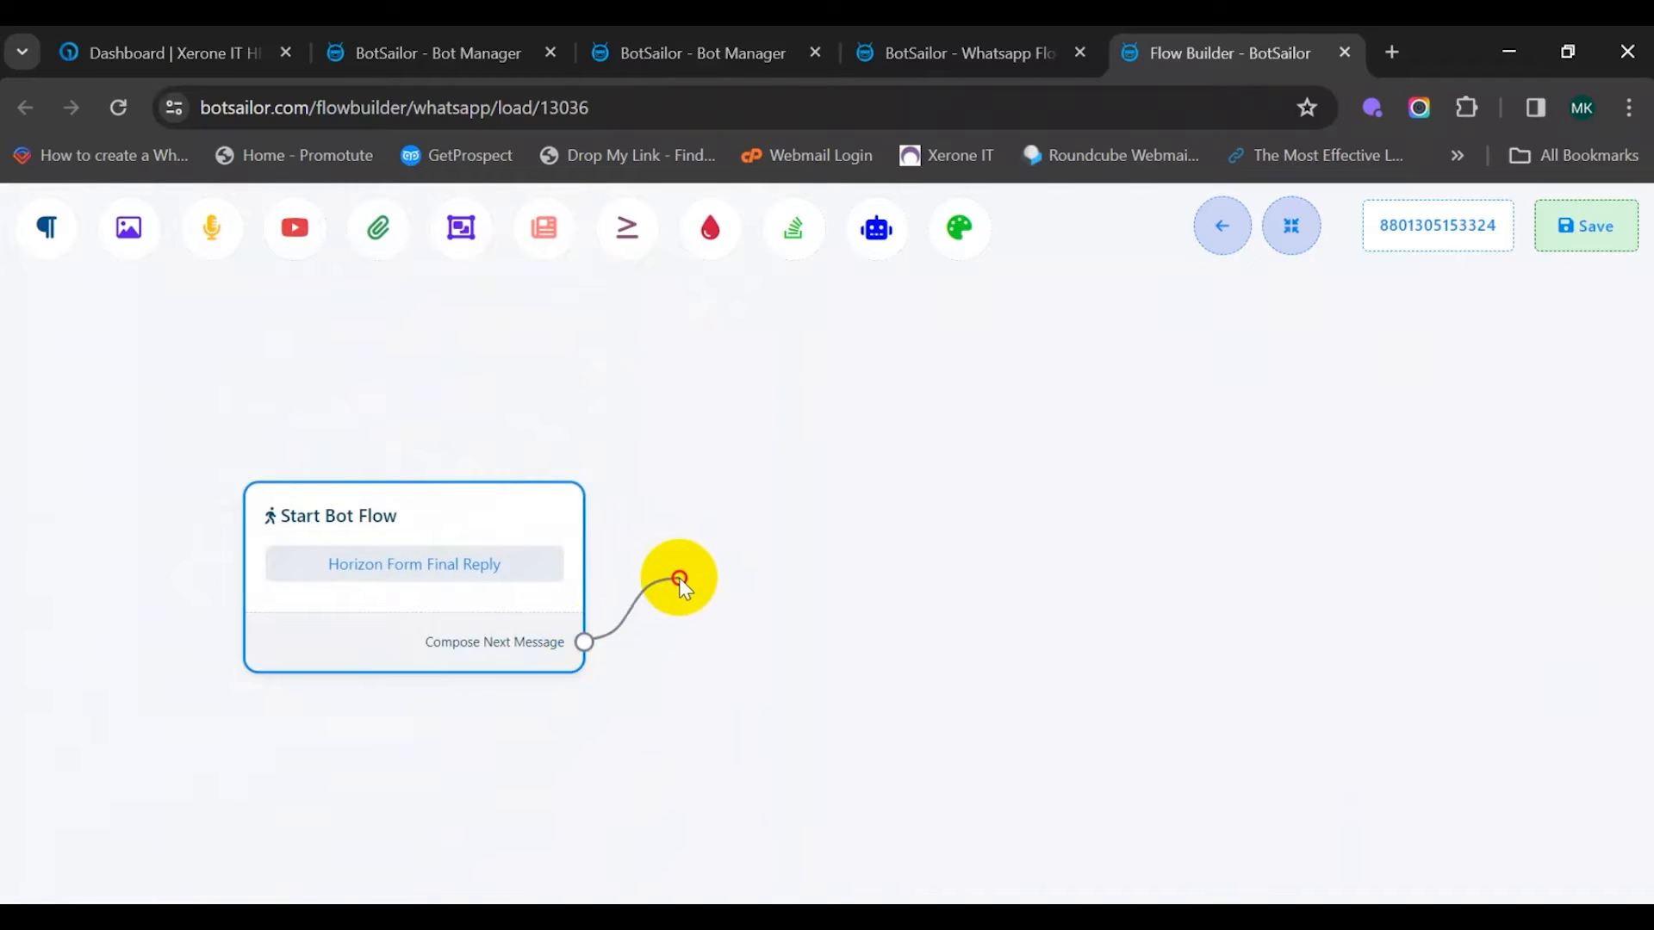
# Add a text reply 'Thank You. Our Agent will contact you soon', save the bot flow, close the builder
pyautogui.moveTo(678, 577); pyautogui.dragTo(746, 417)
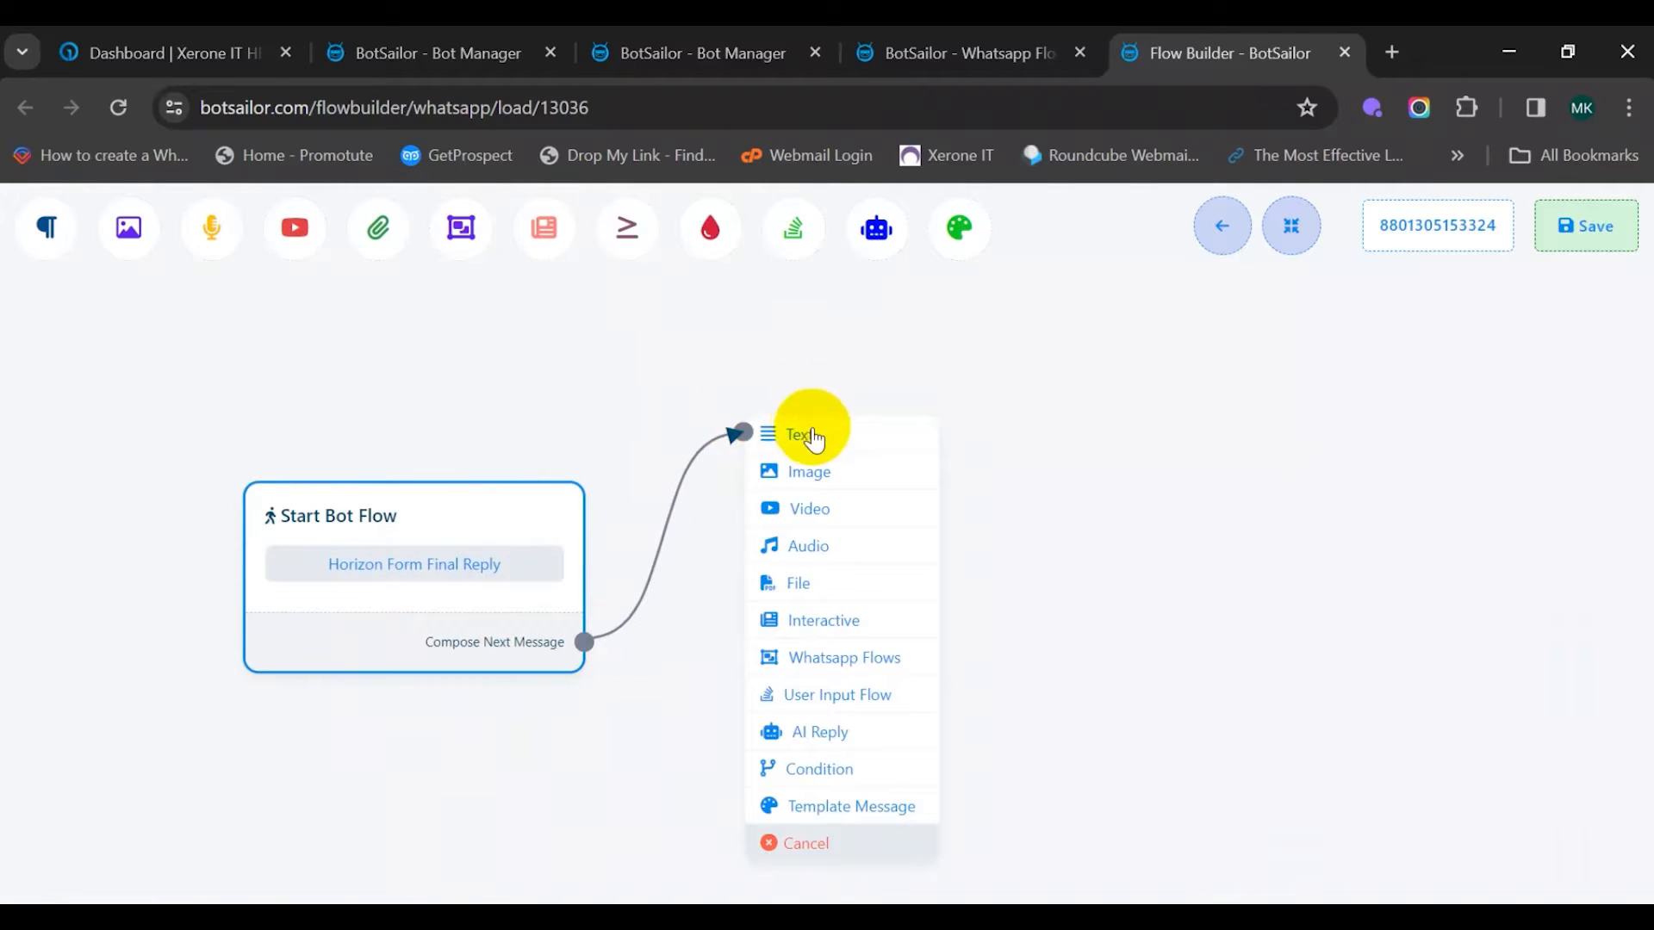
pyautogui.click(813, 437)
pyautogui.moveTo(875, 499); pyautogui.dragTo(745, 521)
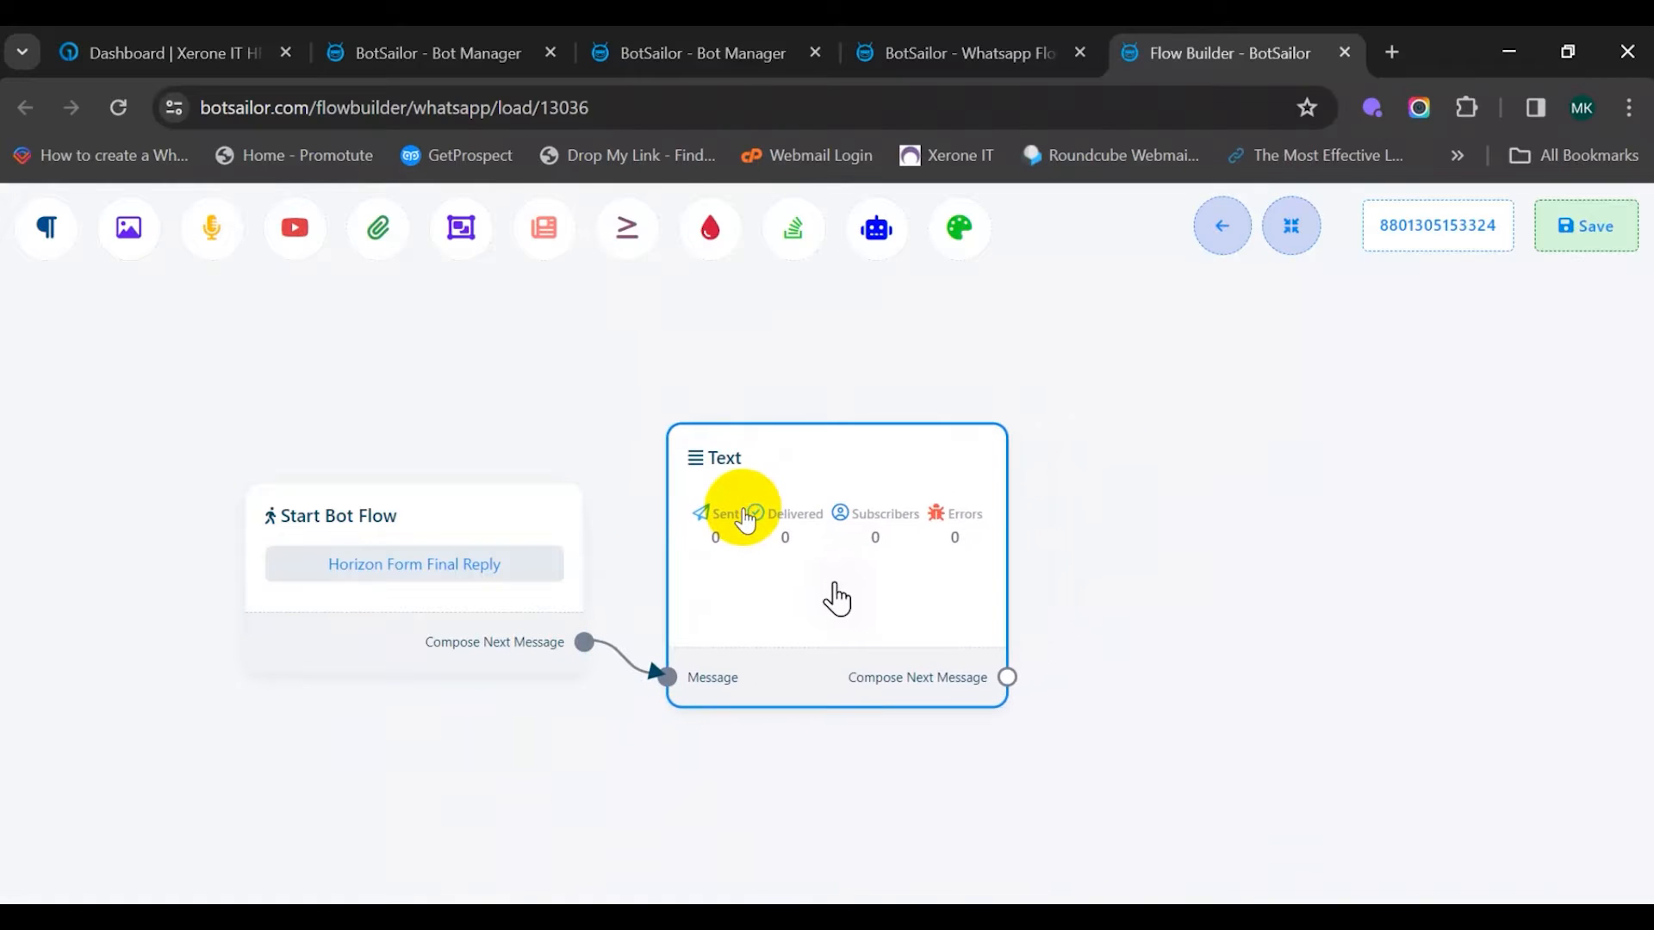
pyautogui.doubleClick(786, 586)
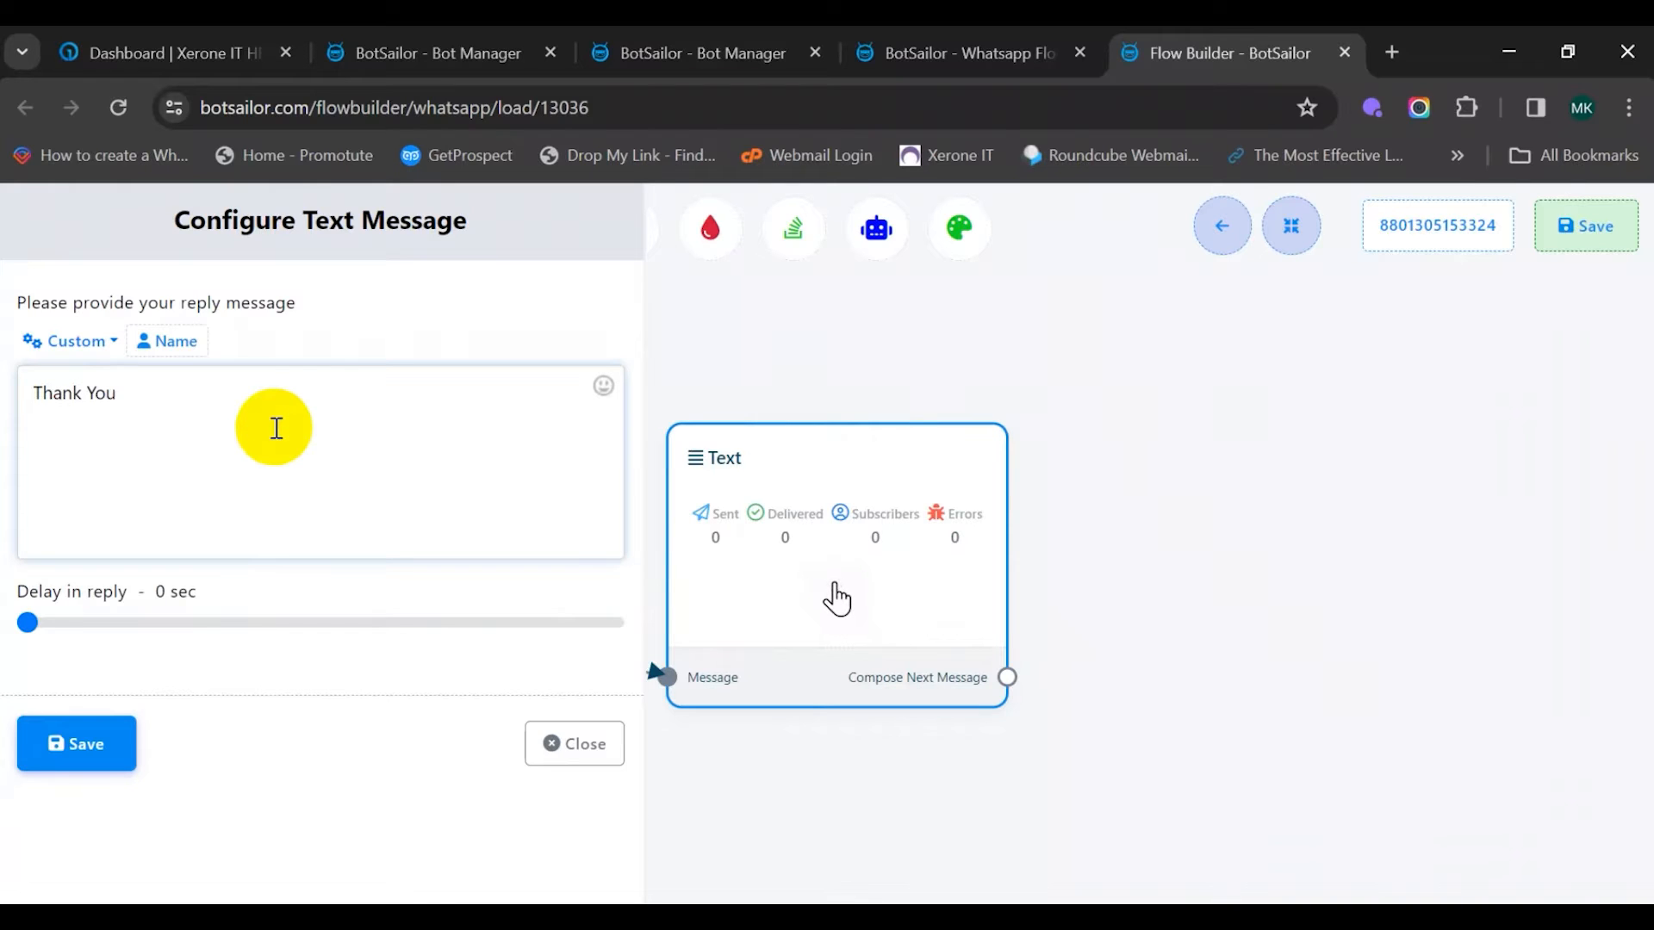
pyautogui.write('Thank You. Our Agent will contact you soon.')
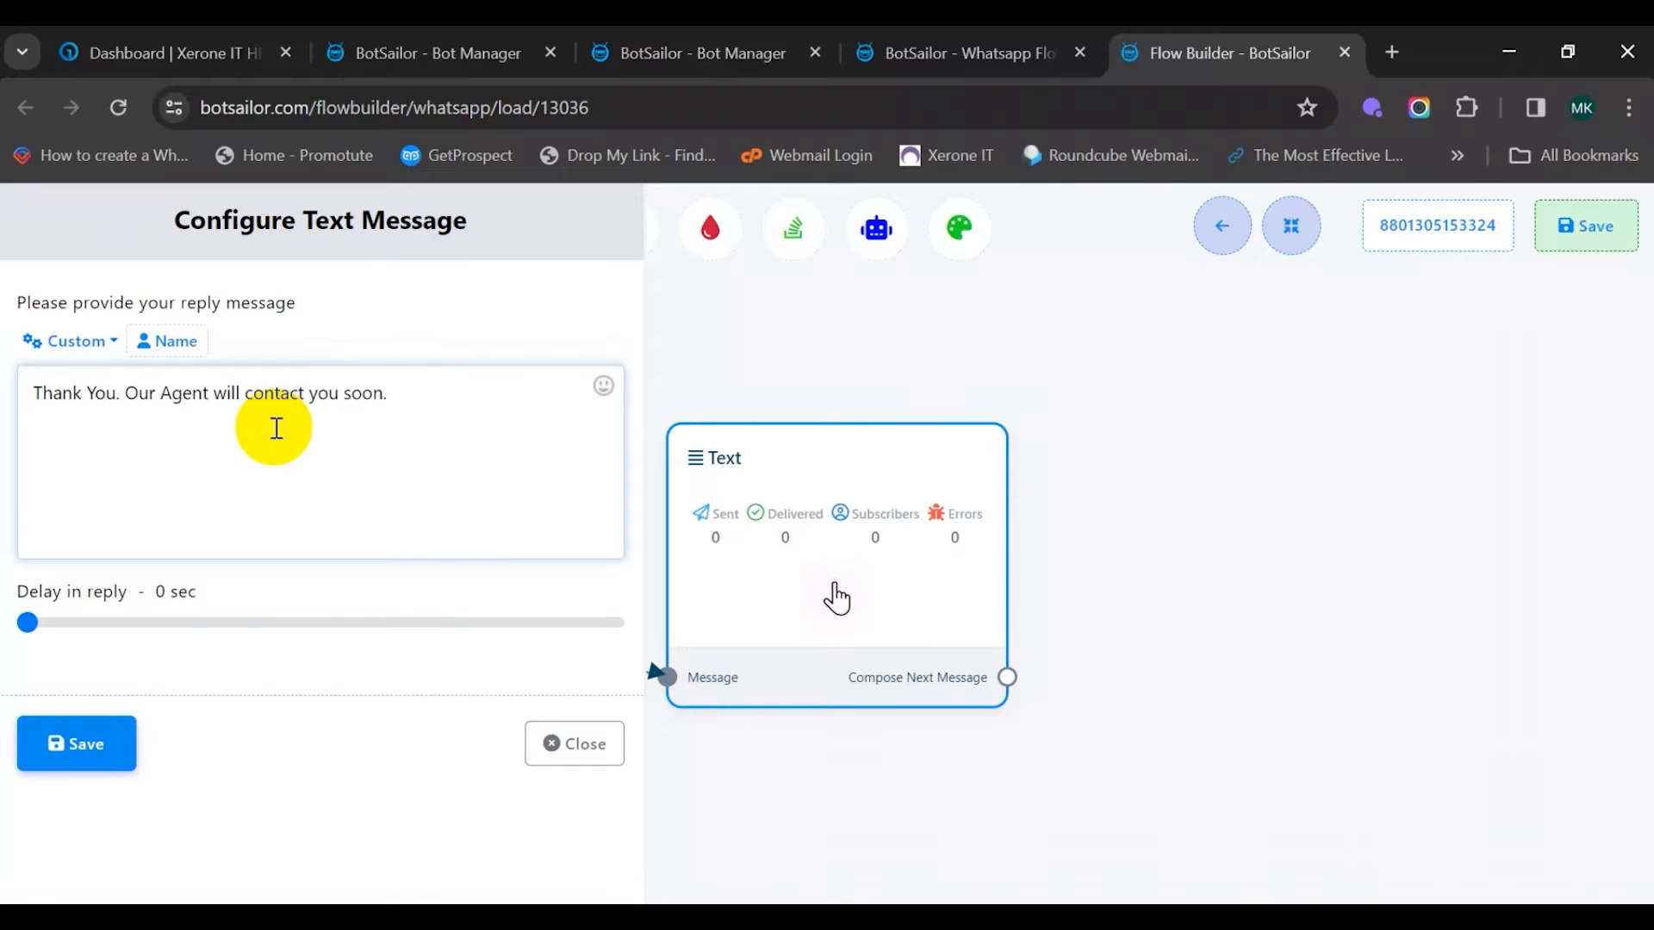
pyautogui.click(73, 743)
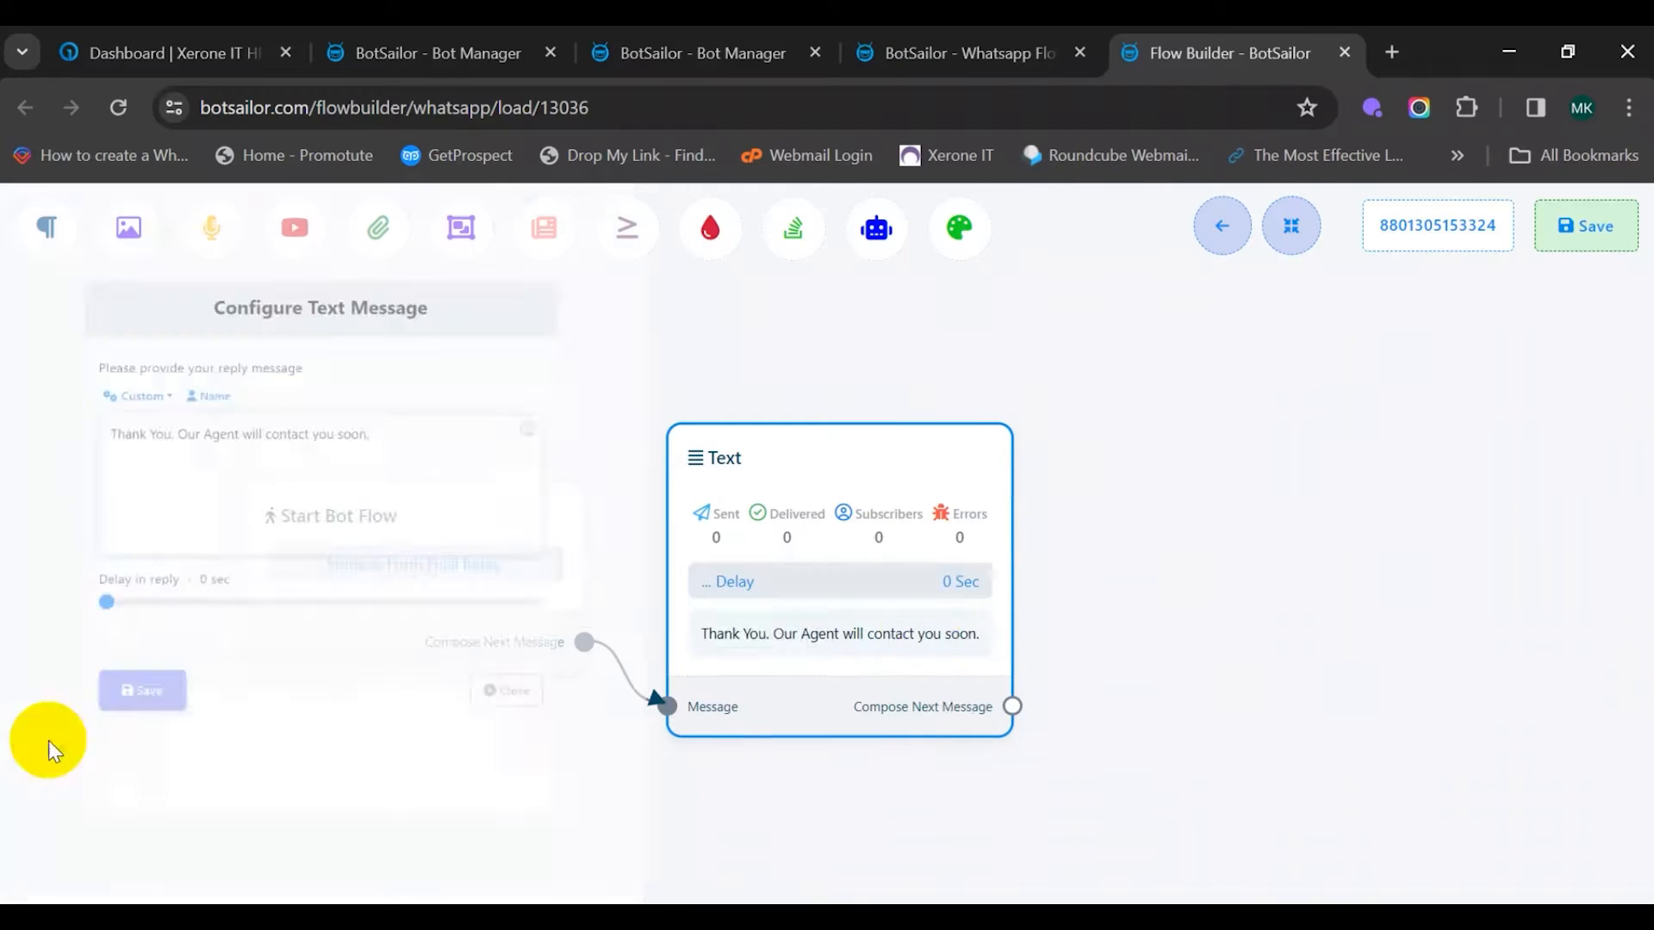
pyautogui.click(1600, 237)
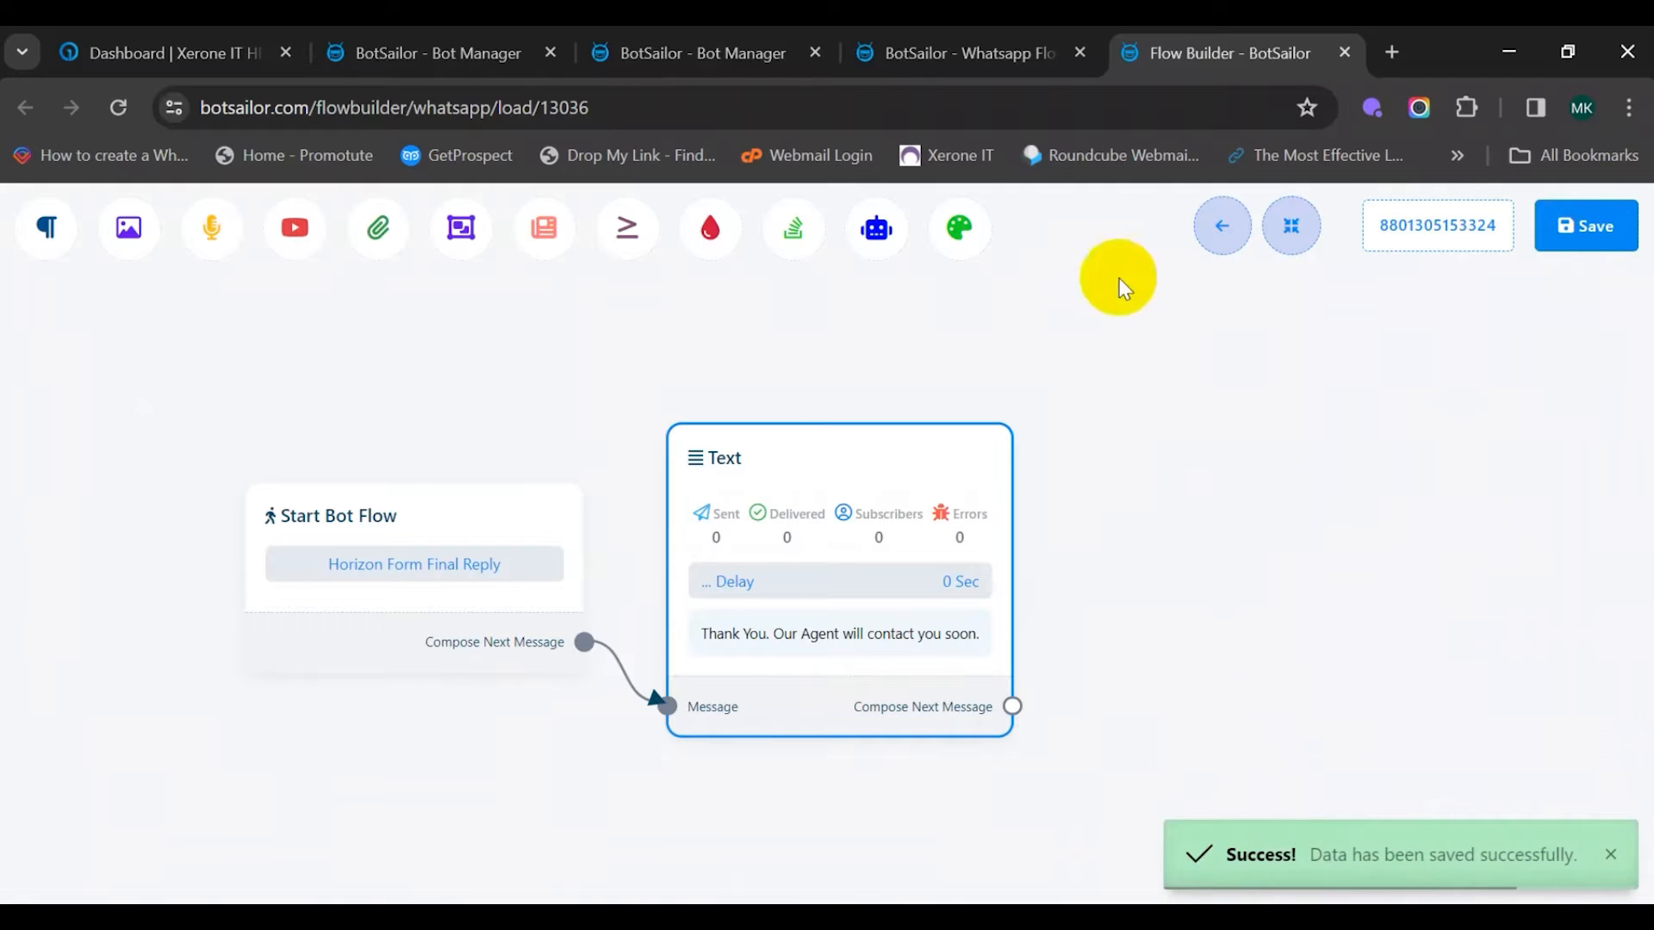
pyautogui.click(1344, 52)
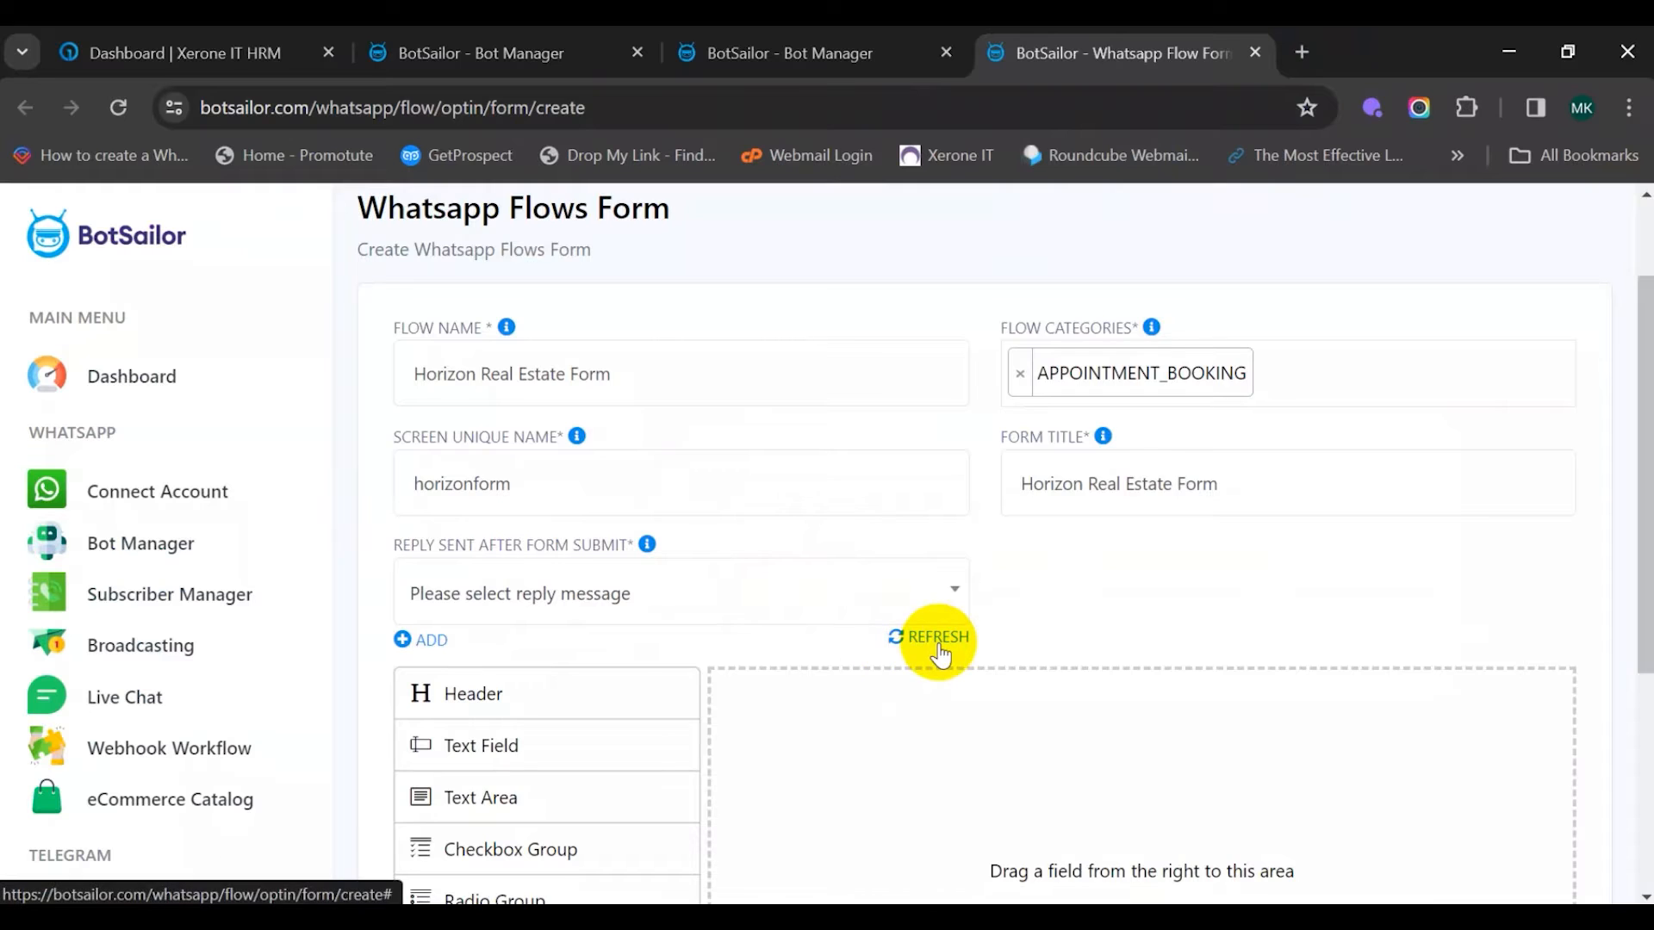
# Refresh the reply list and select 'Horizon Form Final Reply' as the post-submit reply
pyautogui.click(937, 637)
pyautogui.click(923, 641)
pyautogui.scroll(-1, 925, 646)
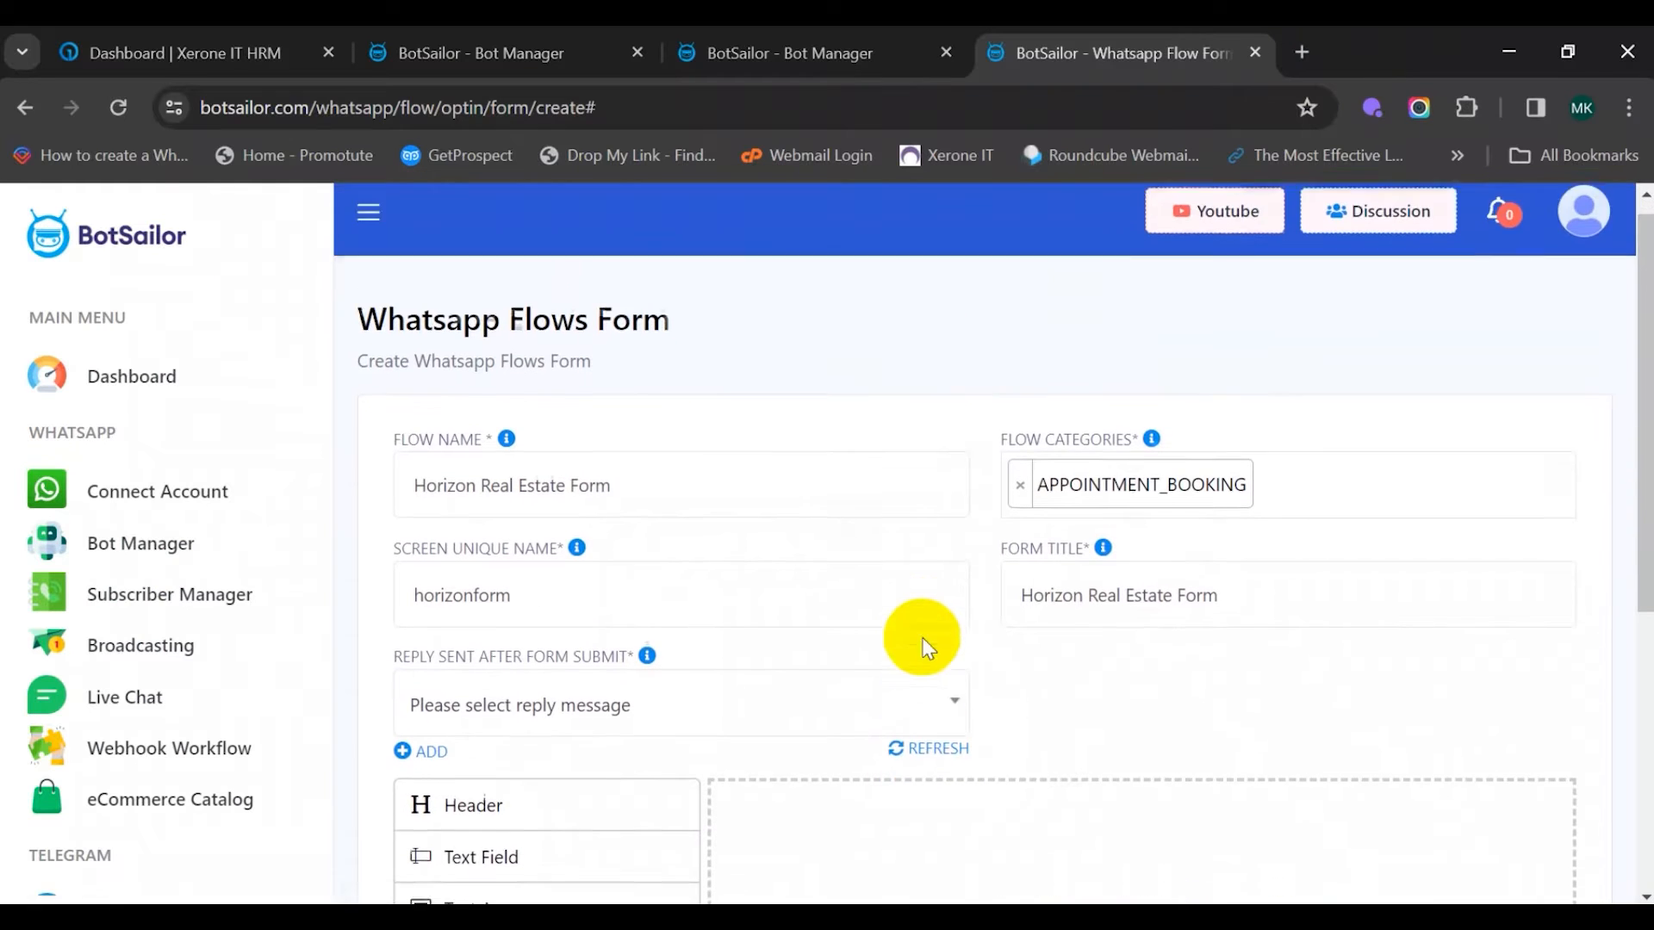
pyautogui.click(924, 589)
pyautogui.scroll(-10, 733, 465)
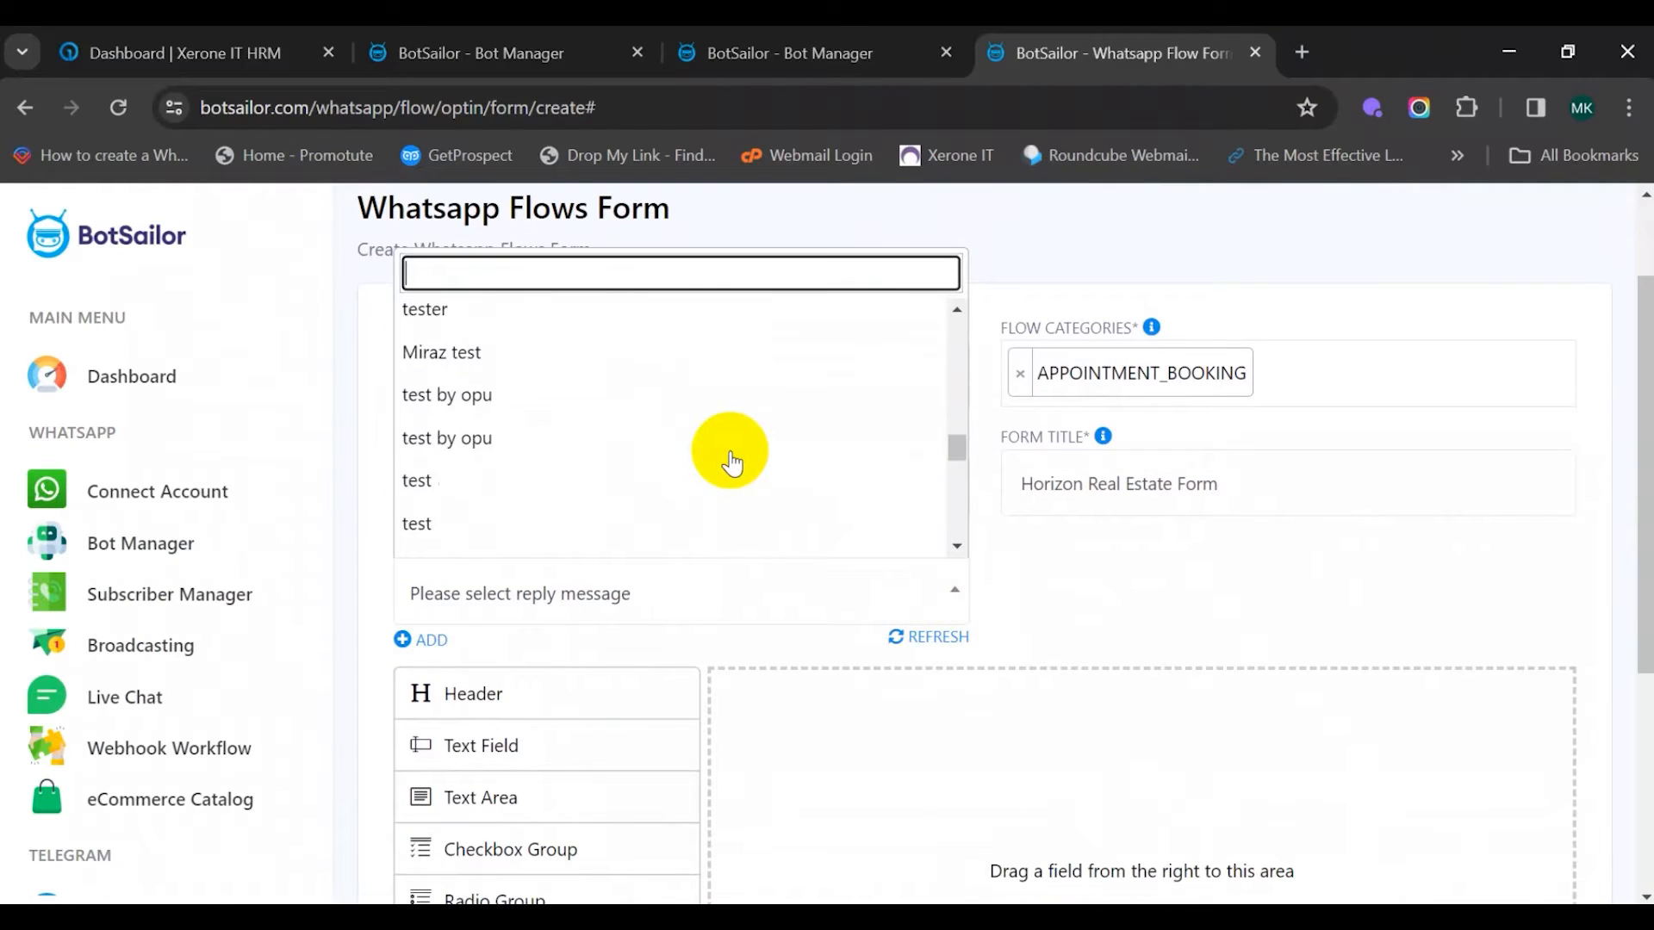
pyautogui.scroll(-5, 733, 465)
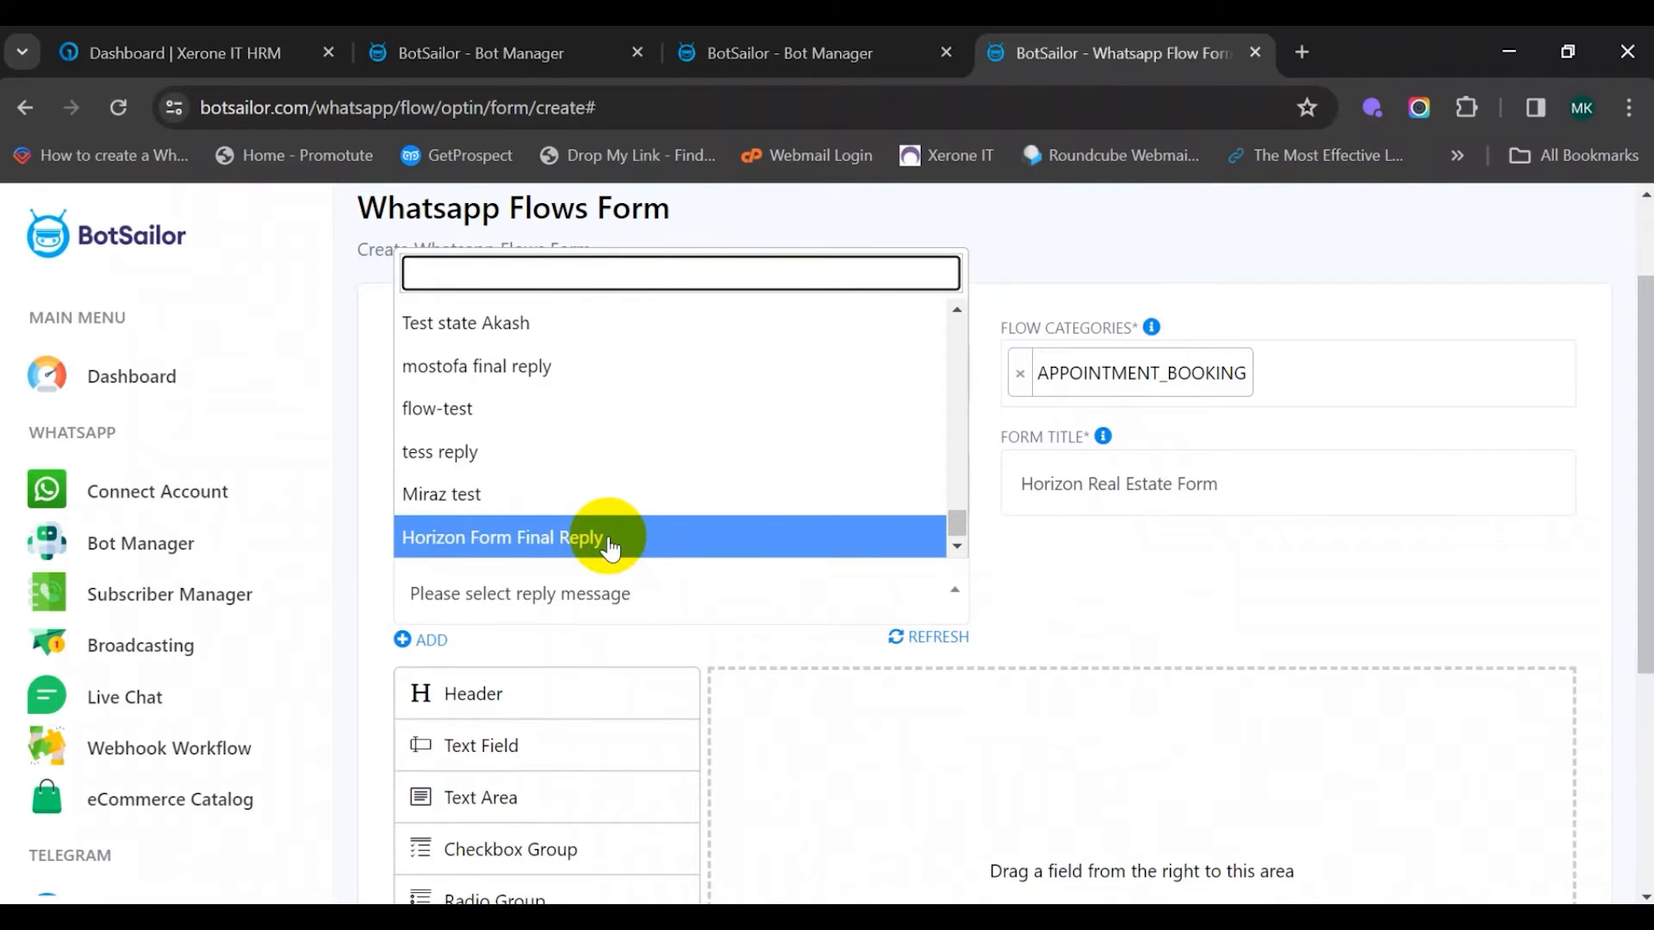
pyautogui.click(626, 541)
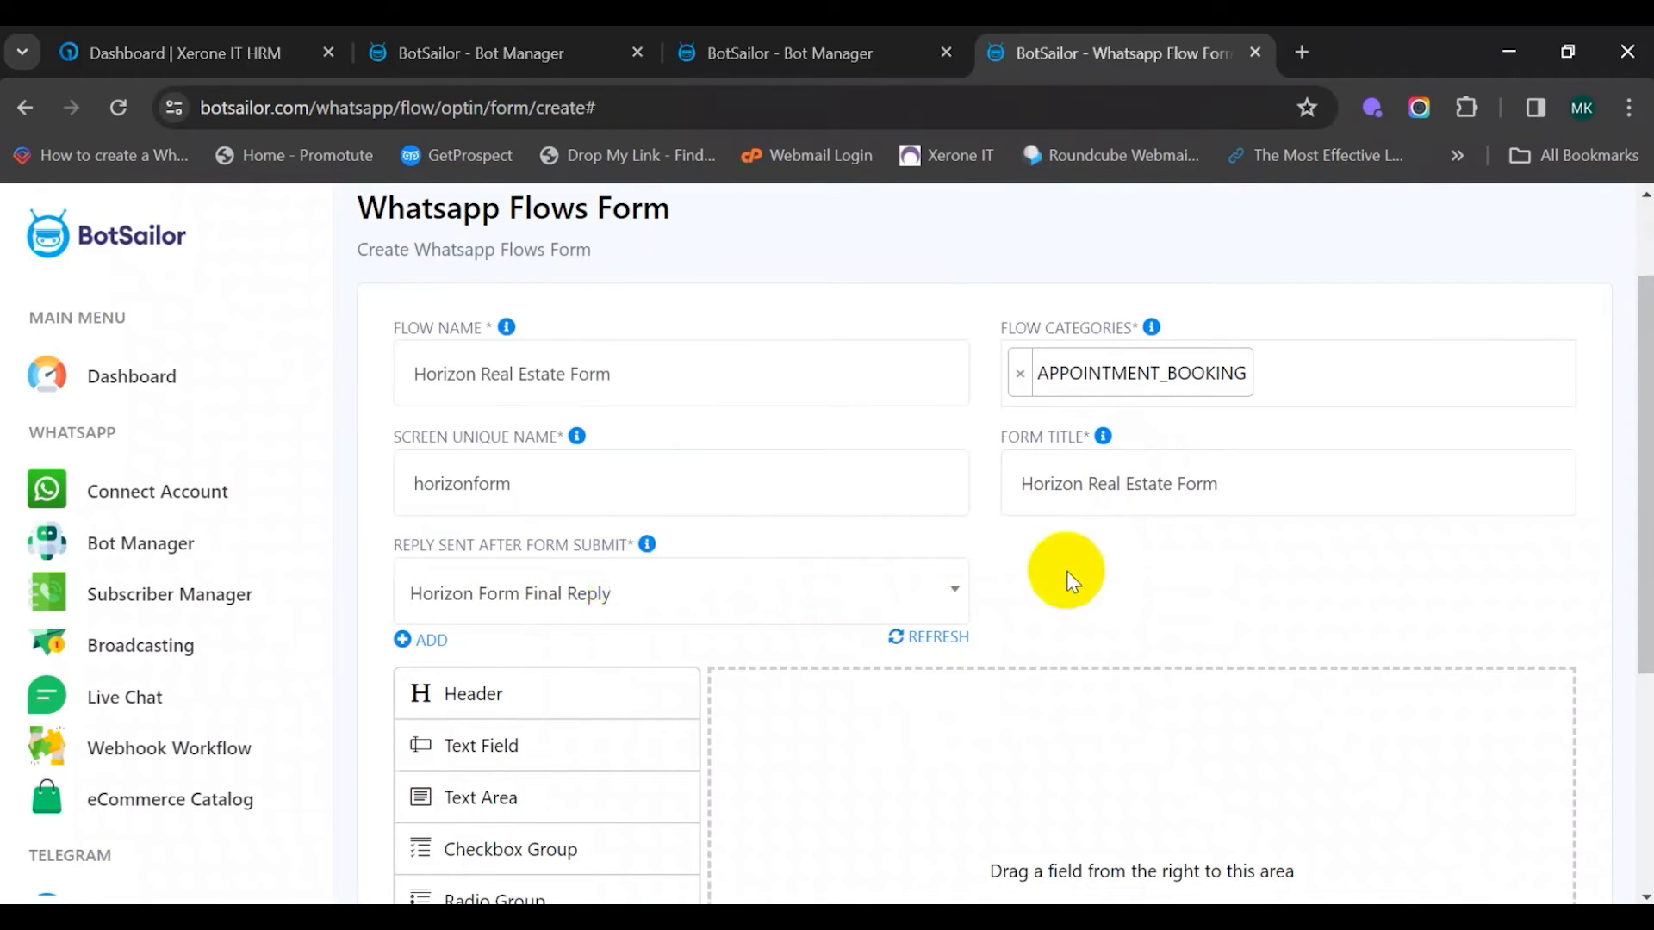
pyautogui.scroll(-3, 1072, 581)
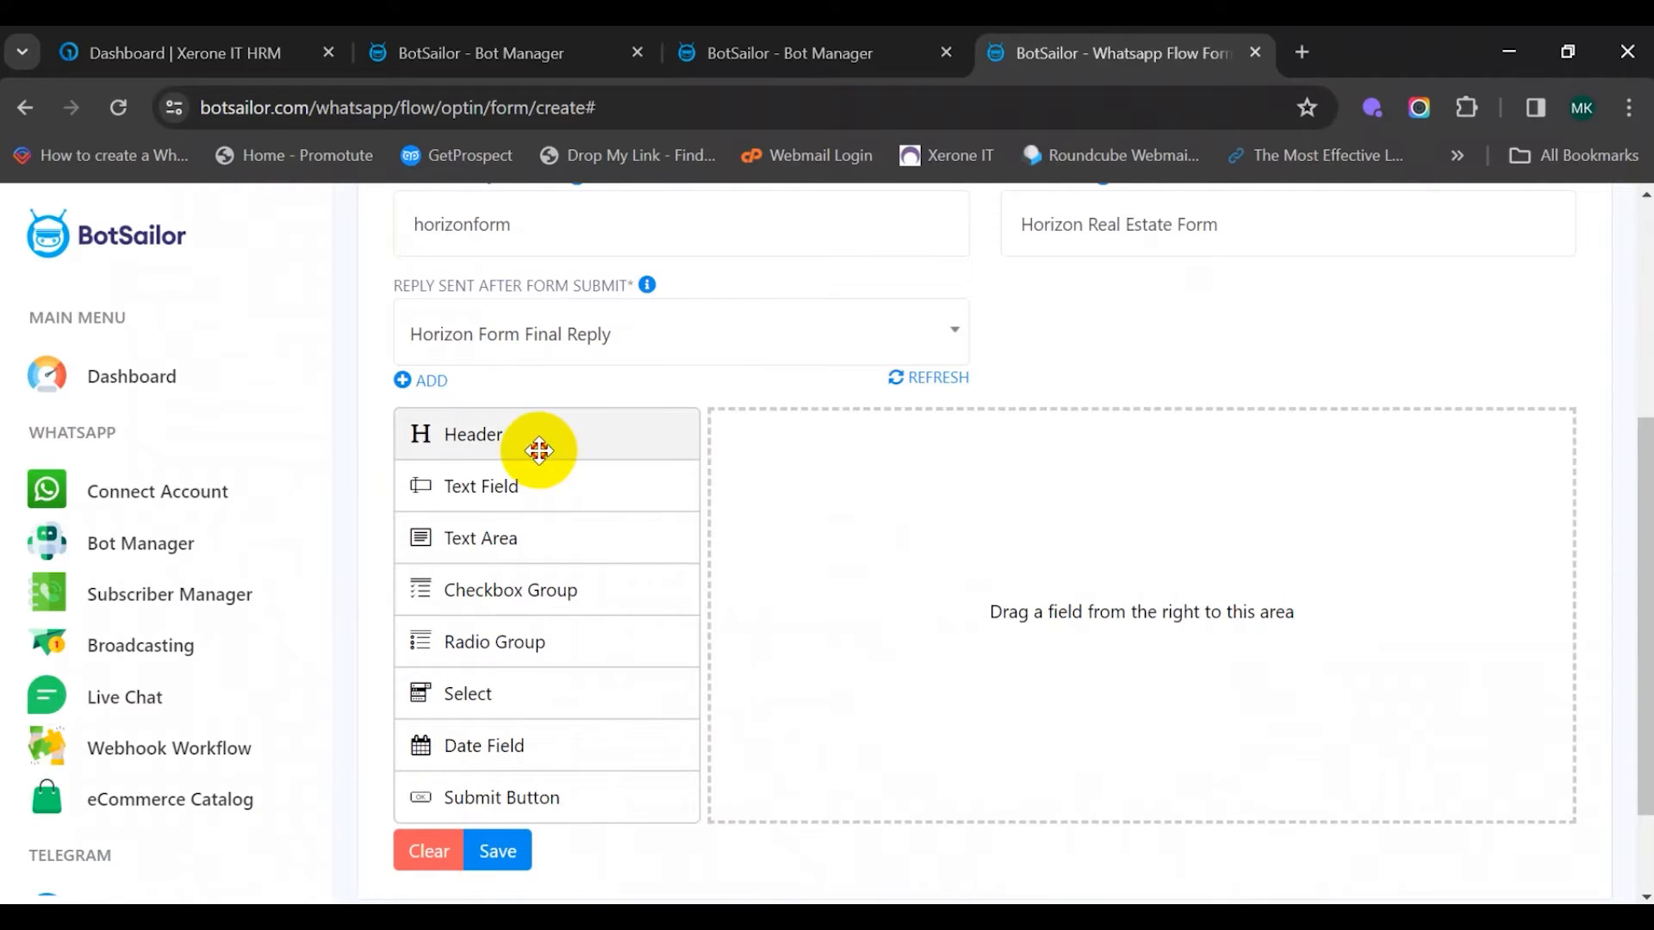
# Add a Header to the form and start relabelling it 'Horizon Real Estate Form'
pyautogui.moveTo(539, 449); pyautogui.dragTo(598, 491)
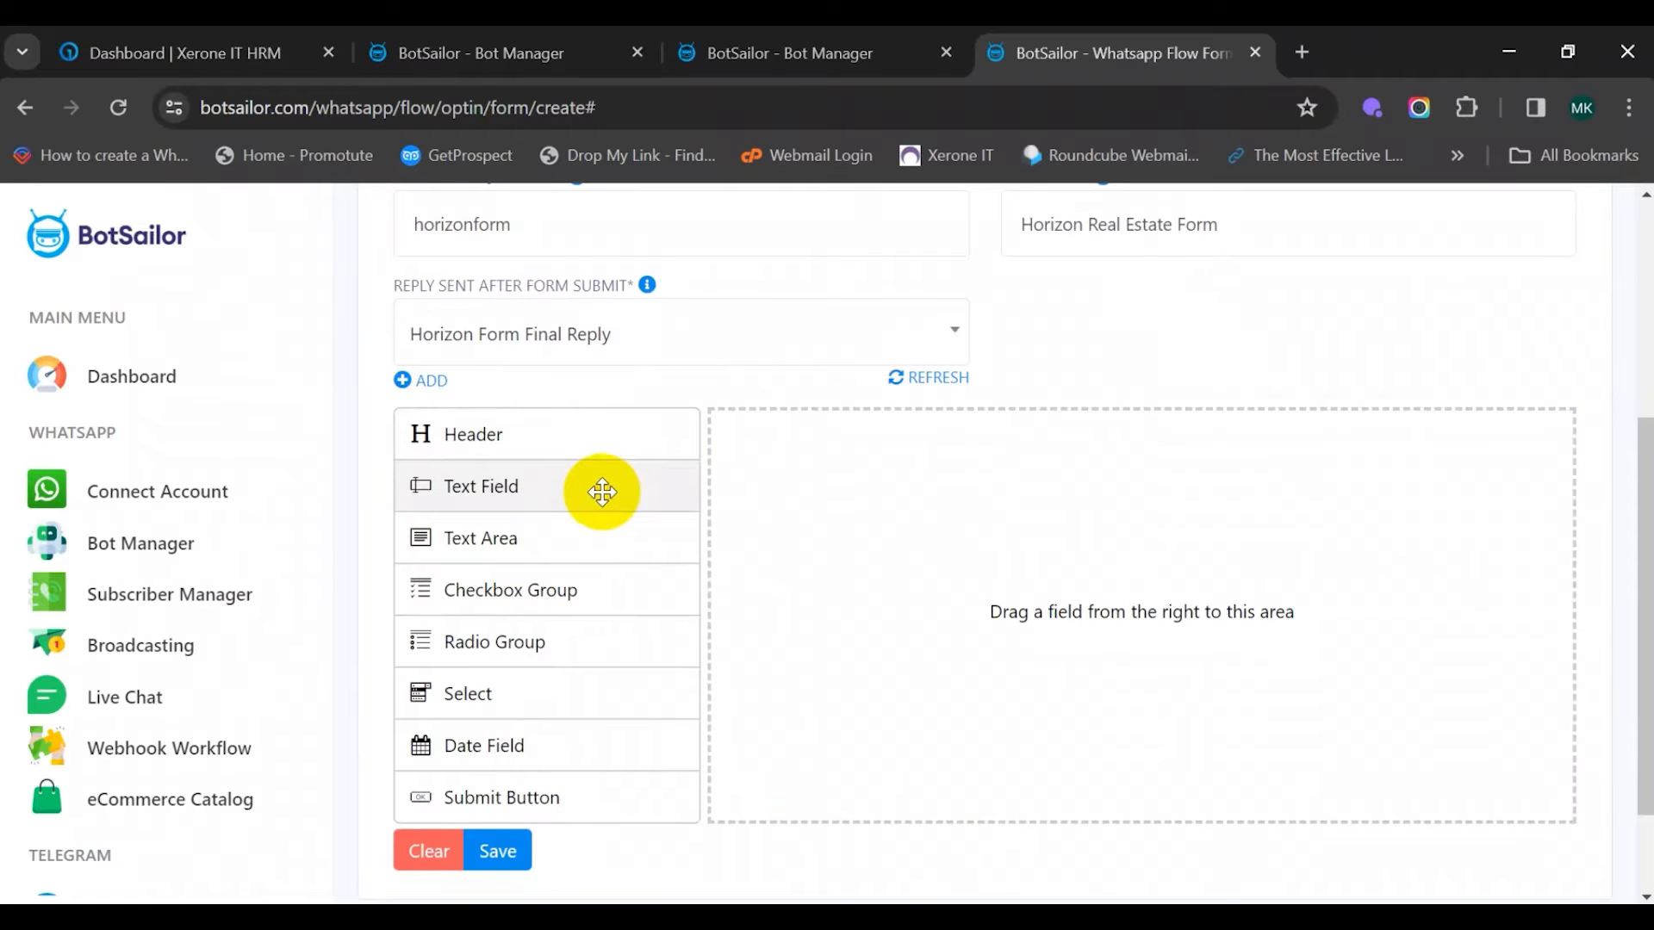
pyautogui.moveTo(505, 443); pyautogui.dragTo(882, 487)
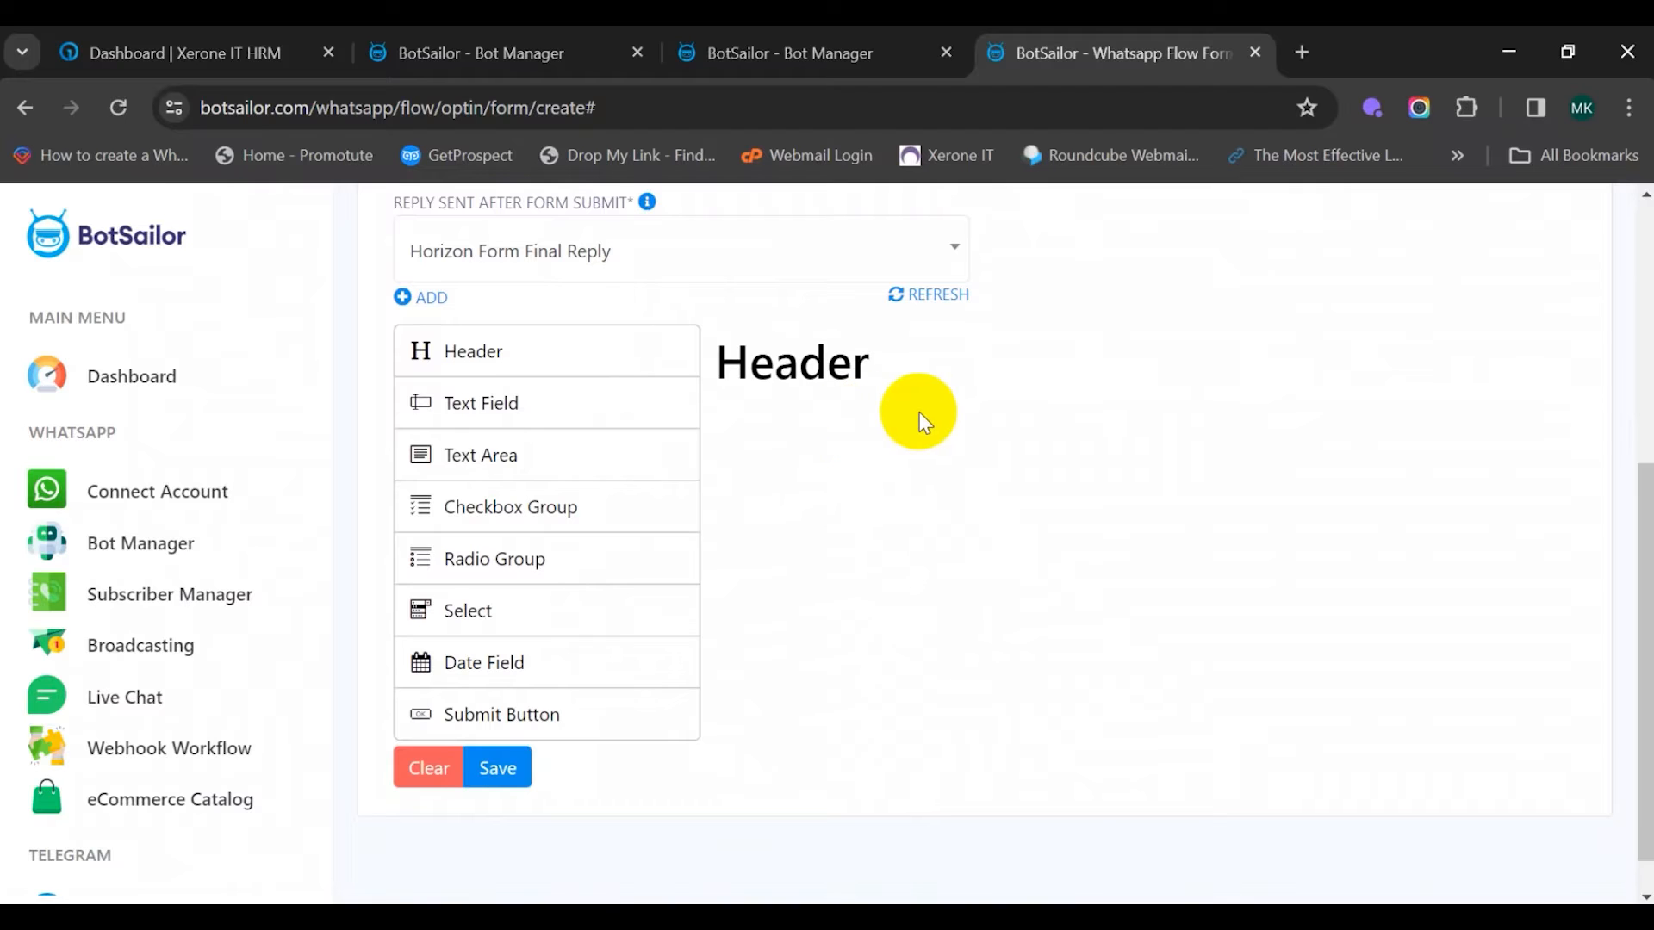
pyautogui.doubleClick(923, 339)
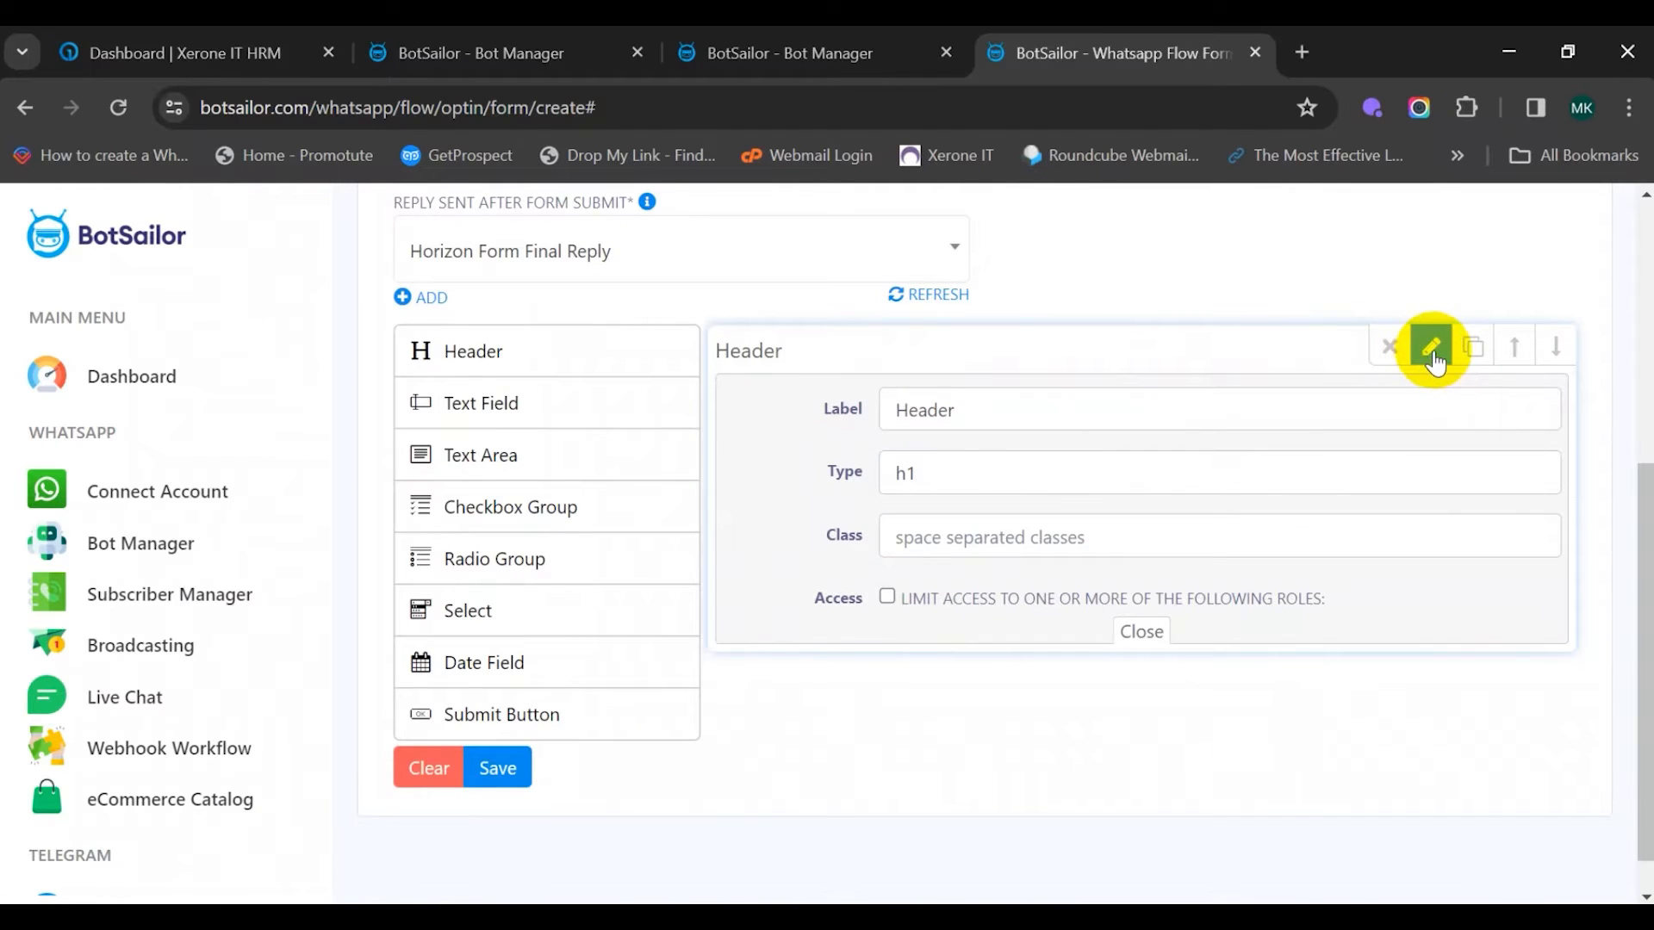
pyautogui.click(1021, 413)
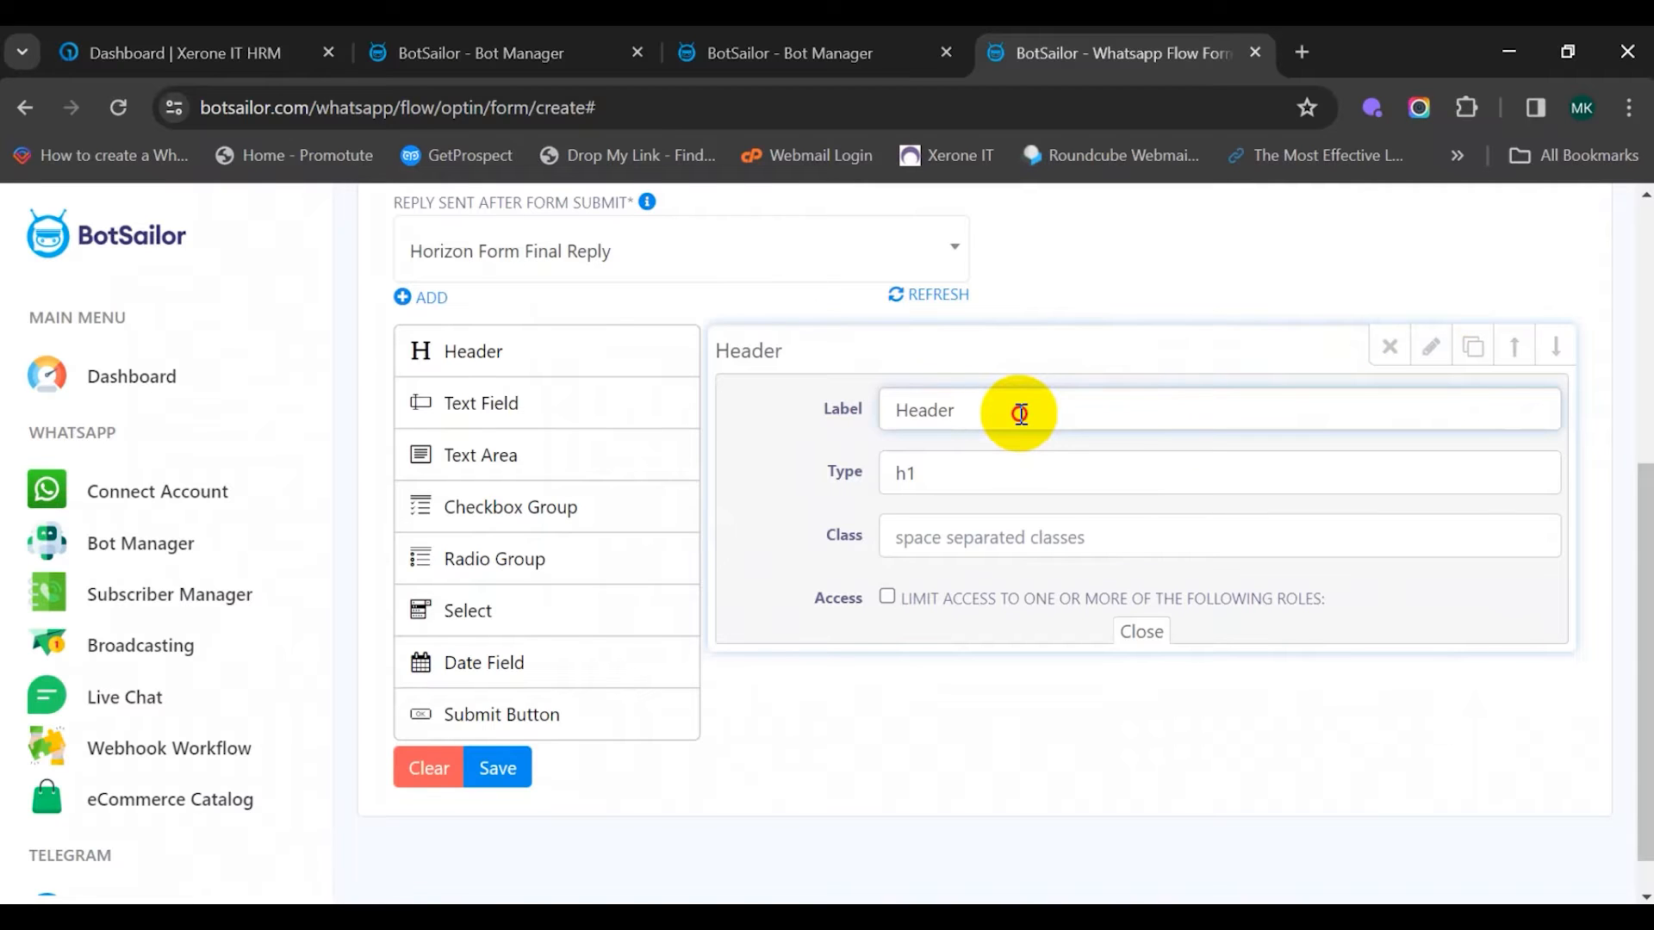
pyautogui.moveTo(1021, 414); pyautogui.dragTo(845, 406)
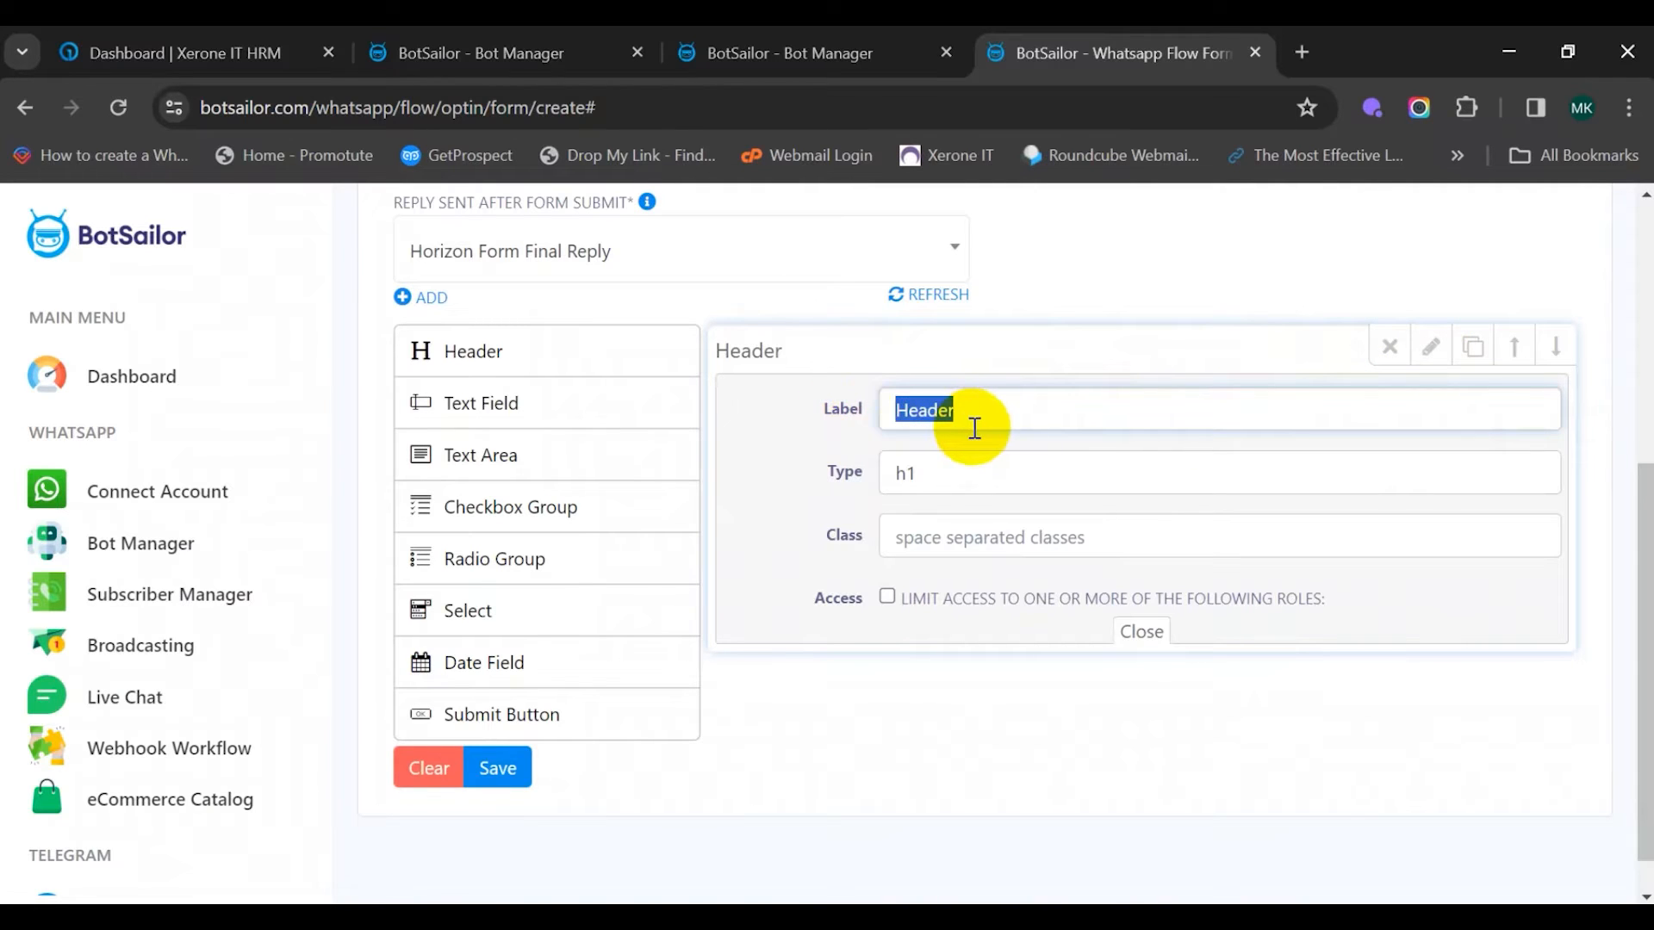
pyautogui.press('BackSpace')
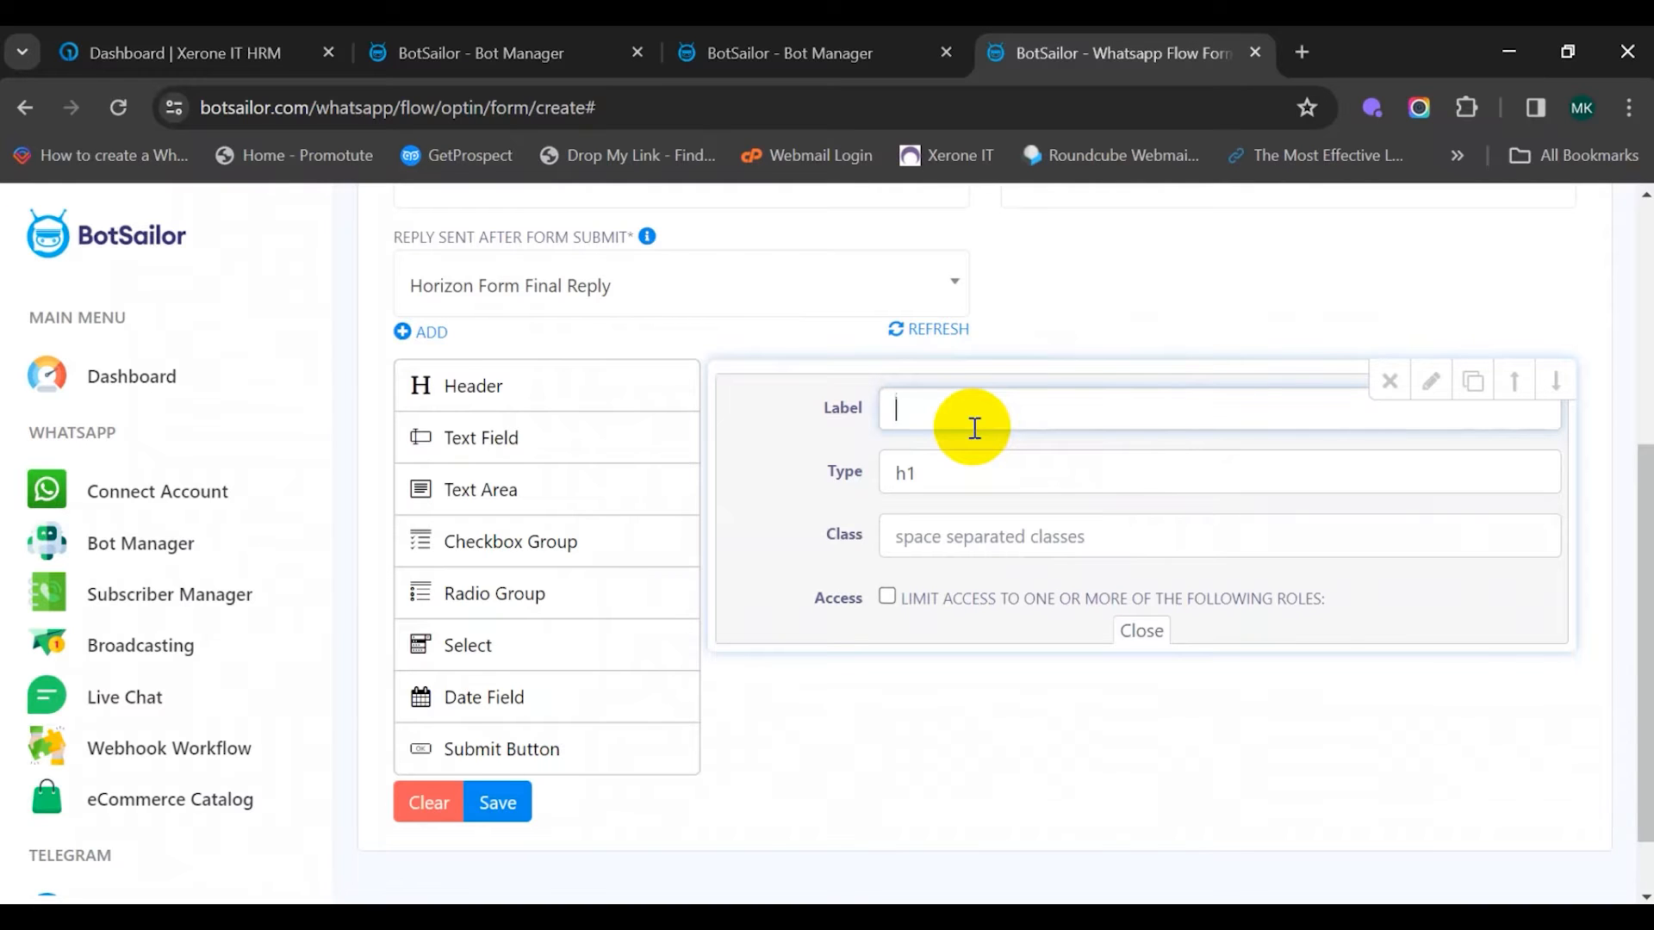
pyautogui.write('Horizon Real Estate Form')
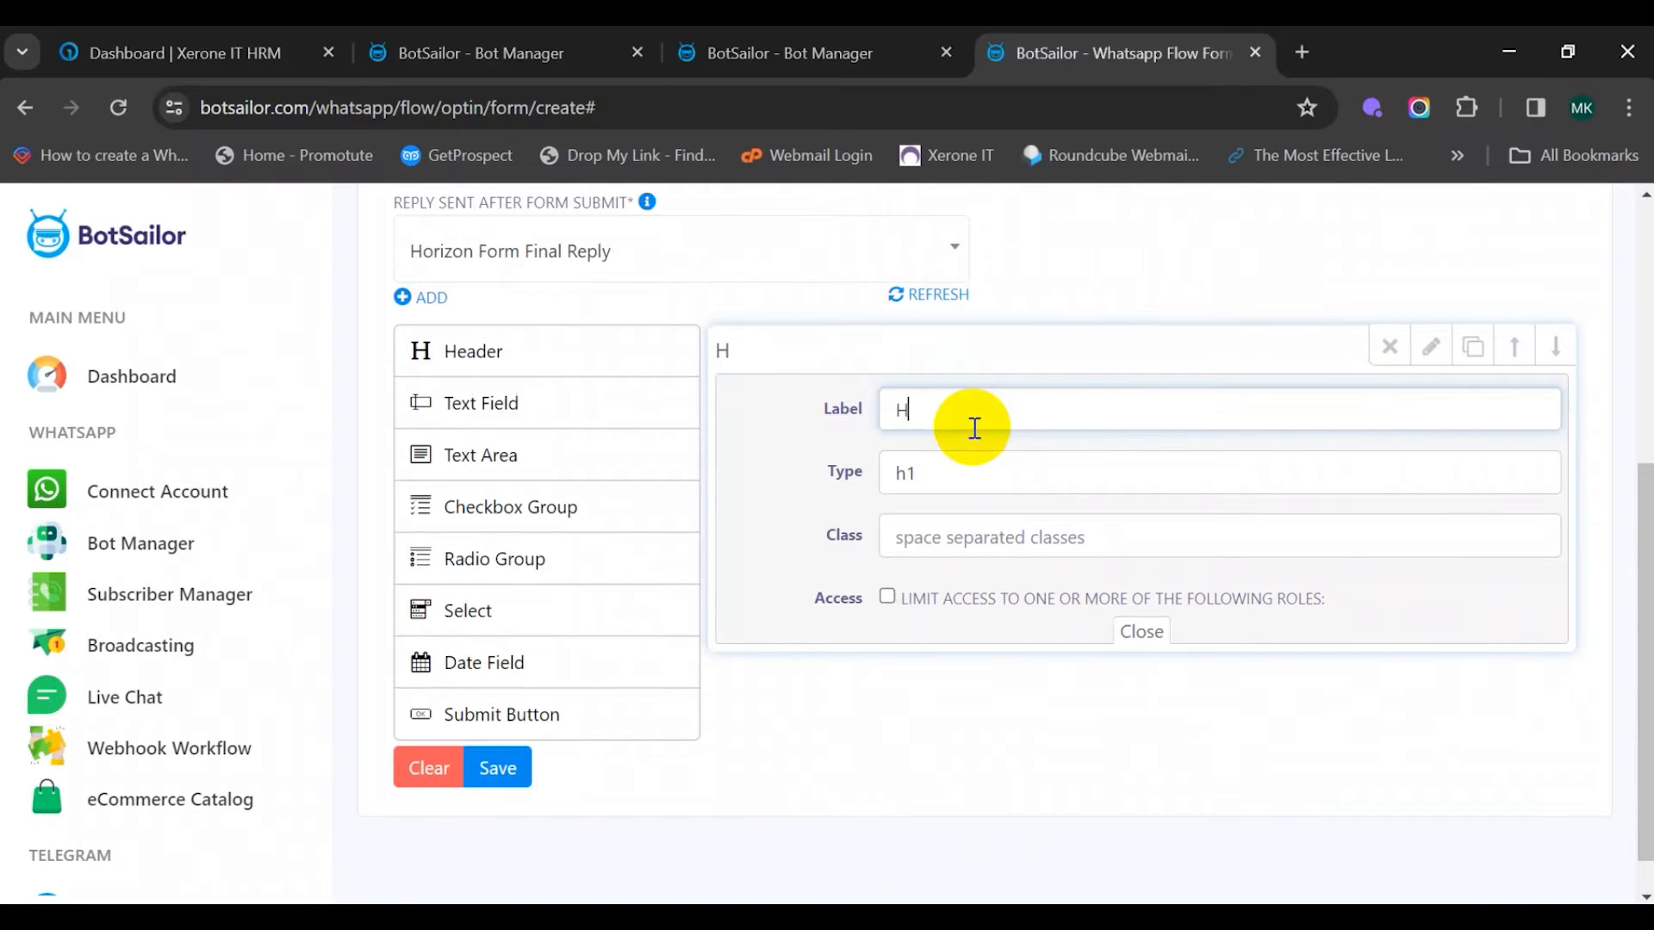
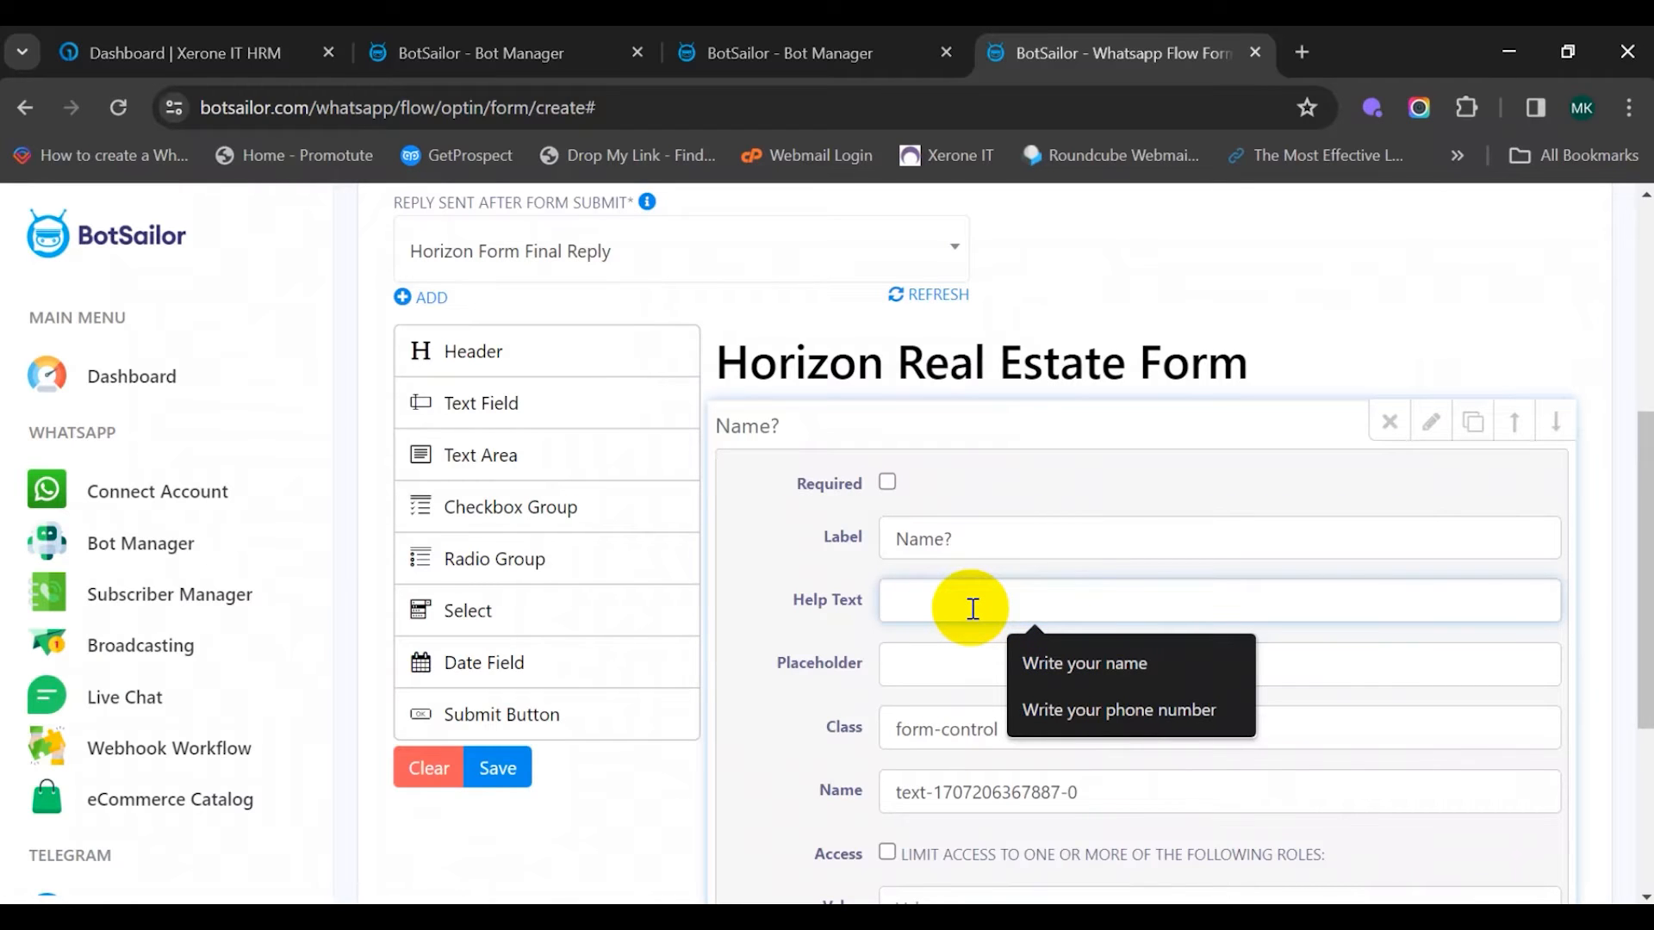
# Give the Name? question help text 'Write your full name' and make it required
pyautogui.write('Write your full name')
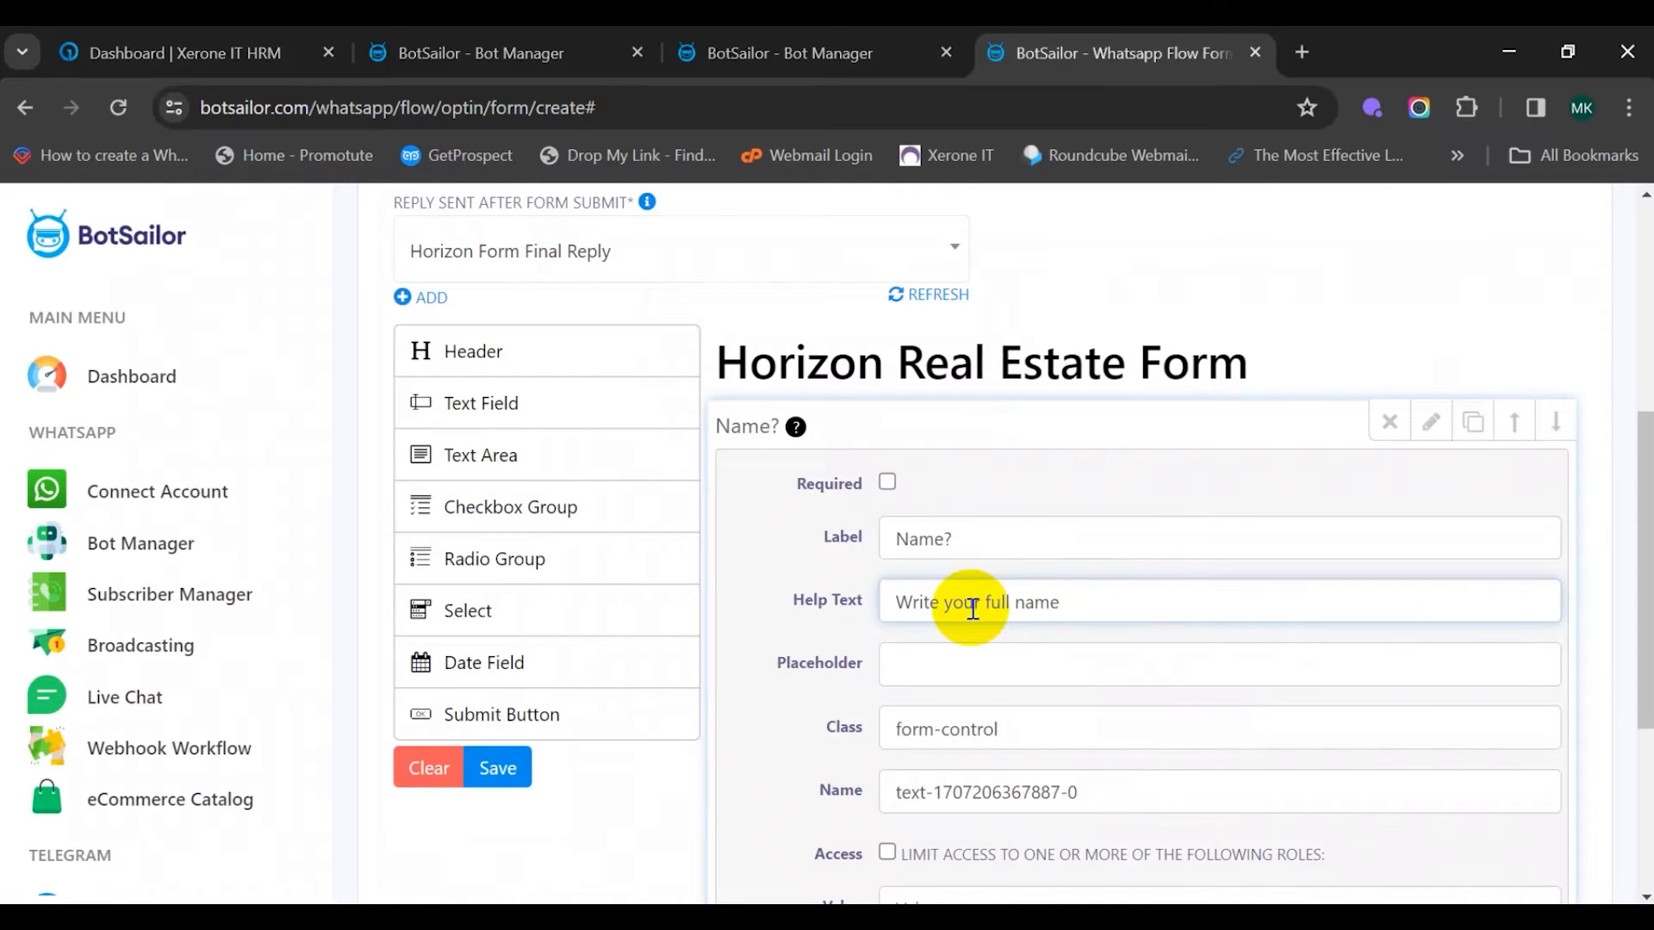
pyautogui.scroll(-2, 1065, 633)
pyautogui.scroll(1, 947, 456)
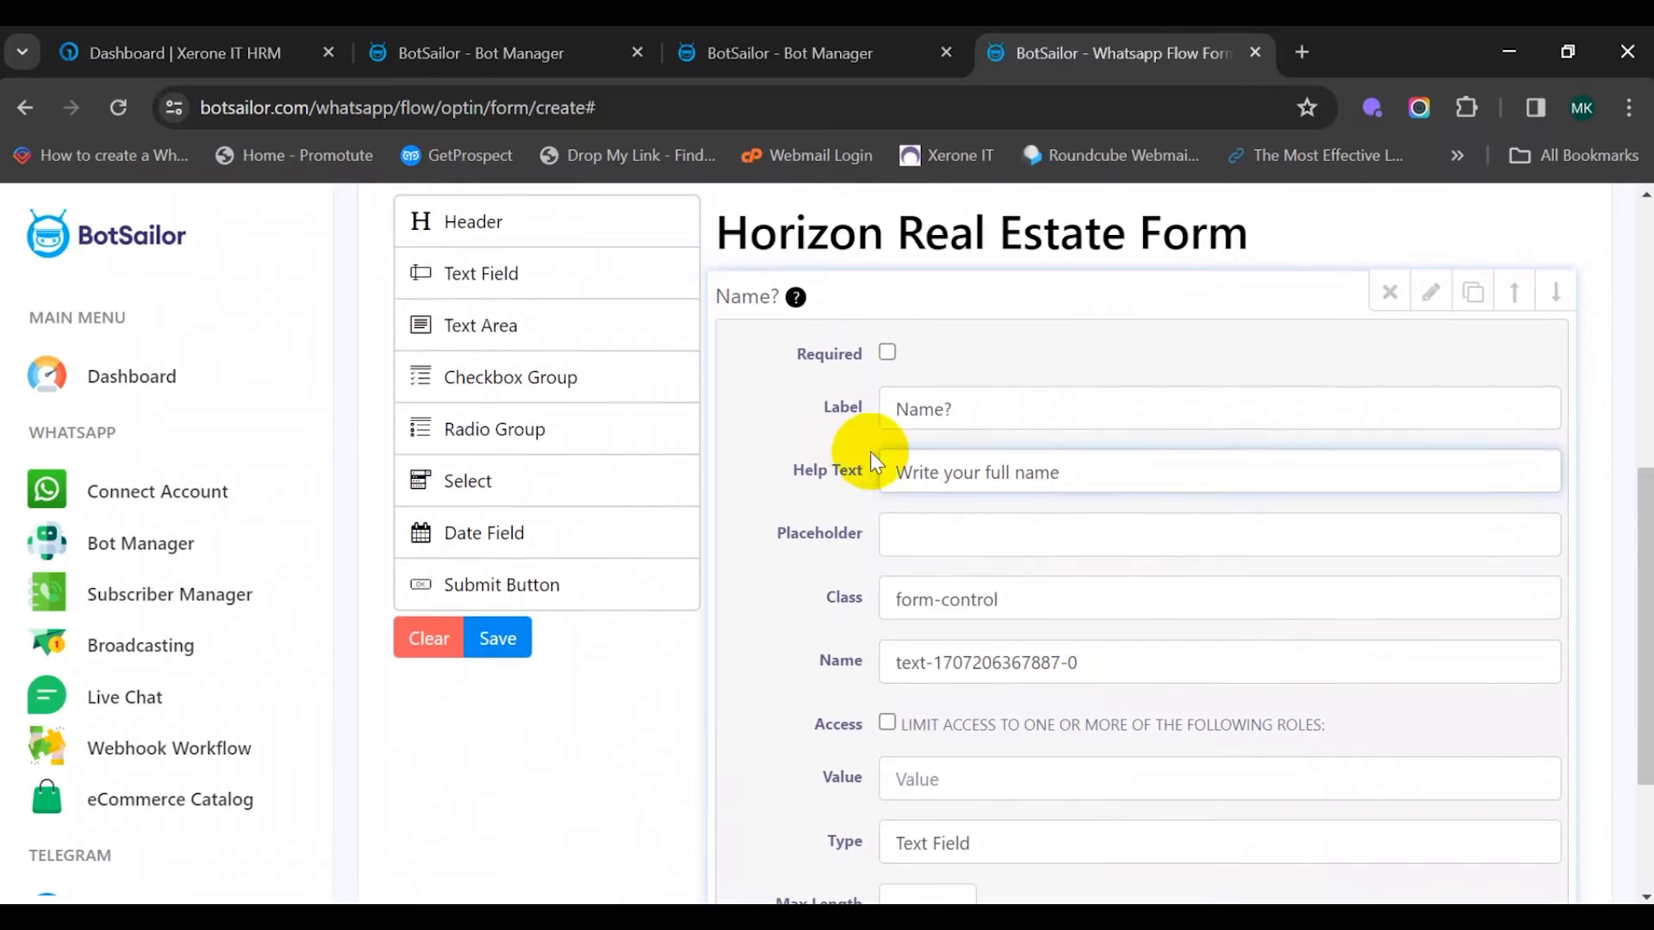
pyautogui.click(888, 354)
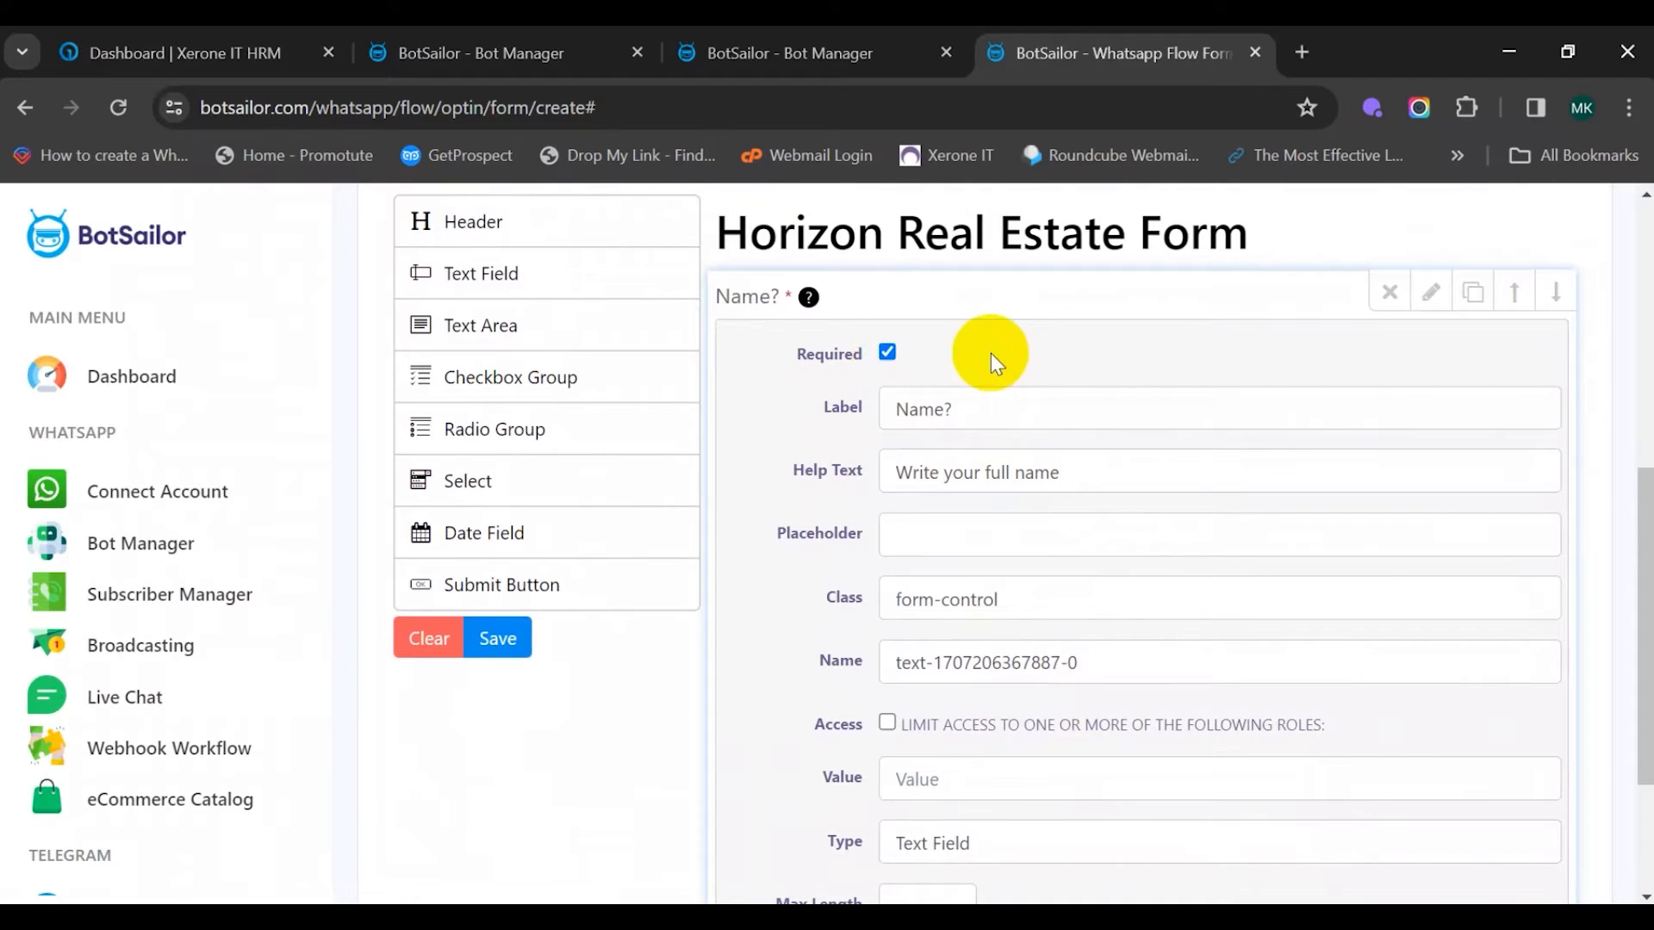
pyautogui.moveTo(812, 301)
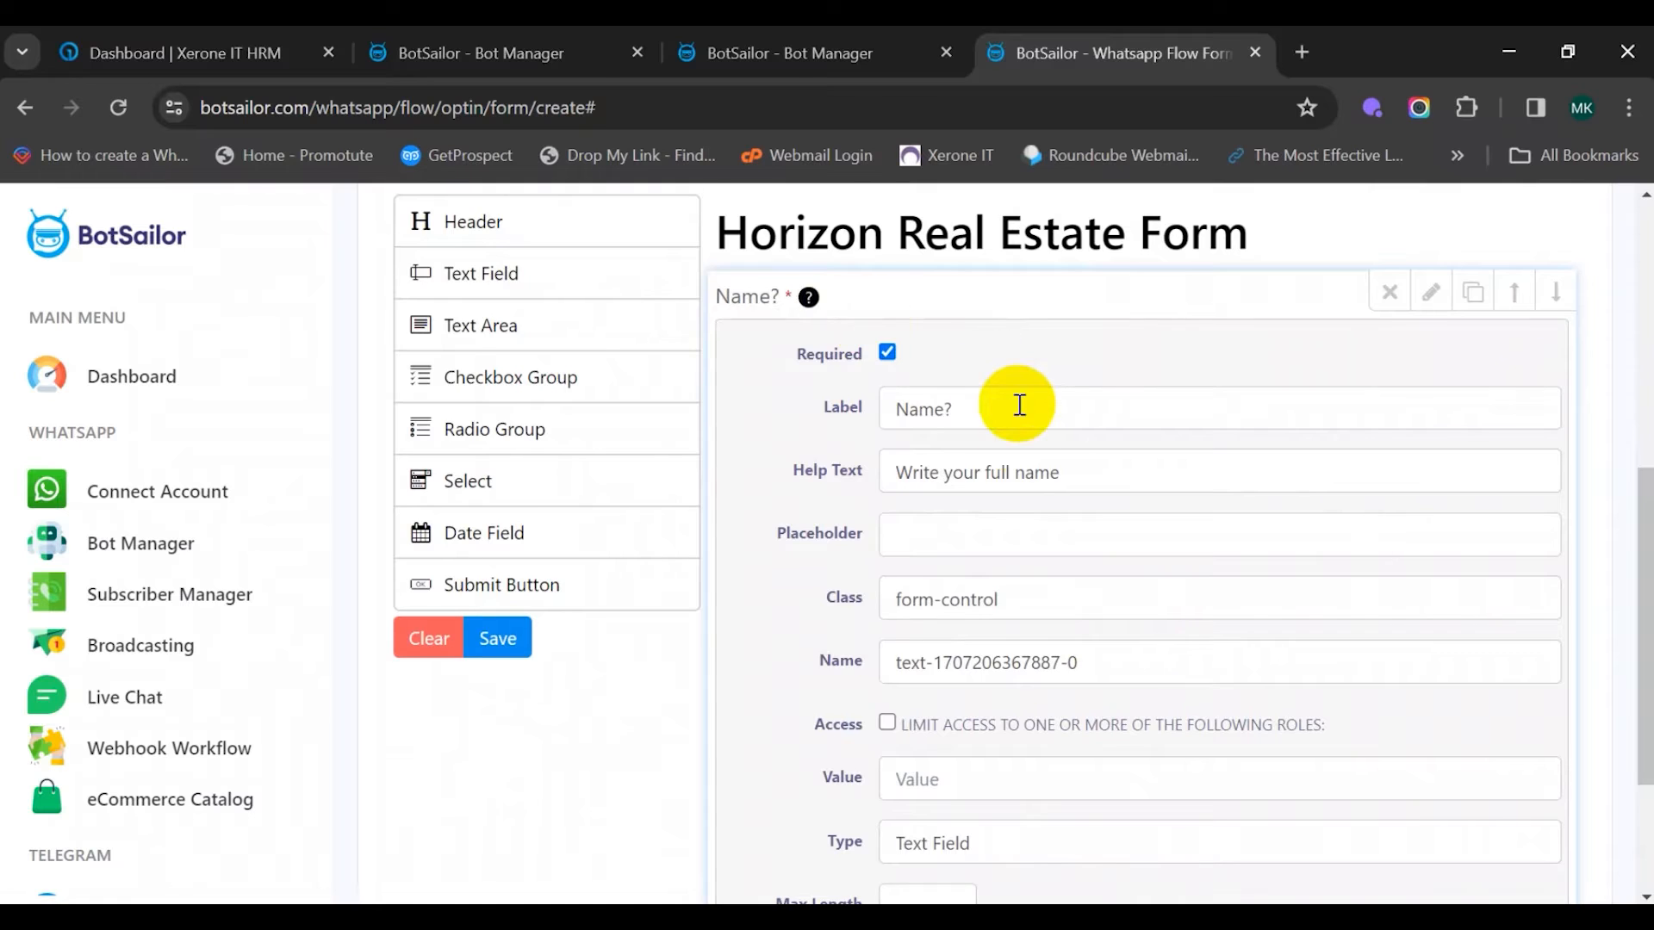
pyautogui.scroll(-3, 1033, 448)
pyautogui.click(1143, 718)
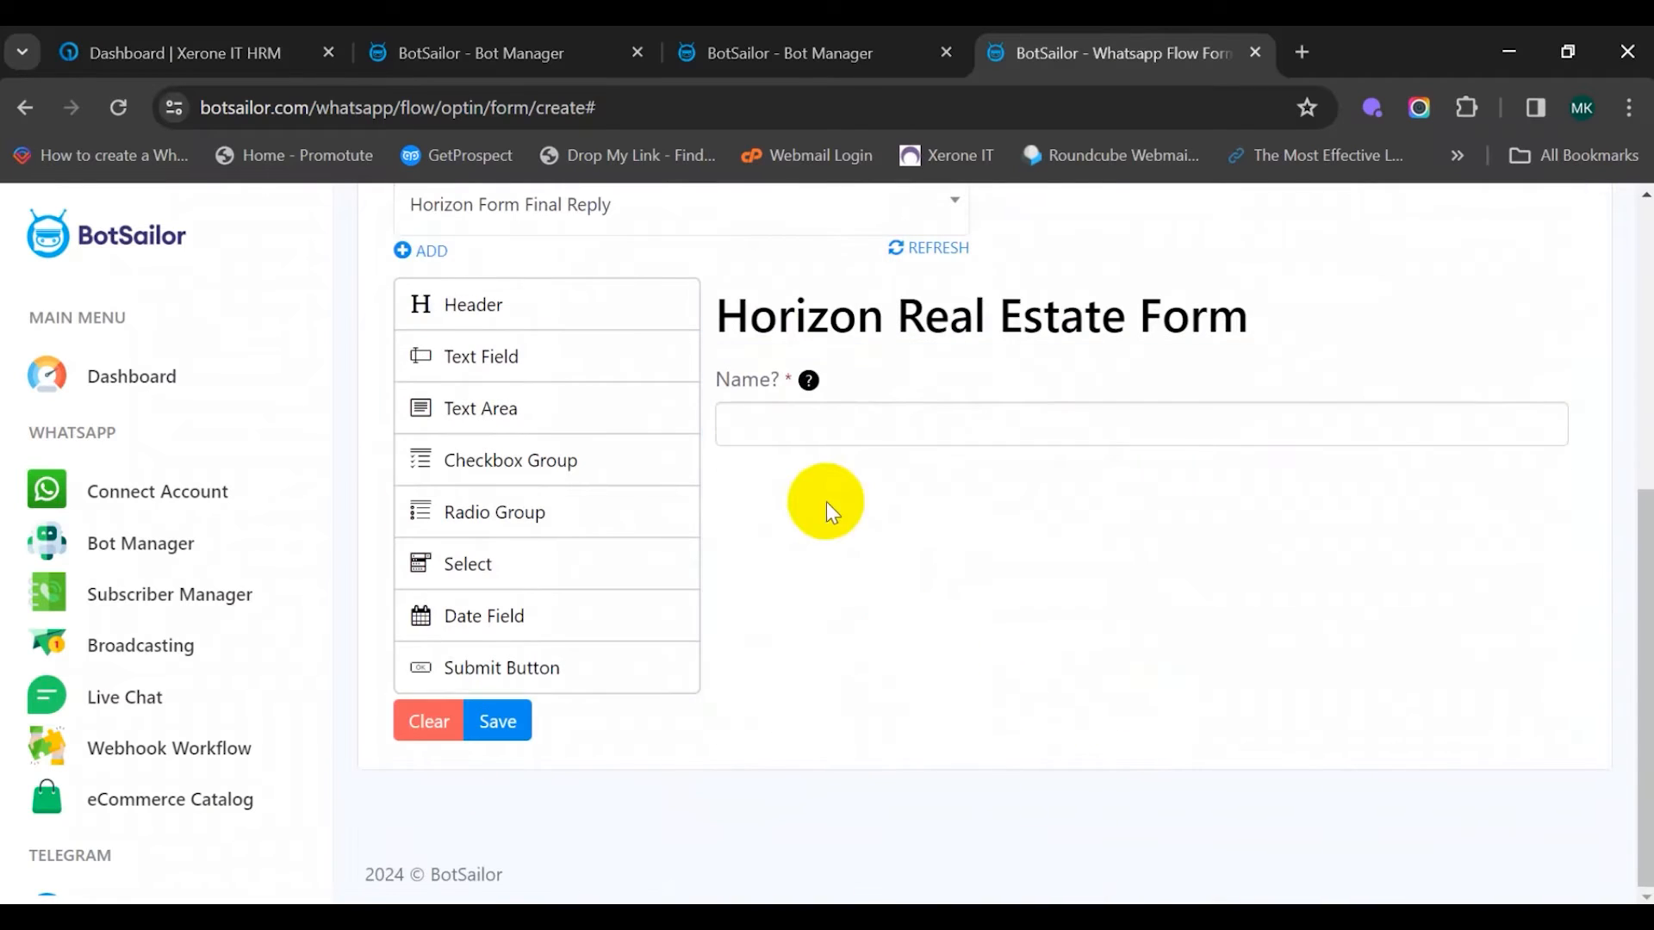
# Add a required text field 'Phone?' with help text 'Write your phone number'
pyautogui.moveTo(526, 367); pyautogui.dragTo(917, 534)
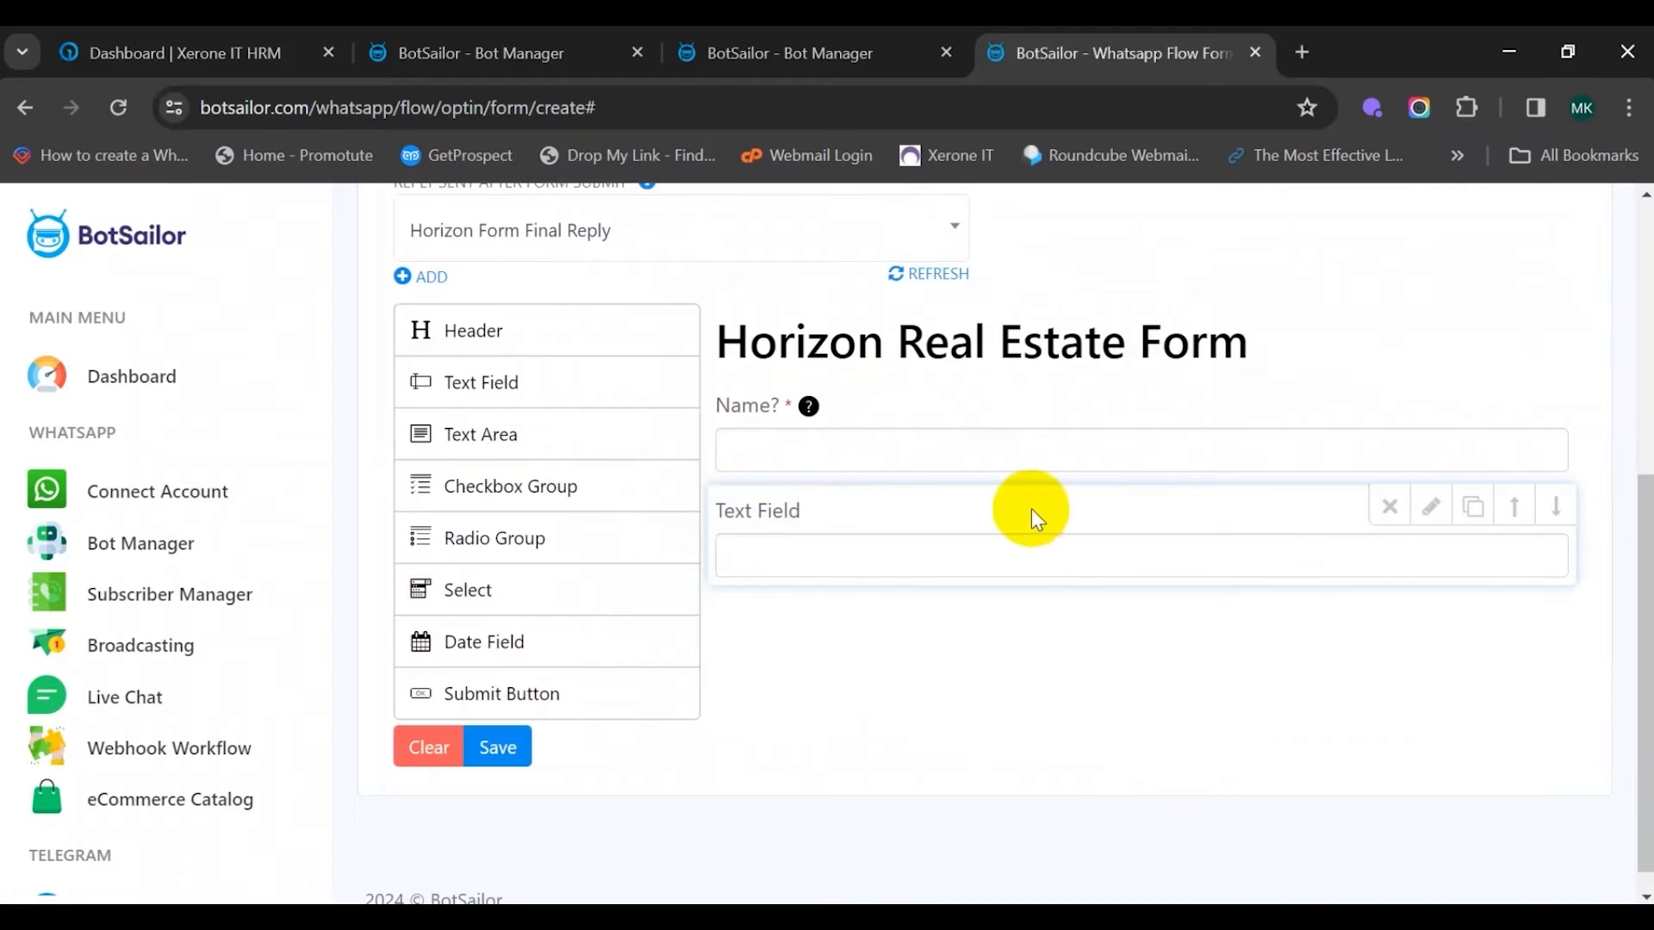
pyautogui.click(1429, 508)
pyautogui.tripleClick(953, 620)
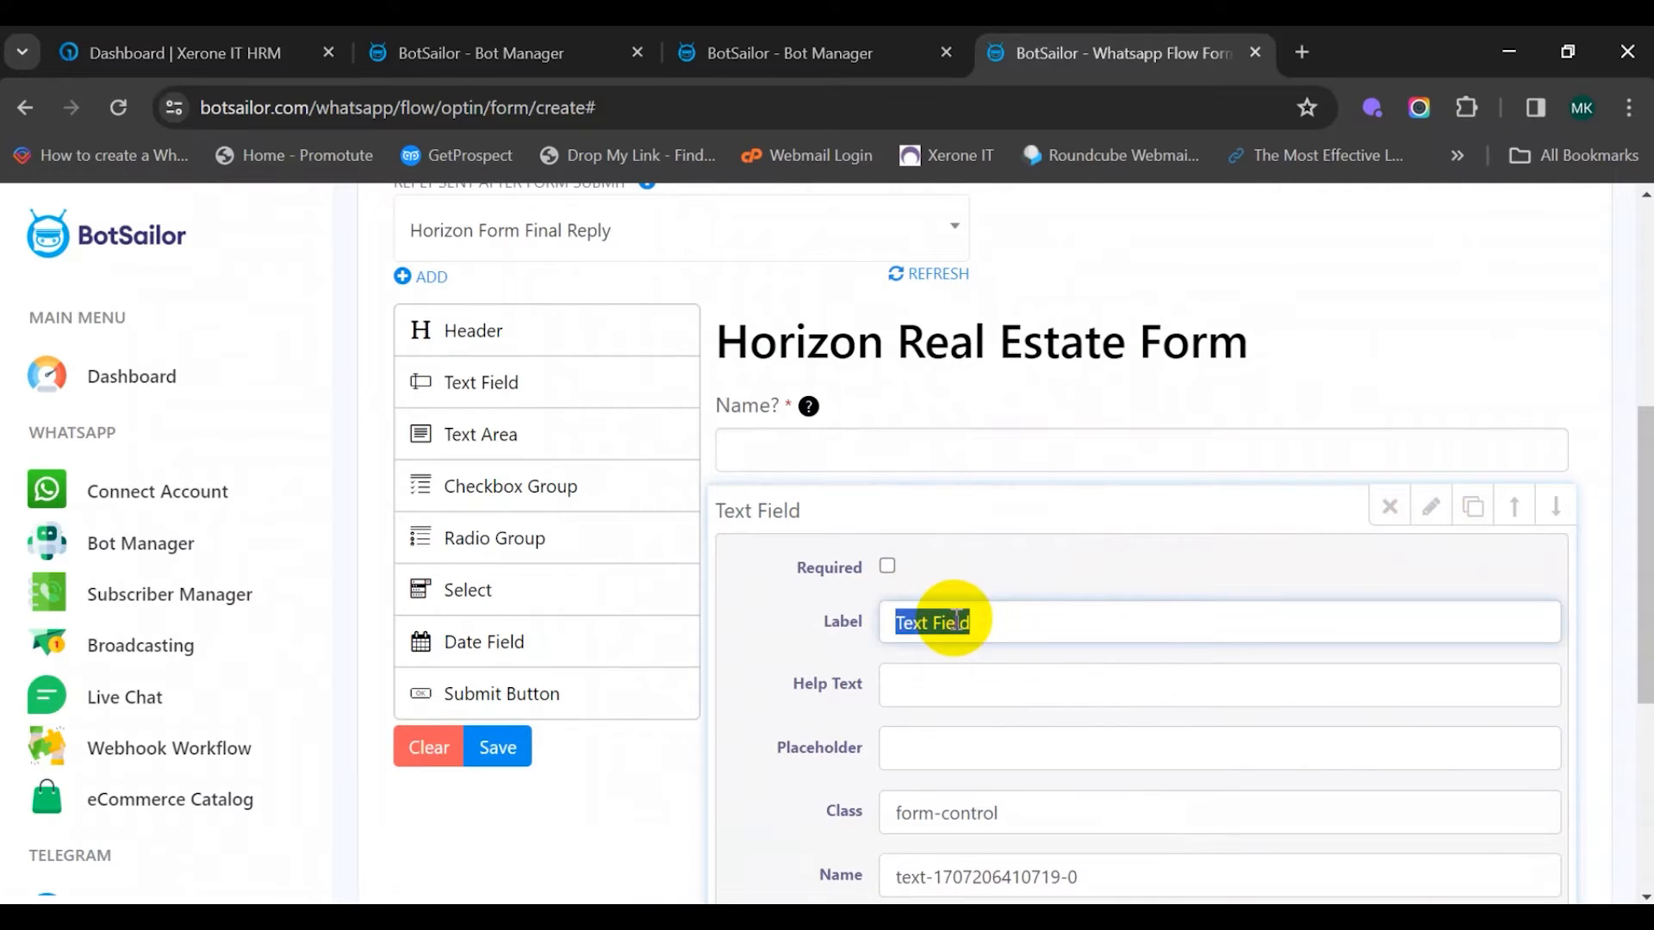
pyautogui.press('BackSpace')
pyautogui.write('Phone')
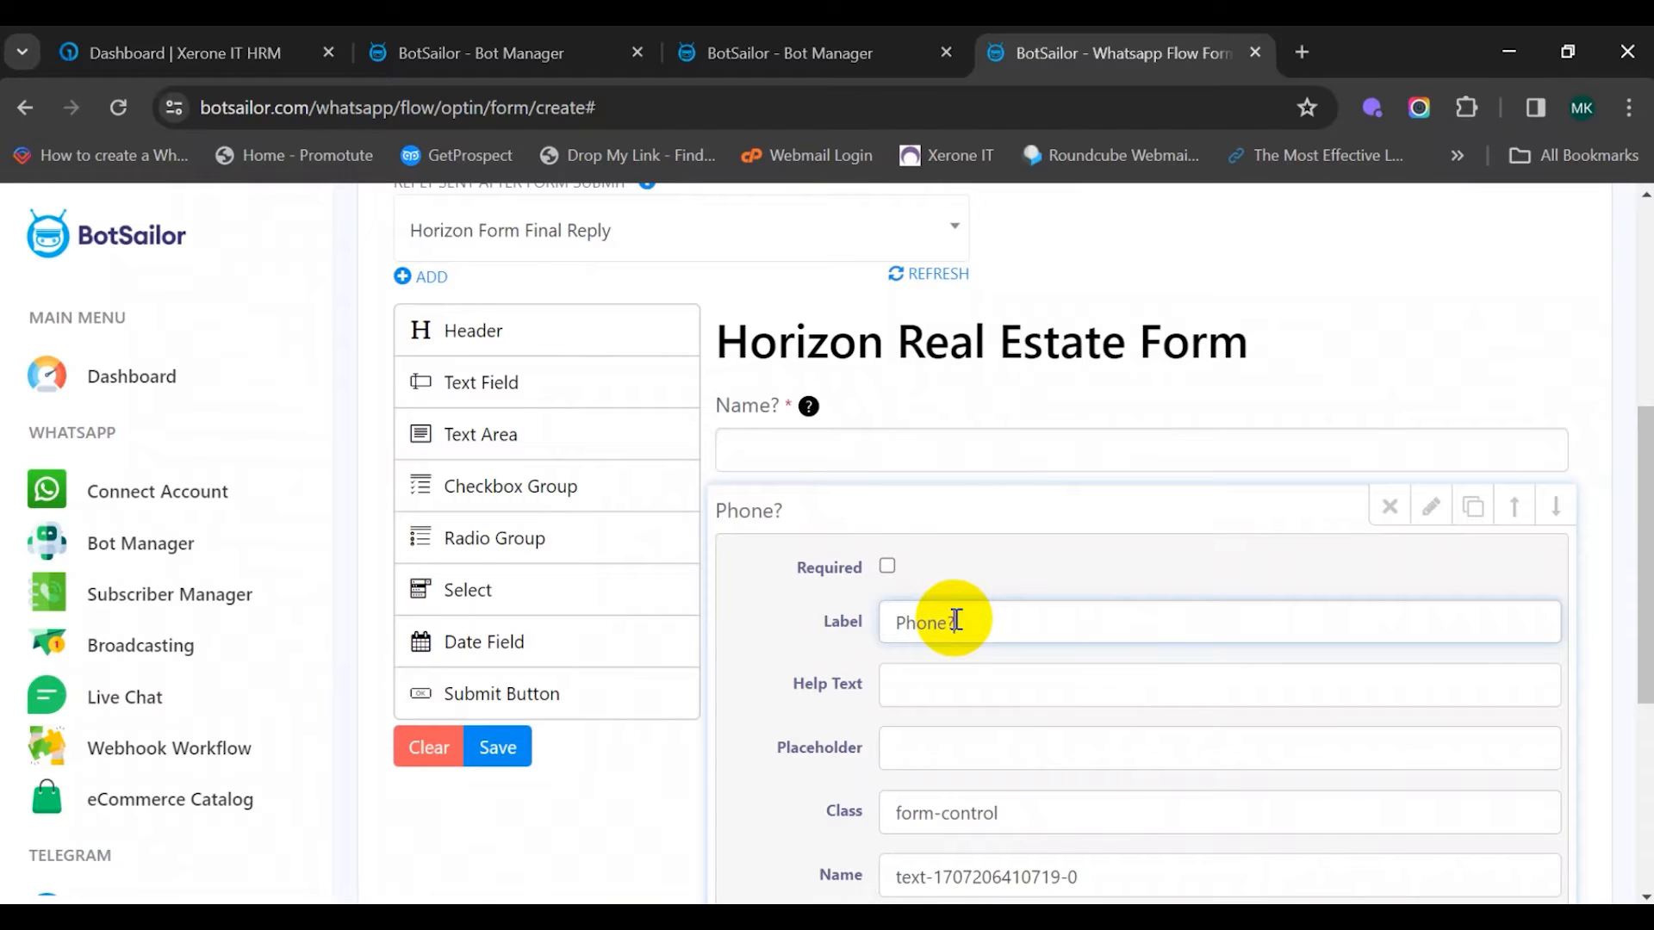
pyautogui.write('?')
pyautogui.click(950, 689)
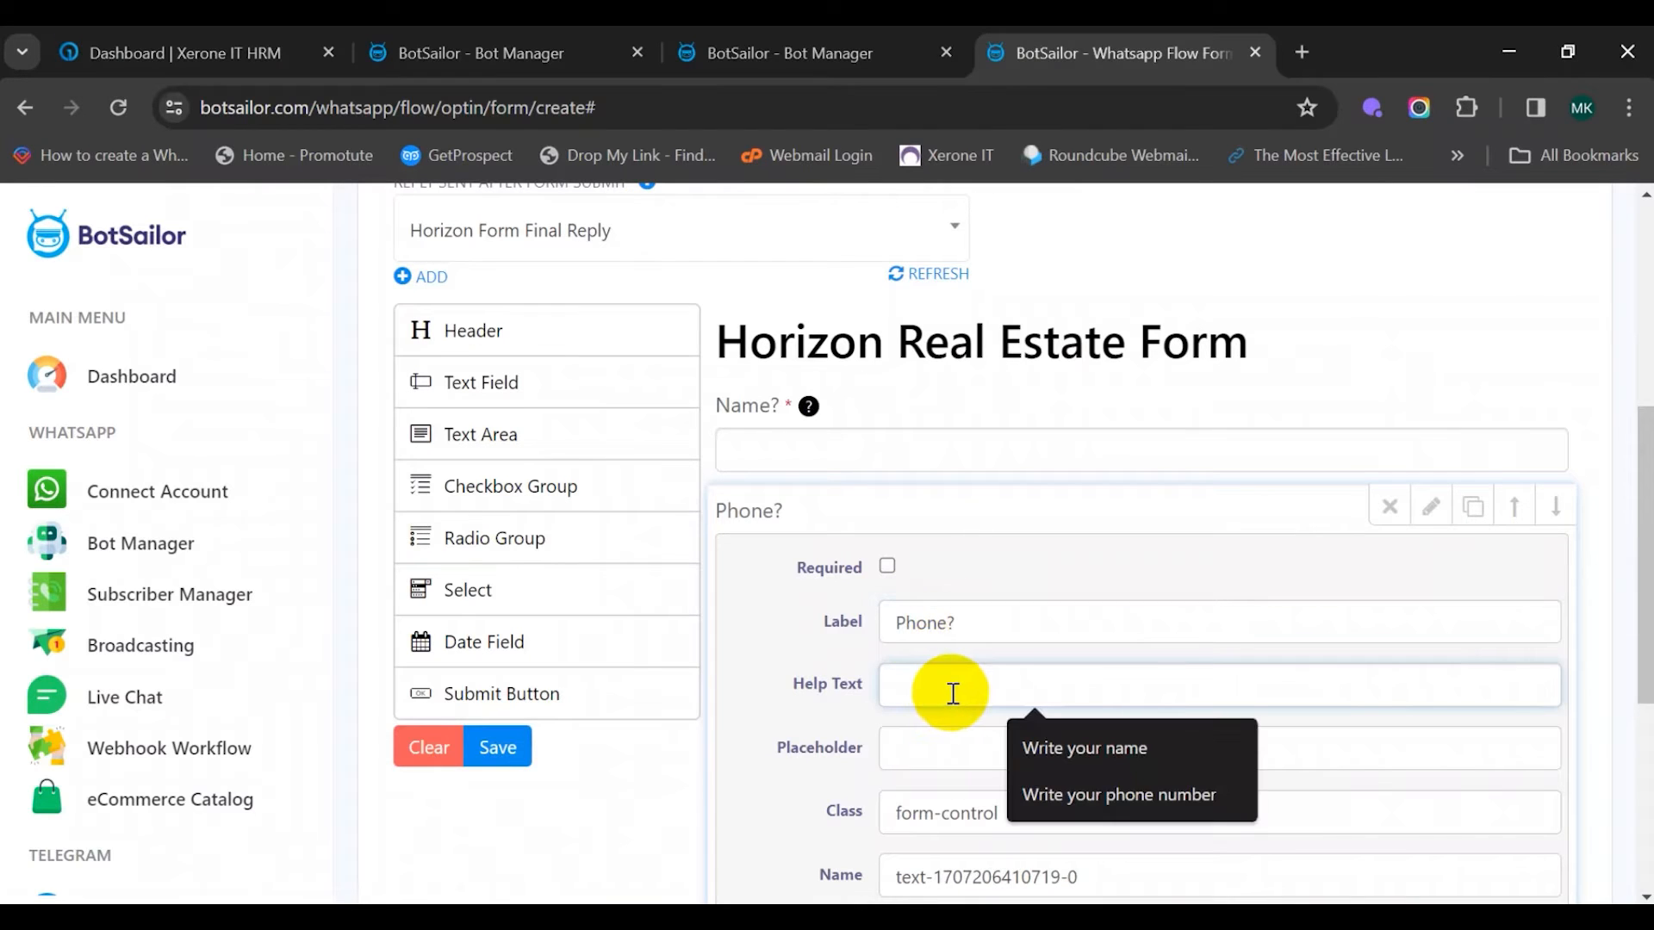
pyautogui.write('Write your phone number')
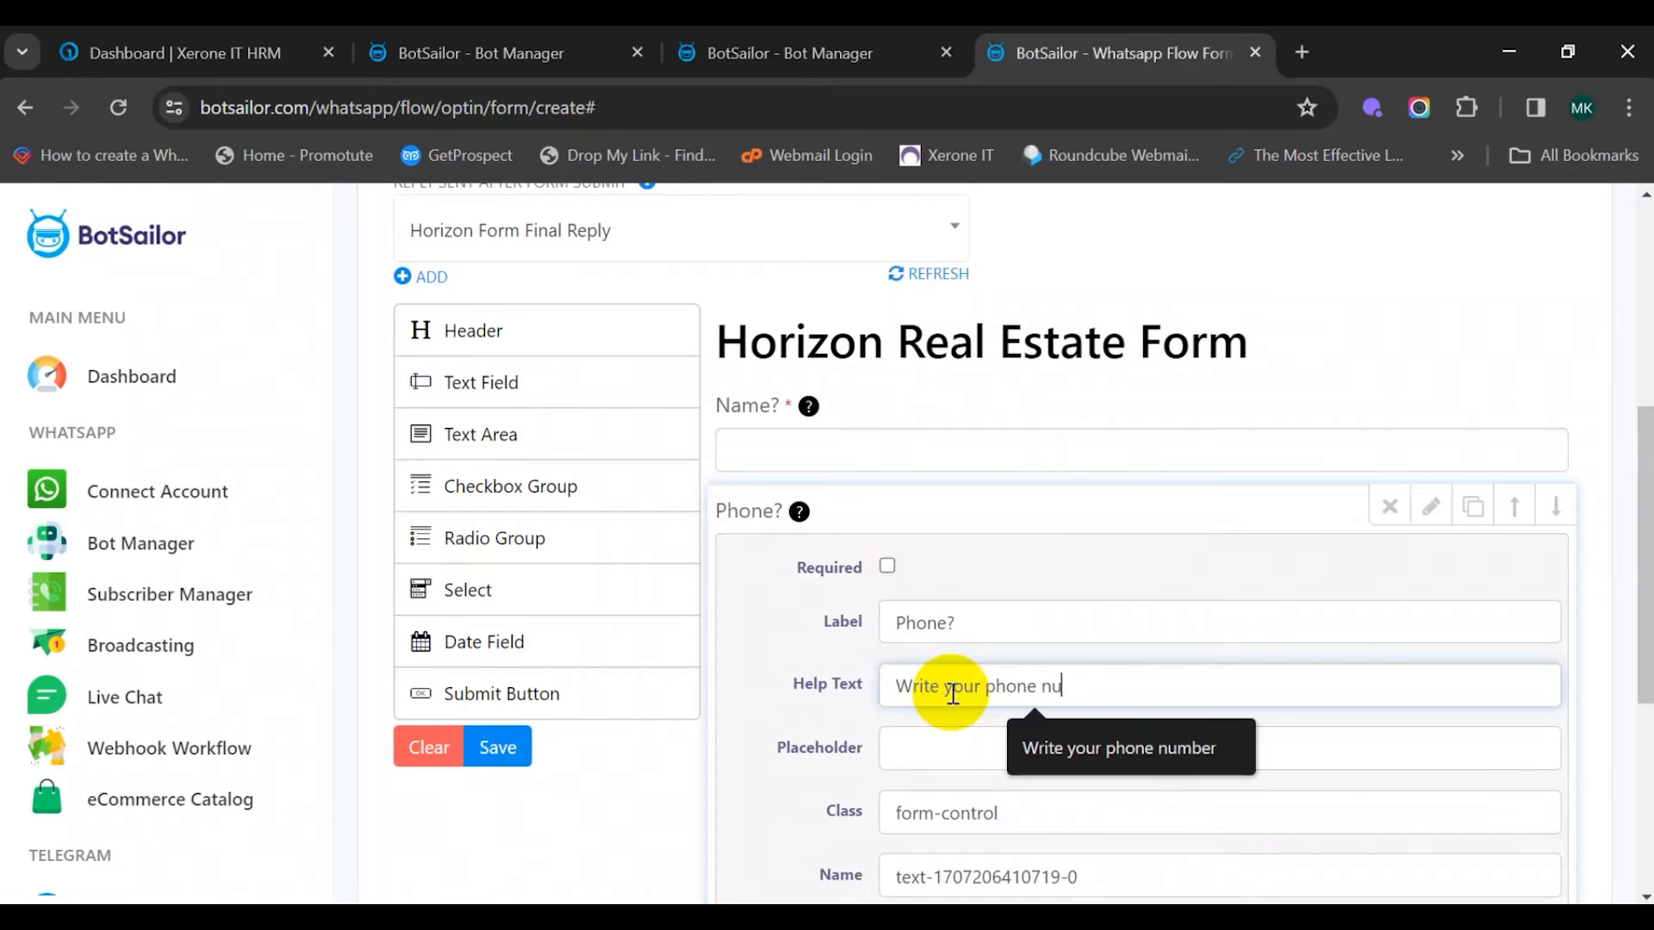
pyautogui.click(886, 567)
pyautogui.scroll(-5, 990, 586)
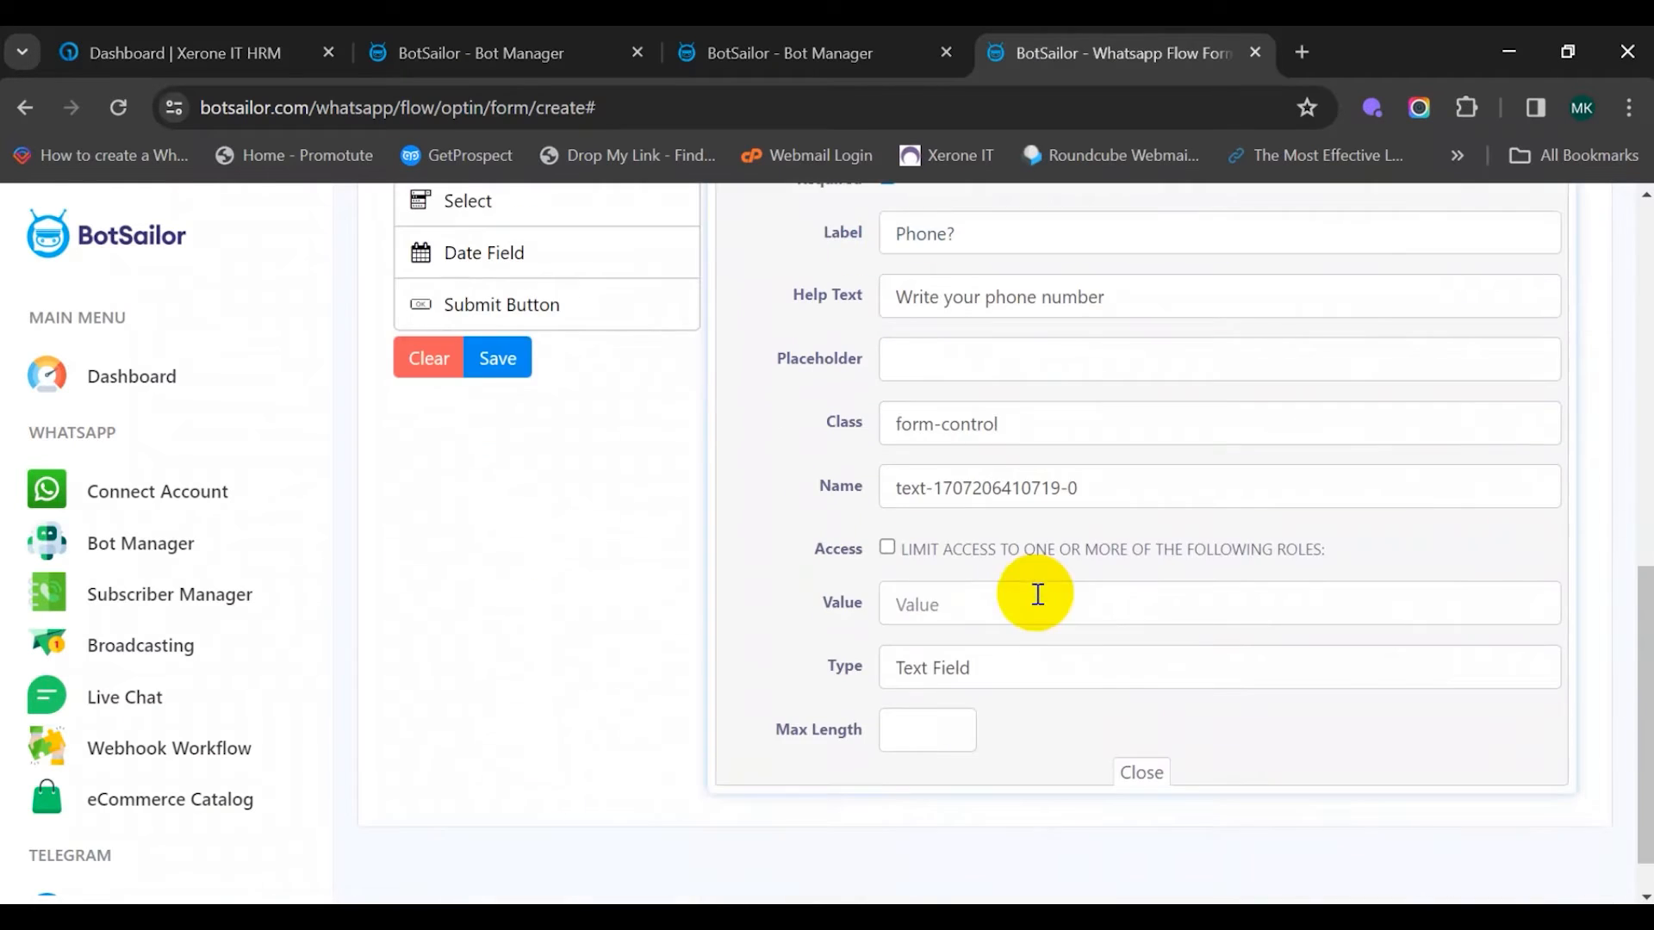
pyautogui.click(1151, 784)
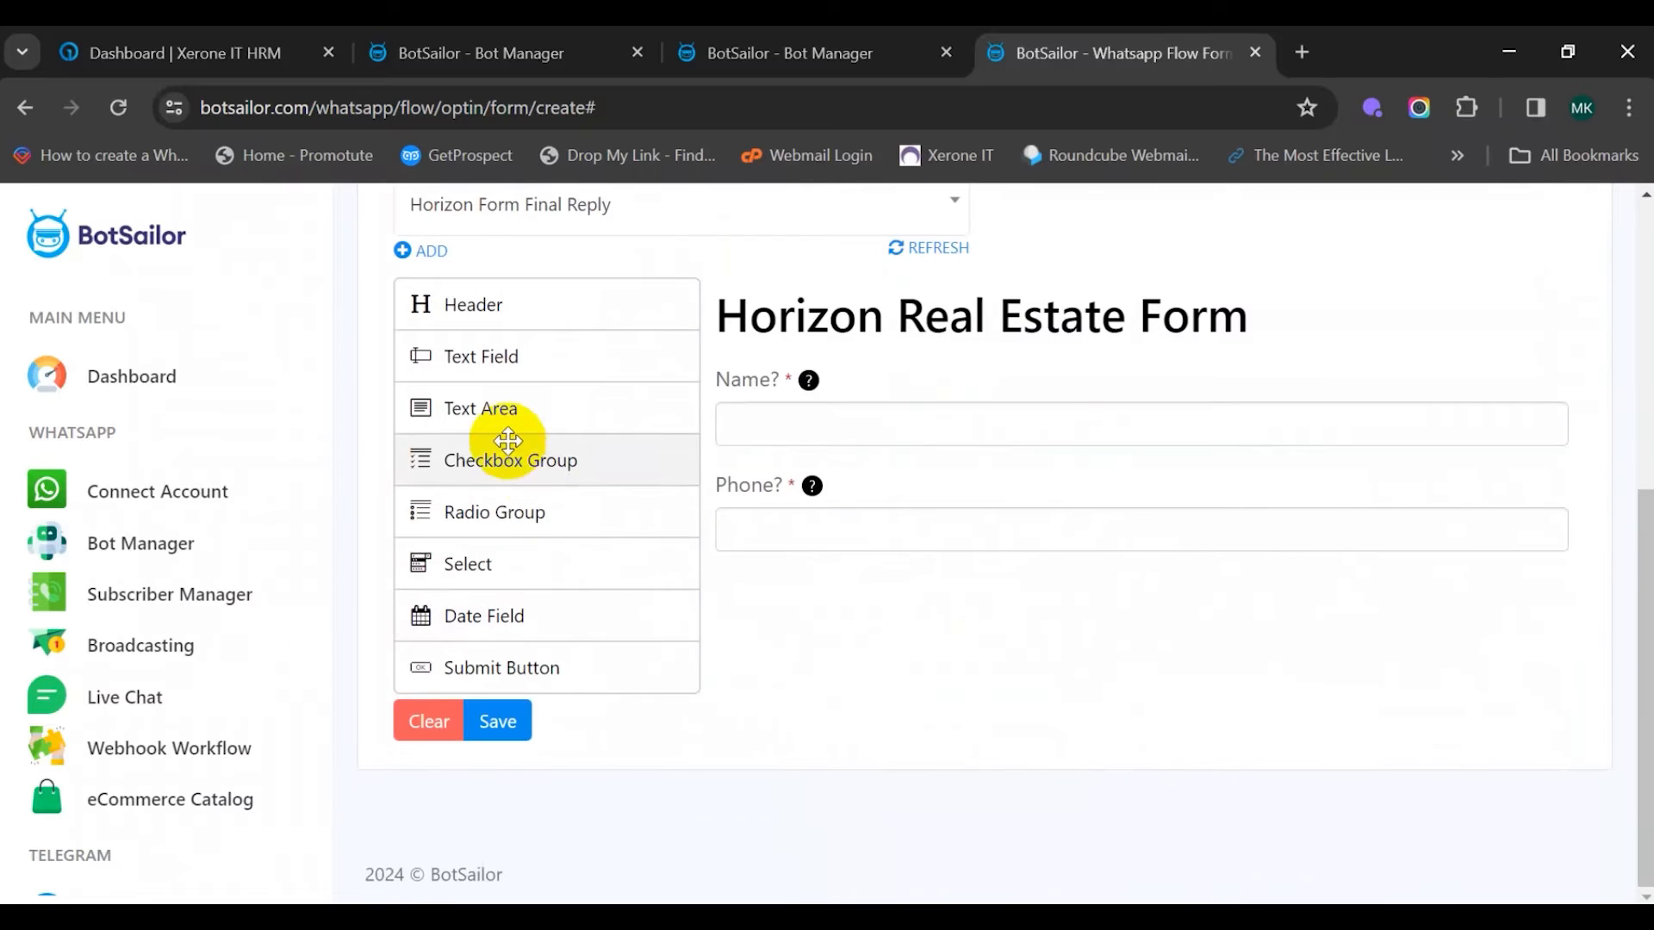
# Add a required text field 'Email?' with help text 'Write your email address'
pyautogui.moveTo(487, 355); pyautogui.dragTo(860, 621)
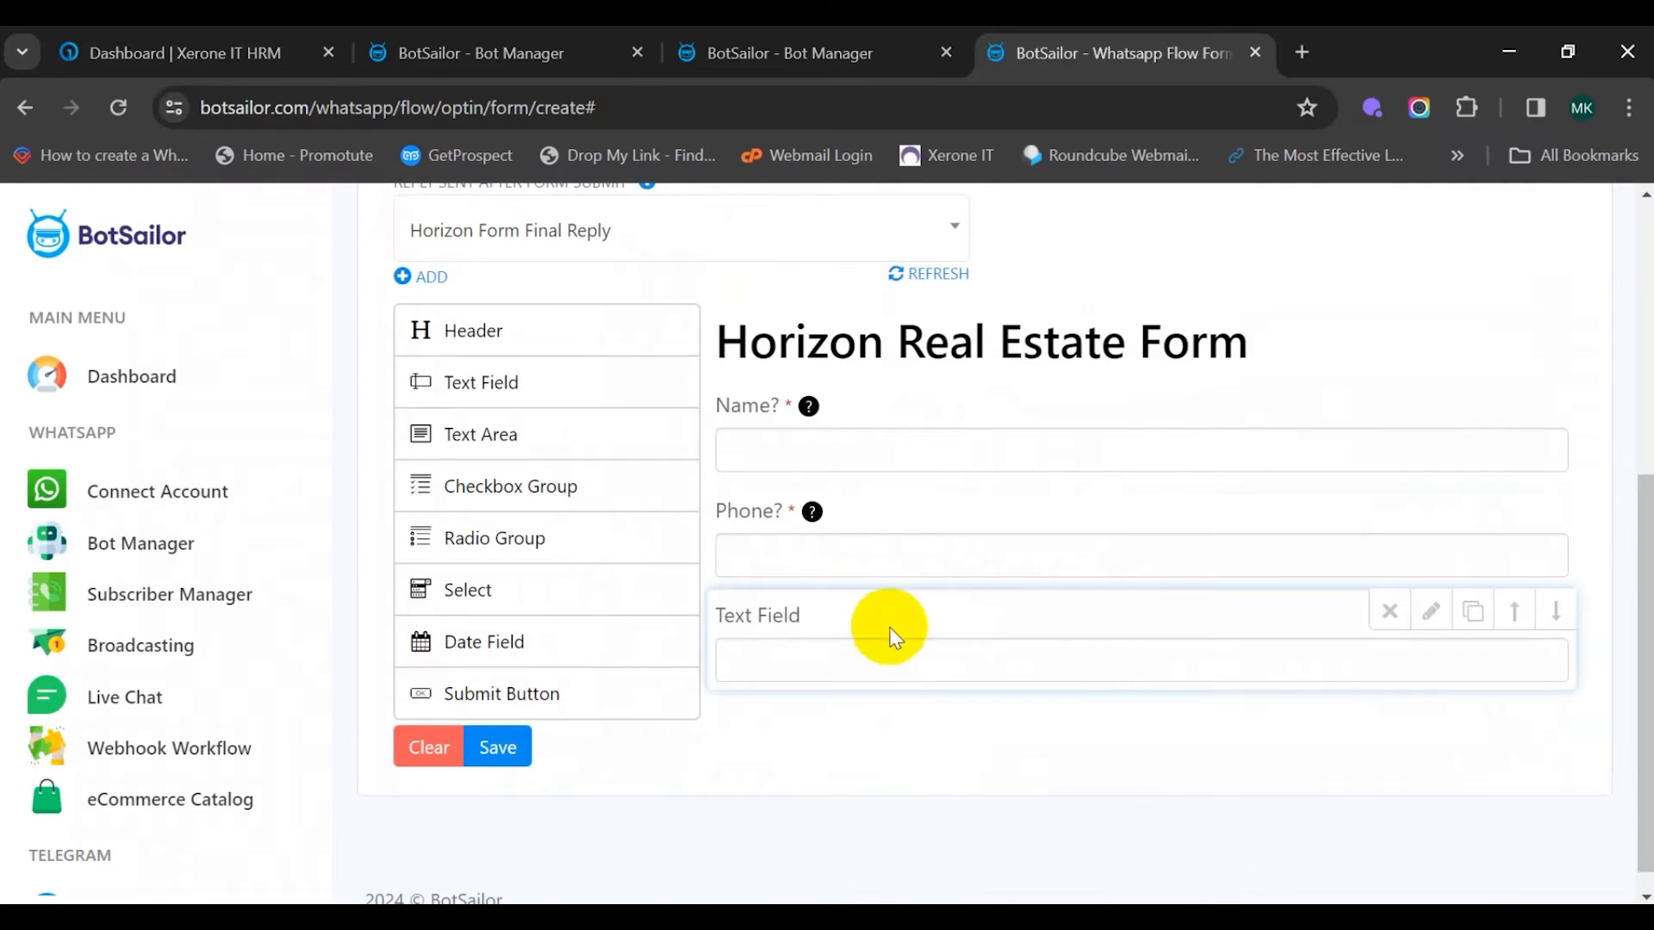
pyautogui.click(951, 613)
pyautogui.click(887, 671)
pyautogui.tripleClick(960, 728)
pyautogui.press('BackSpace')
pyautogui.write('Em')
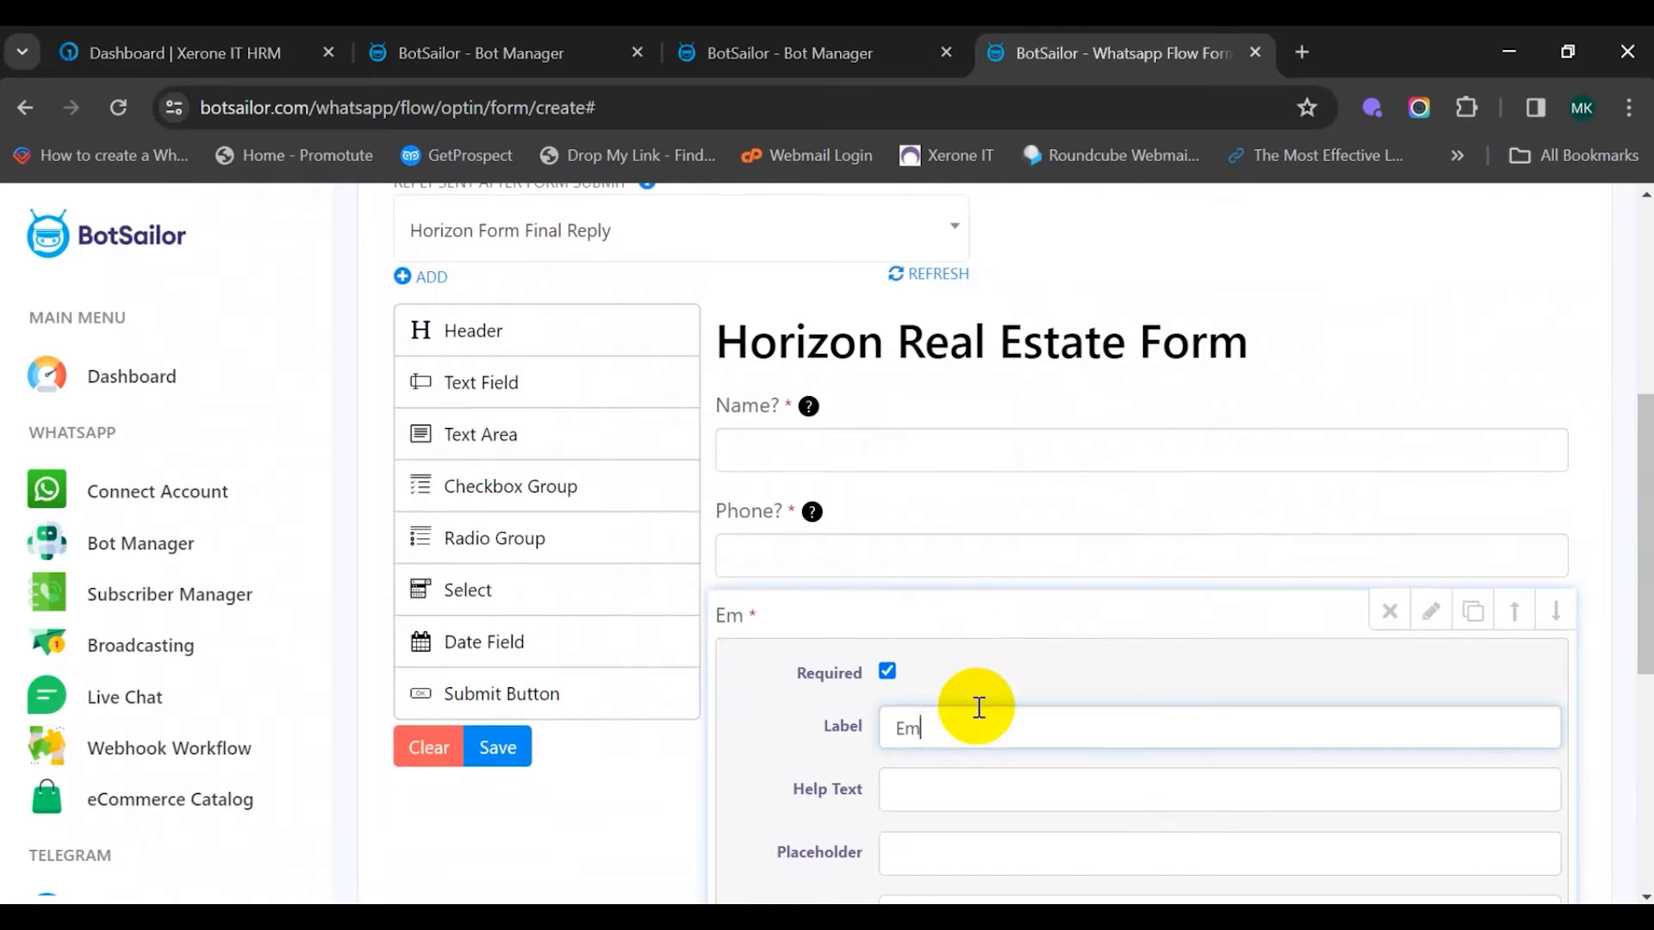
pyautogui.write('ail?')
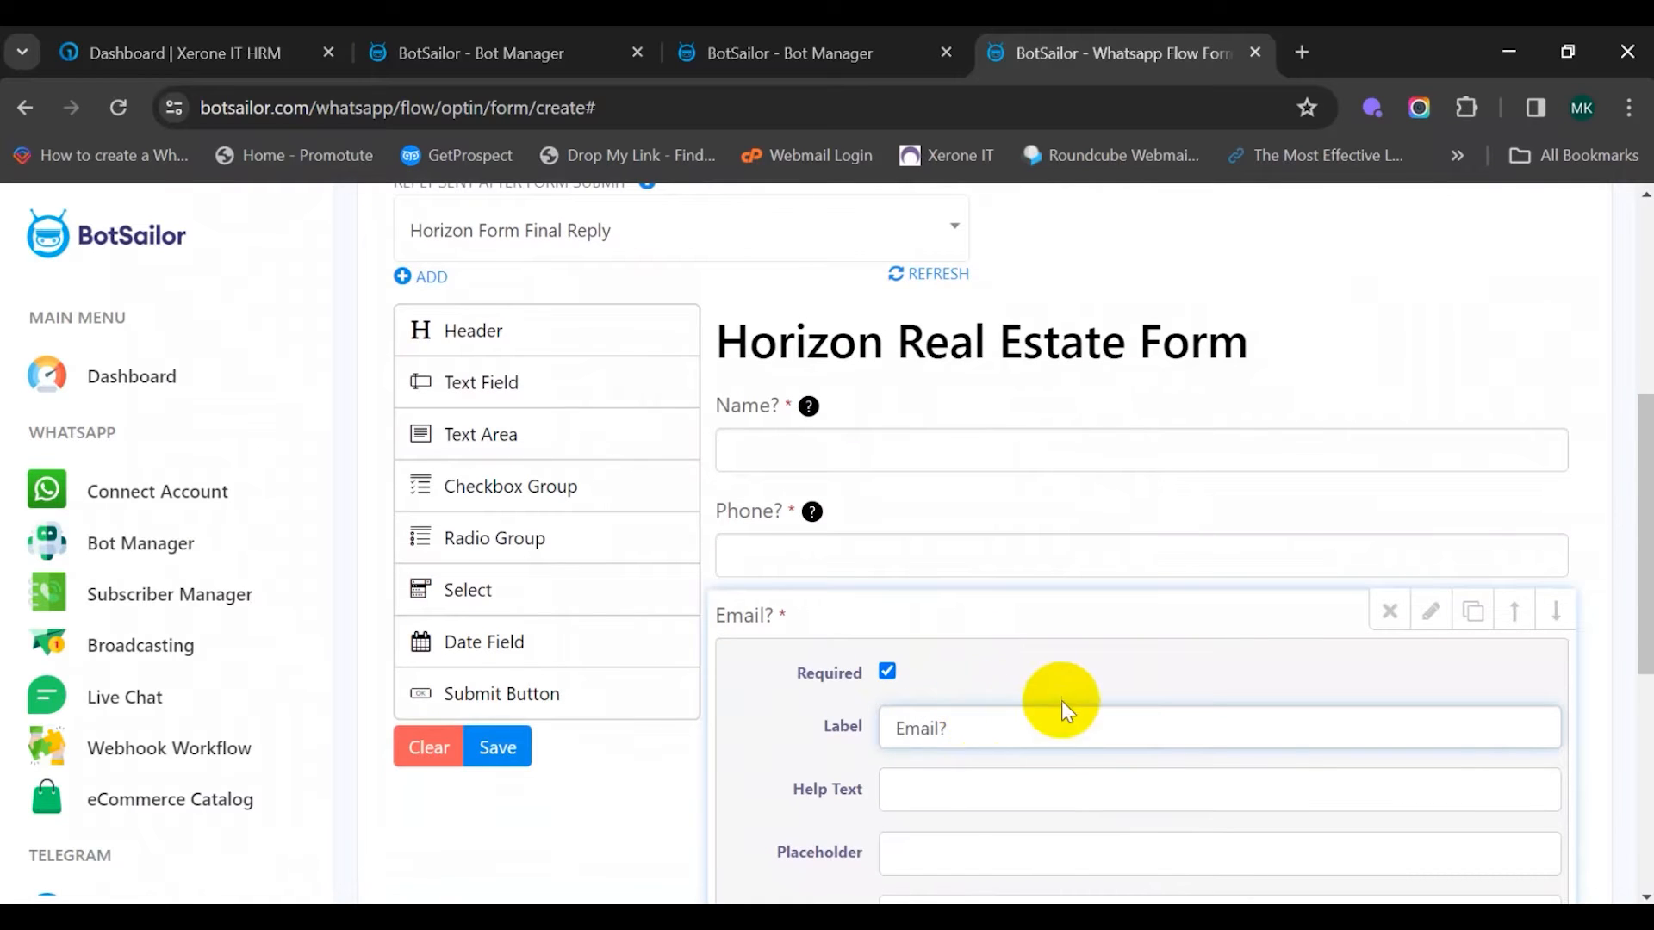
pyautogui.scroll(-2, 1061, 700)
pyautogui.click(957, 663)
pyautogui.write('Write your email')
pyautogui.scroll(-3, 1100, 423)
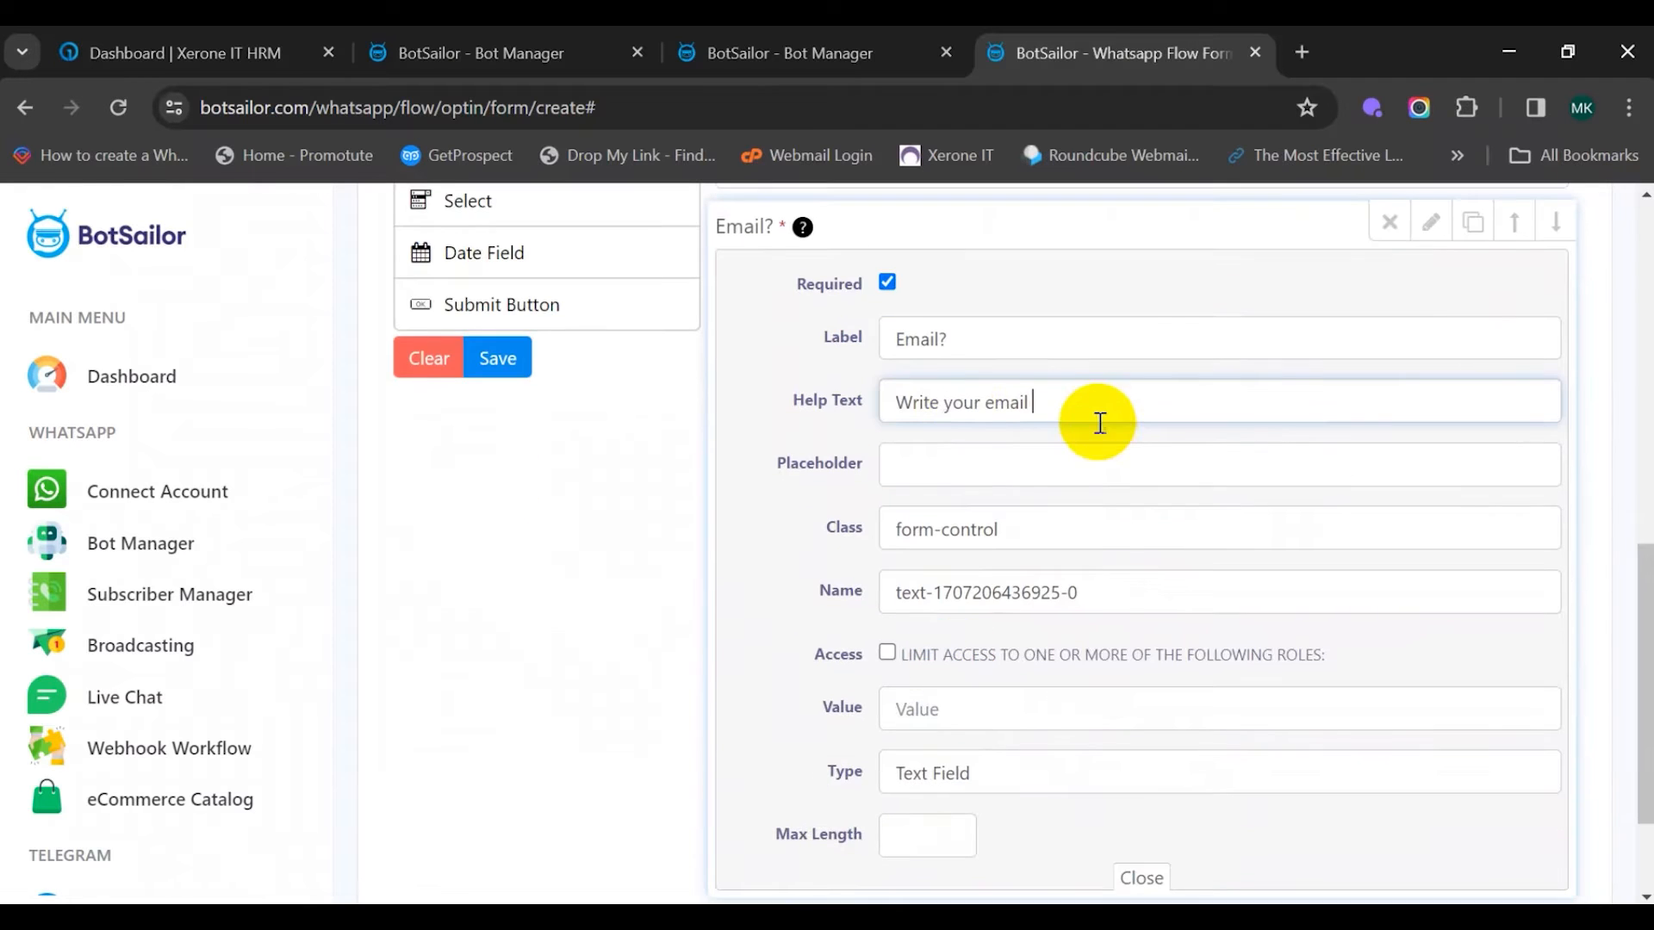
pyautogui.write('address')
pyautogui.scroll(-2, 1119, 505)
pyautogui.click(1136, 720)
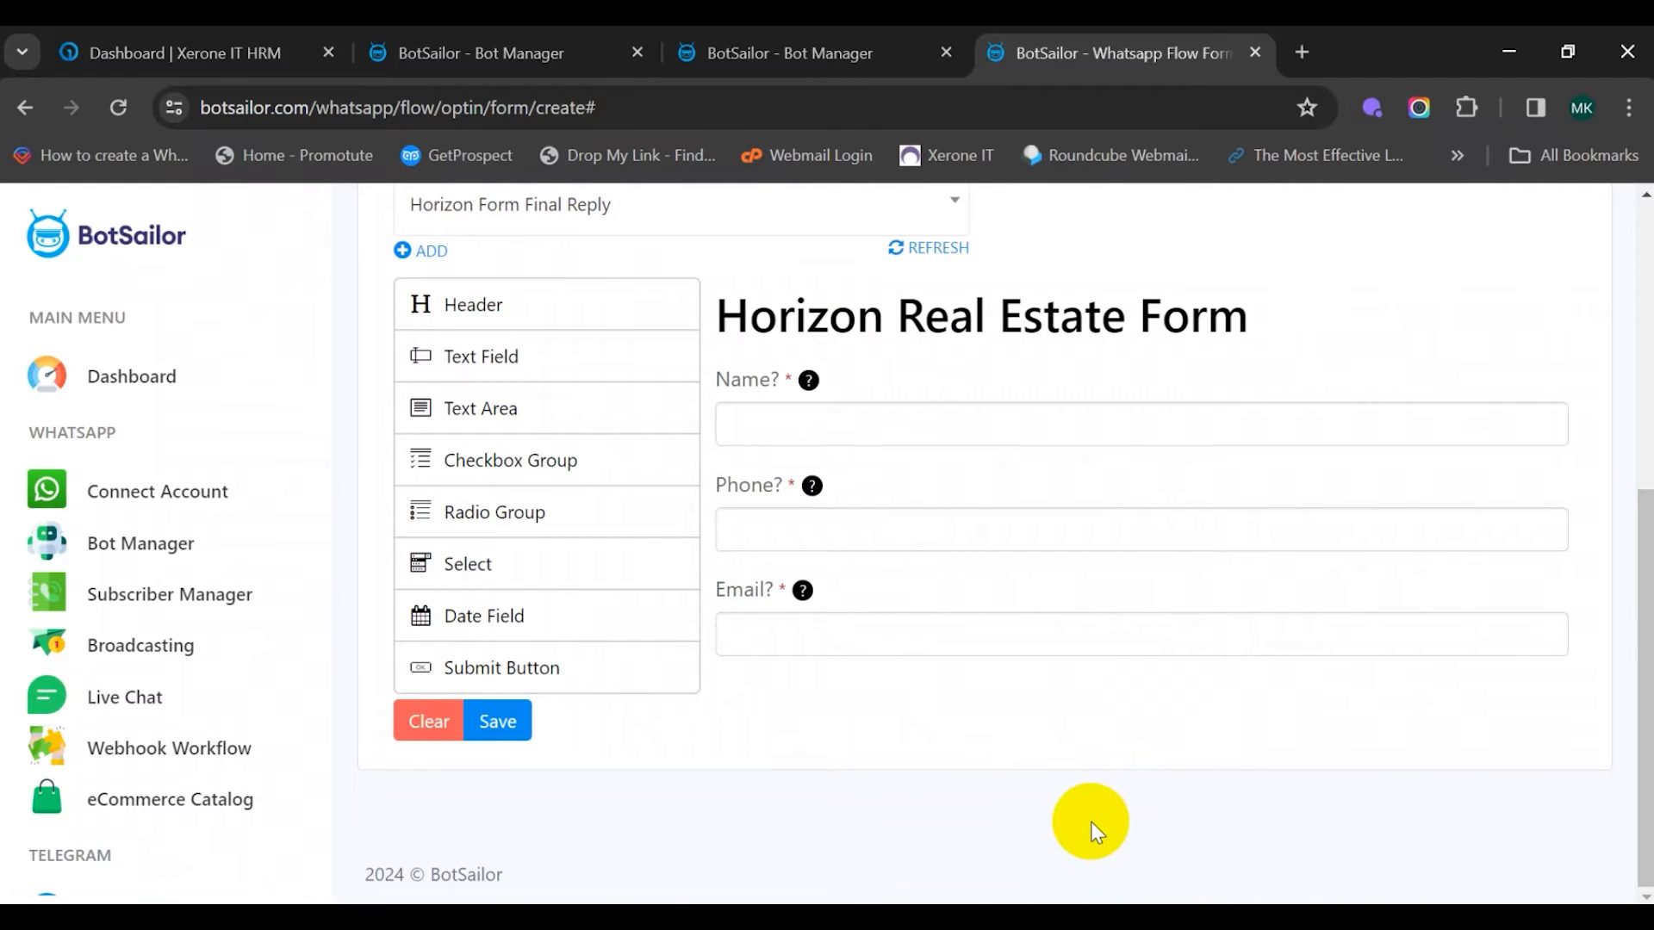
# Add a required Address text area with help text 'What is your Address'
pyautogui.moveTo(590, 410); pyautogui.dragTo(944, 737)
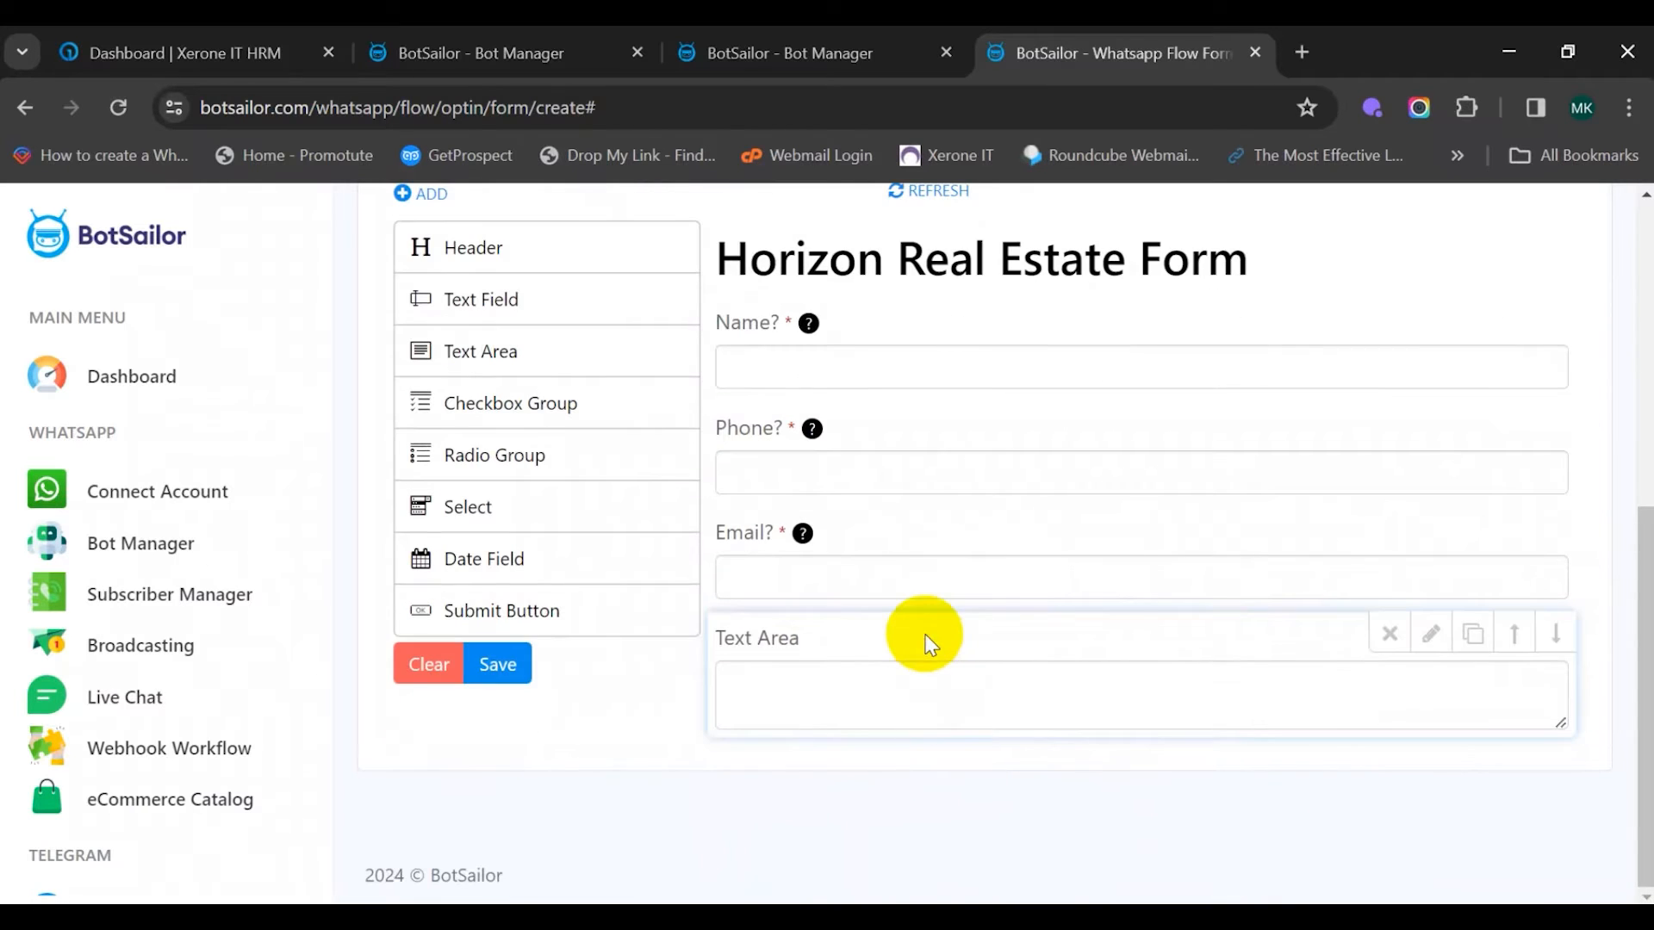
pyautogui.click(922, 635)
pyautogui.click(887, 693)
pyautogui.tripleClick(949, 749)
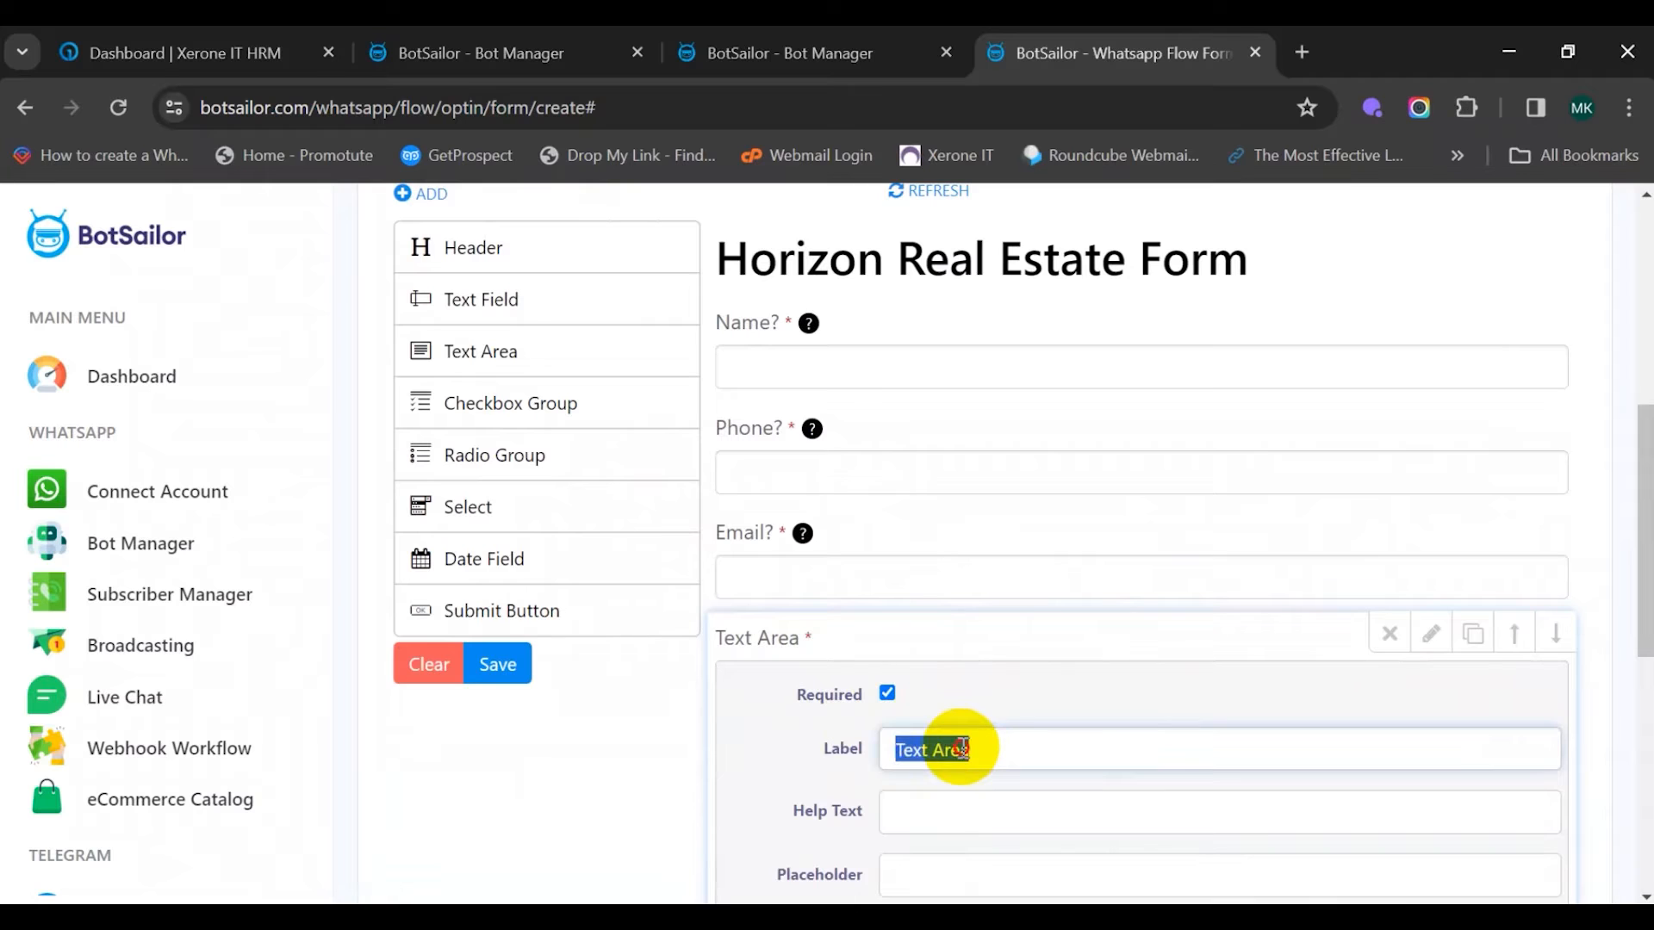
pyautogui.write('Address?')
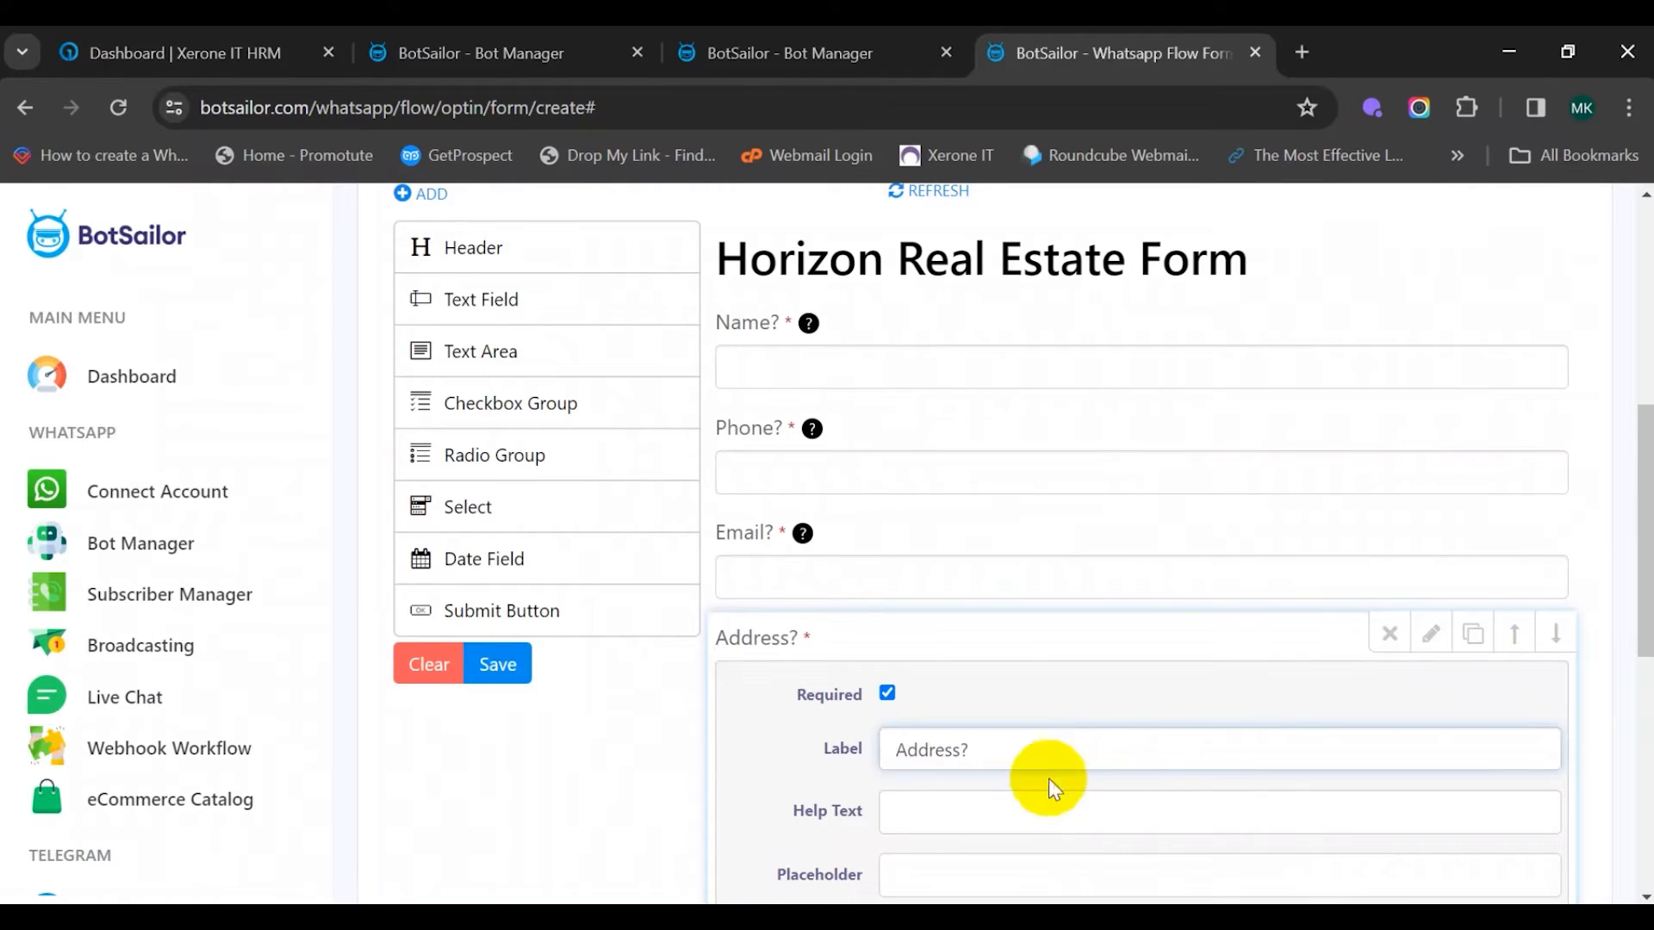
pyautogui.click(1008, 794)
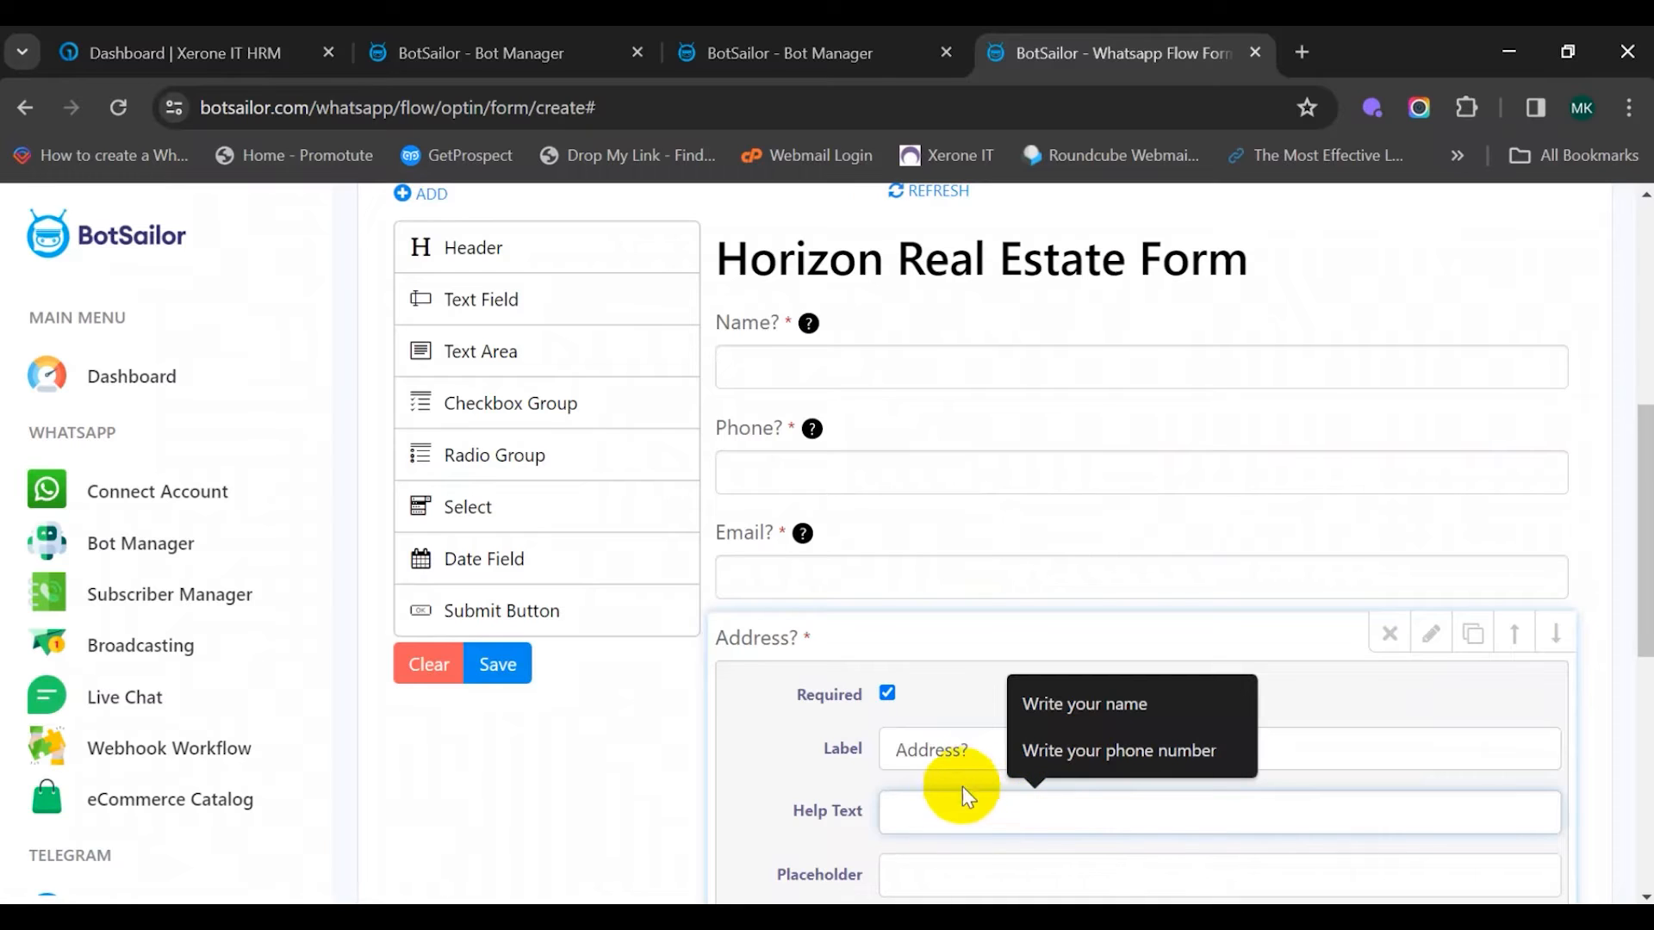
pyautogui.write('Wha')
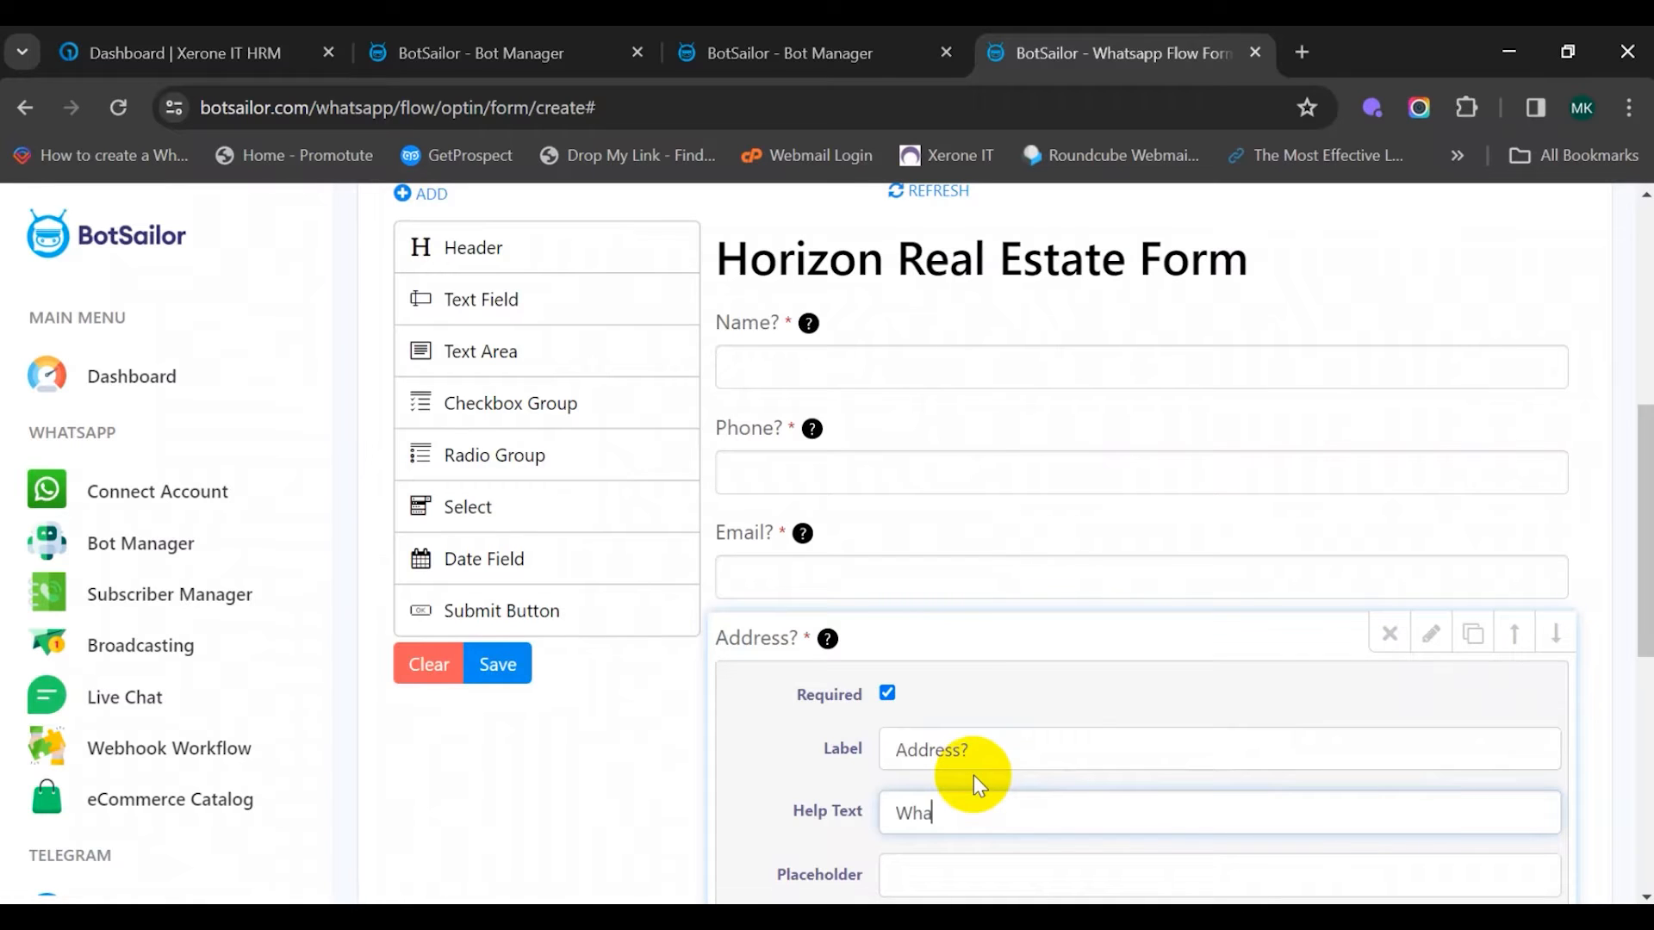
pyautogui.write('t is your Address')
pyautogui.scroll(-6, 1047, 668)
pyautogui.click(1152, 731)
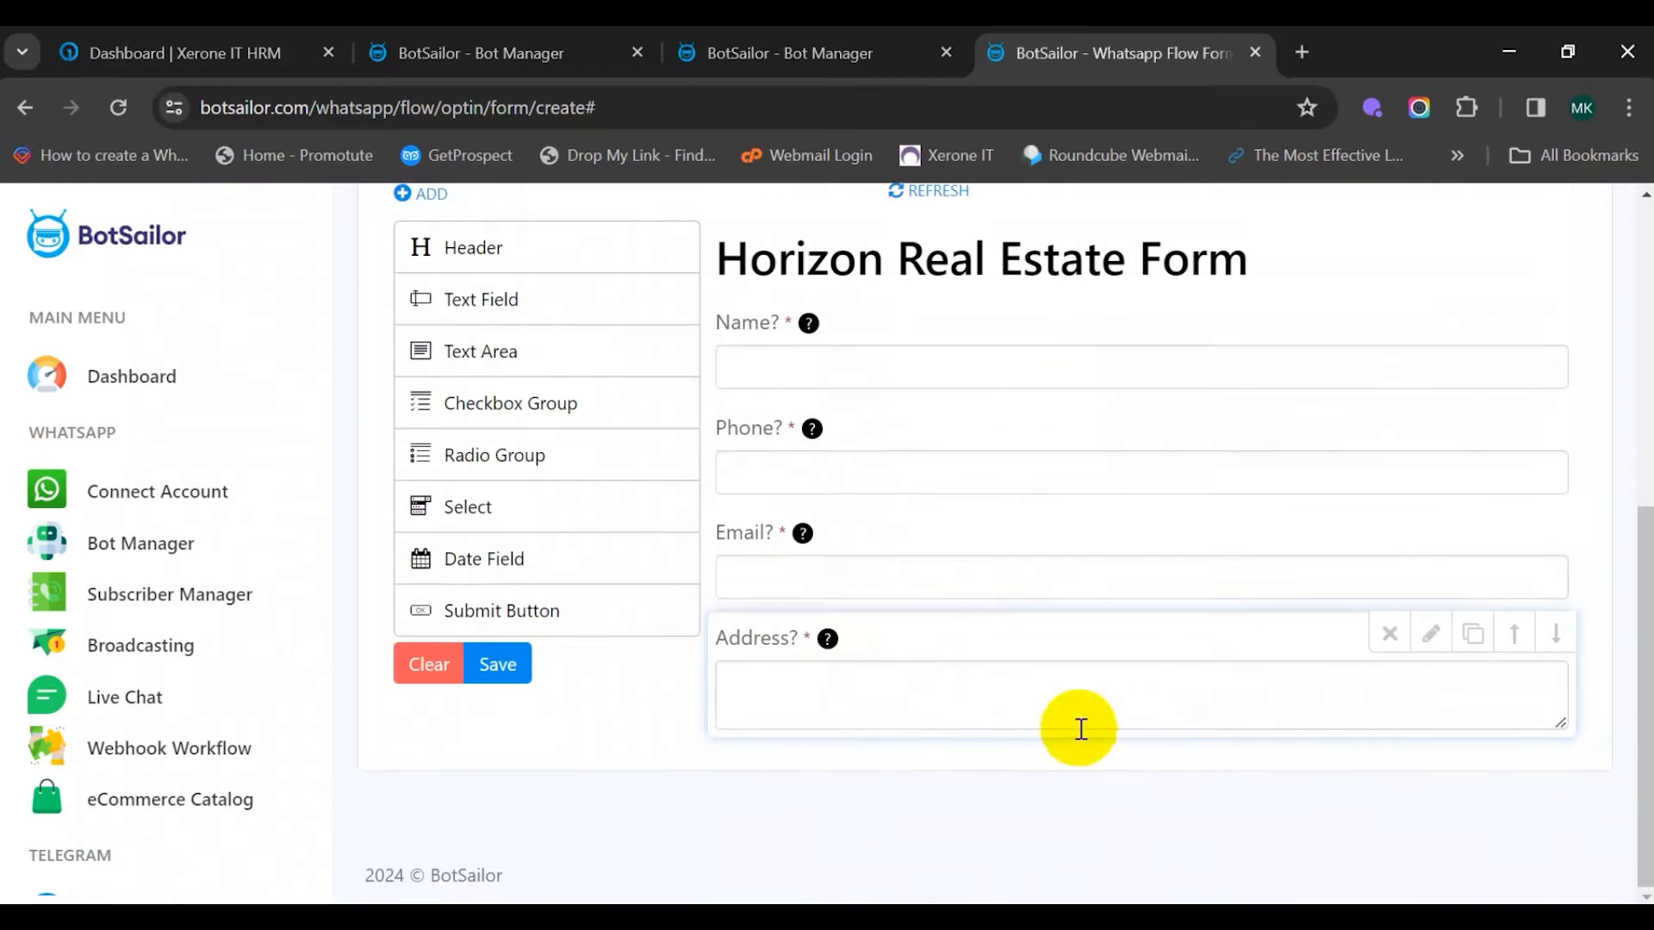
# Add a required 'Profession?' text field with help text asking the user's profession
pyautogui.moveTo(505, 301); pyautogui.dragTo(908, 664)
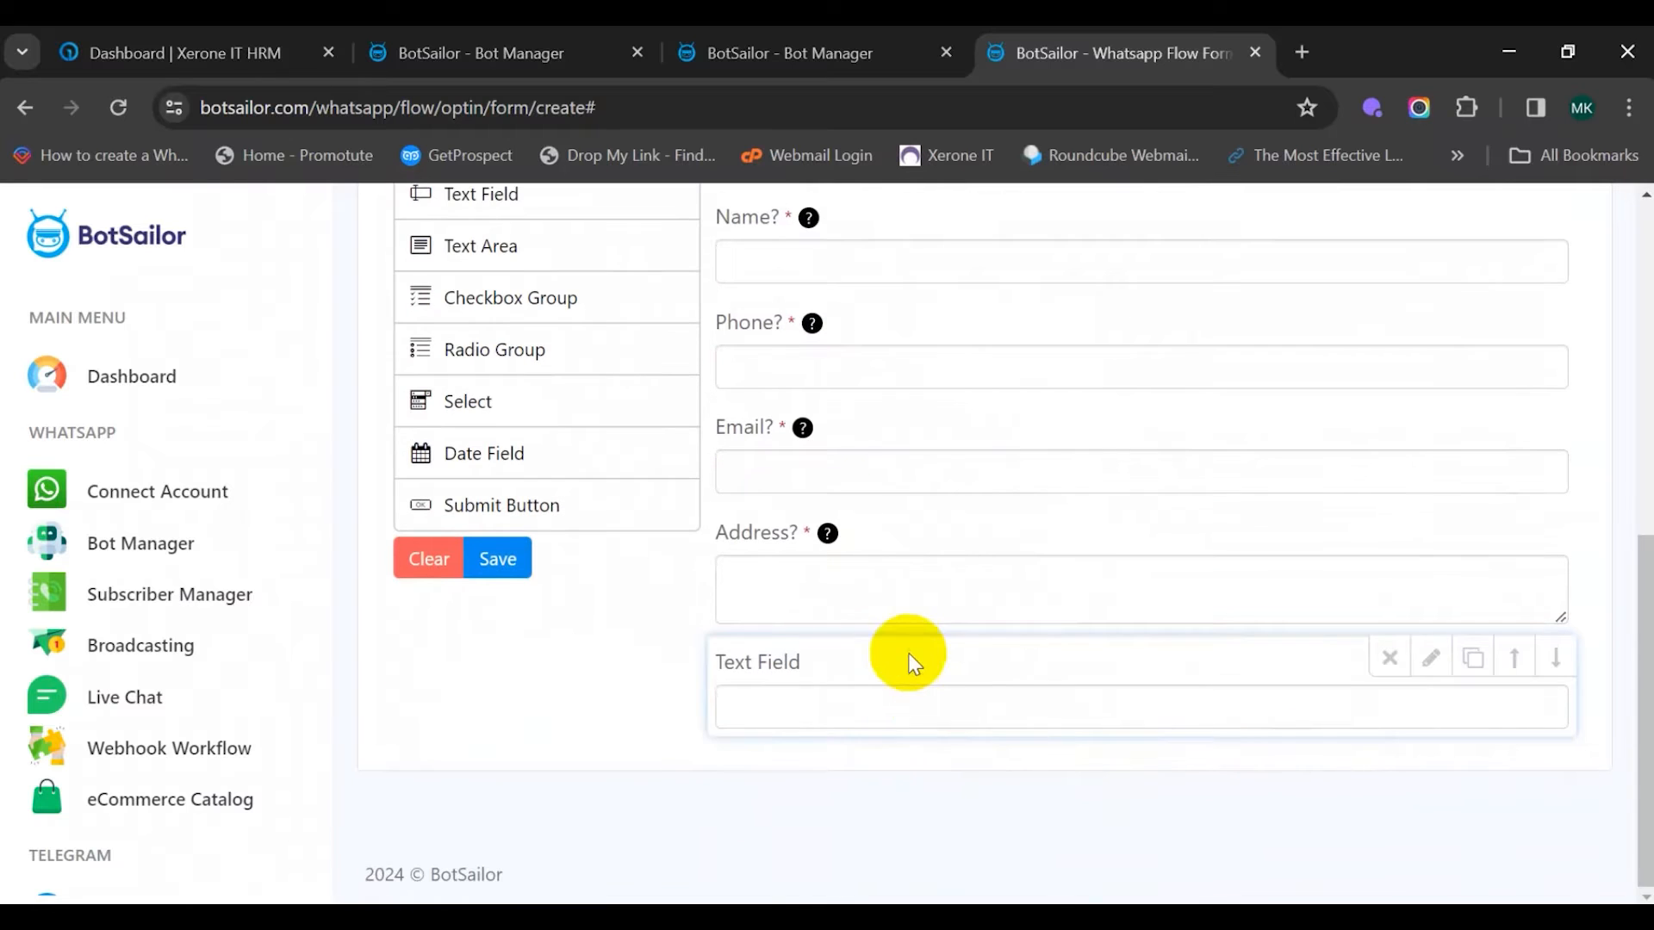
pyautogui.click(908, 664)
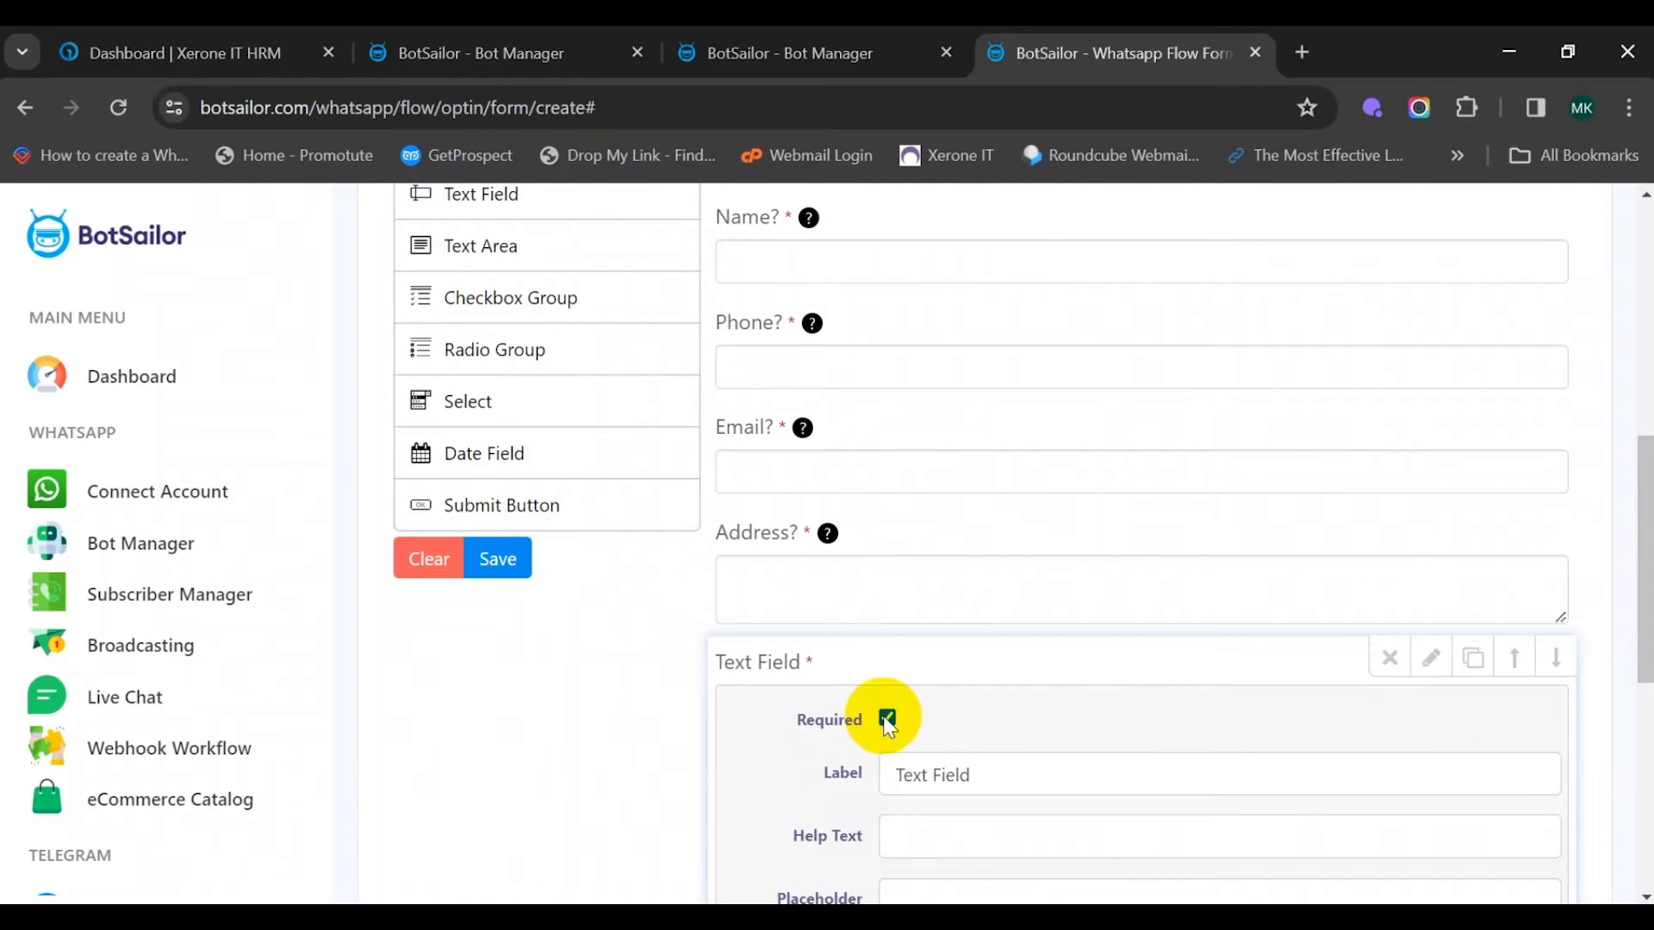
pyautogui.tripleClick(969, 767)
pyautogui.write('Profession?')
pyautogui.scroll(-3, 975, 737)
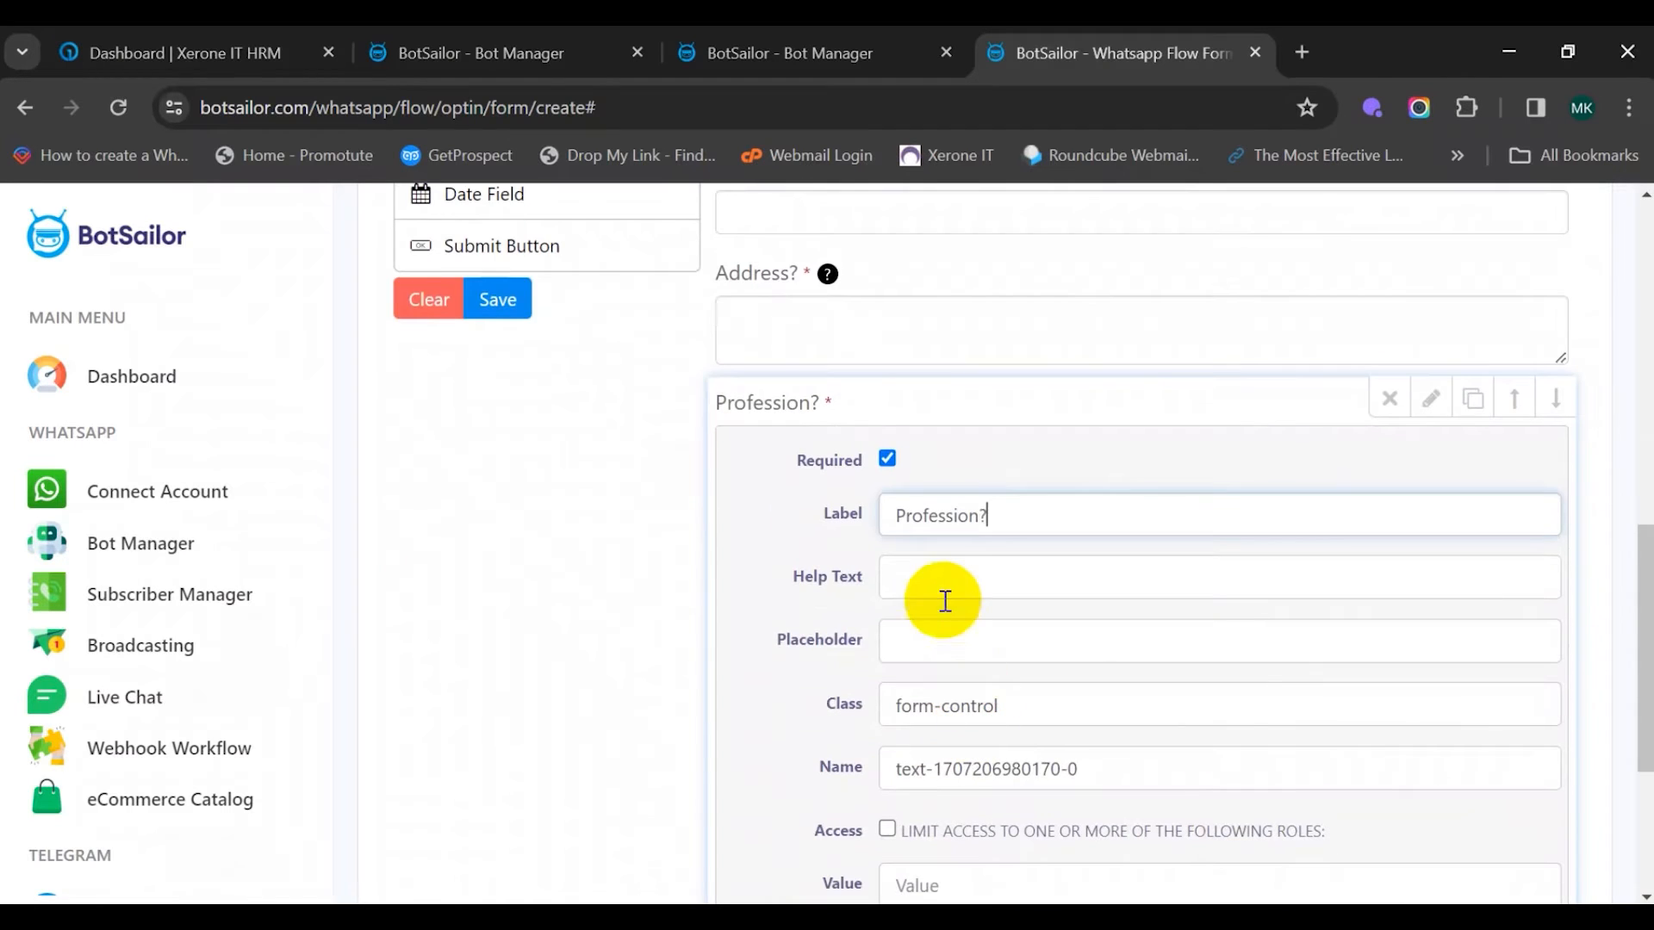
pyautogui.click(945, 595)
pyautogui.write('What is your')
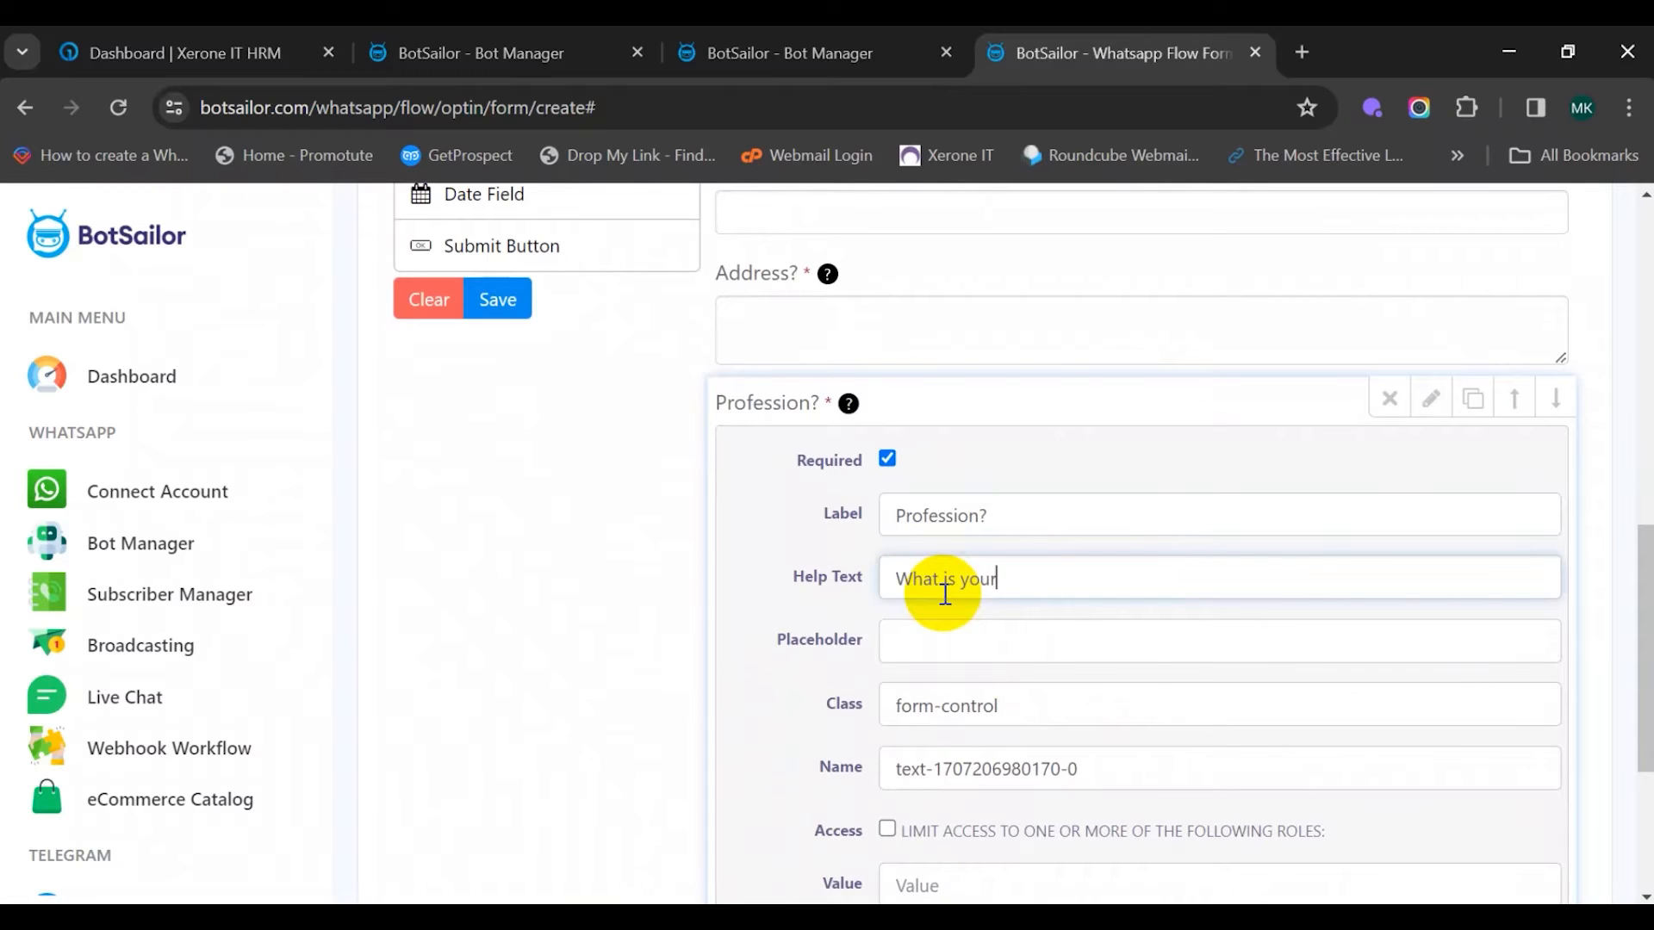
pyautogui.write(' profession?')
pyautogui.scroll(-3, 964, 599)
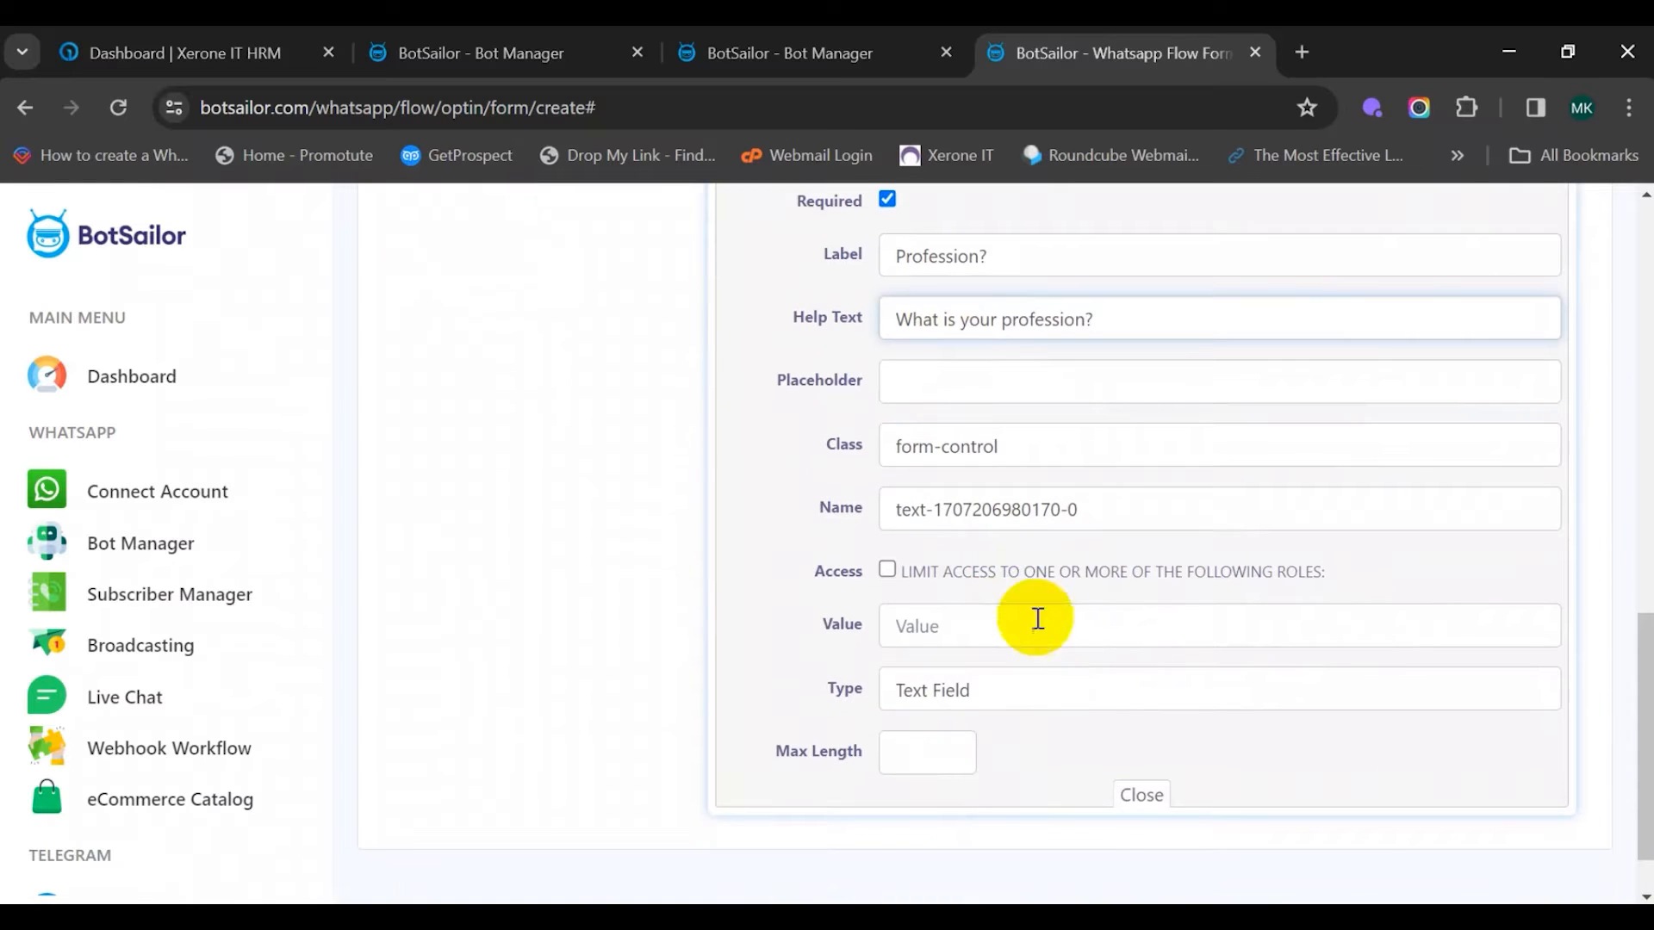
pyautogui.click(1135, 802)
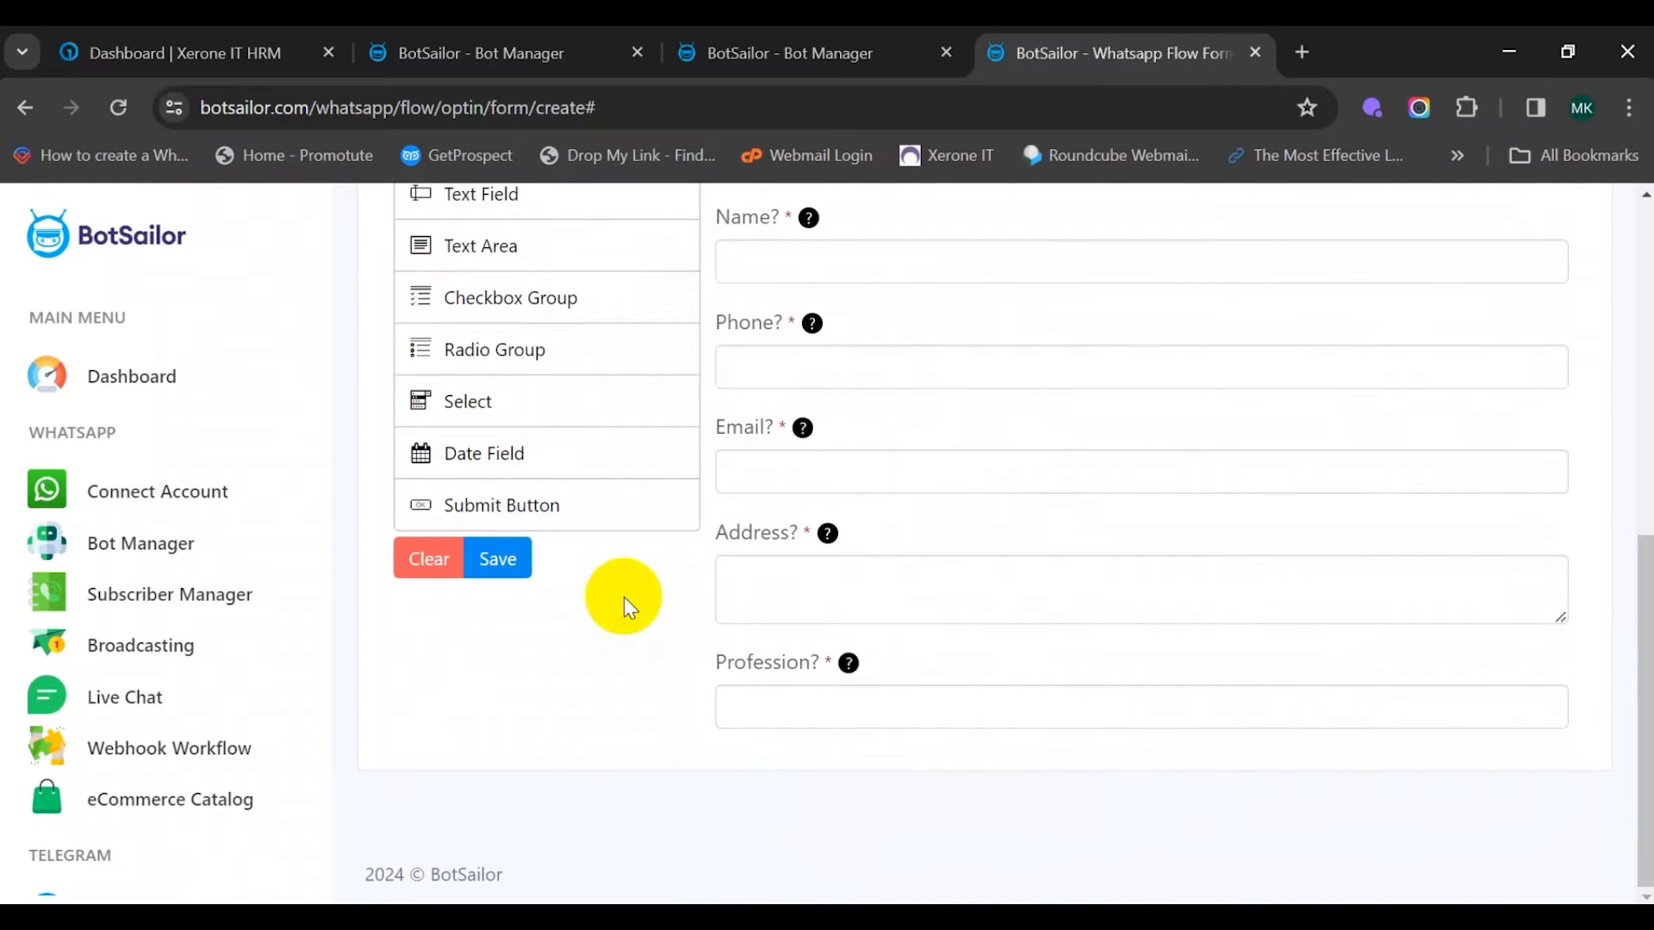
# Add a required 'Budget' text field with help text 'What is your budget for the property?'
pyautogui.scroll(2, 639, 622)
pyautogui.moveTo(480, 325); pyautogui.dragTo(840, 776)
pyautogui.click(891, 660)
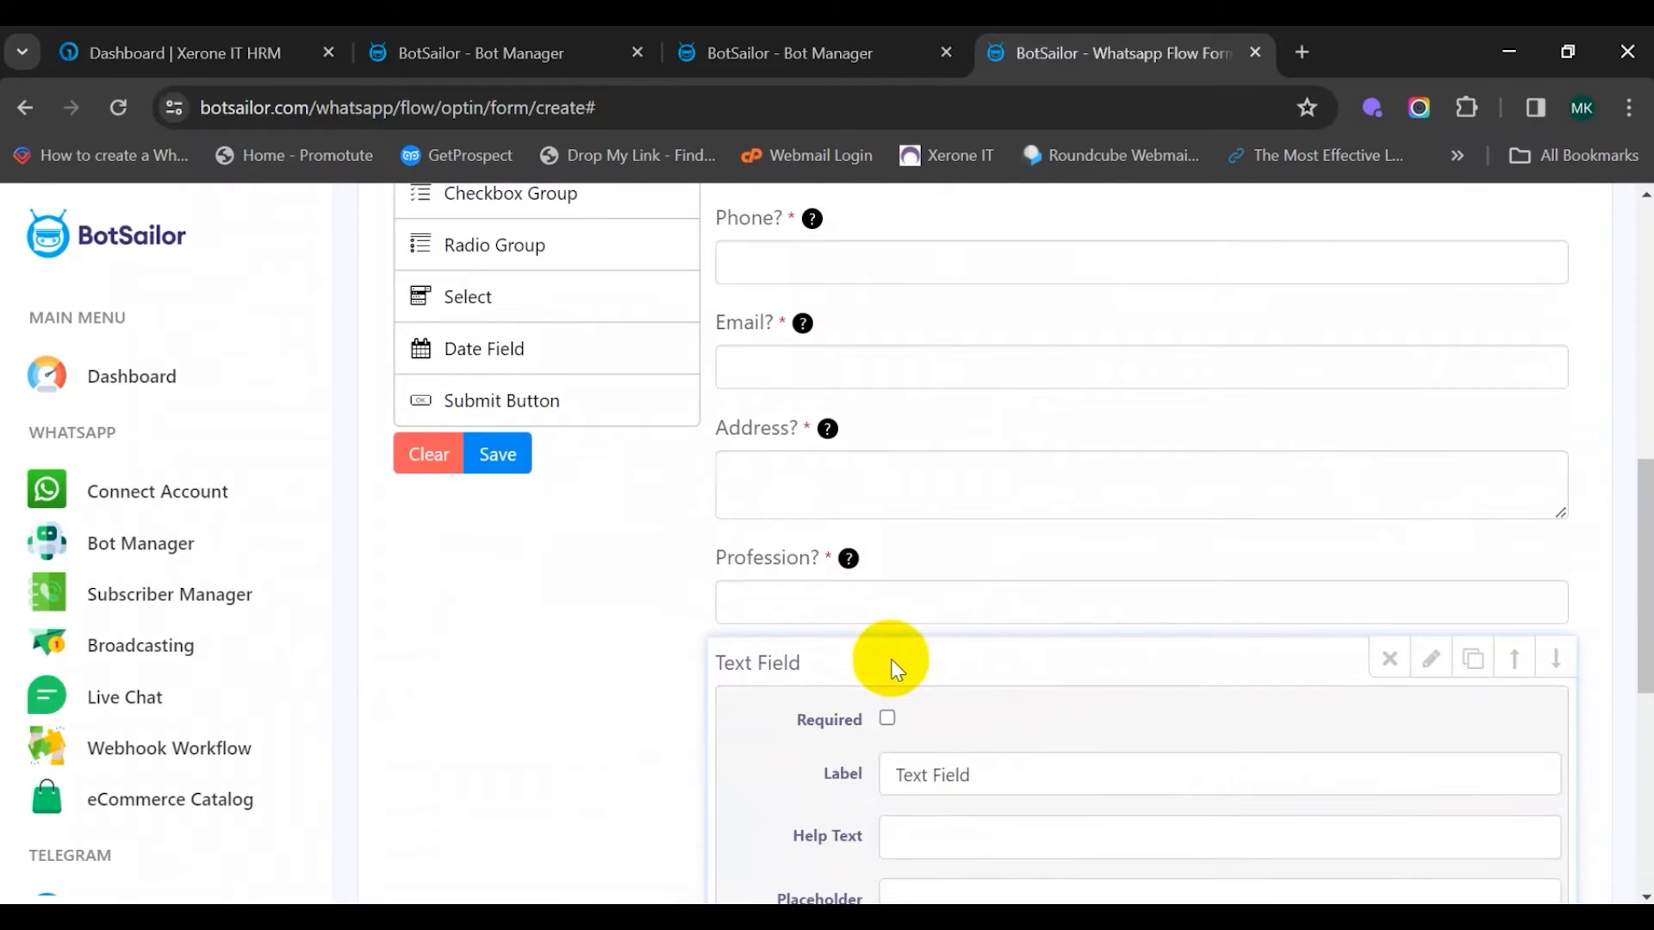
pyautogui.click(887, 718)
pyautogui.tripleClick(938, 790)
pyautogui.write('B')
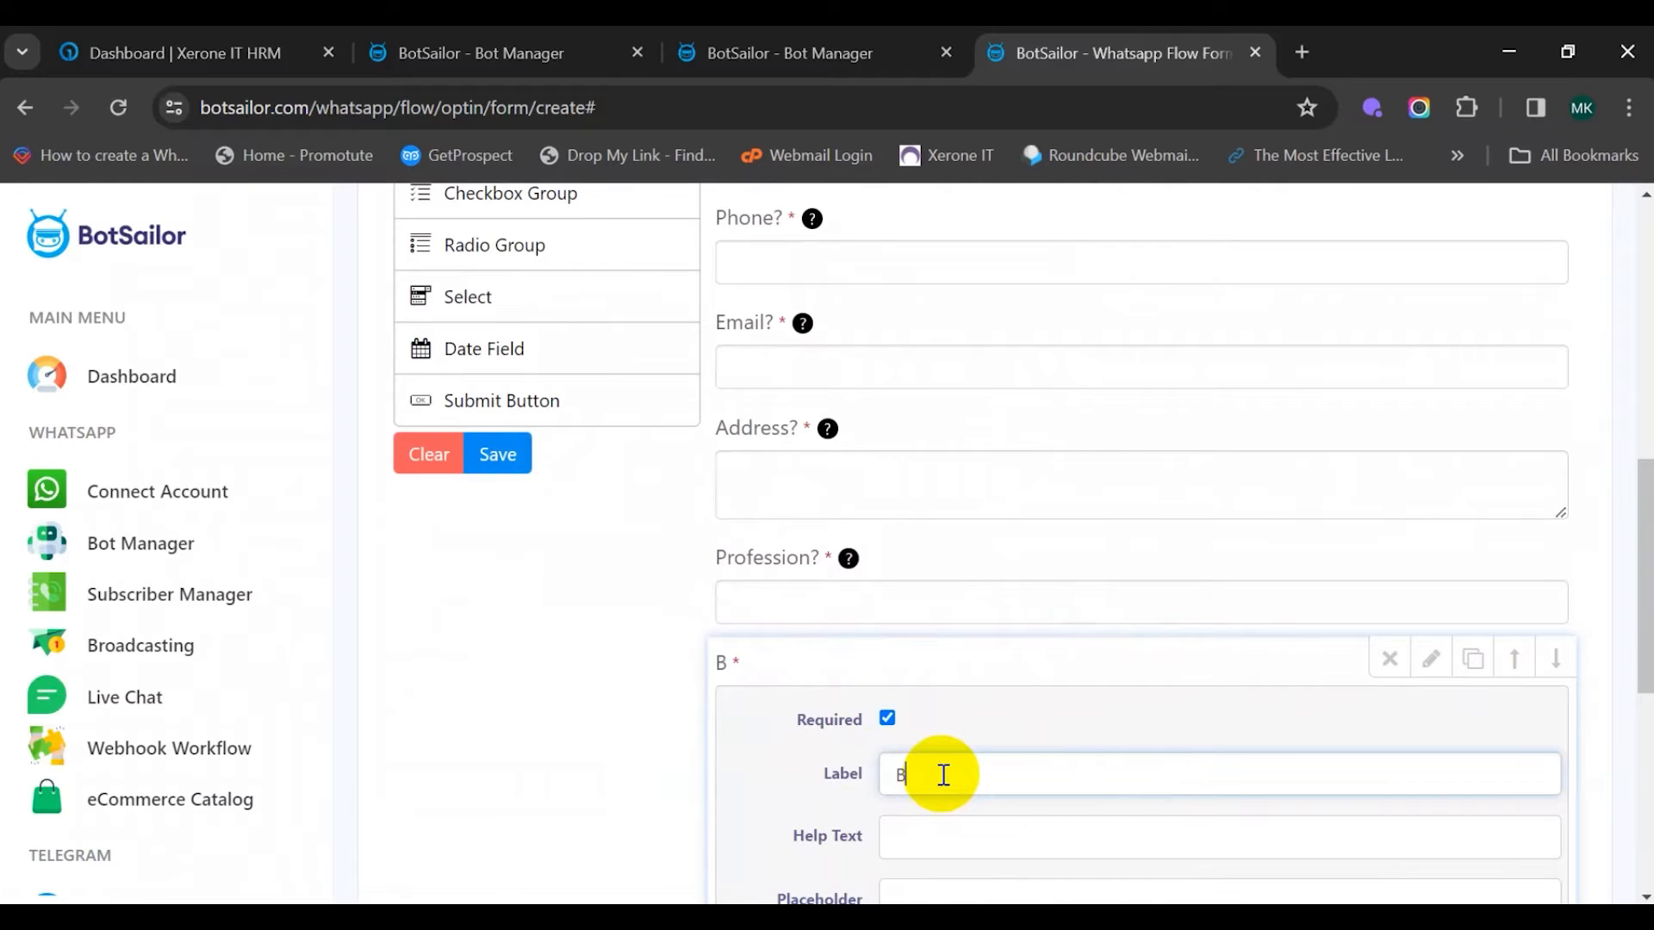
pyautogui.write('udget')
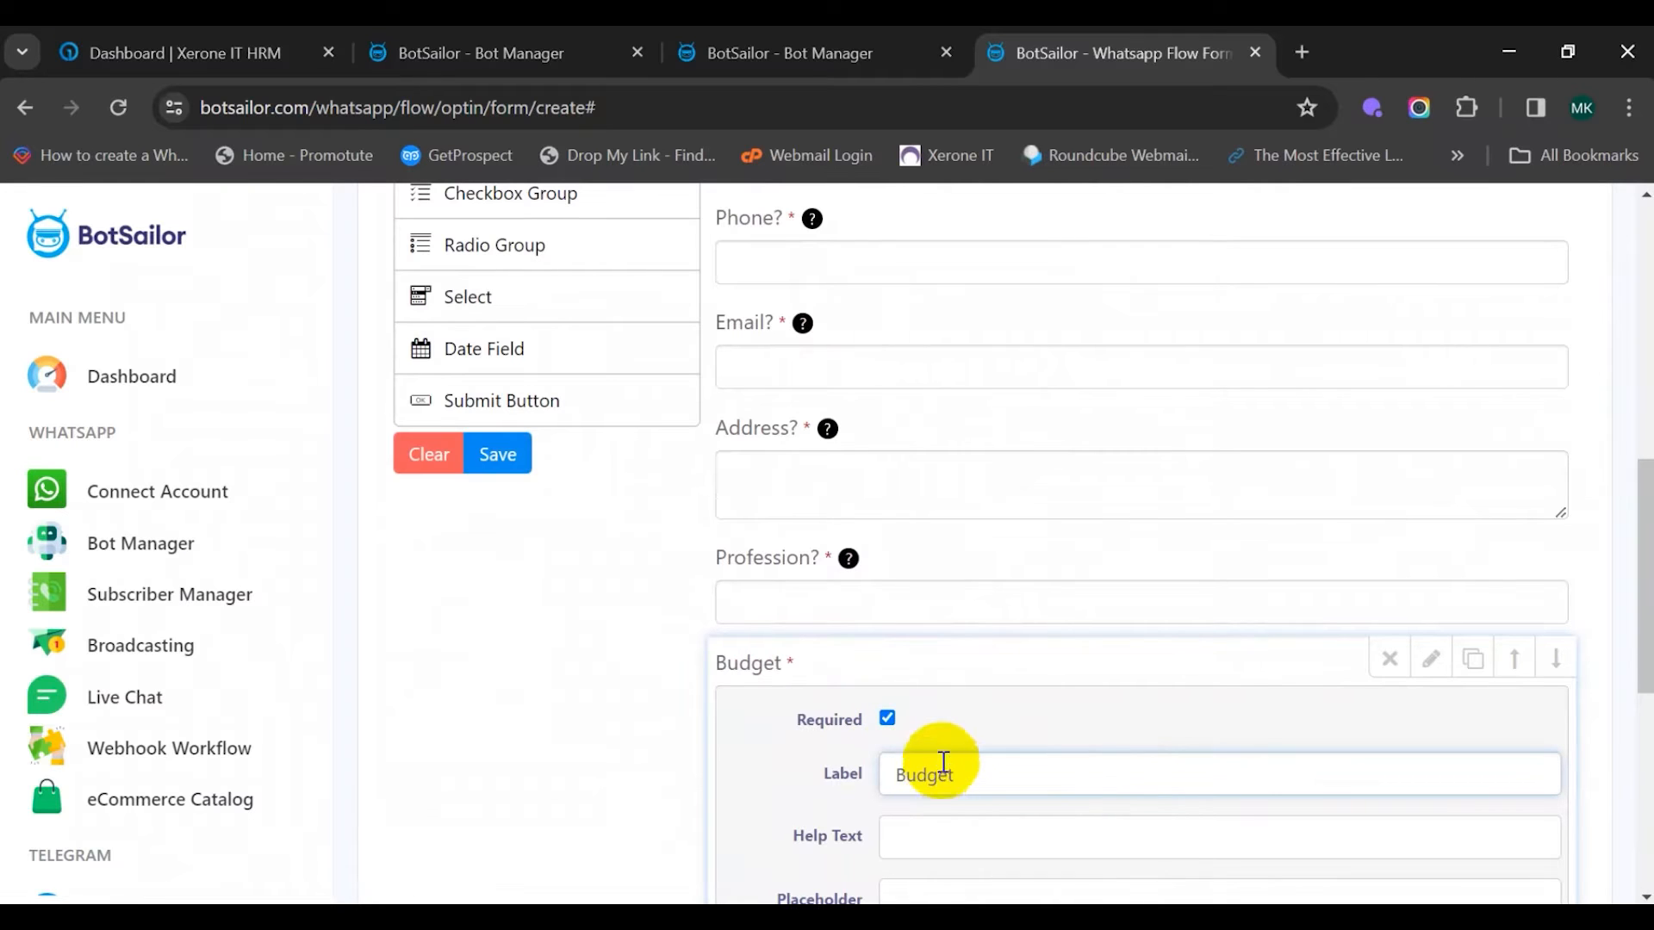
pyautogui.click(949, 818)
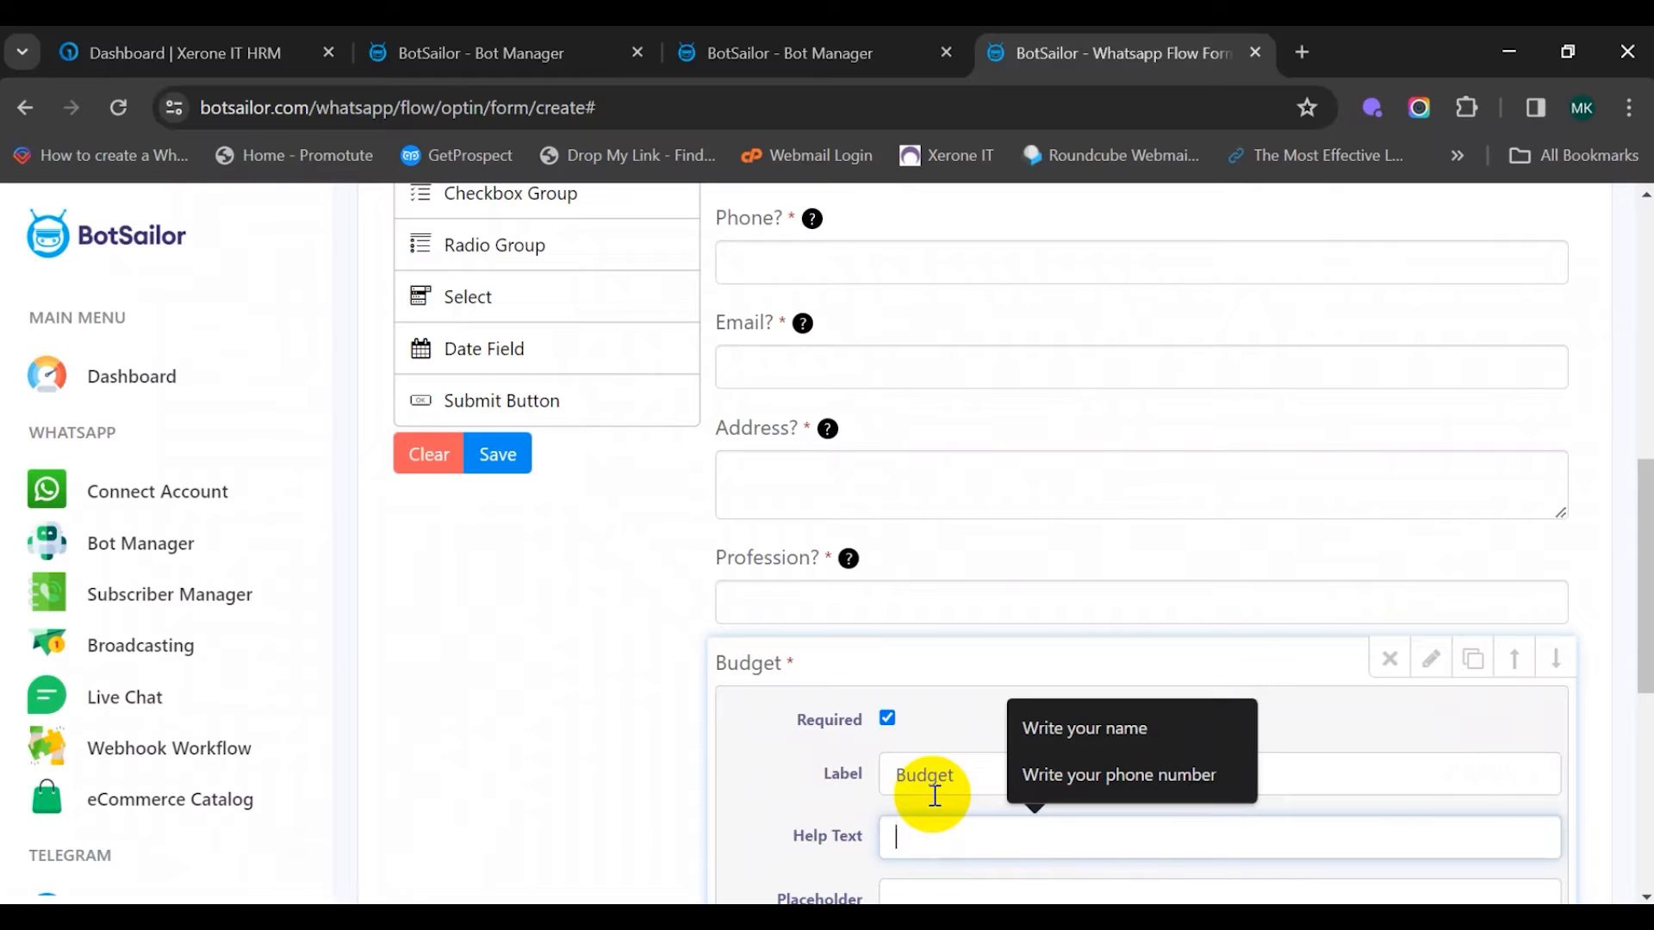
pyautogui.write('What')
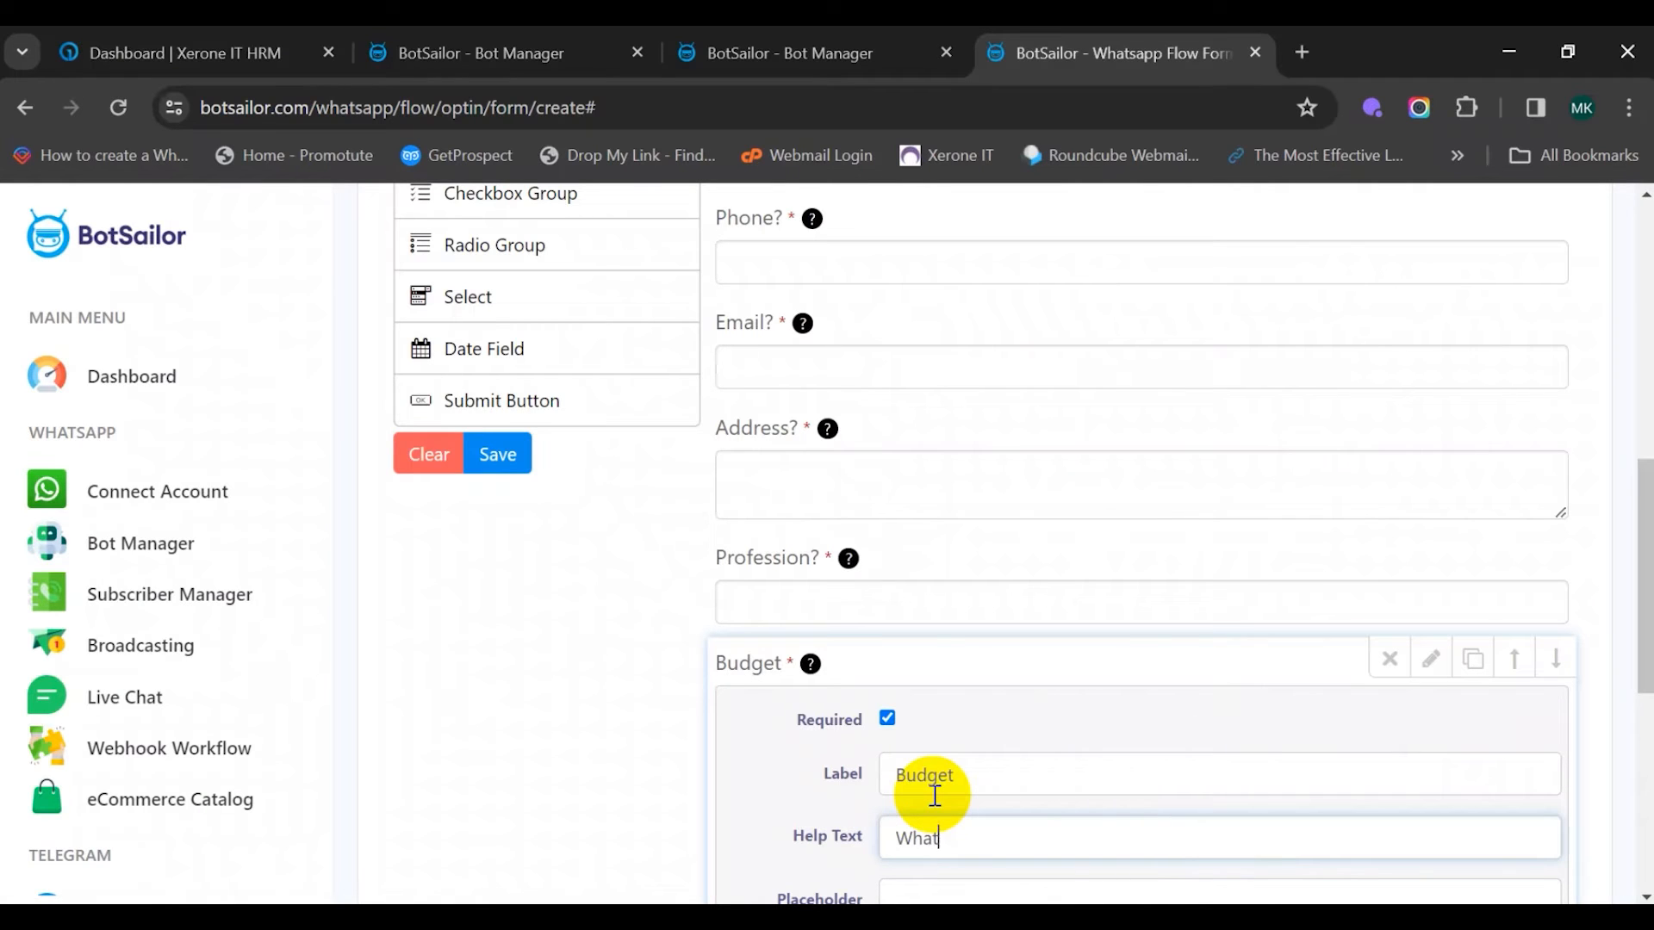
pyautogui.write(' is your budget for the propert')
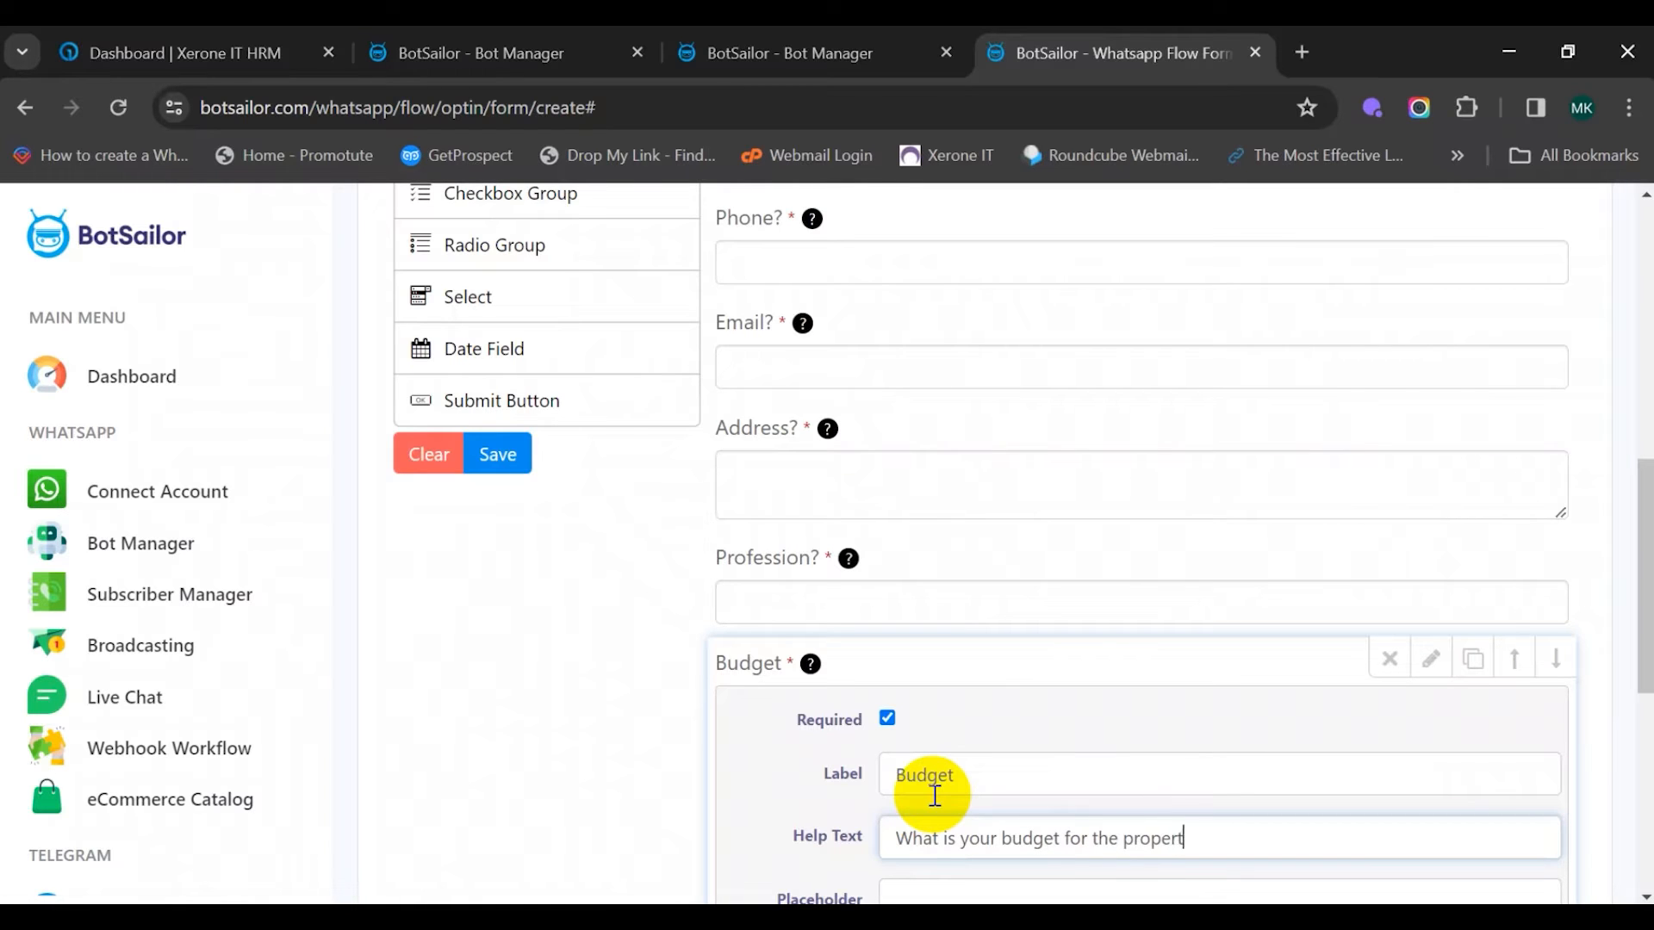
pyautogui.write('y?')
pyautogui.scroll(-5, 973, 702)
pyautogui.click(1143, 798)
pyautogui.scroll(1, 1147, 800)
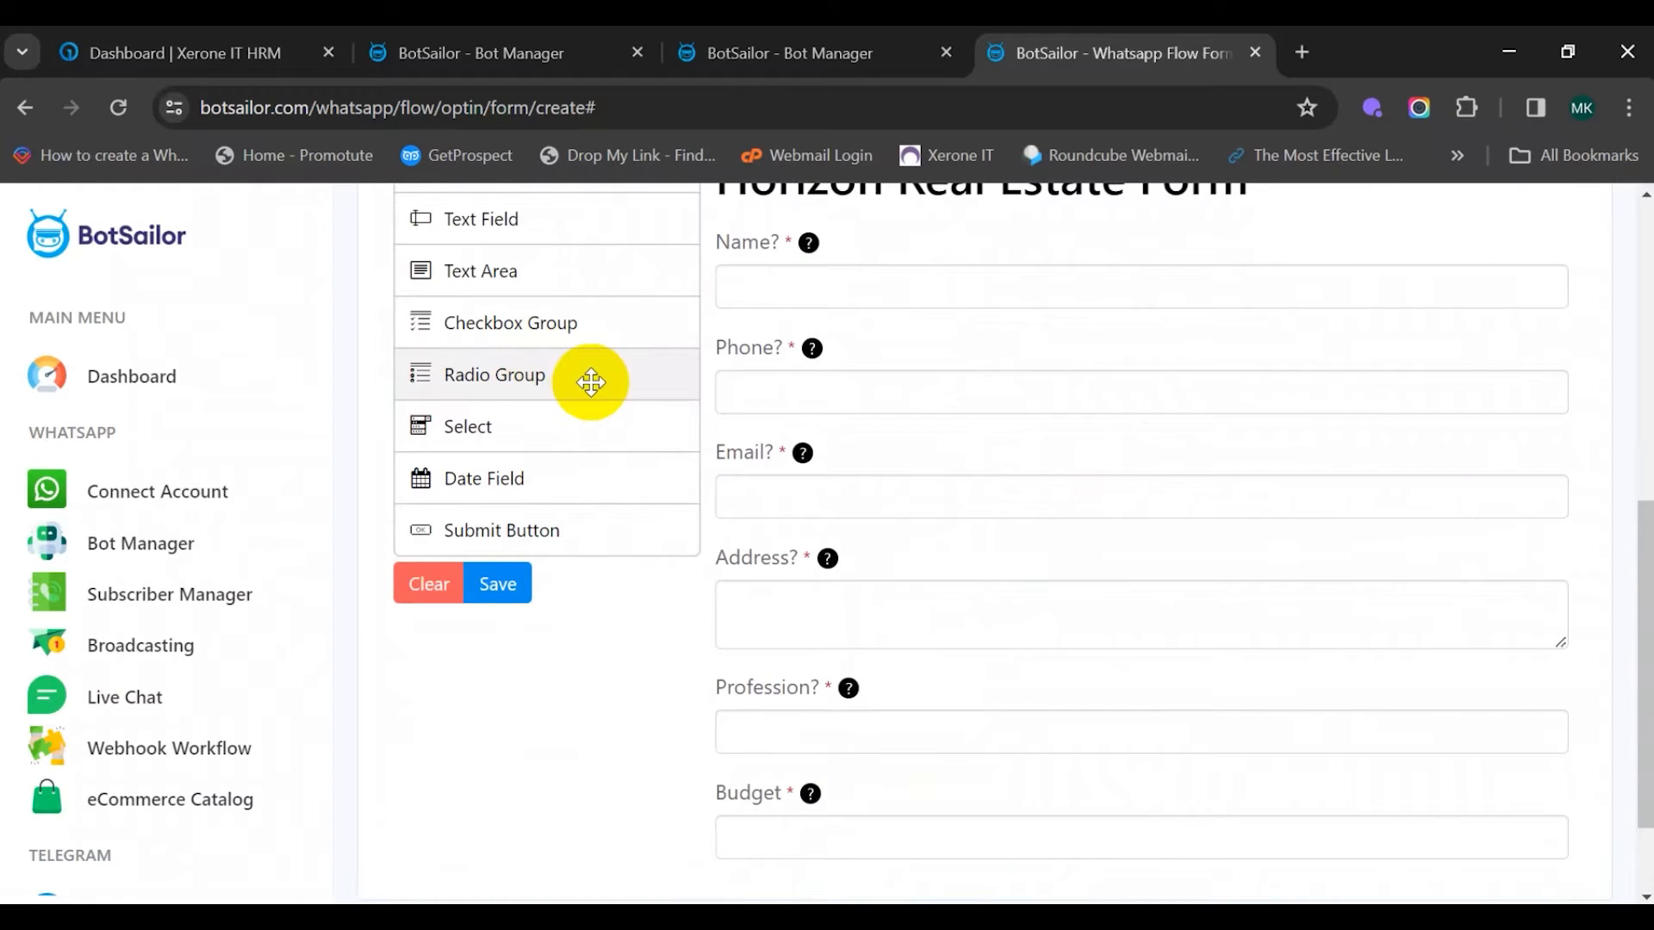
# Add a required 'Bedrooms' radio group with help text asking how many bedrooms are wanted
pyautogui.moveTo(580, 380); pyautogui.dragTo(971, 757)
pyautogui.doubleClick(922, 638)
pyautogui.click(887, 680)
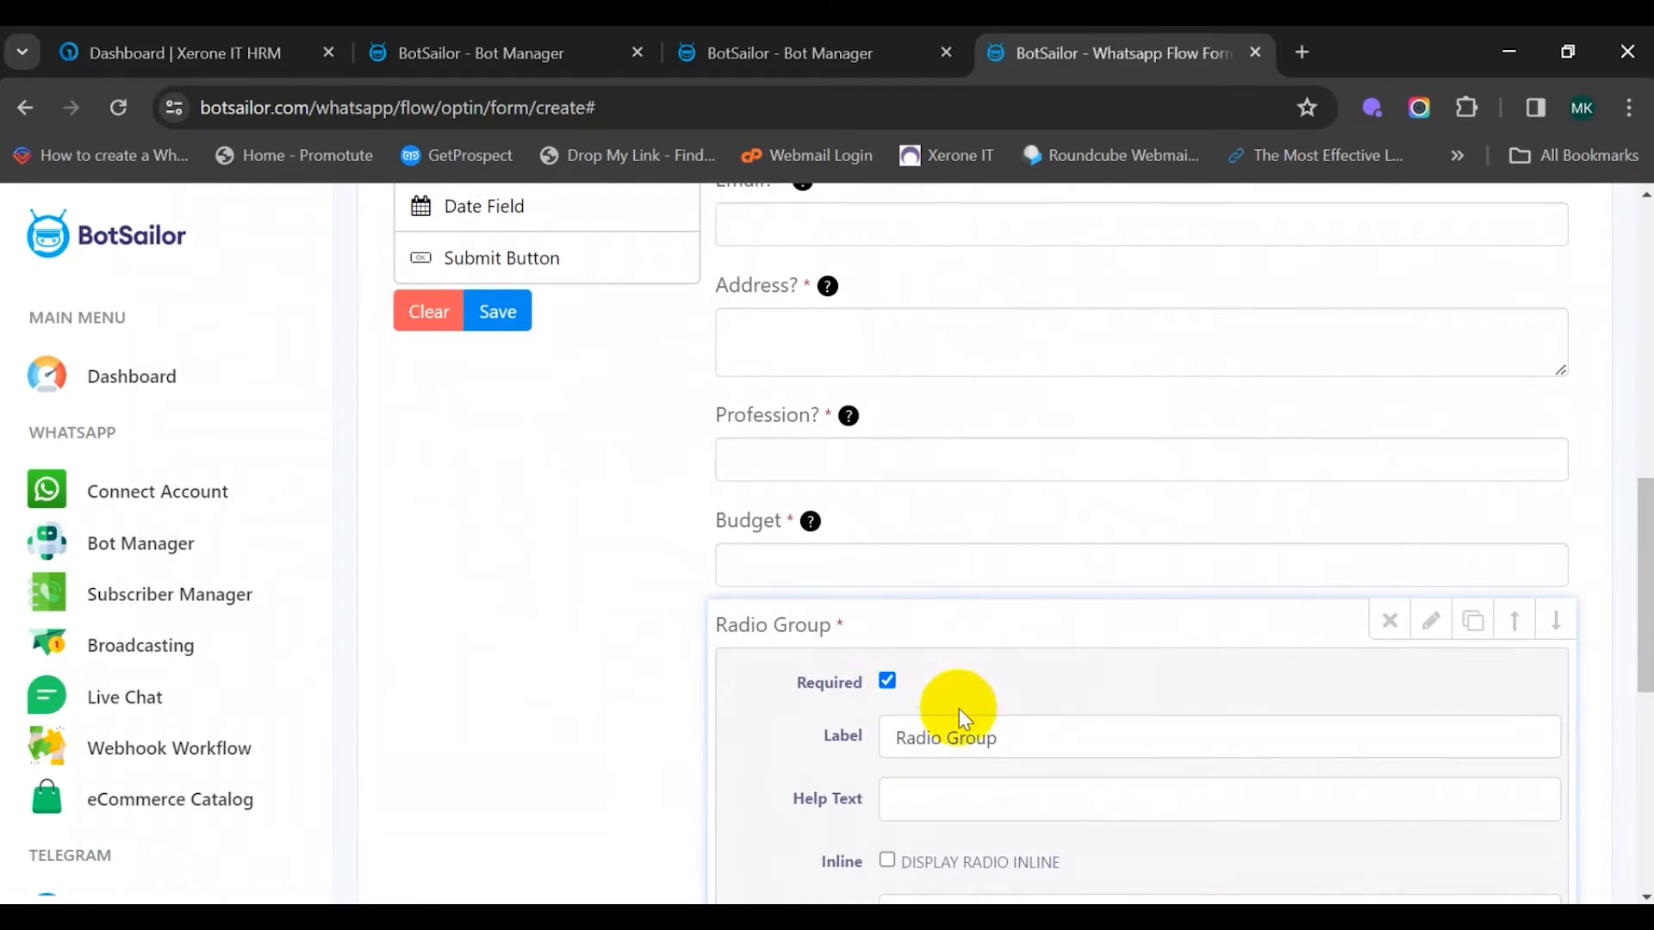
pyautogui.tripleClick(990, 734)
pyautogui.press('BackSpace')
pyautogui.write('Bedrooms')
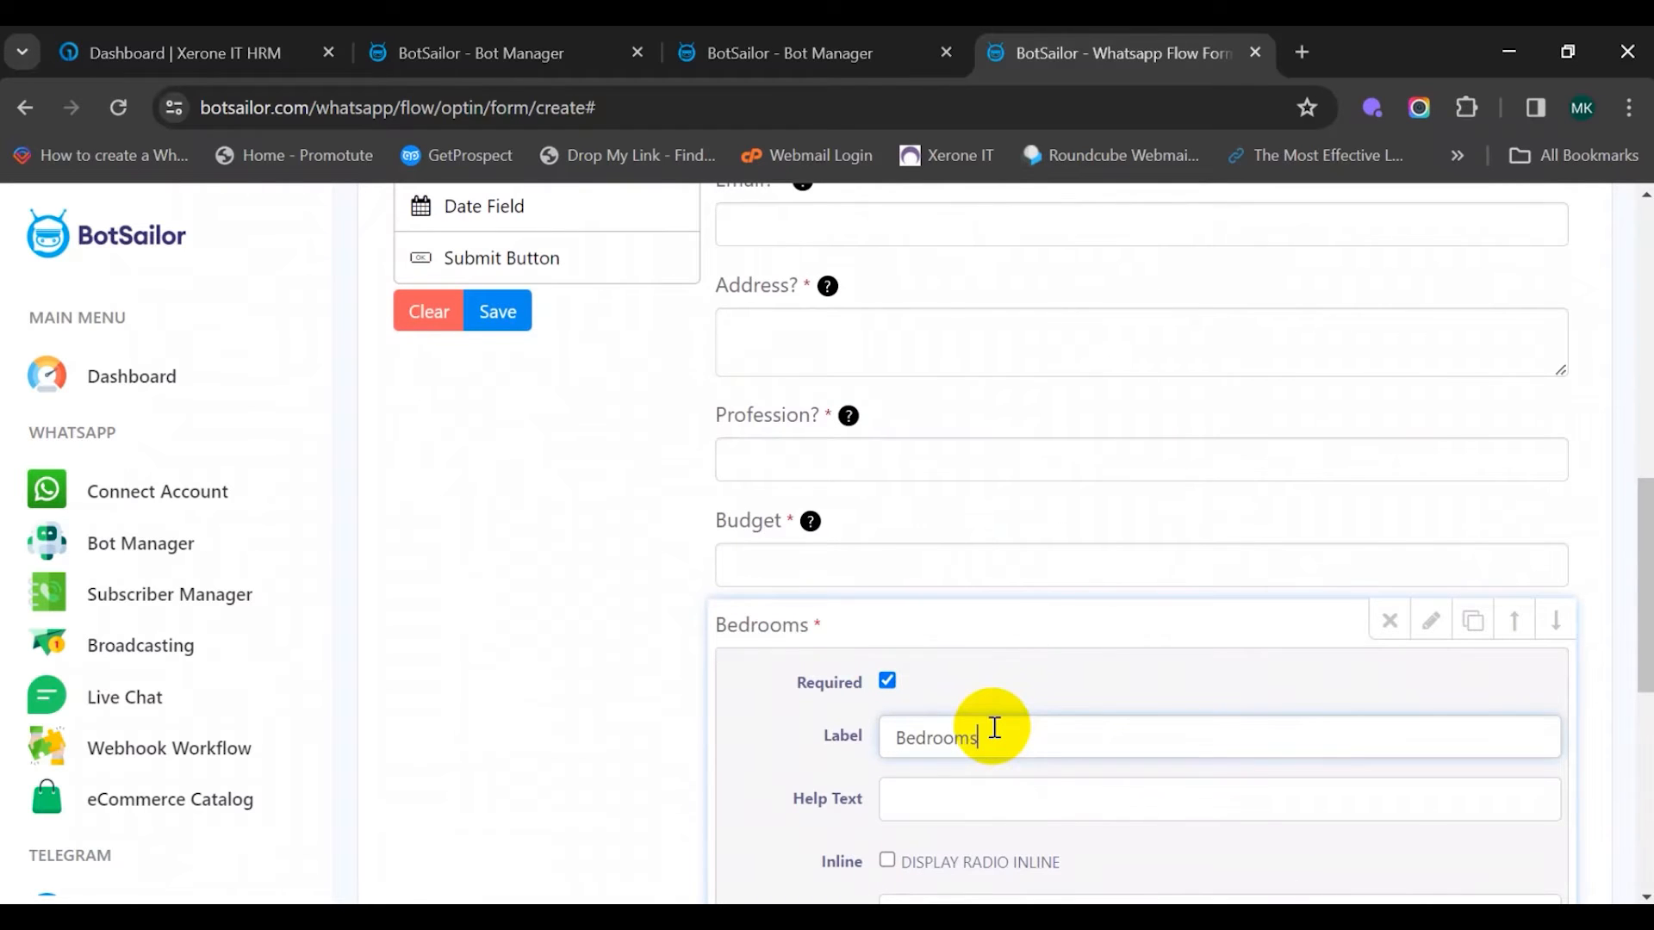
pyautogui.scroll(-1, 999, 787)
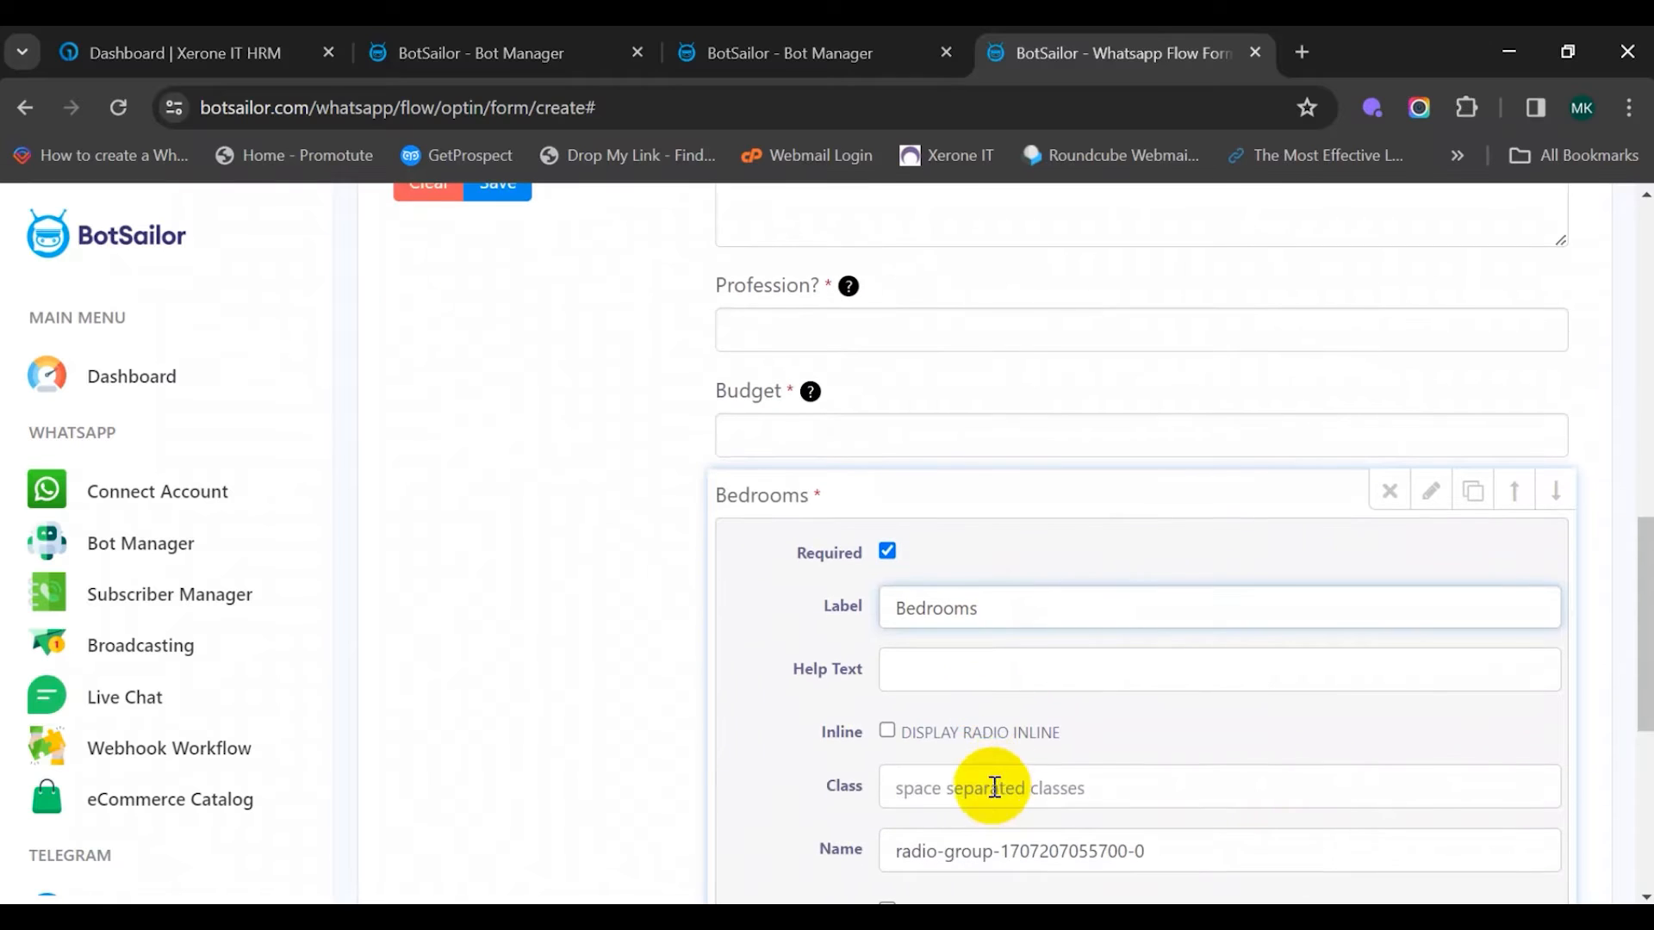
pyautogui.click(948, 675)
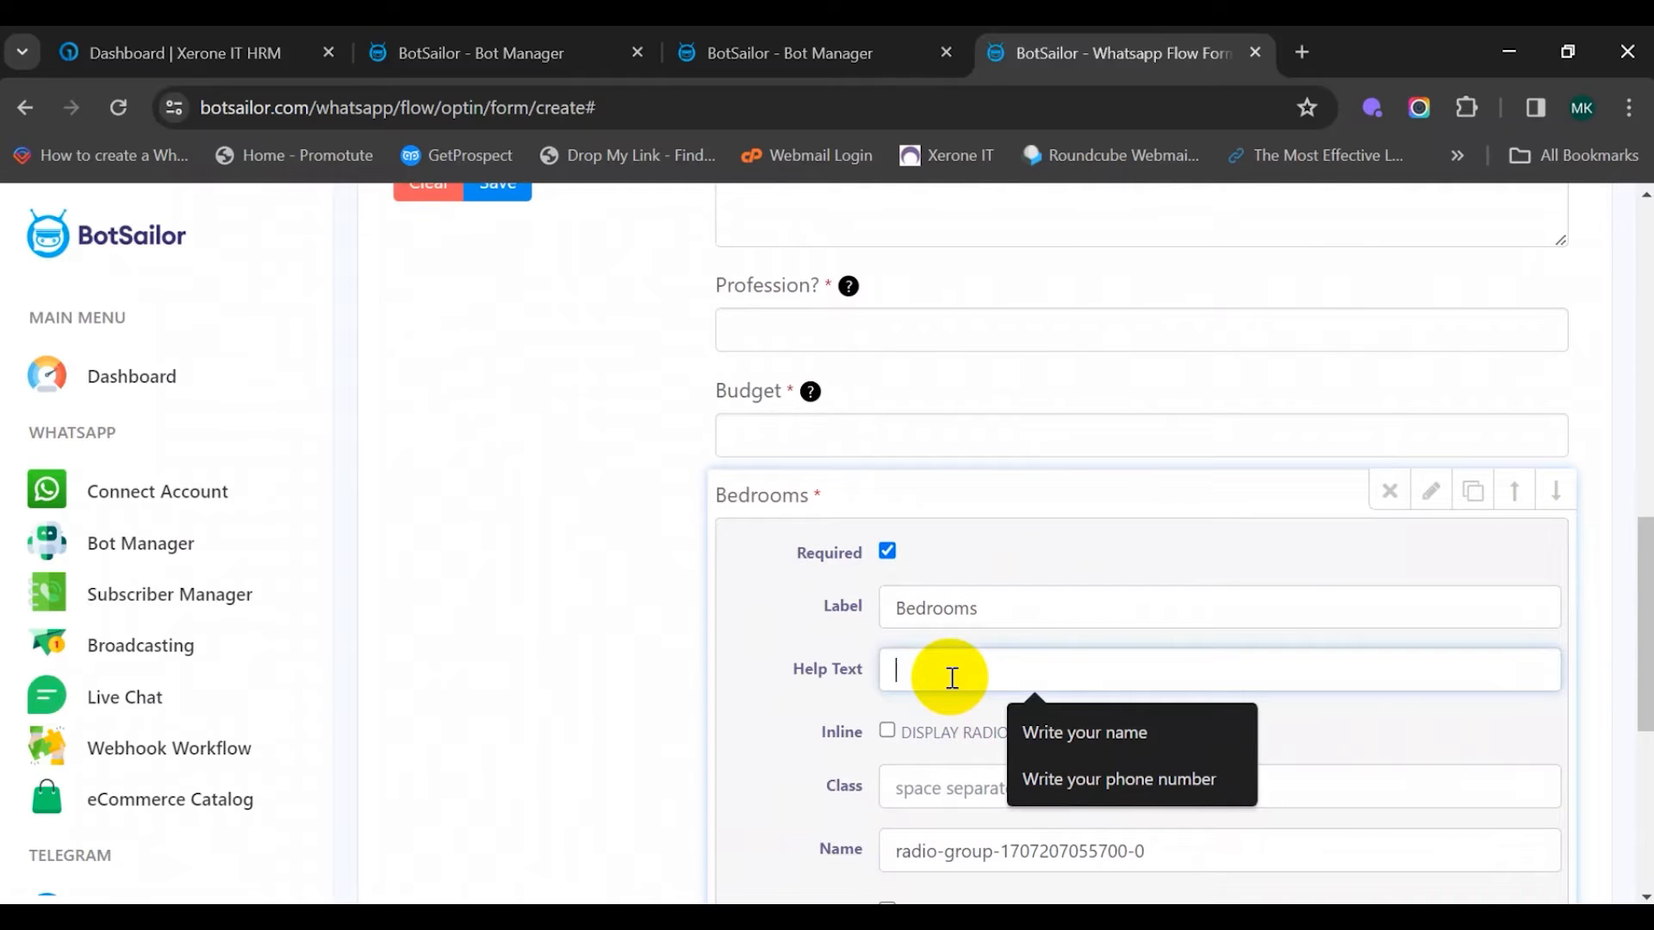
pyautogui.write('How many')
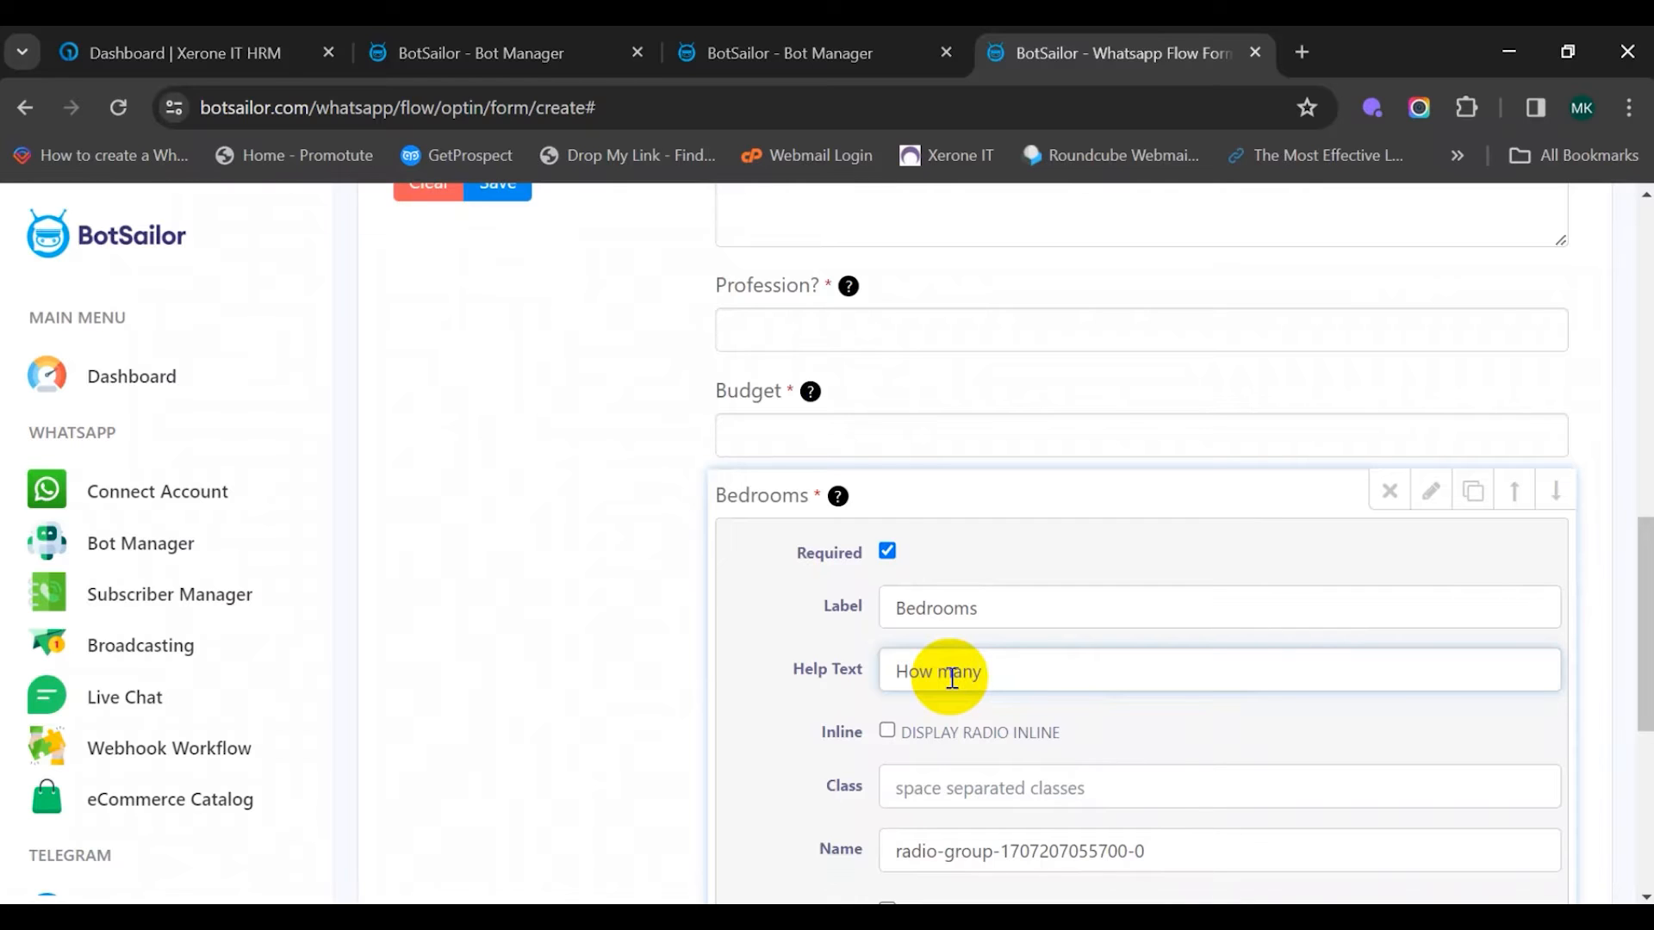
pyautogui.write(' bedrooms you want?')
pyautogui.scroll(-5, 952, 678)
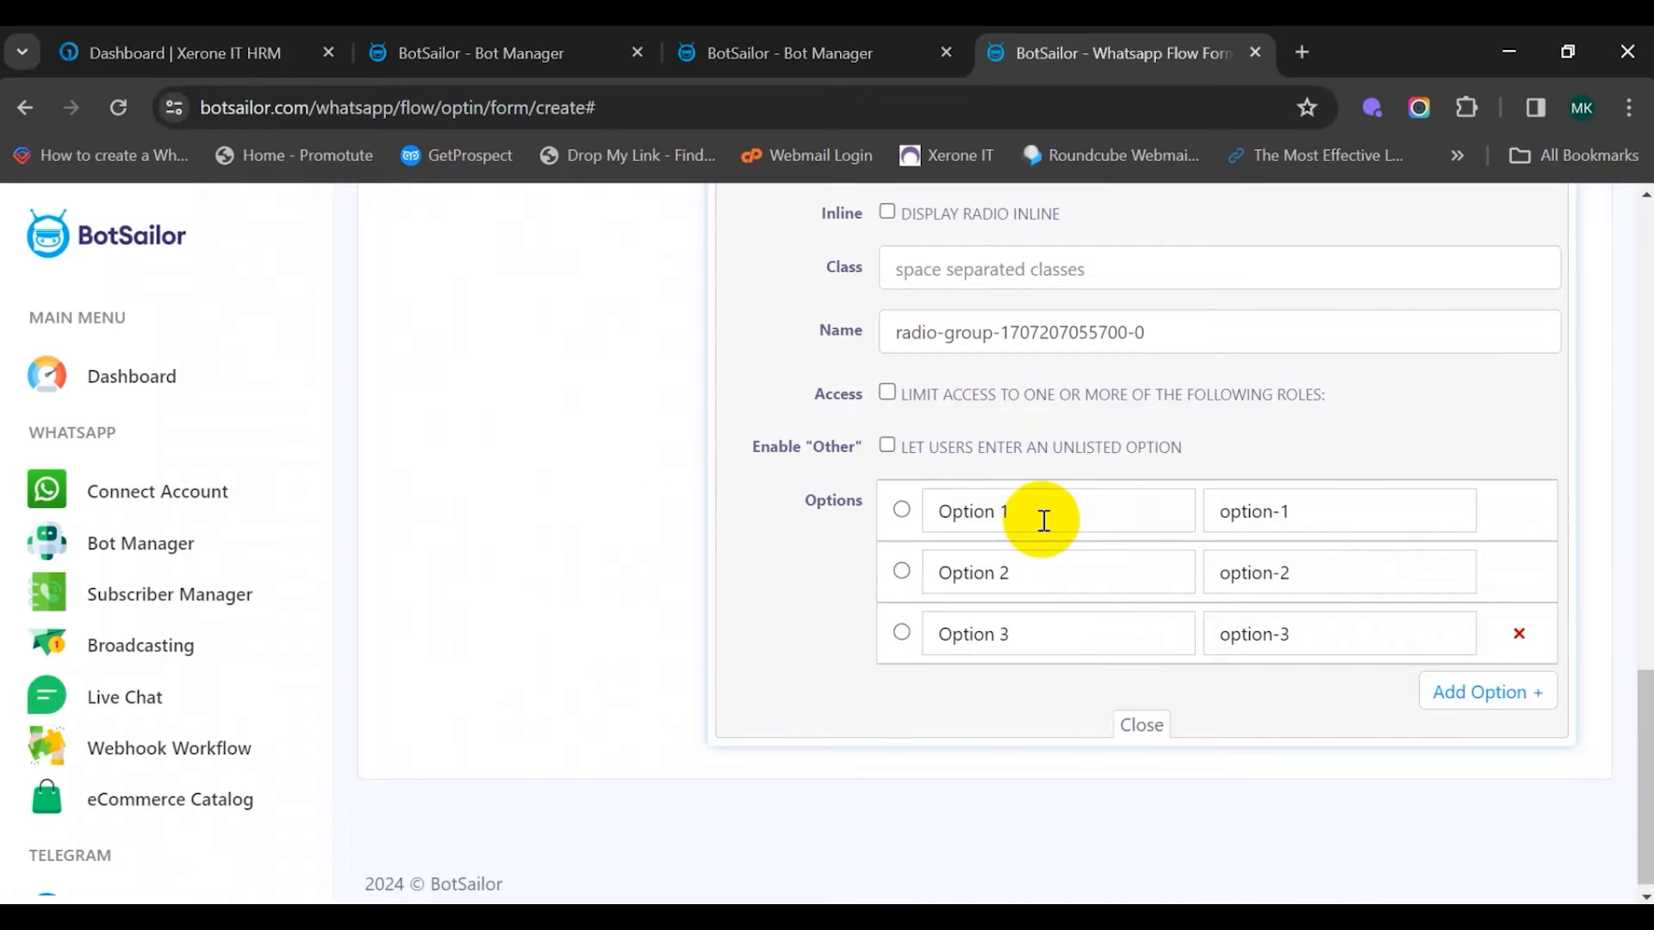
# Rename the Bedrooms choices to '1 bedroom', '2 bedroom' and '3 bedroom'
pyautogui.tripleClick(1028, 517)
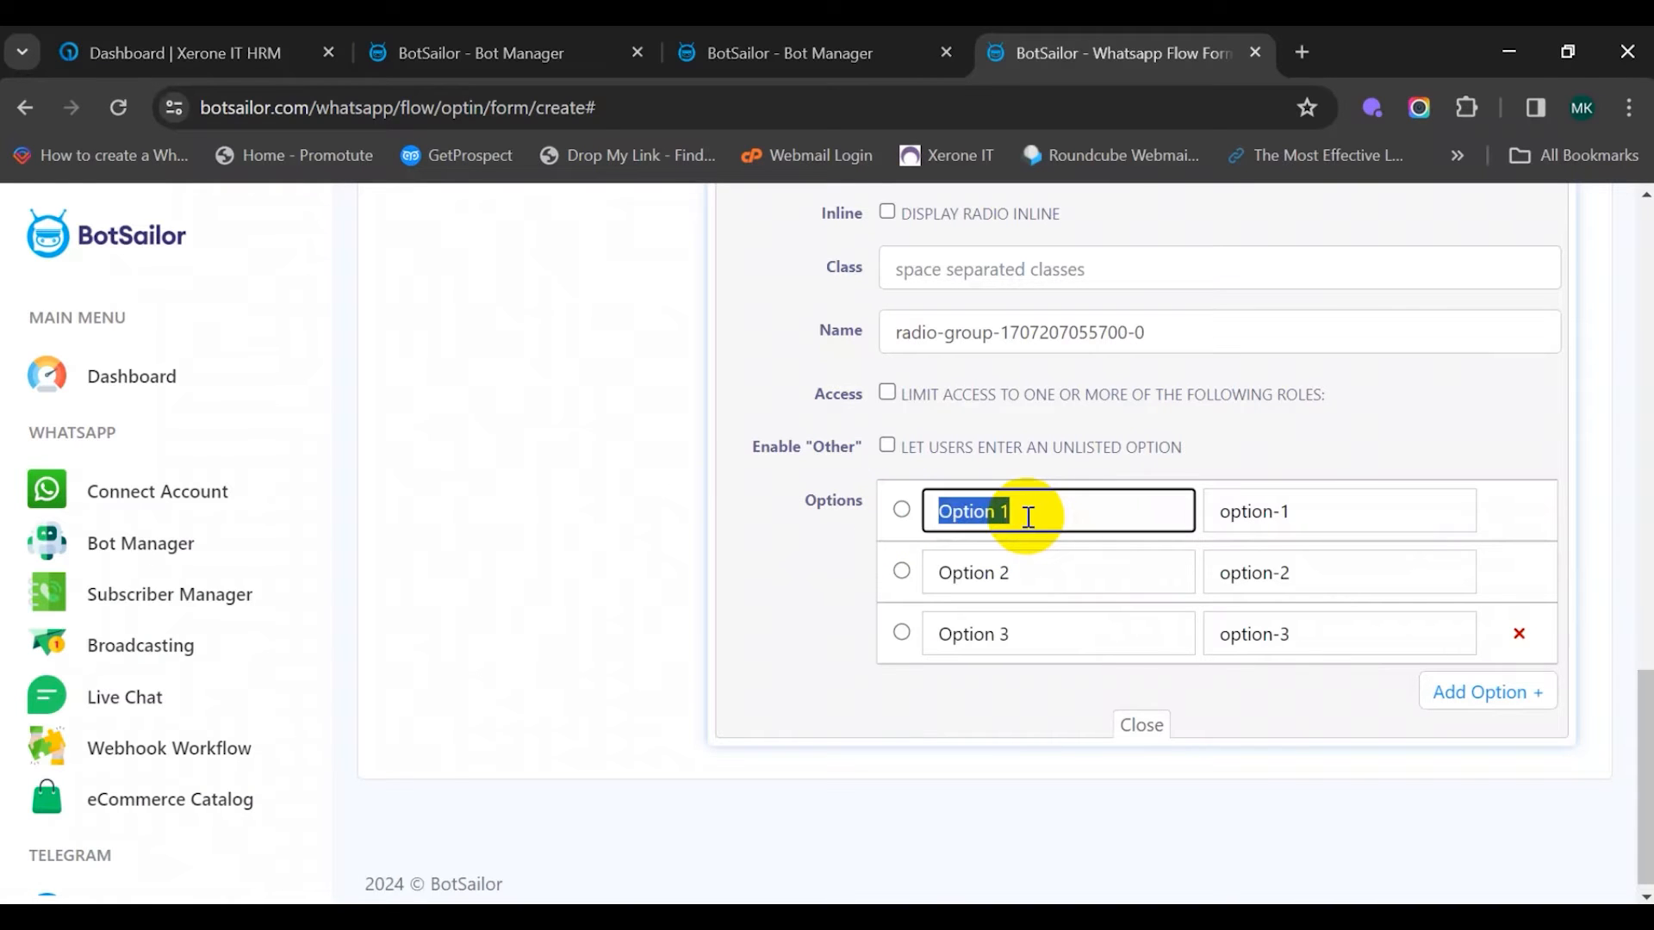
pyautogui.press('BackSpace')
pyautogui.write('1 be')
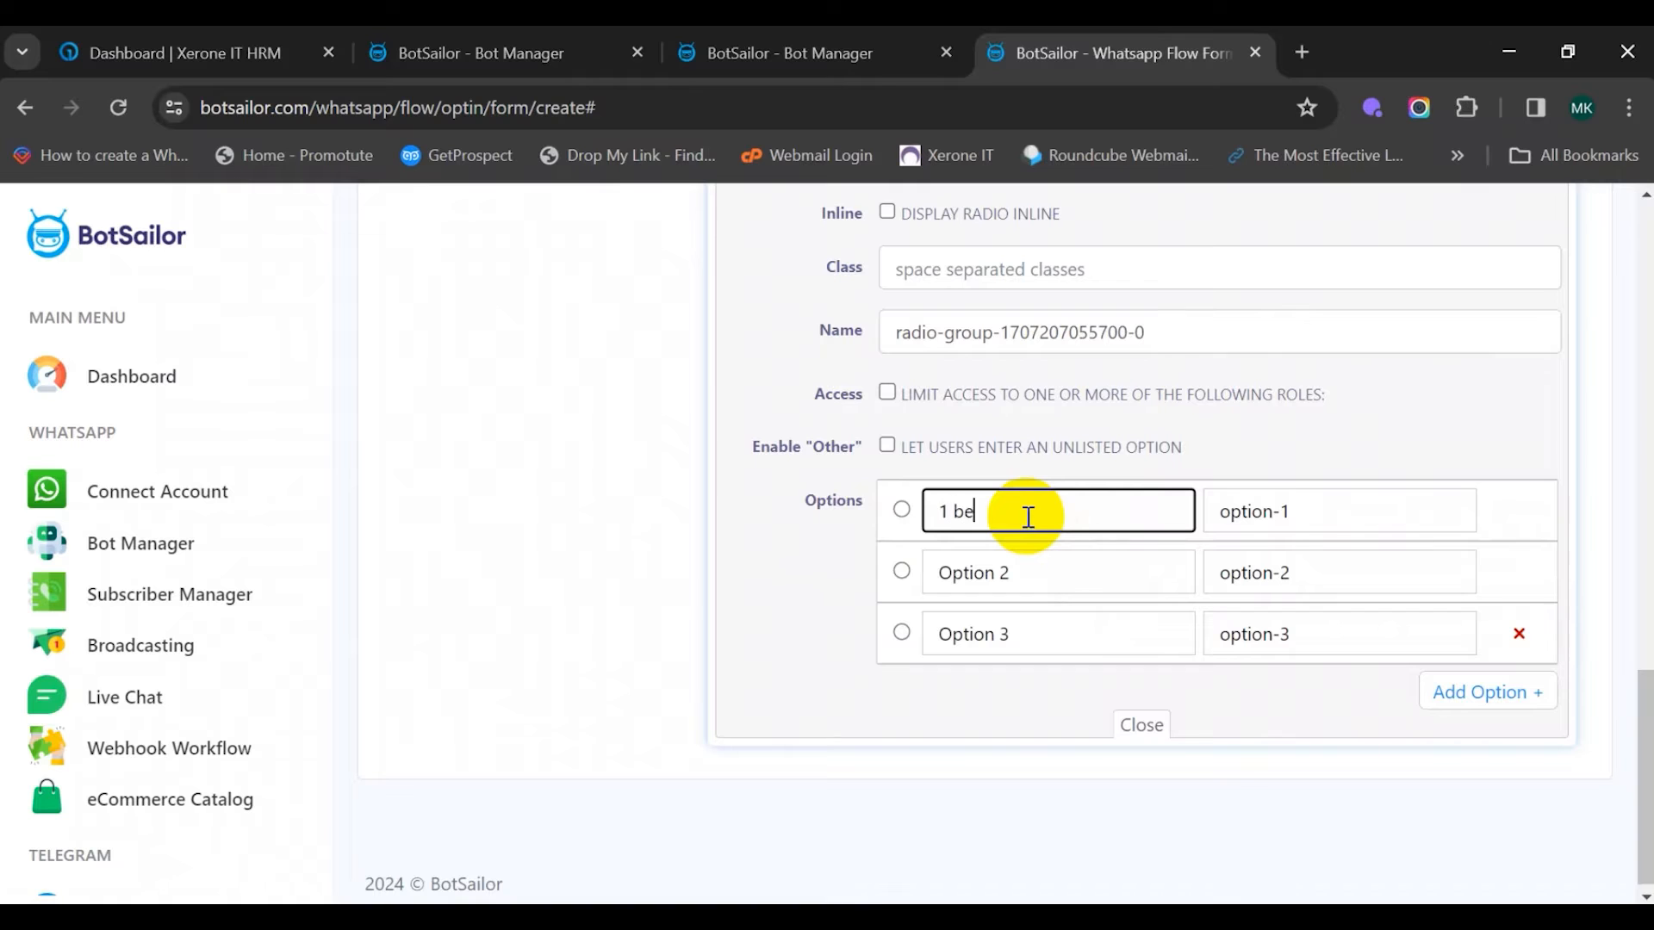
pyautogui.write('droom')
pyautogui.tripleClick(995, 569)
pyautogui.write('2 bedroom')
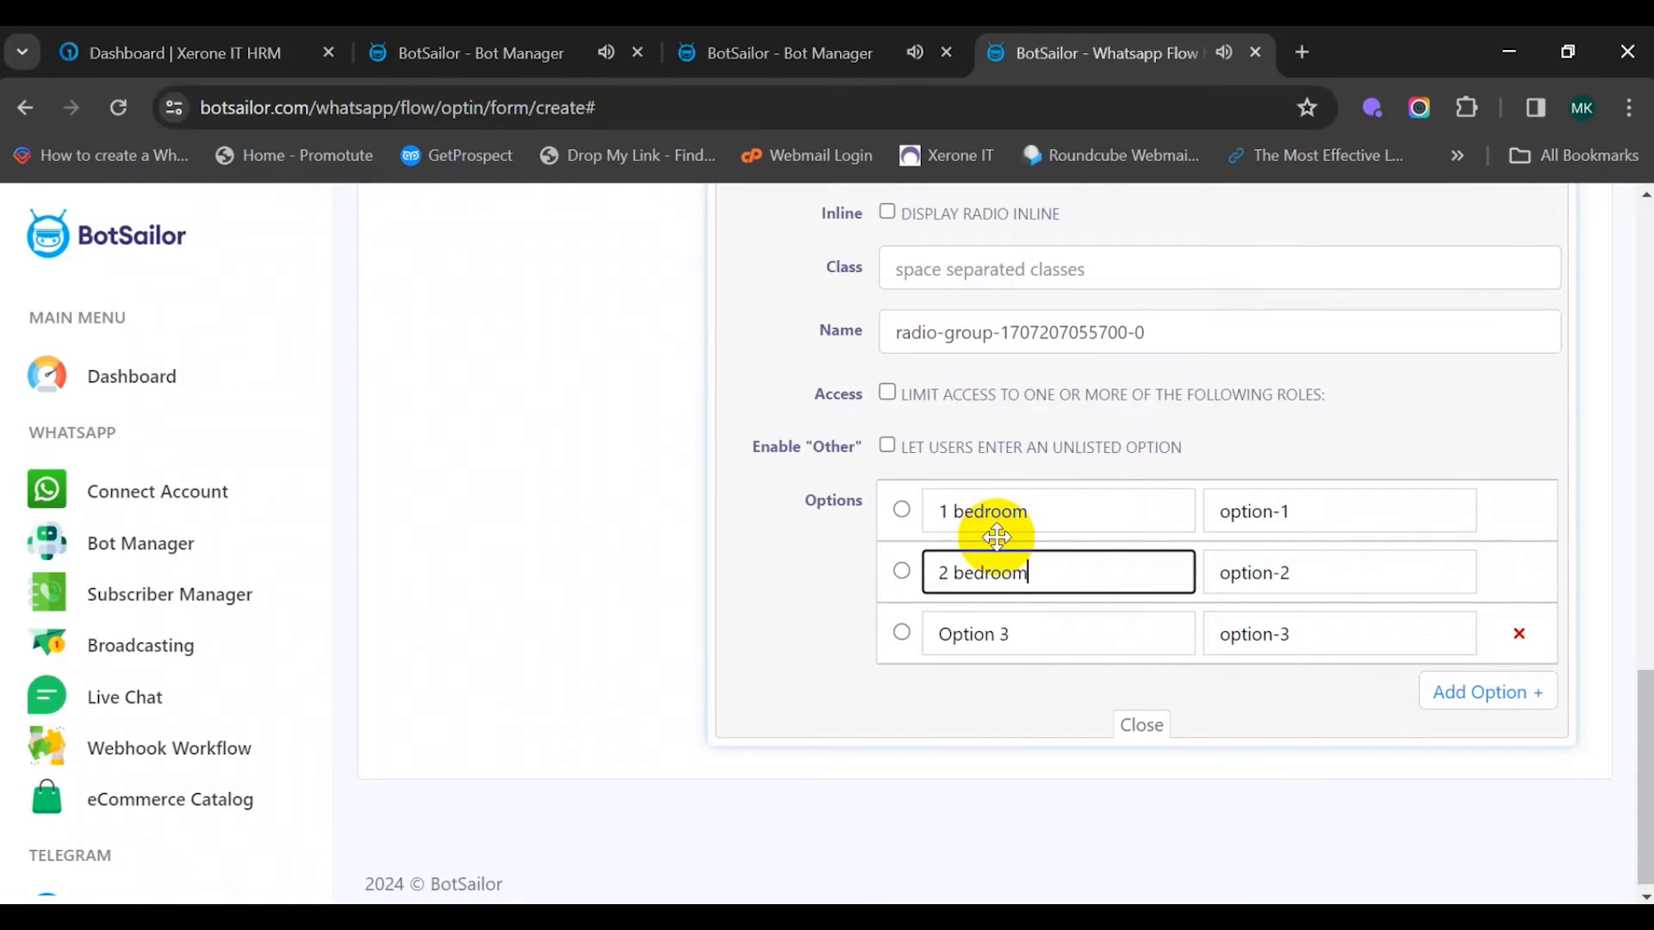
pyautogui.tripleClick(1002, 631)
pyautogui.write('3 bedroom')
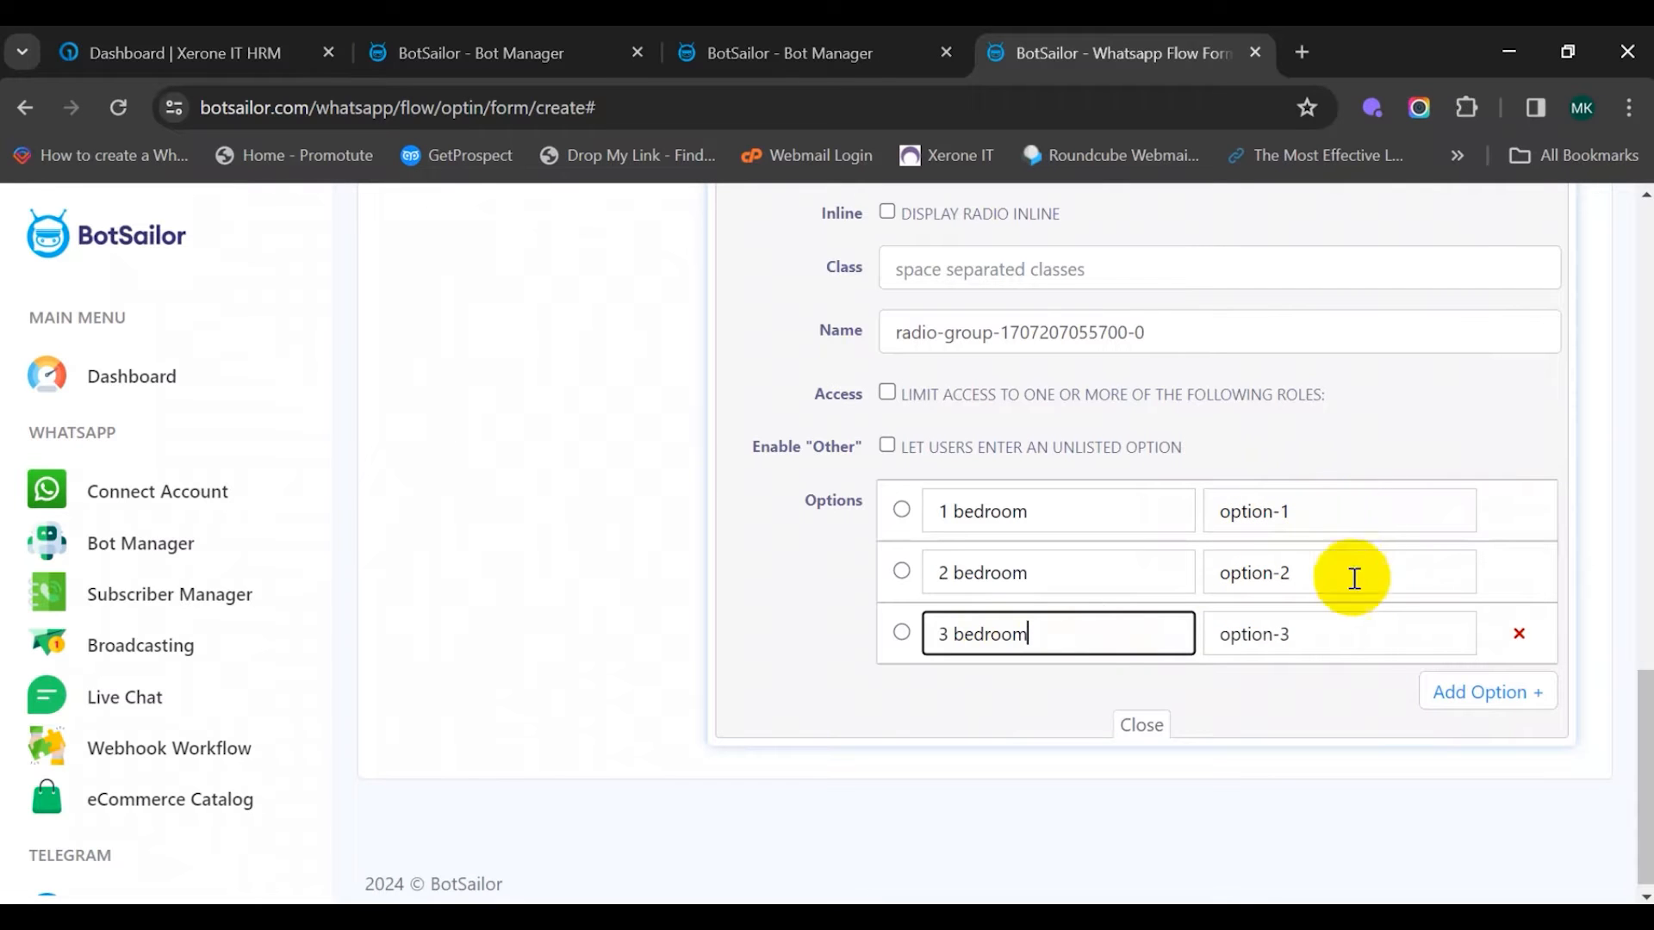
# Set the Bedrooms choice values to 1, 2 and 3
pyautogui.tripleClick(1290, 510)
pyautogui.write('1')
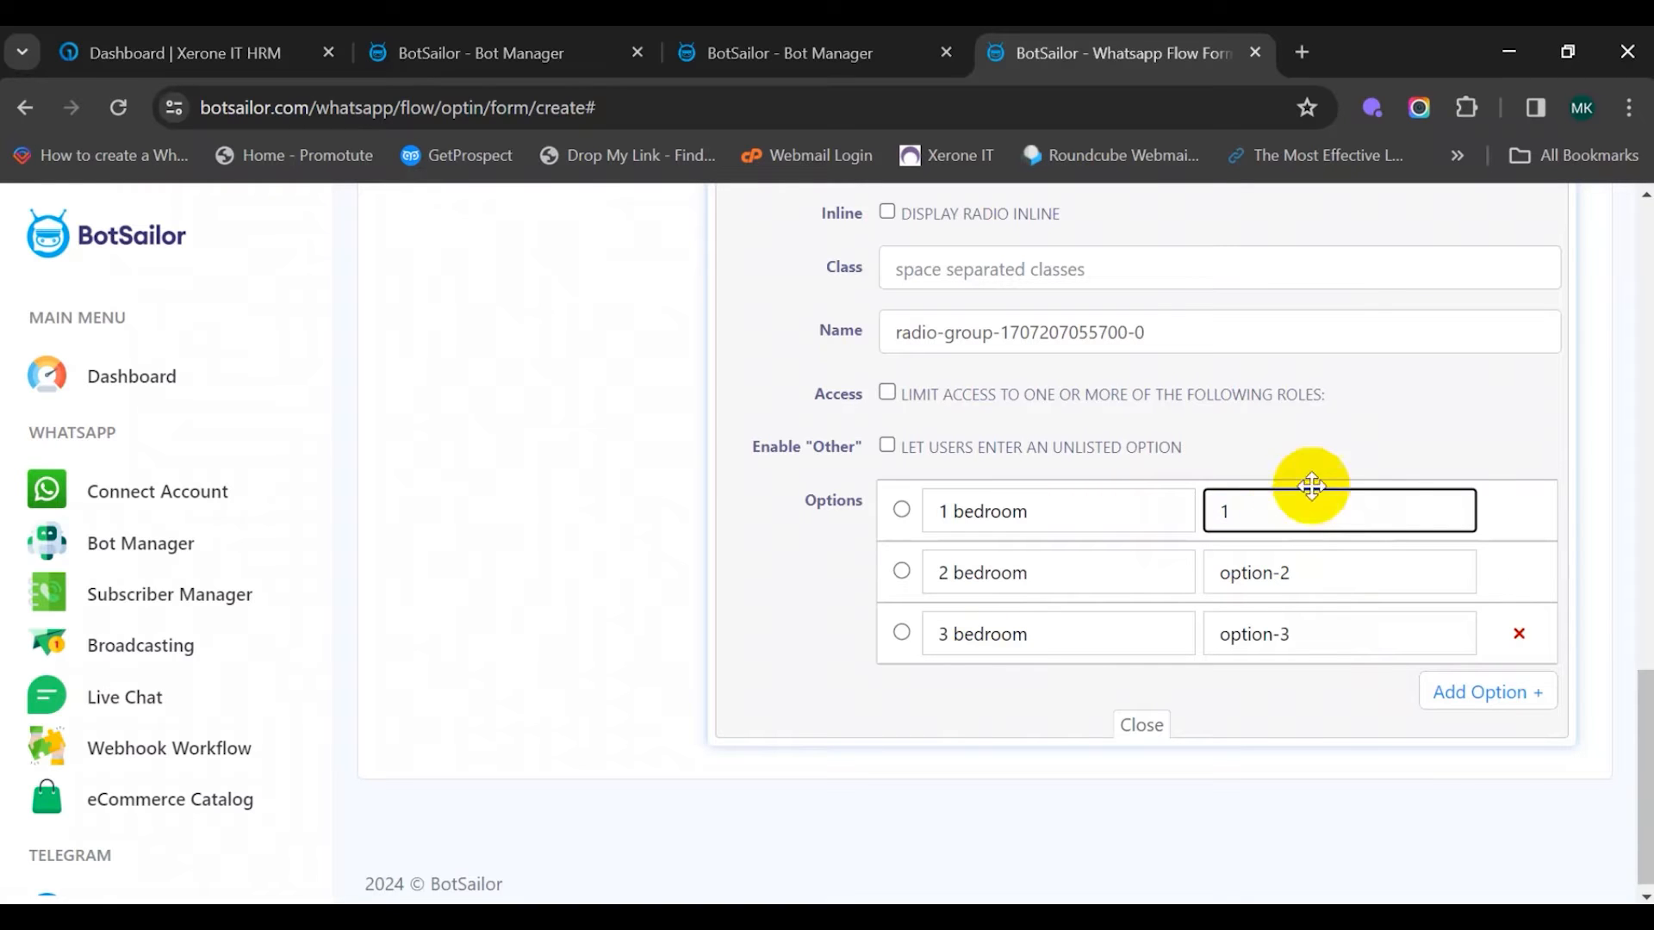
pyautogui.tripleClick(1335, 561)
pyautogui.write('2')
pyautogui.tripleClick(1335, 639)
pyautogui.write('2')
pyautogui.press('BackSpace')
pyautogui.write('3')
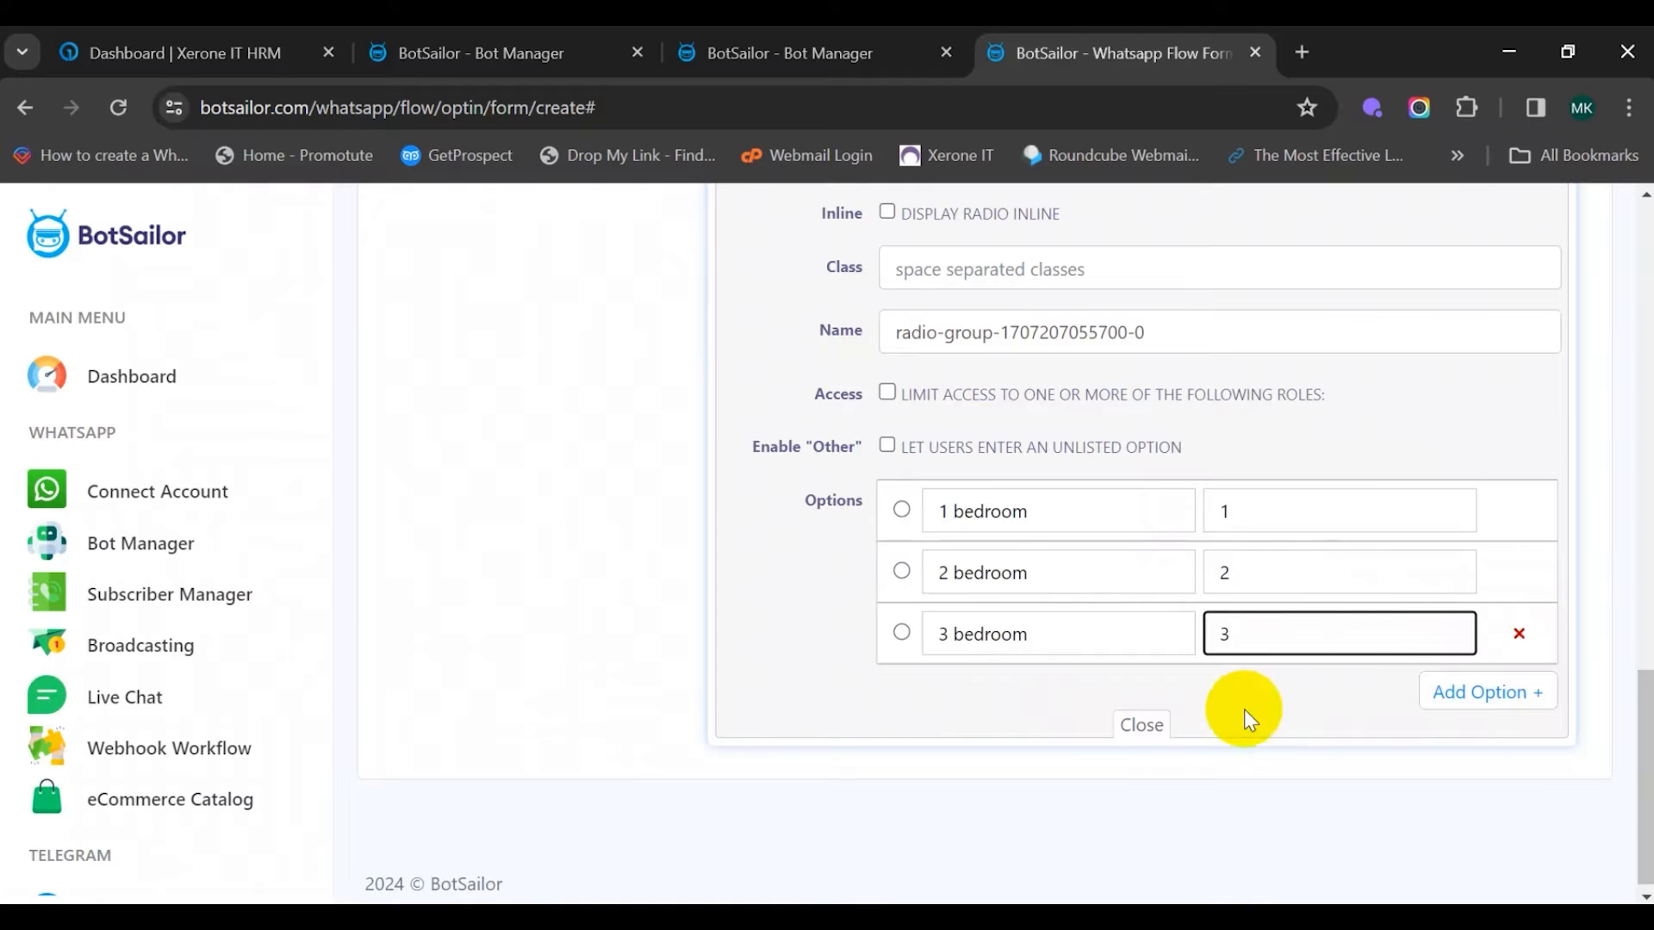
pyautogui.click(1141, 725)
# Add a required 'Washrooms' radio group with help text 'How many washrooms you need'
pyautogui.scroll(3, 896, 650)
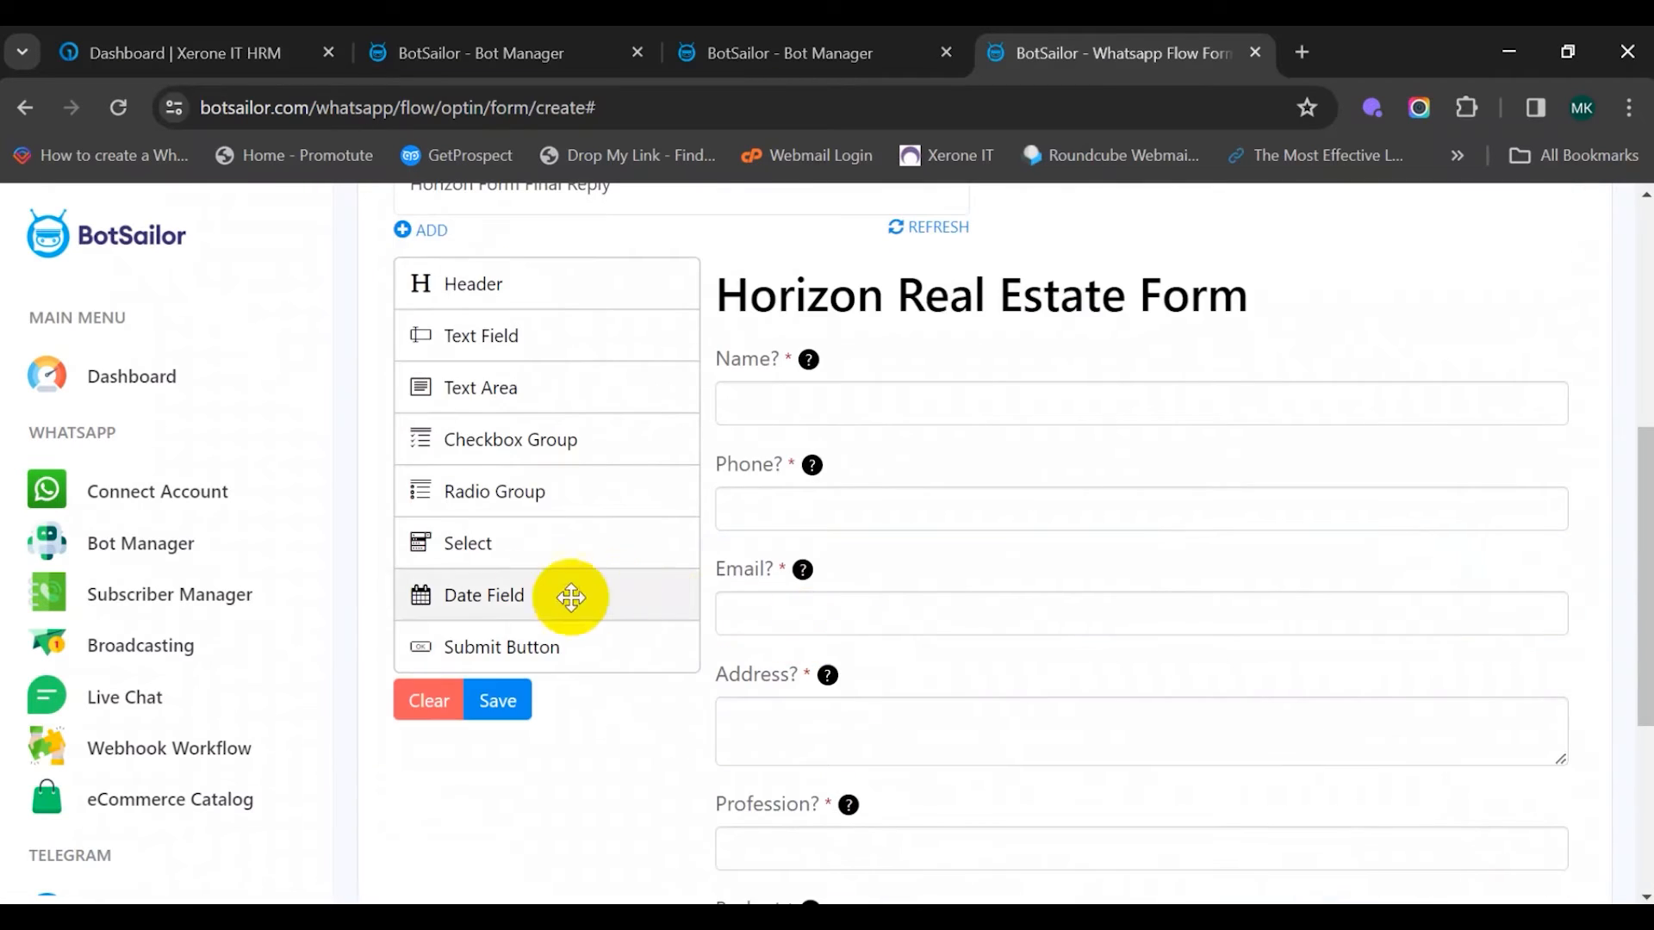
pyautogui.moveTo(555, 494); pyautogui.dragTo(918, 766)
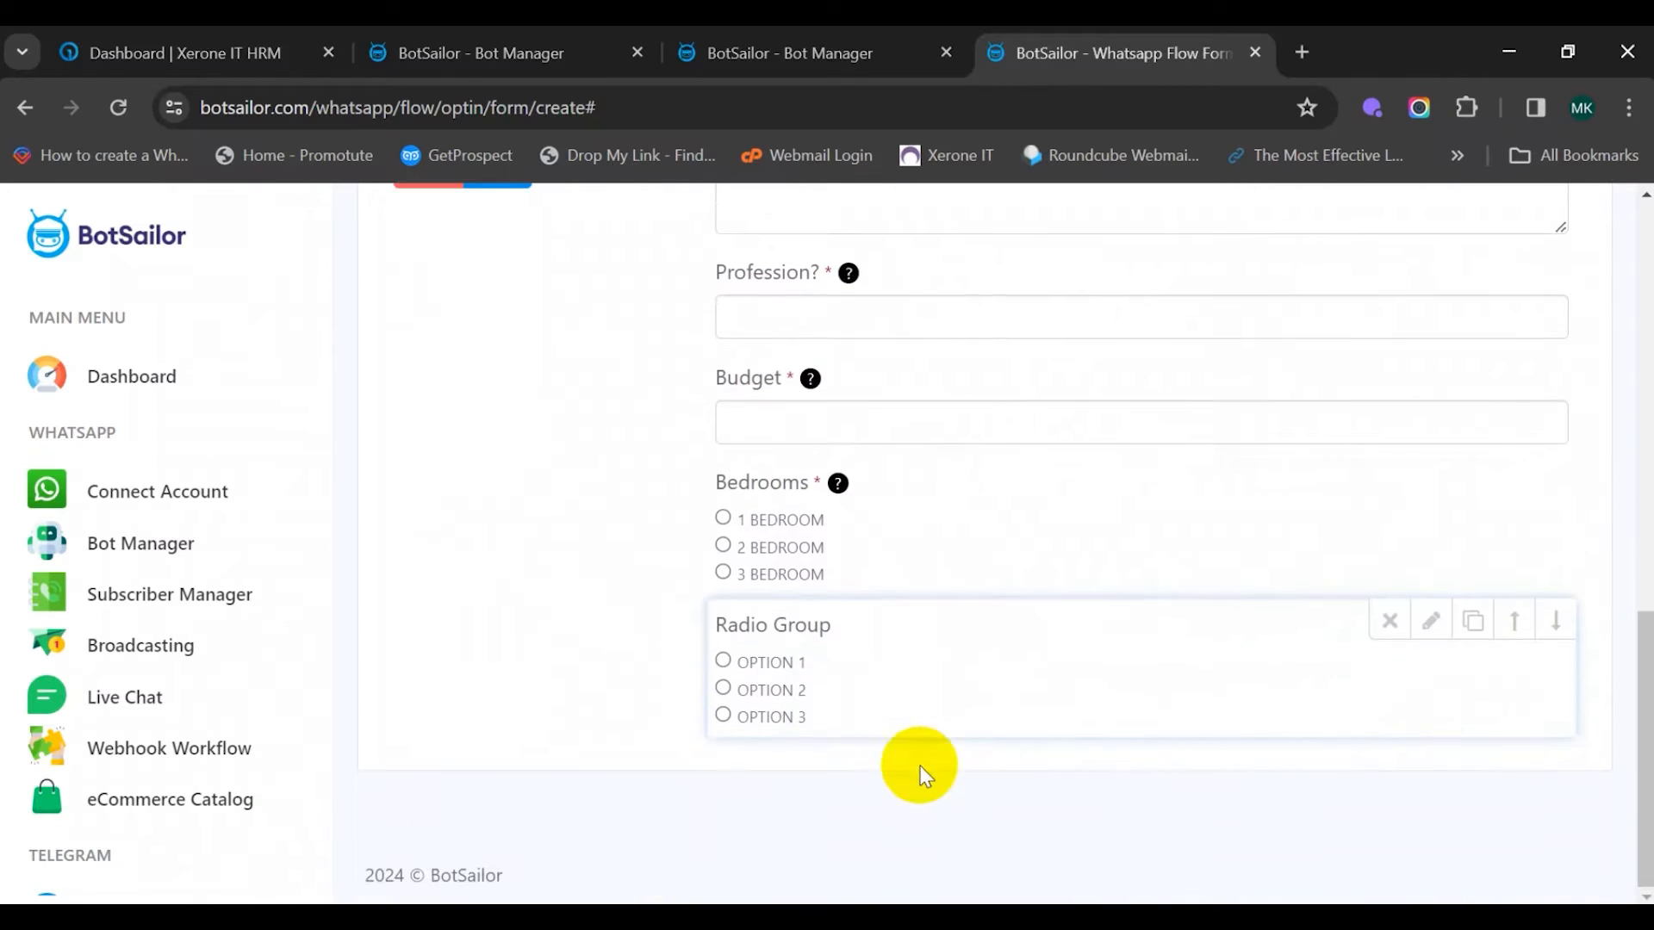
pyautogui.click(906, 632)
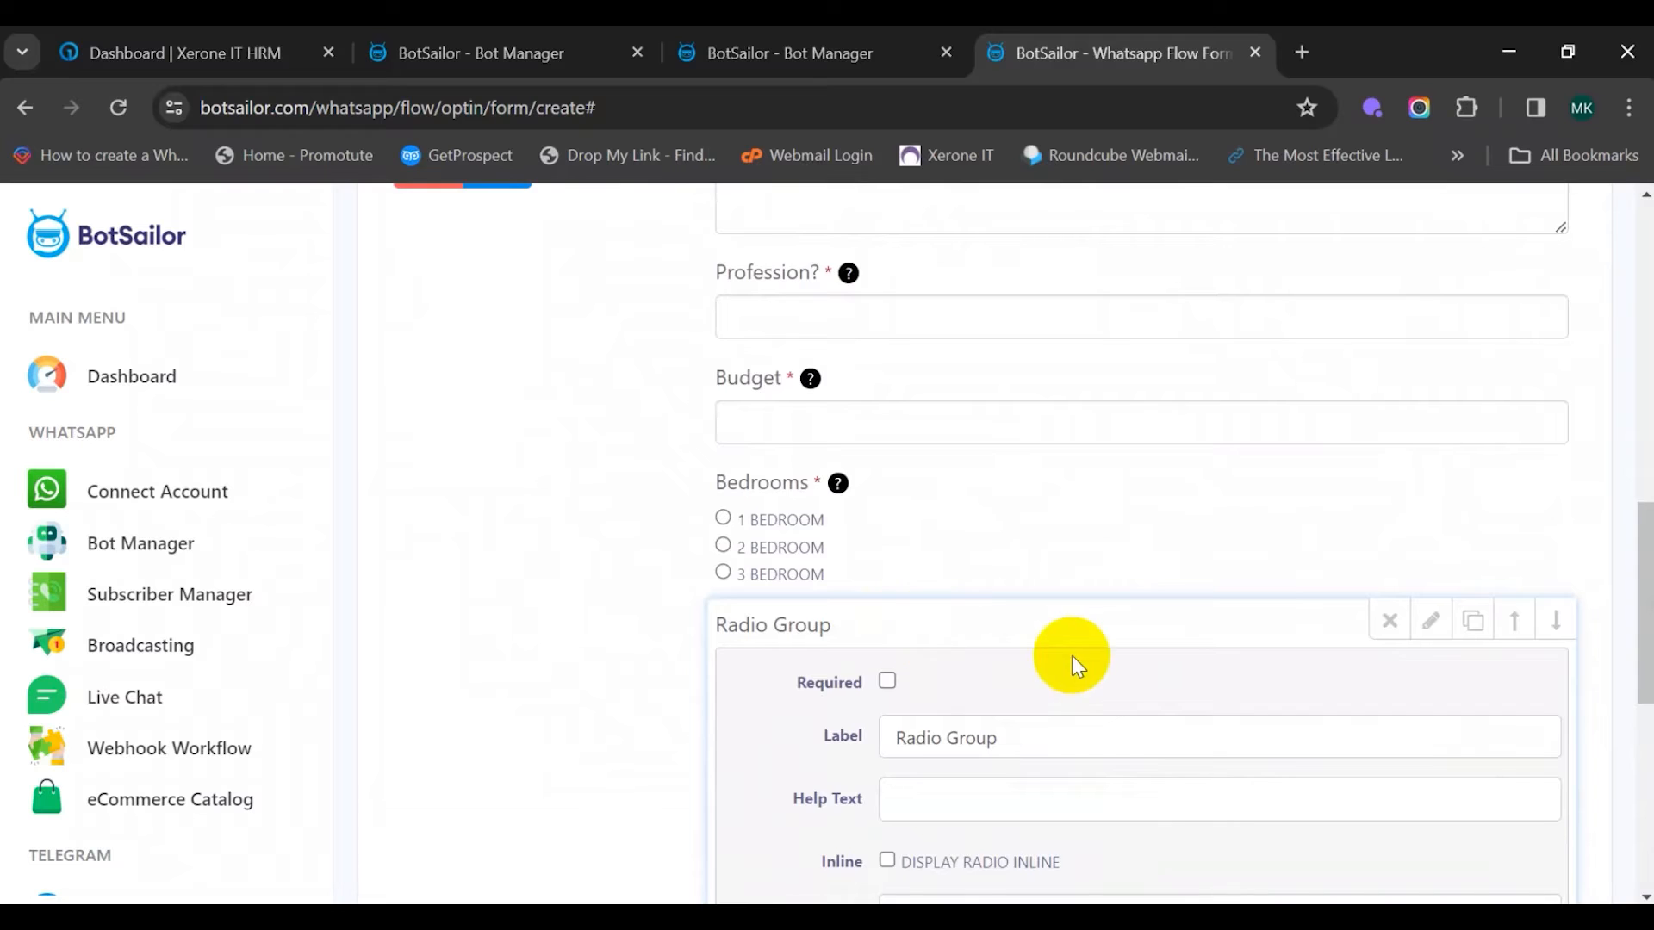
pyautogui.scroll(-2, 948, 629)
pyautogui.click(887, 551)
pyautogui.tripleClick(957, 591)
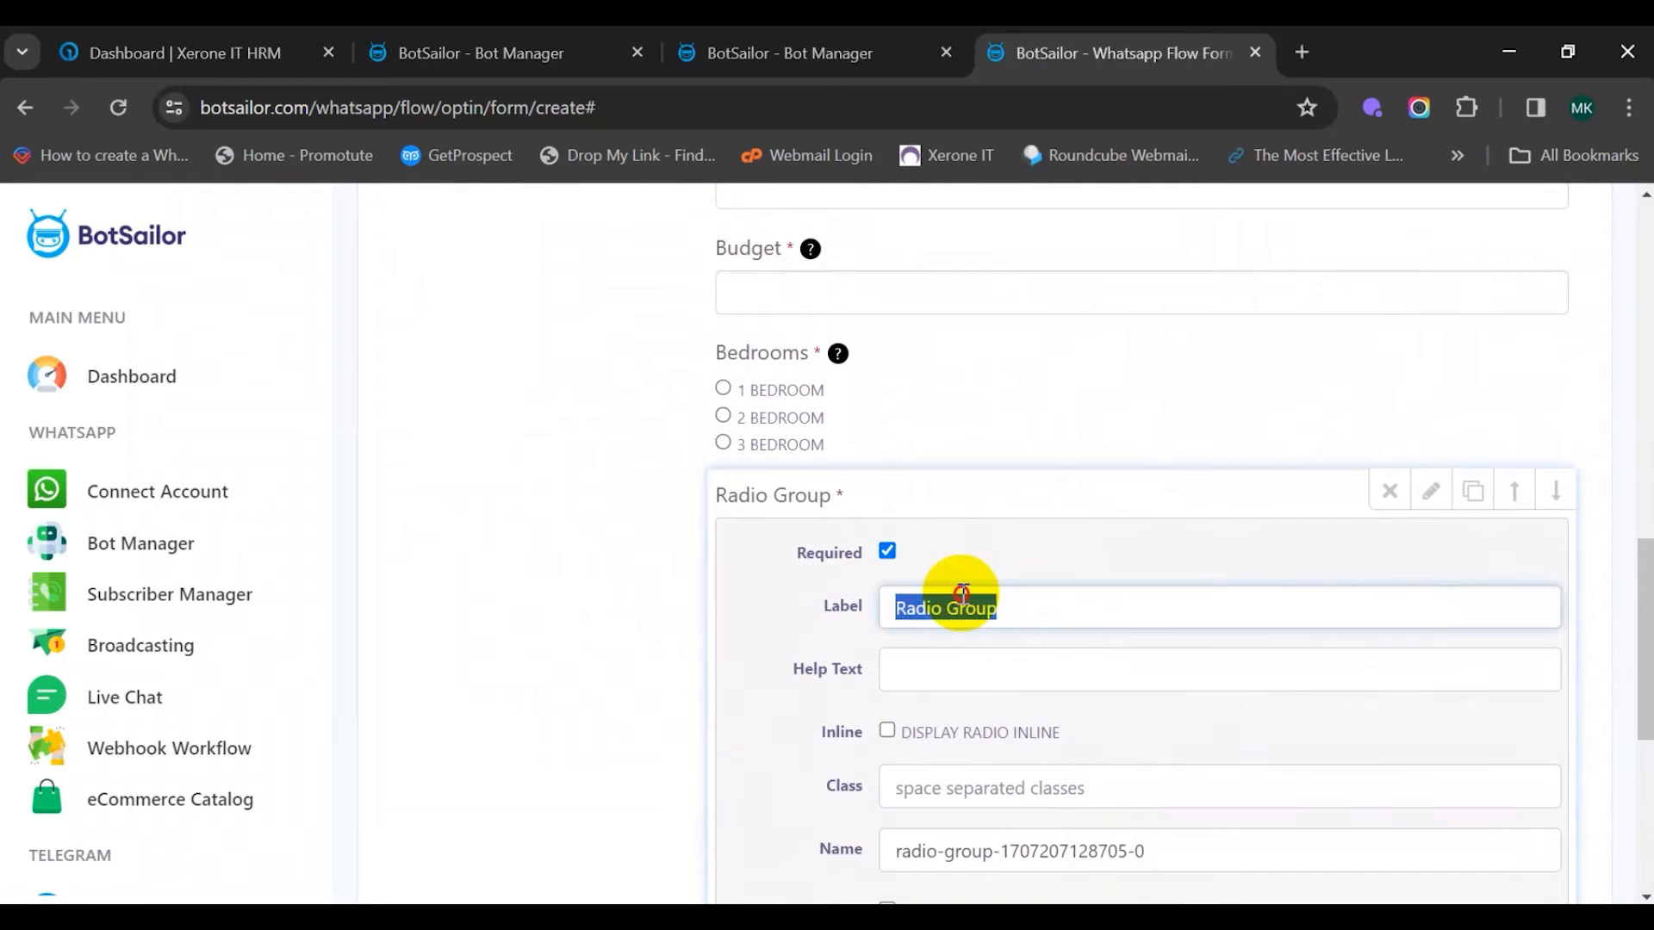
pyautogui.write('Washrooms')
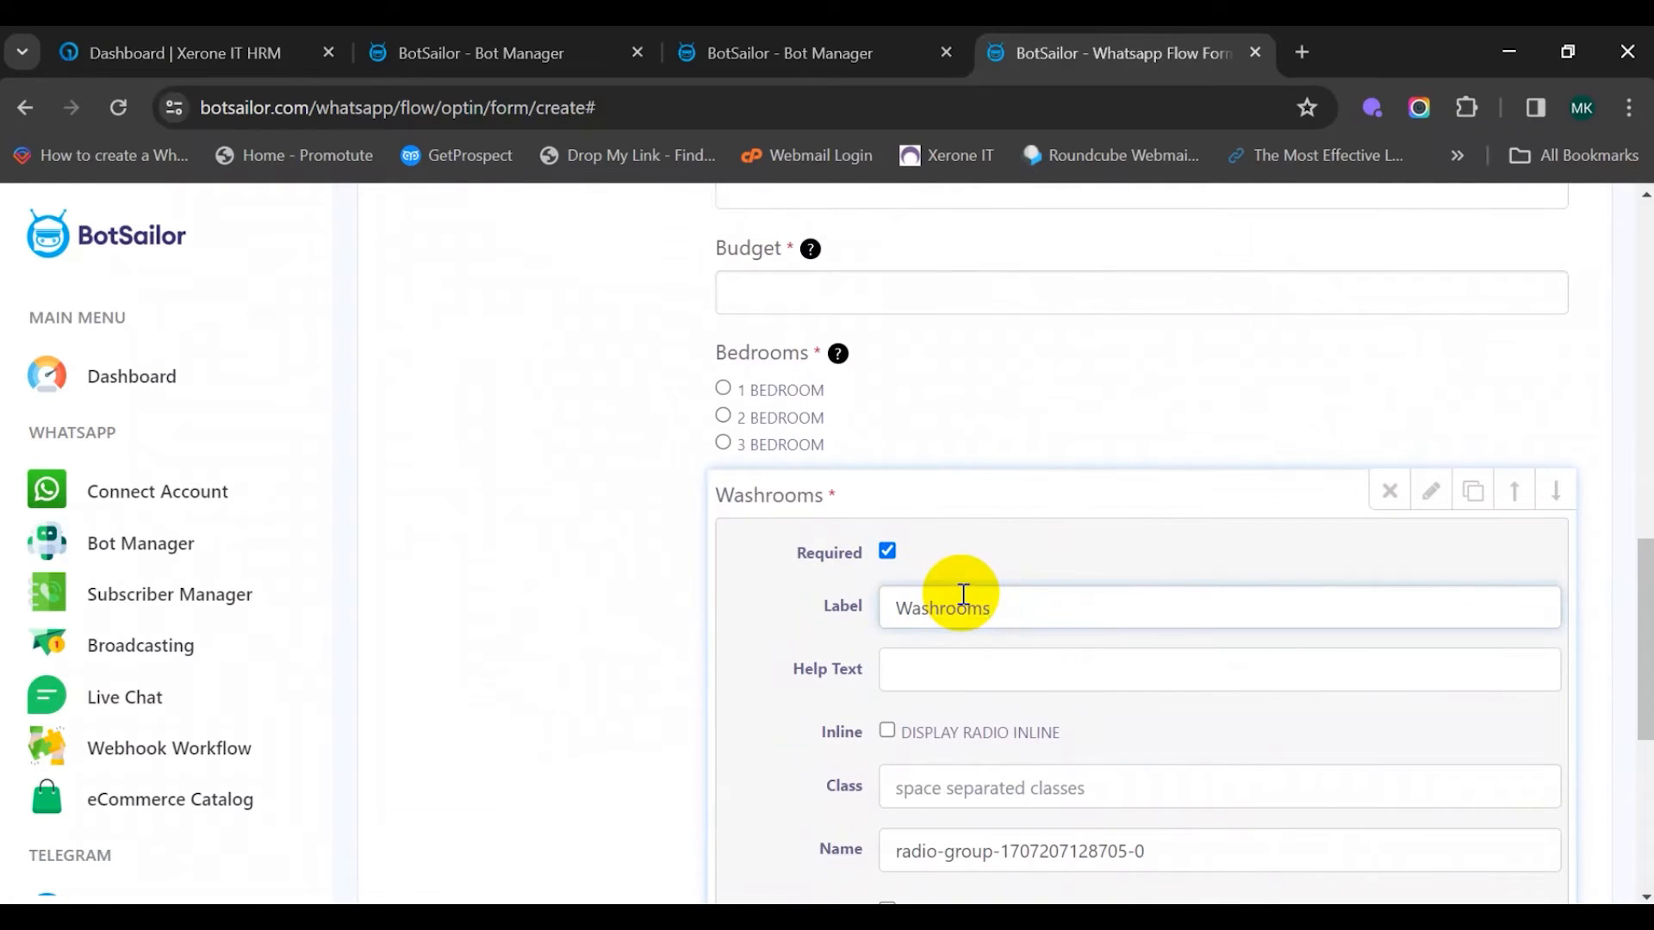
pyautogui.scroll(-2, 960, 603)
pyautogui.click(926, 537)
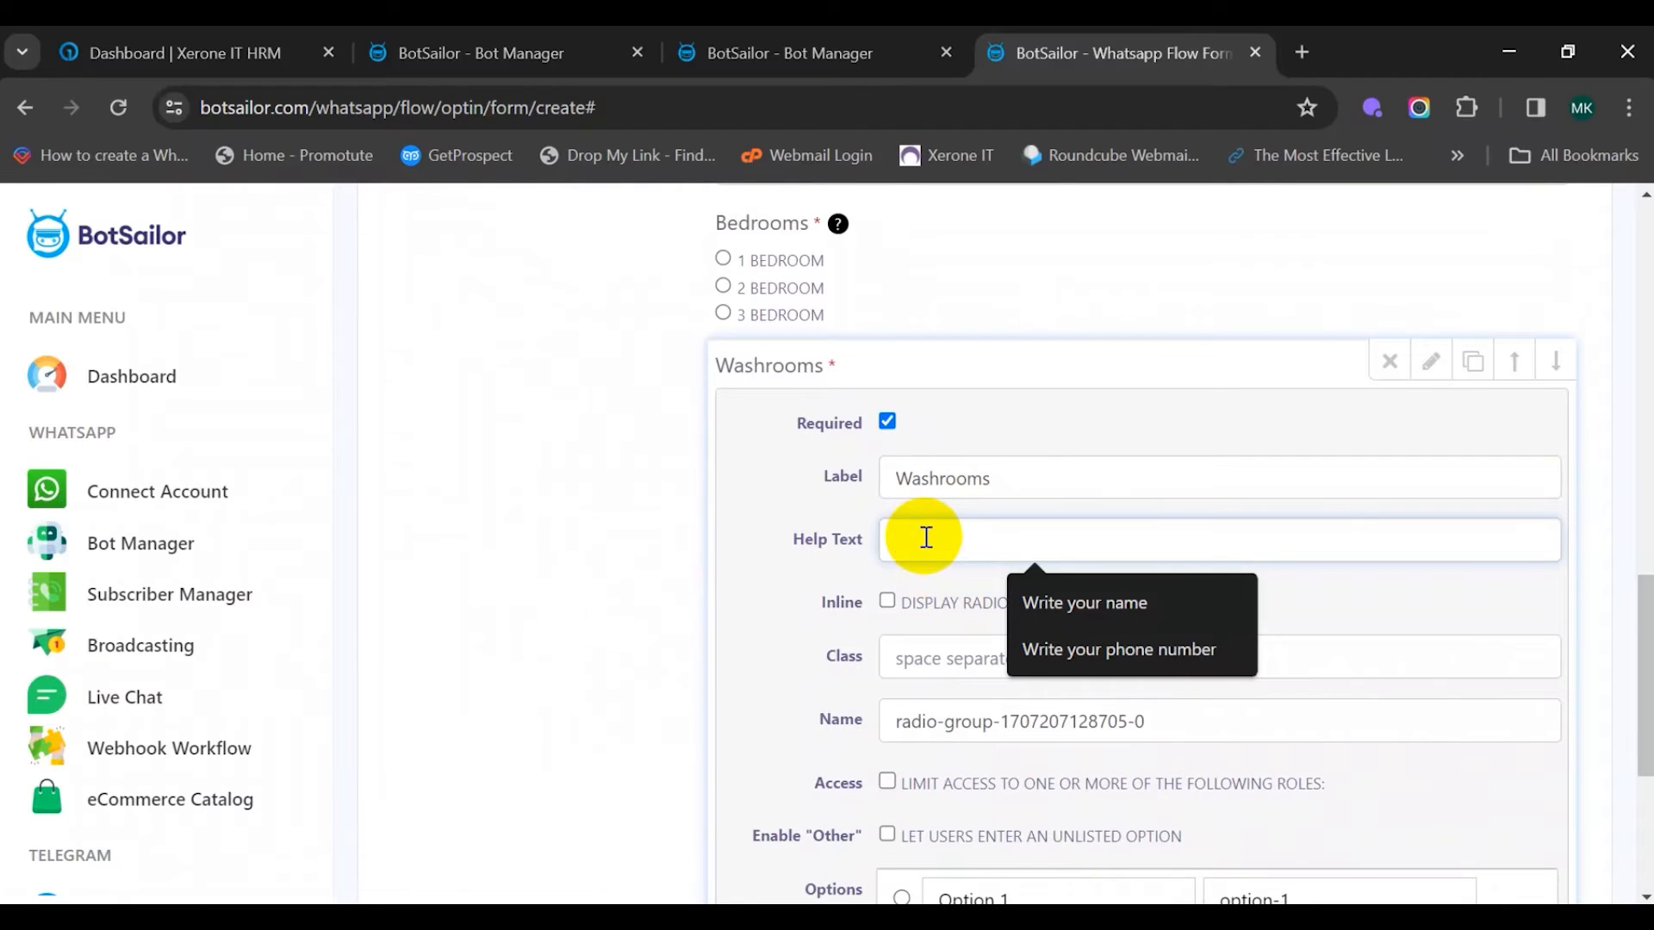
pyautogui.write('How many washrooms you need?')
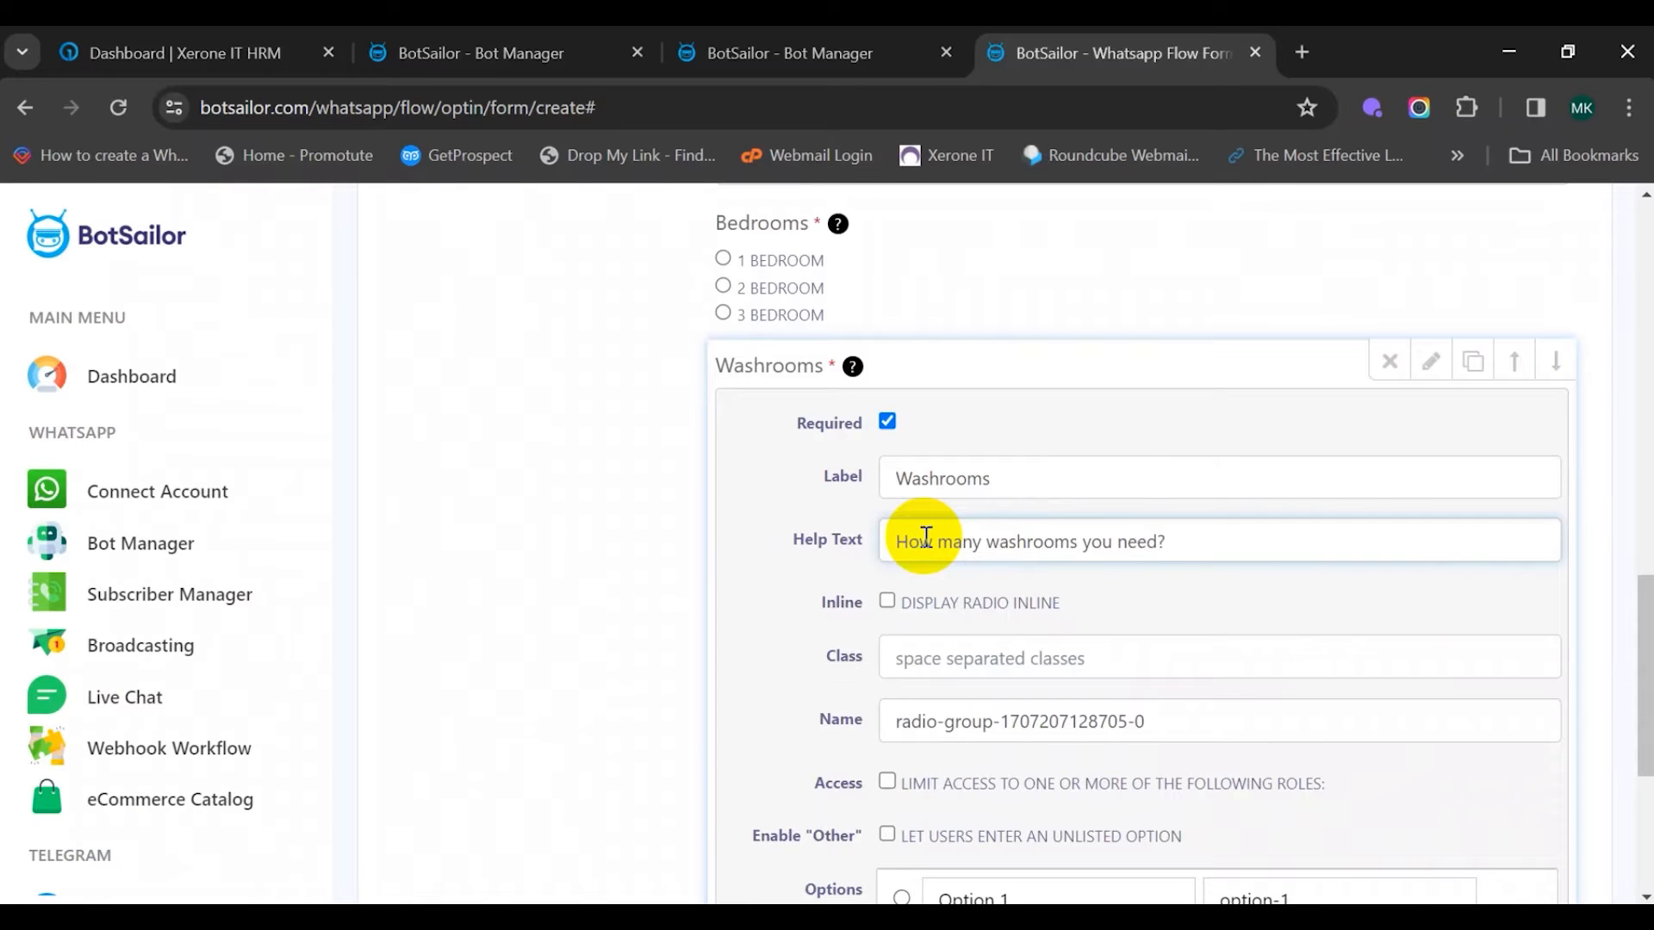
pyautogui.scroll(-5, 926, 536)
# Rename the Washrooms choices to 1, 2 and 3 washroom
pyautogui.click(1034, 507)
pyautogui.hotkey('ctrl', 'a')
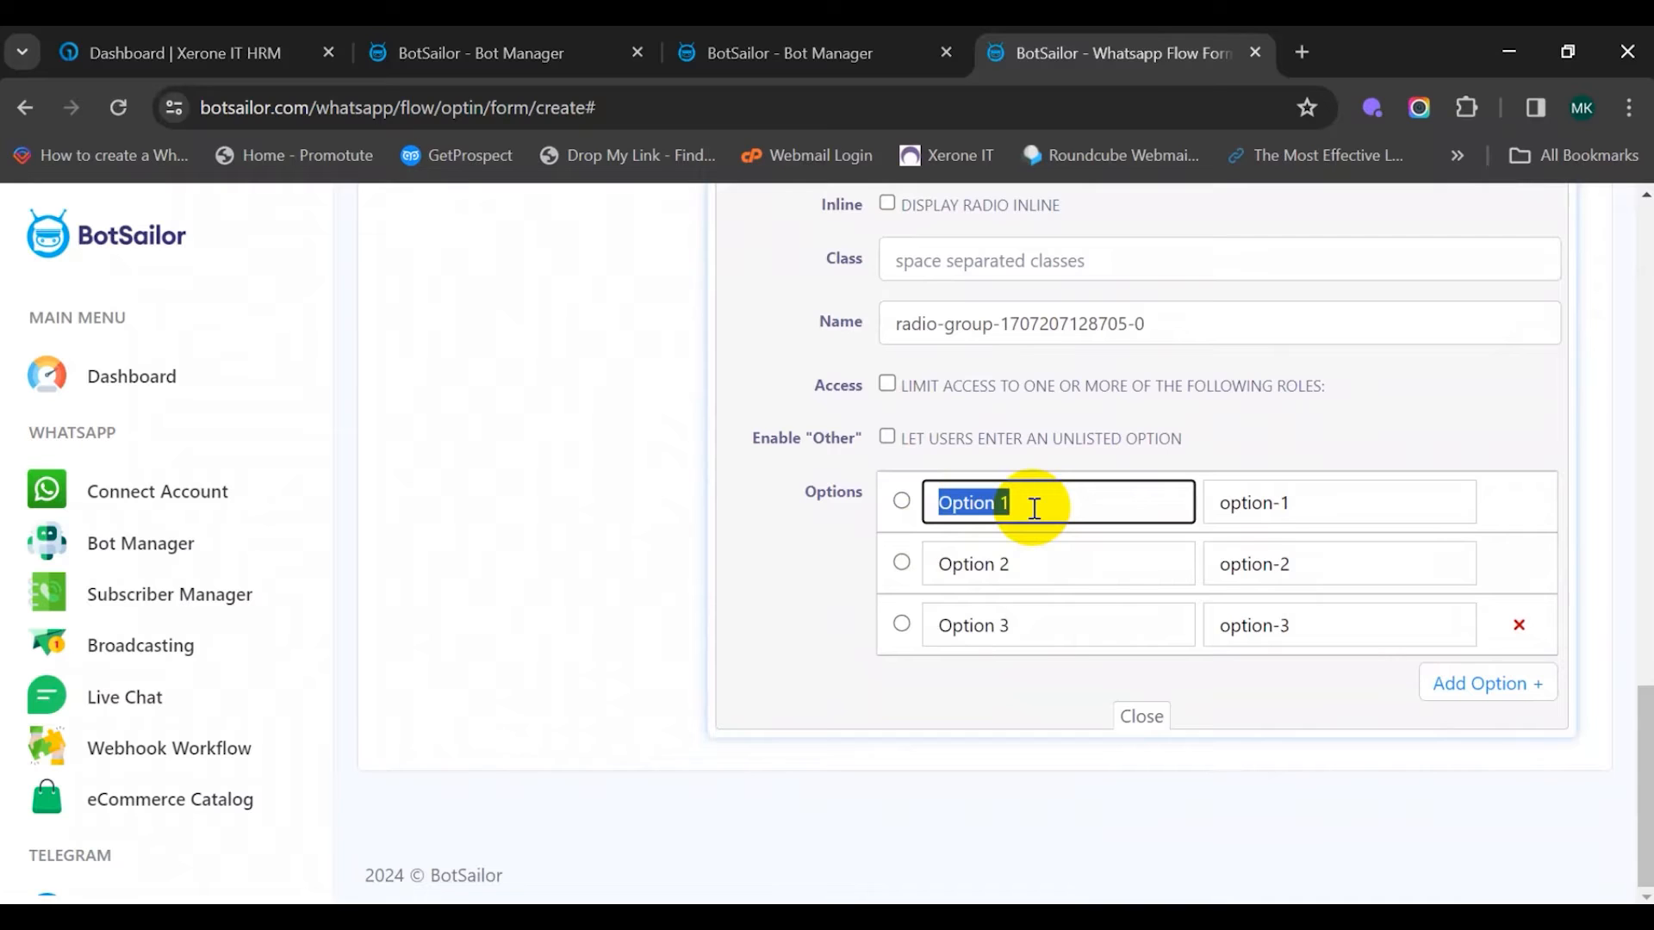
pyautogui.write('1 washroom')
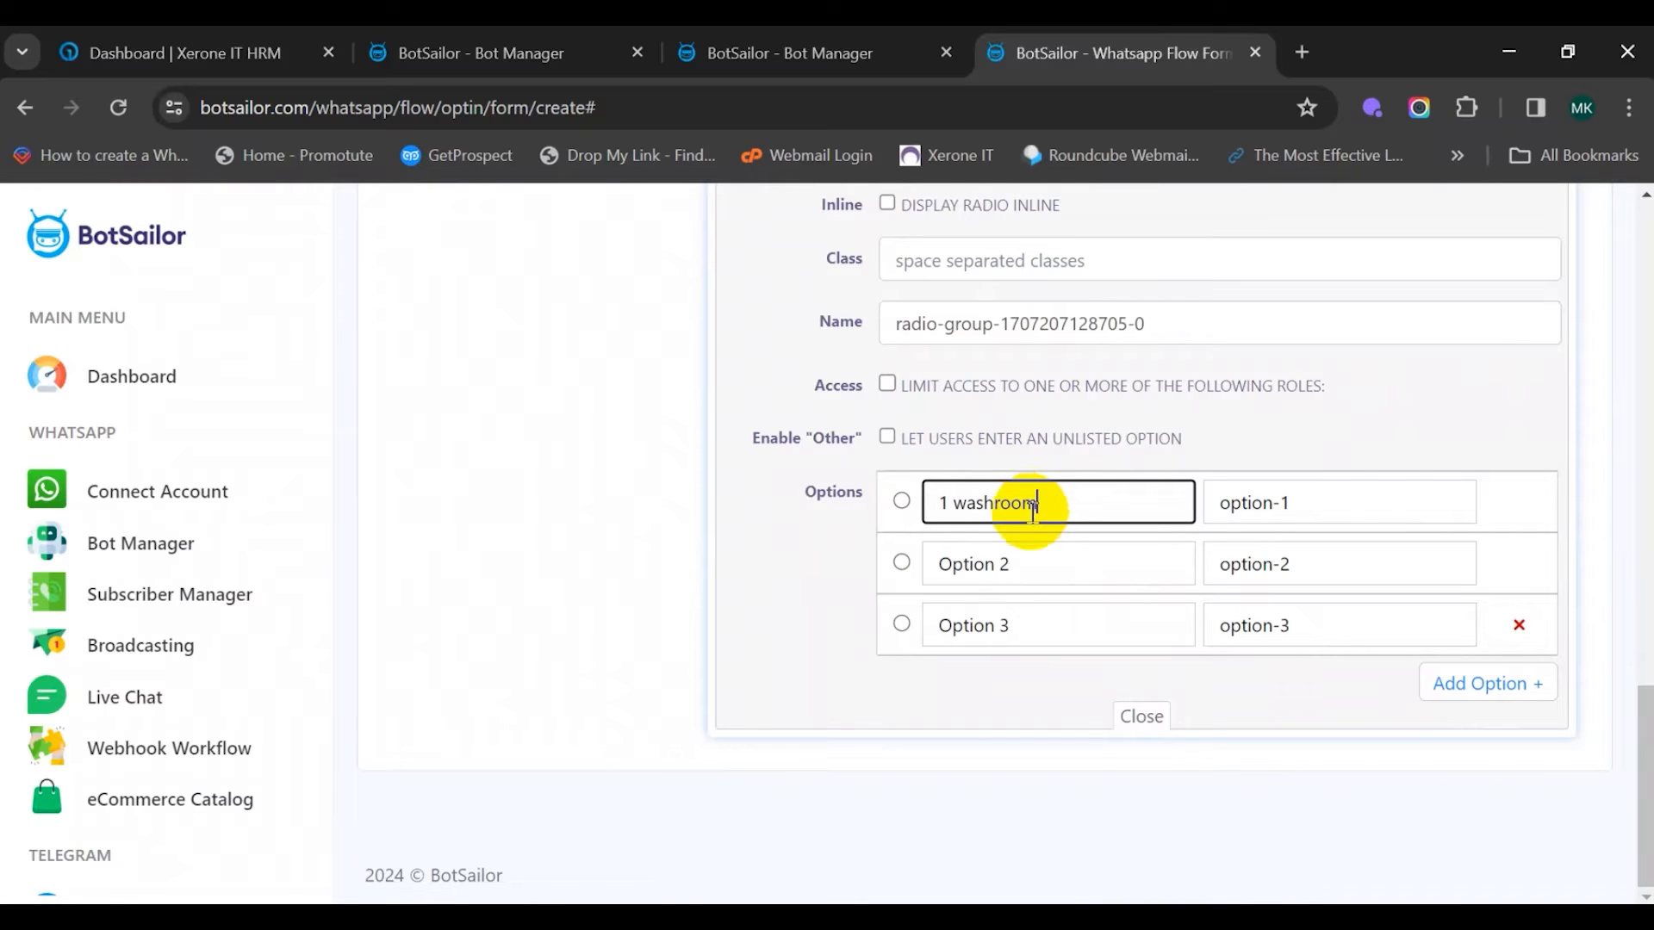
pyautogui.click(1015, 560)
pyautogui.hotkey('ctrl', 'a')
pyautogui.write('2 wash')
pyautogui.click(1008, 618)
pyautogui.hotkey('ctrl', 'a')
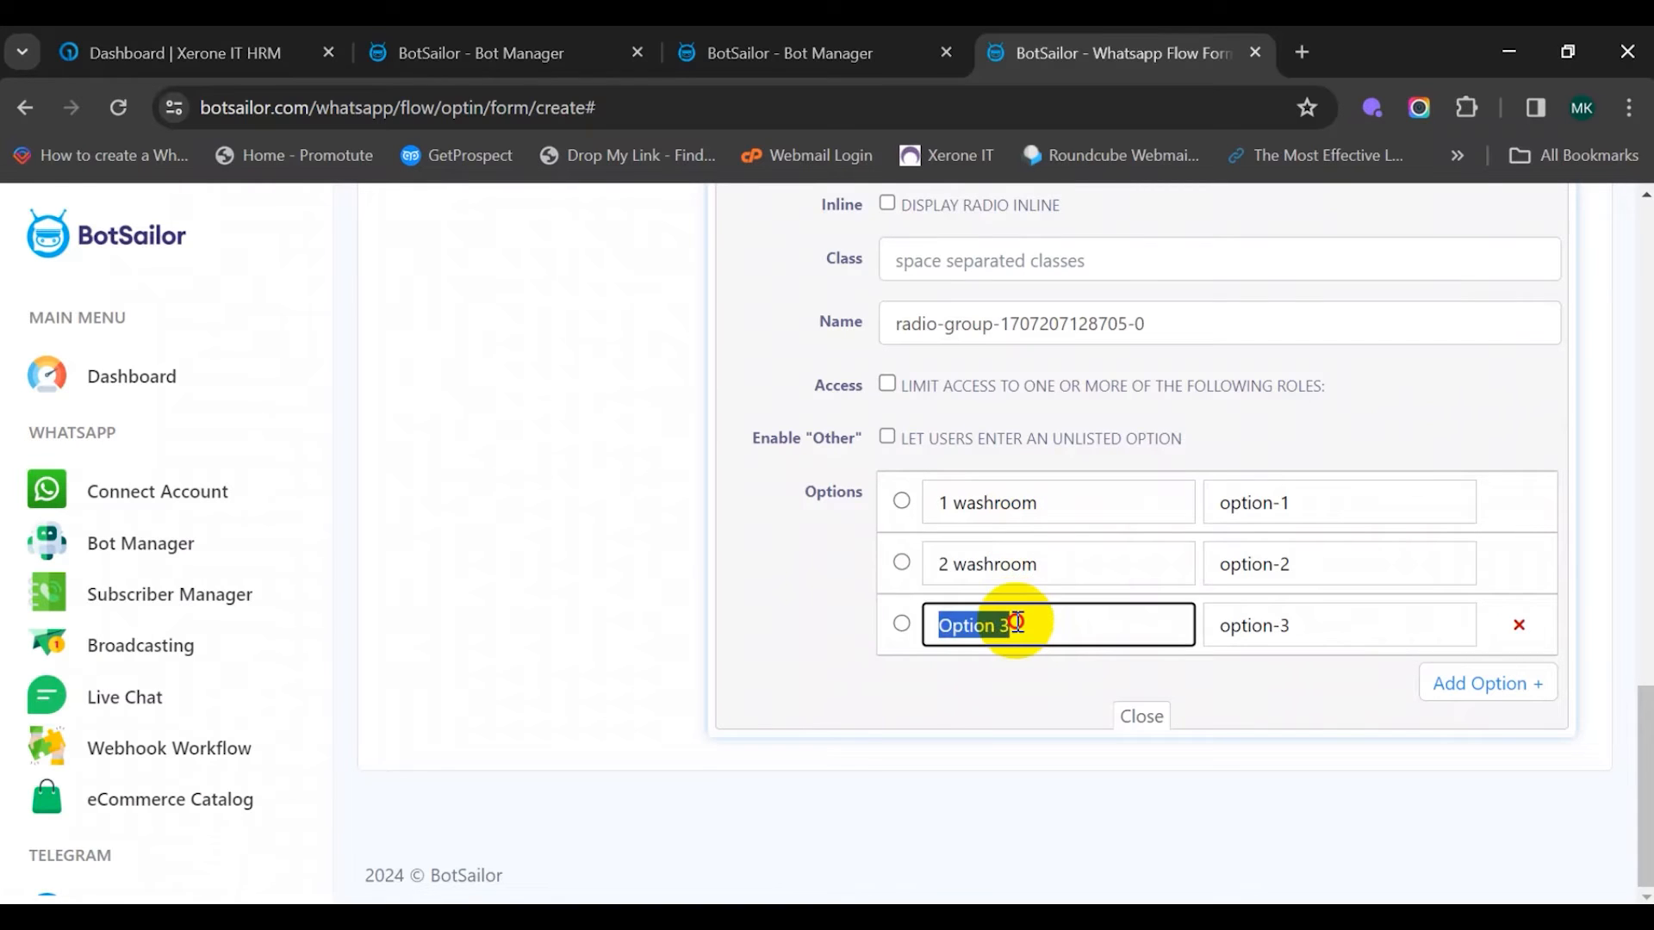
pyautogui.write('3 washr')
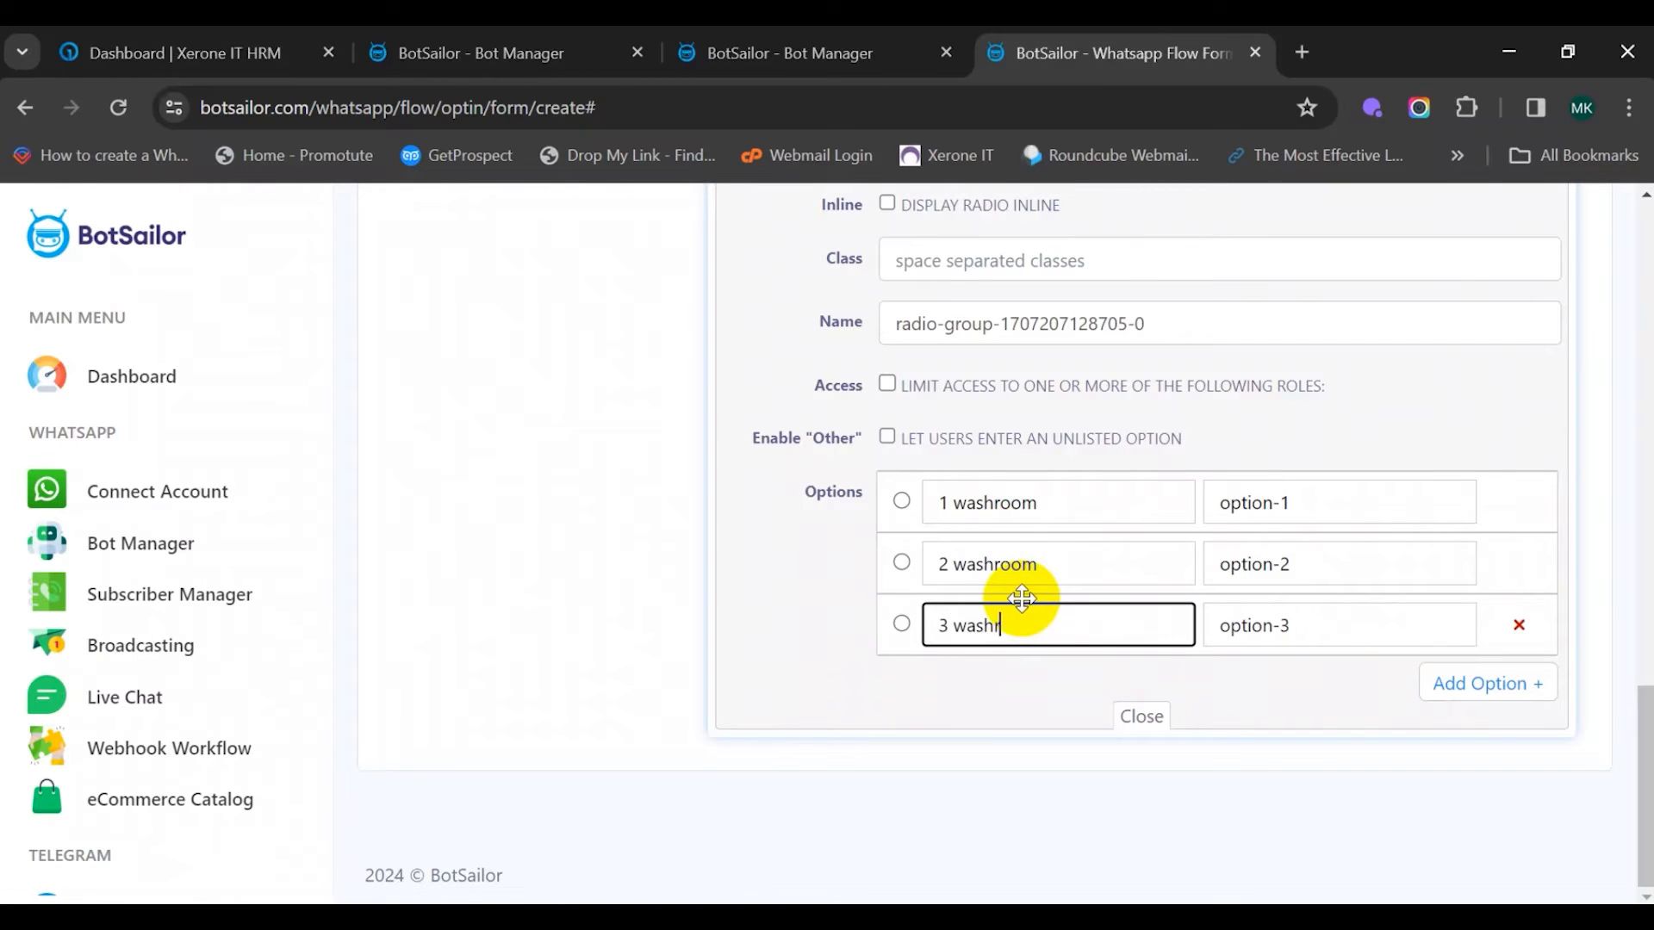
# Set the Washrooms choice values to 1, 2 and 3
pyautogui.click(1294, 504)
pyautogui.hotkey('ctrl', 'a')
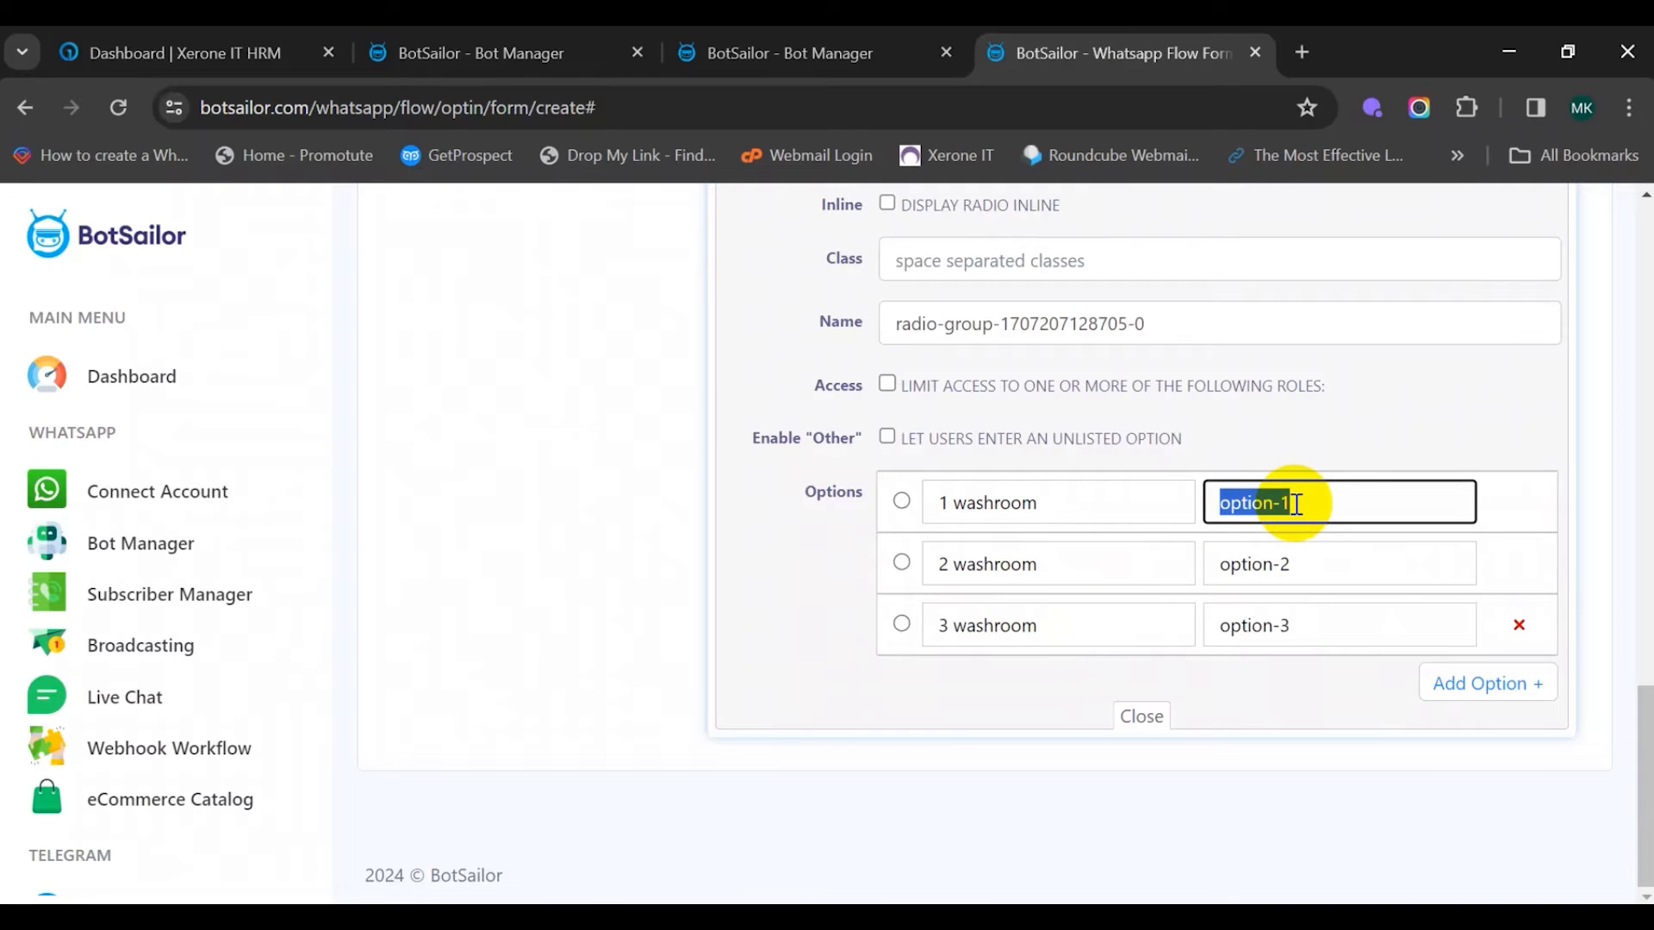
pyautogui.write('1')
pyautogui.click(1310, 557)
pyautogui.hotkey('ctrl', 'a')
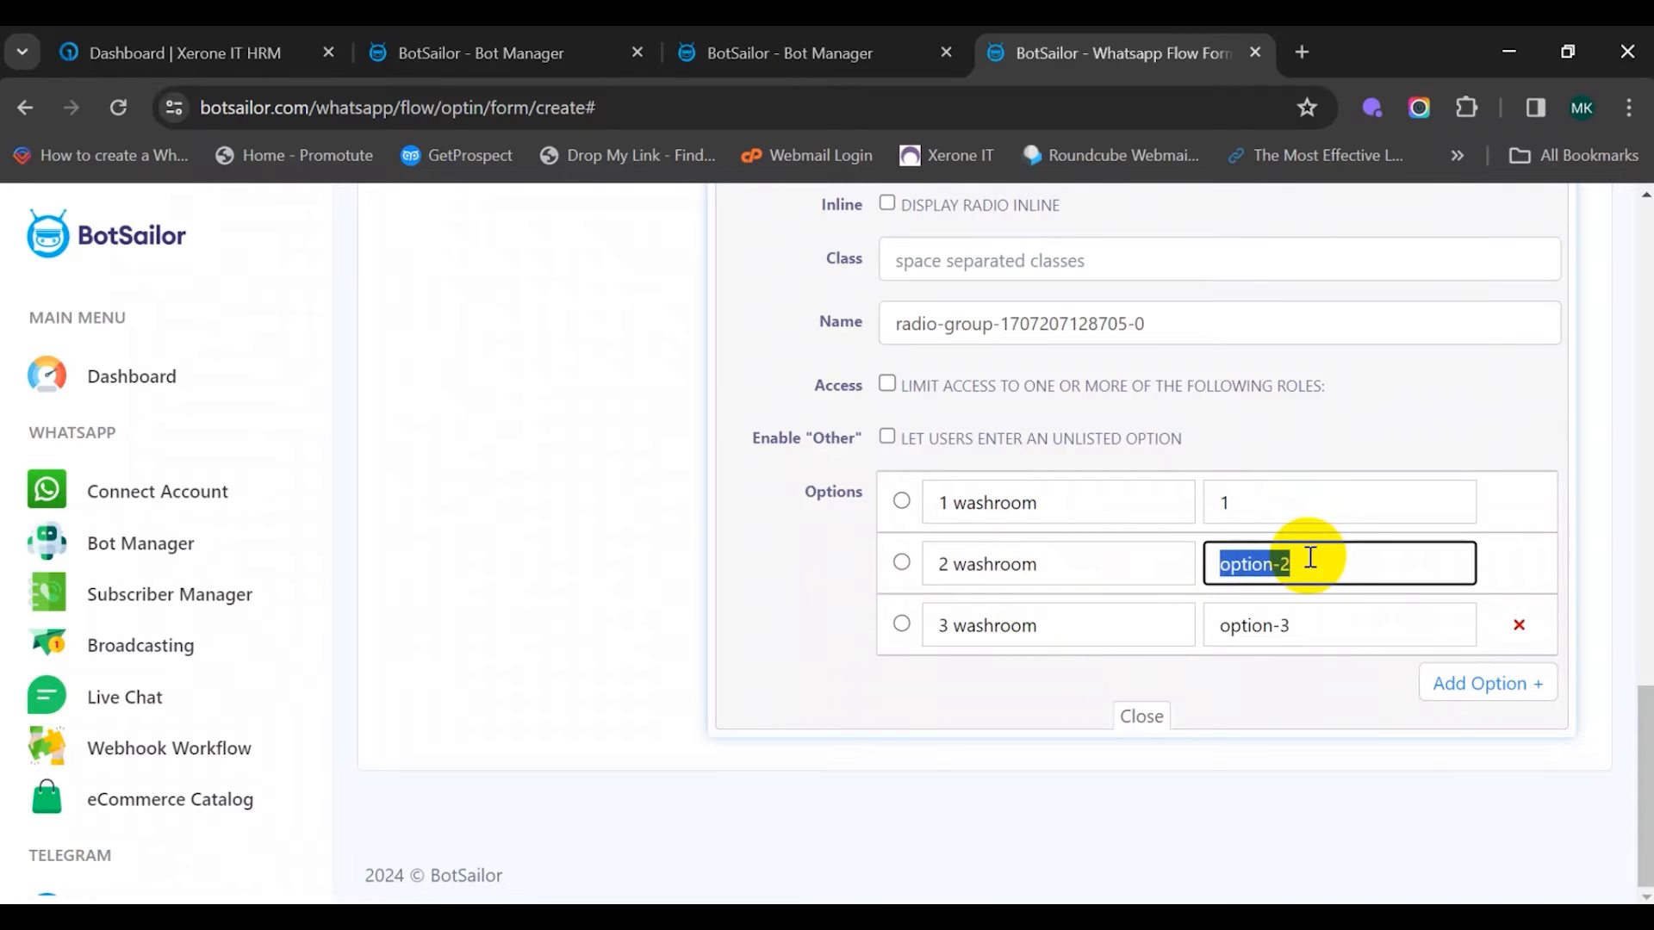
pyautogui.write('2')
pyautogui.click(1320, 627)
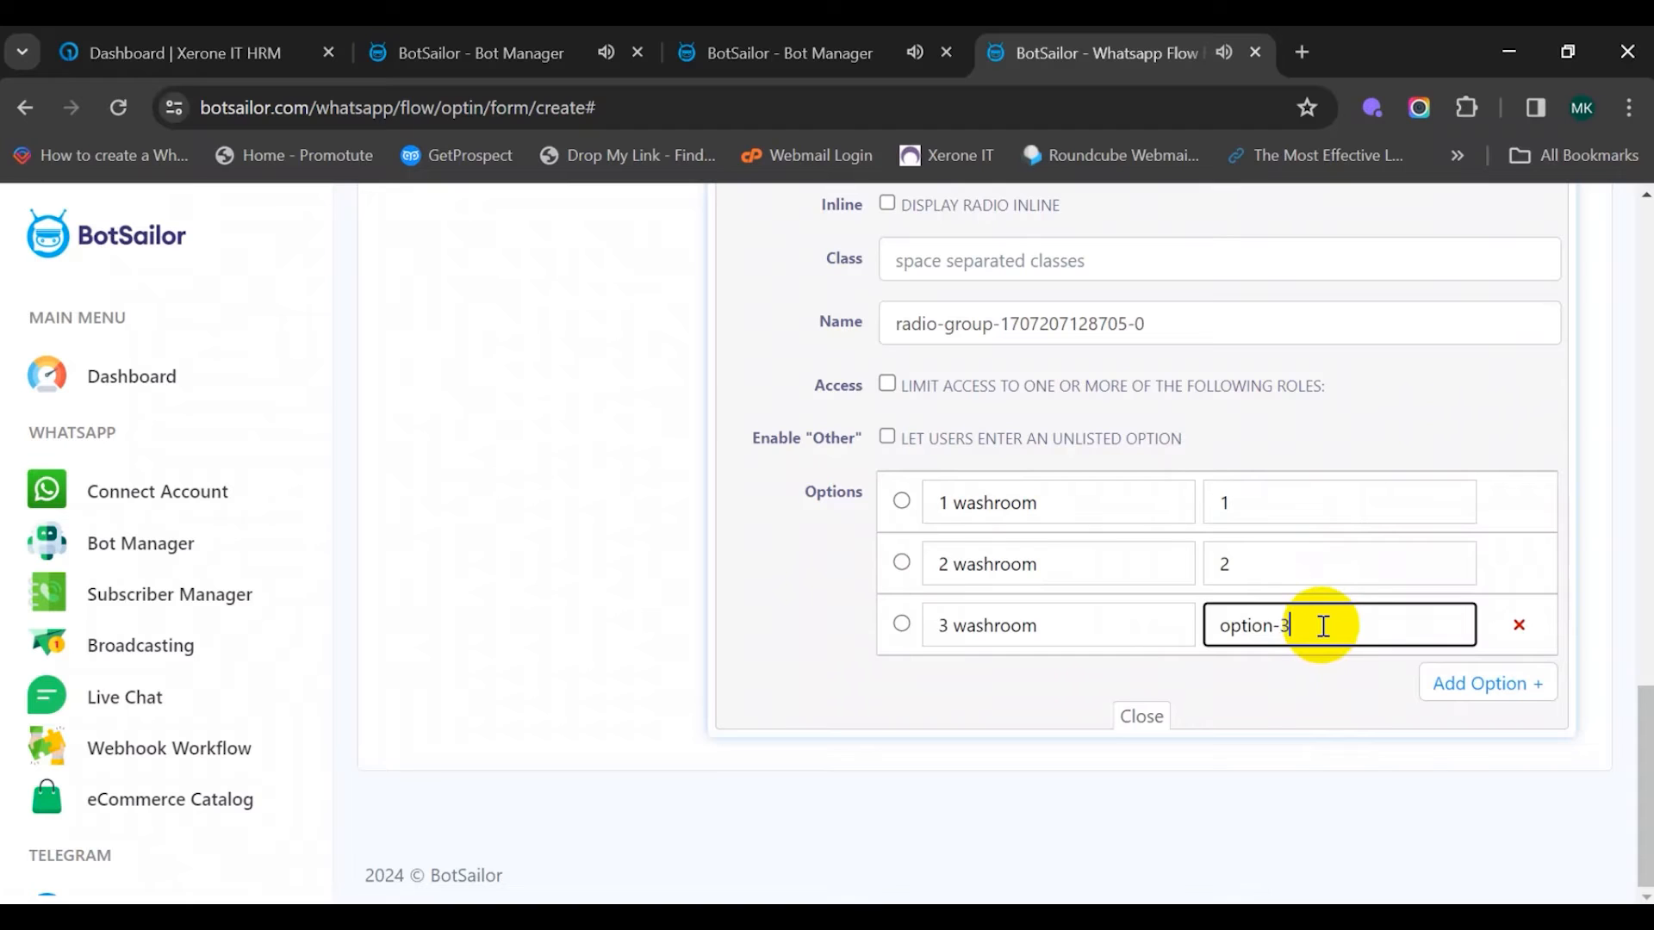
pyautogui.tripleClick(1323, 627)
pyautogui.write('3')
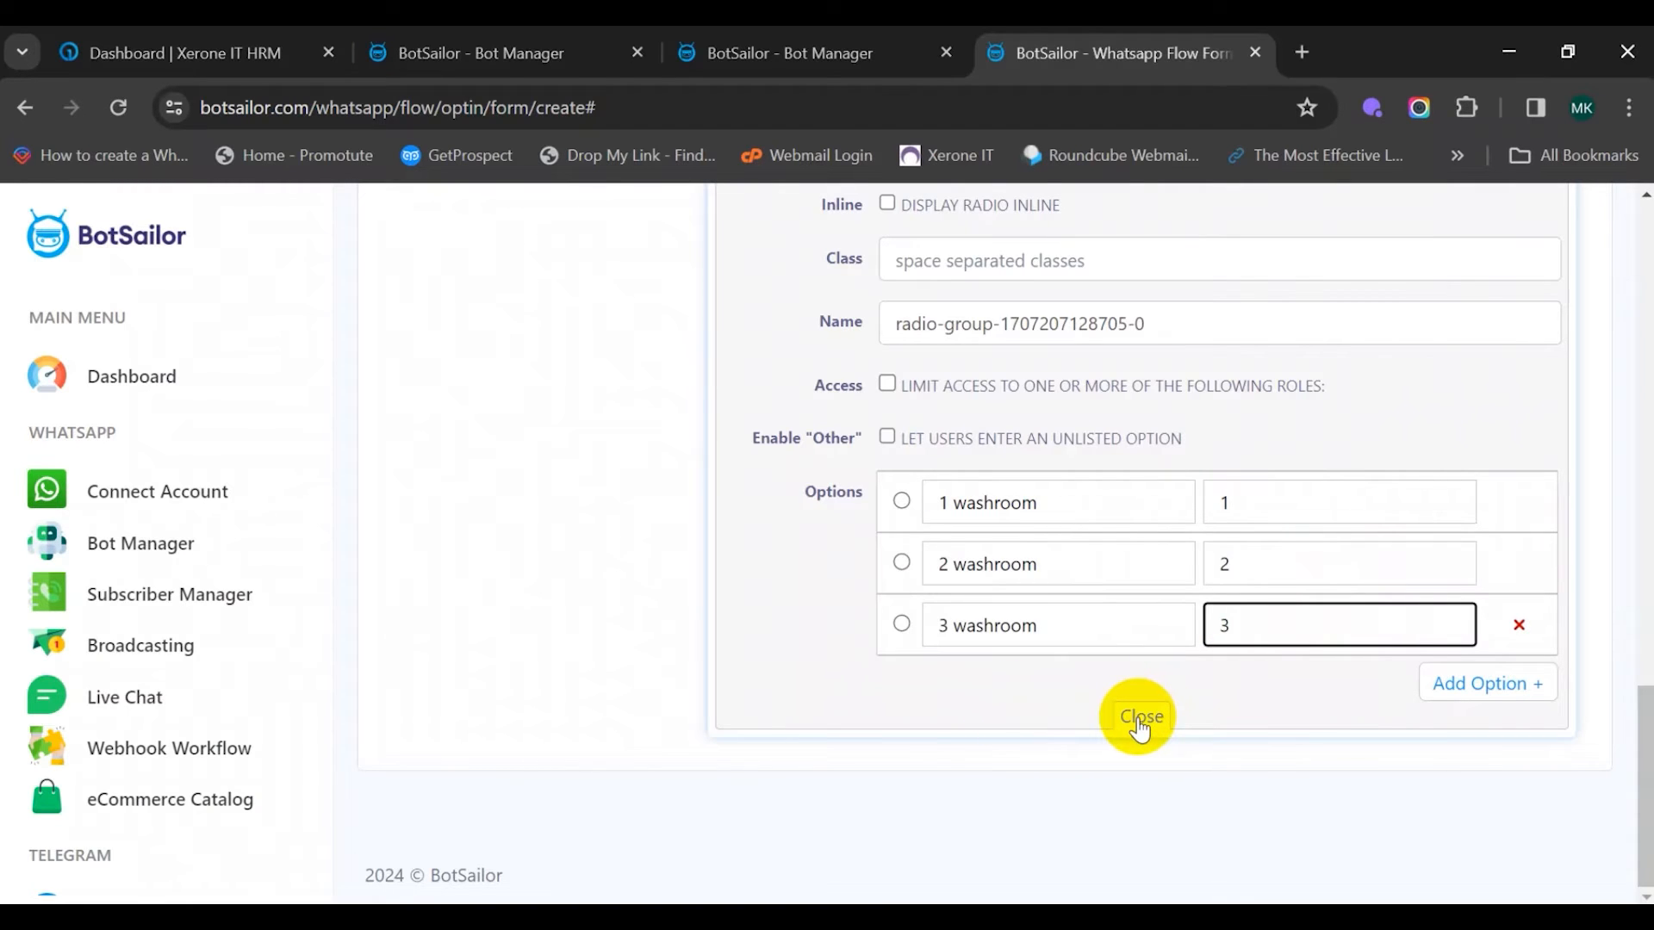
pyautogui.click(1139, 722)
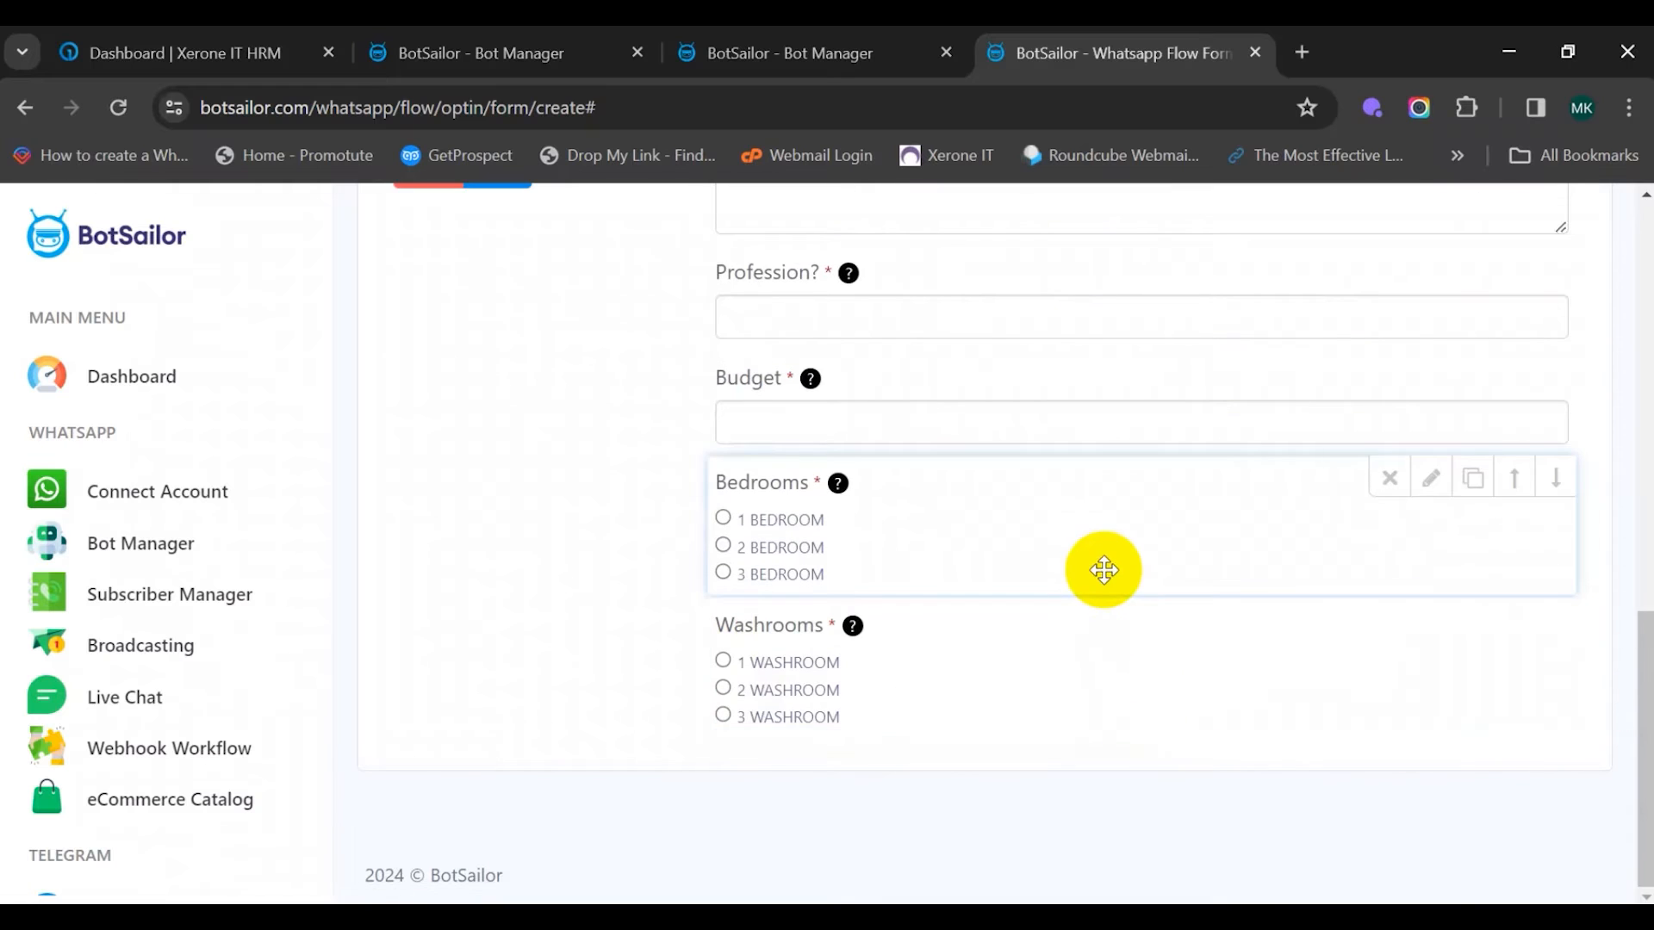
# Add a 'Submit Form' button below Washrooms and save the form
pyautogui.scroll(3, 981, 609)
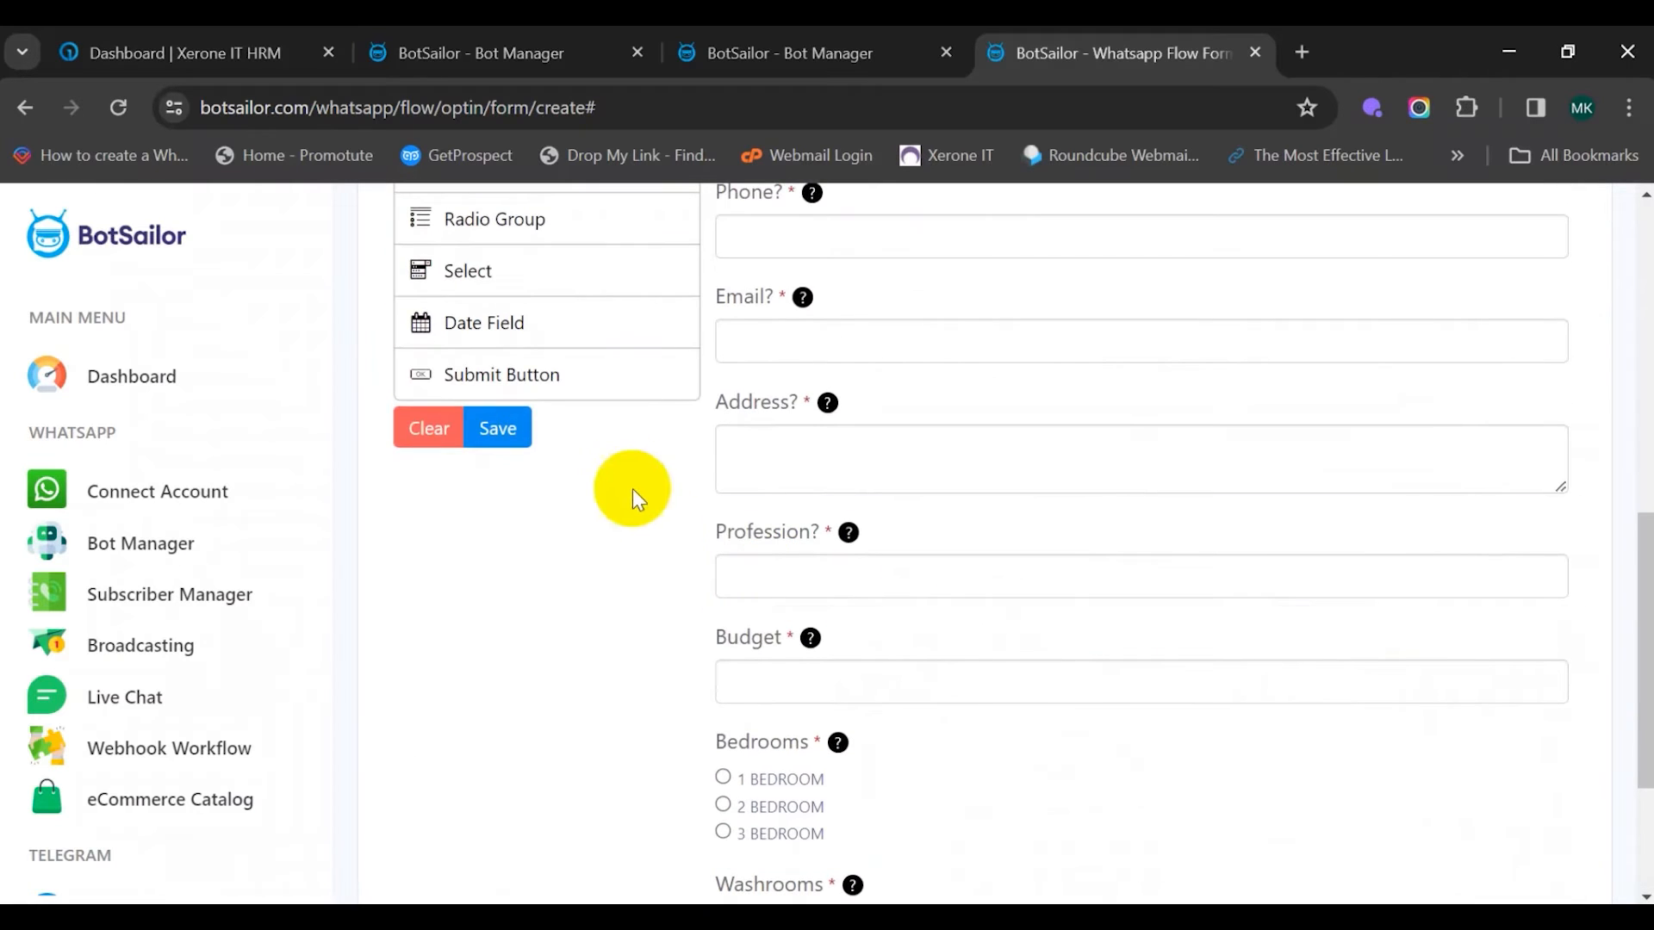
pyautogui.moveTo(587, 384); pyautogui.dragTo(933, 727)
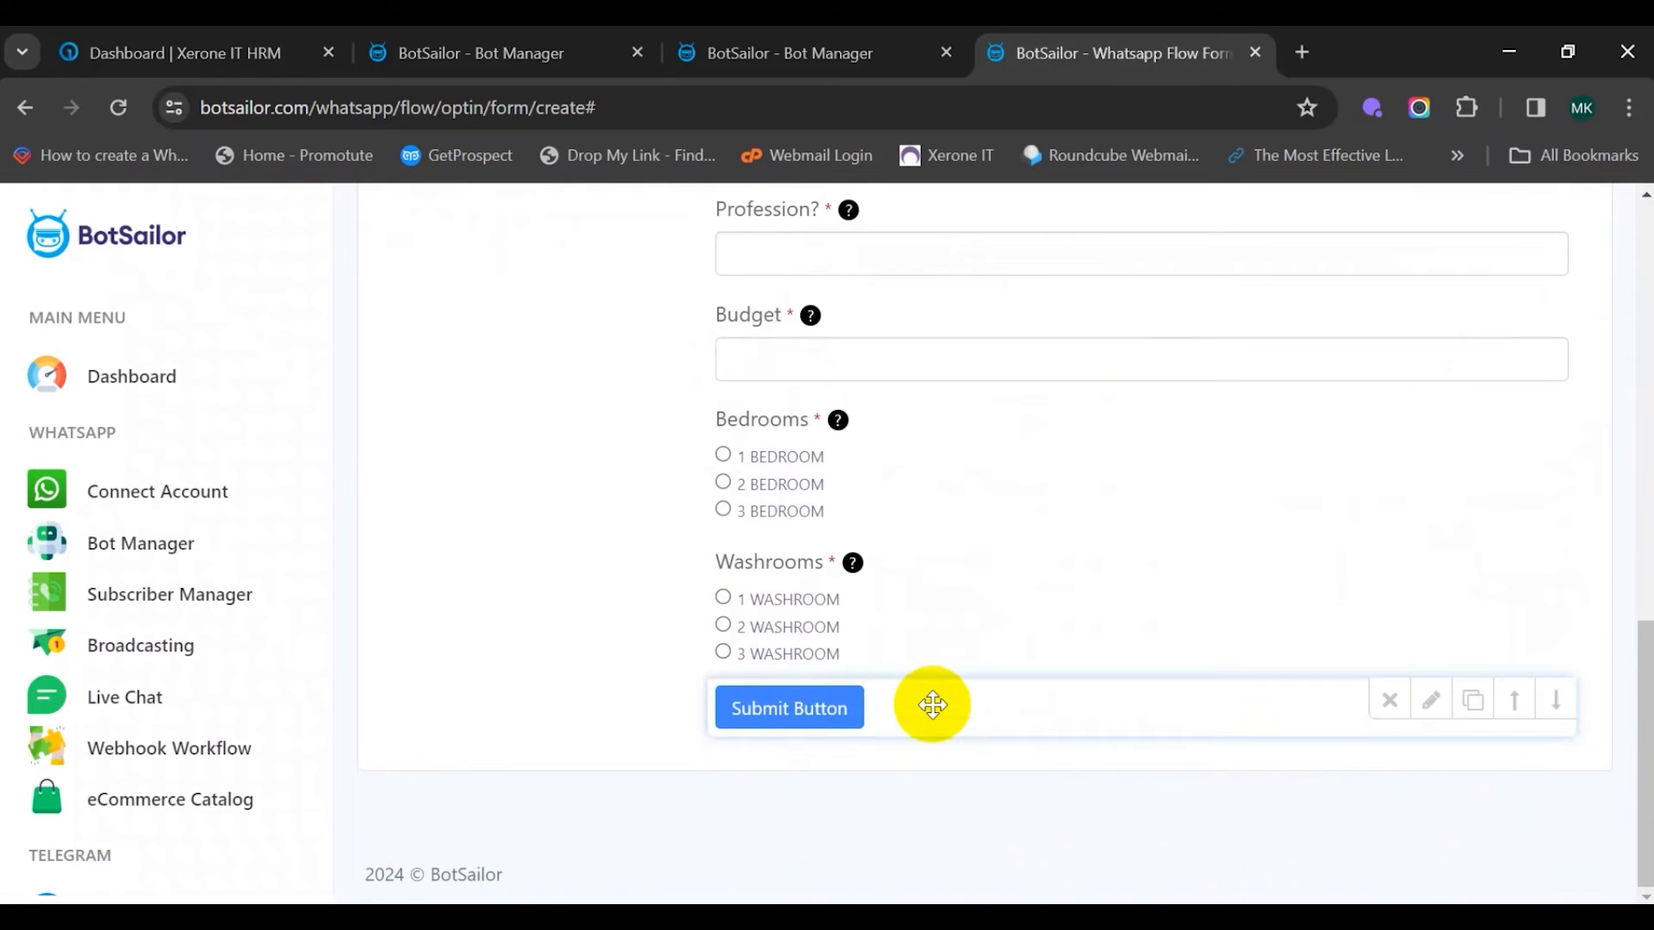
pyautogui.click(952, 711)
pyautogui.click(1020, 767)
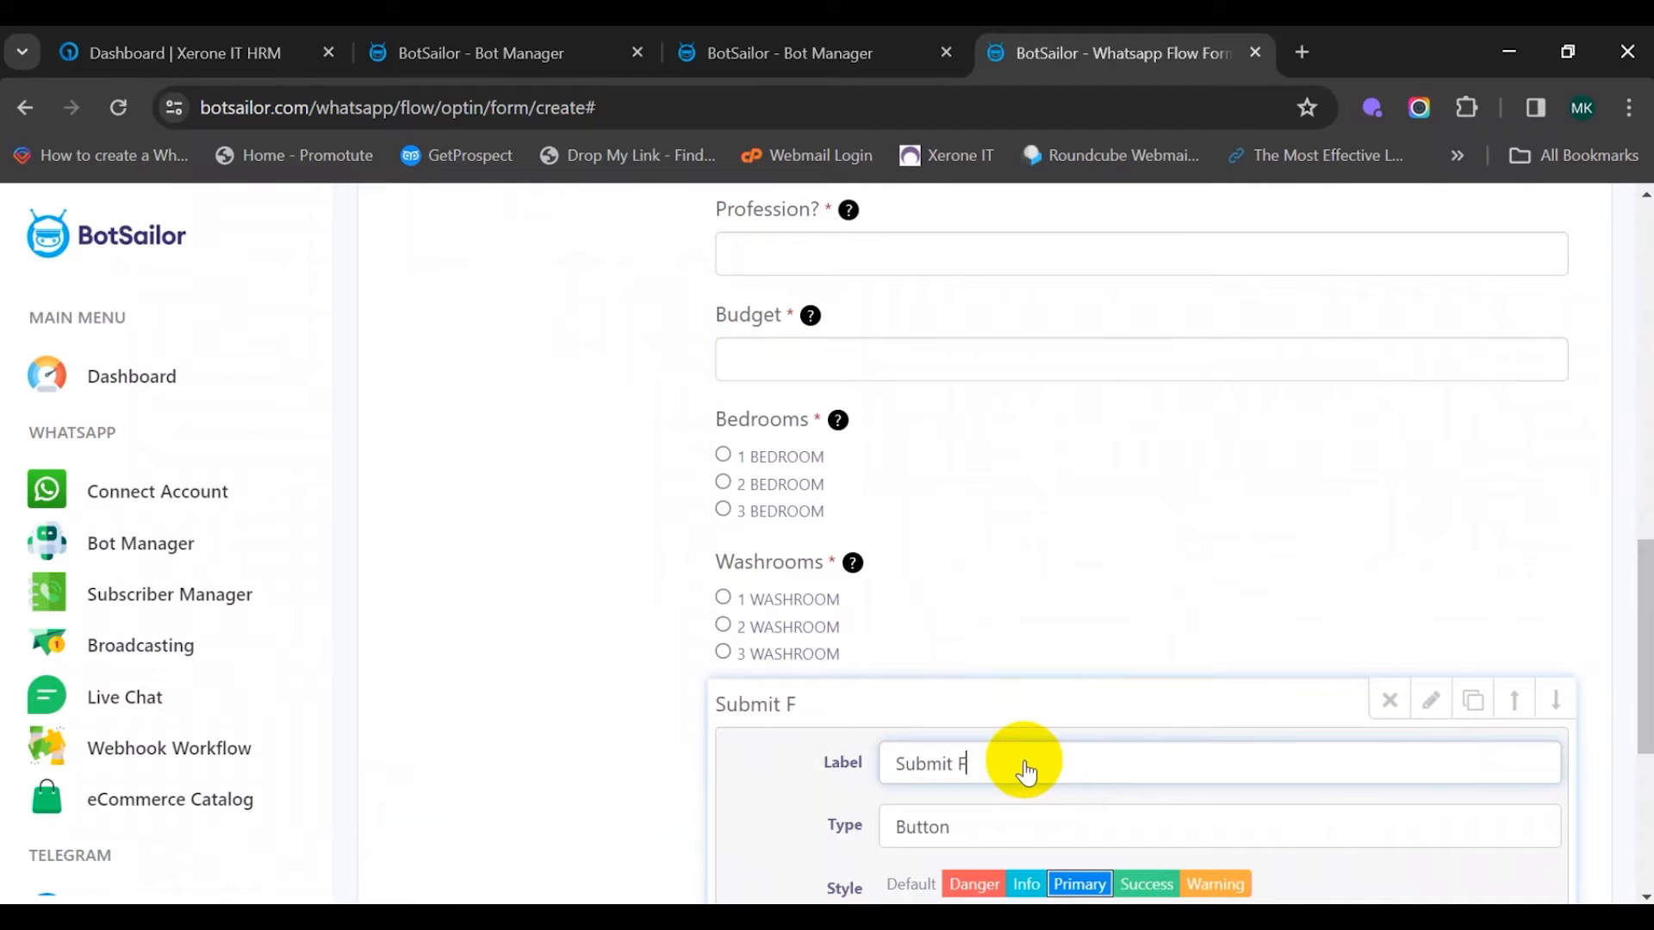
pyautogui.scroll(-3, 1024, 771)
pyautogui.scroll(-2, 1026, 738)
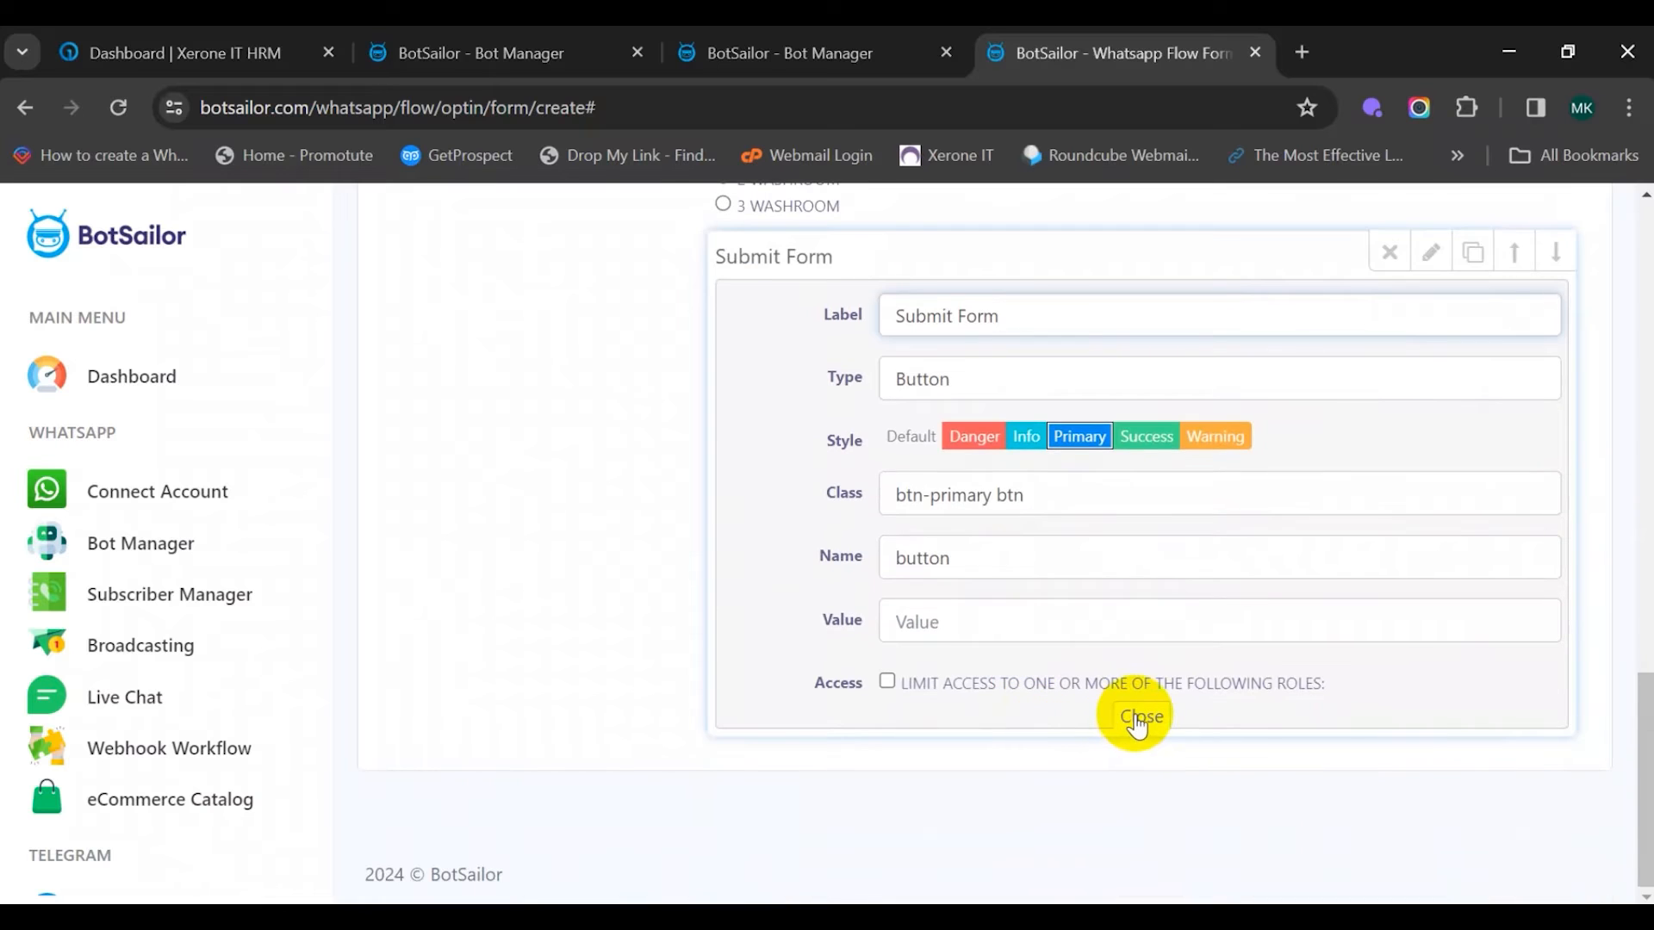
pyautogui.click(1137, 717)
pyautogui.scroll(7, 1068, 637)
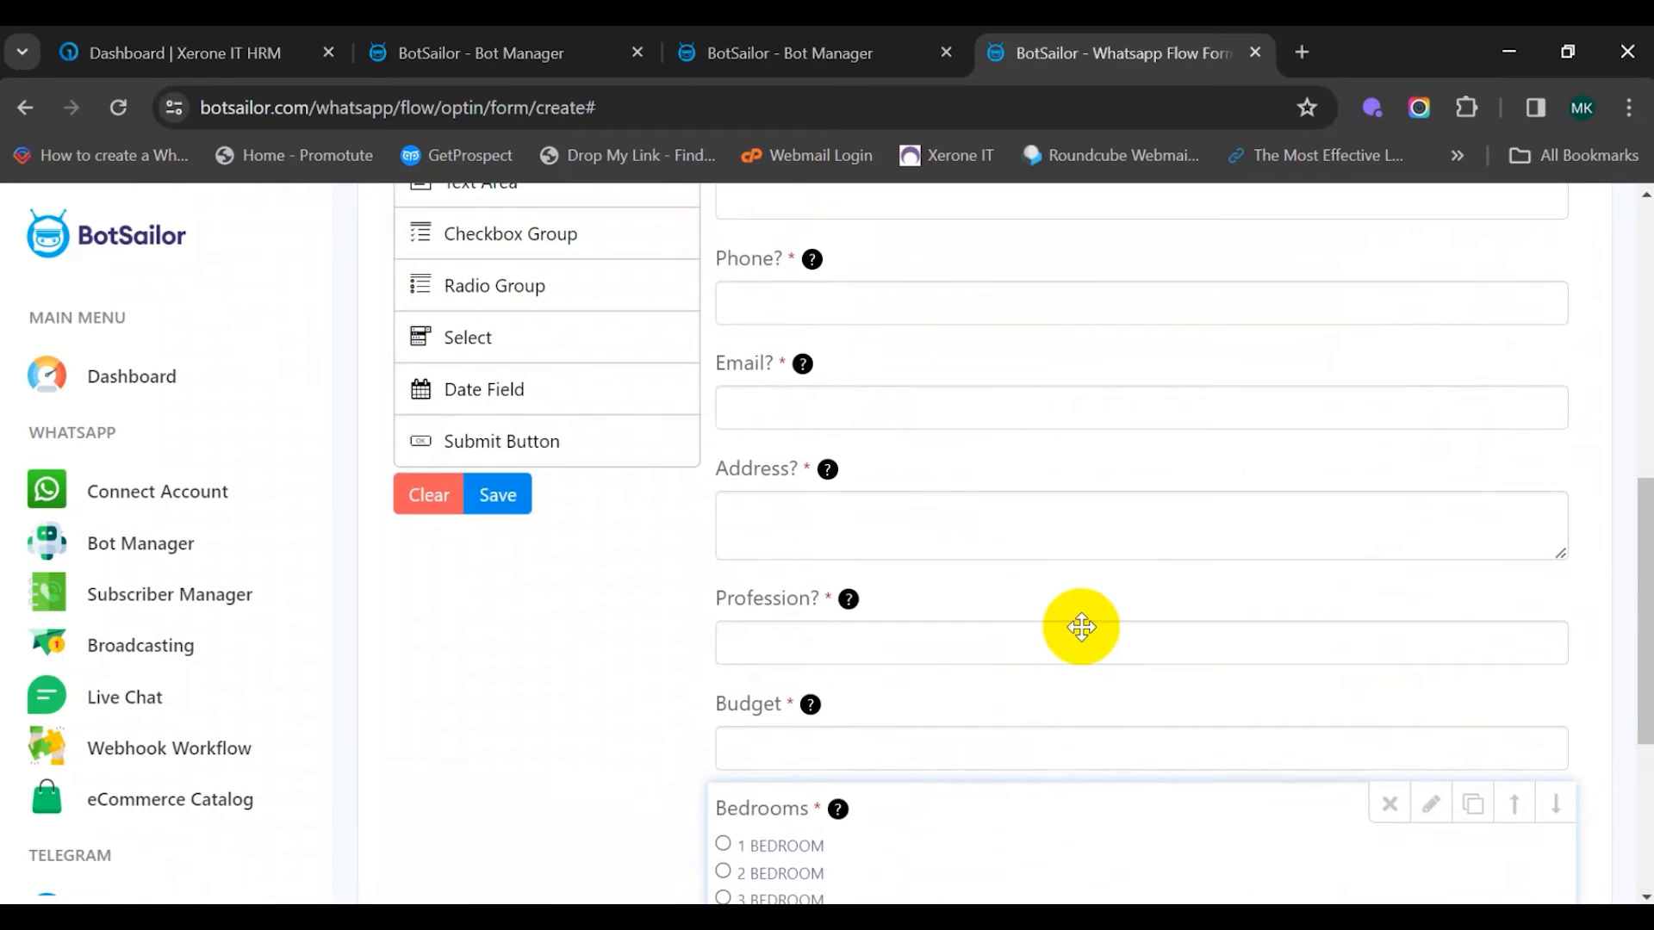
pyautogui.click(501, 758)
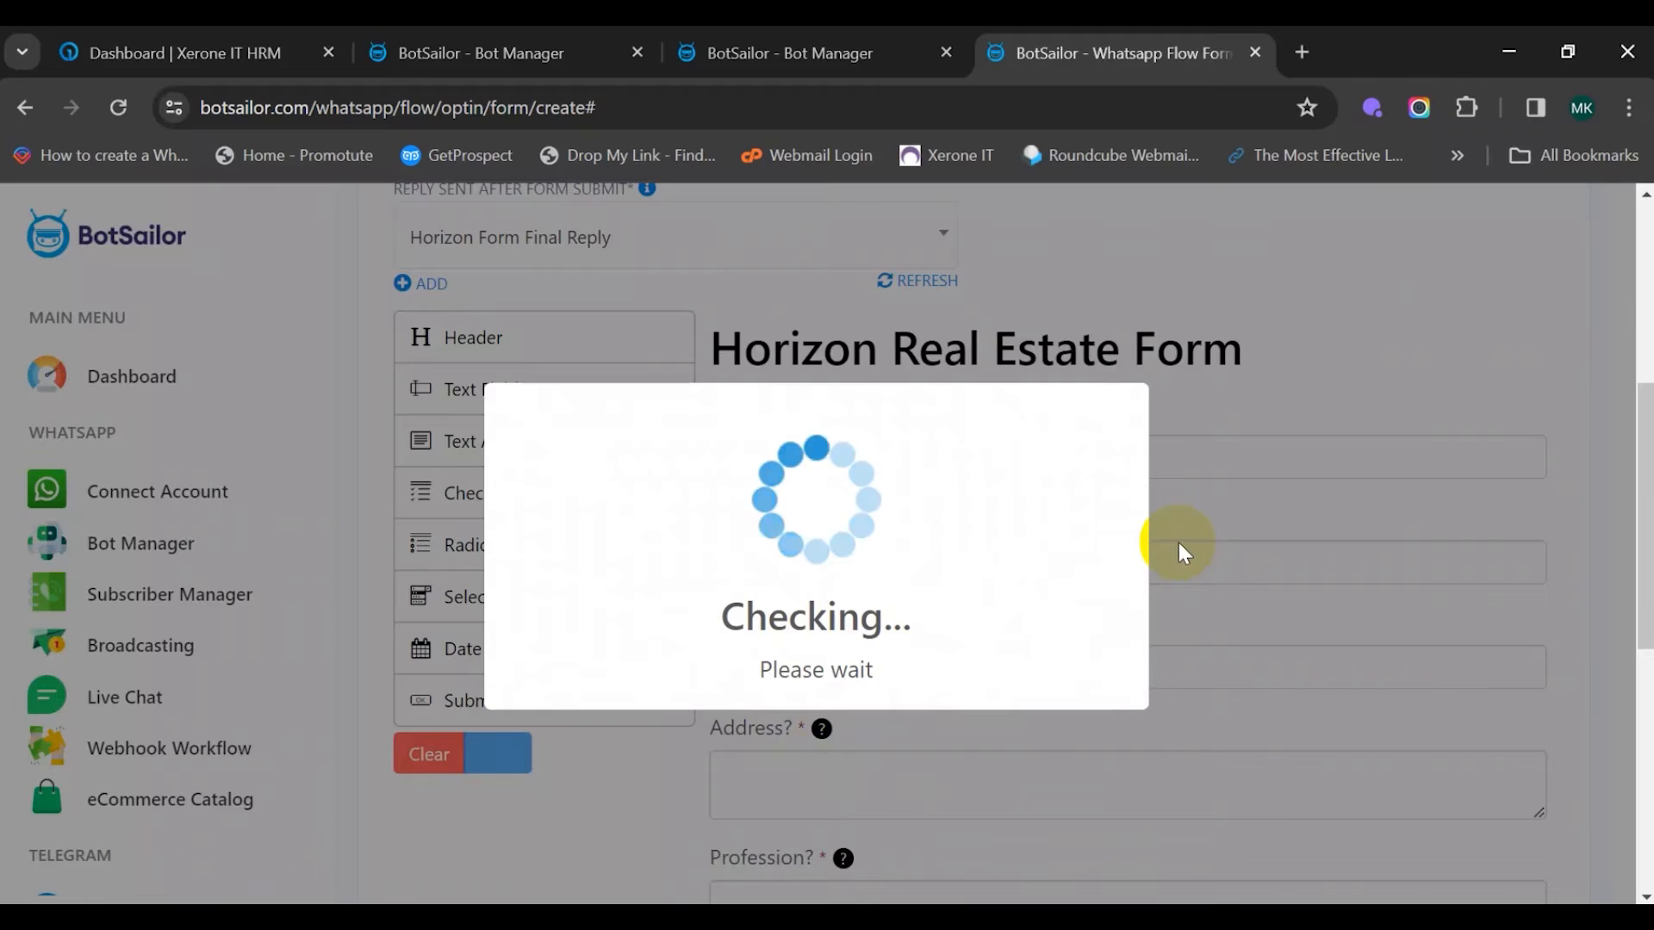
# Confirm the save, then check the flow's Webhook settings and close without adding a URL
pyautogui.click(822, 697)
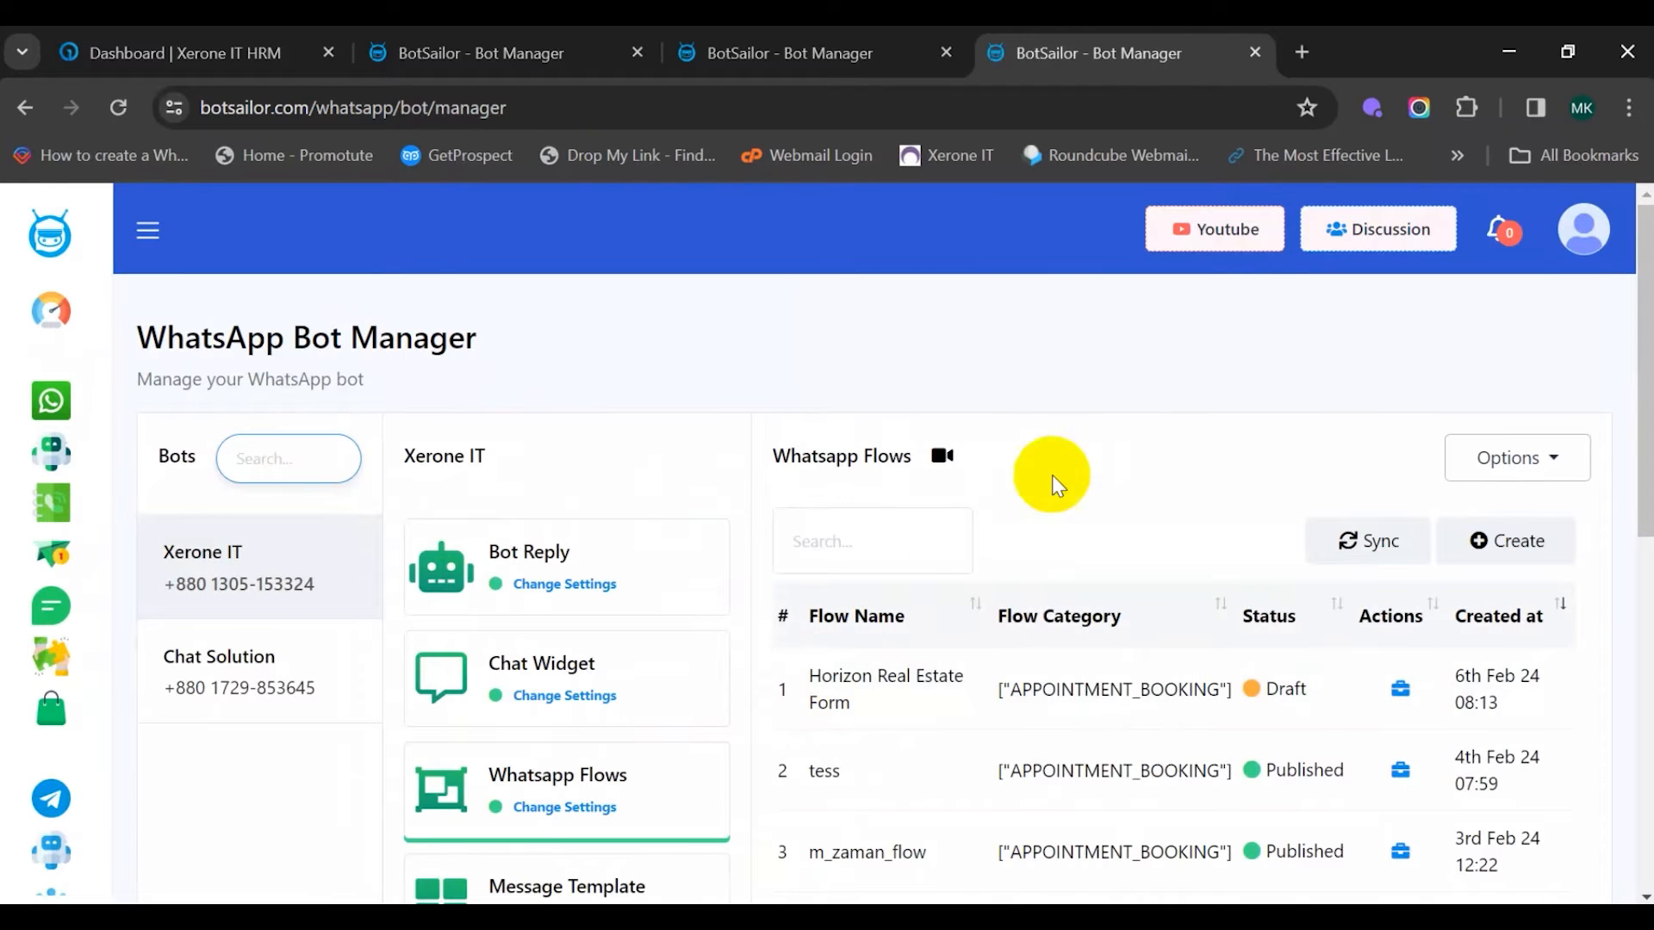
pyautogui.scroll(-1, 1200, 546)
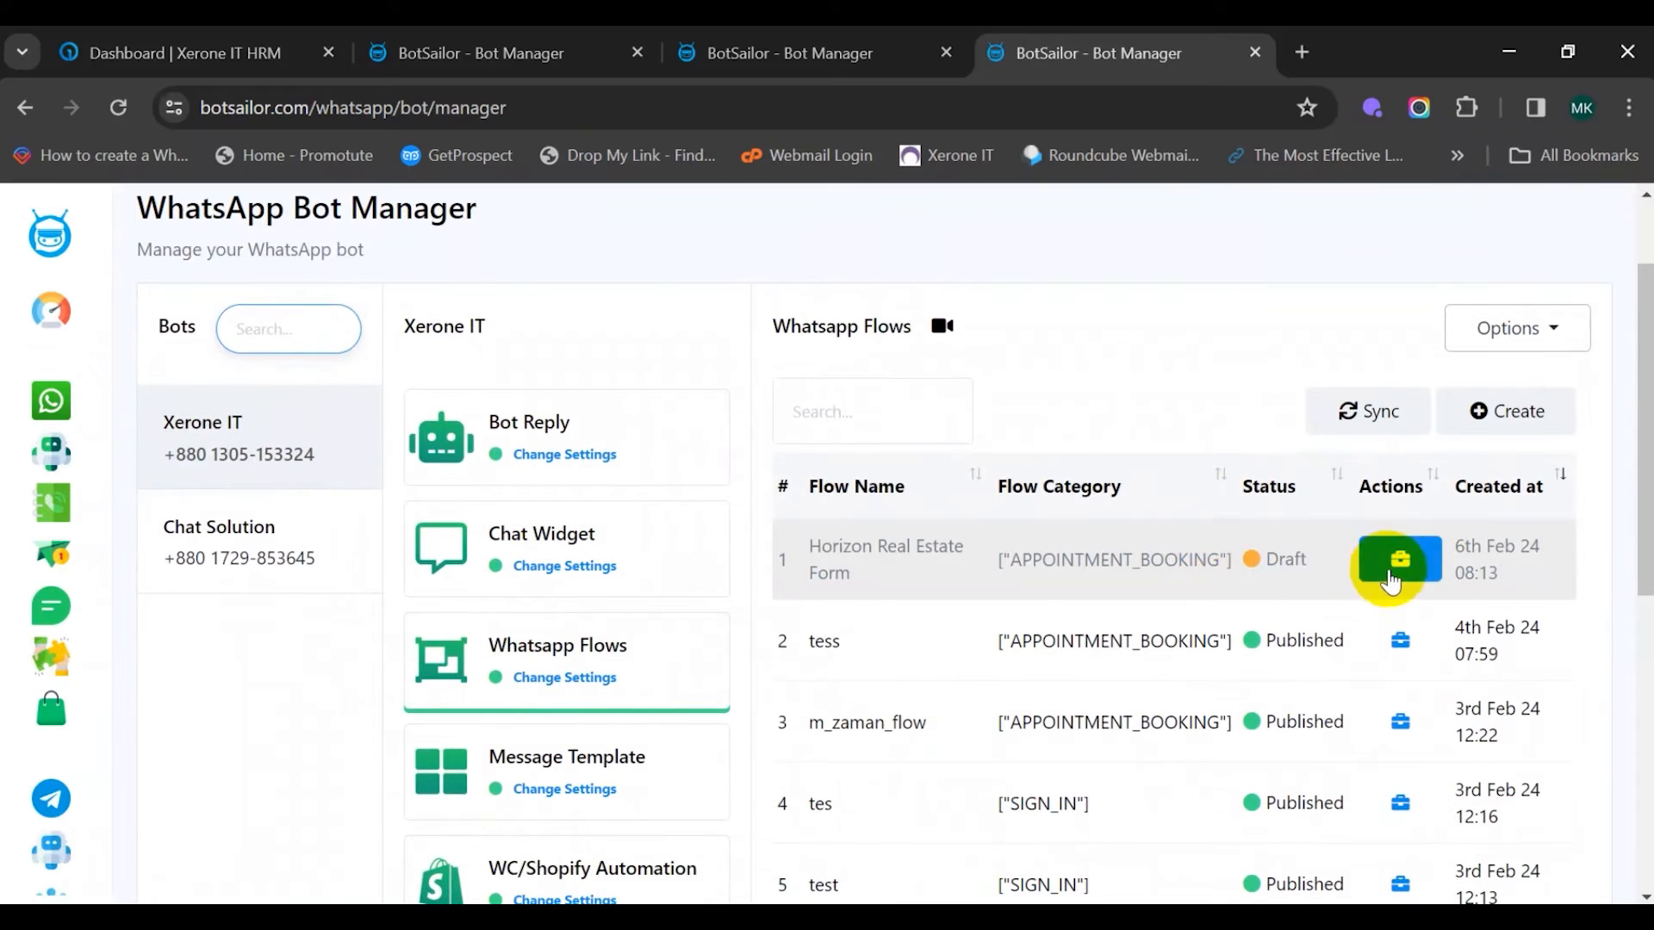
pyautogui.click(1402, 570)
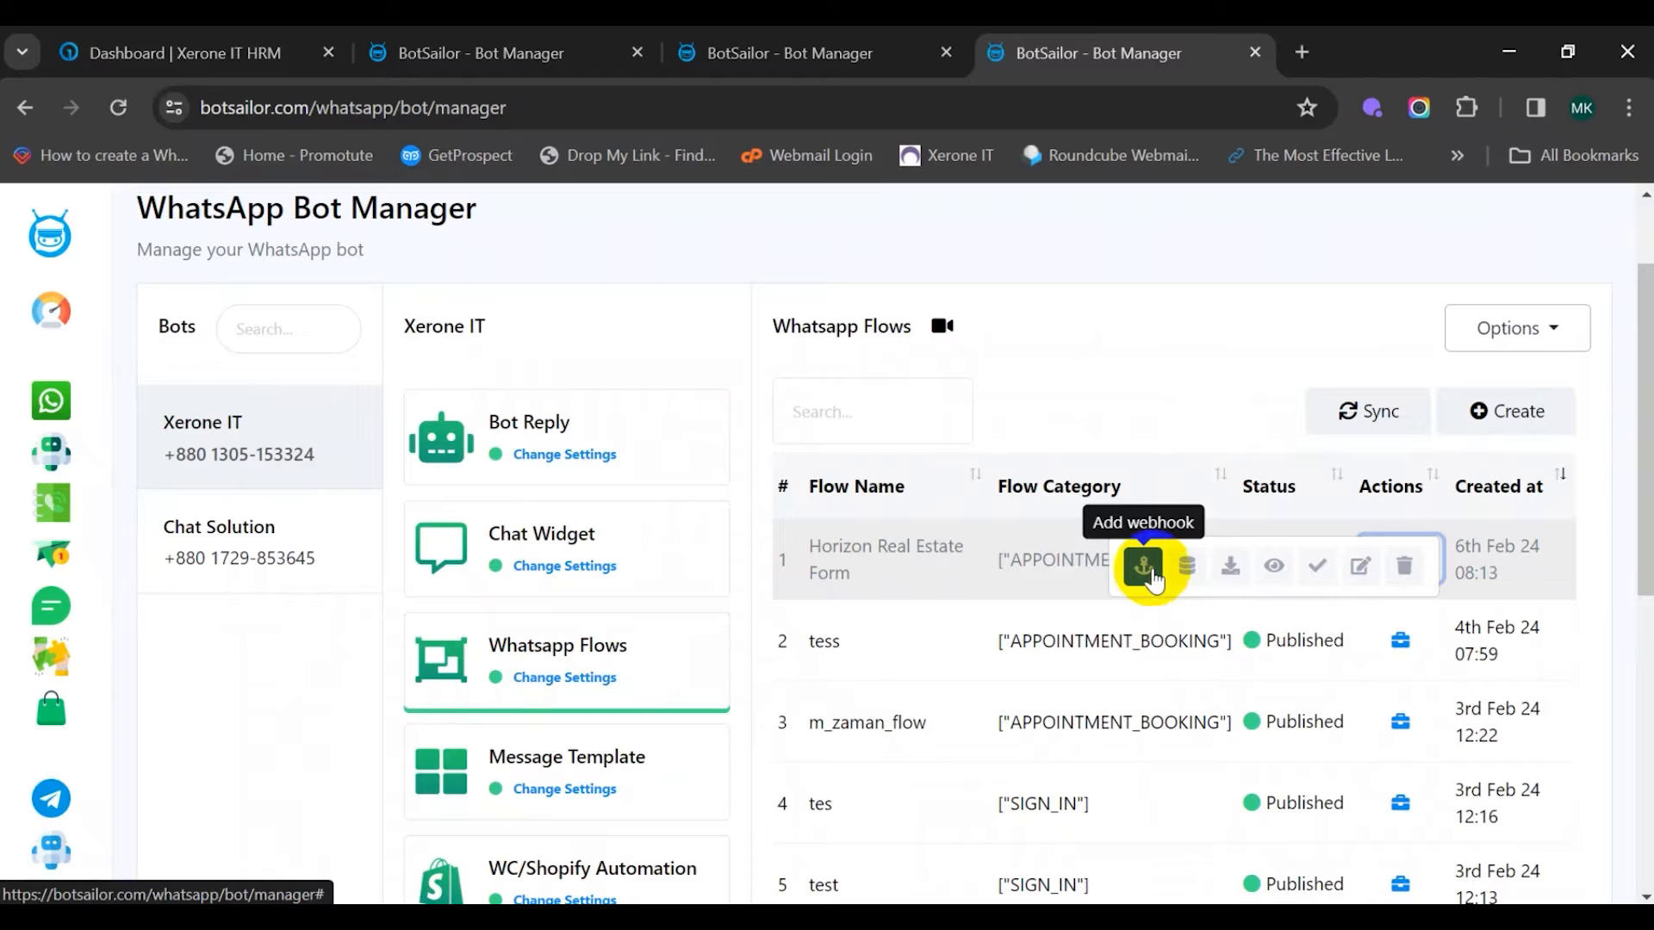
pyautogui.click(1150, 573)
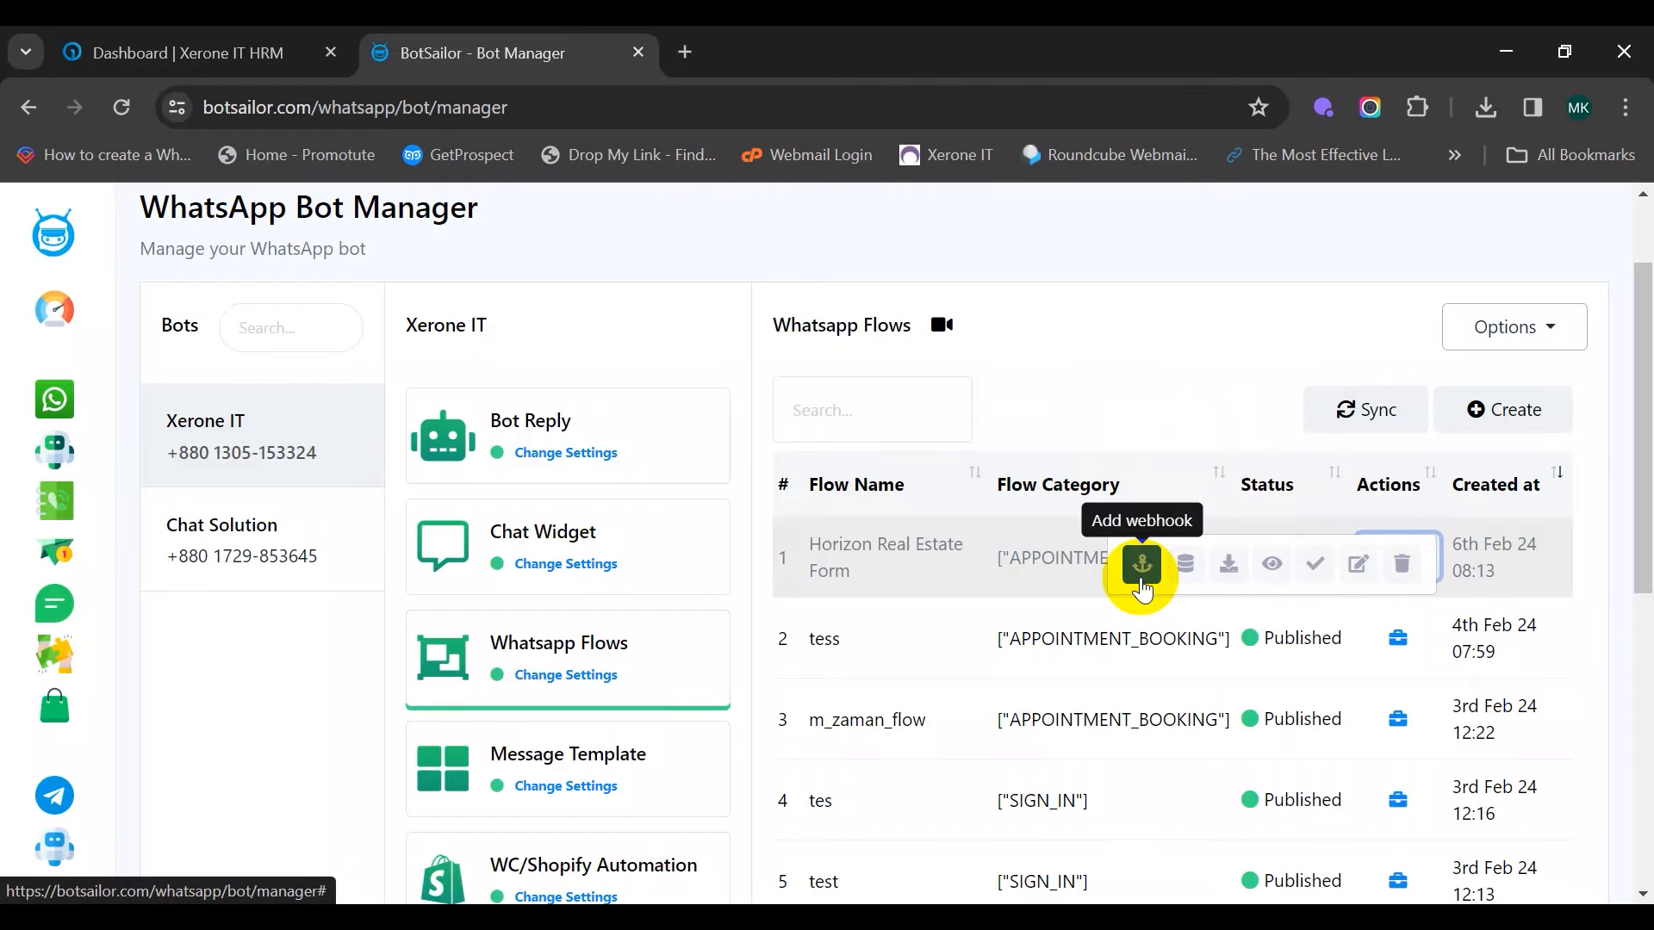
pyautogui.click(1142, 579)
pyautogui.click(436, 283)
pyautogui.click(457, 434)
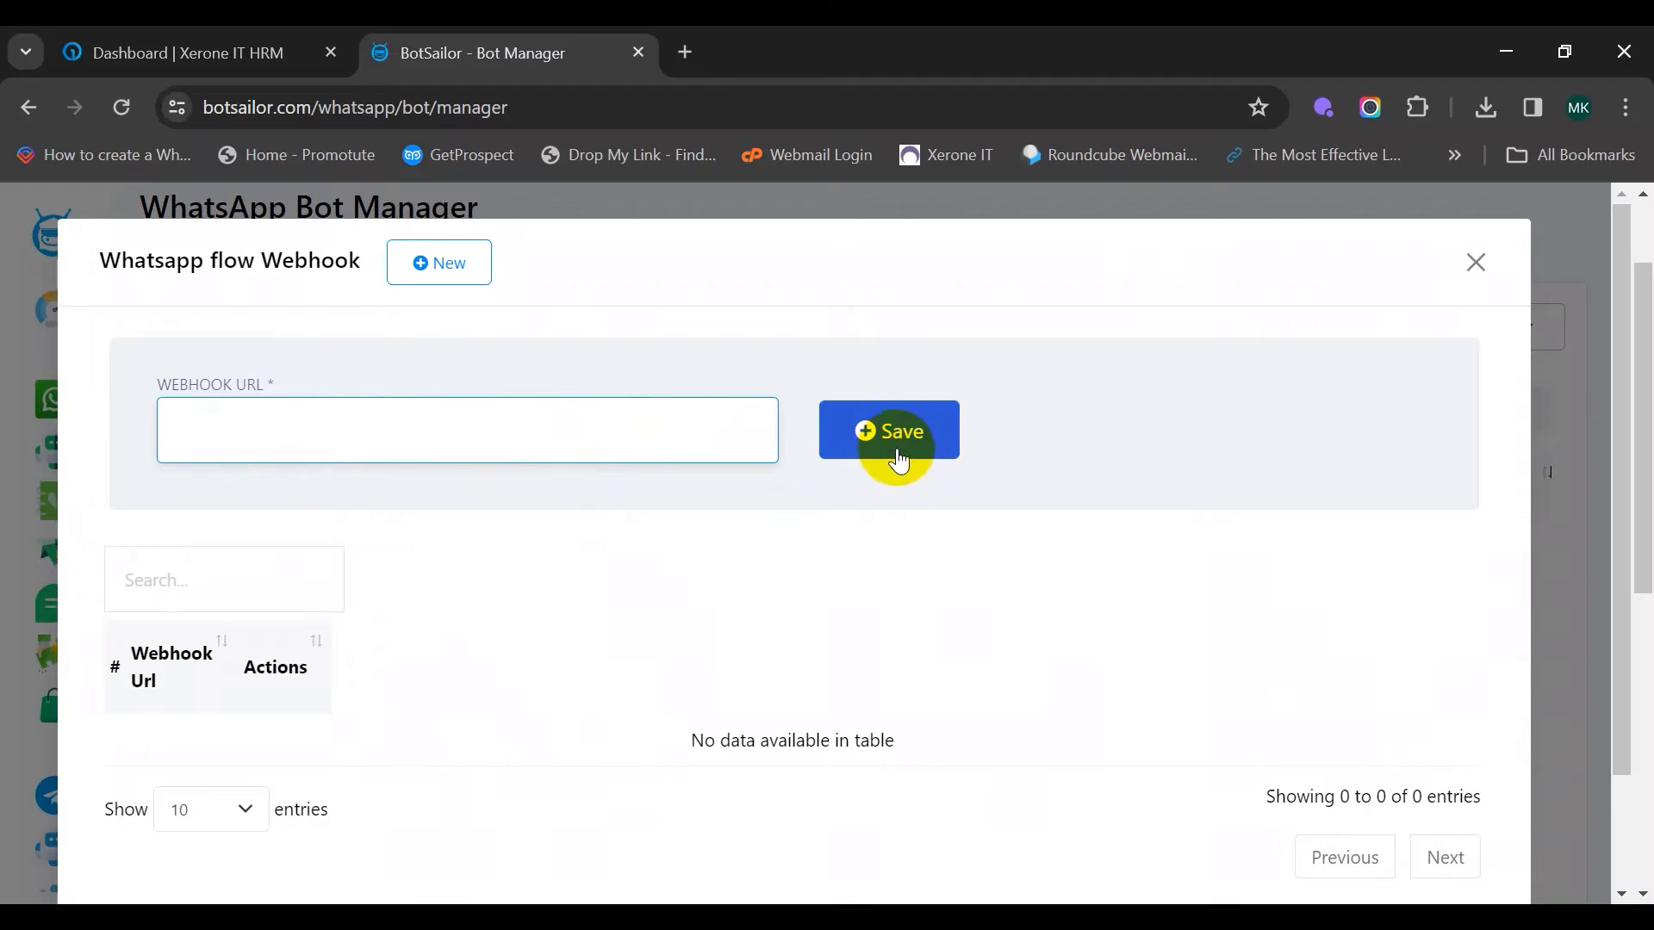
pyautogui.click(1475, 263)
# View the Horizon Real Estate Form's empty submissions report and close it
pyautogui.moveTo(1384, 561)
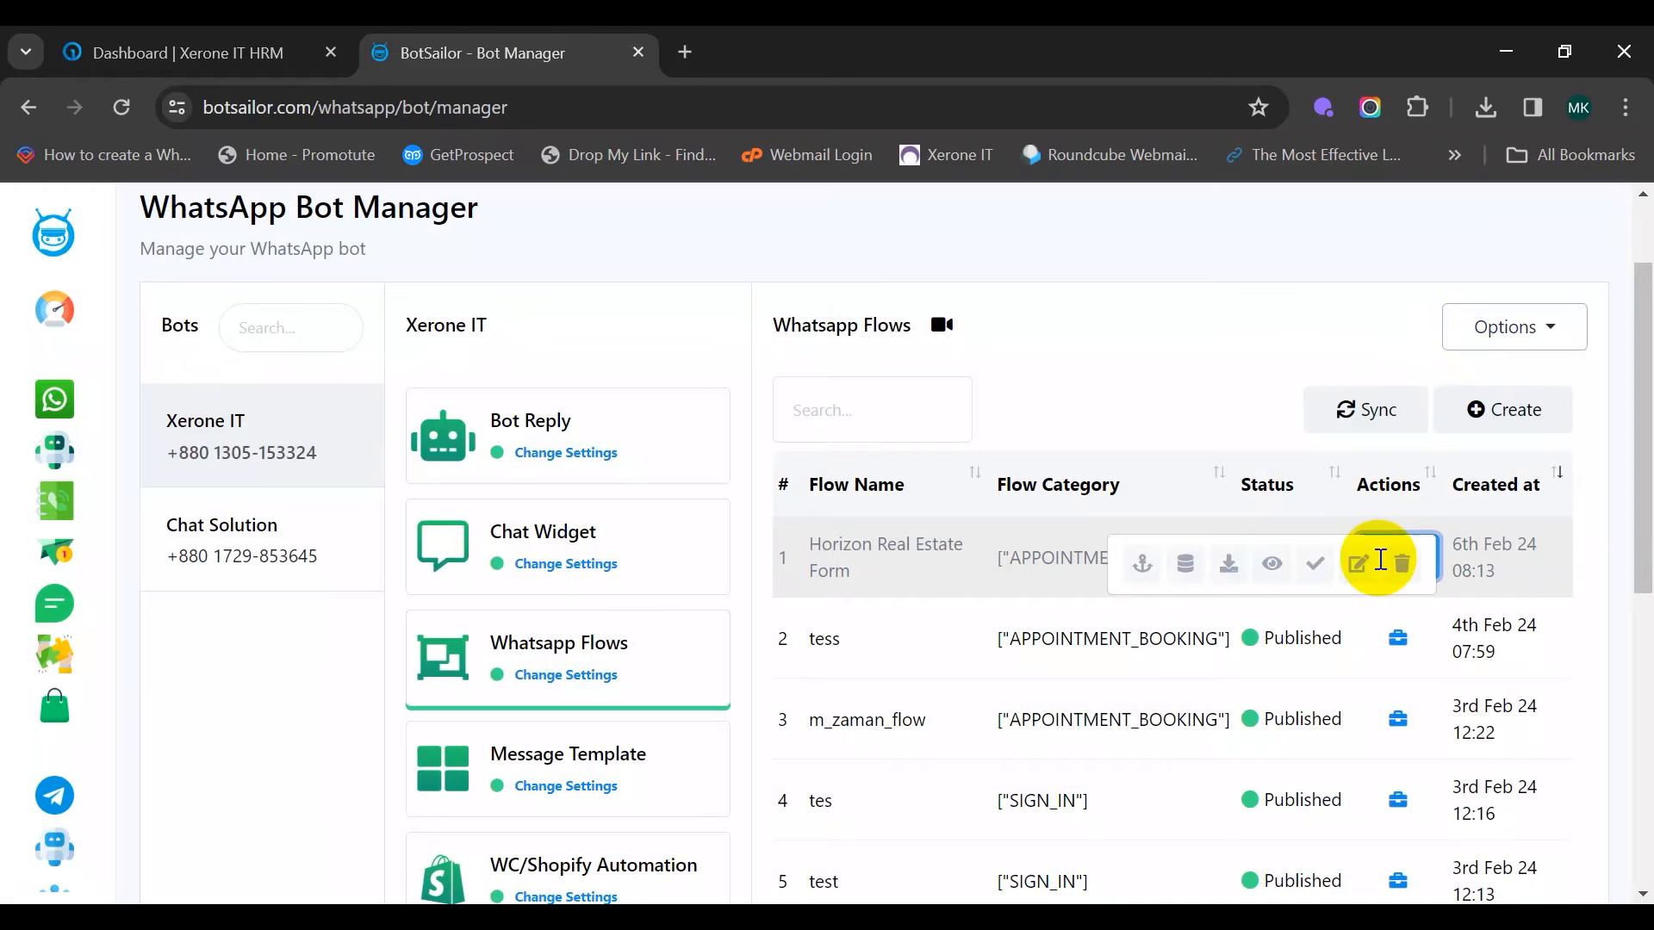
pyautogui.click(1183, 562)
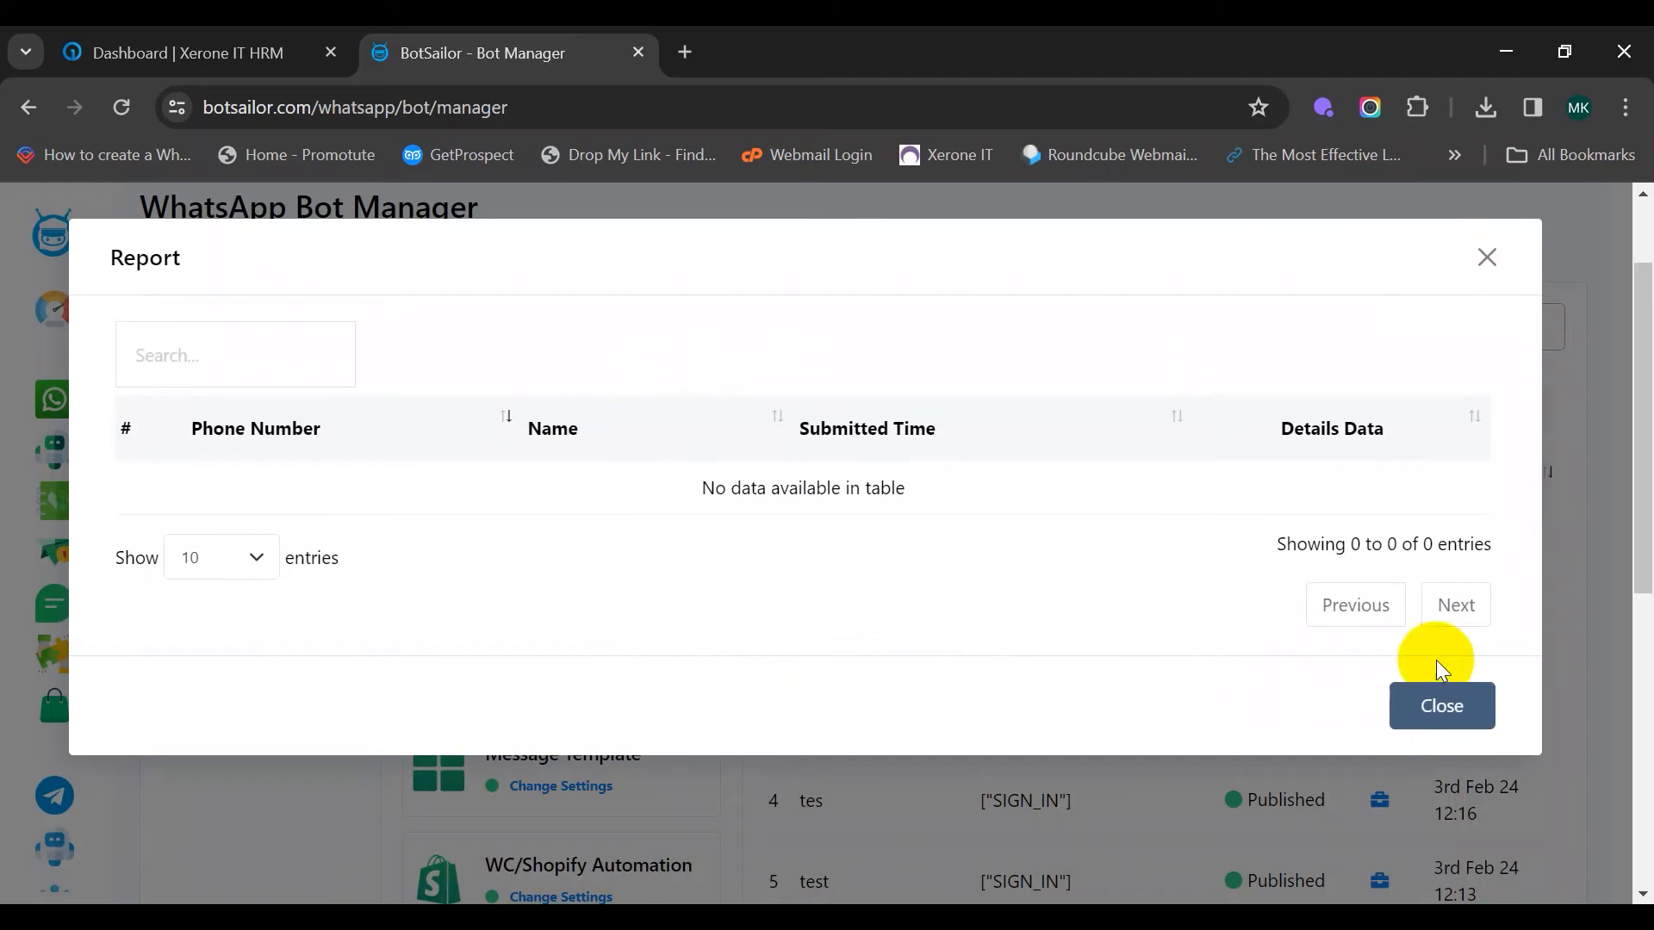
pyautogui.click(1444, 702)
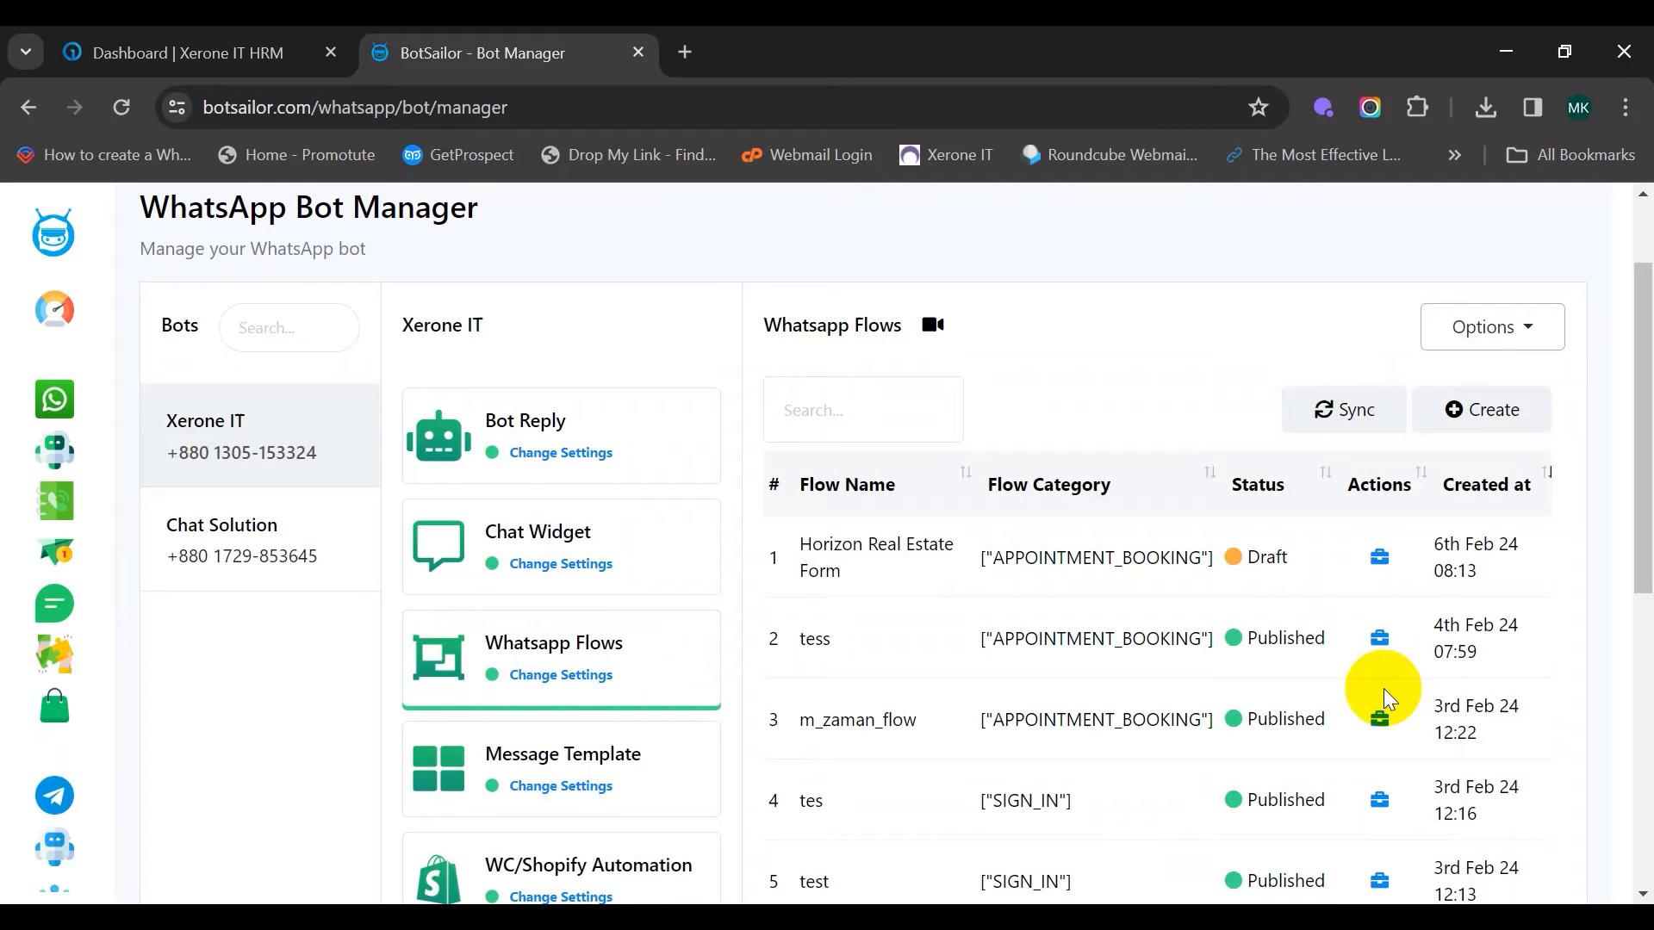
pyautogui.moveTo(1384, 560)
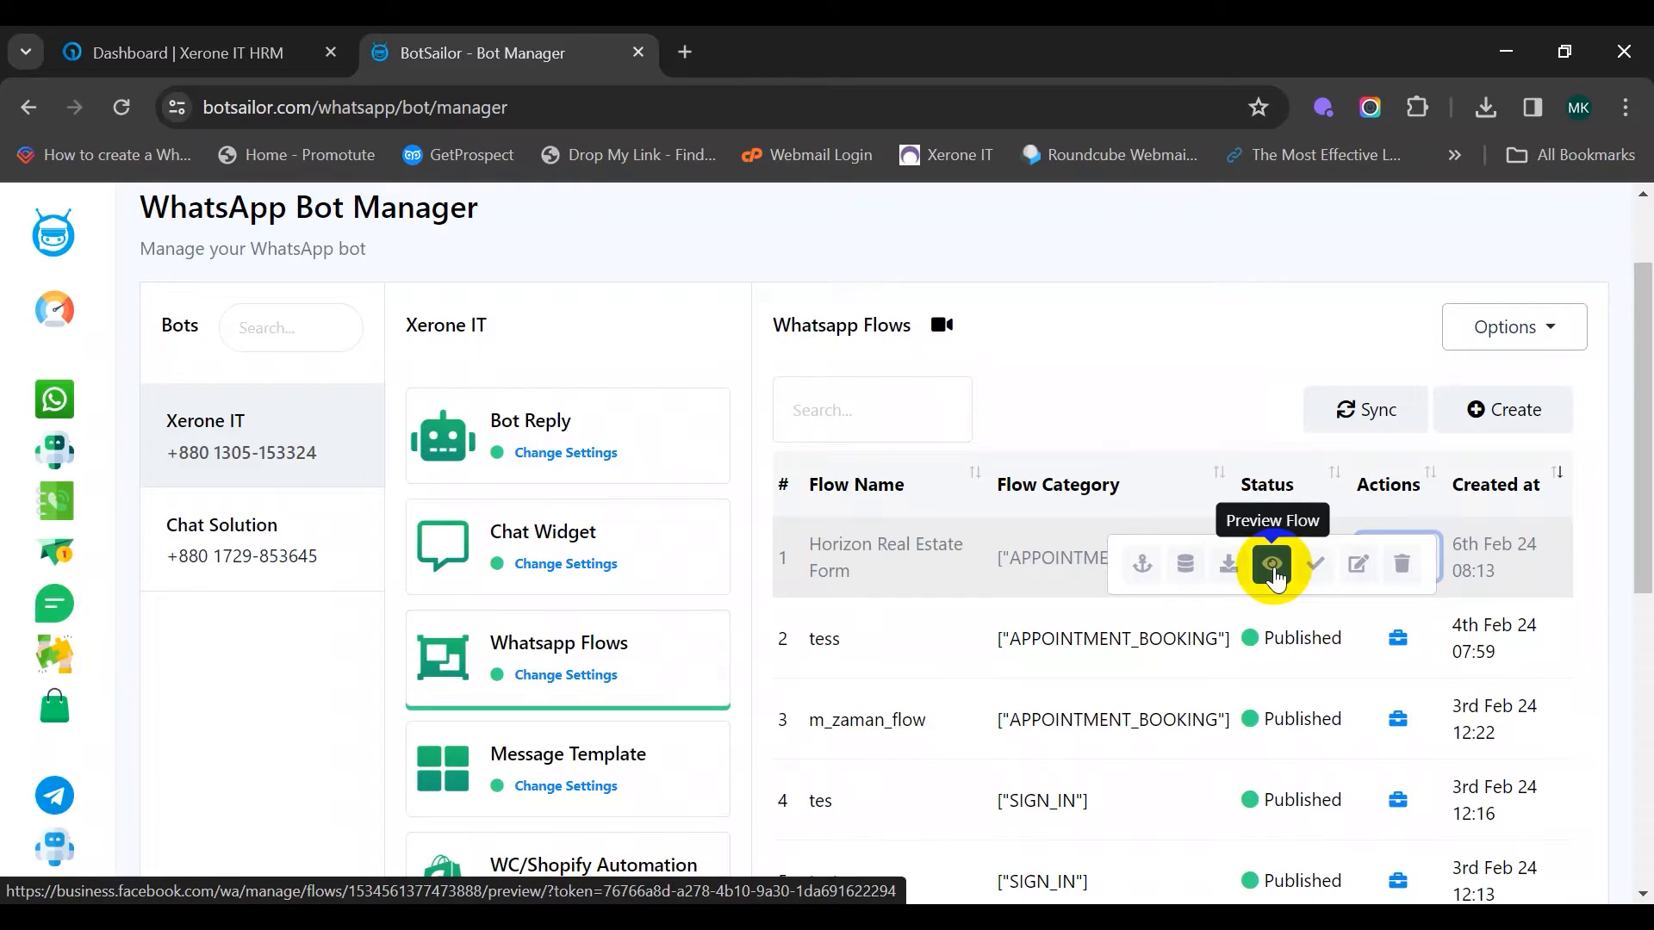
pyautogui.click(1273, 566)
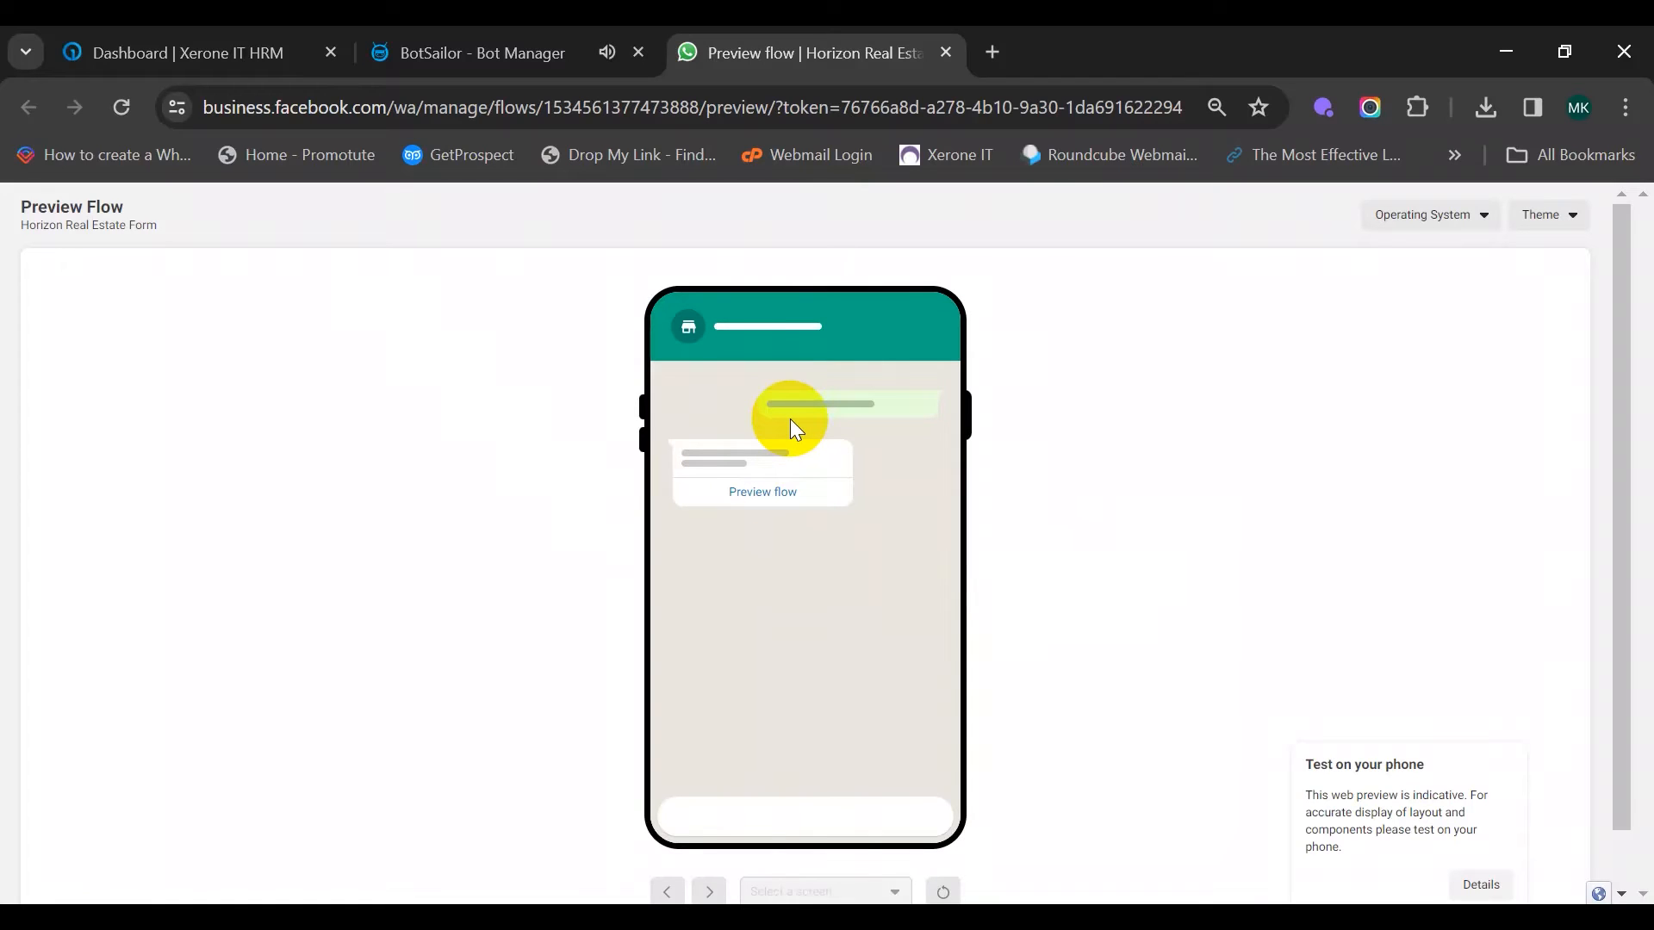
pyautogui.click(786, 494)
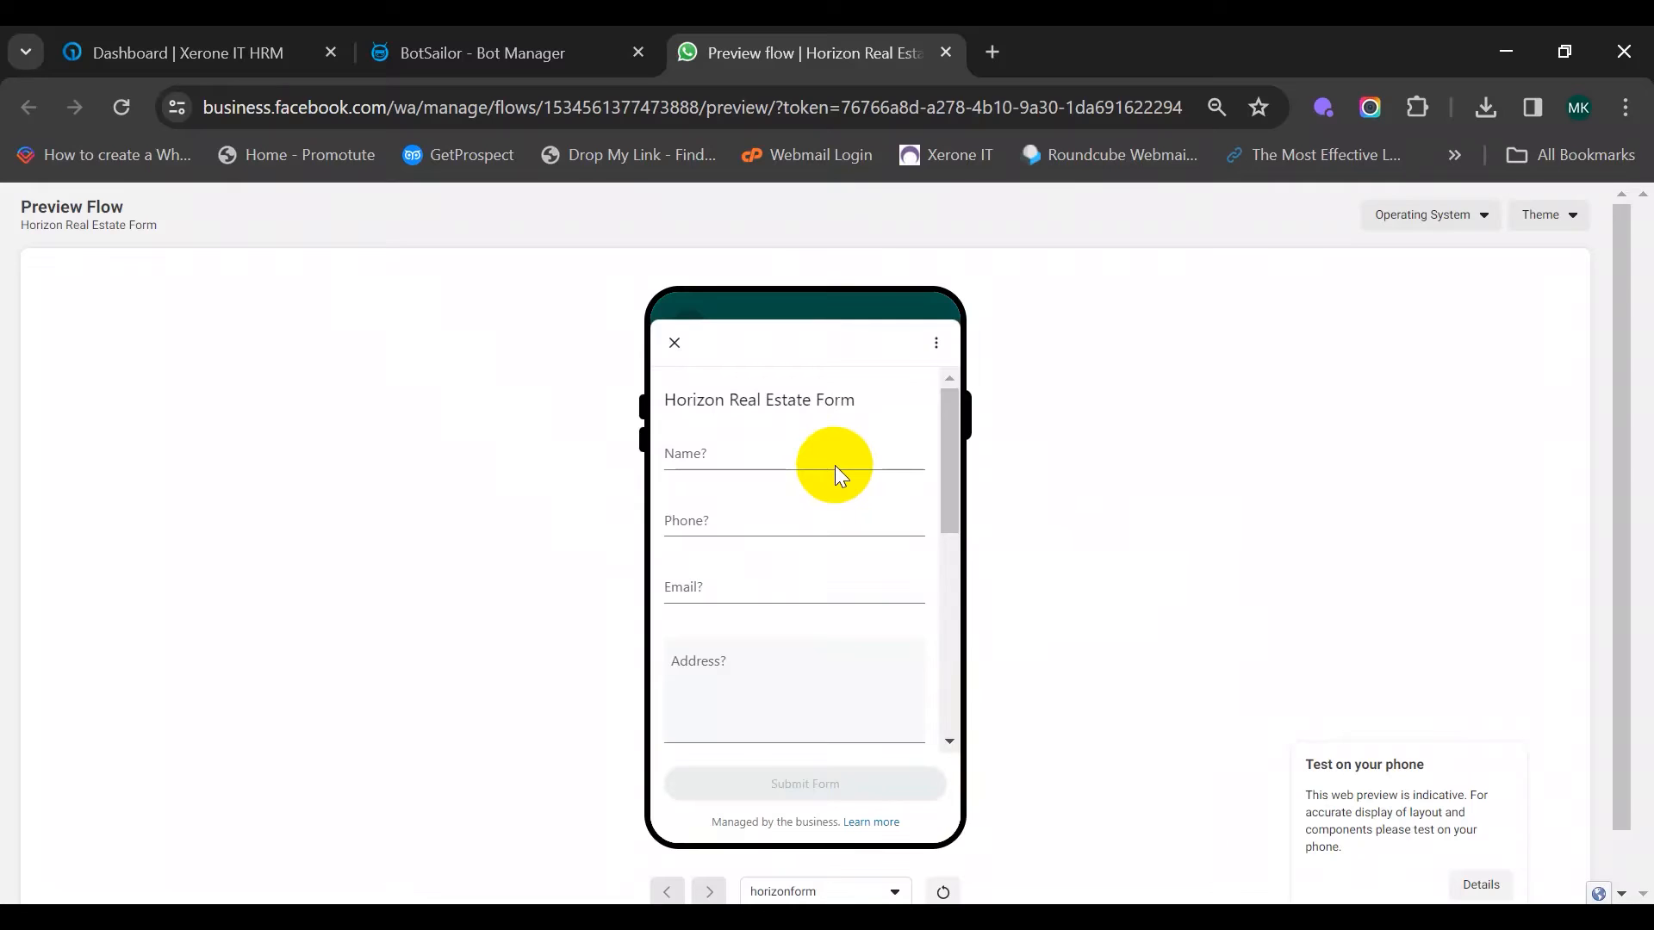
pyautogui.scroll(-5, 835, 467)
pyautogui.scroll(-2, 833, 469)
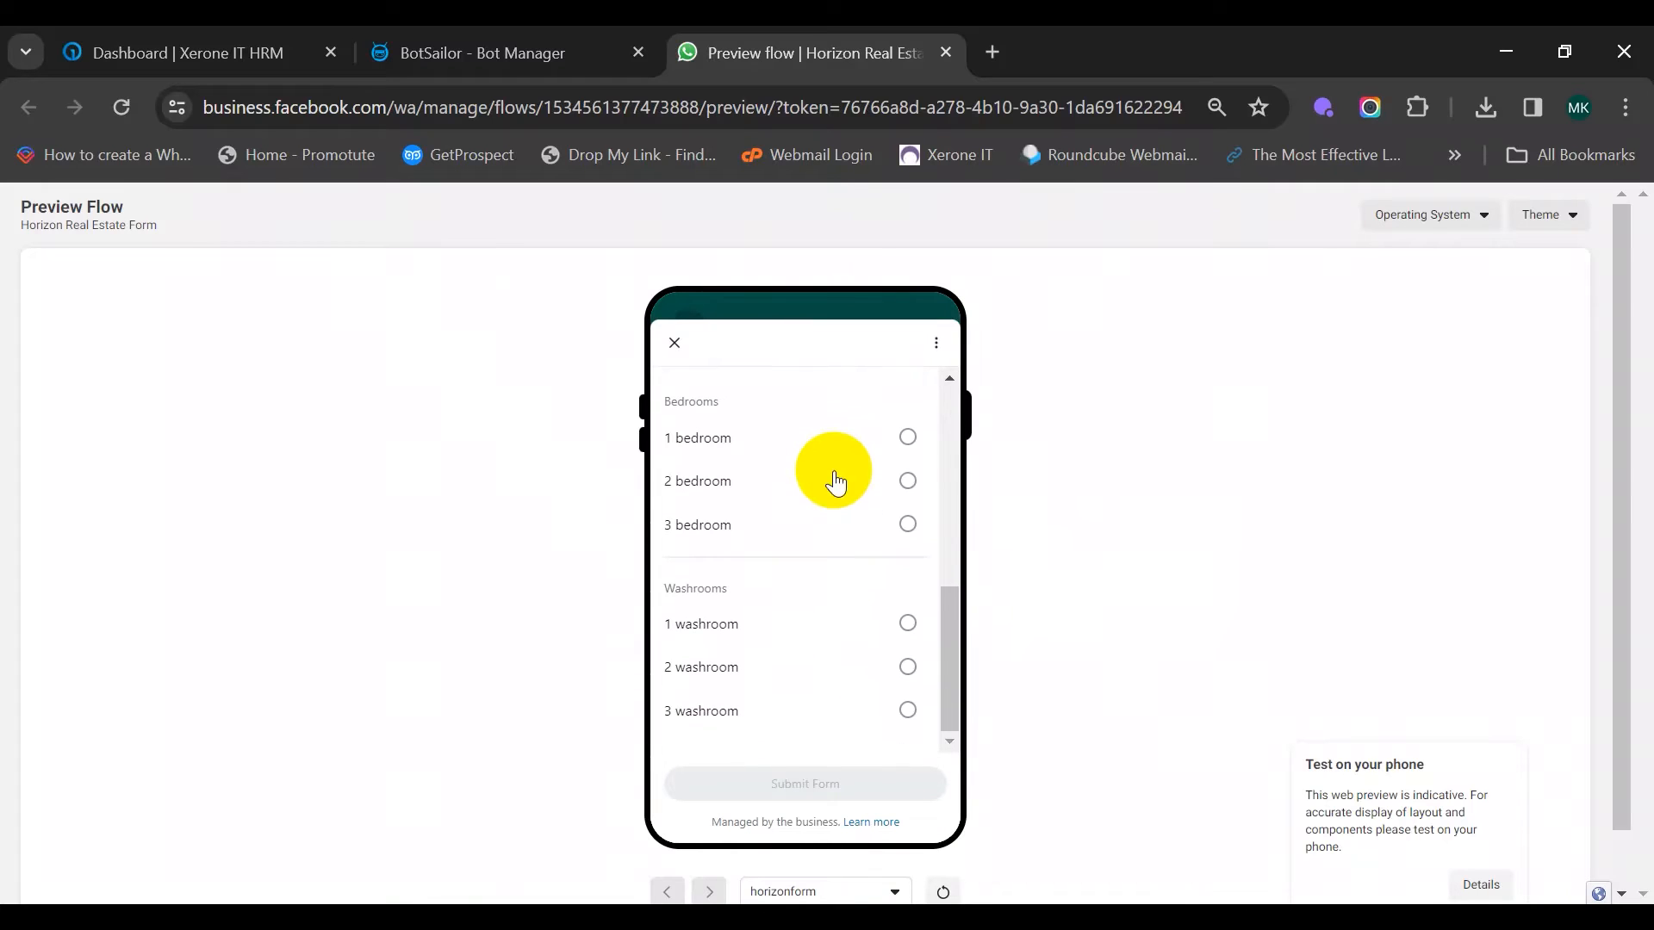
pyautogui.scroll(7, 848, 556)
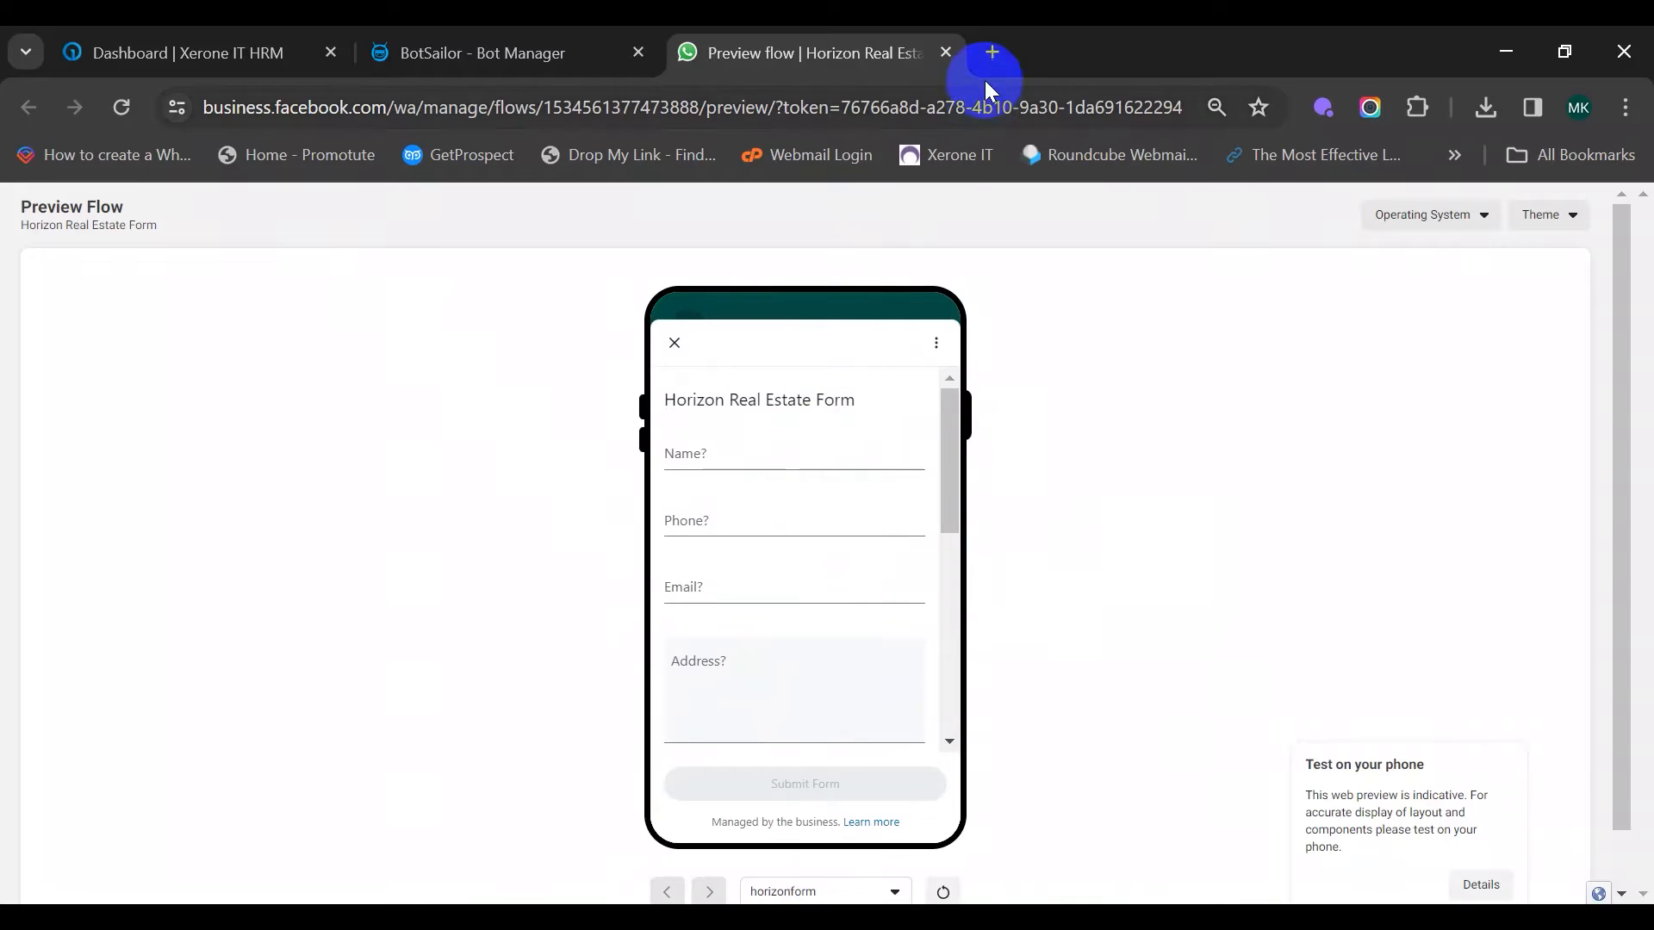
pyautogui.click(946, 53)
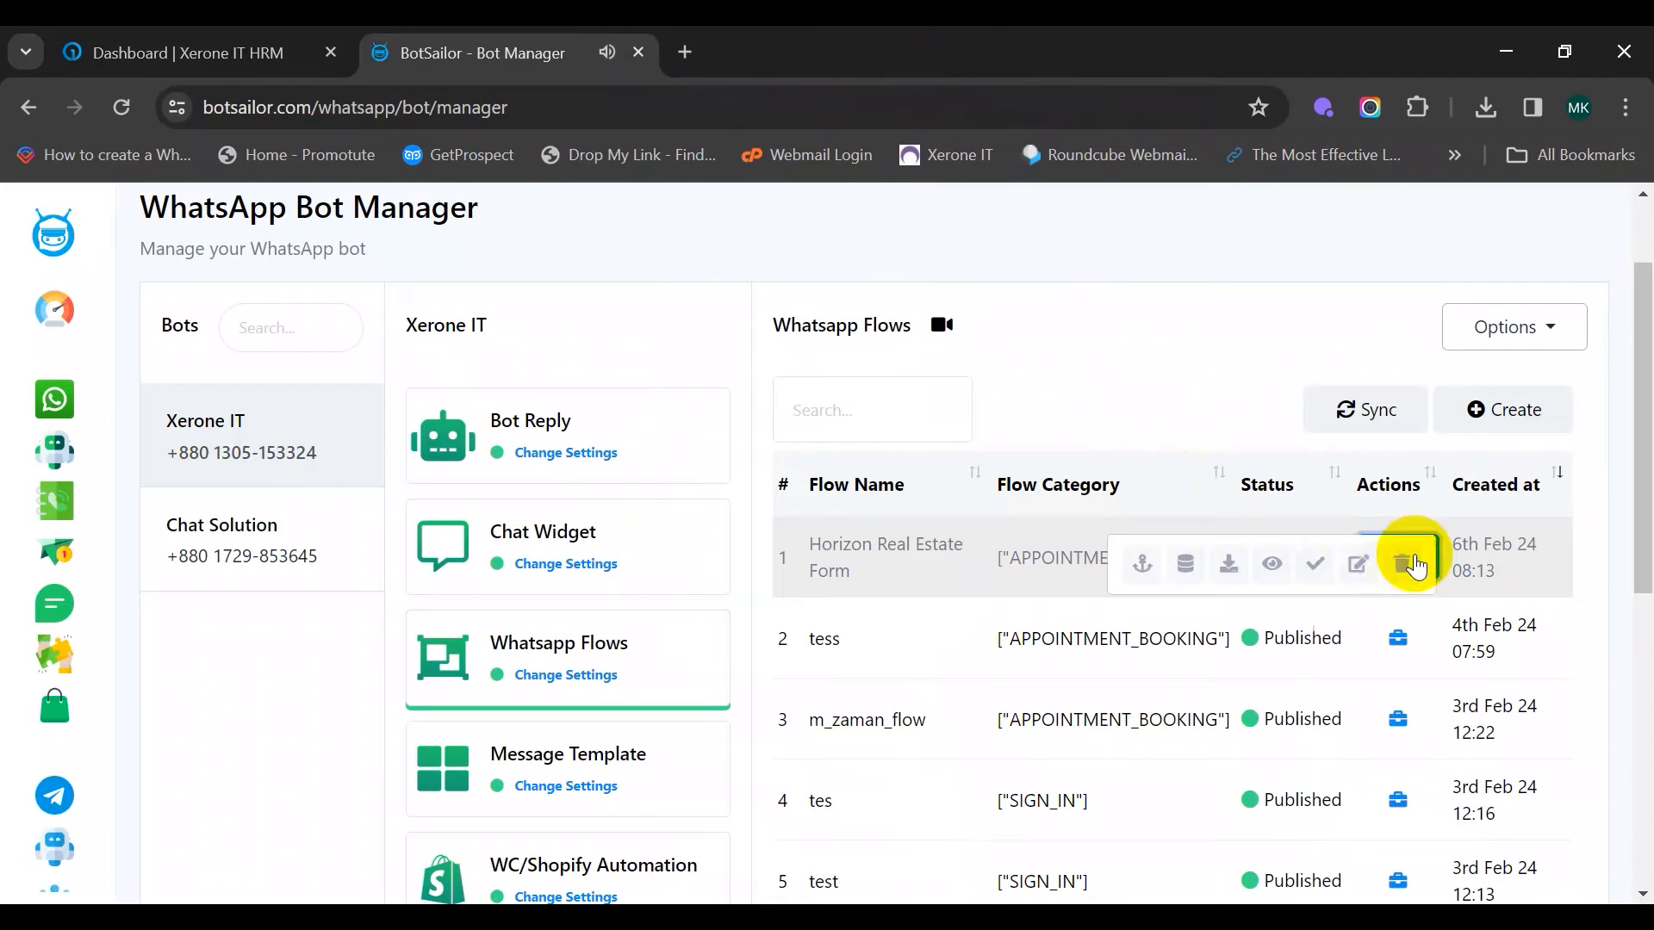
# Open the Bot Reply Settings list, with Horizon Form Final Reply at the top
pyautogui.click(1397, 557)
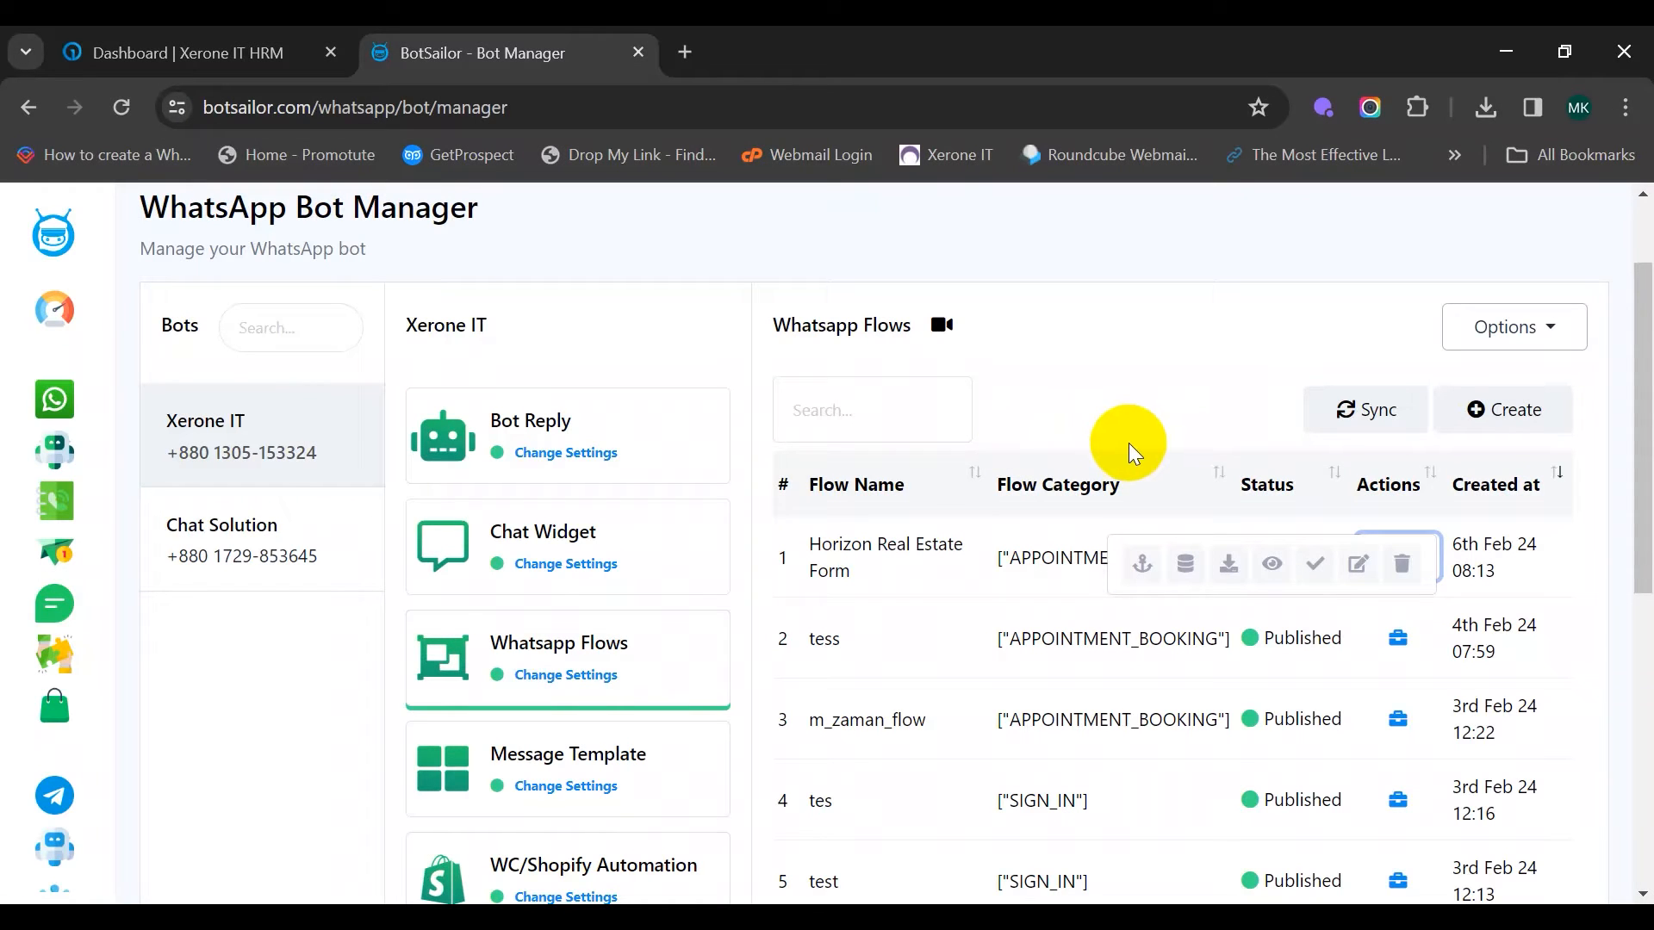
pyautogui.click(491, 440)
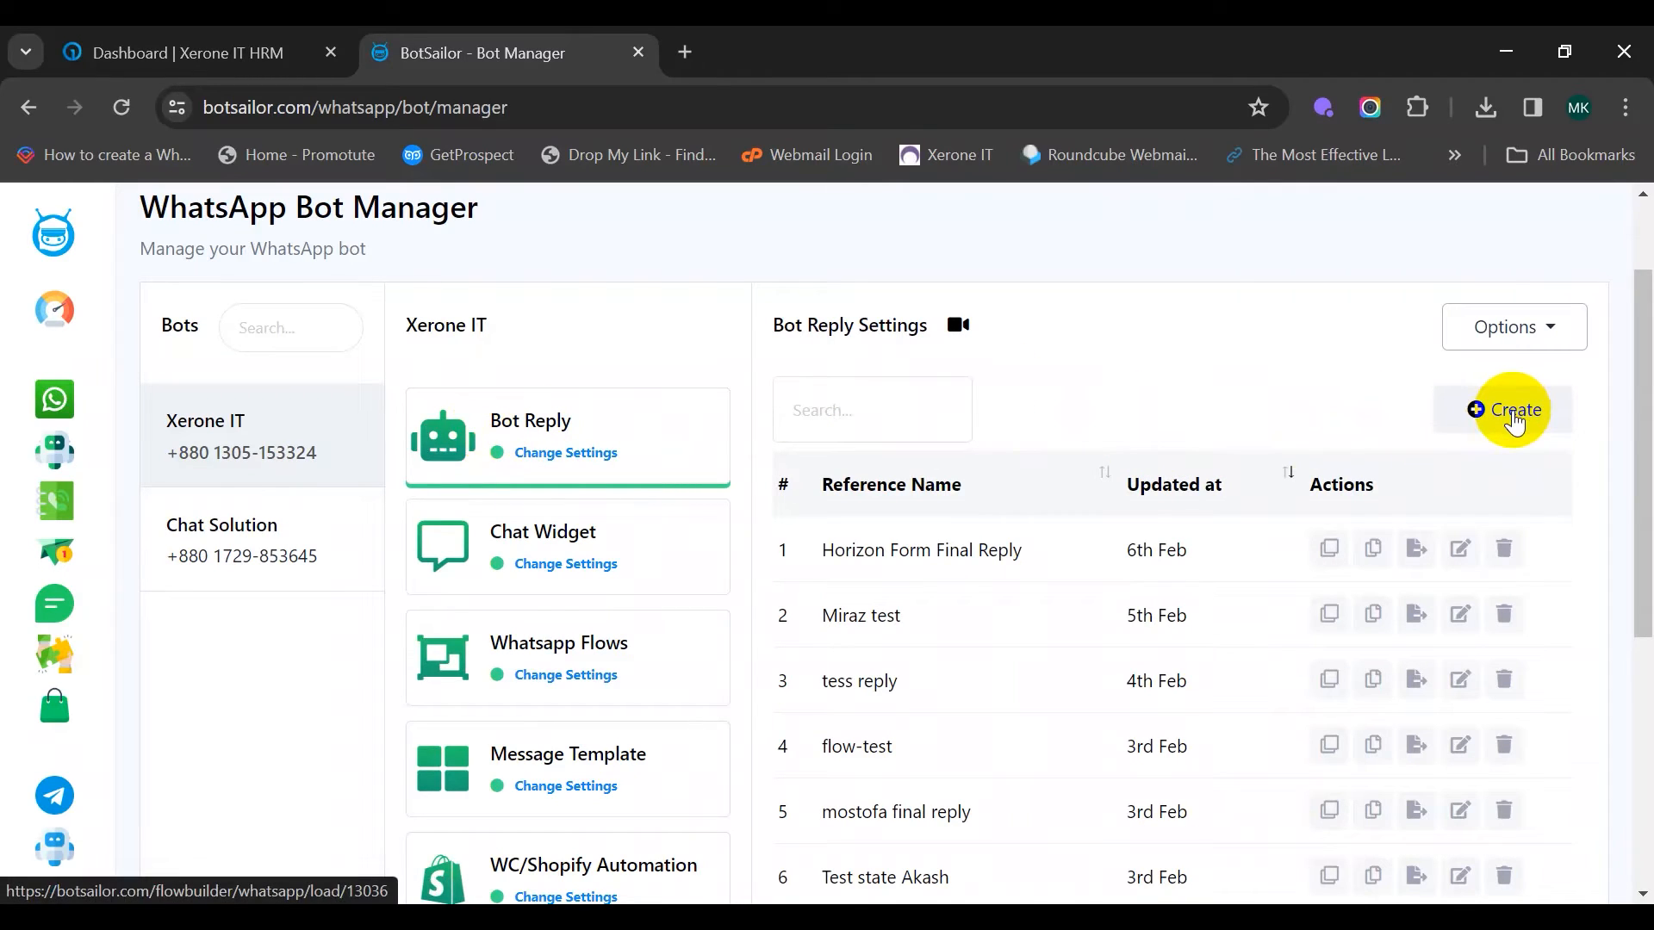
# Start a new bot reply flow and set the start node's trigger to exact keyword match
pyautogui.click(1515, 422)
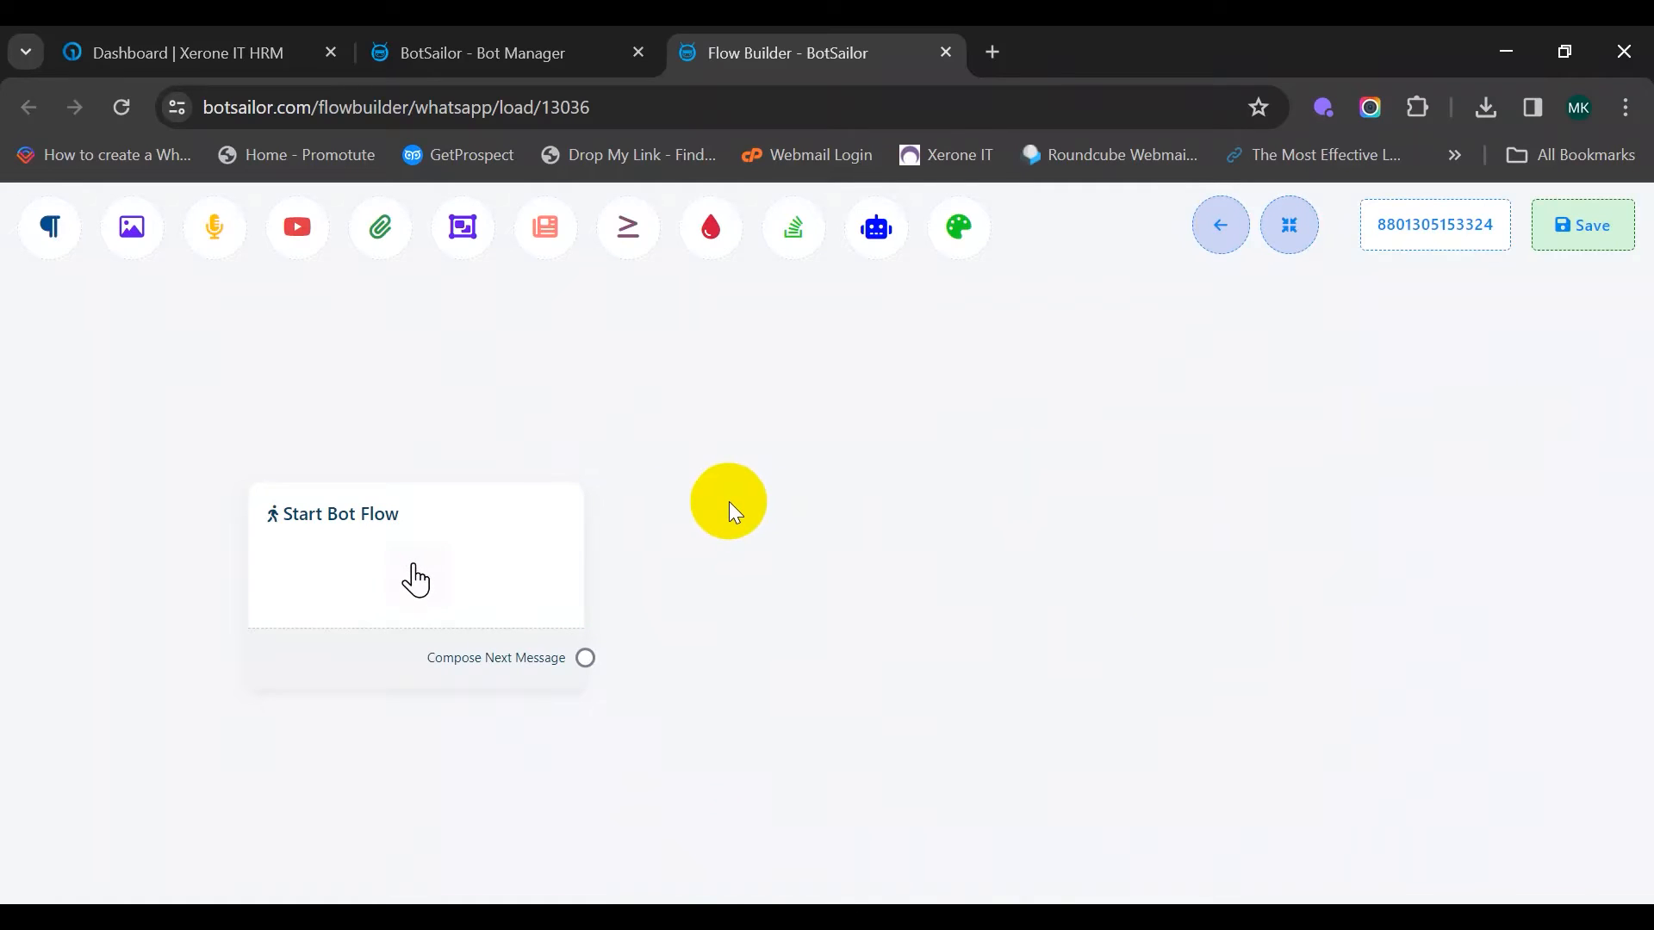
pyautogui.moveTo(729, 501); pyautogui.dragTo(571, 513)
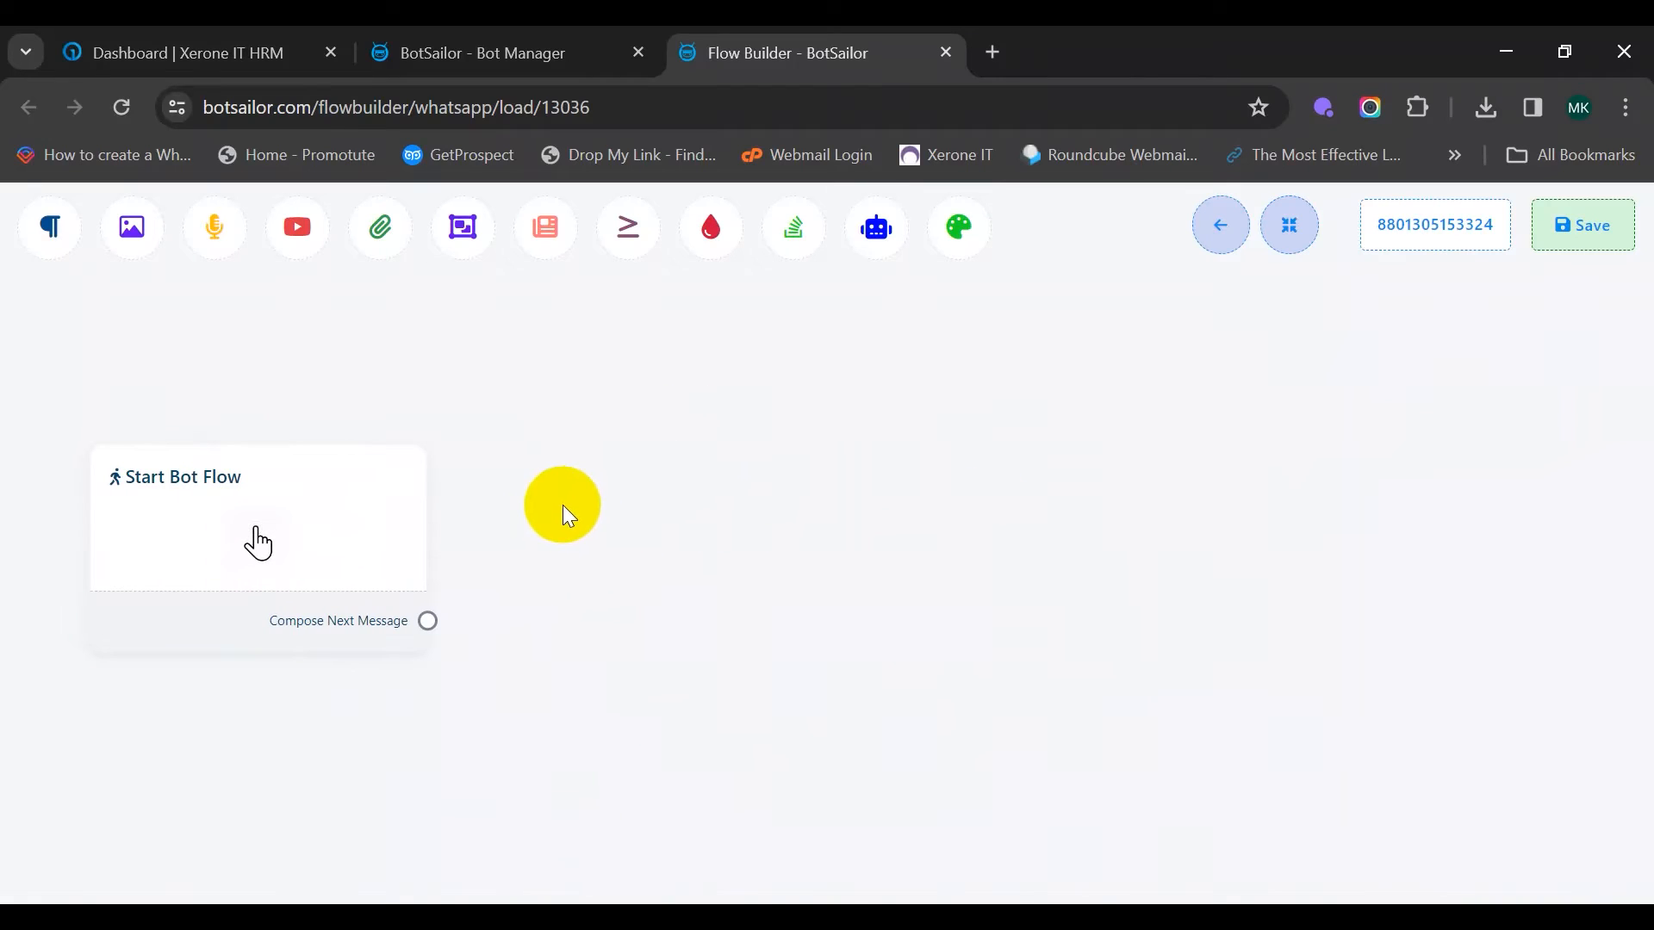
pyautogui.doubleClick(256, 541)
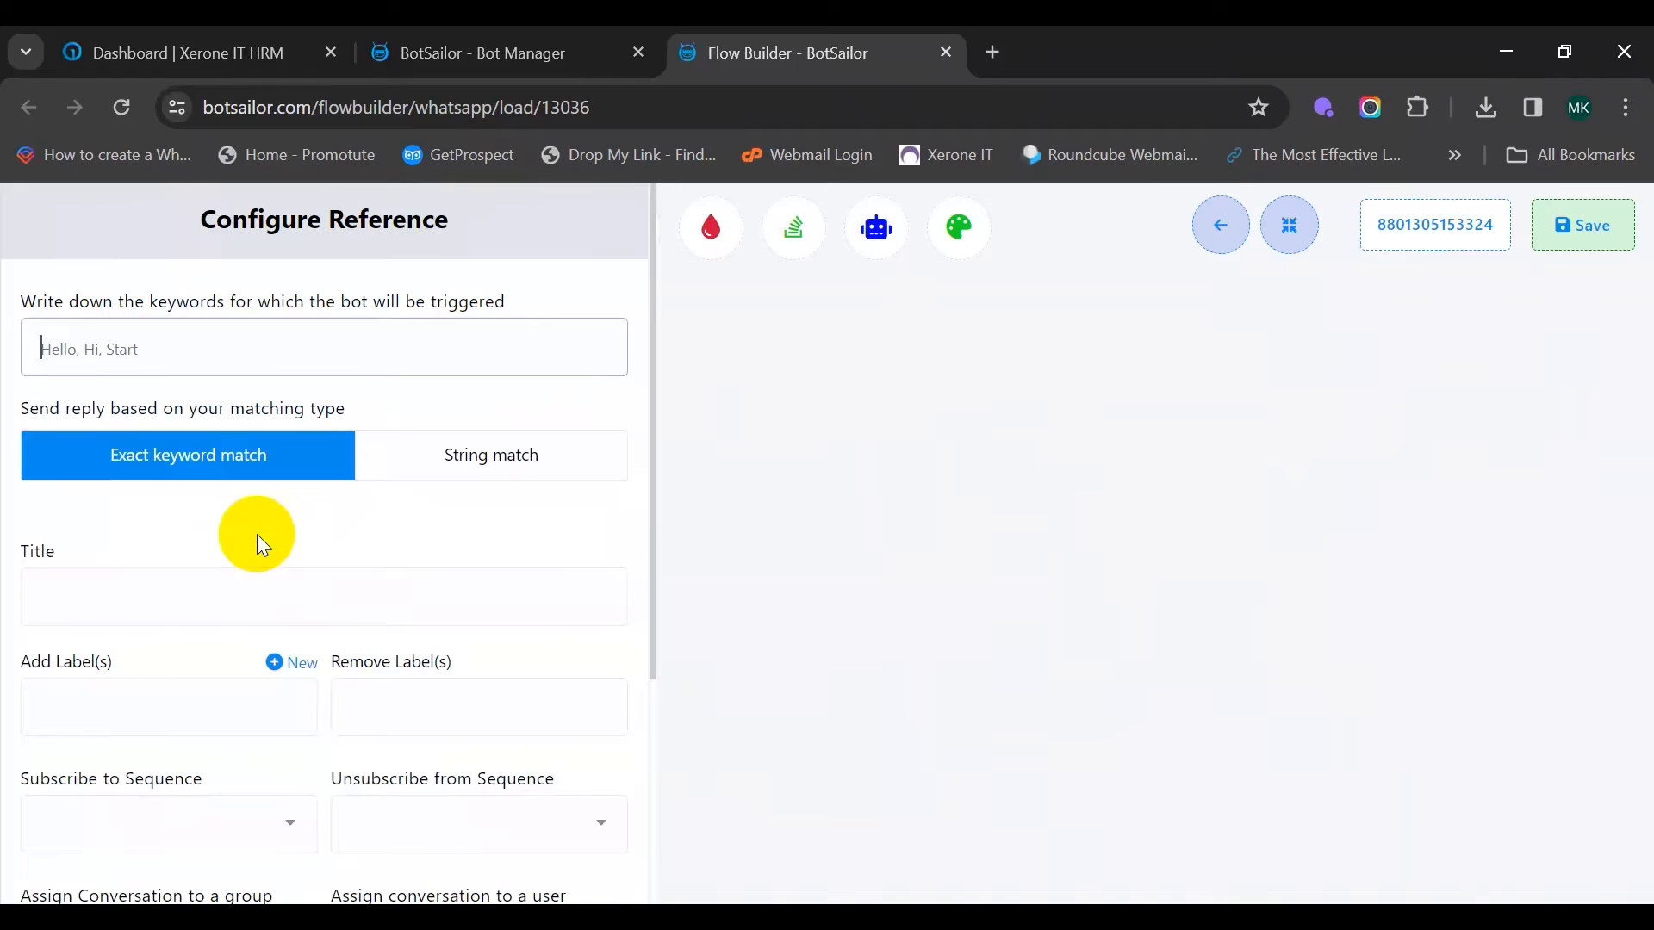
pyautogui.click(232, 345)
pyautogui.click(430, 405)
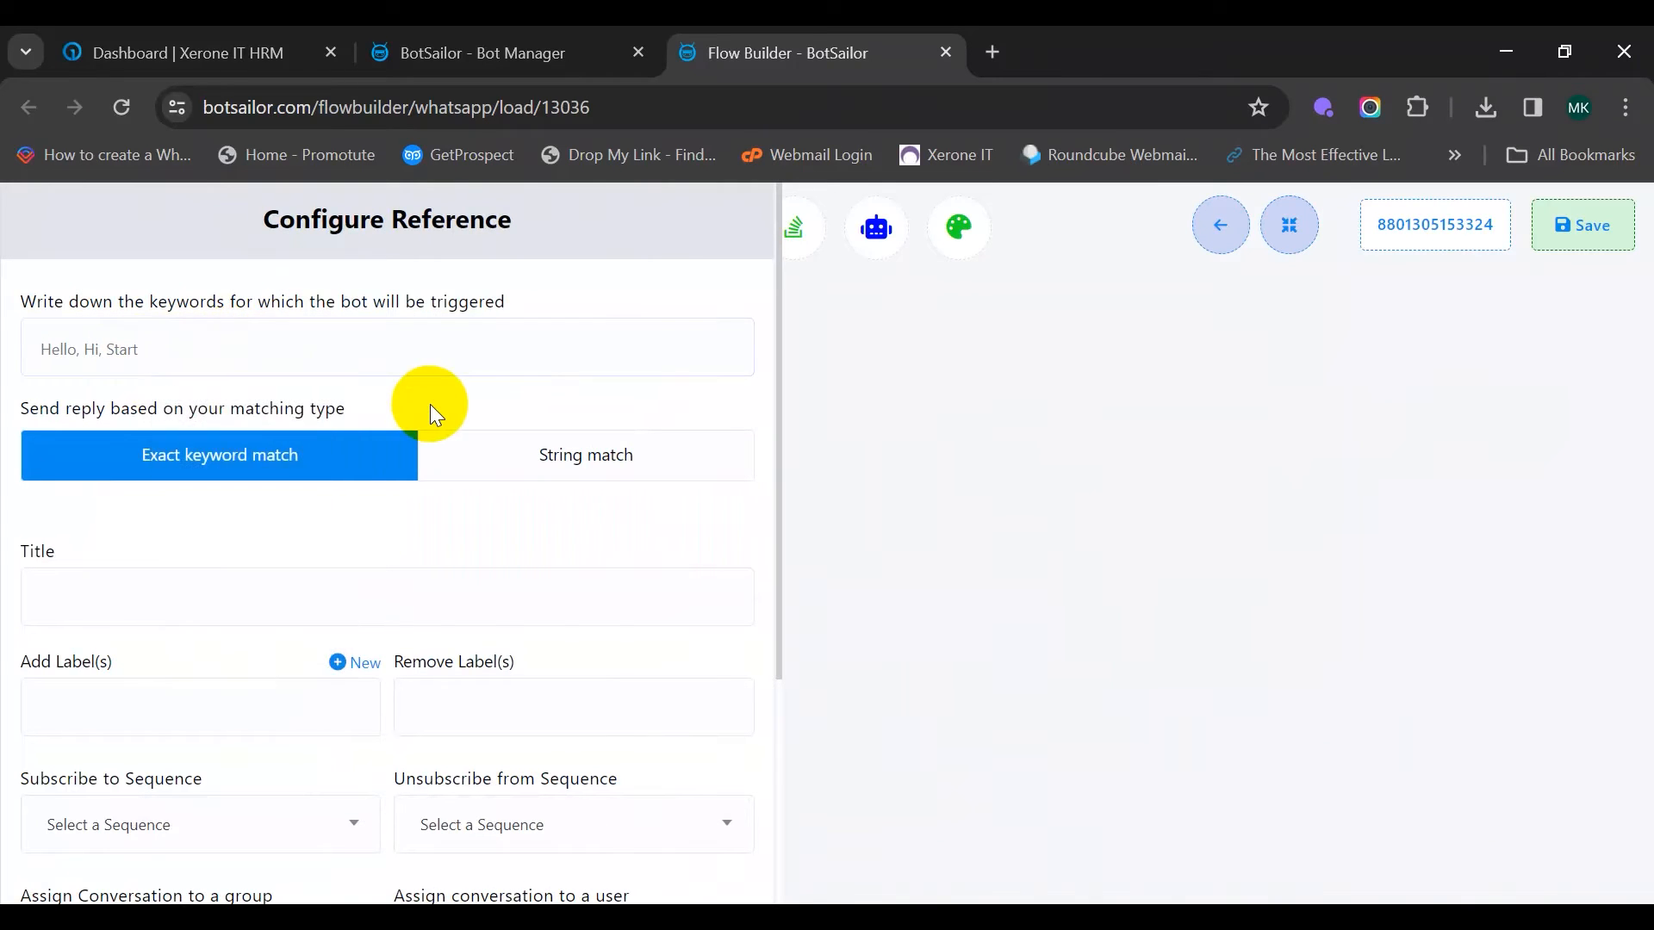
pyautogui.click(508, 461)
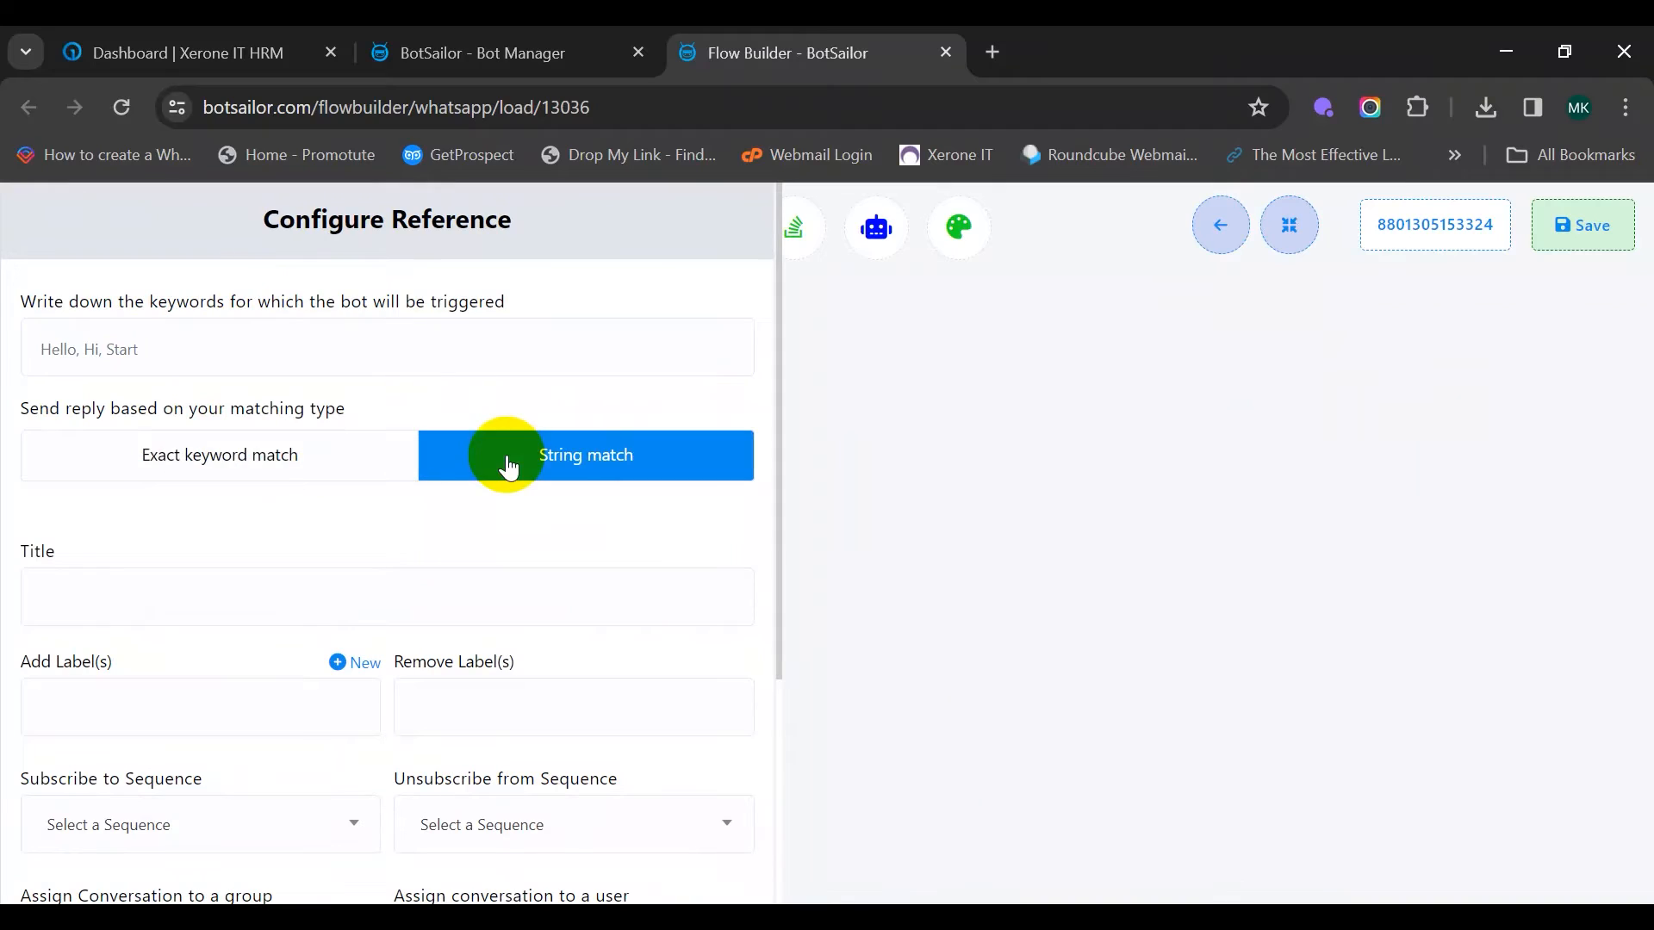
pyautogui.click(267, 459)
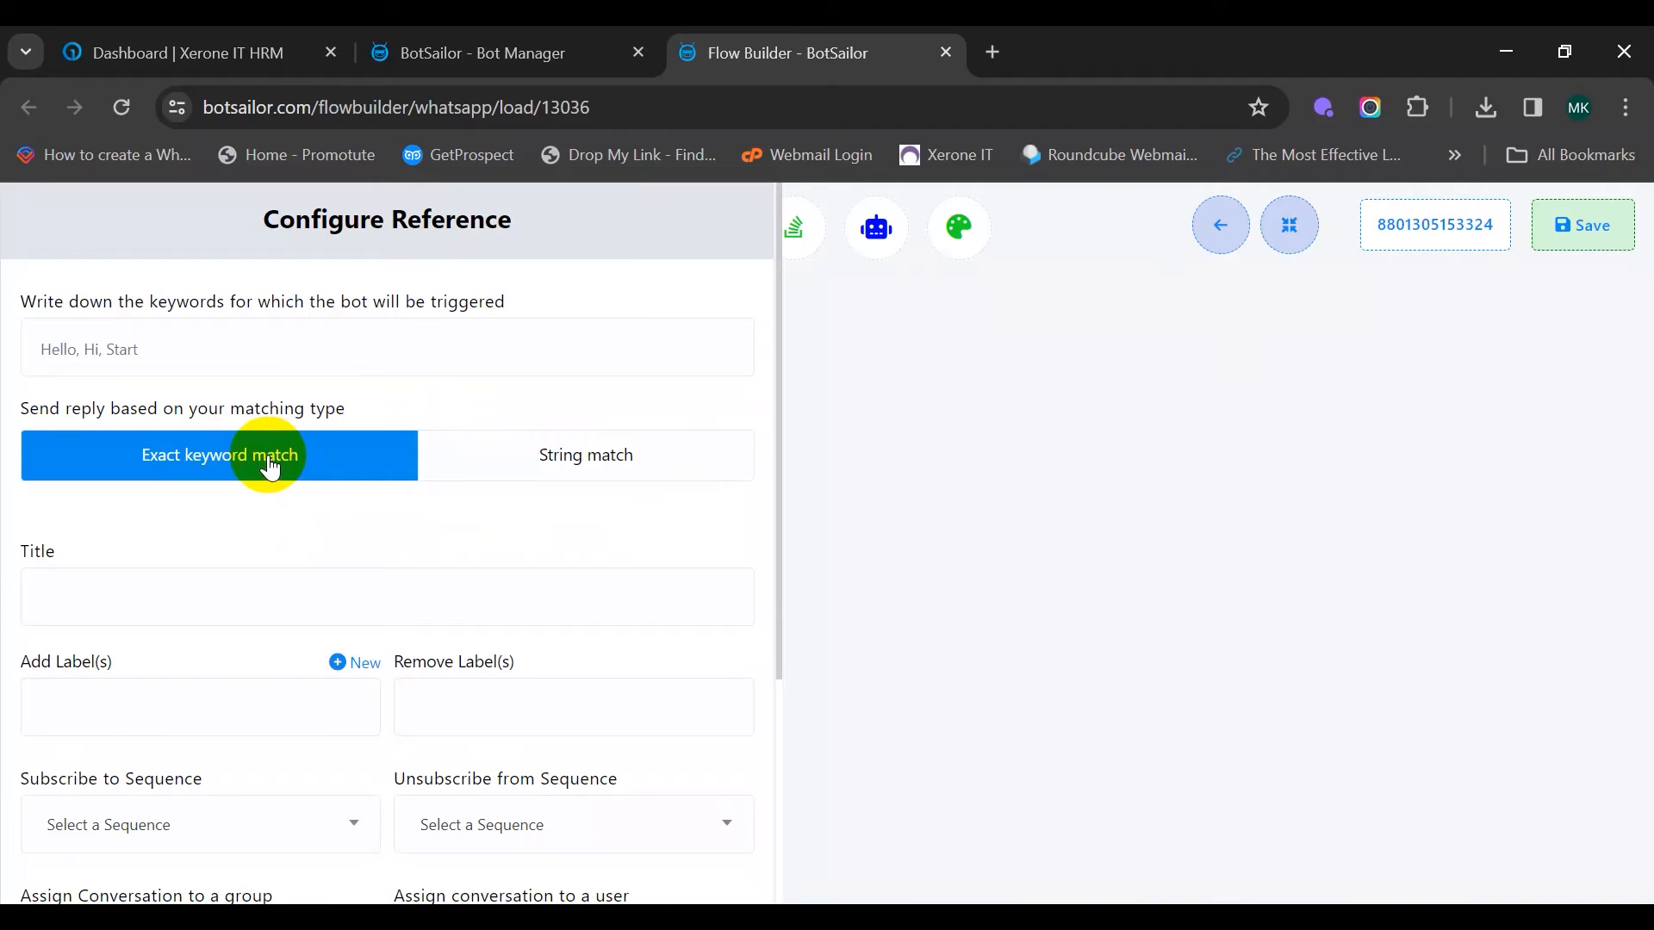
# Enter trigger keyword 'Hola' and title 'Horizon Real Estate Form Bot', then save
pyautogui.click(273, 336)
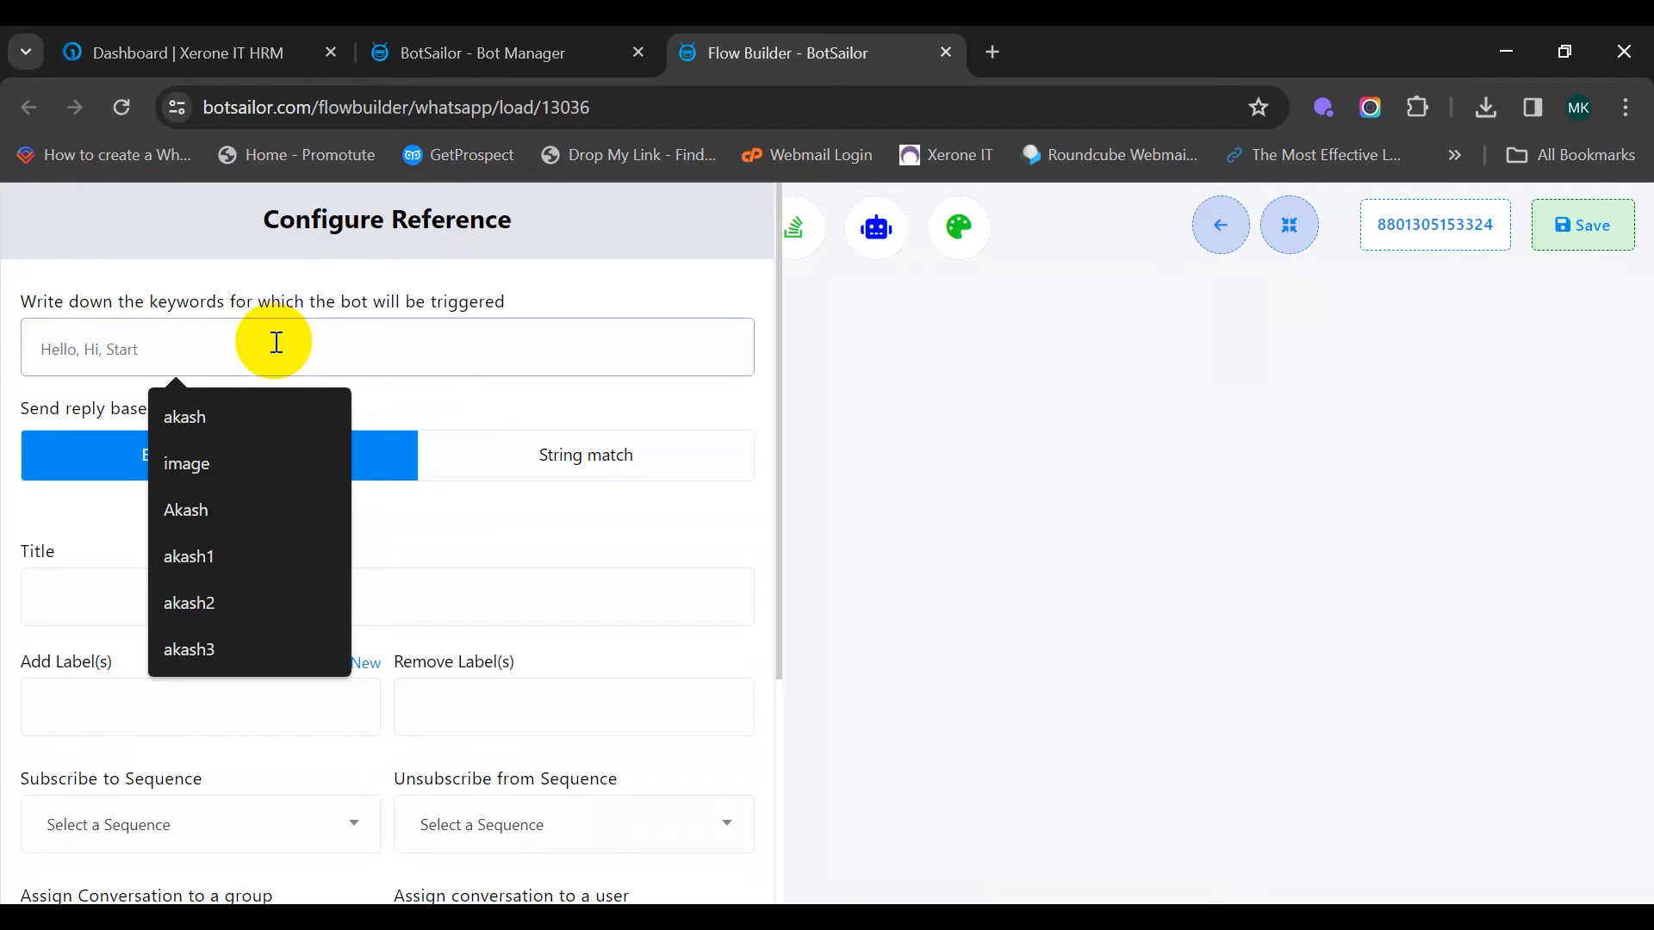
pyautogui.write('Hola')
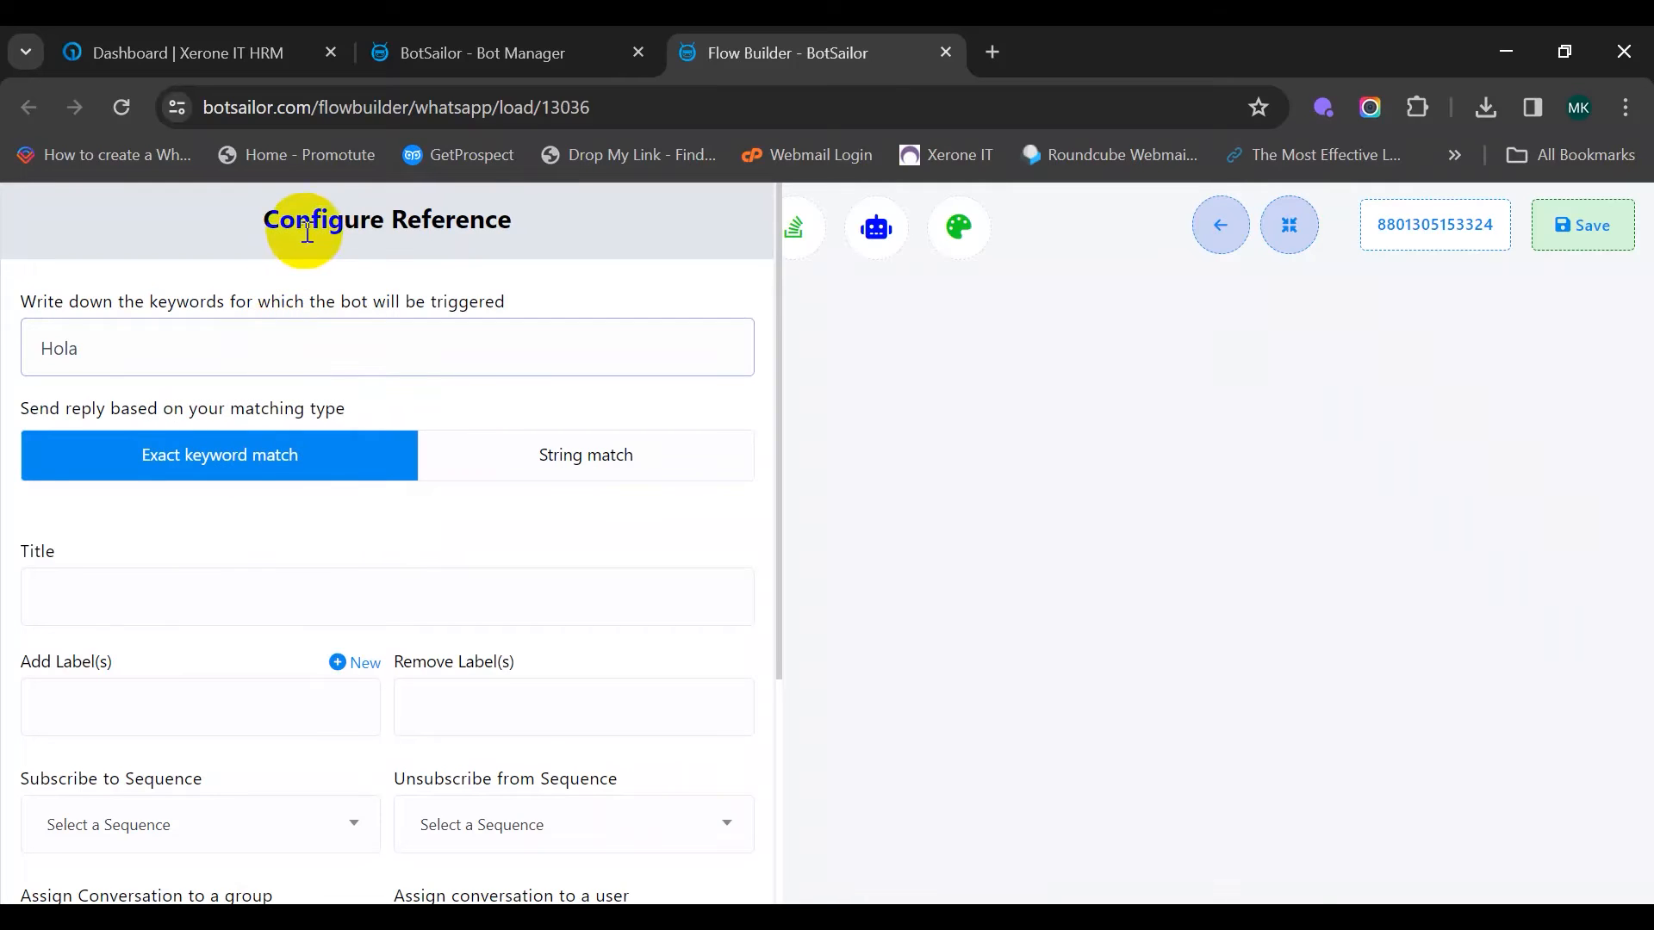
pyautogui.click(175, 601)
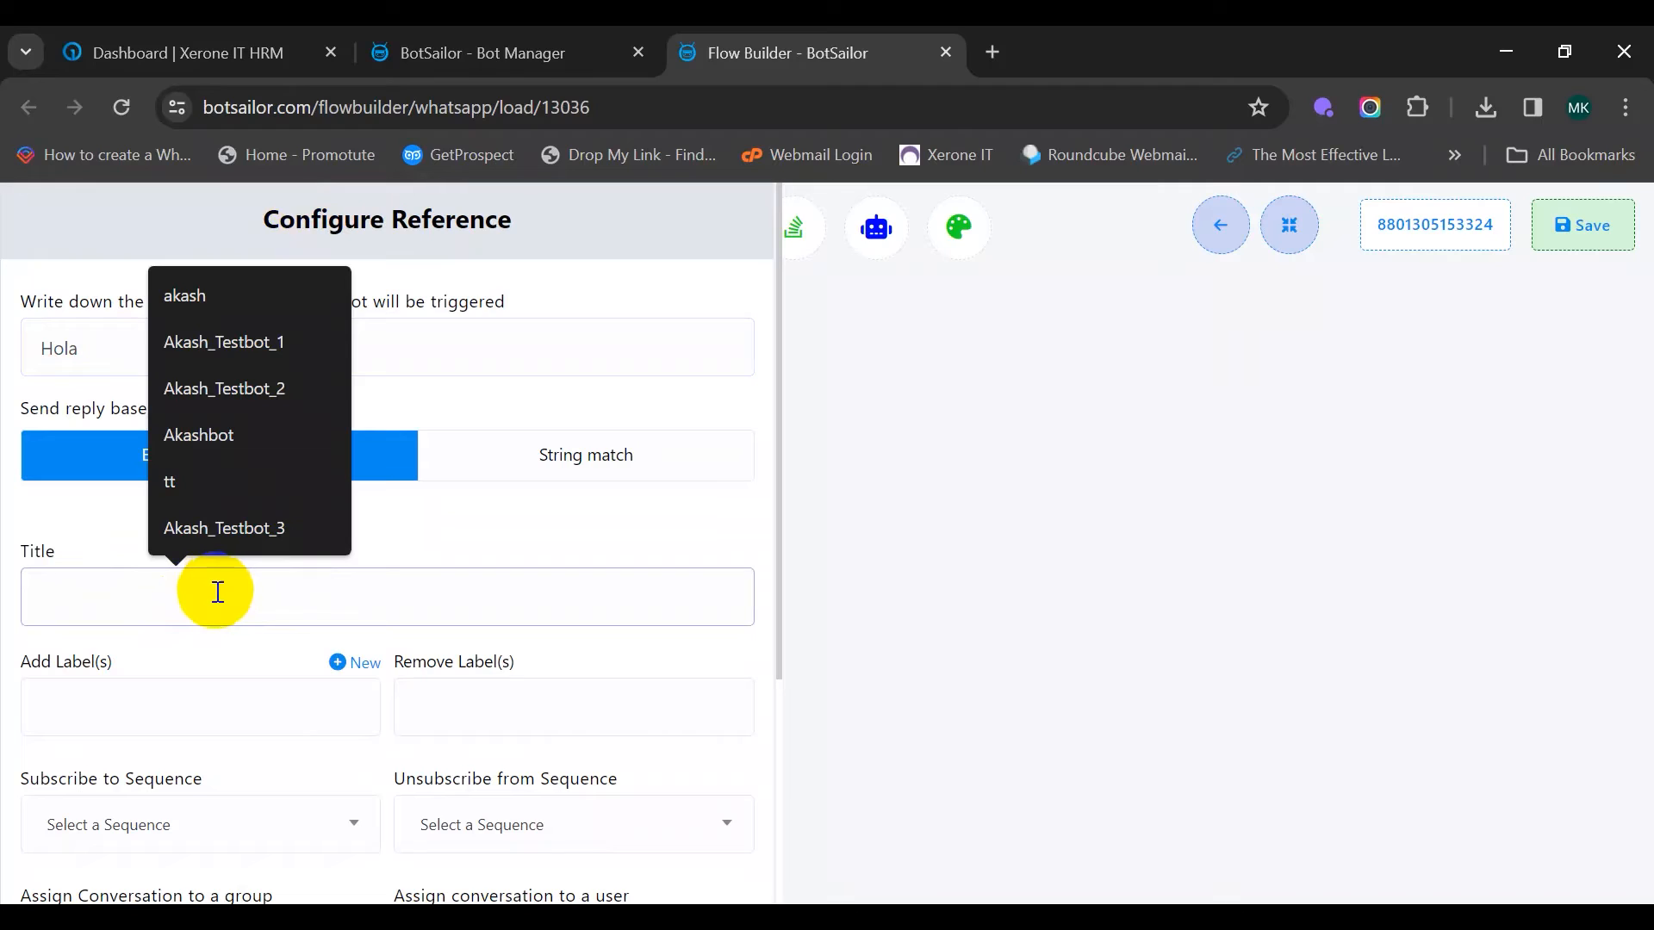
pyautogui.click(215, 597)
pyautogui.write('Horizon Real Estate Form Bot')
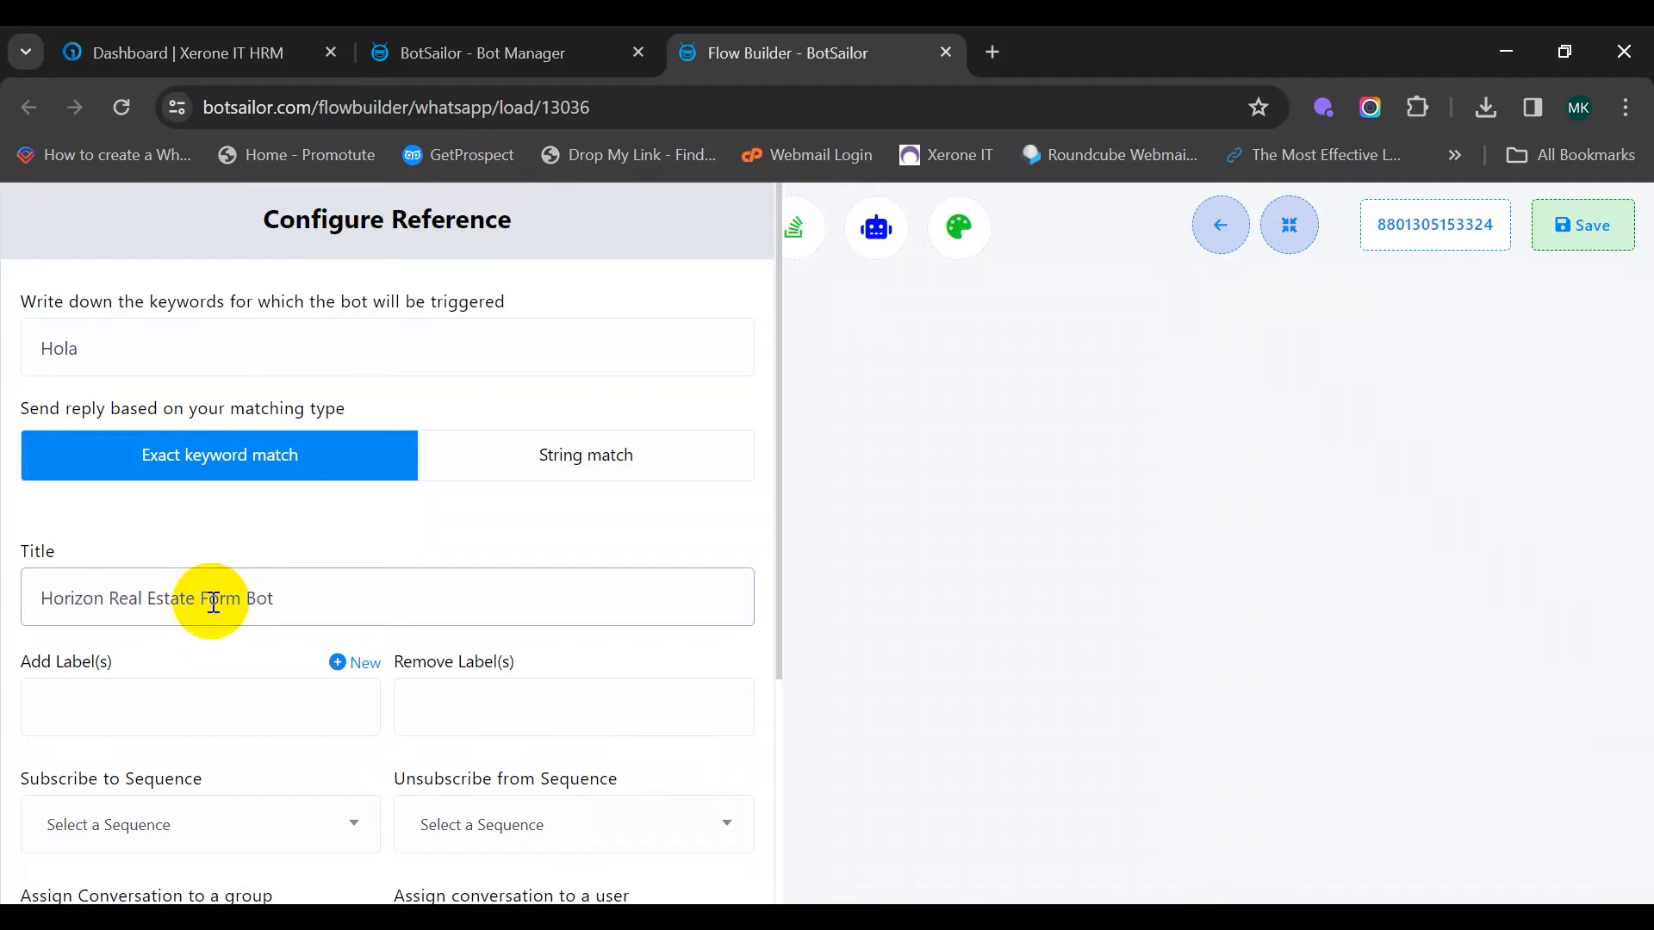
pyautogui.scroll(-4, 313, 509)
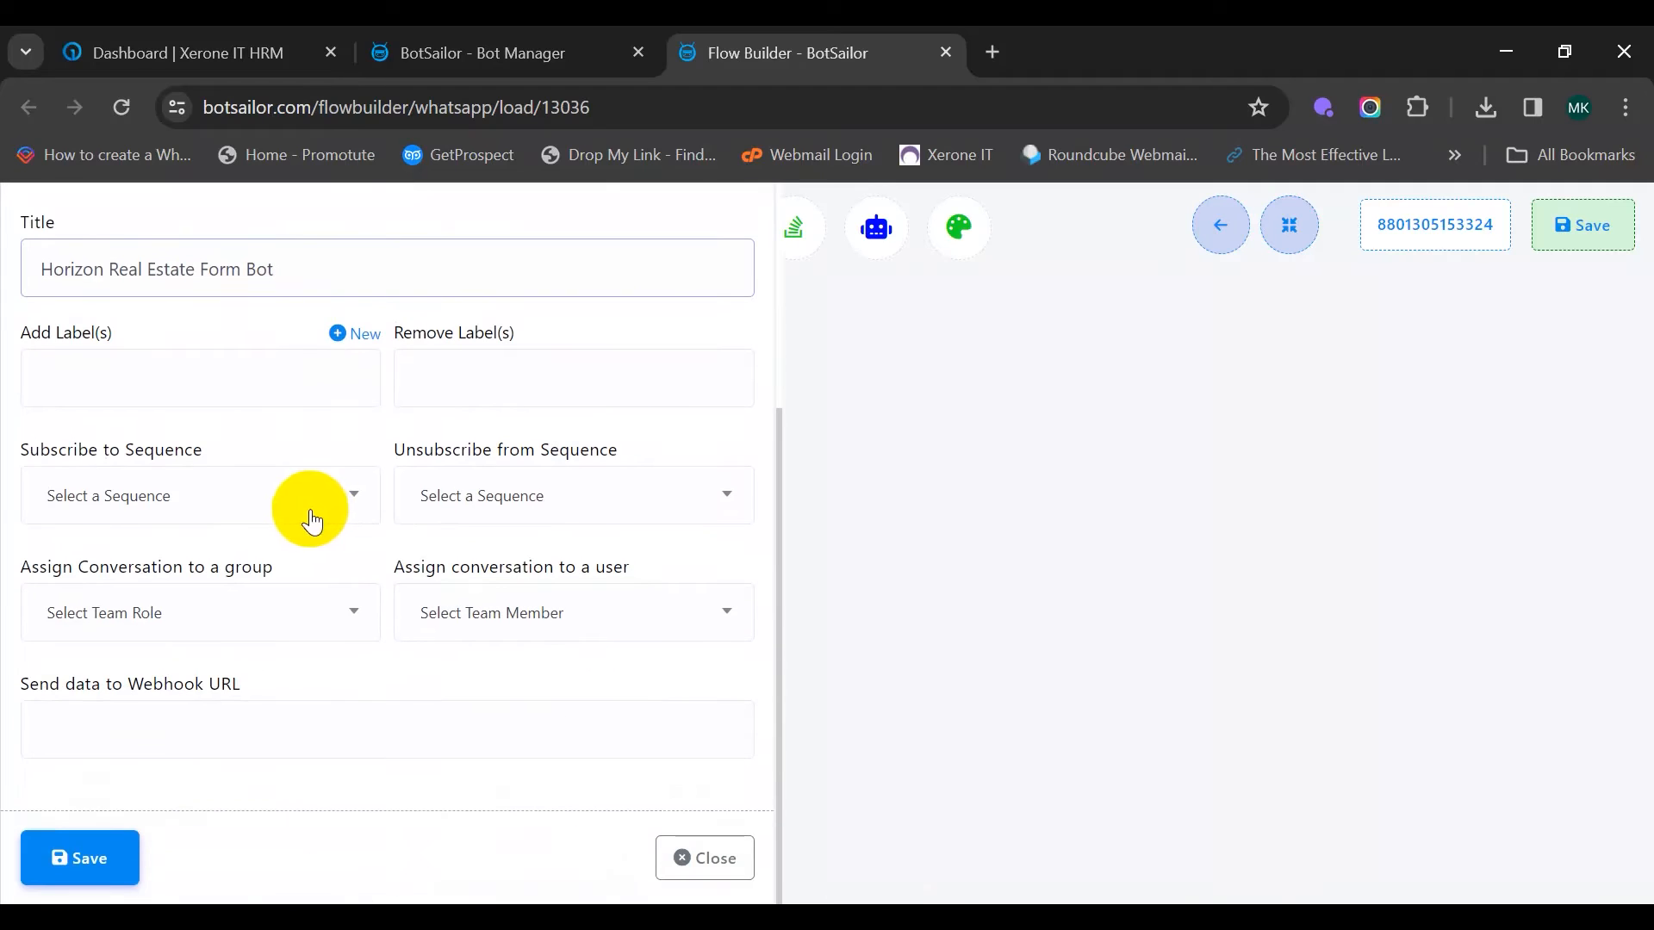
pyautogui.click(86, 858)
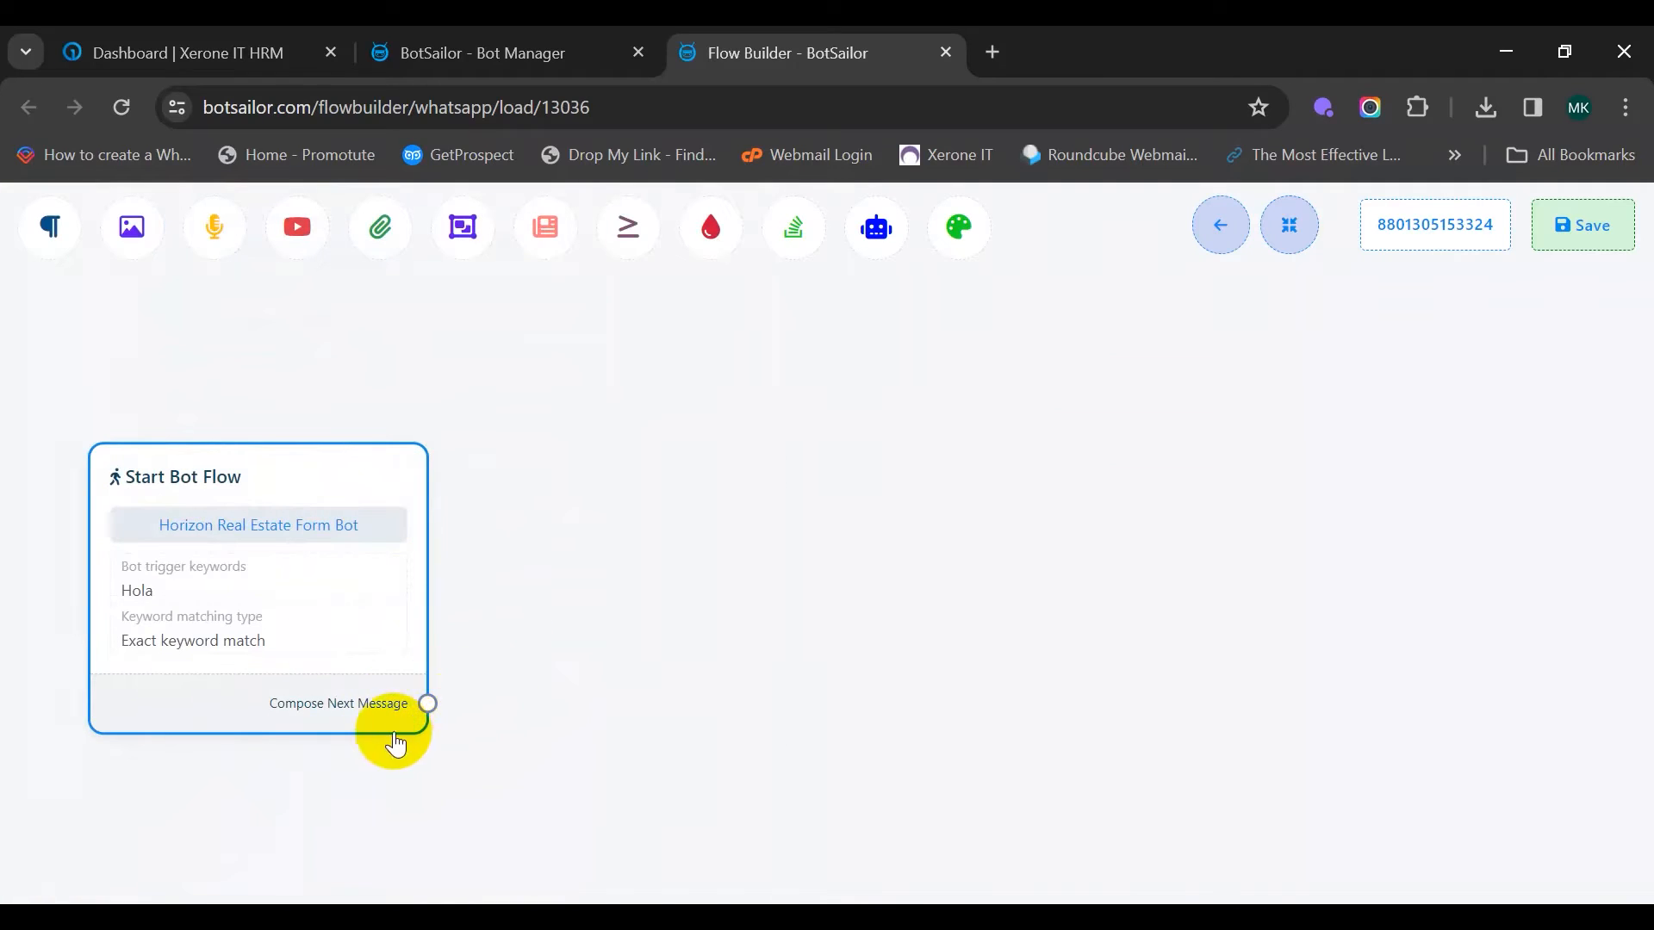
# Add an Interactive message after the start node
pyautogui.moveTo(428, 706); pyautogui.dragTo(577, 387)
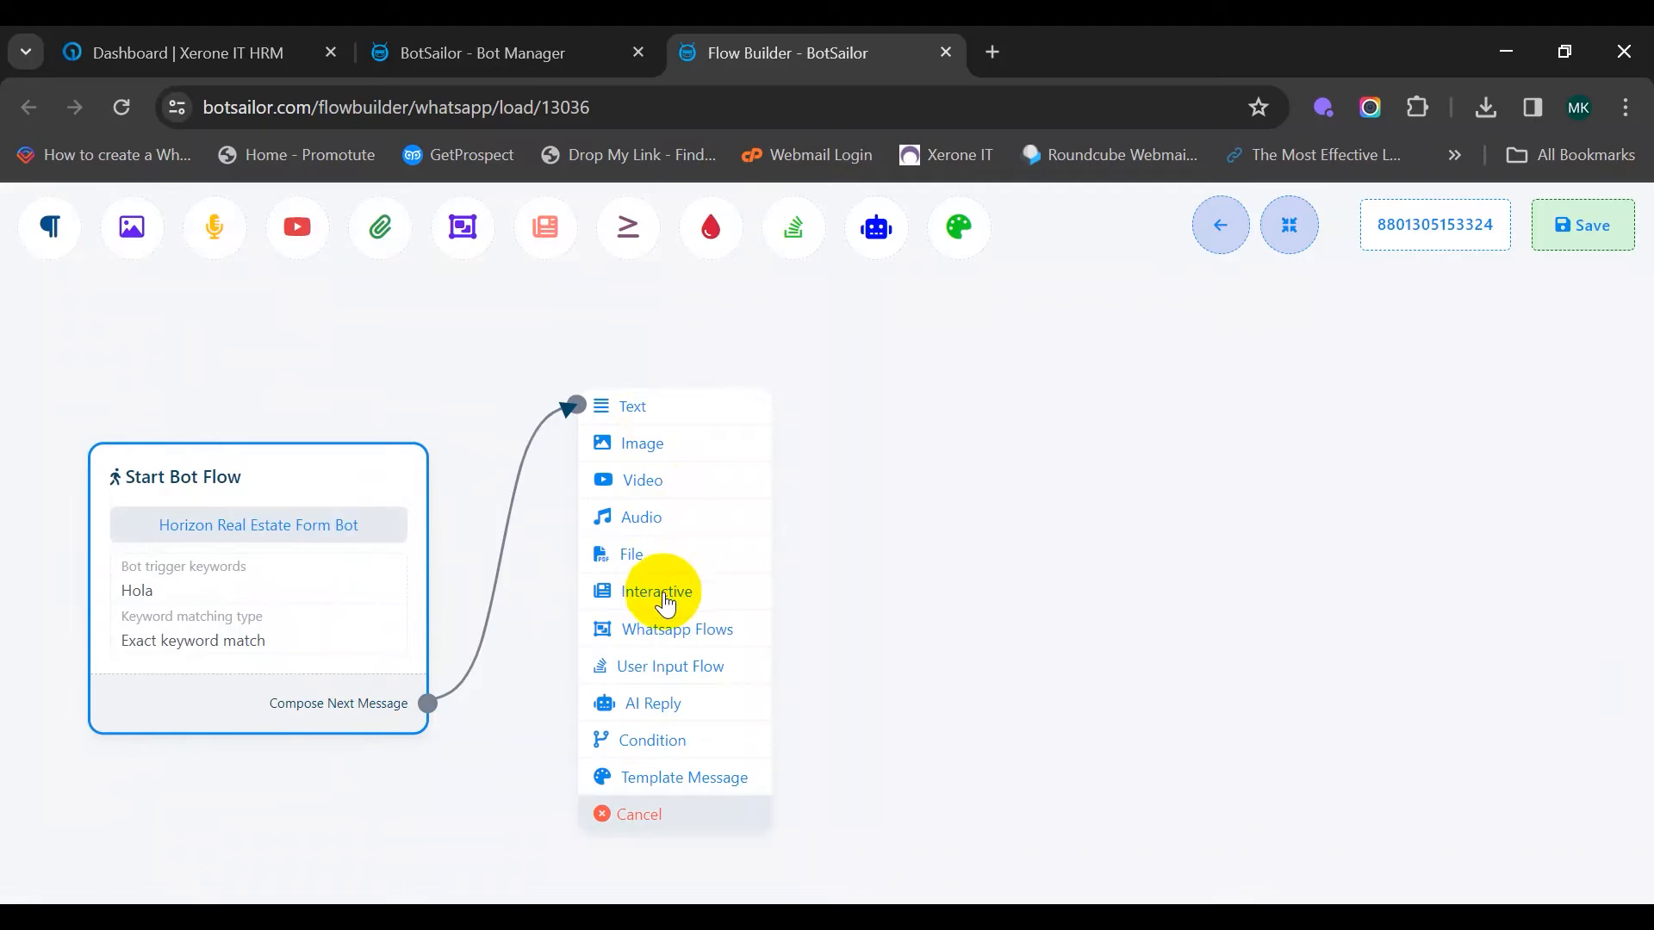
pyautogui.click(702, 598)
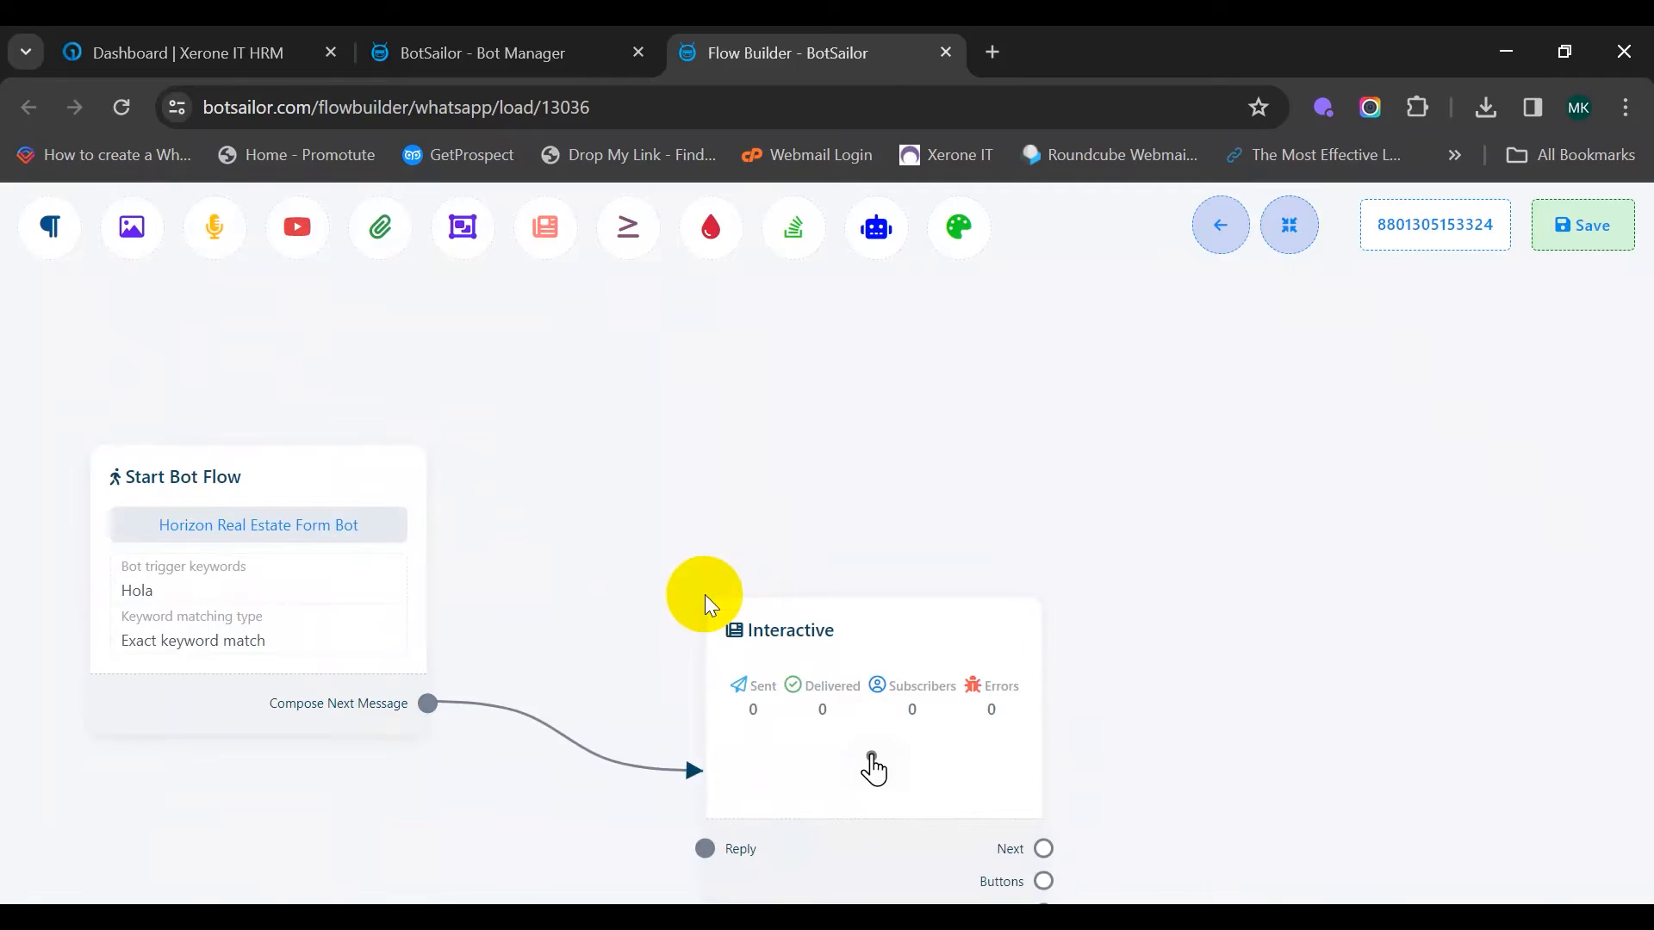
pyautogui.moveTo(798, 631); pyautogui.dragTo(596, 461)
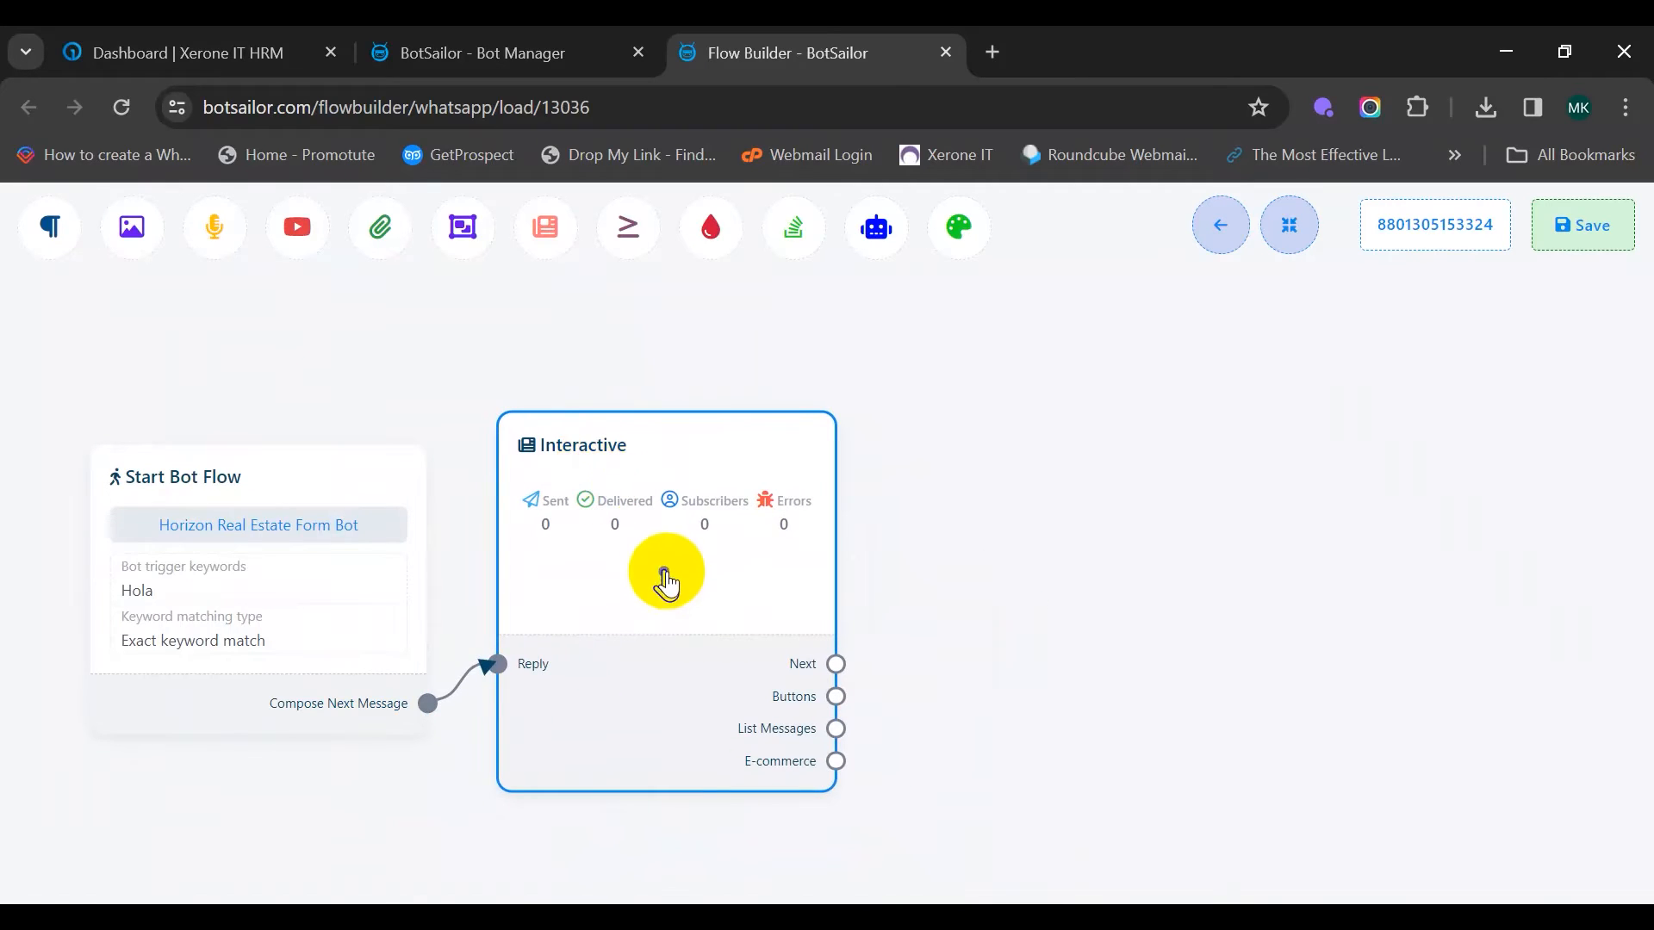
pyautogui.doubleClick(664, 572)
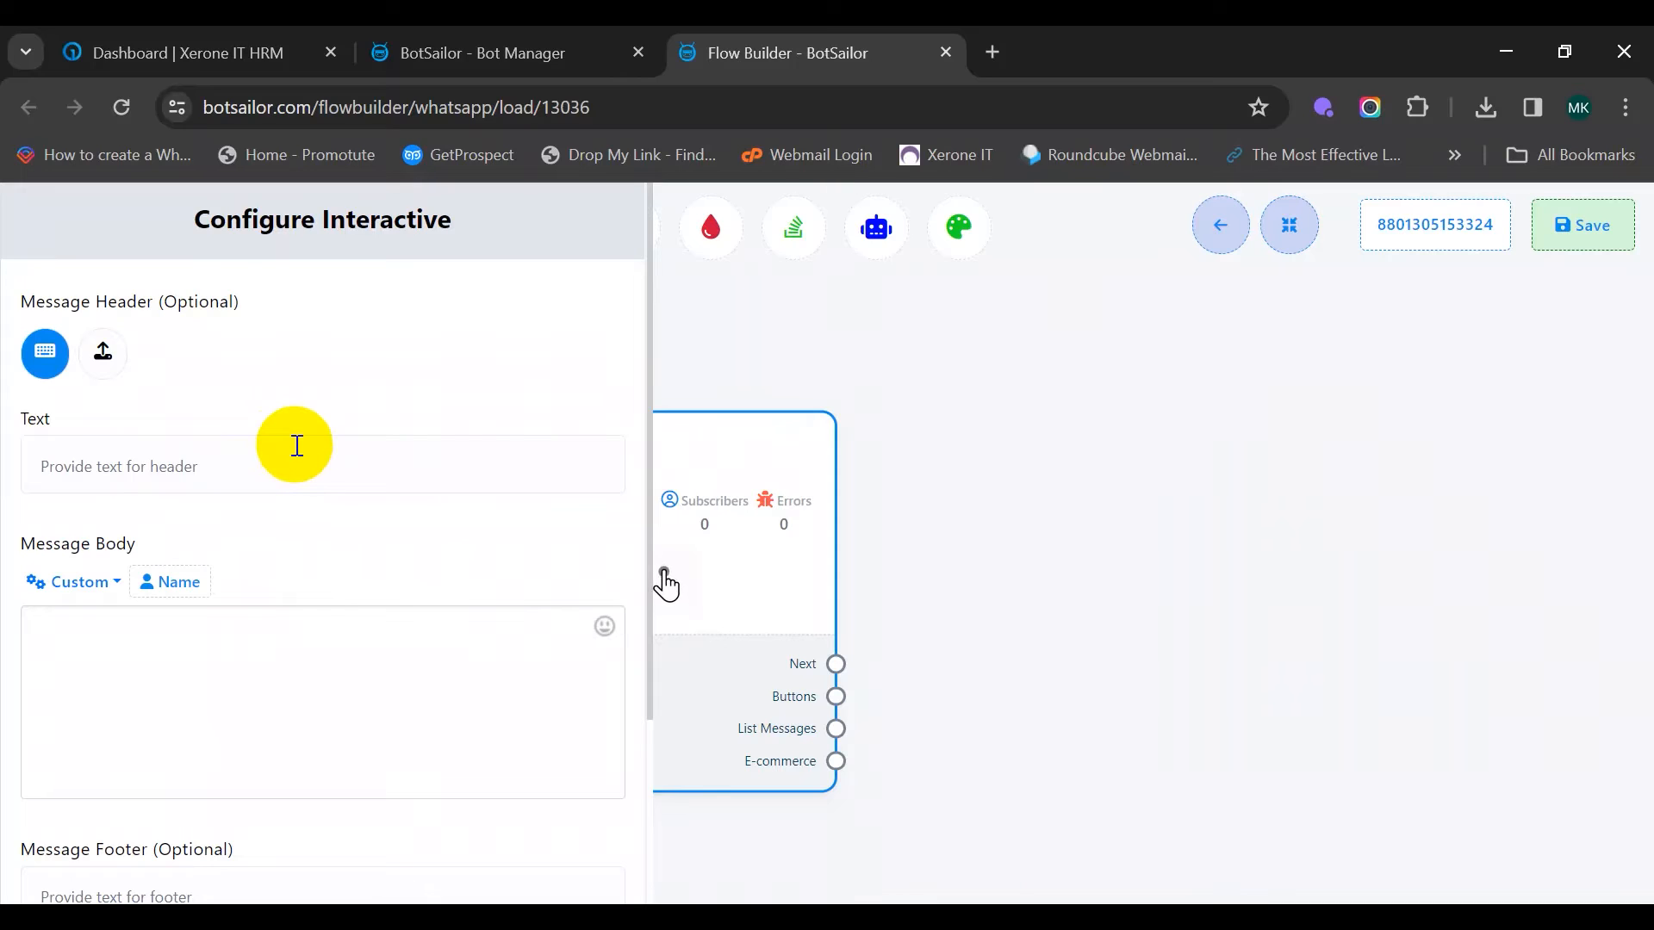
# Give it header 'What are you looking for?', body 'We have two options available here', footer 'Please Choose One'
pyautogui.click(183, 464)
pyautogui.write('What are you looking for?')
pyautogui.click(169, 671)
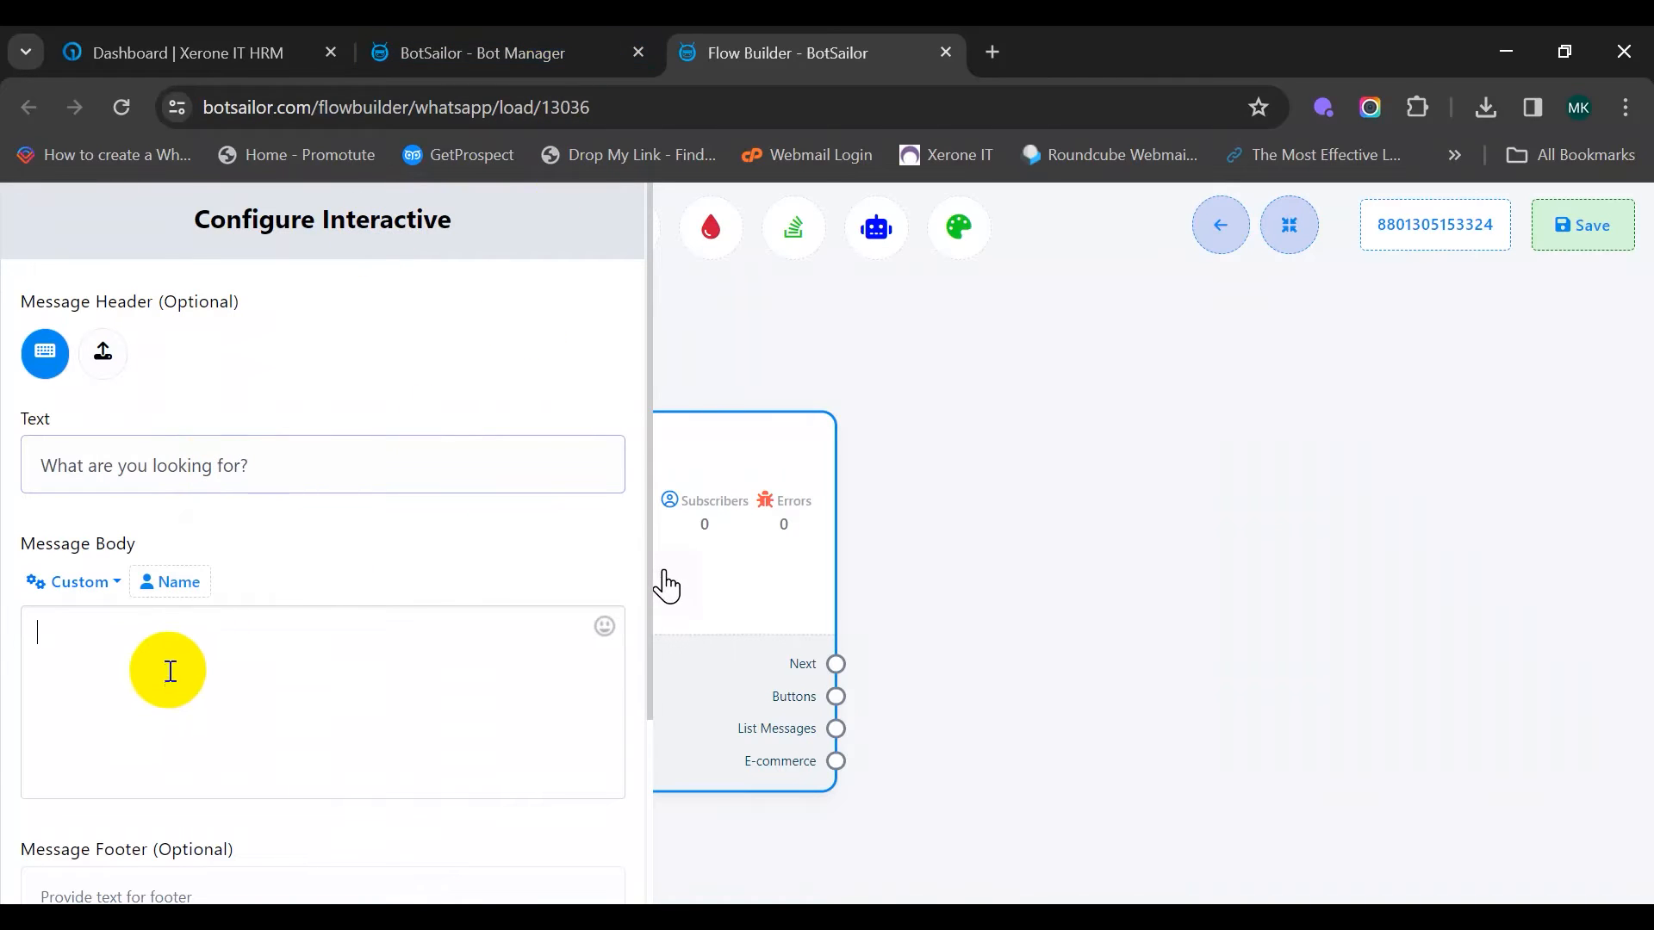
pyautogui.write('We have two')
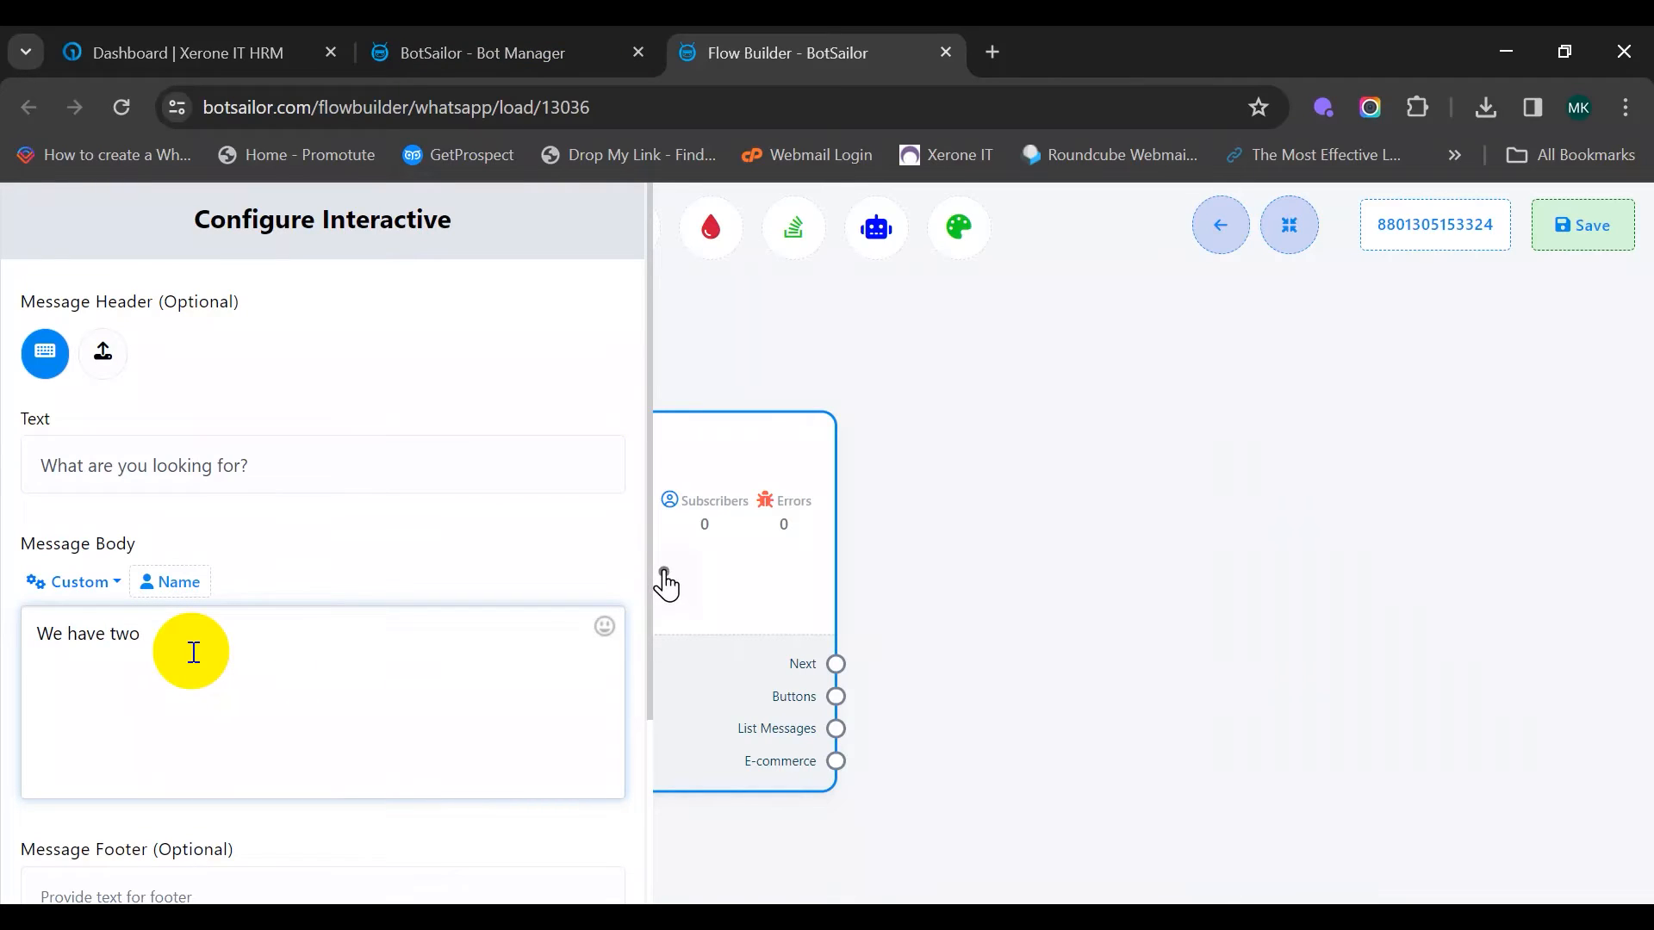
pyautogui.write(' options available here')
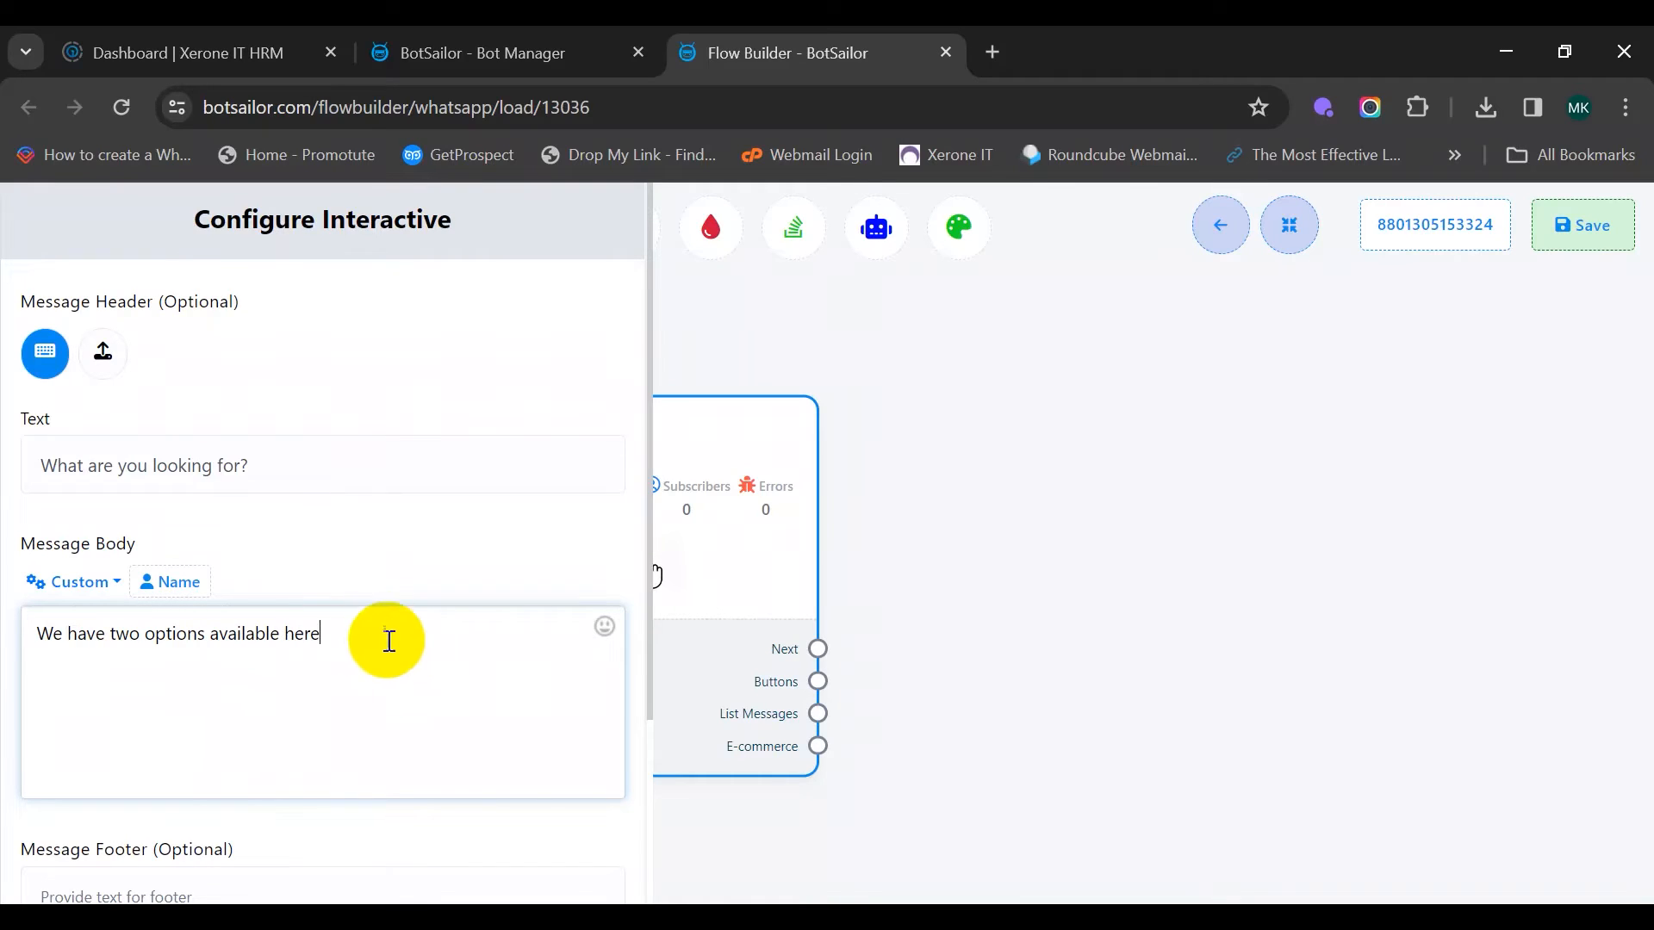
pyautogui.scroll(-3, 393, 659)
pyautogui.click(215, 642)
pyautogui.write('Please Choose One')
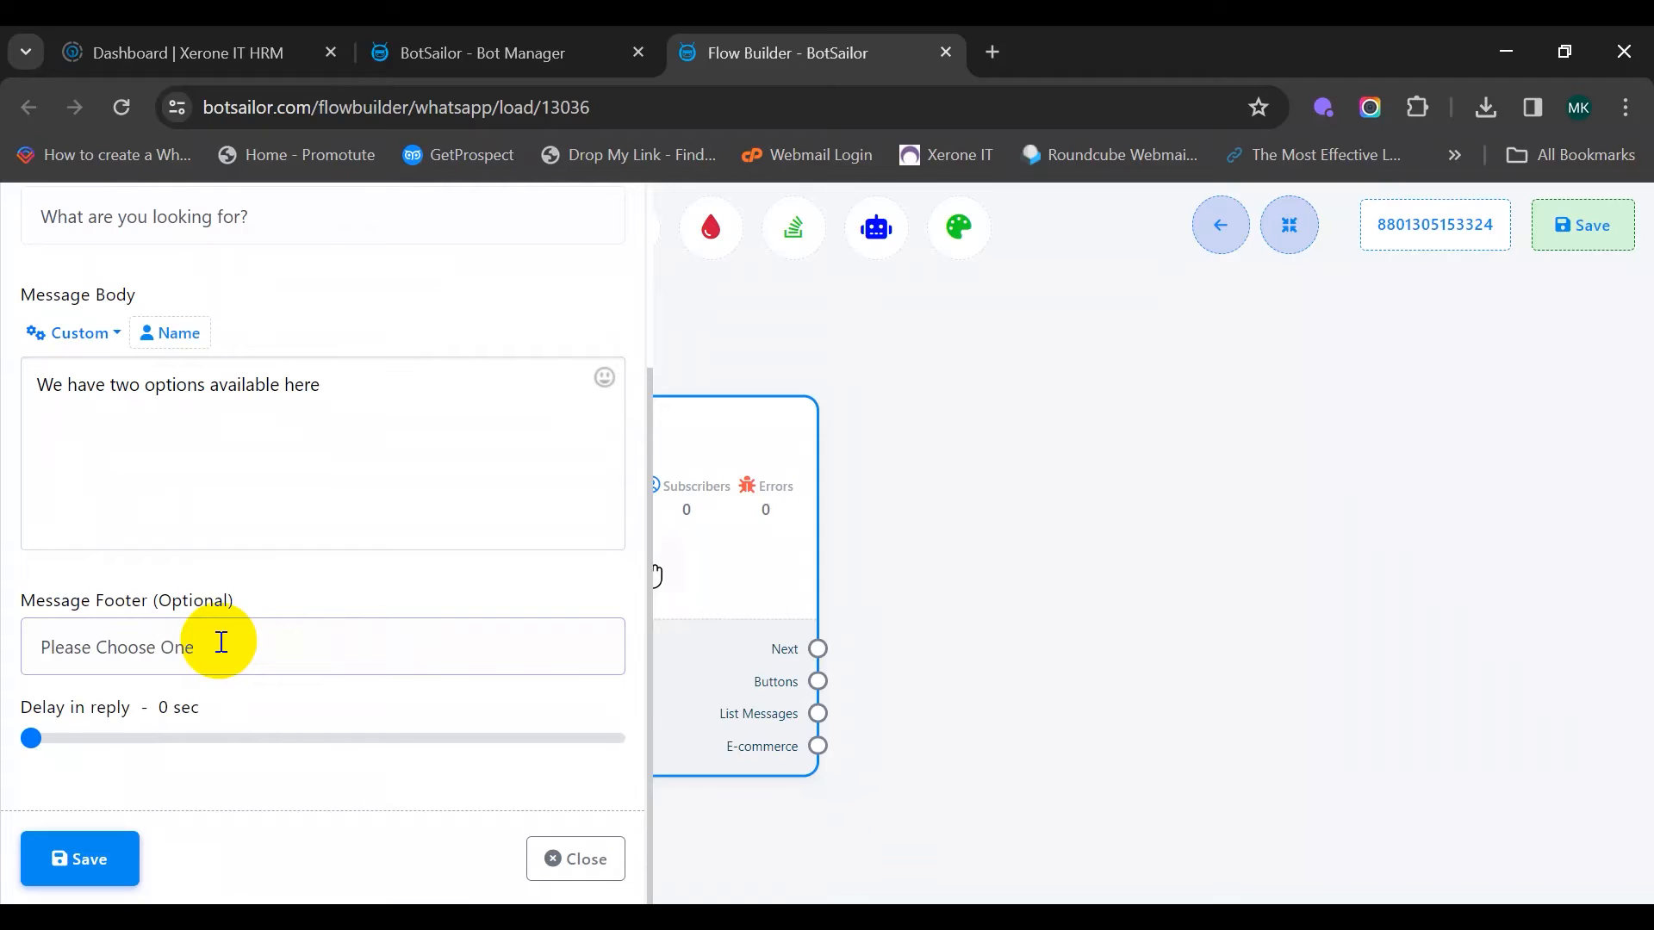
pyautogui.click(100, 860)
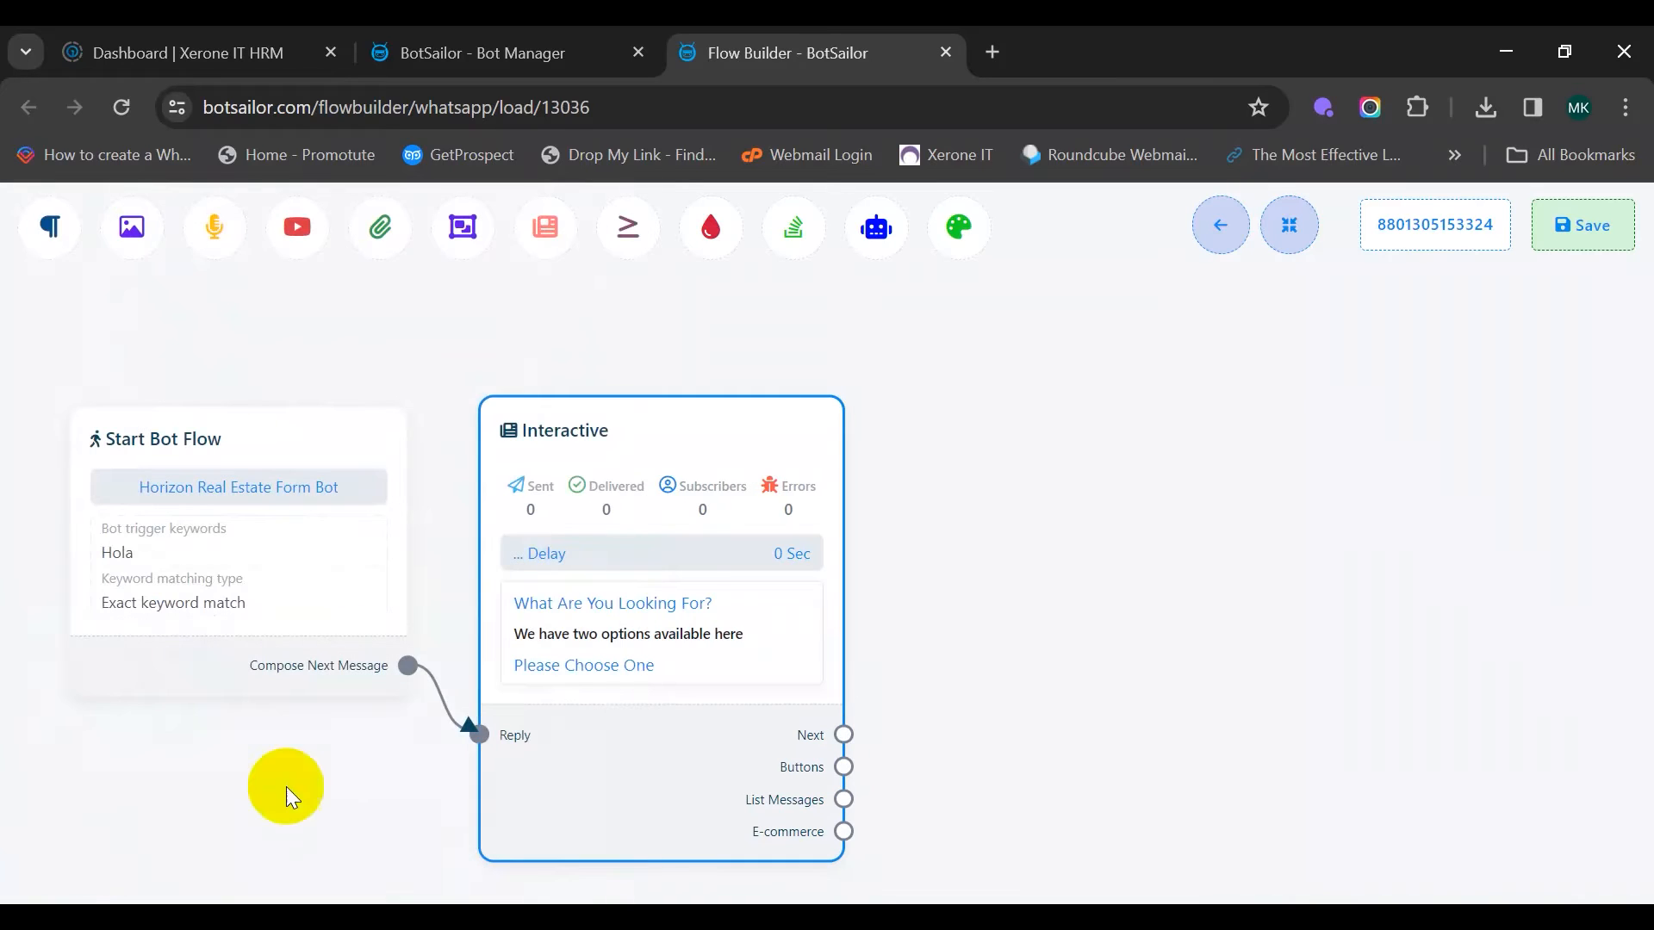
# Attach two Button nodes to the interactive message and stack them vertically
pyautogui.moveTo(650, 458); pyautogui.dragTo(646, 422)
pyautogui.moveTo(1238, 535); pyautogui.dragTo(912, 488)
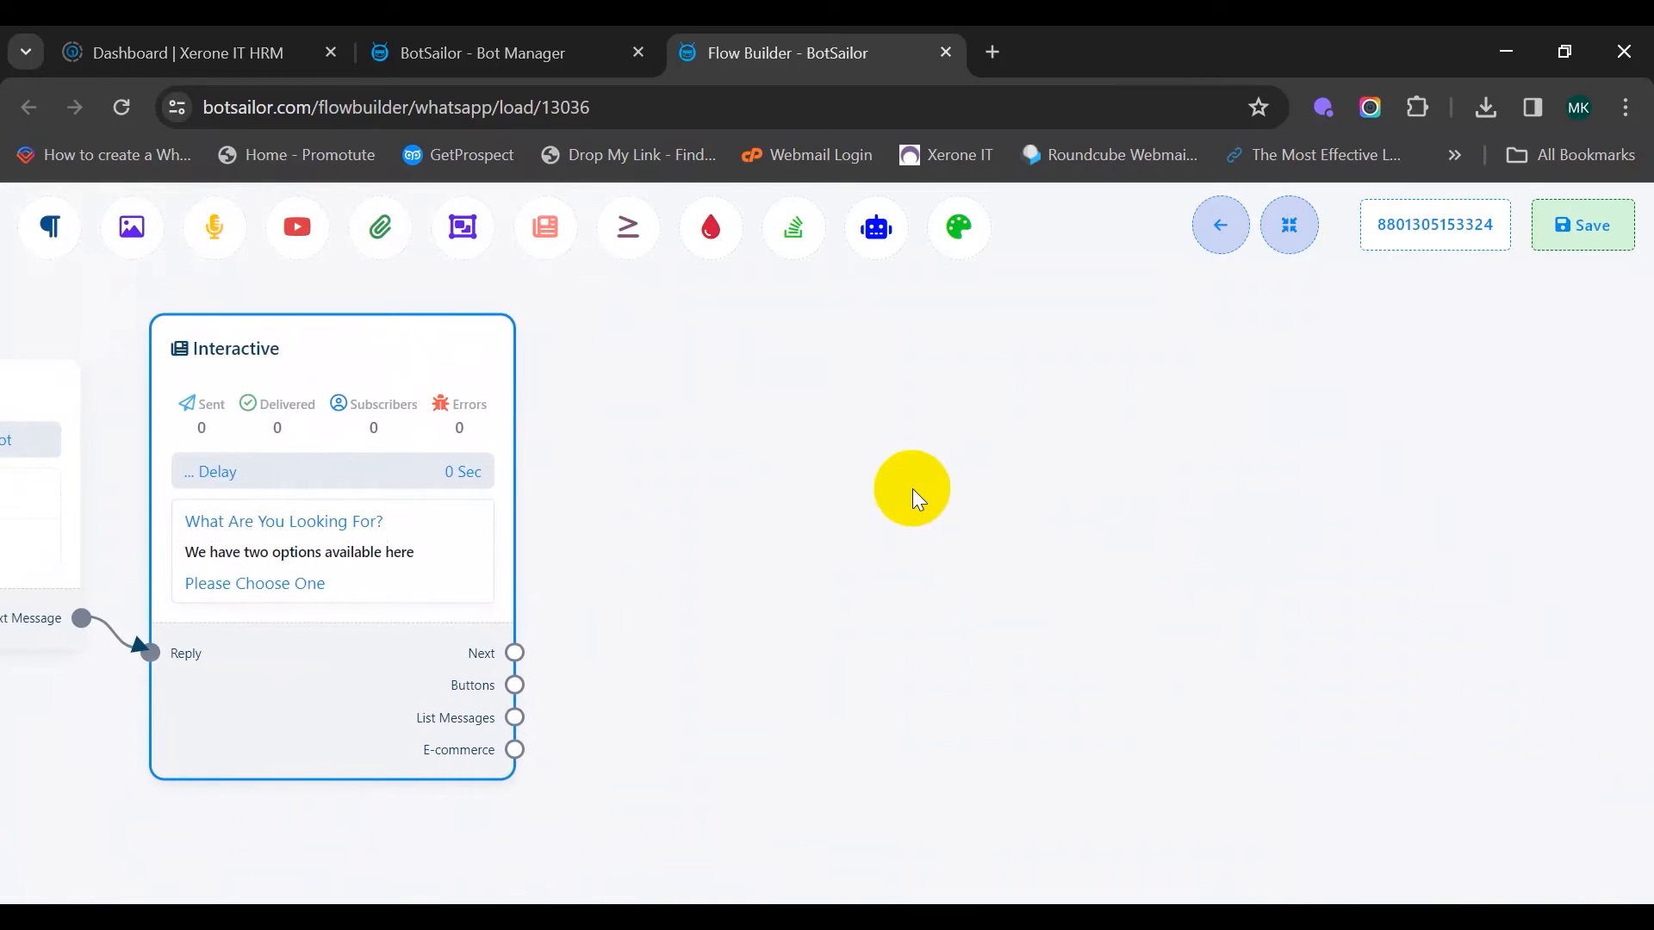
pyautogui.moveTo(515, 685); pyautogui.dragTo(644, 411)
pyautogui.moveTo(515, 685); pyautogui.dragTo(676, 791)
pyautogui.moveTo(757, 827); pyautogui.dragTo(725, 786)
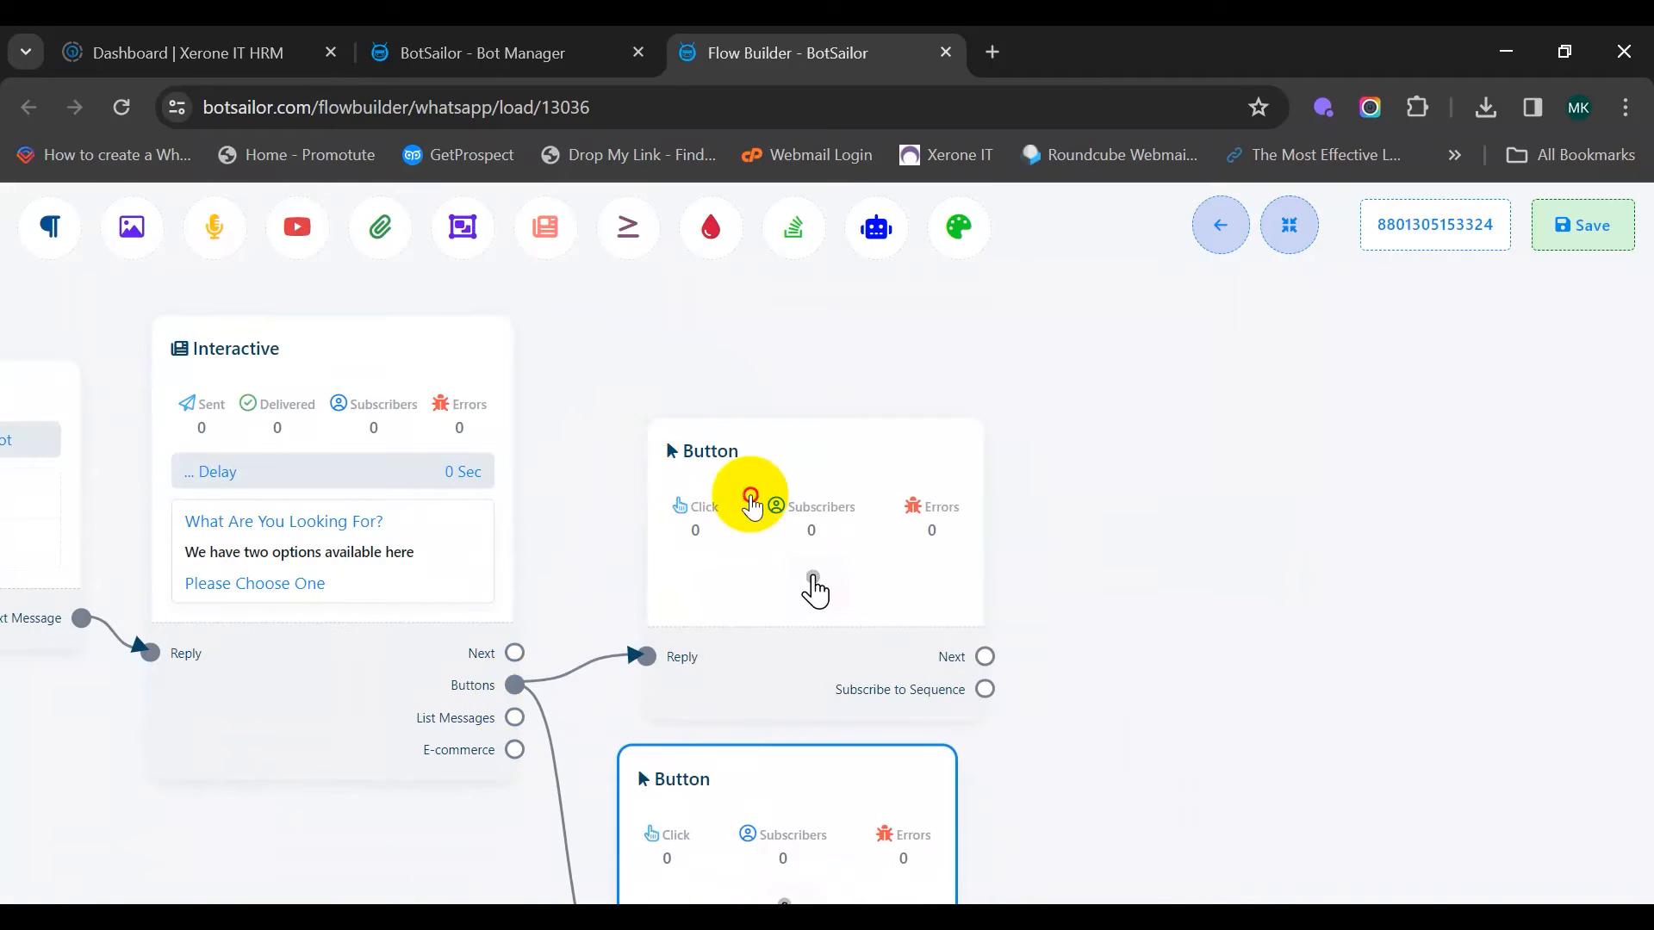
pyautogui.moveTo(749, 494); pyautogui.dragTo(719, 364)
pyautogui.click(819, 783)
pyautogui.moveTo(818, 783); pyautogui.dragTo(819, 646)
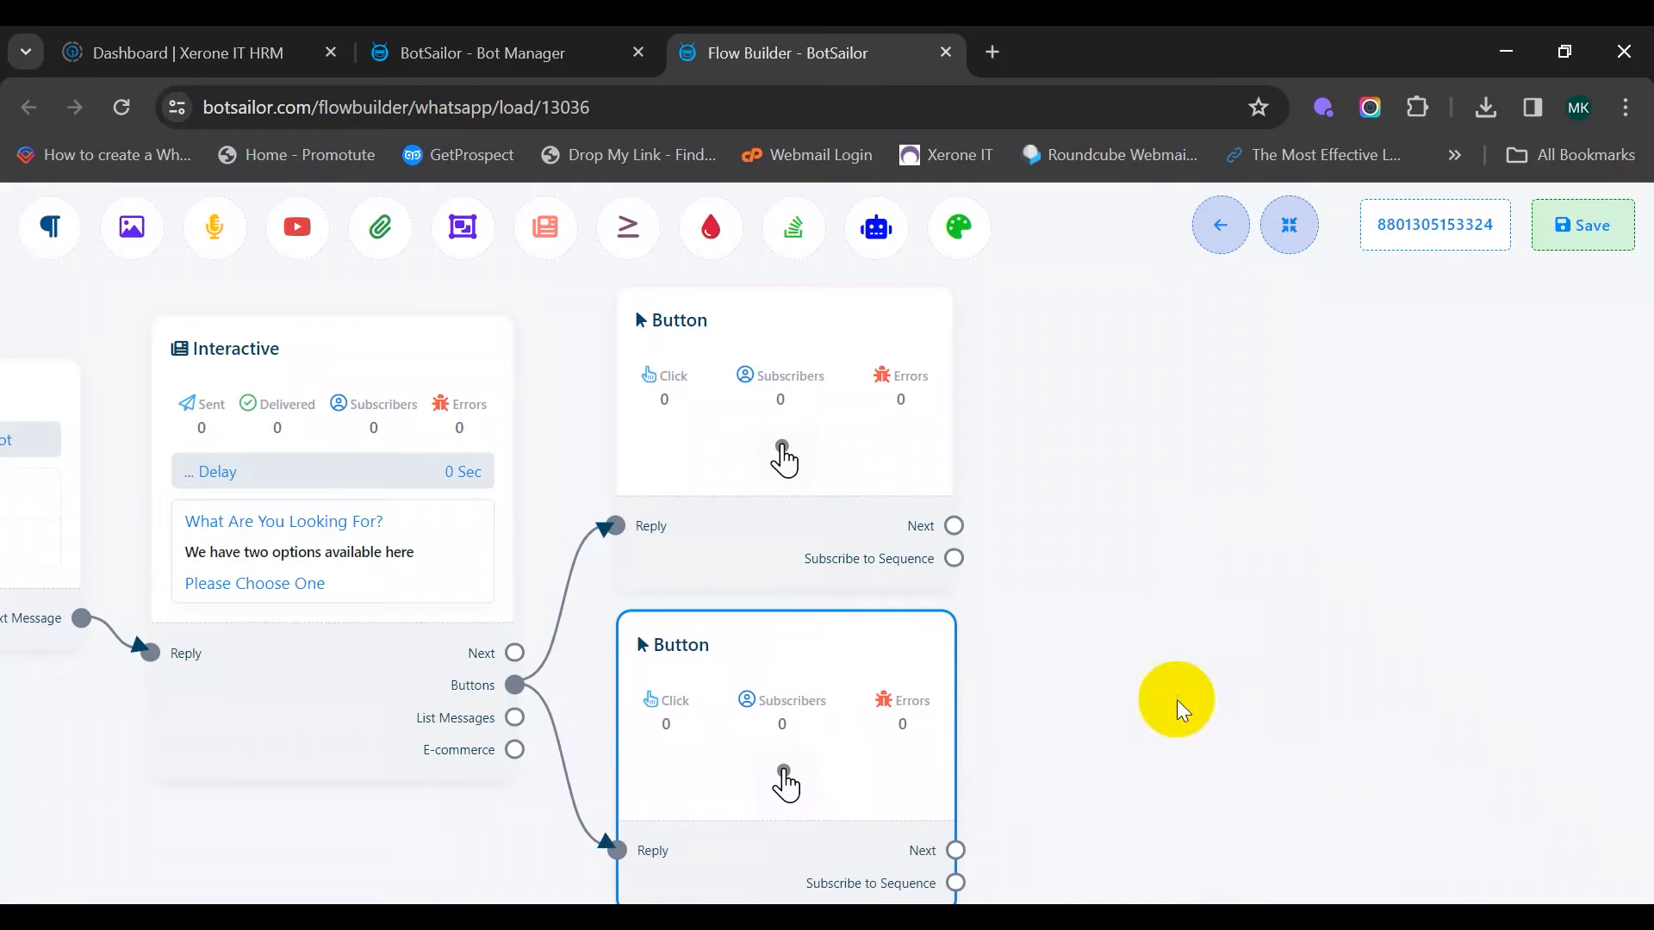
# Name the upper button 'Buy a property' and set it to Send Message
pyautogui.click(756, 429)
pyautogui.doubleClick(756, 429)
pyautogui.click(406, 358)
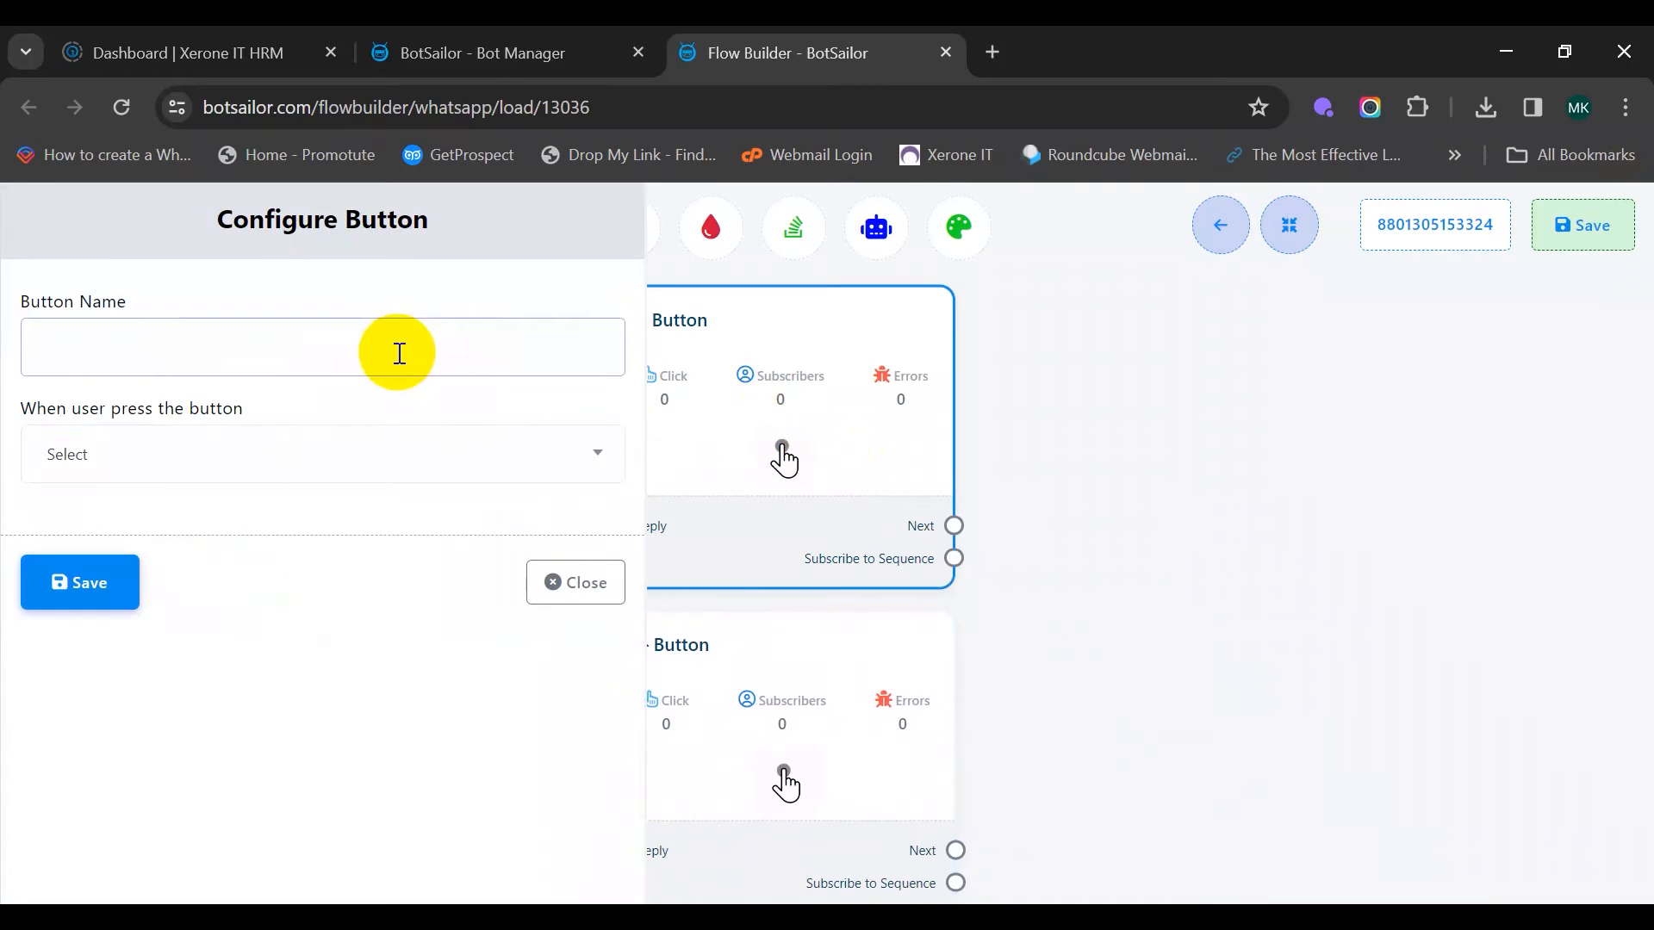
pyautogui.click(420, 374)
pyautogui.write('B')
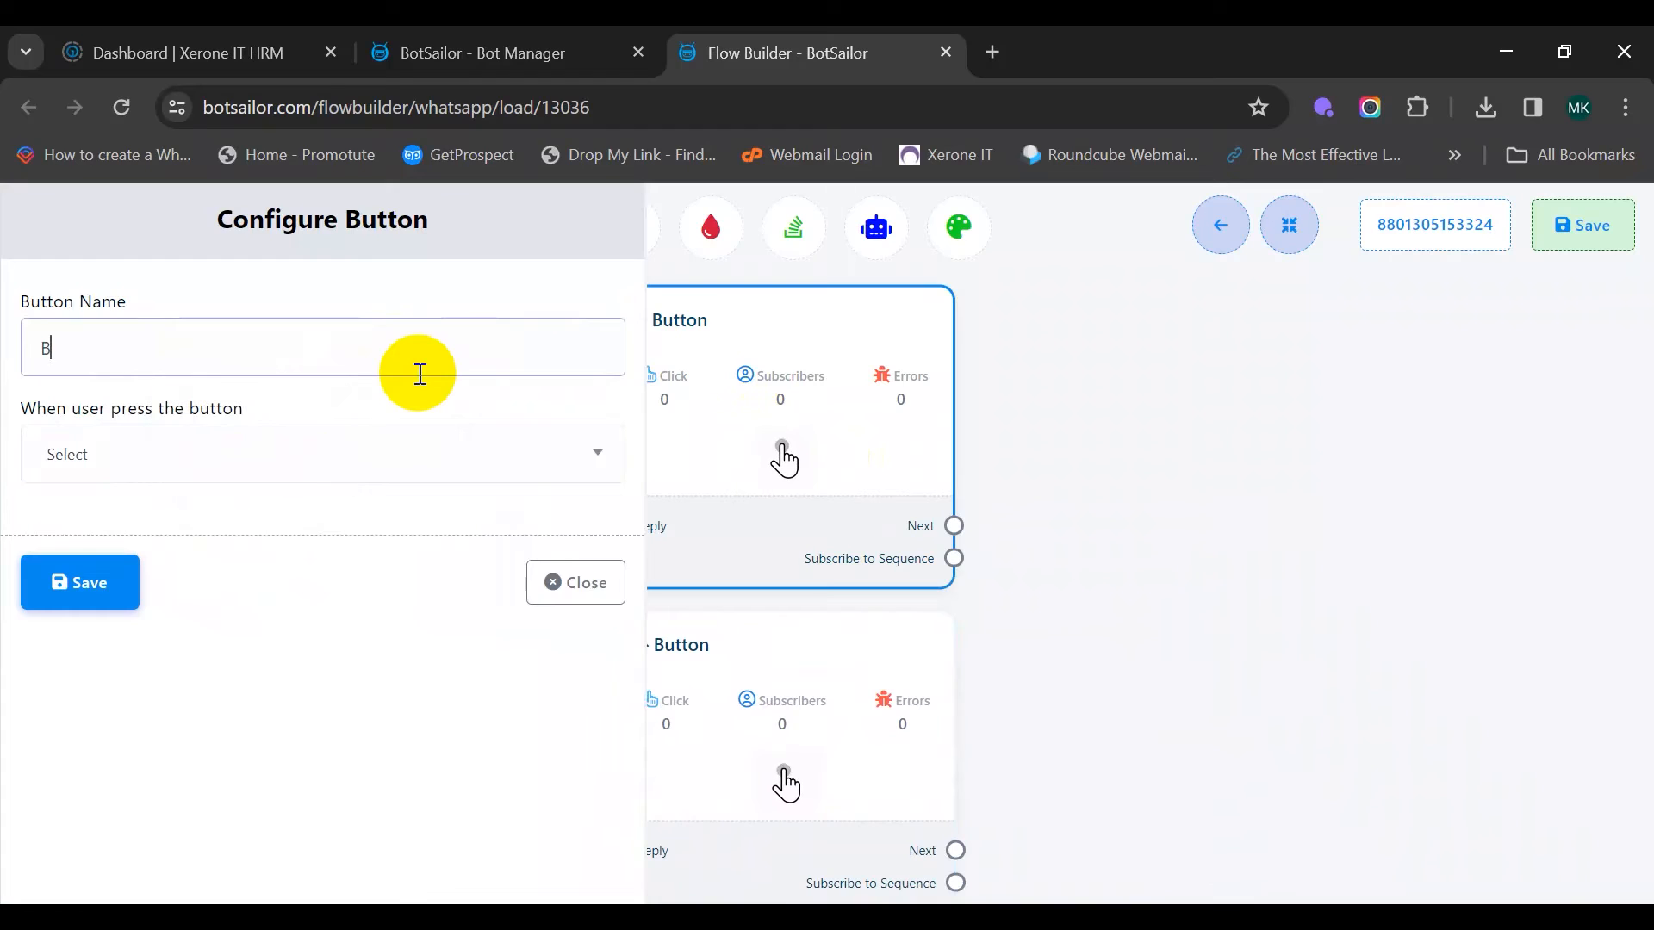
pyautogui.write('uy a property')
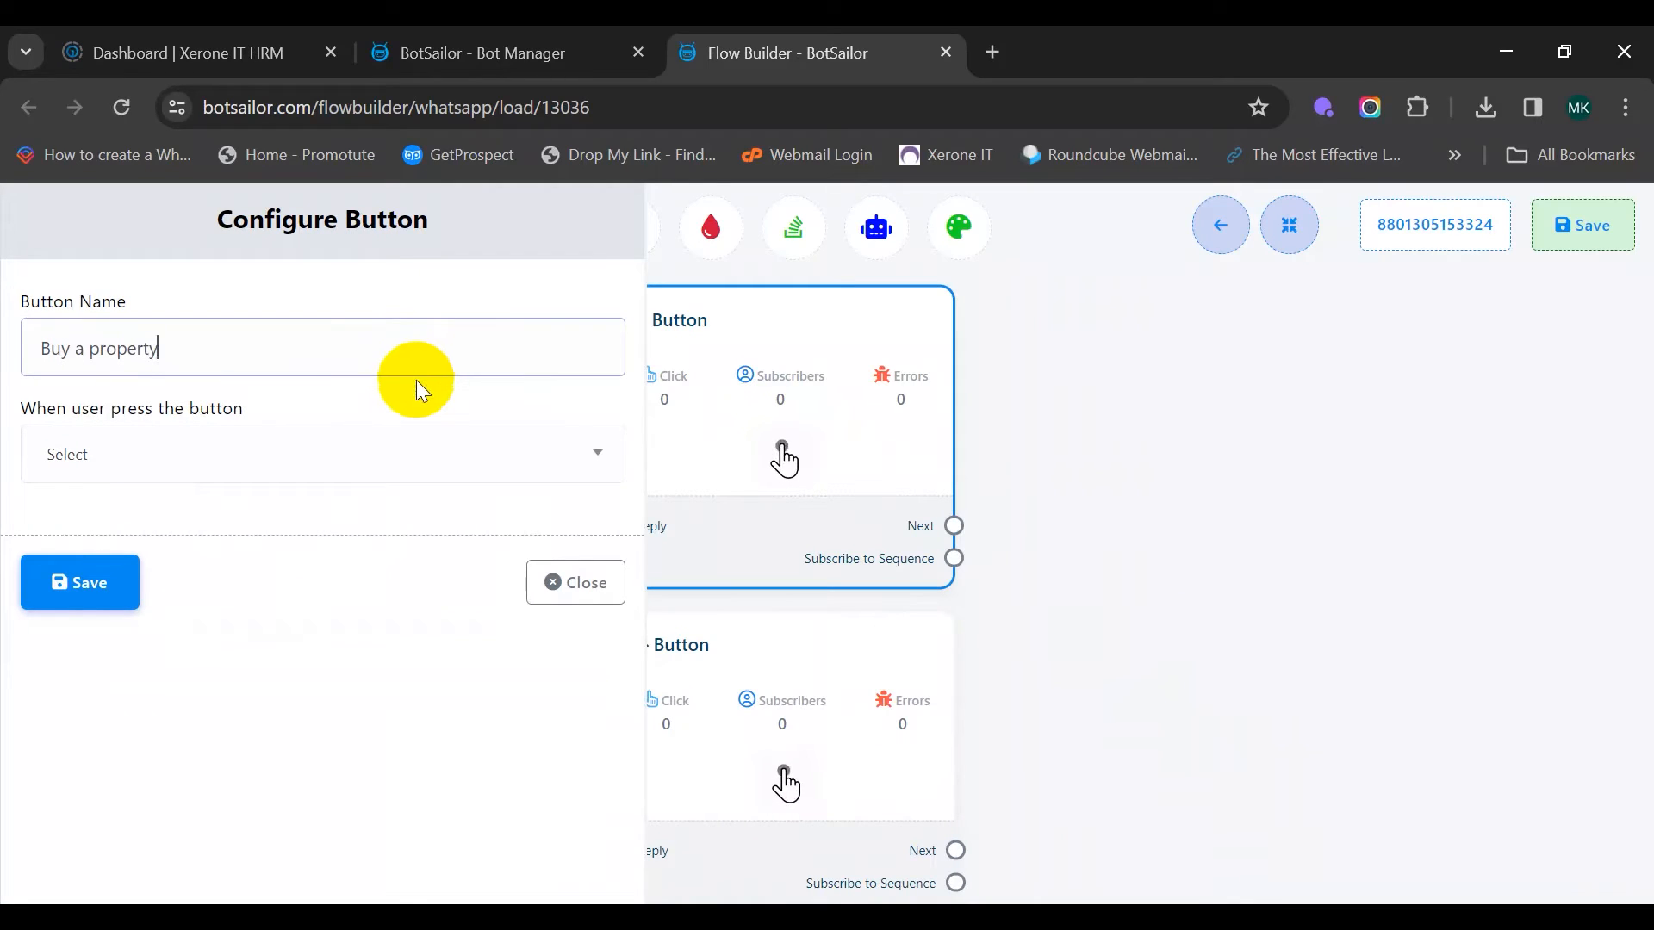
pyautogui.moveTo(24, 407); pyautogui.dragTo(243, 414)
pyautogui.click(314, 465)
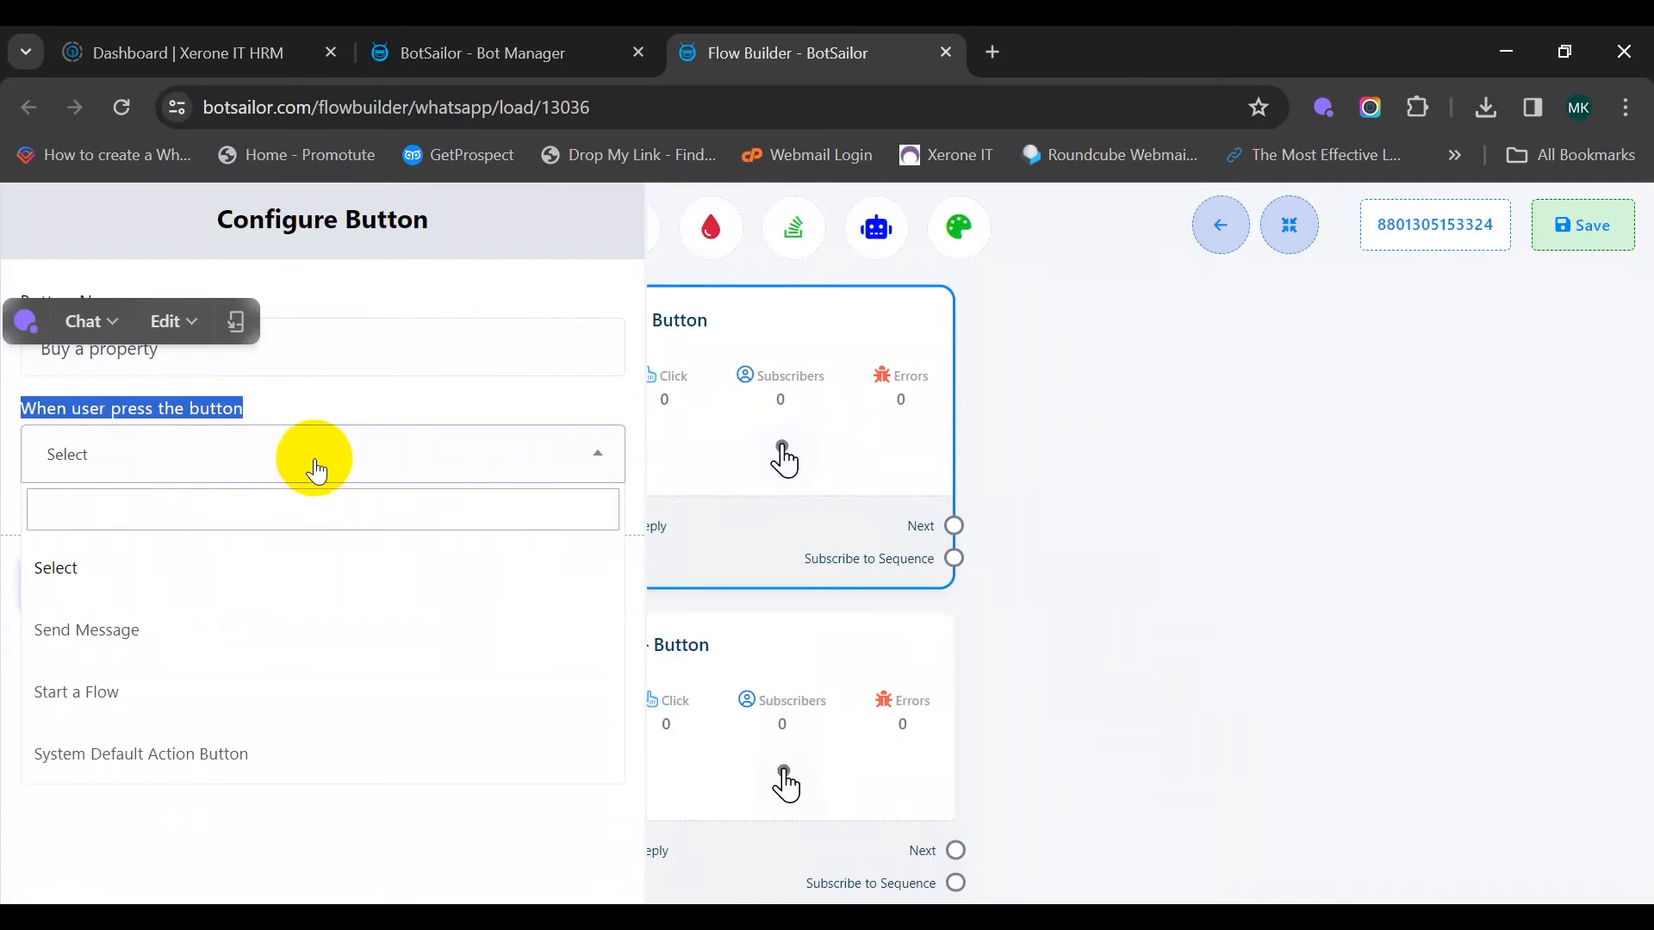
pyautogui.click(170, 627)
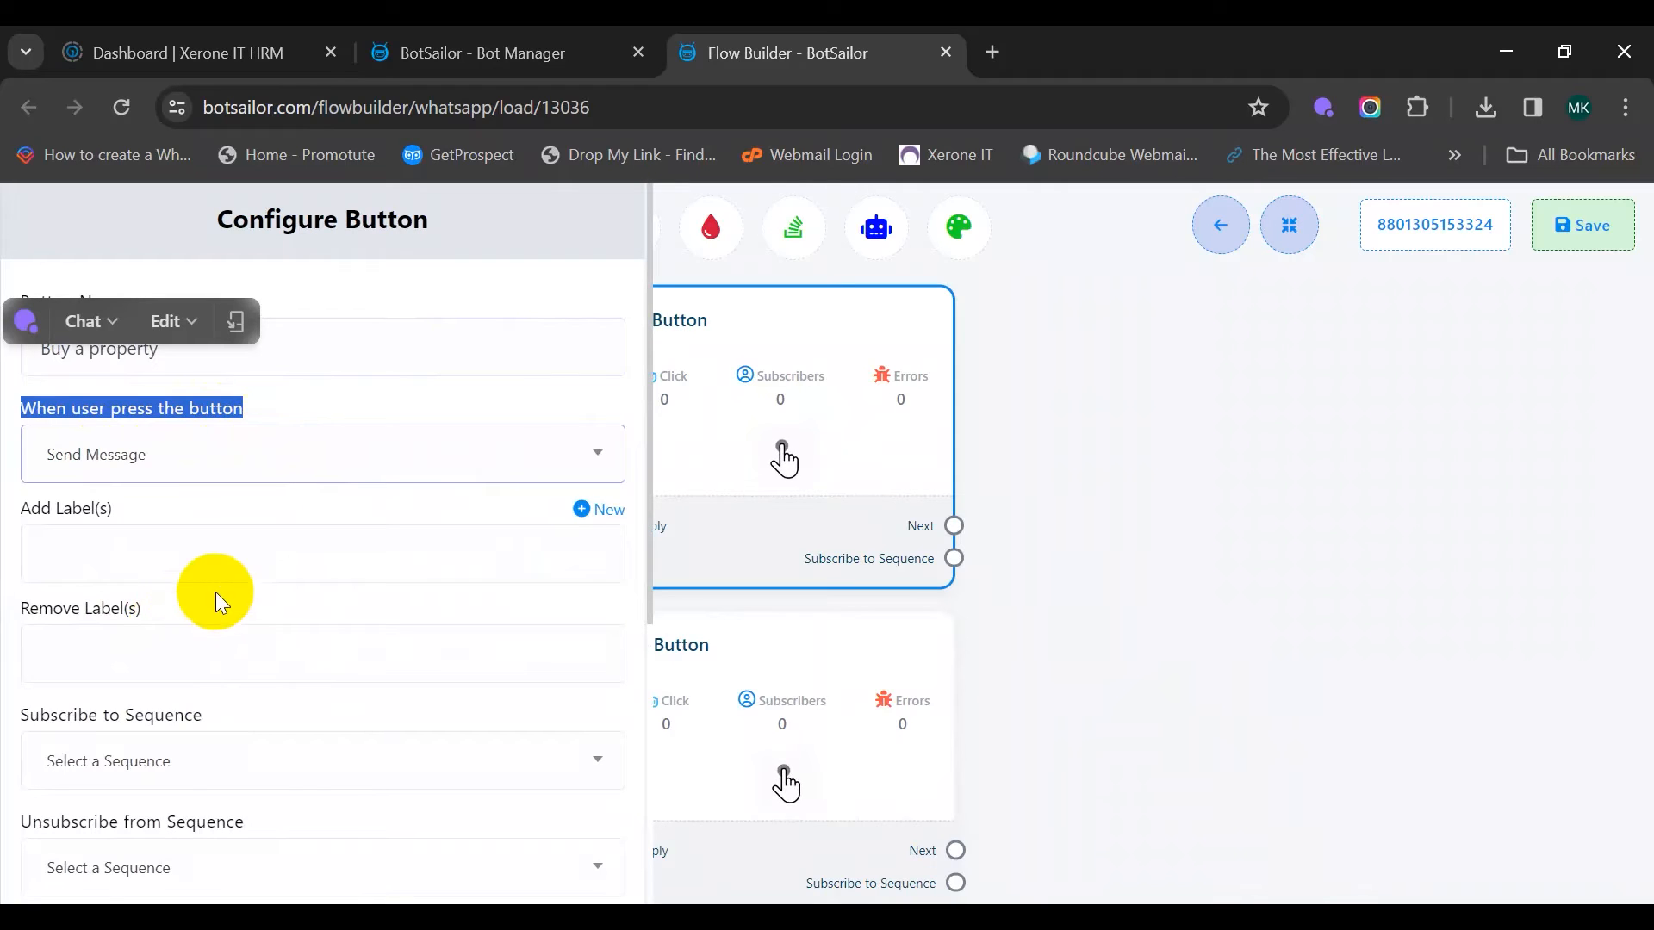
pyautogui.scroll(-5, 236, 580)
pyautogui.click(83, 861)
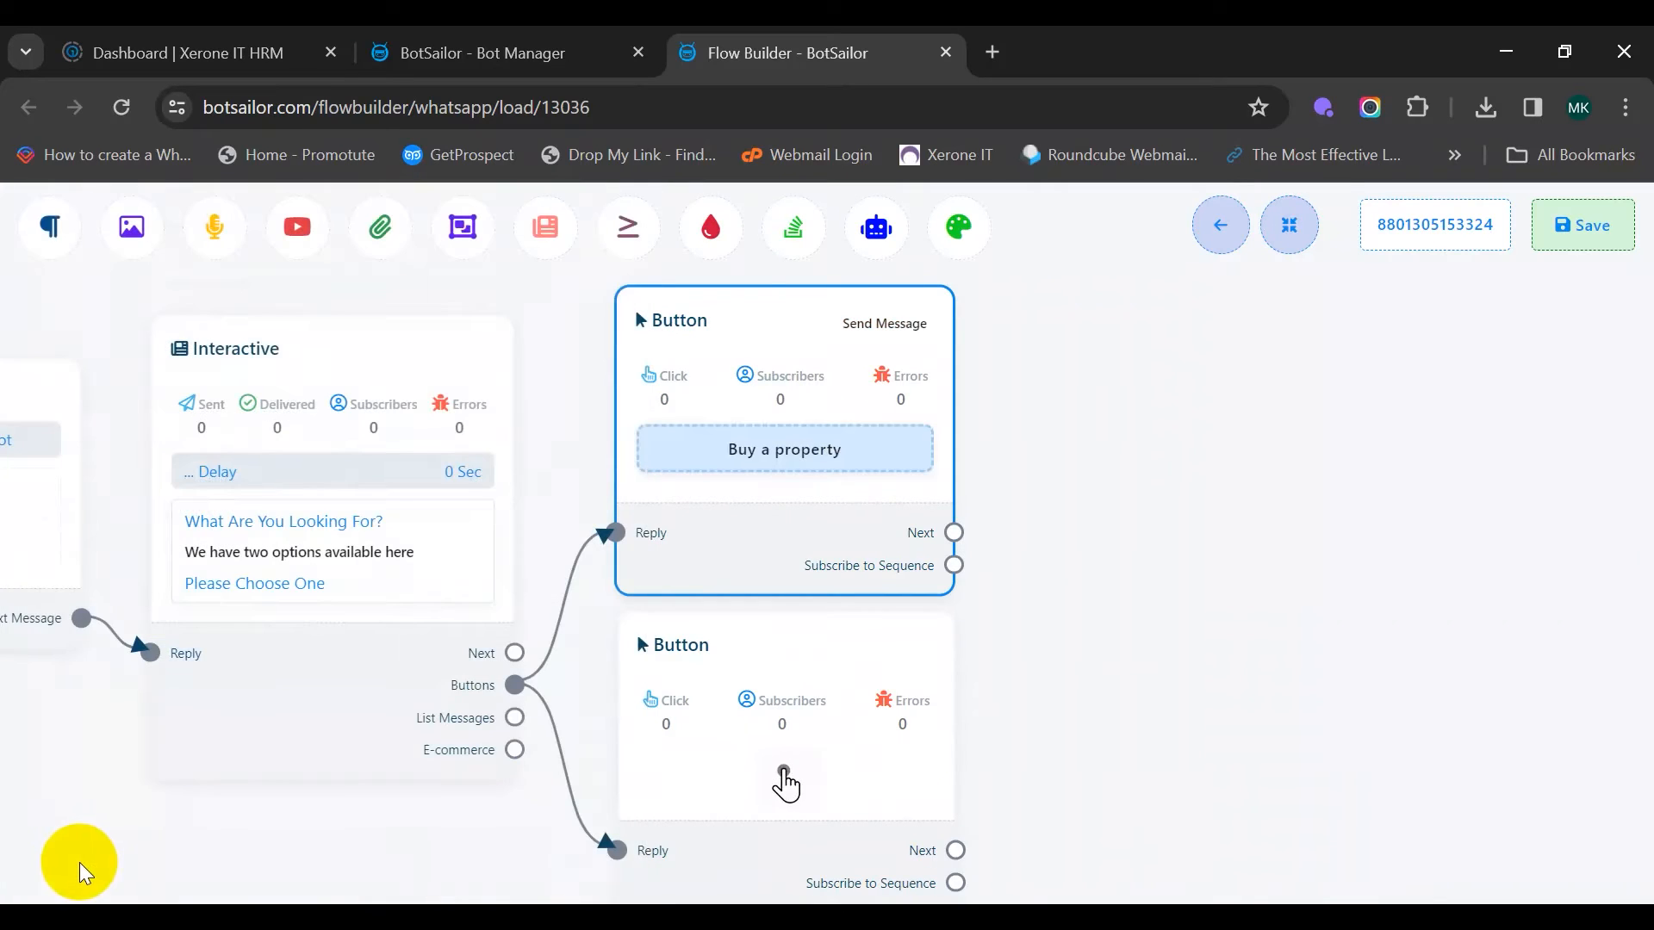
pyautogui.scroll(-2, 981, 611)
pyautogui.click(686, 593)
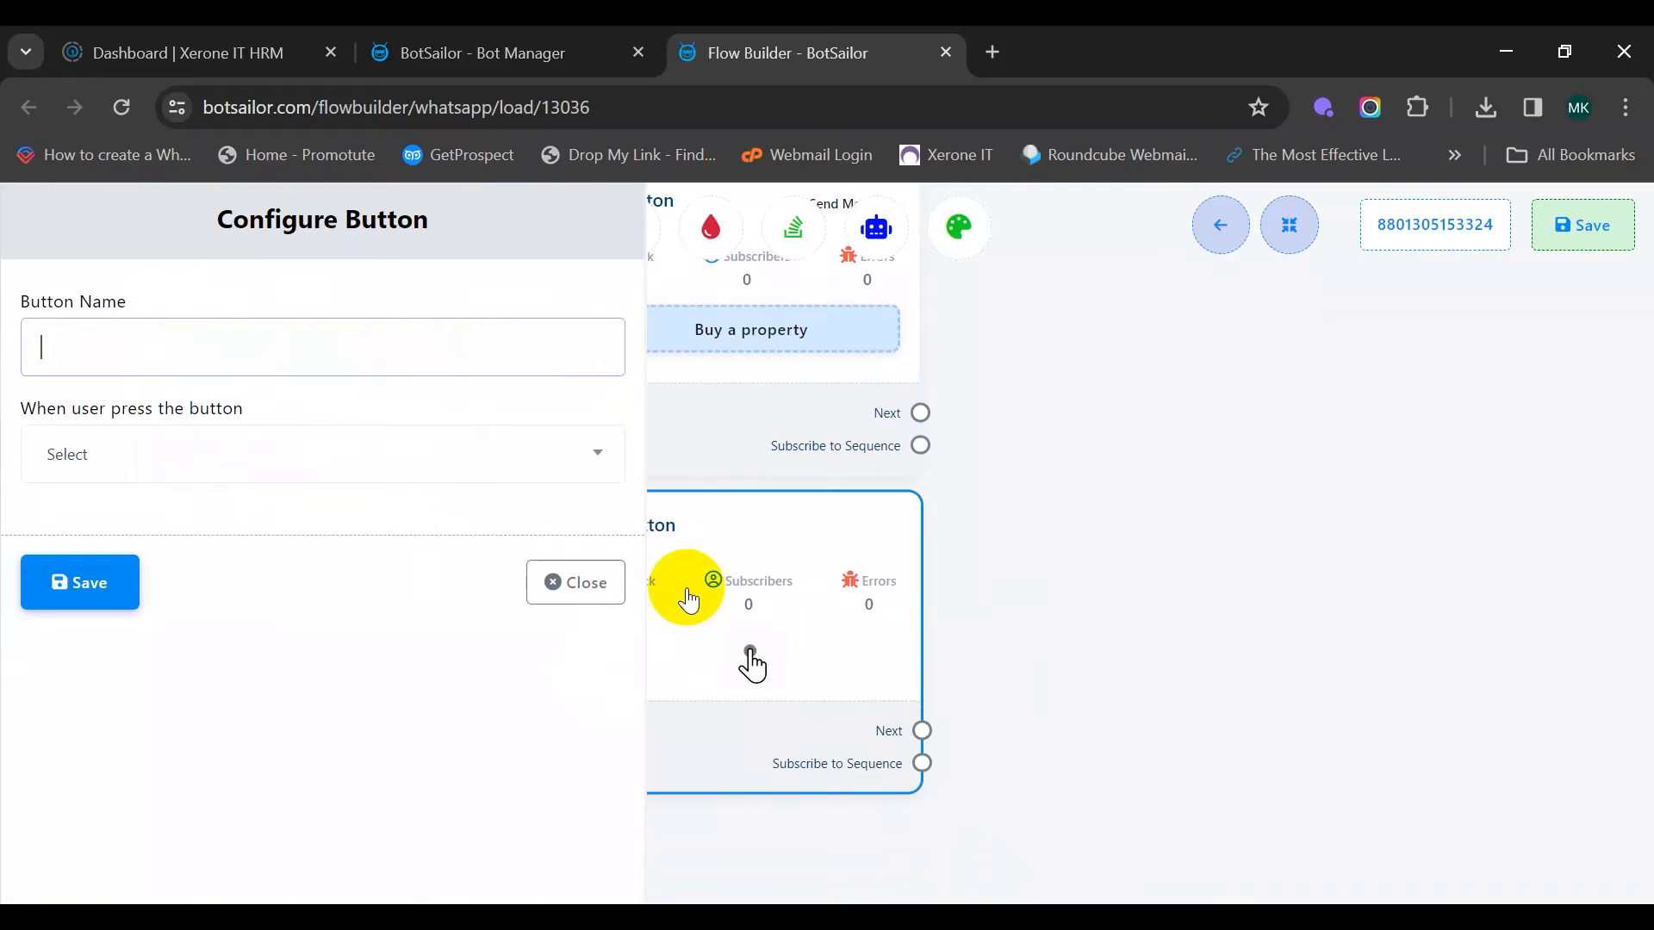
# Name the second button 'Sale a property', set it to Send Message, and save
pyautogui.click(75, 349)
pyautogui.write('S')
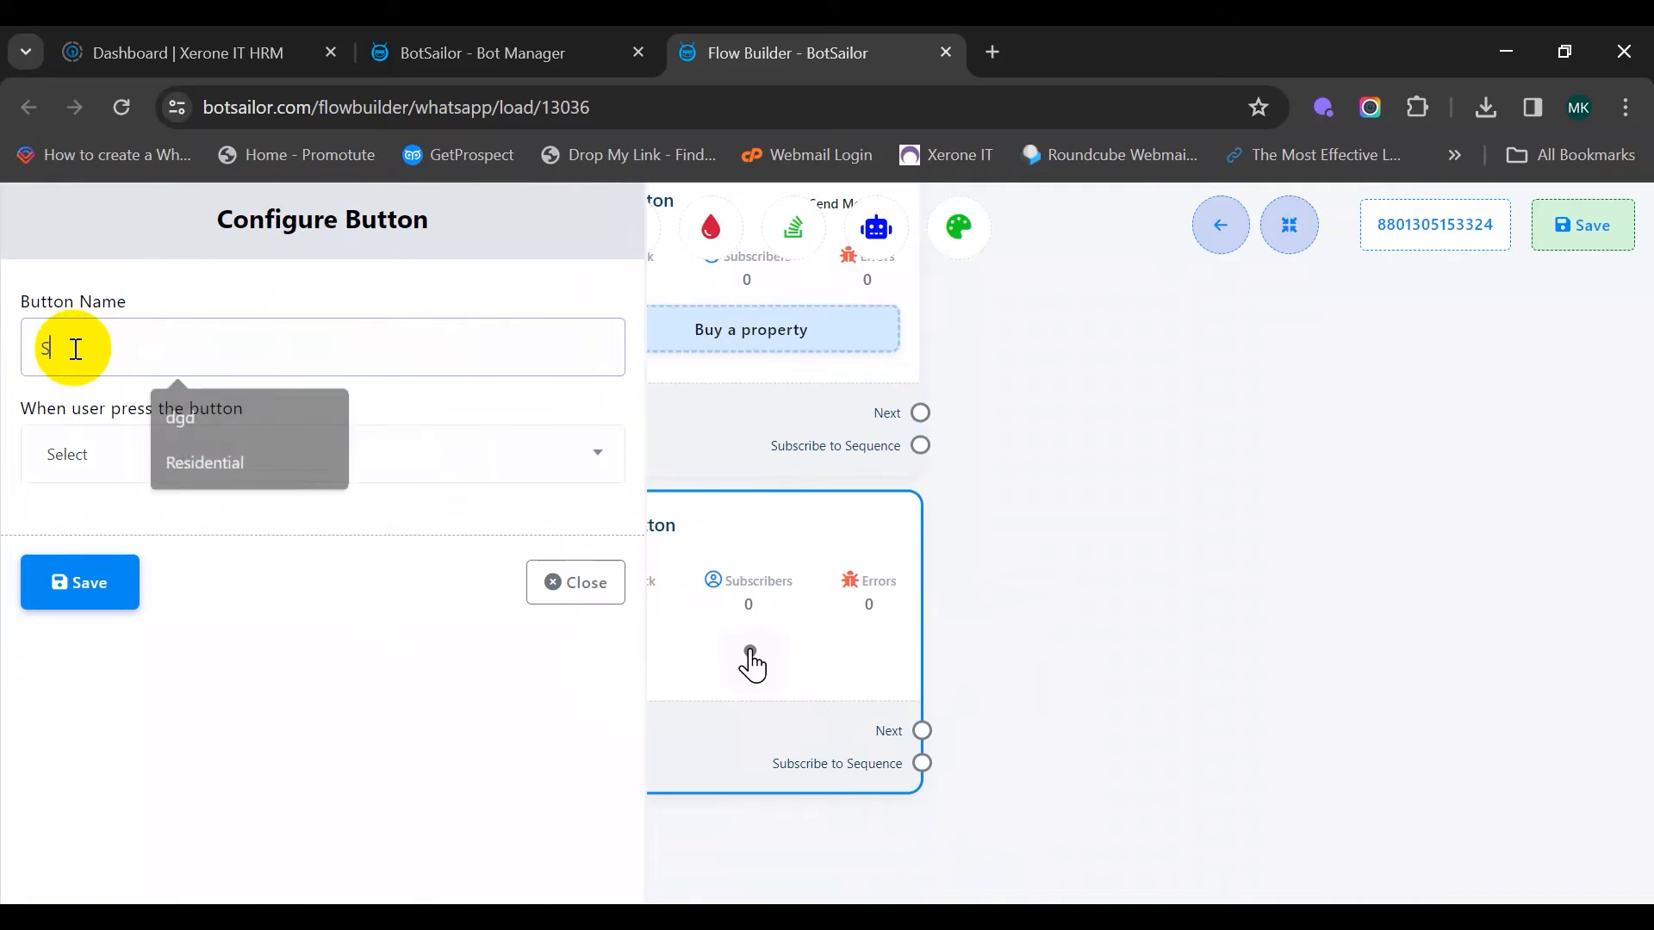
pyautogui.write('ale a')
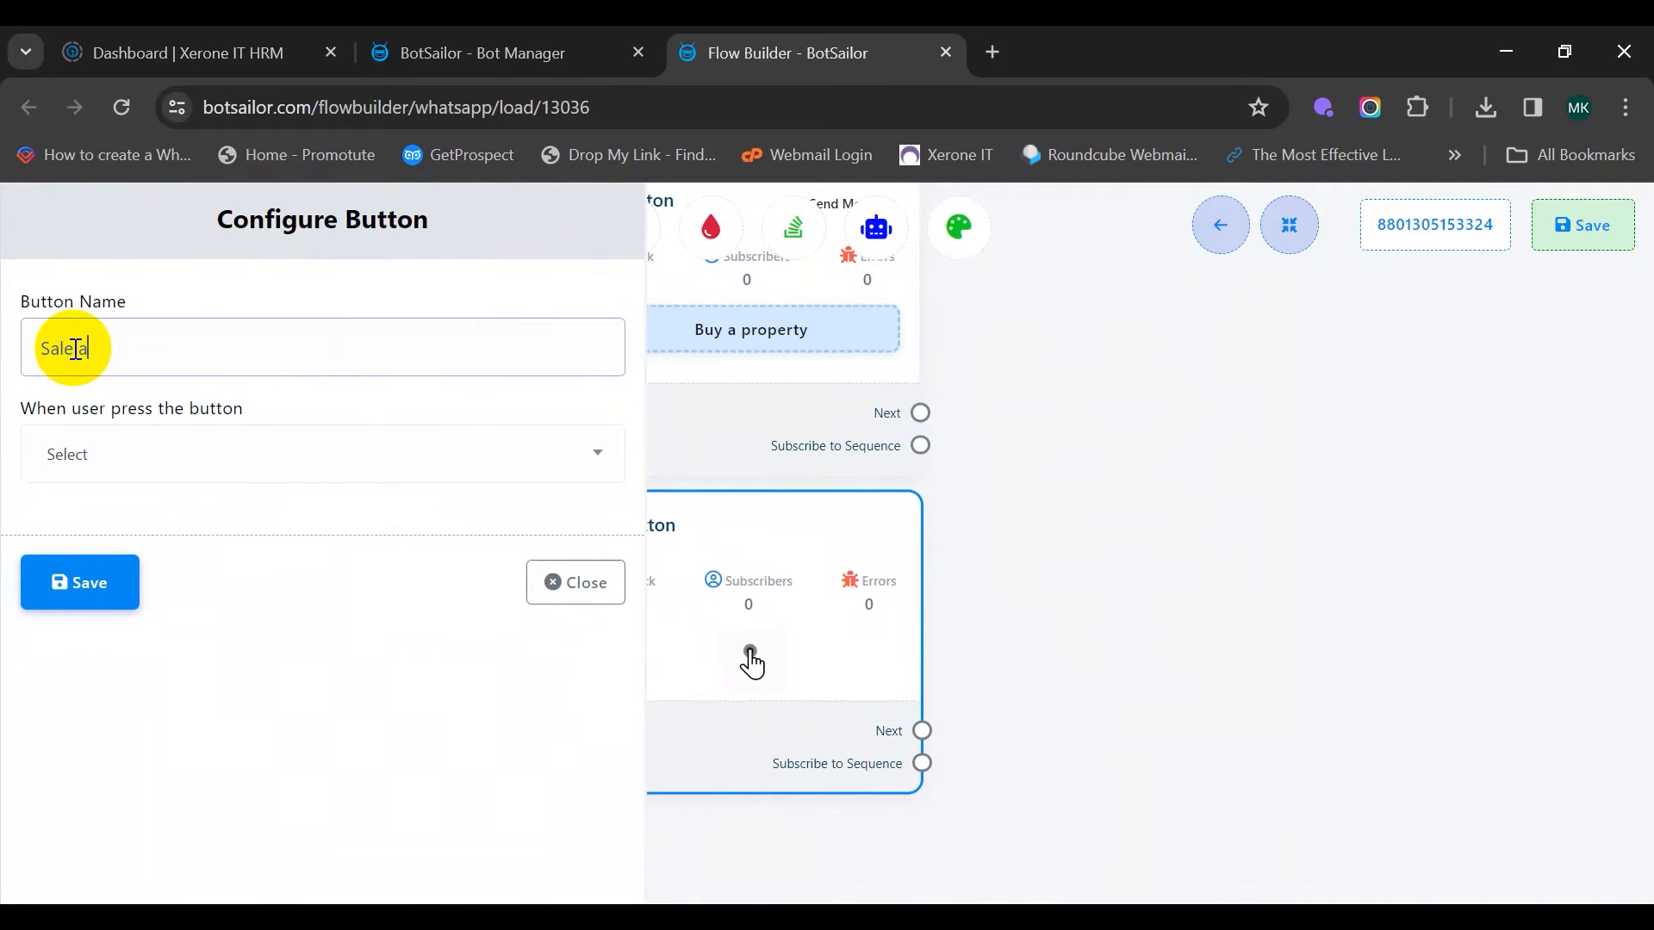
pyautogui.write(' property')
pyautogui.click(329, 454)
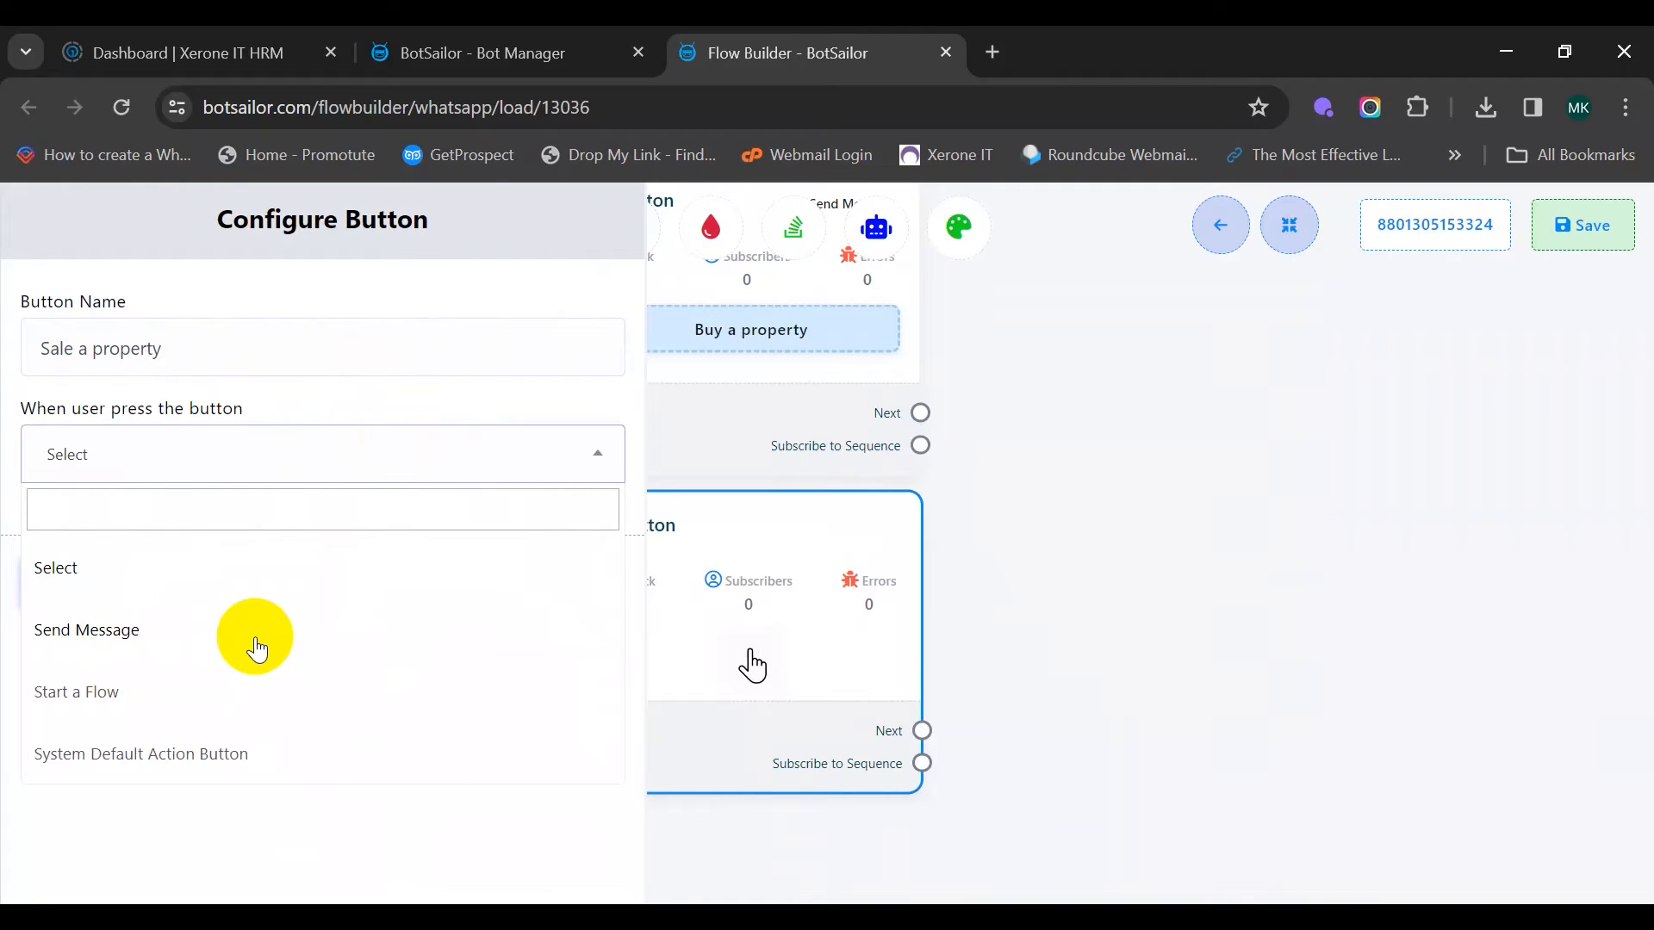
pyautogui.click(256, 648)
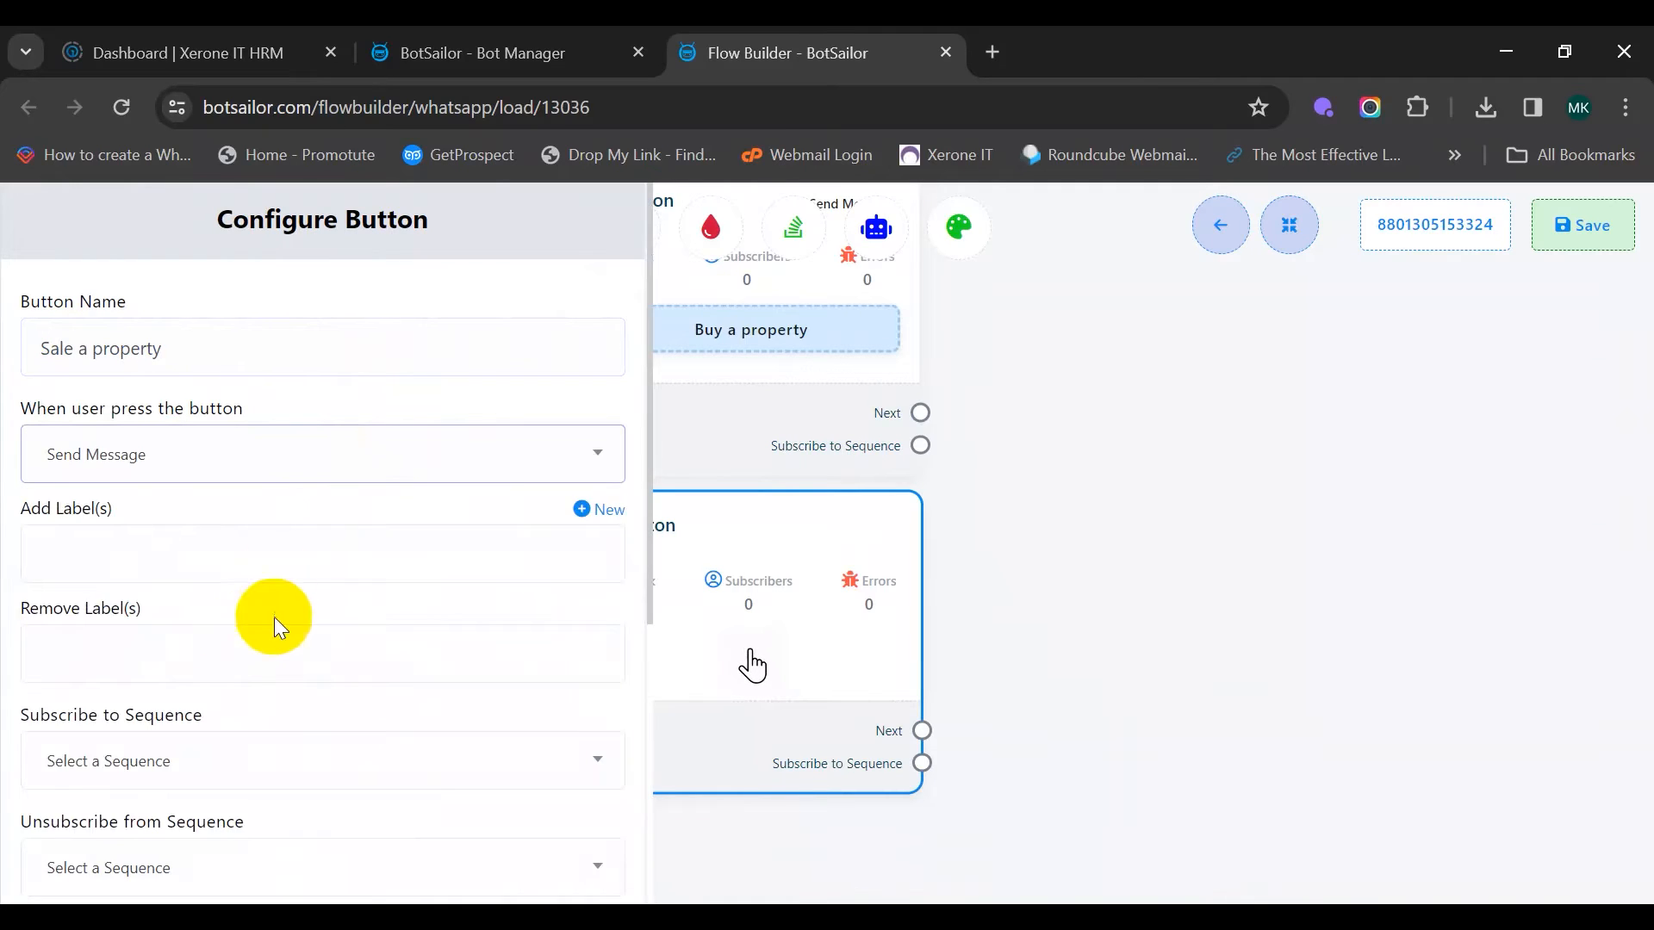
pyautogui.scroll(-5, 267, 594)
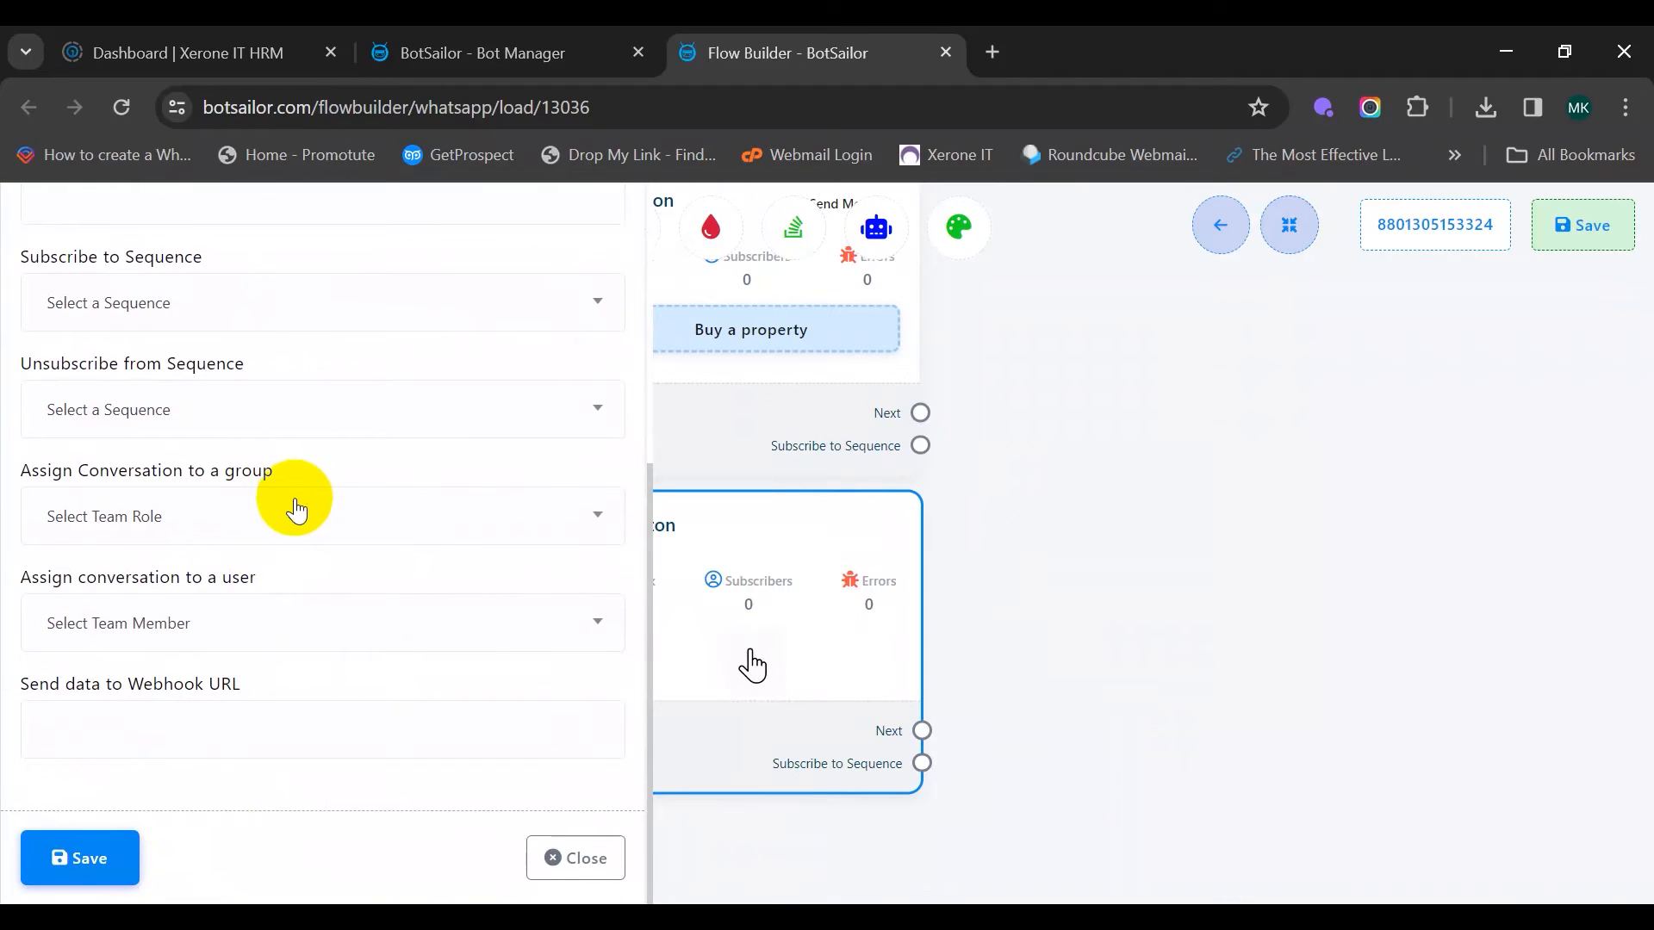
pyautogui.click(104, 861)
pyautogui.moveTo(913, 592); pyautogui.dragTo(694, 787)
pyautogui.moveTo(867, 634); pyautogui.dragTo(645, 633)
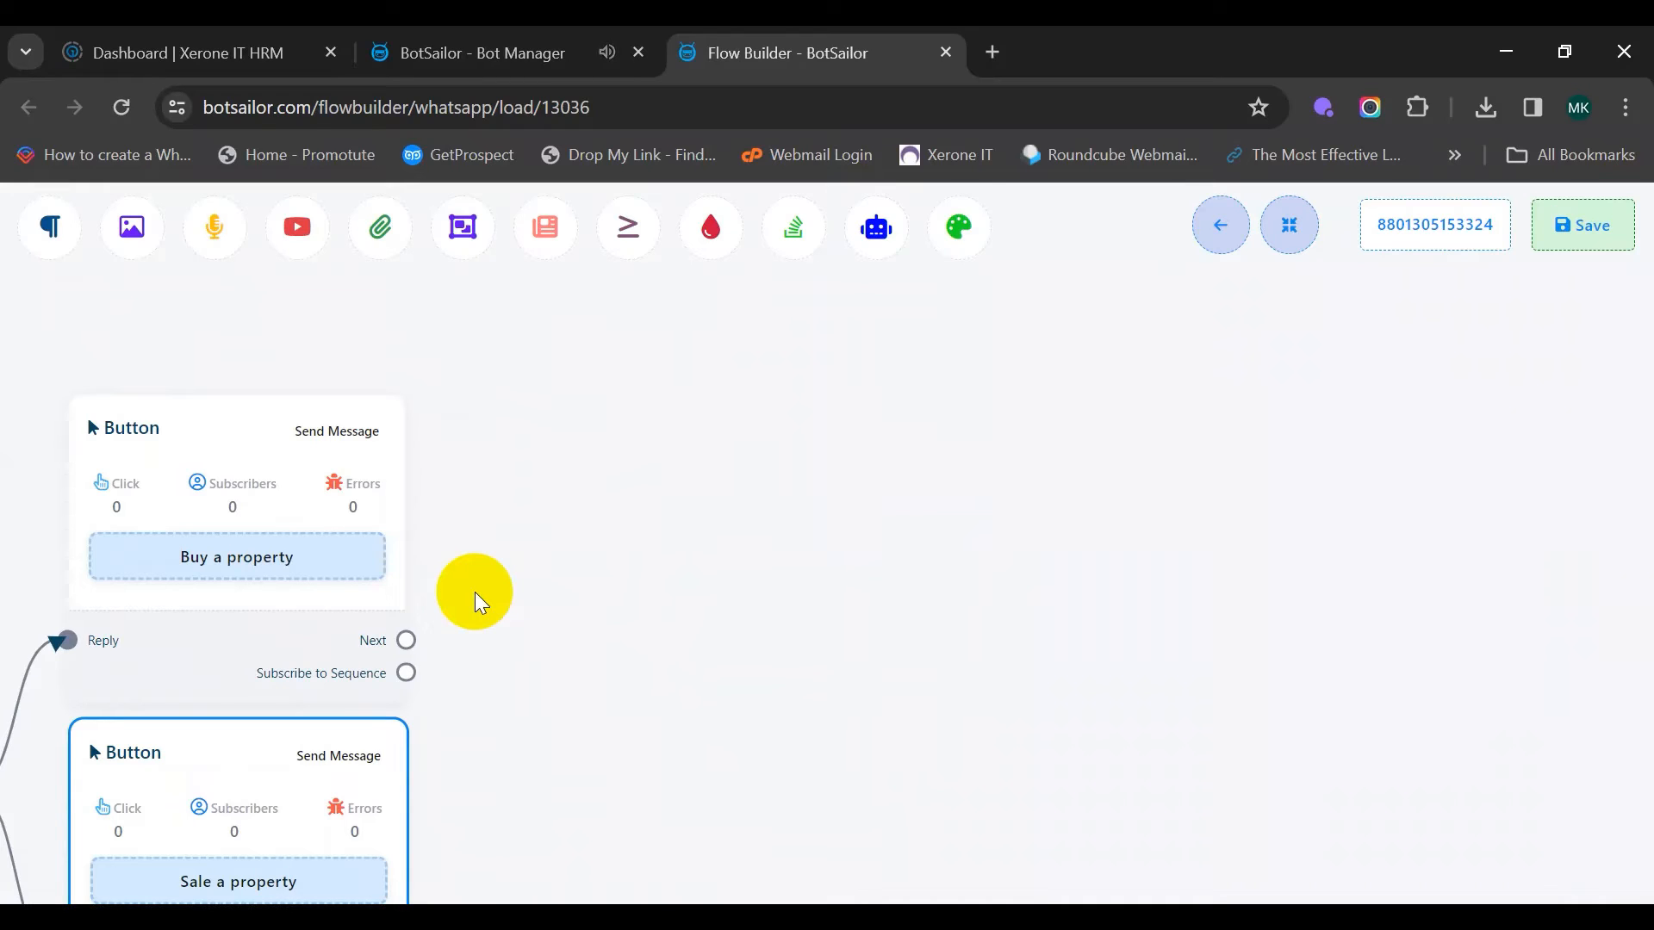
# Add a Text node after Buy a property replying 'Definitely we can help you with that'
pyautogui.moveTo(406, 640); pyautogui.dragTo(523, 351)
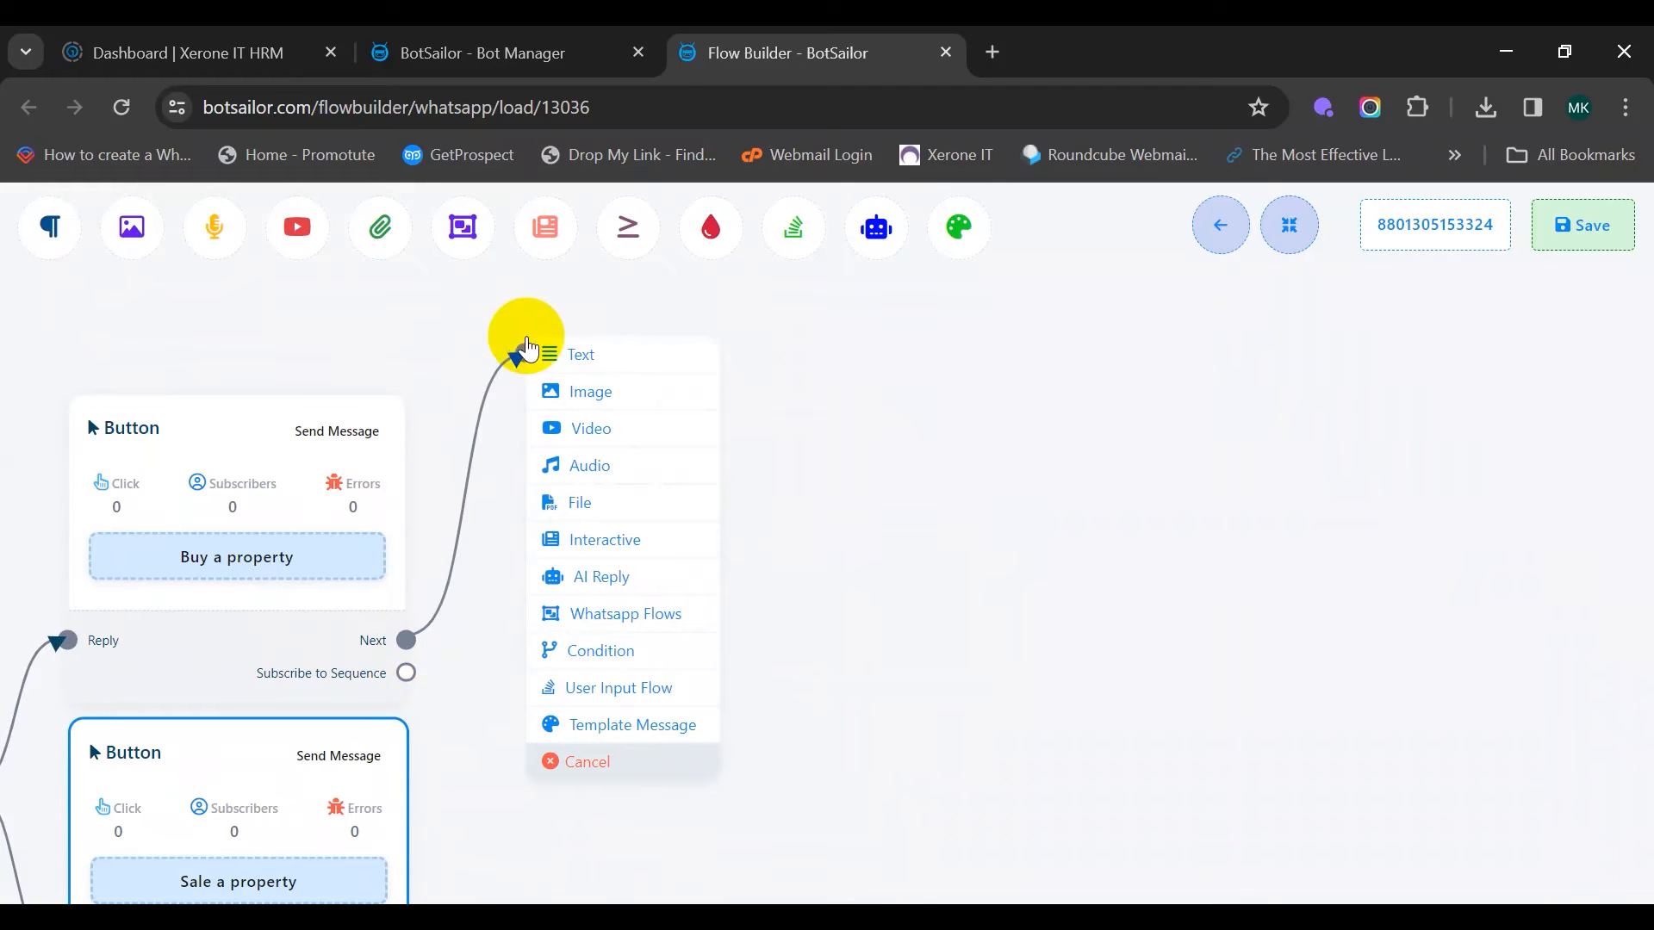
pyautogui.click(616, 362)
pyautogui.moveTo(628, 360); pyautogui.dragTo(541, 380)
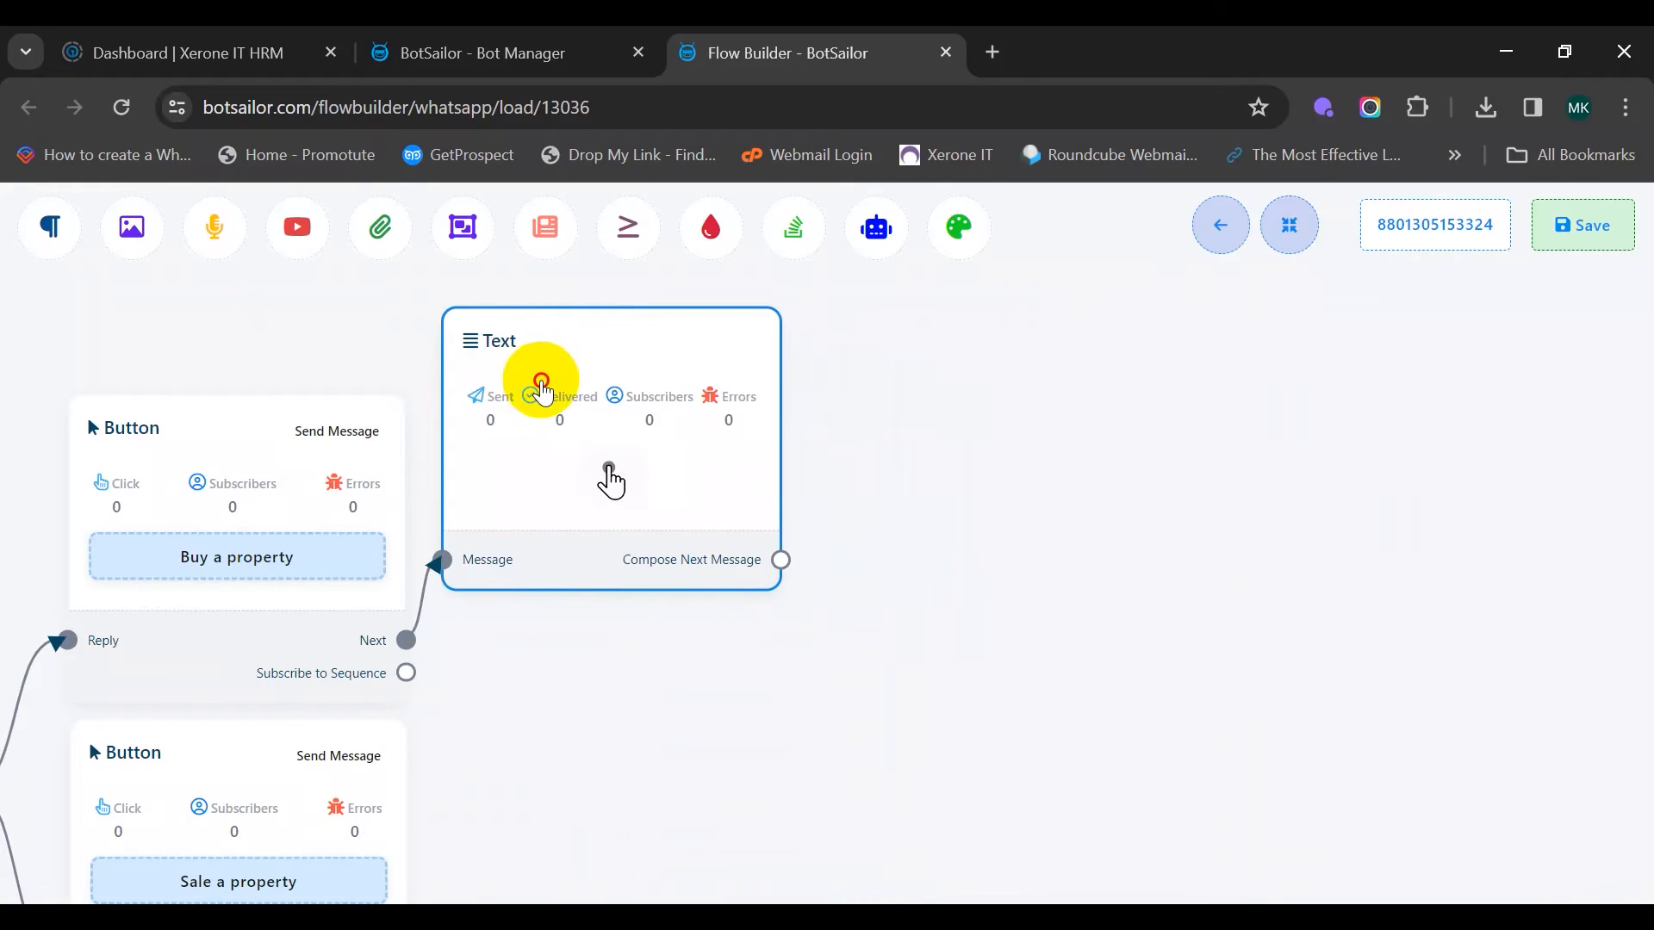
pyautogui.doubleClick(617, 456)
pyautogui.click(105, 406)
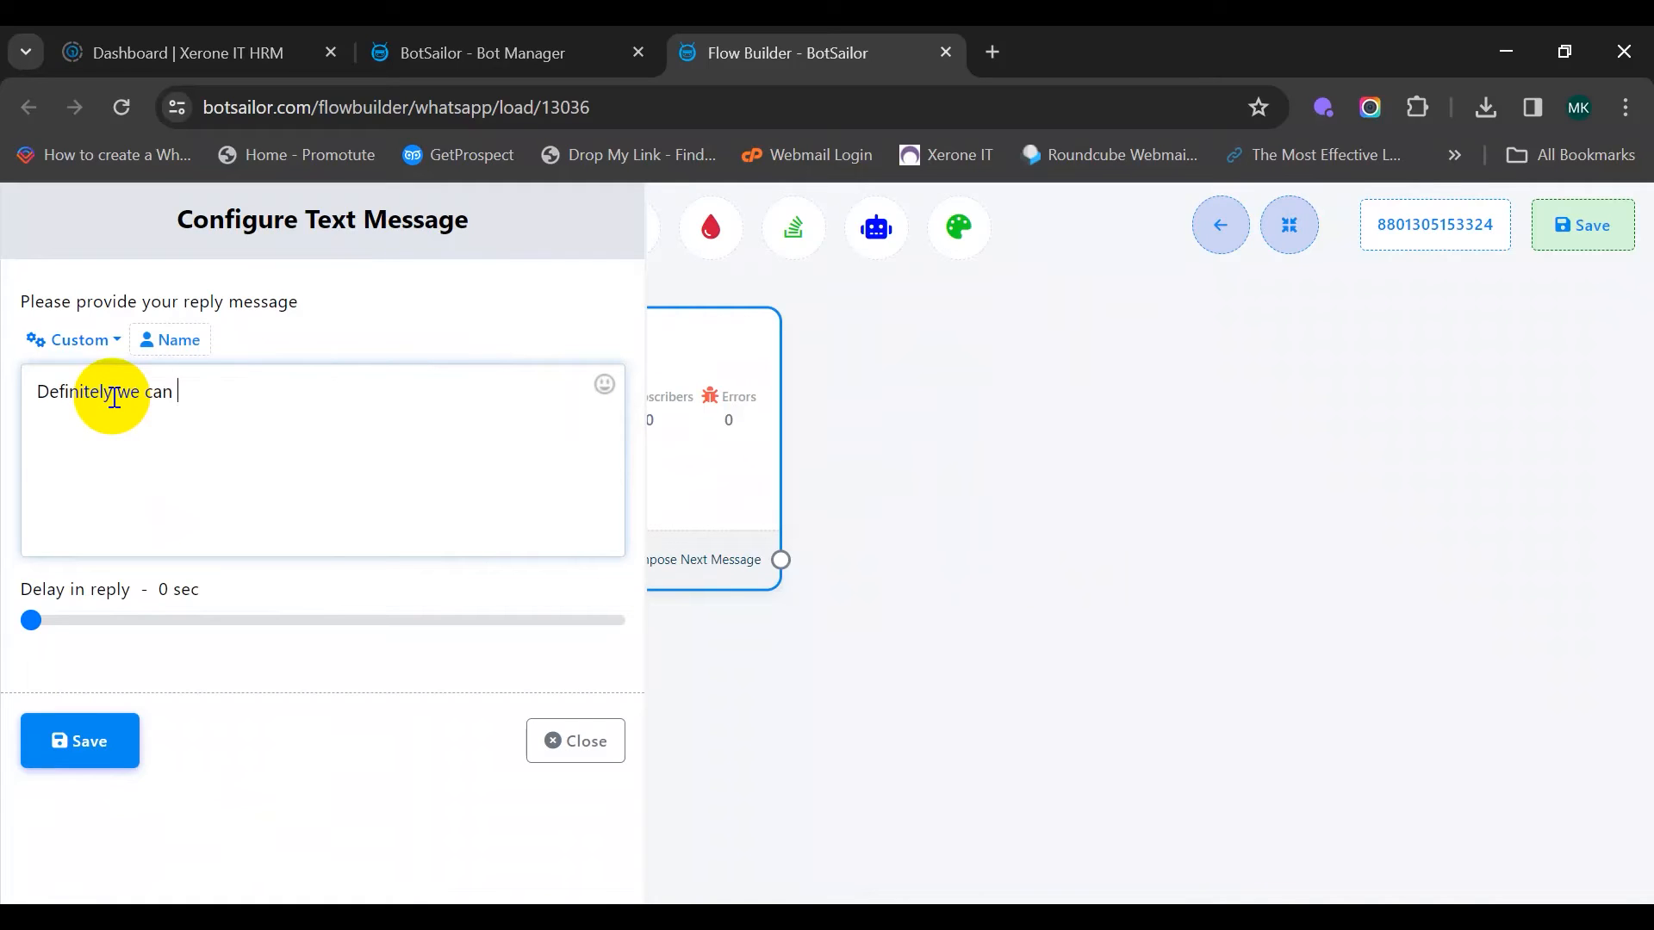
pyautogui.write('that')
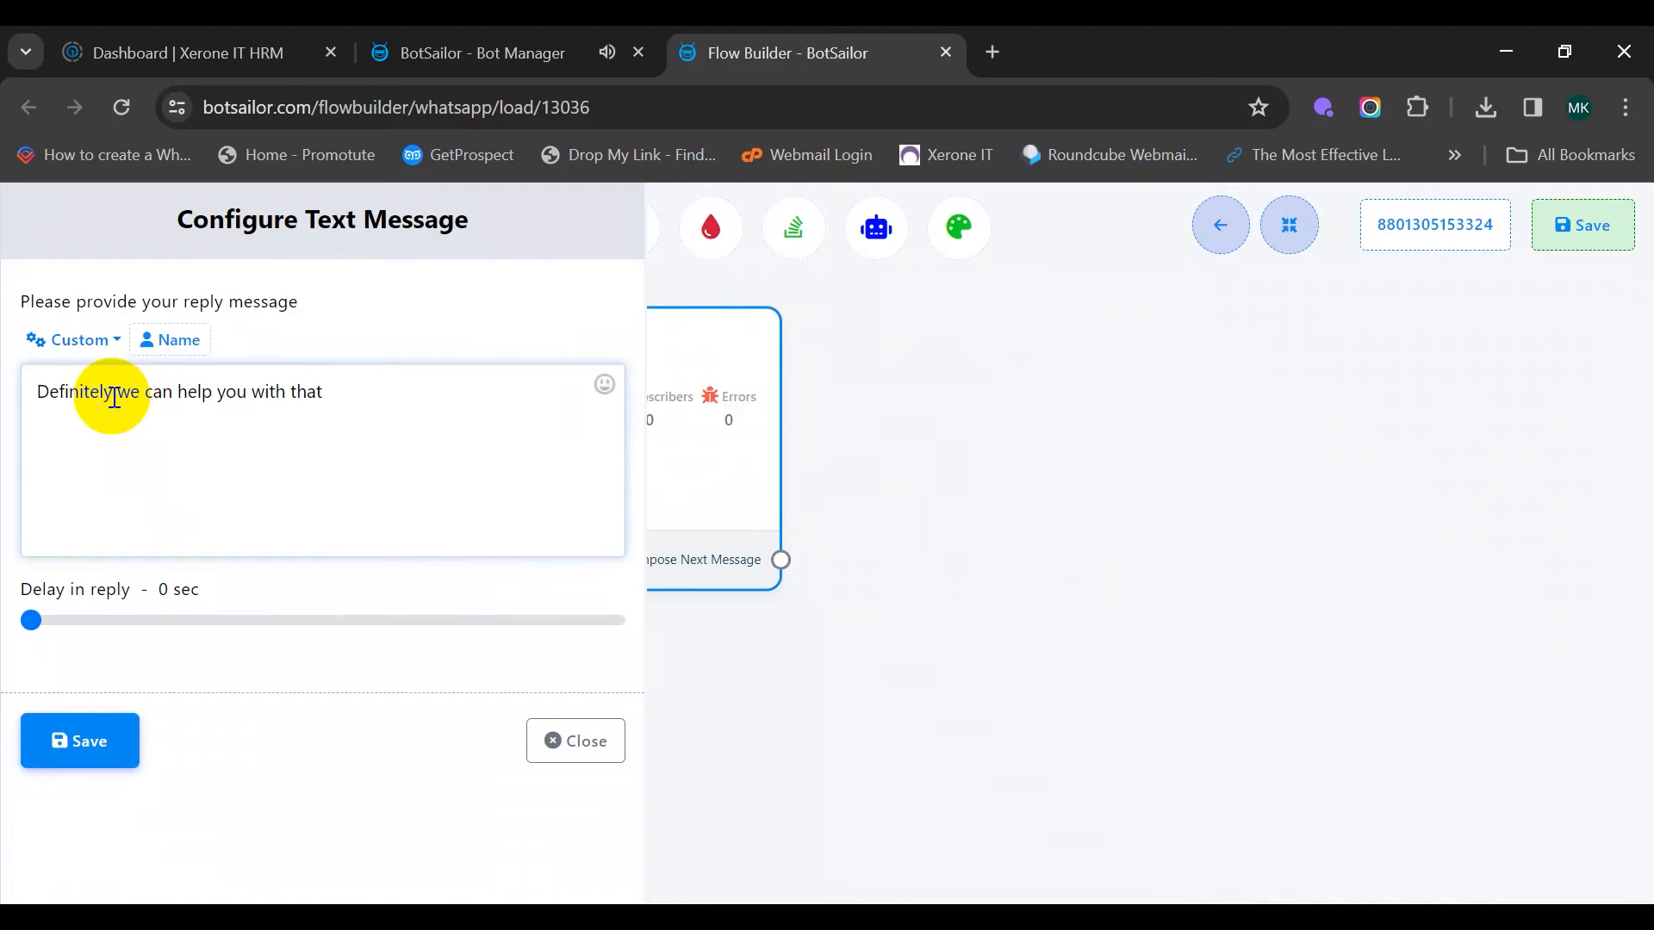
pyautogui.click(78, 744)
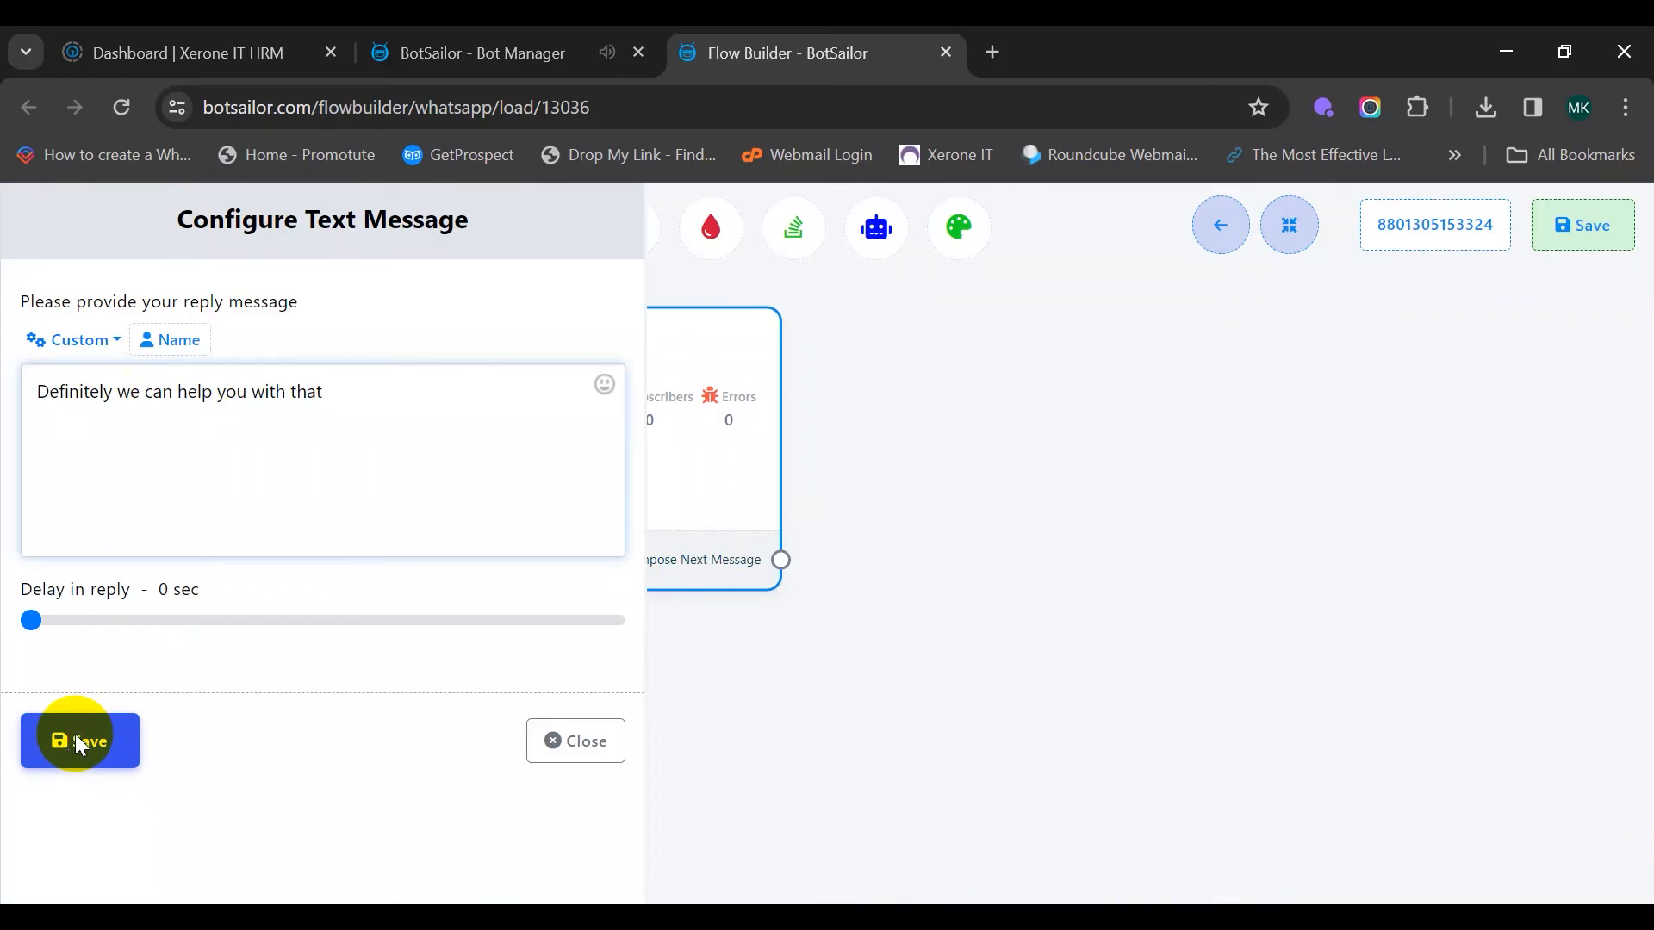
pyautogui.moveTo(767, 648); pyautogui.dragTo(530, 741)
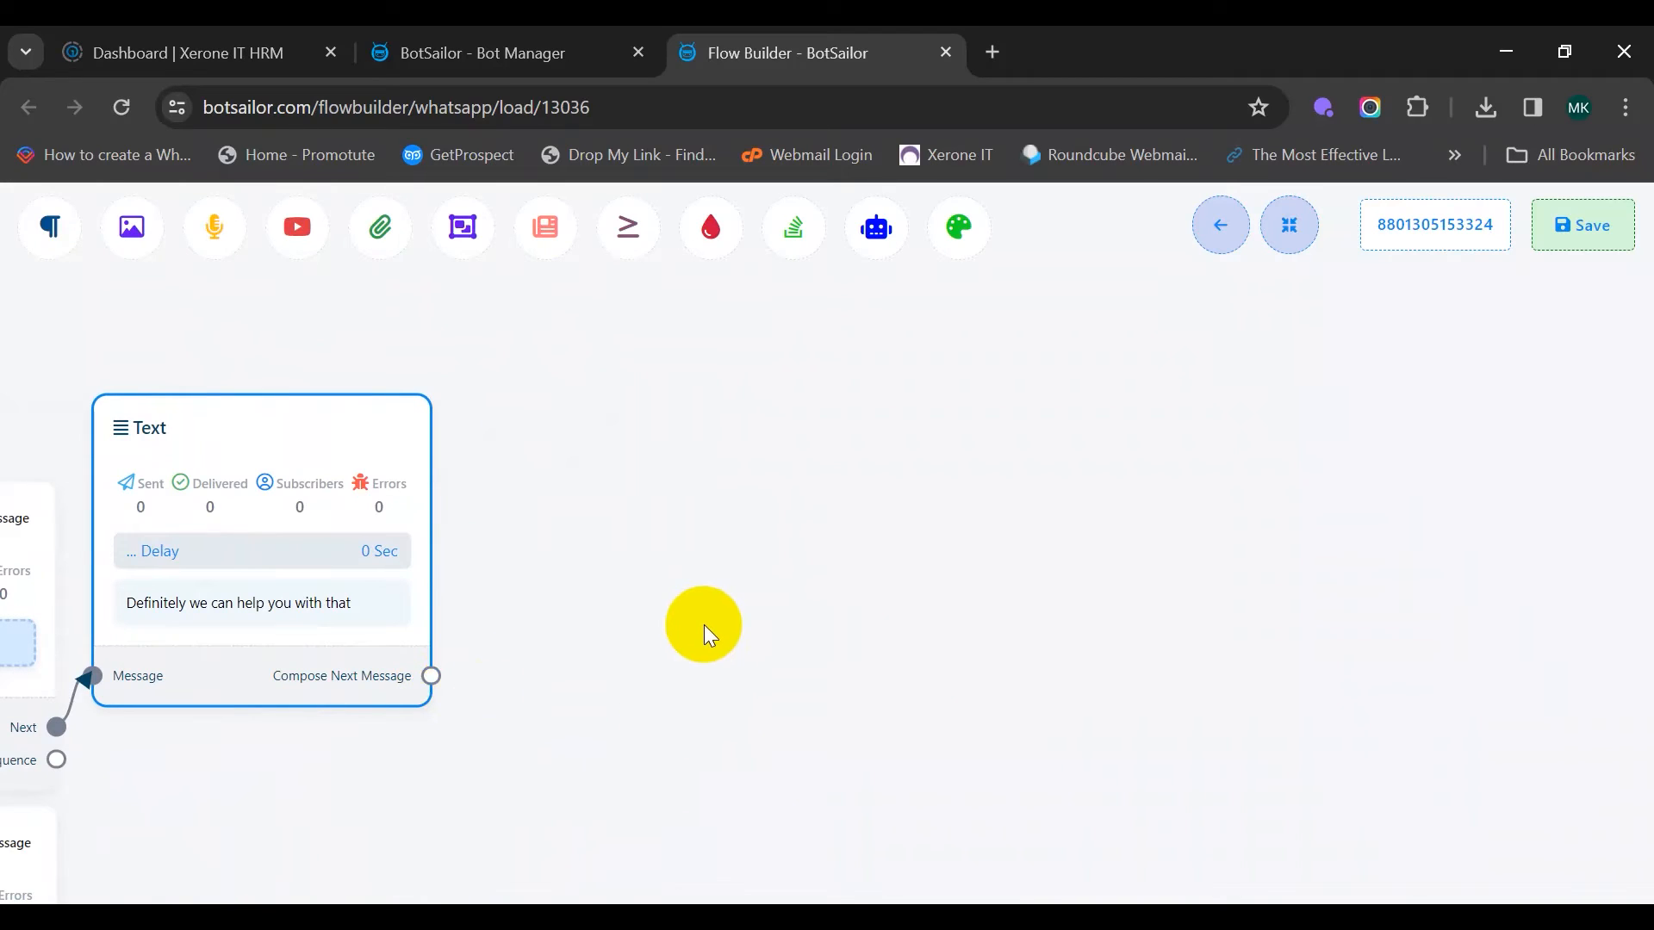
# Add an Interactive message node after the text reply
pyautogui.moveTo(432, 676); pyautogui.dragTo(506, 364)
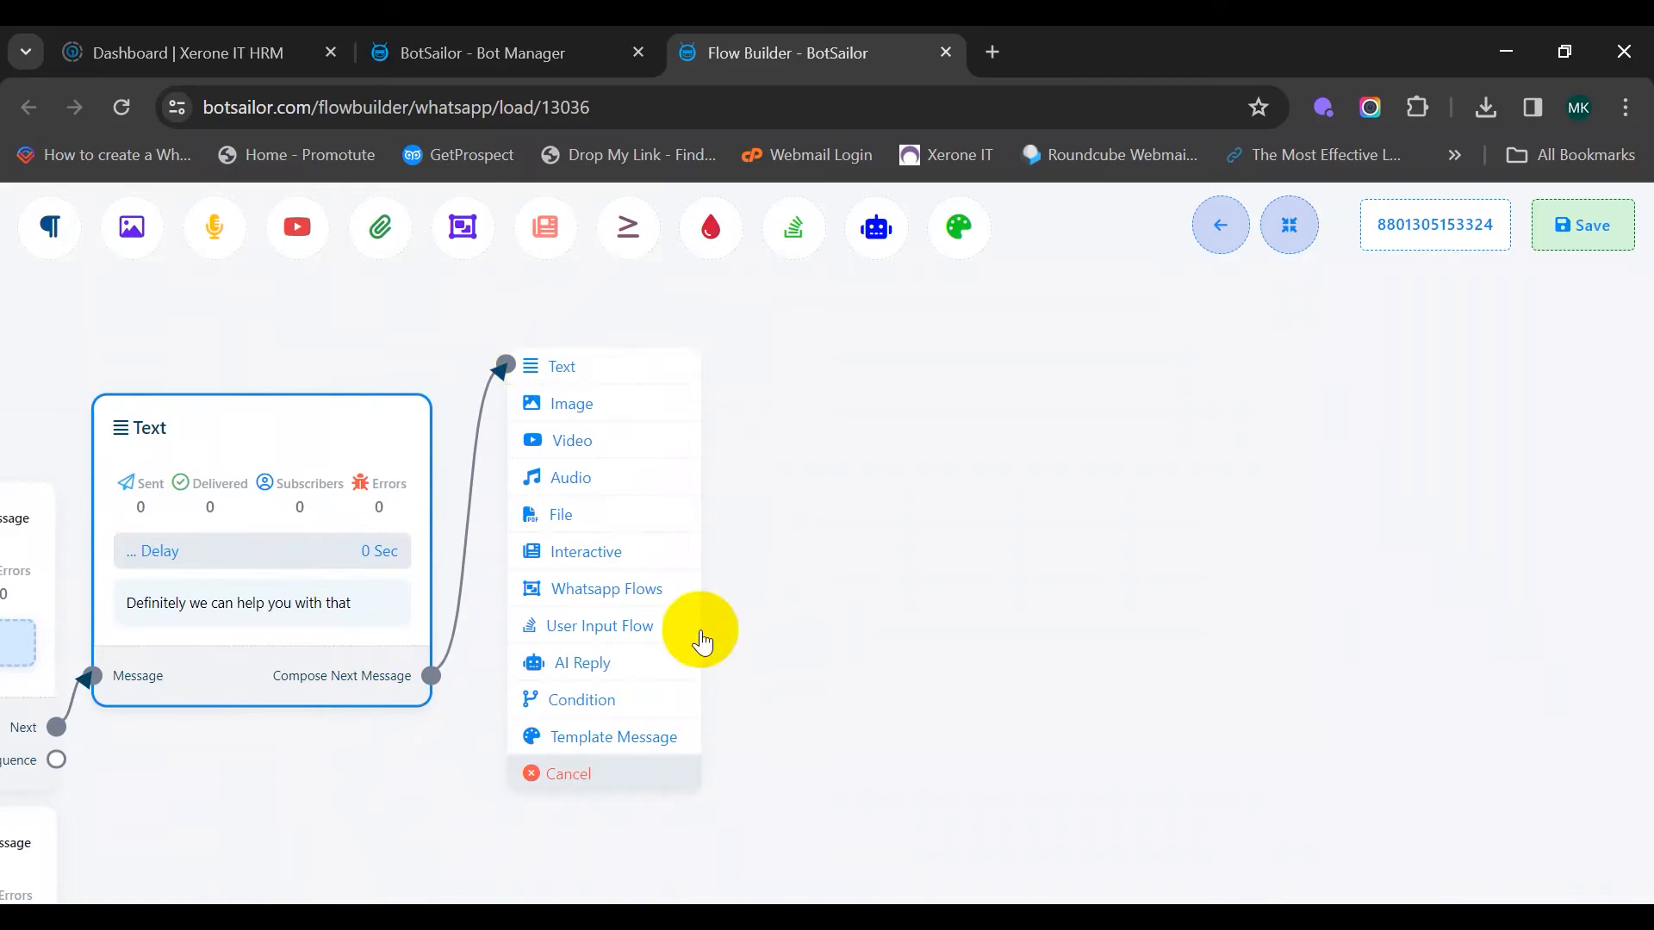
pyautogui.click(644, 551)
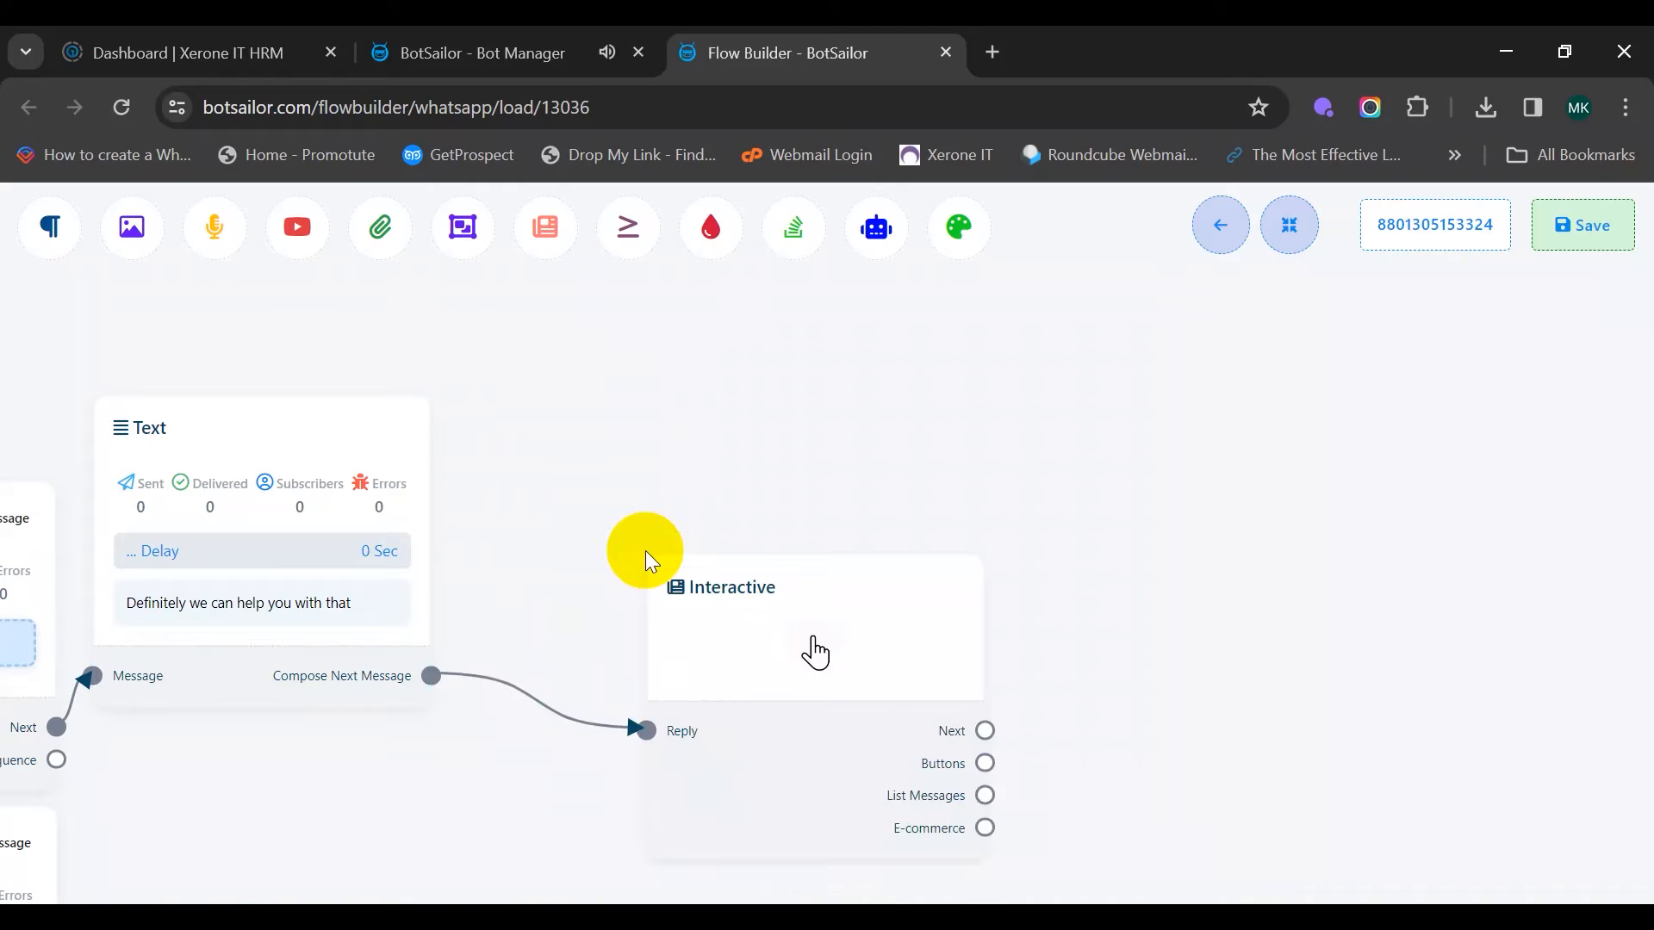
pyautogui.moveTo(738, 657); pyautogui.dragTo(553, 473)
pyautogui.doubleClick(634, 532)
# Set header 'Choose a property type', body 'Currently we have three options available', footer 'Please select one'
pyautogui.click(284, 466)
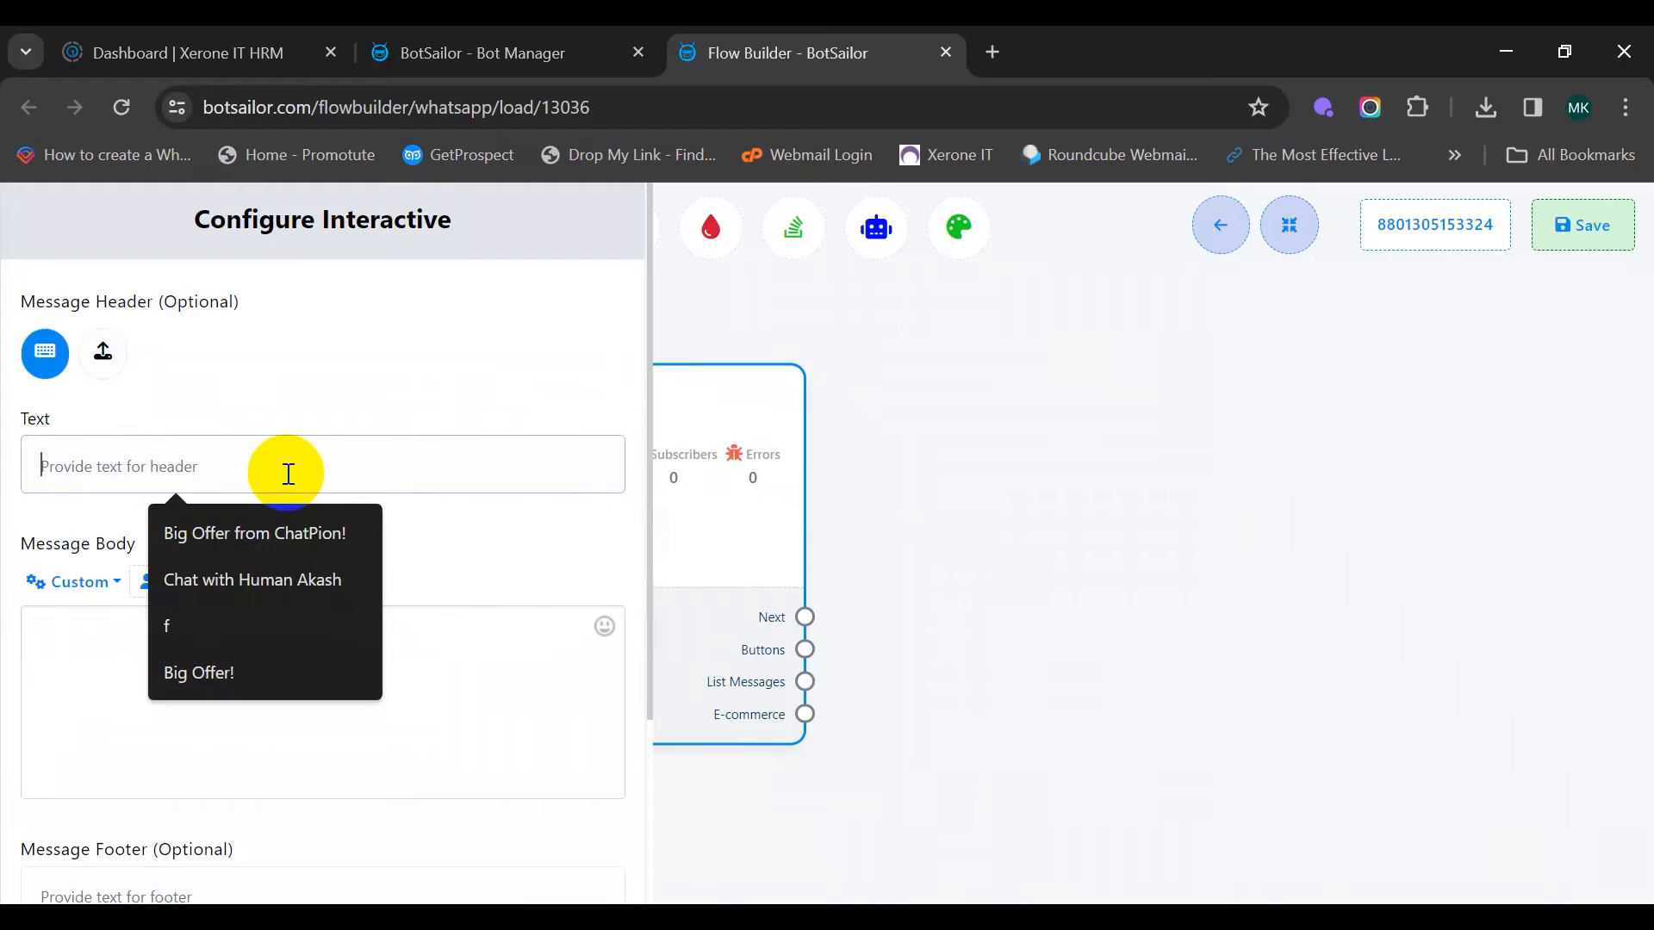
pyautogui.click(262, 415)
pyautogui.click(280, 470)
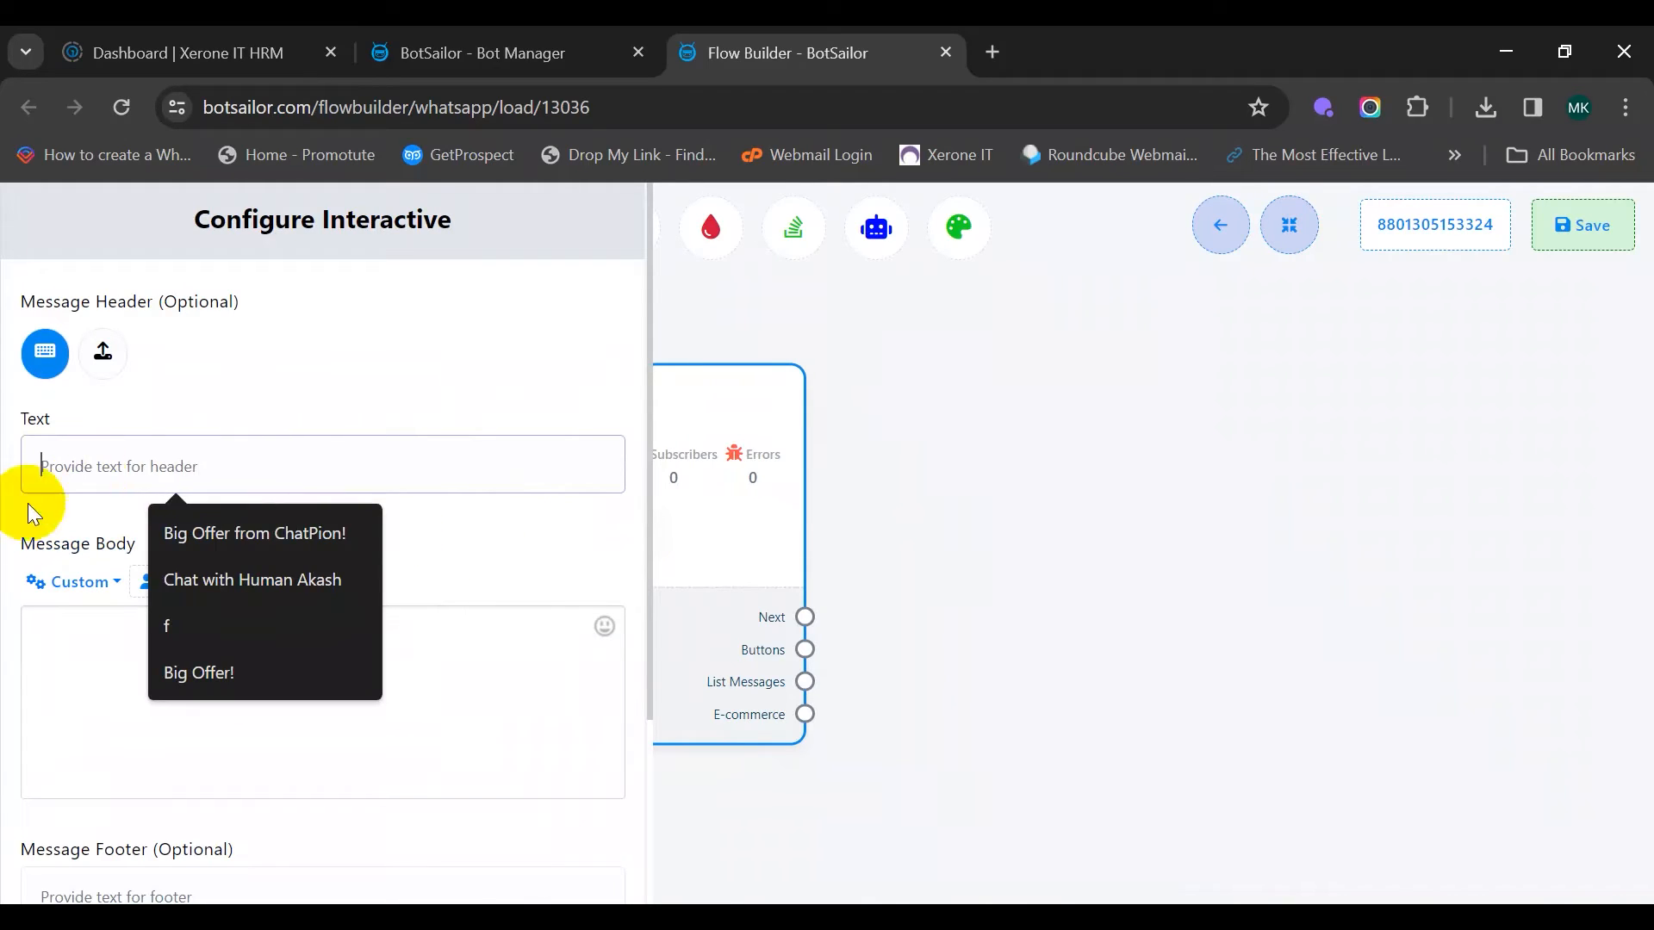
pyautogui.write('Choo')
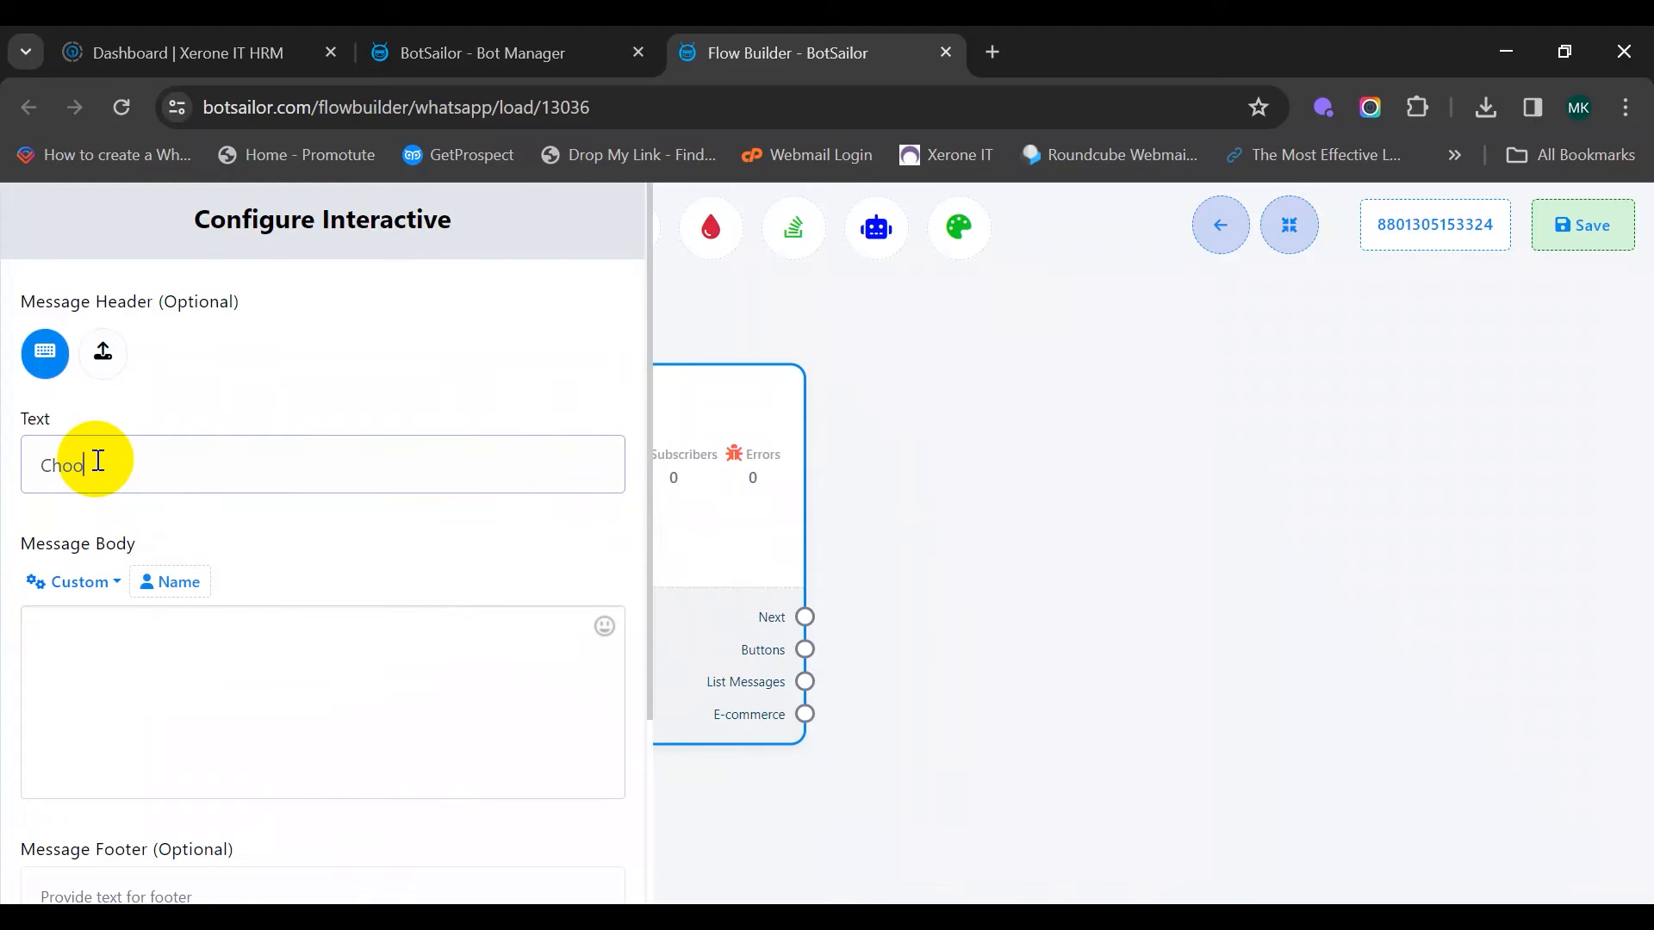
pyautogui.write('se a property ty')
pyautogui.click(147, 657)
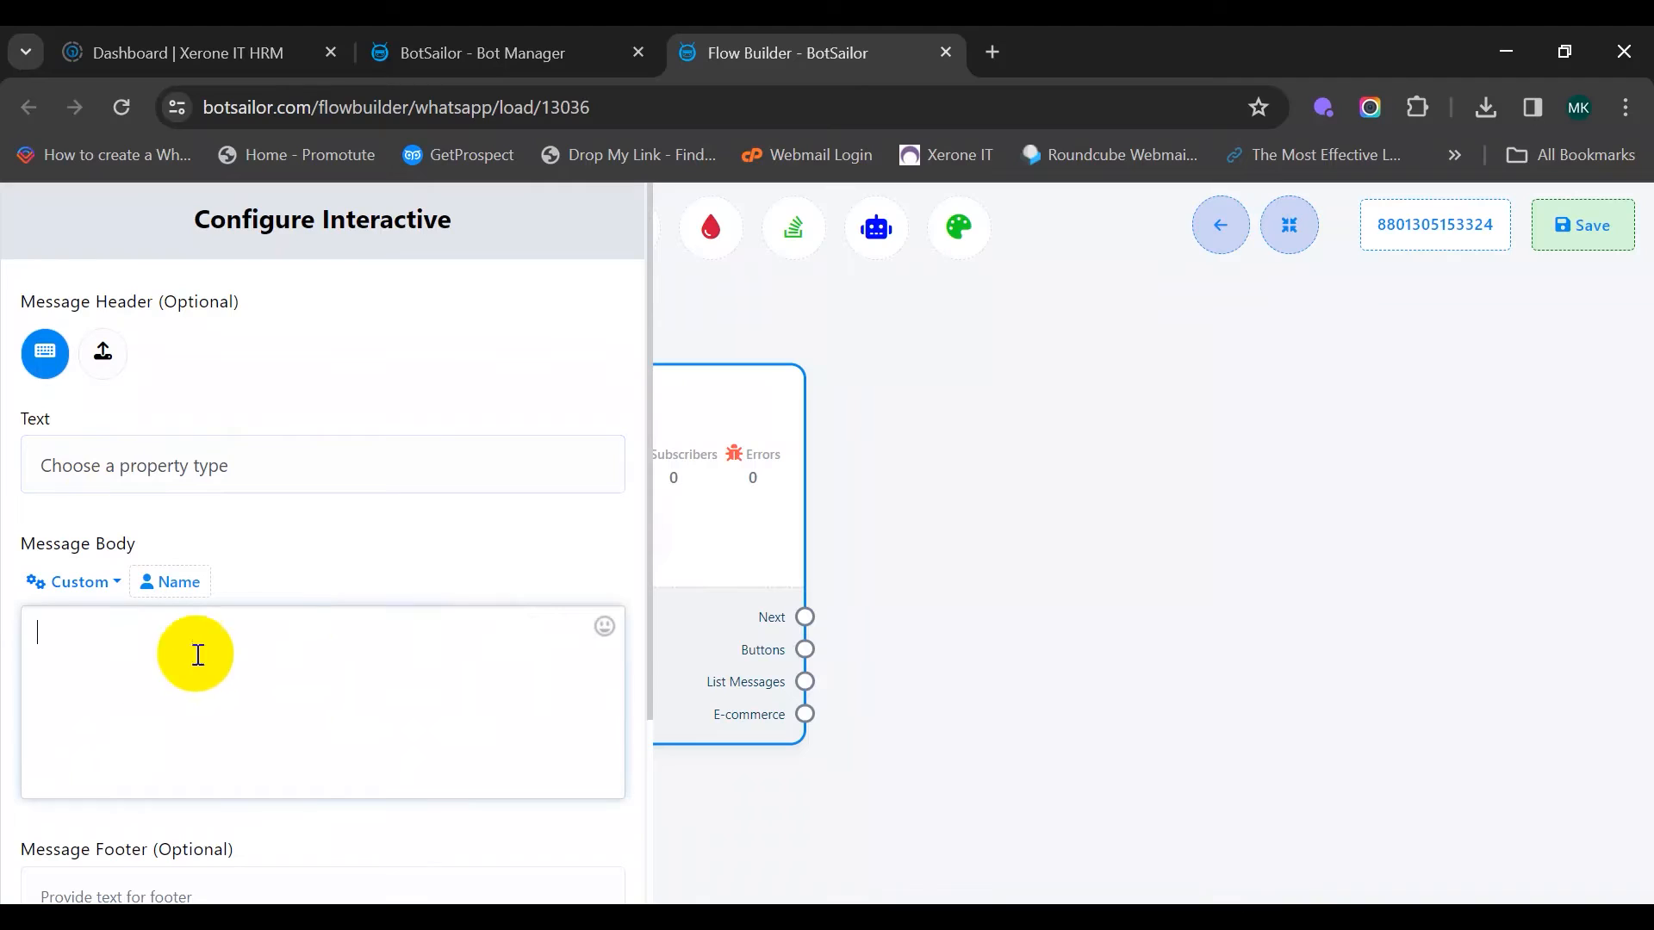
pyautogui.scroll(-2, 343, 546)
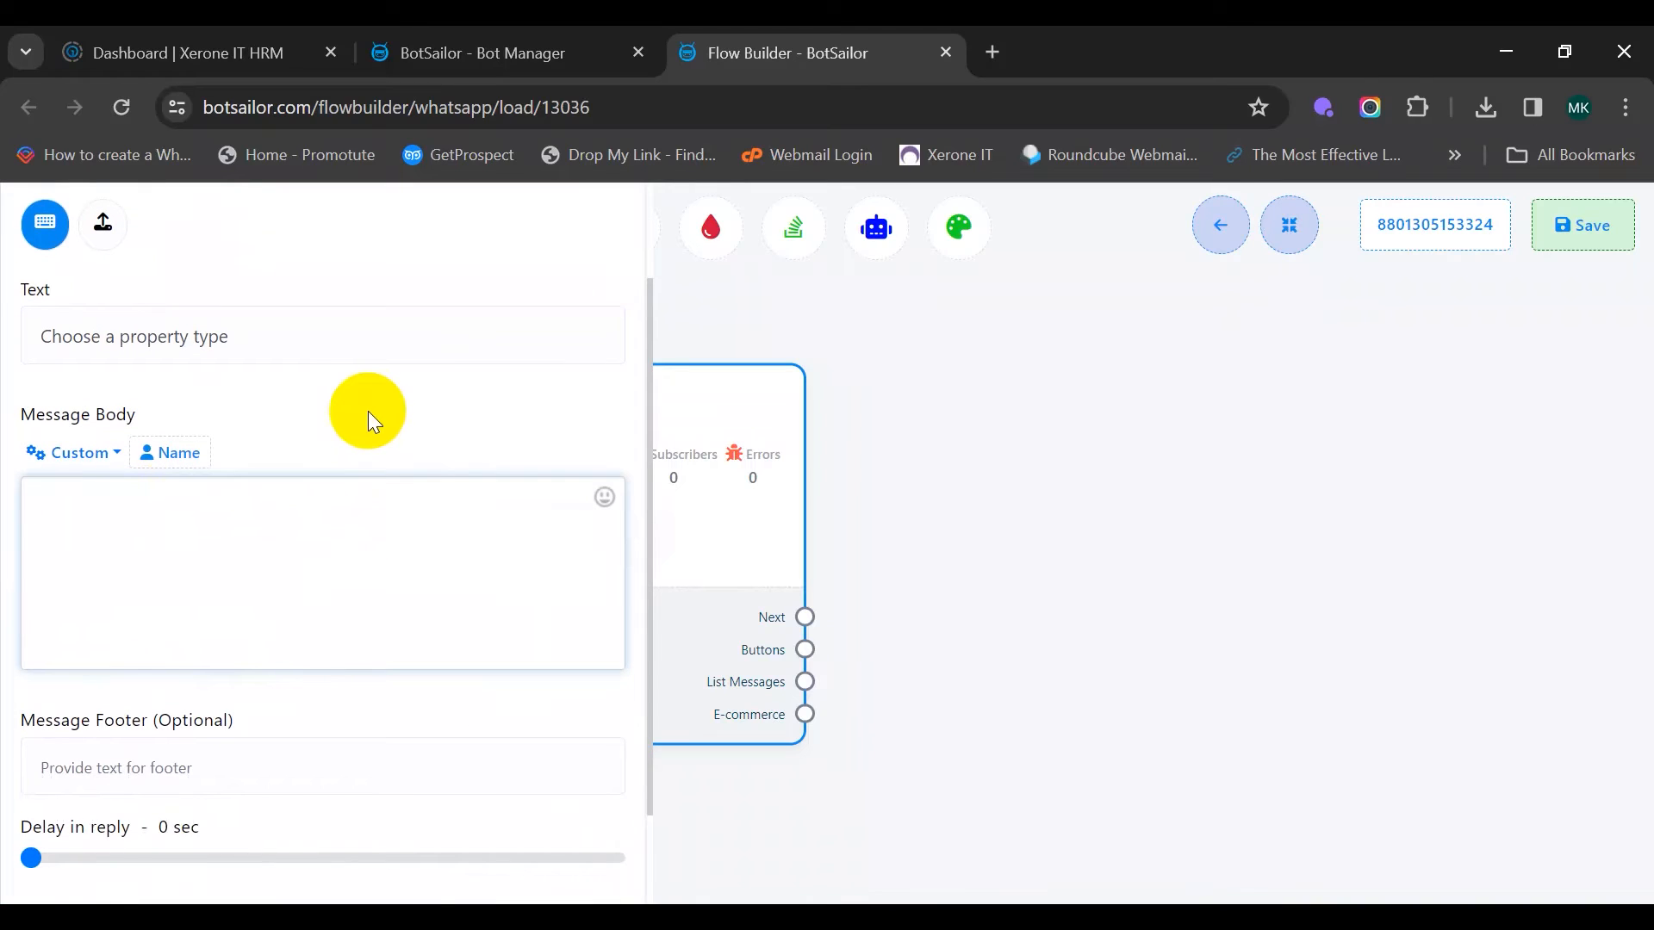
pyautogui.write('Currently we have three option')
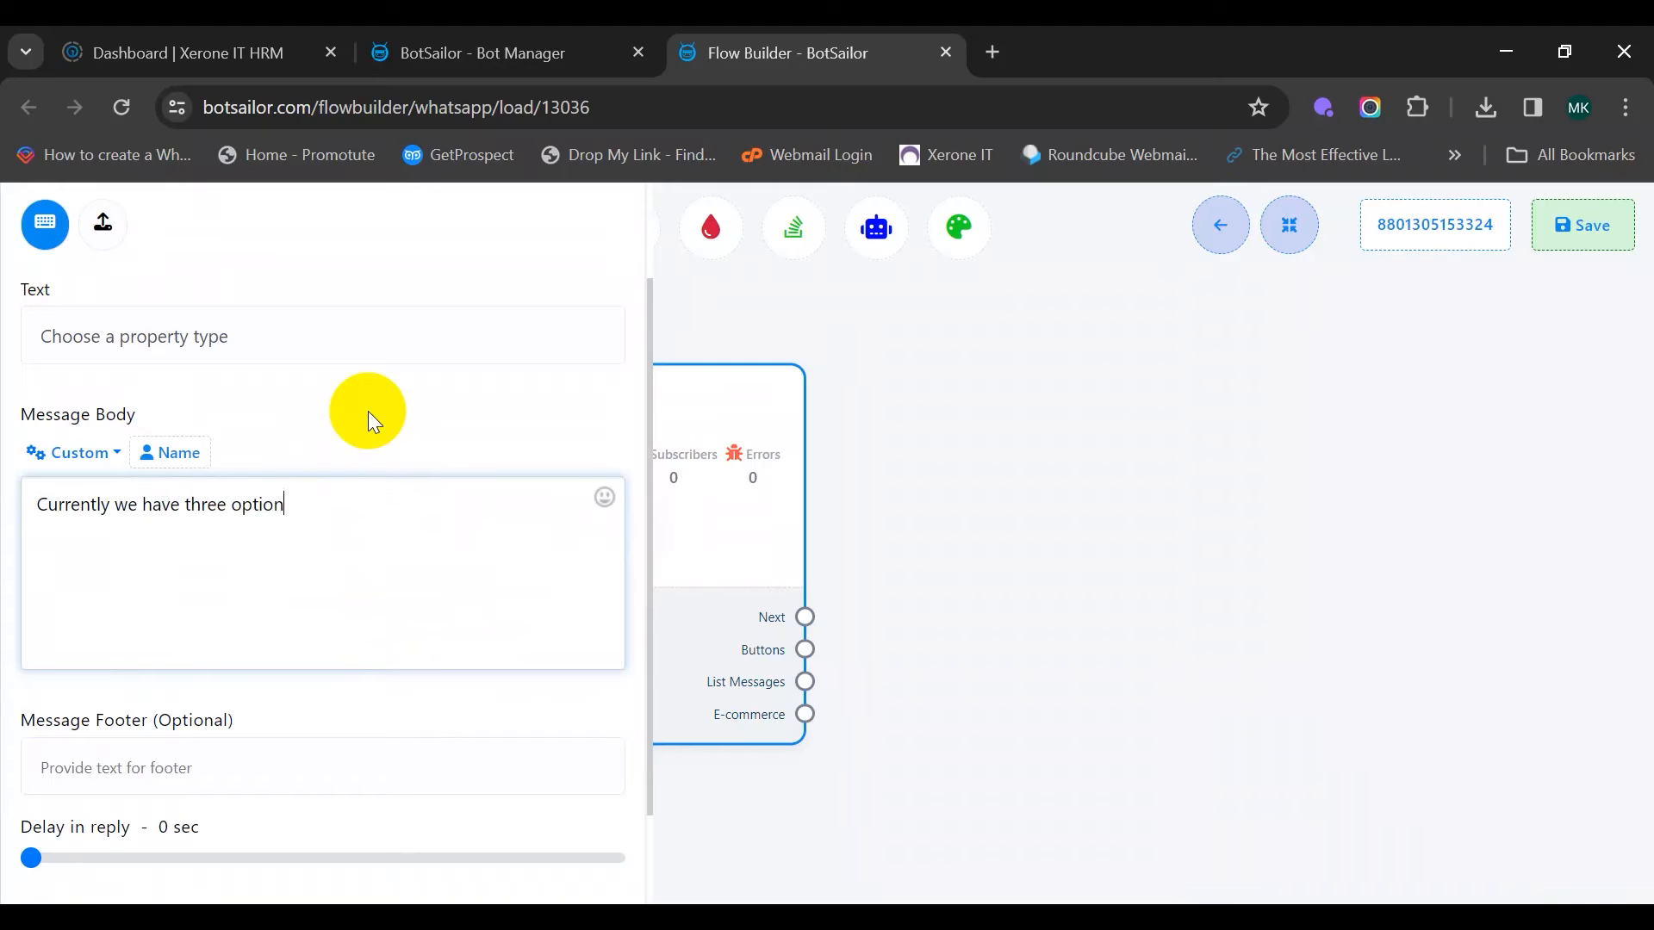
pyautogui.write('s available')
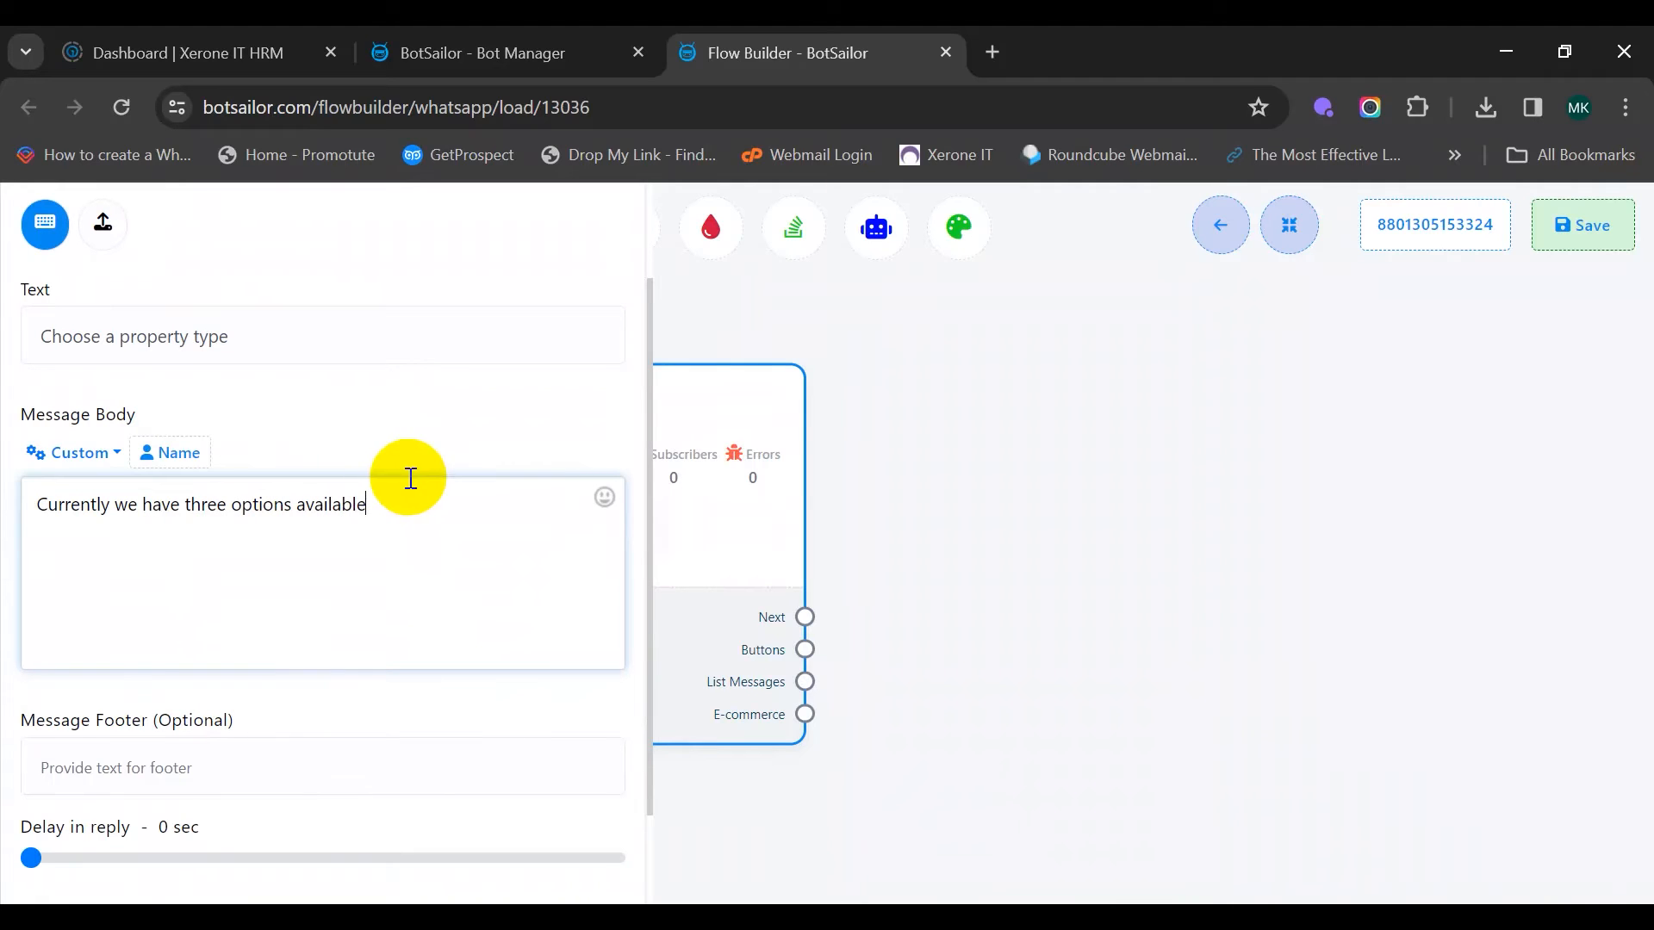
pyautogui.scroll(-2, 285, 559)
pyautogui.click(133, 637)
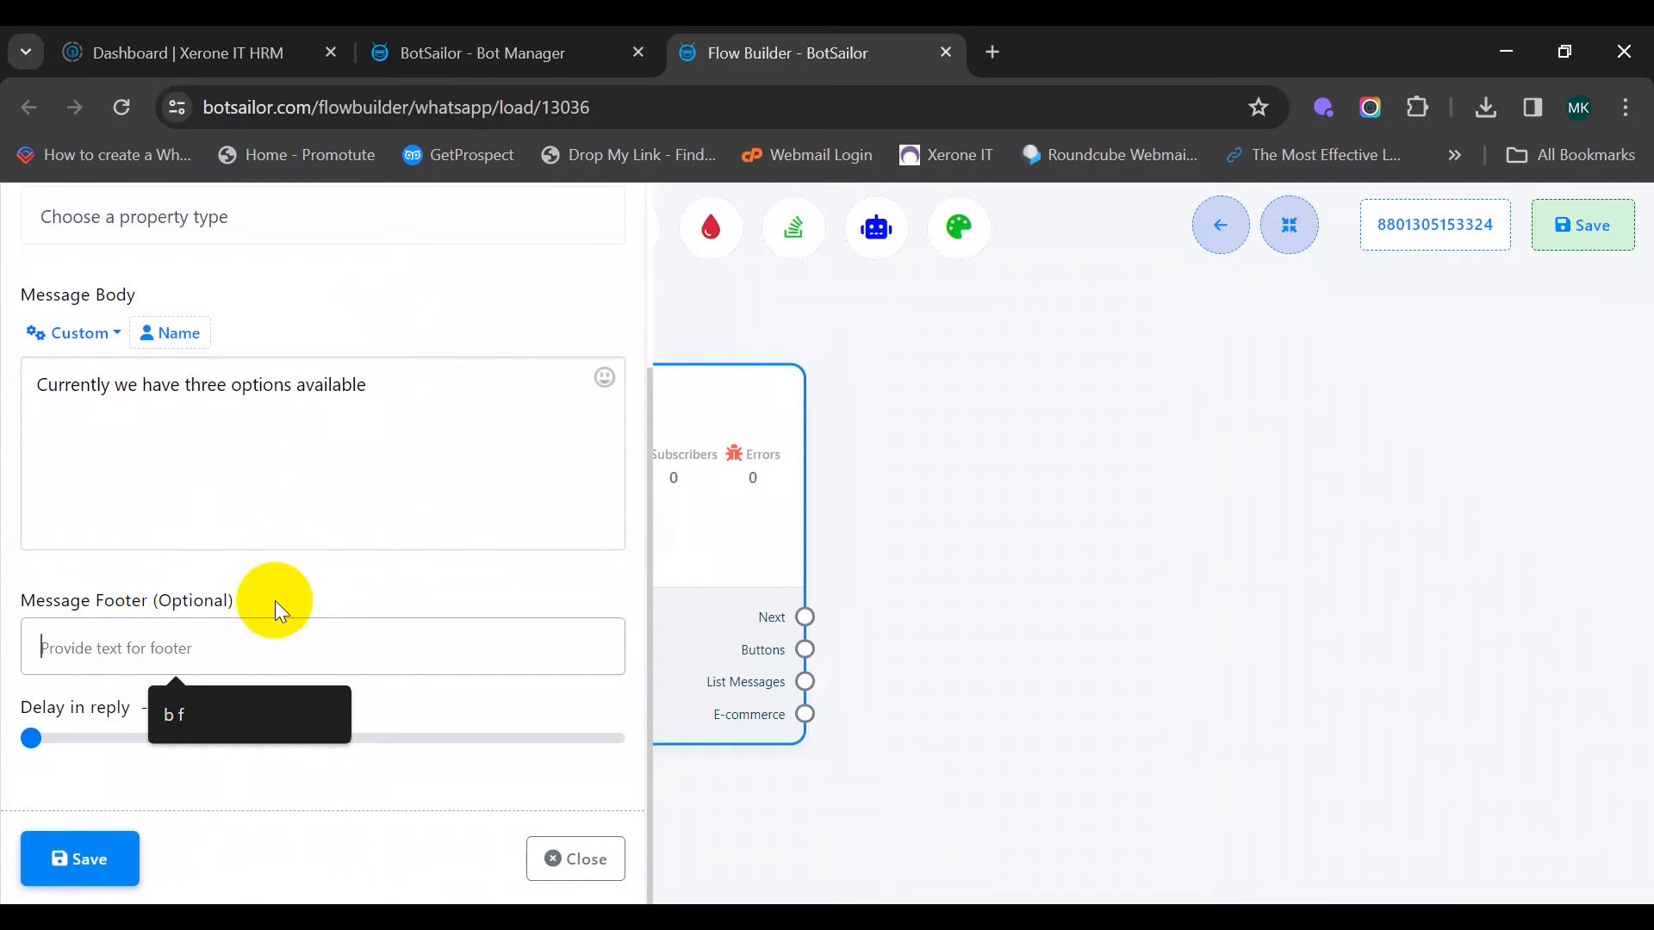
pyautogui.write('P')
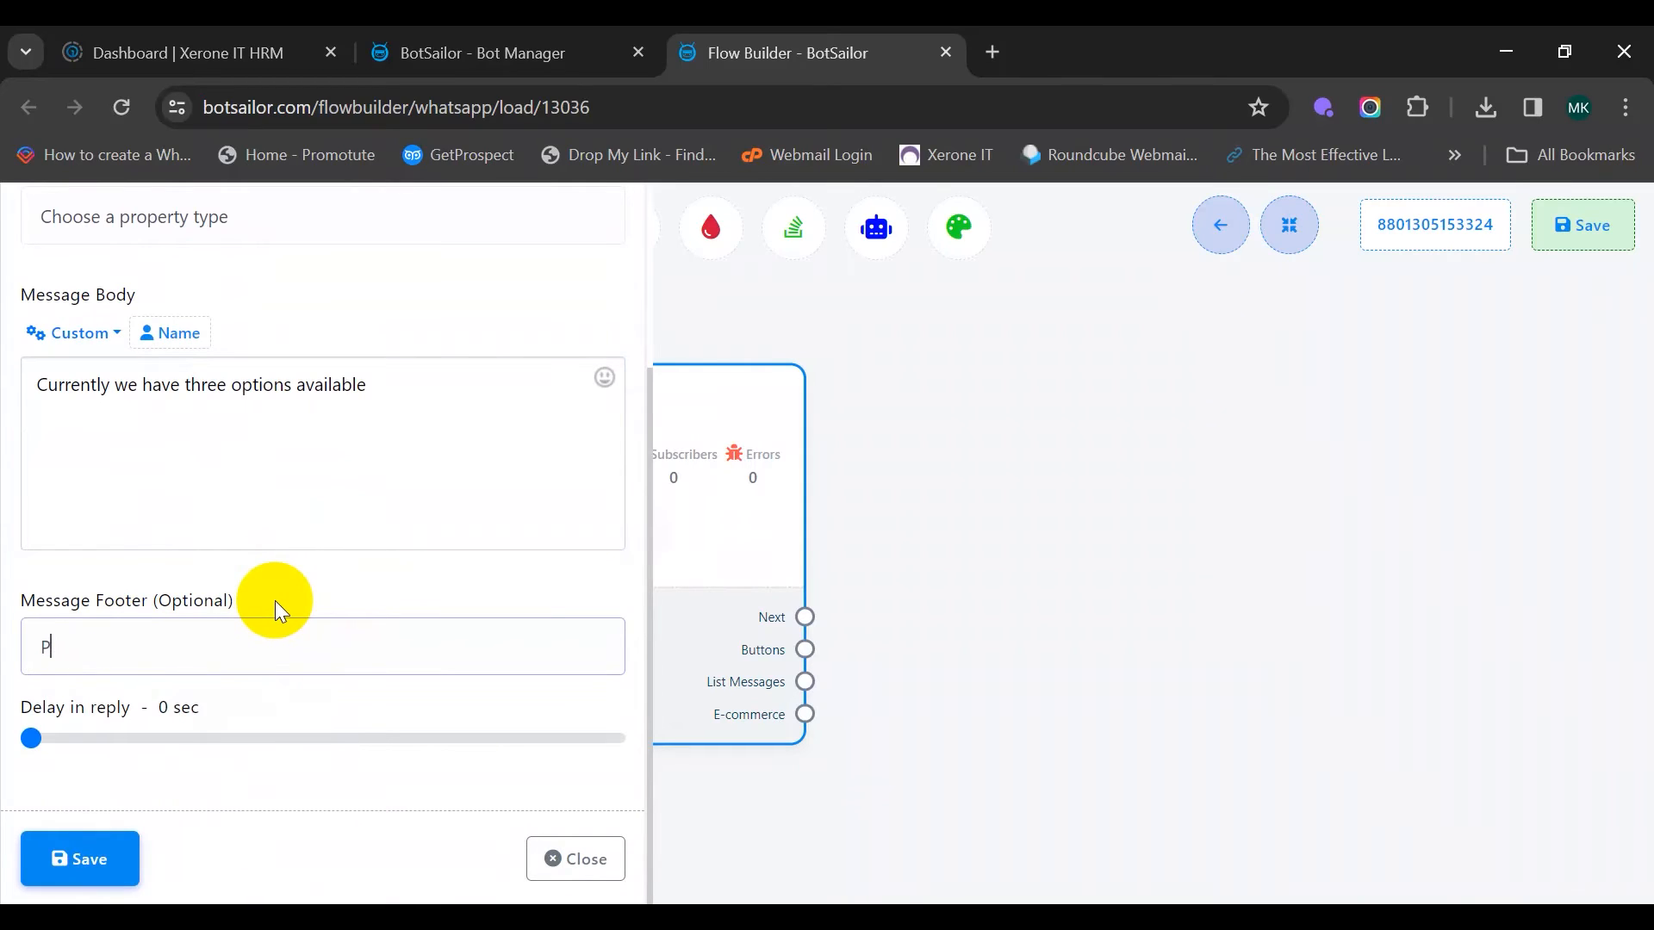
pyautogui.write('lease select one')
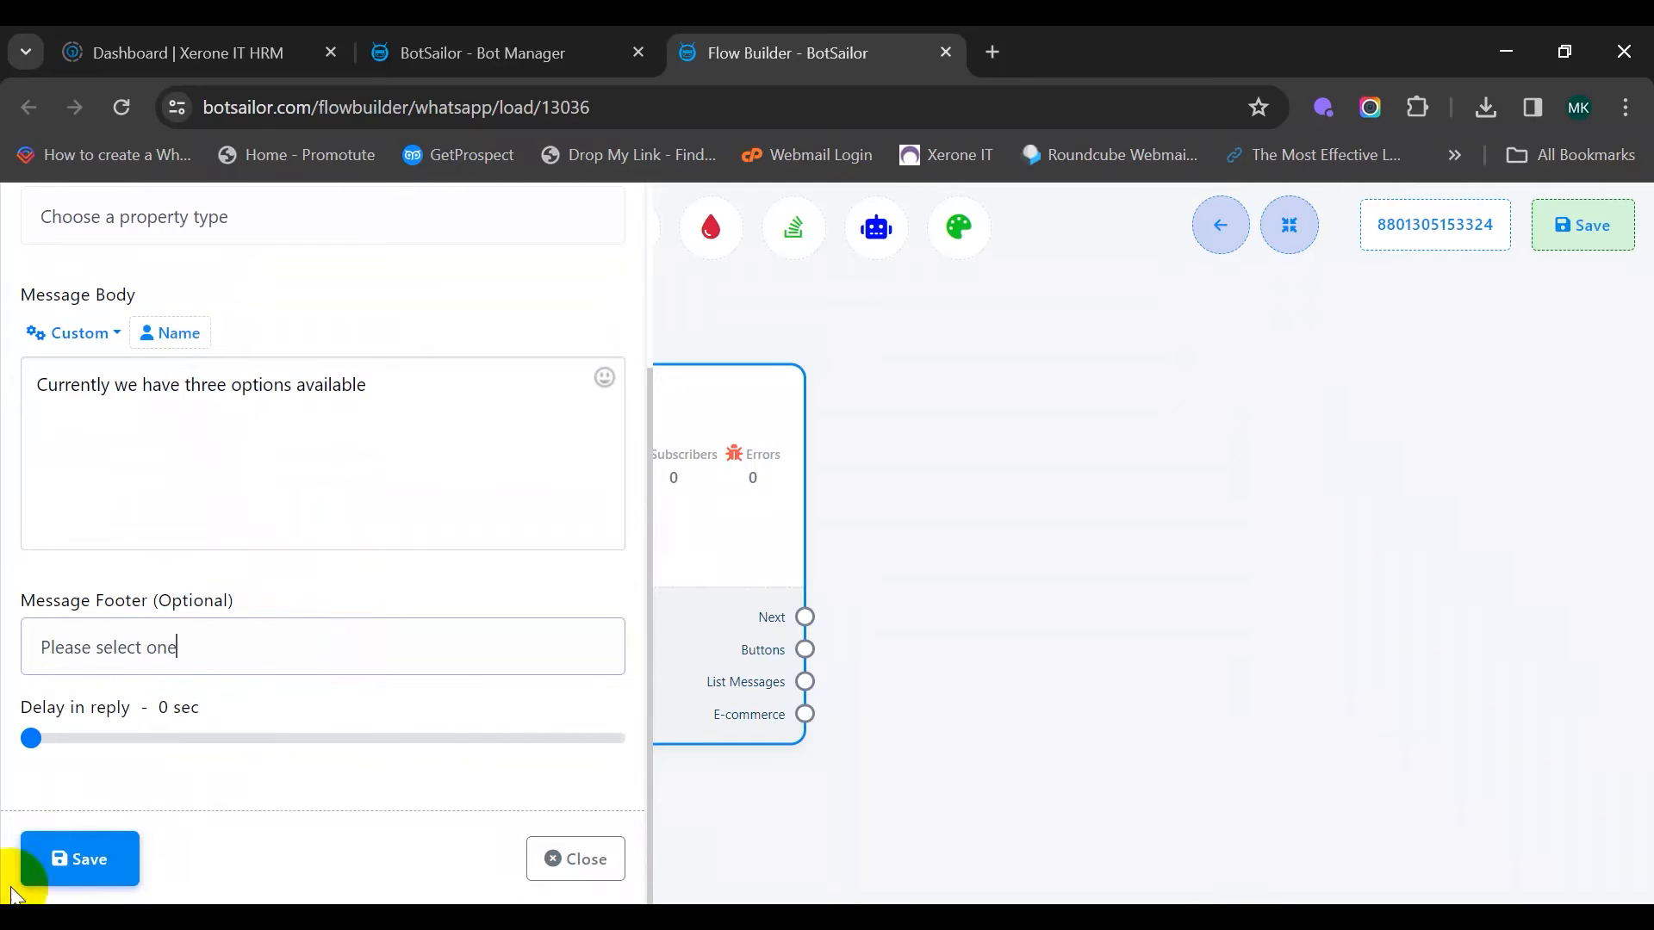
pyautogui.click(69, 854)
# Attach three Button nodes to the second Interactive message and arrange them
pyautogui.moveTo(952, 591); pyautogui.dragTo(484, 565)
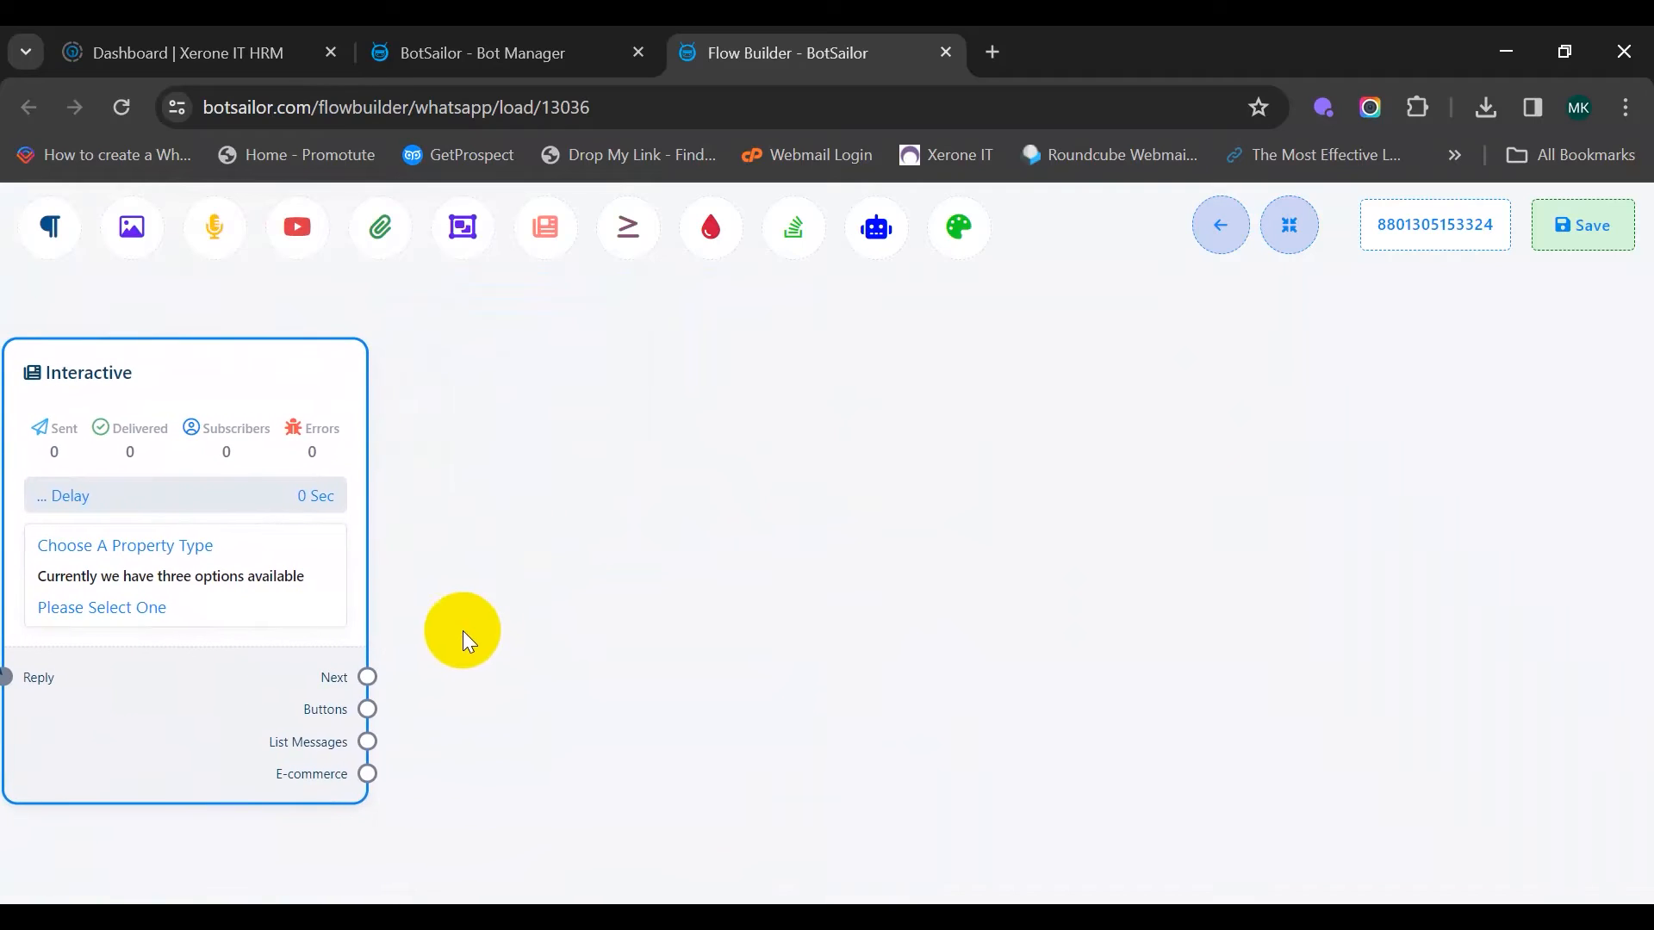
pyautogui.moveTo(420, 668); pyautogui.dragTo(447, 321)
pyautogui.moveTo(374, 707); pyautogui.dragTo(907, 612)
pyautogui.moveTo(433, 685); pyautogui.dragTo(575, 889)
pyautogui.moveTo(1006, 552); pyautogui.dragTo(982, 441)
pyautogui.moveTo(971, 560); pyautogui.dragTo(981, 497)
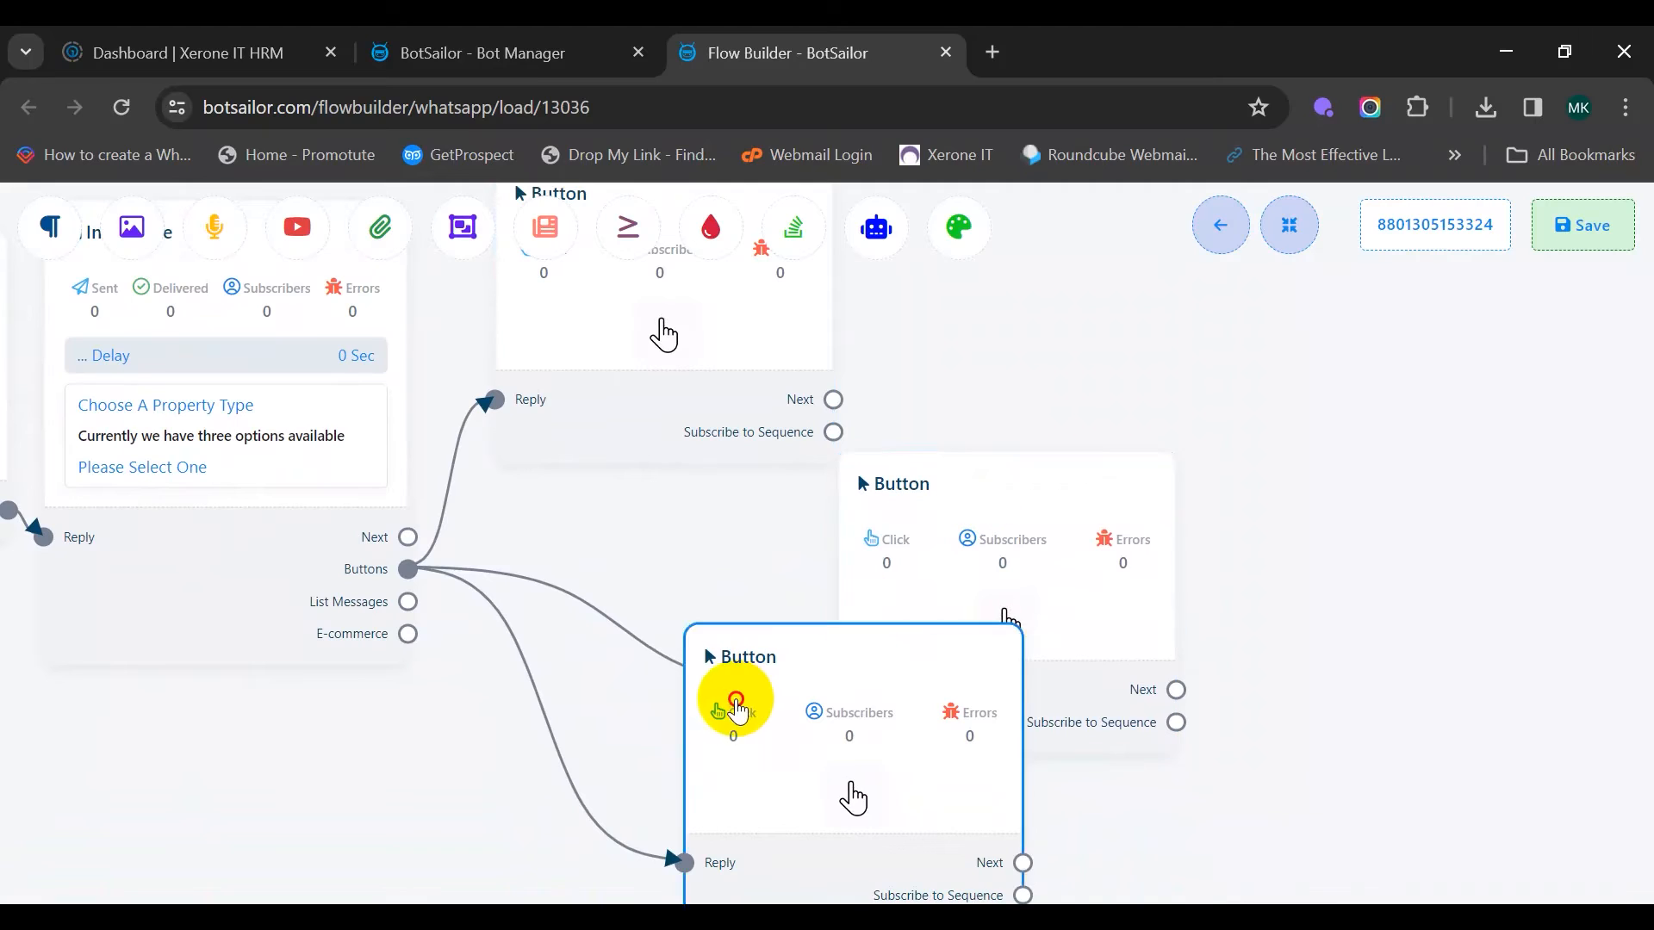
pyautogui.moveTo(732, 701); pyautogui.dragTo(505, 764)
pyautogui.scroll(4, 720, 749)
pyautogui.moveTo(680, 534); pyautogui.dragTo(669, 405)
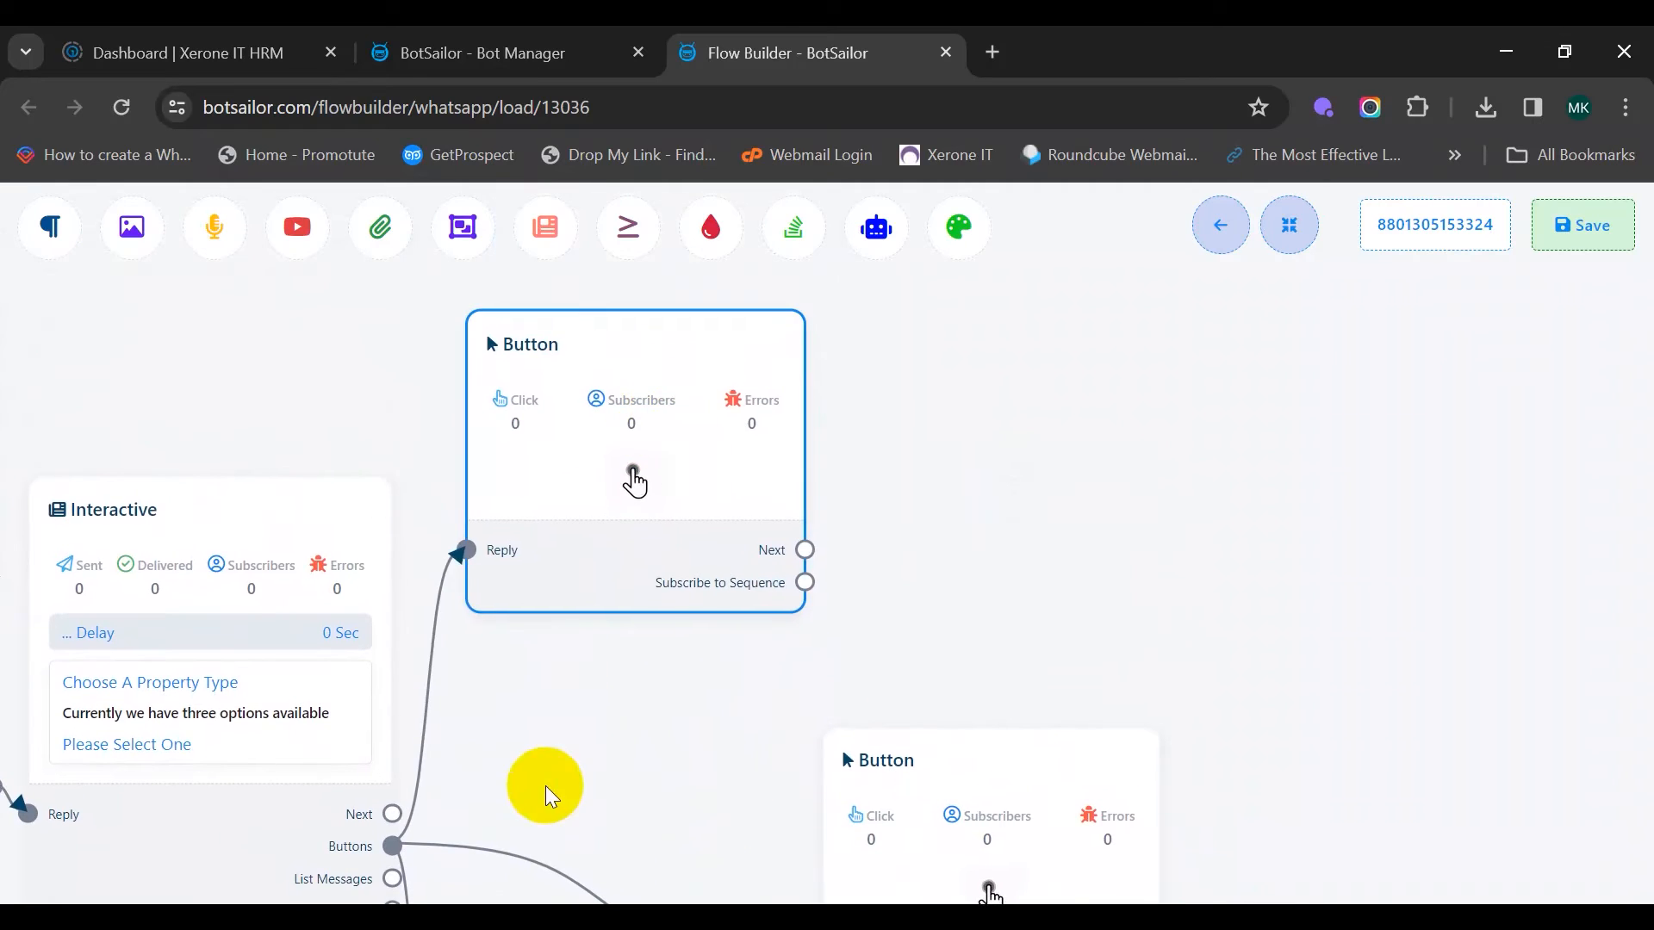
pyautogui.scroll(1, 547, 784)
pyautogui.moveTo(543, 547); pyautogui.dragTo(525, 500)
# Name the top button 'Residential' and set it to Send Message
pyautogui.doubleClick(628, 499)
pyautogui.click(204, 344)
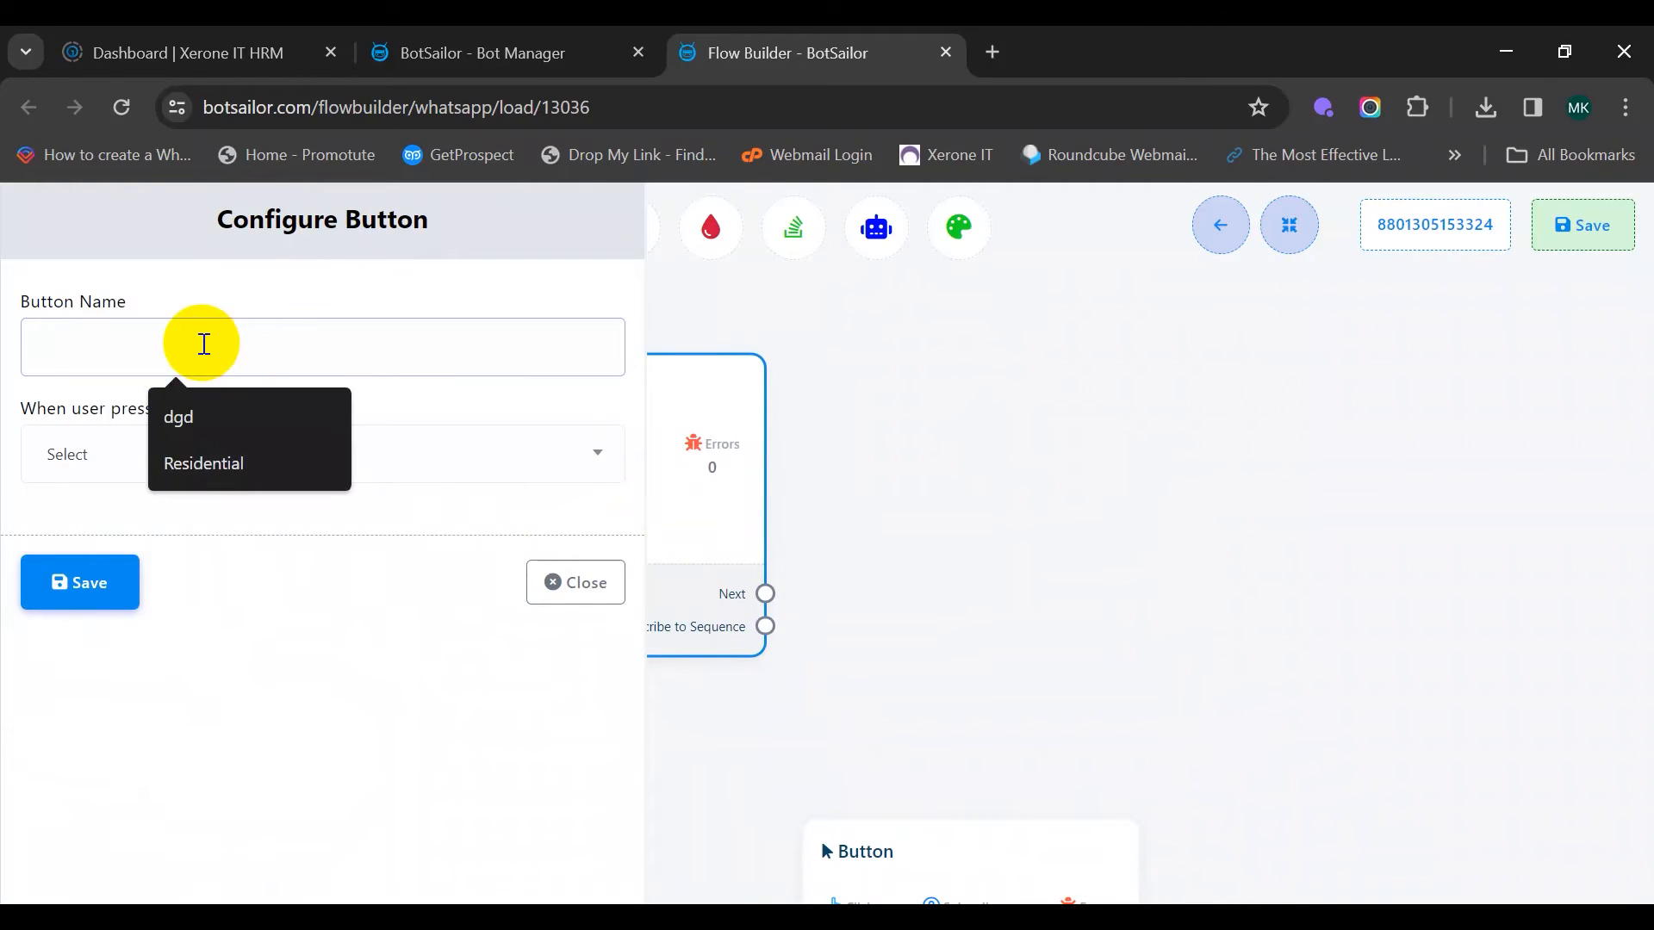
pyautogui.write('Resi')
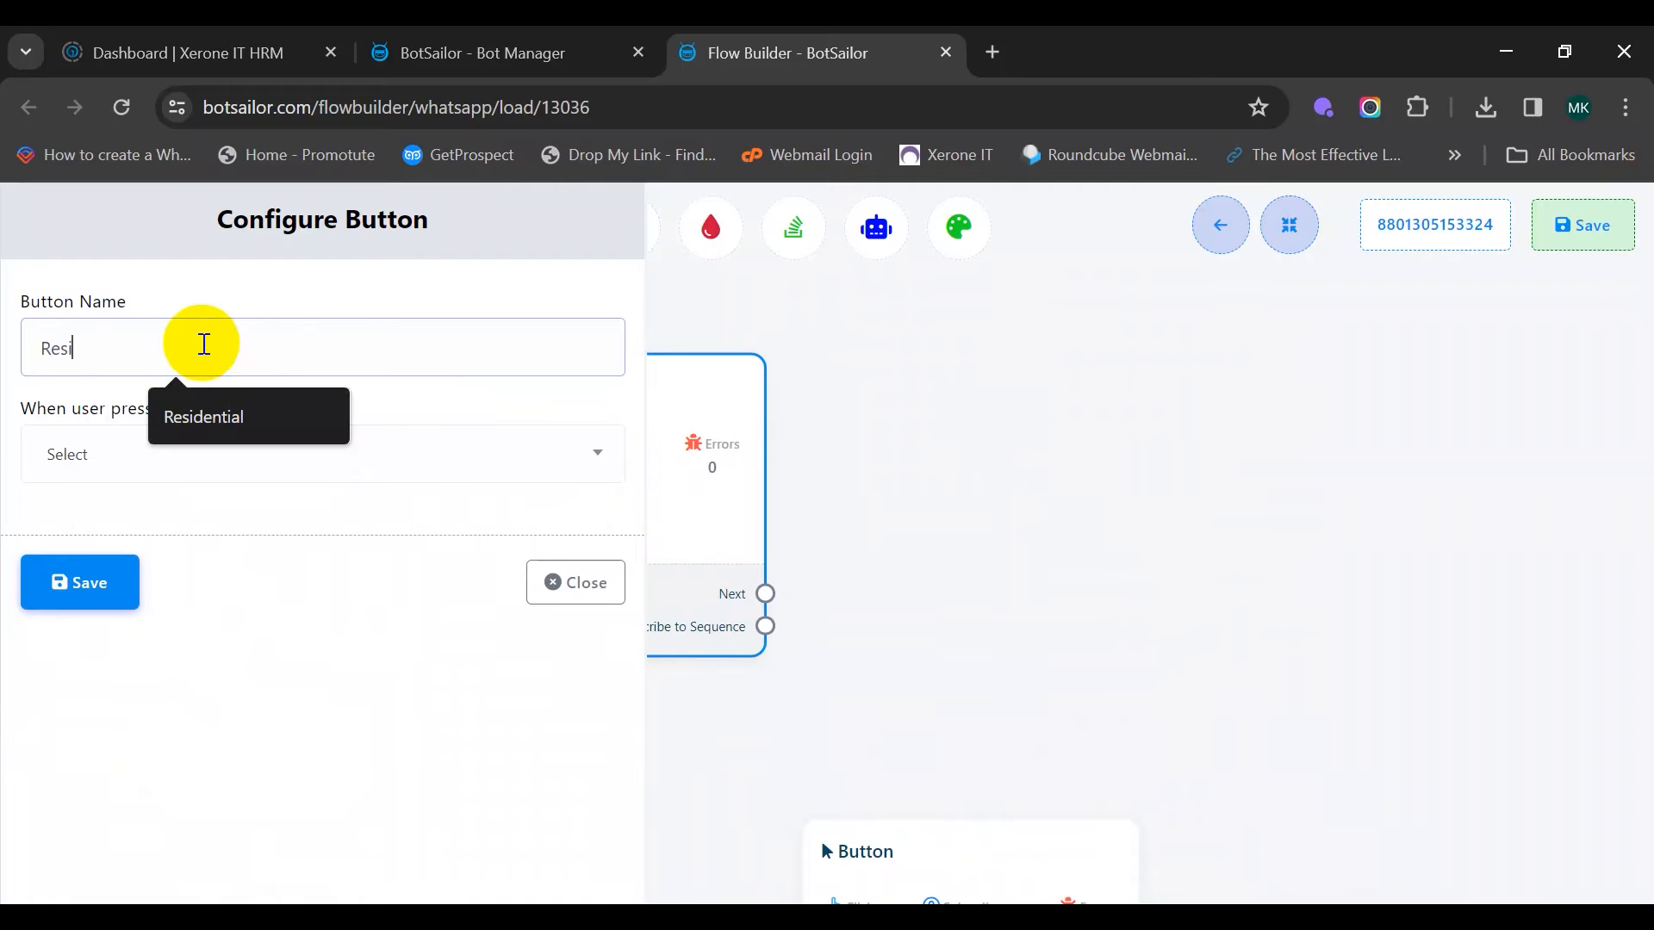
pyautogui.write('dential')
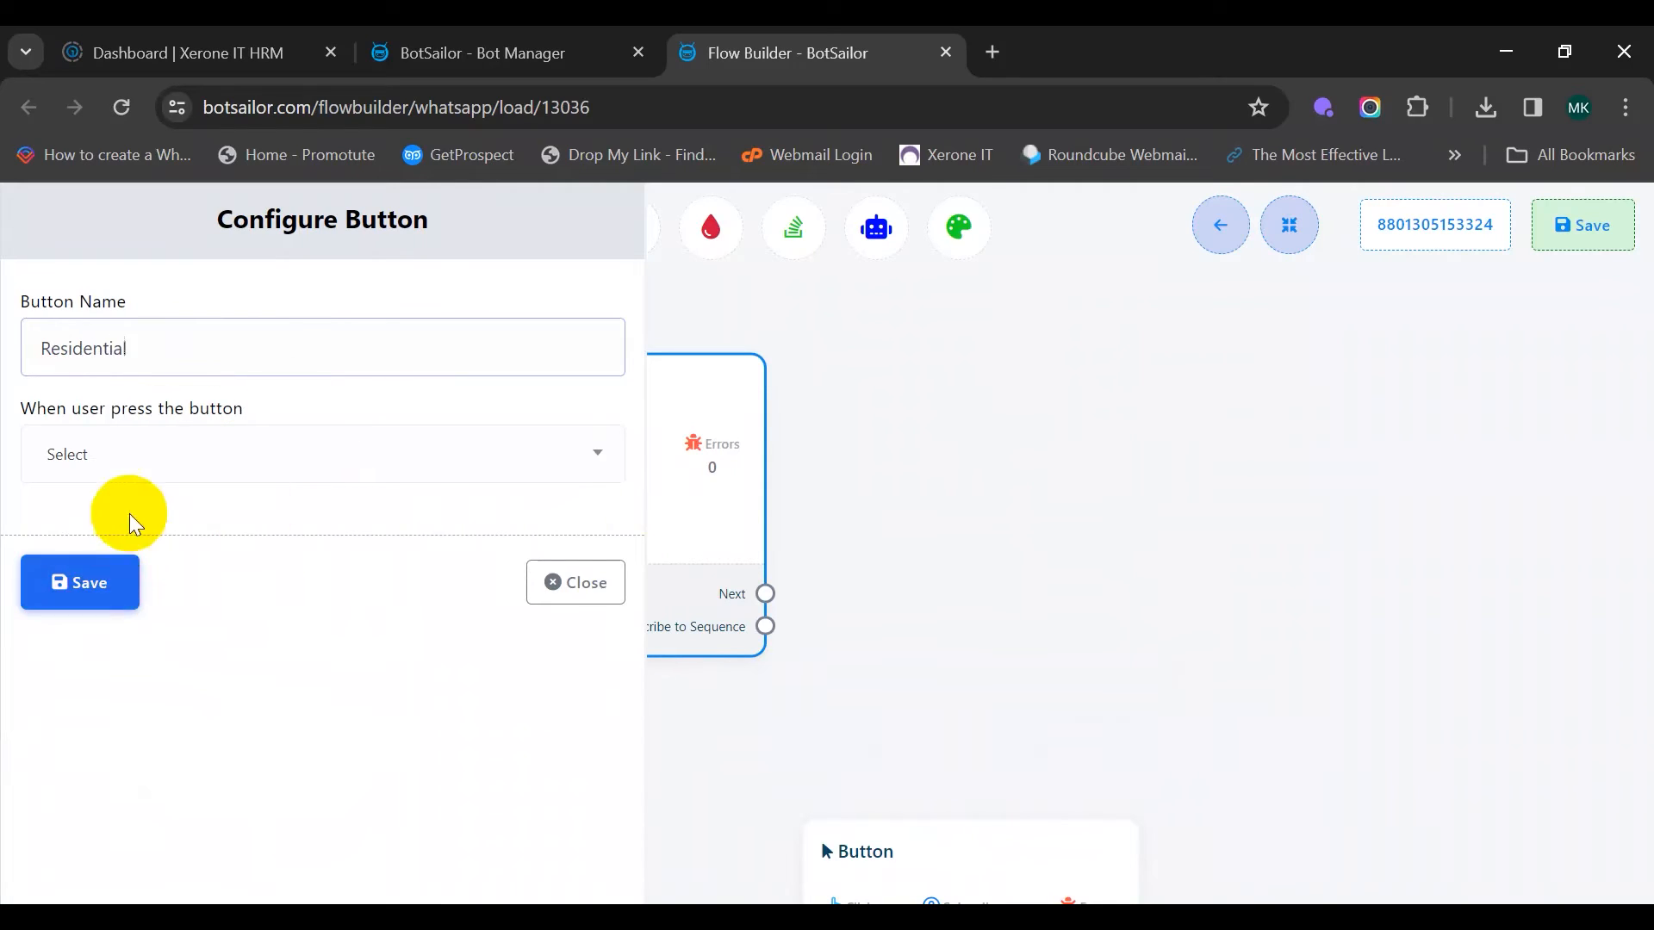
pyautogui.click(155, 461)
pyautogui.click(168, 631)
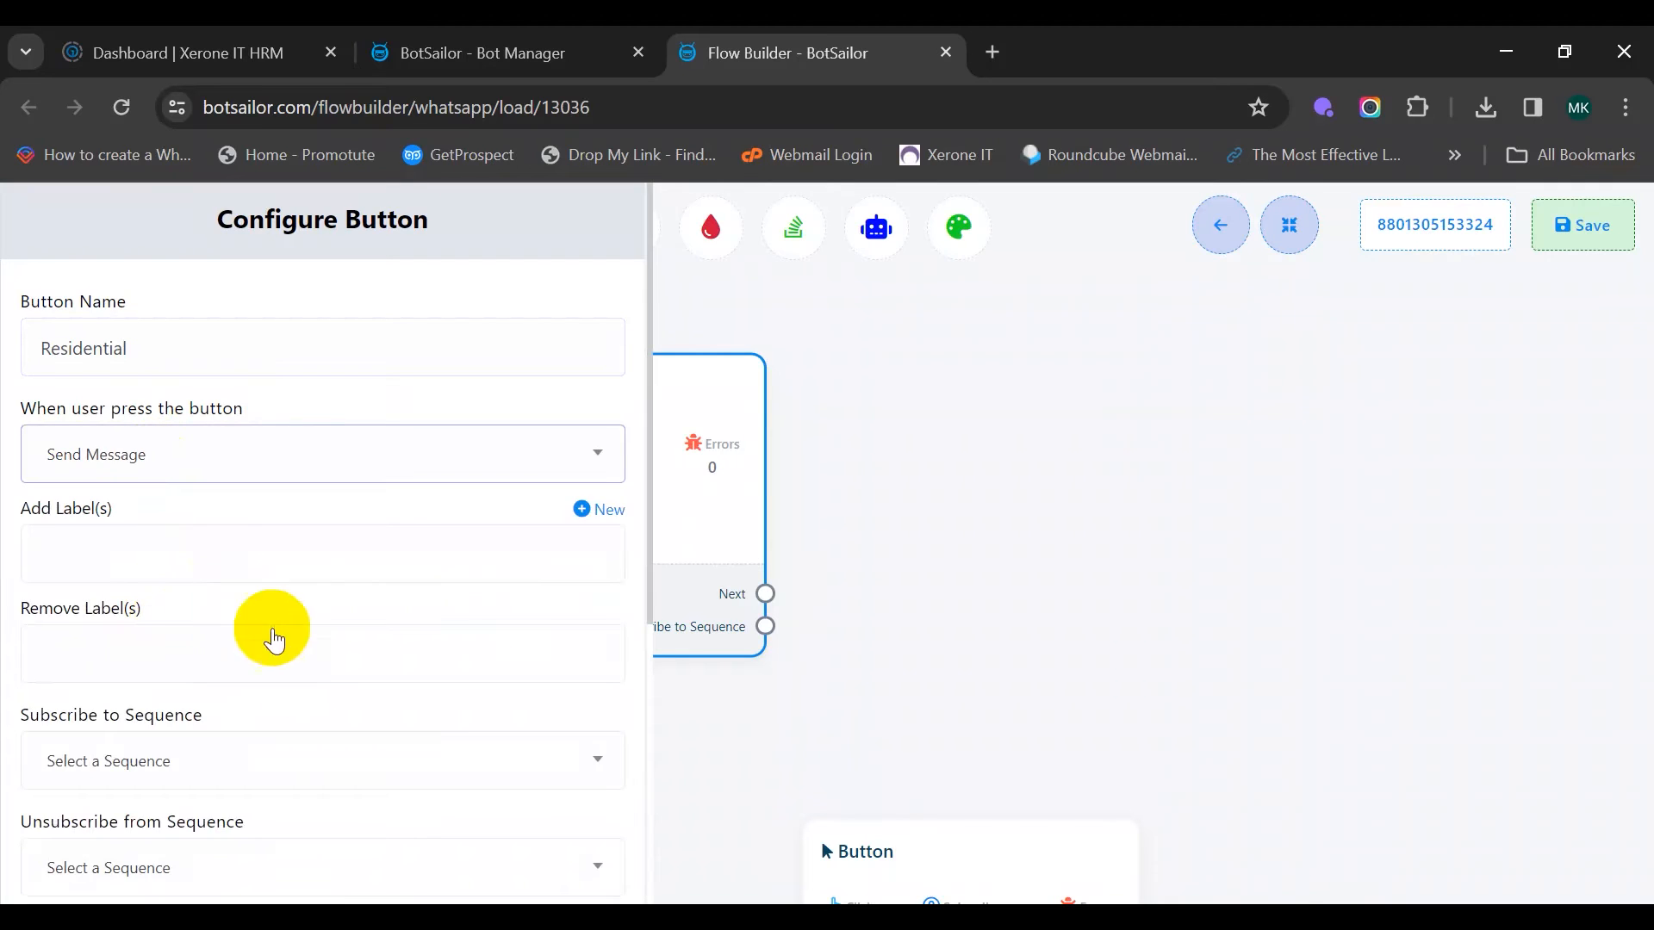
pyautogui.scroll(-5, 234, 612)
pyautogui.click(89, 856)
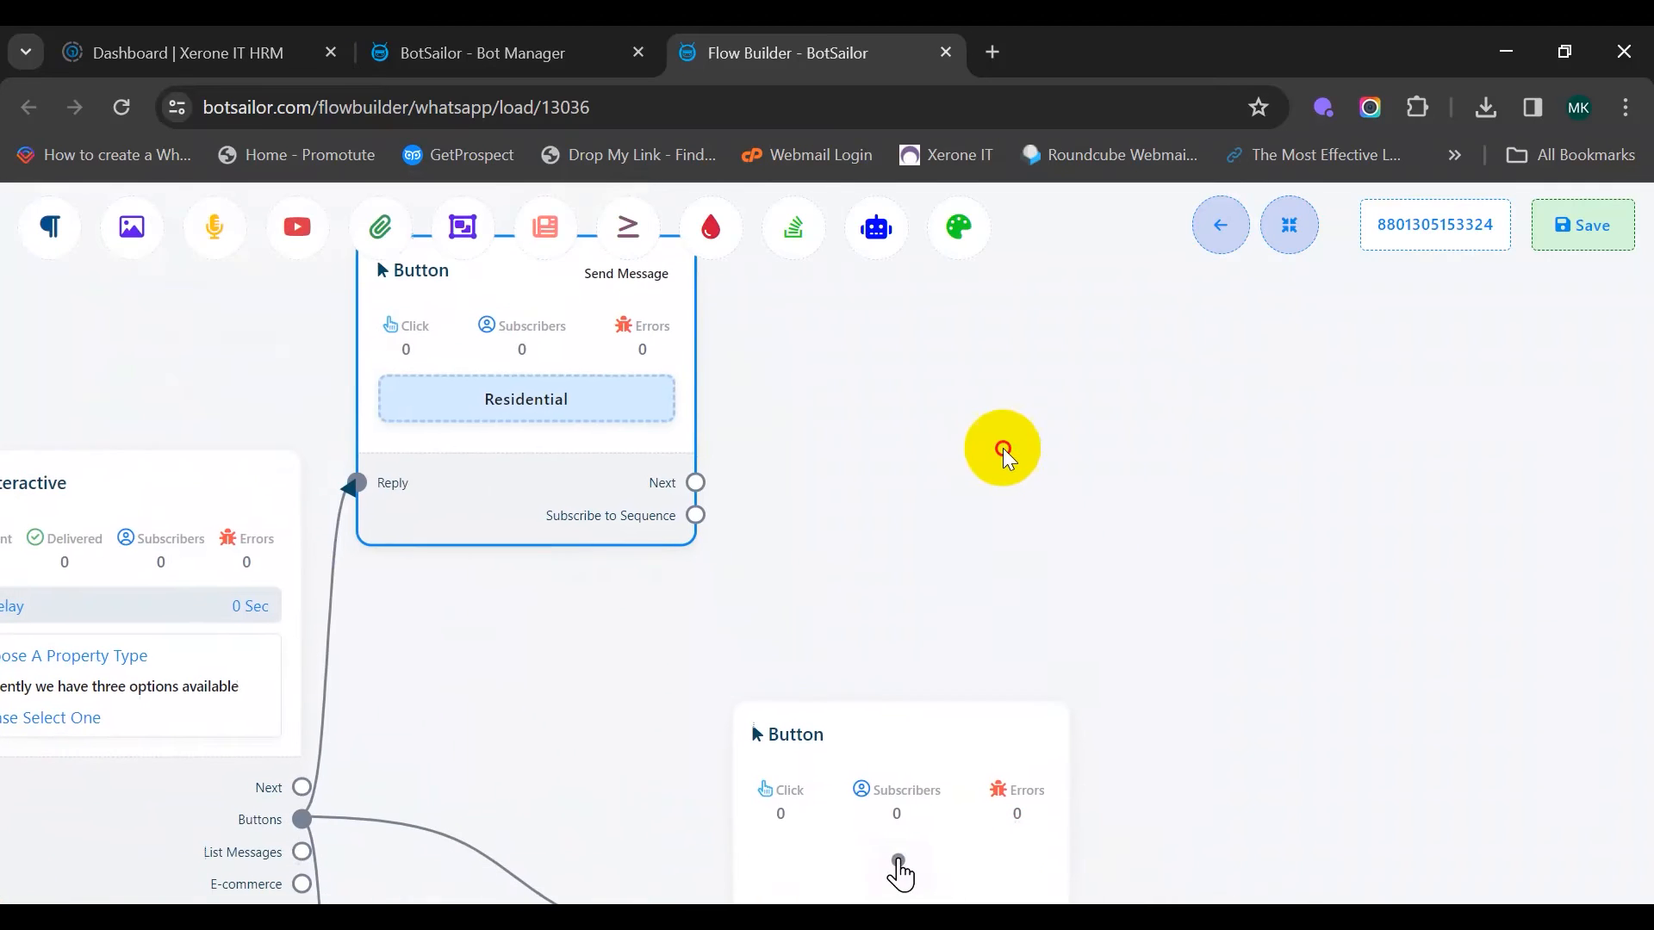
# Name the second button 'Commercial' and set it to Send Message
pyautogui.moveTo(923, 787); pyautogui.dragTo(522, 722)
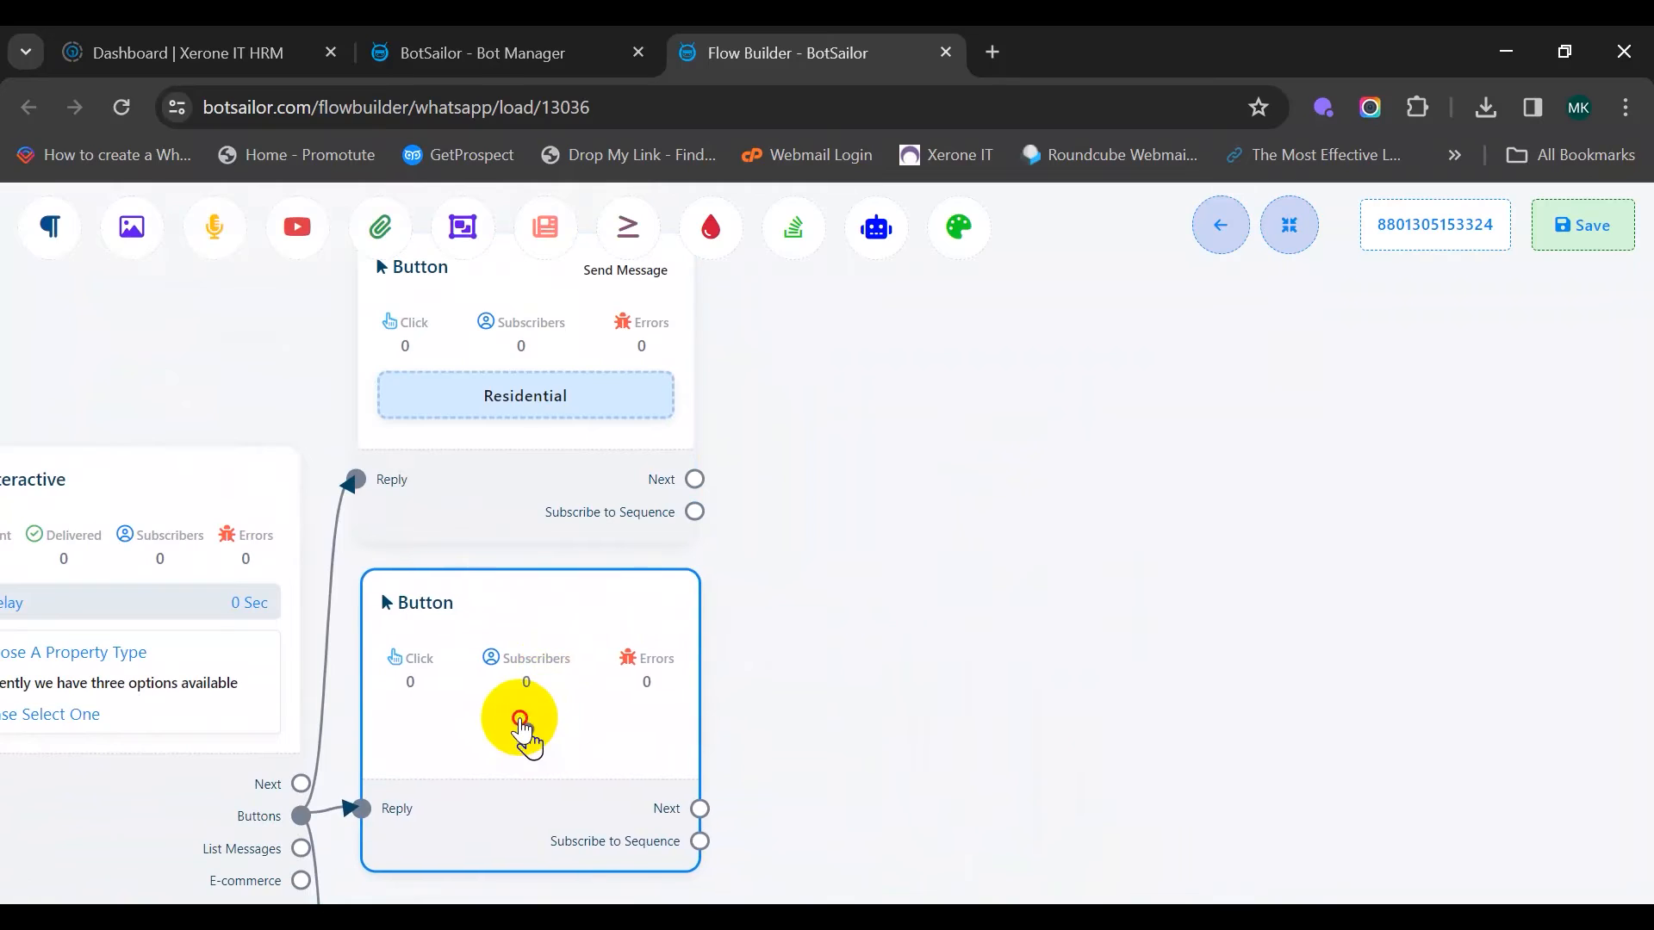
pyautogui.doubleClick(520, 720)
pyautogui.click(112, 343)
pyautogui.write('Com')
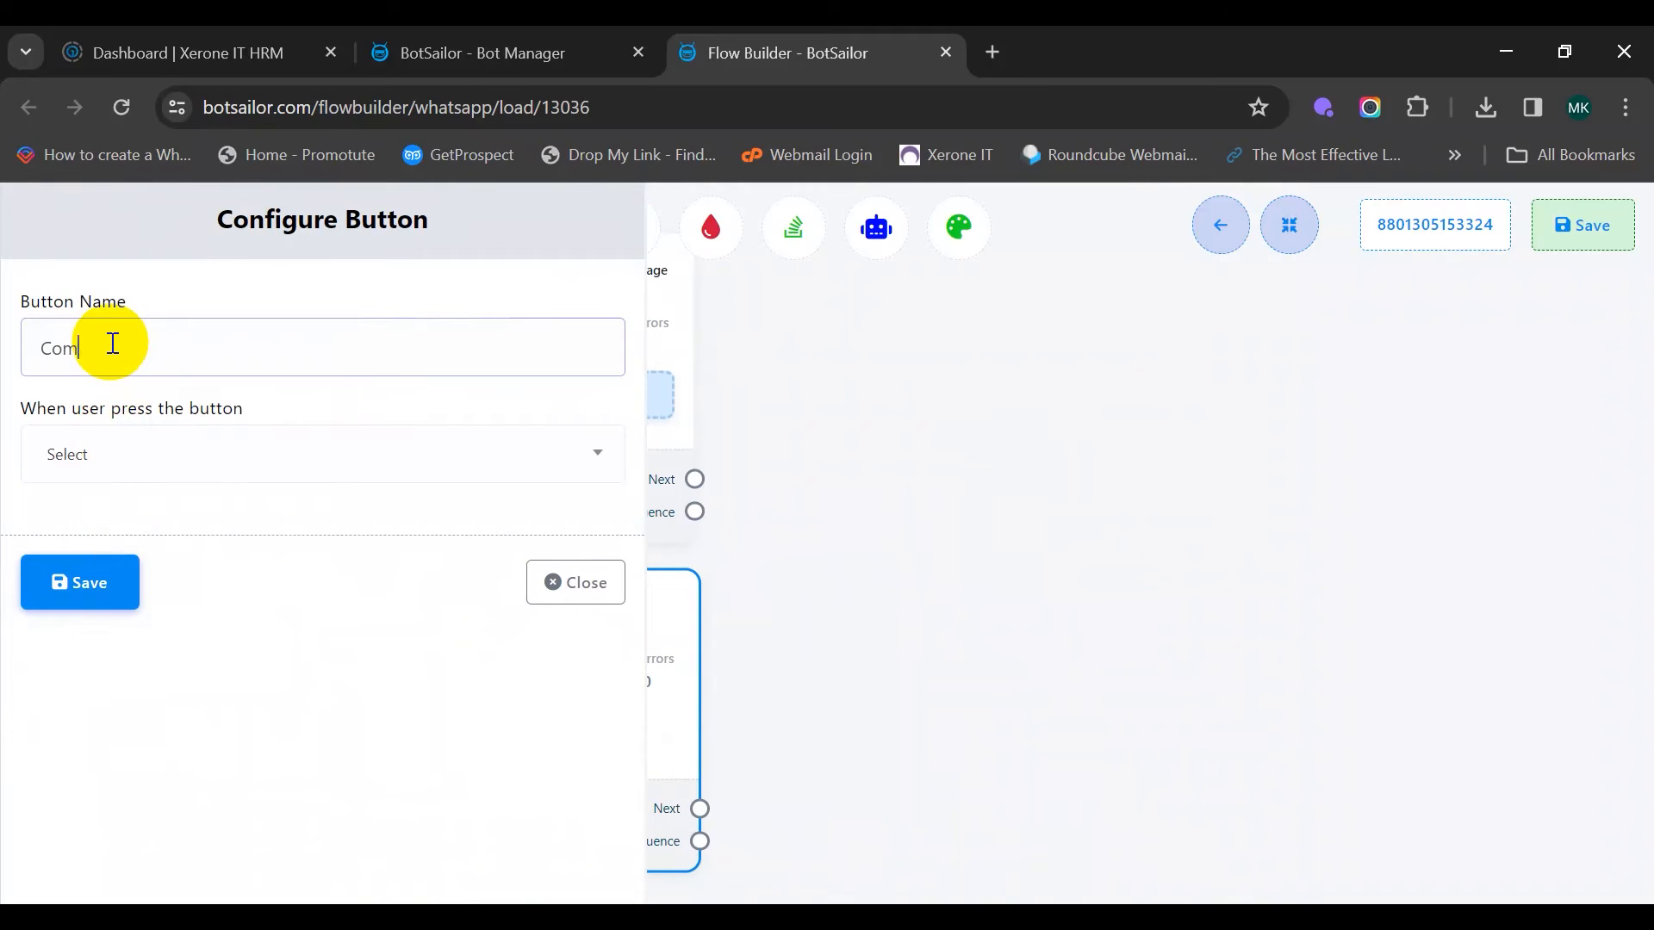
pyautogui.write('mercial')
pyautogui.click(284, 451)
pyautogui.click(161, 636)
pyautogui.scroll(-5, 325, 517)
pyautogui.click(100, 856)
# Name the third button 'Open house' and set it to Send Message
pyautogui.moveTo(982, 649); pyautogui.dragTo(945, 382)
pyautogui.moveTo(452, 788); pyautogui.dragTo(463, 757)
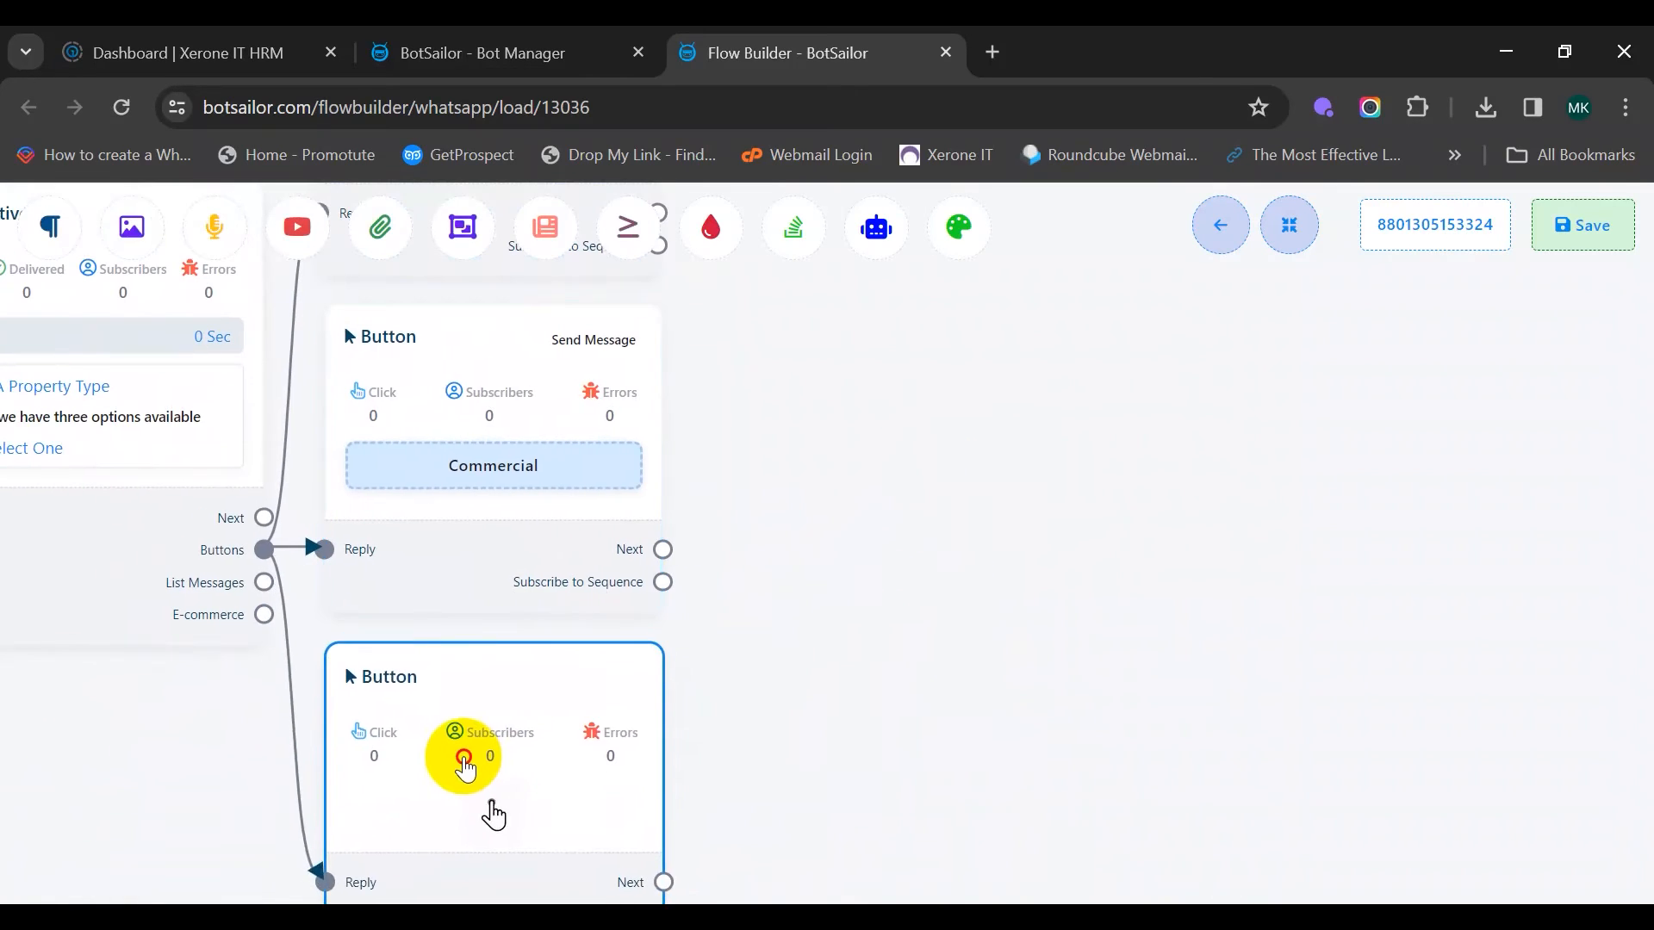
pyautogui.doubleClick(472, 763)
pyautogui.click(274, 335)
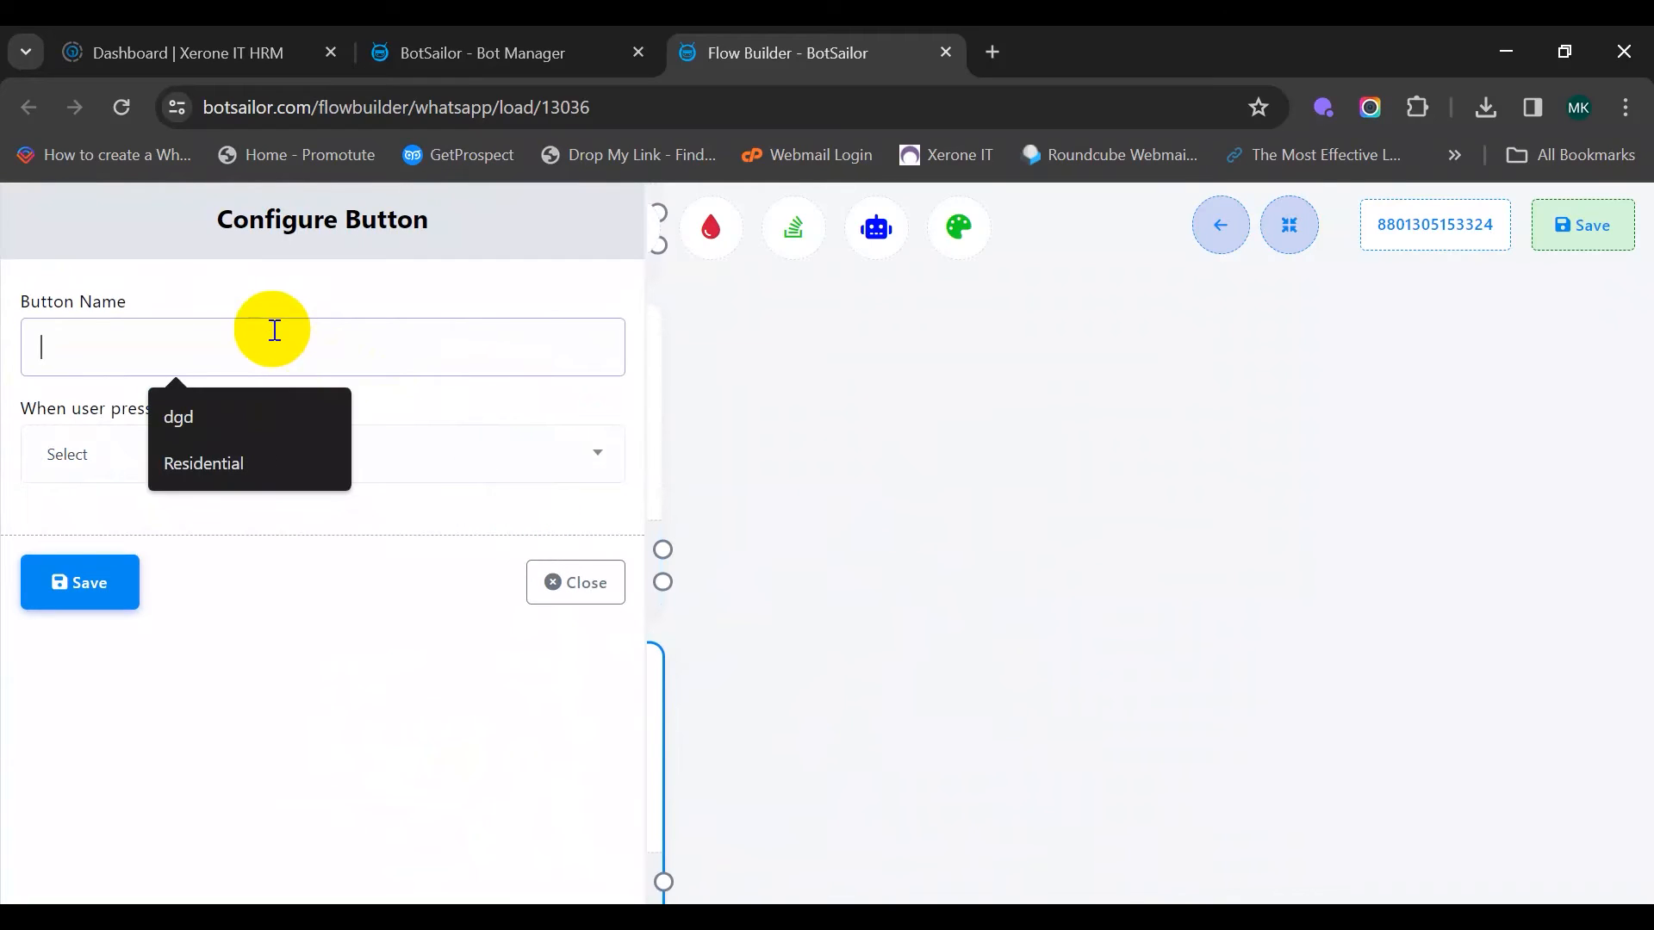
pyautogui.write('Open house')
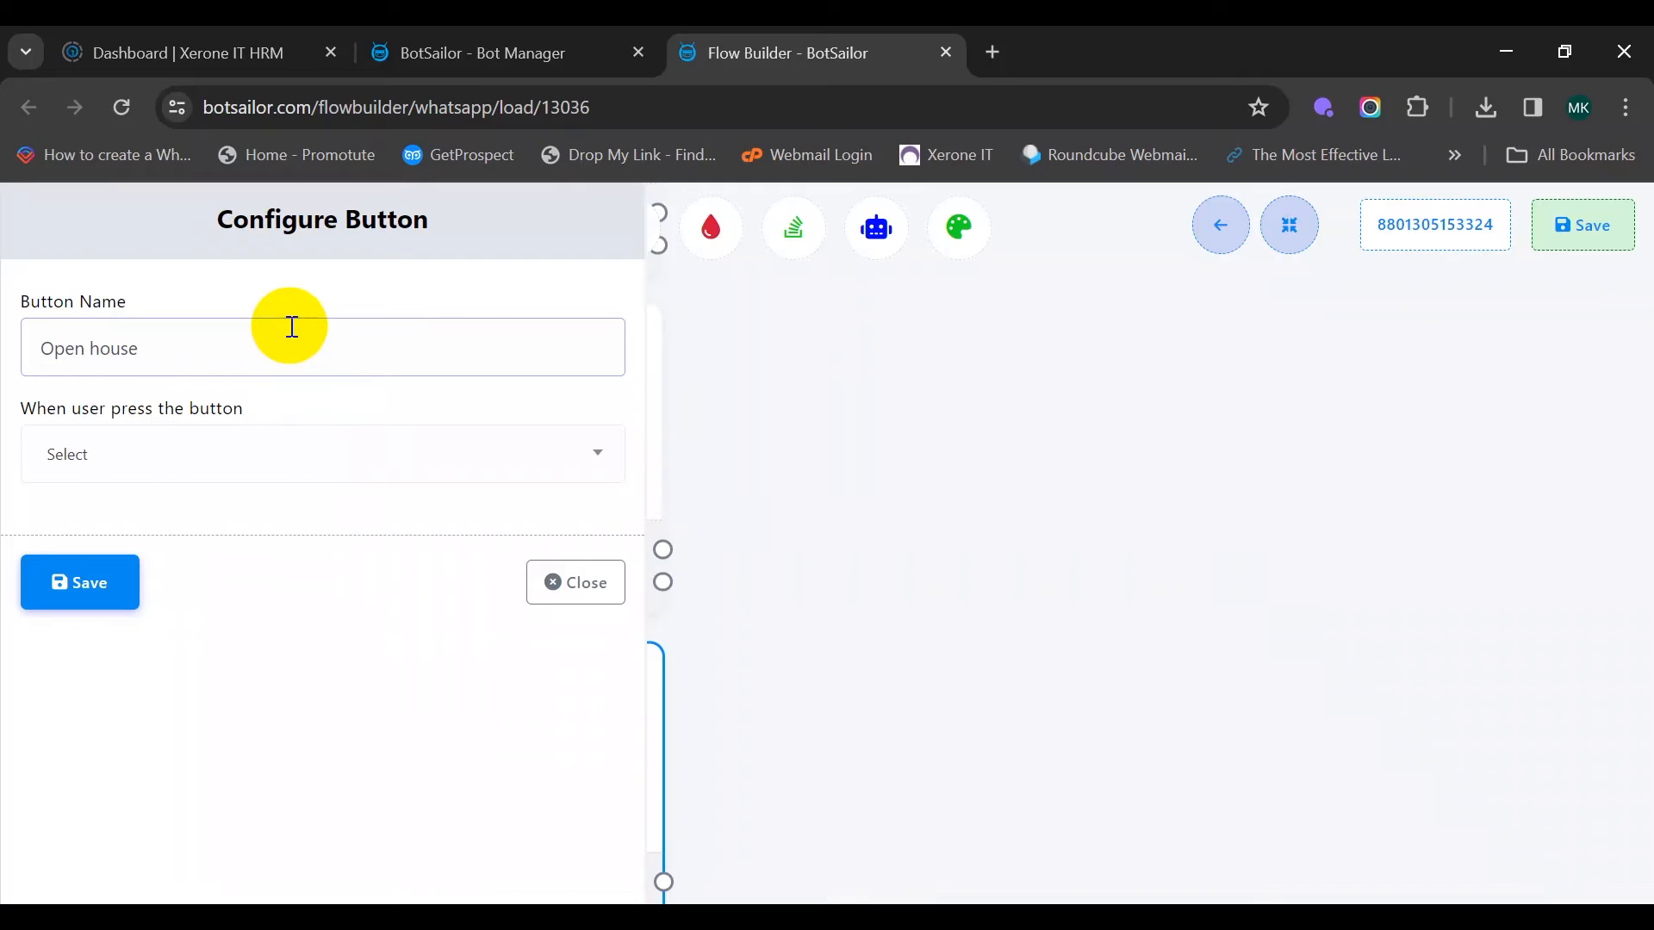
pyautogui.click(380, 438)
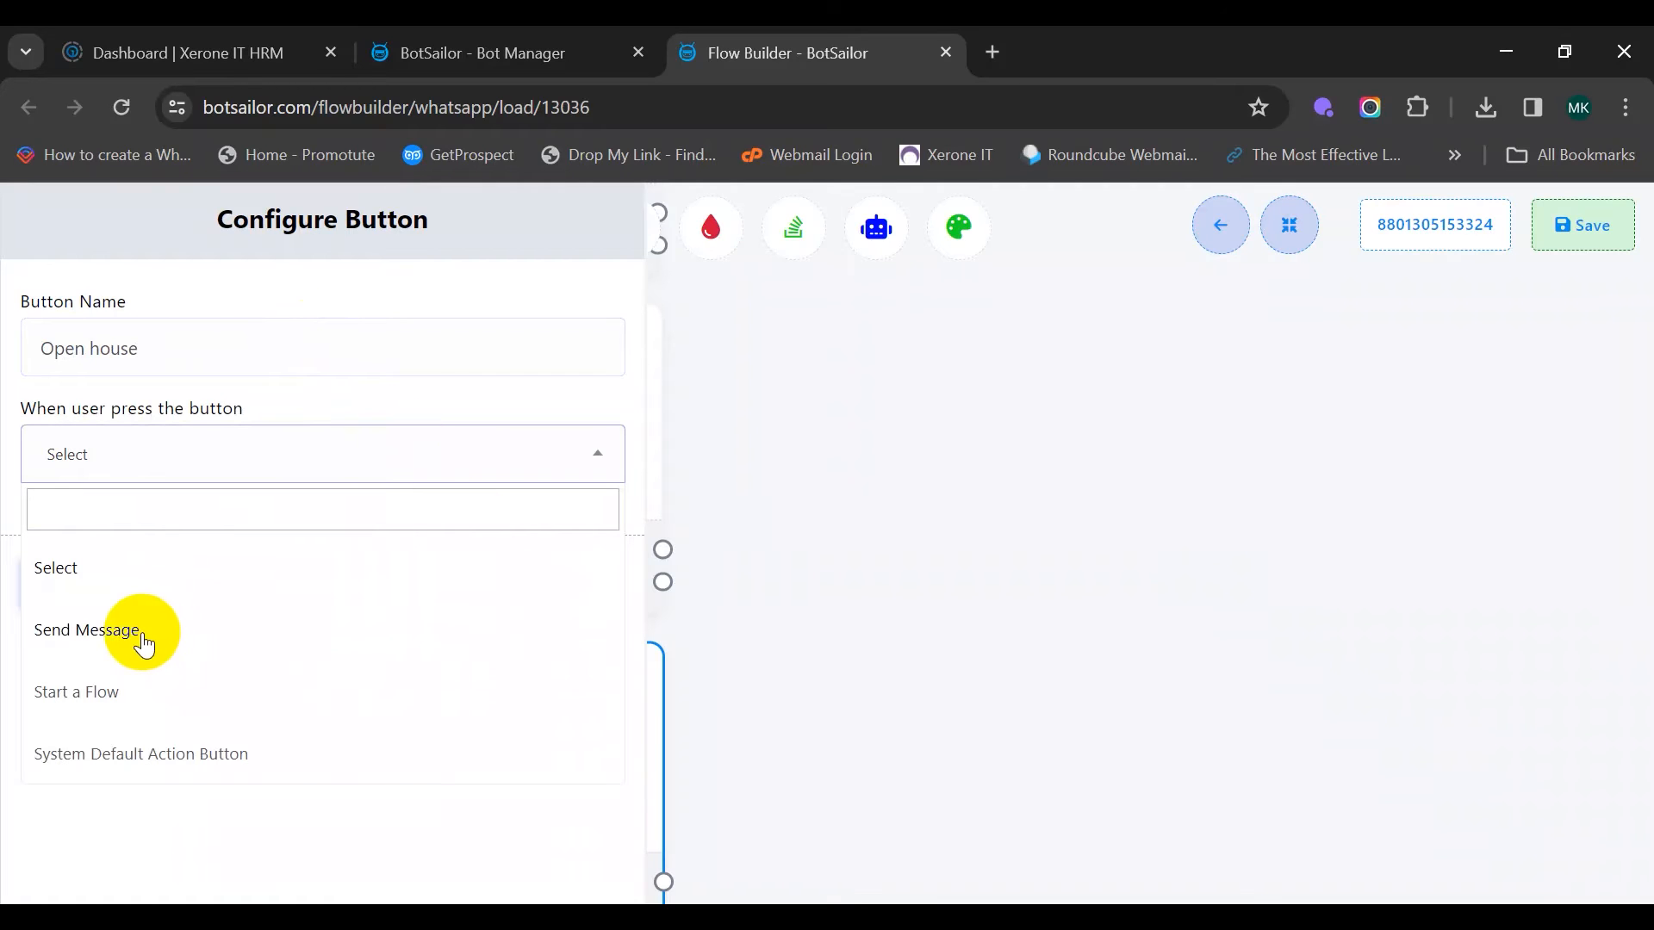
pyautogui.click(148, 644)
pyautogui.scroll(-5, 109, 686)
pyautogui.click(70, 861)
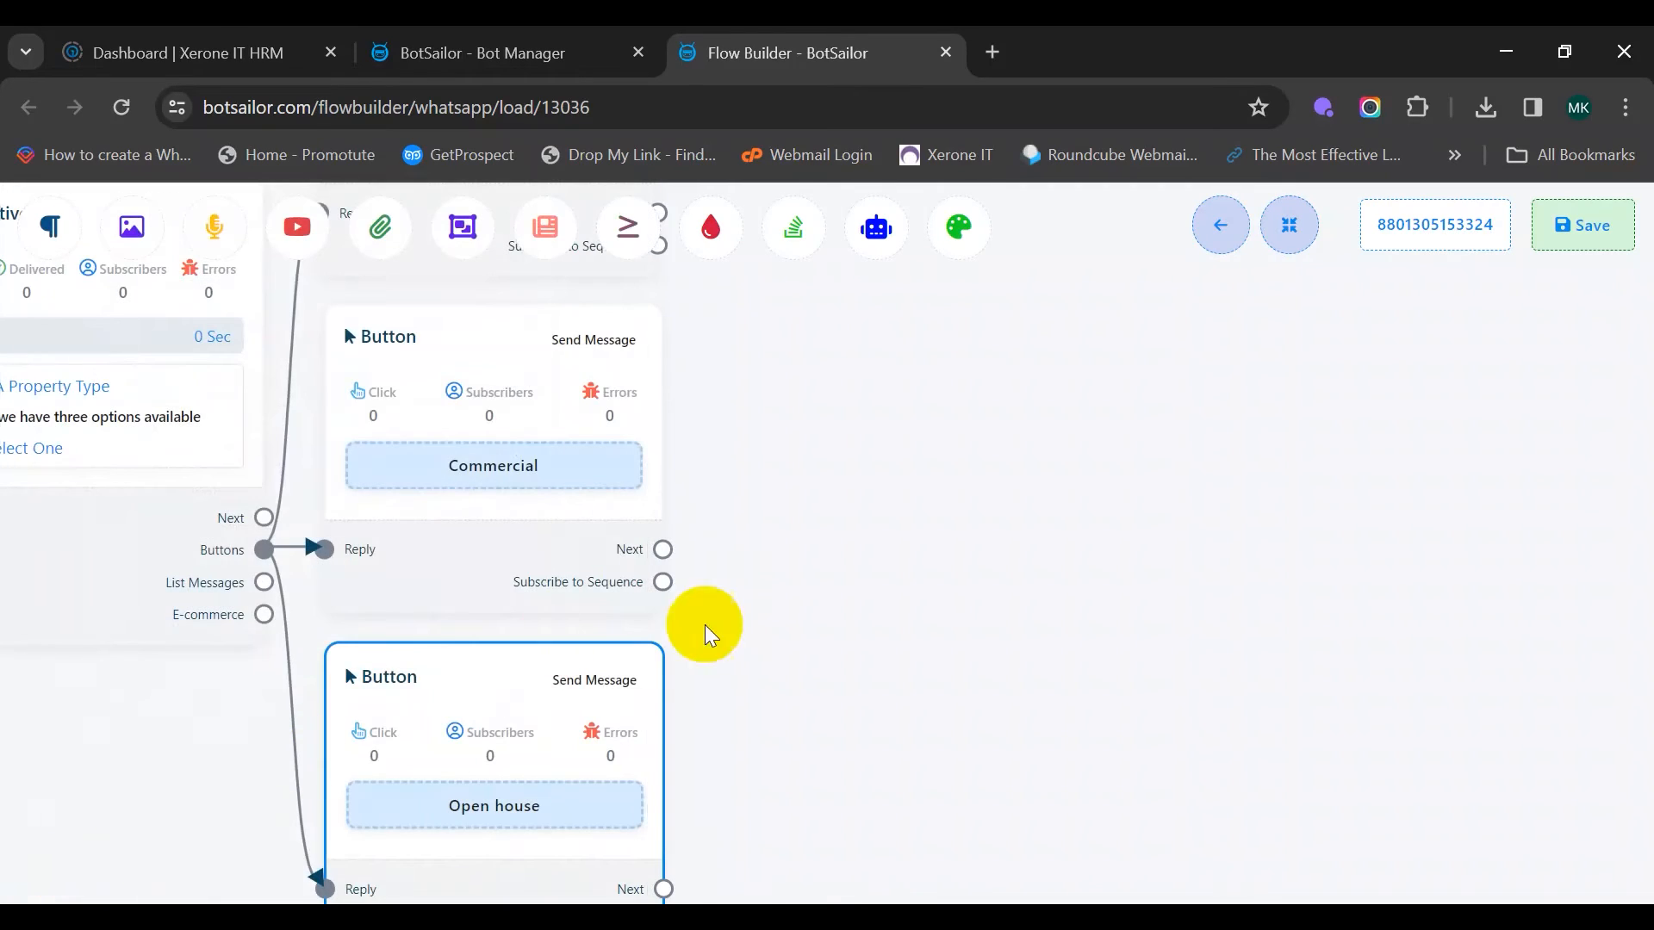
pyautogui.scroll(6, 867, 801)
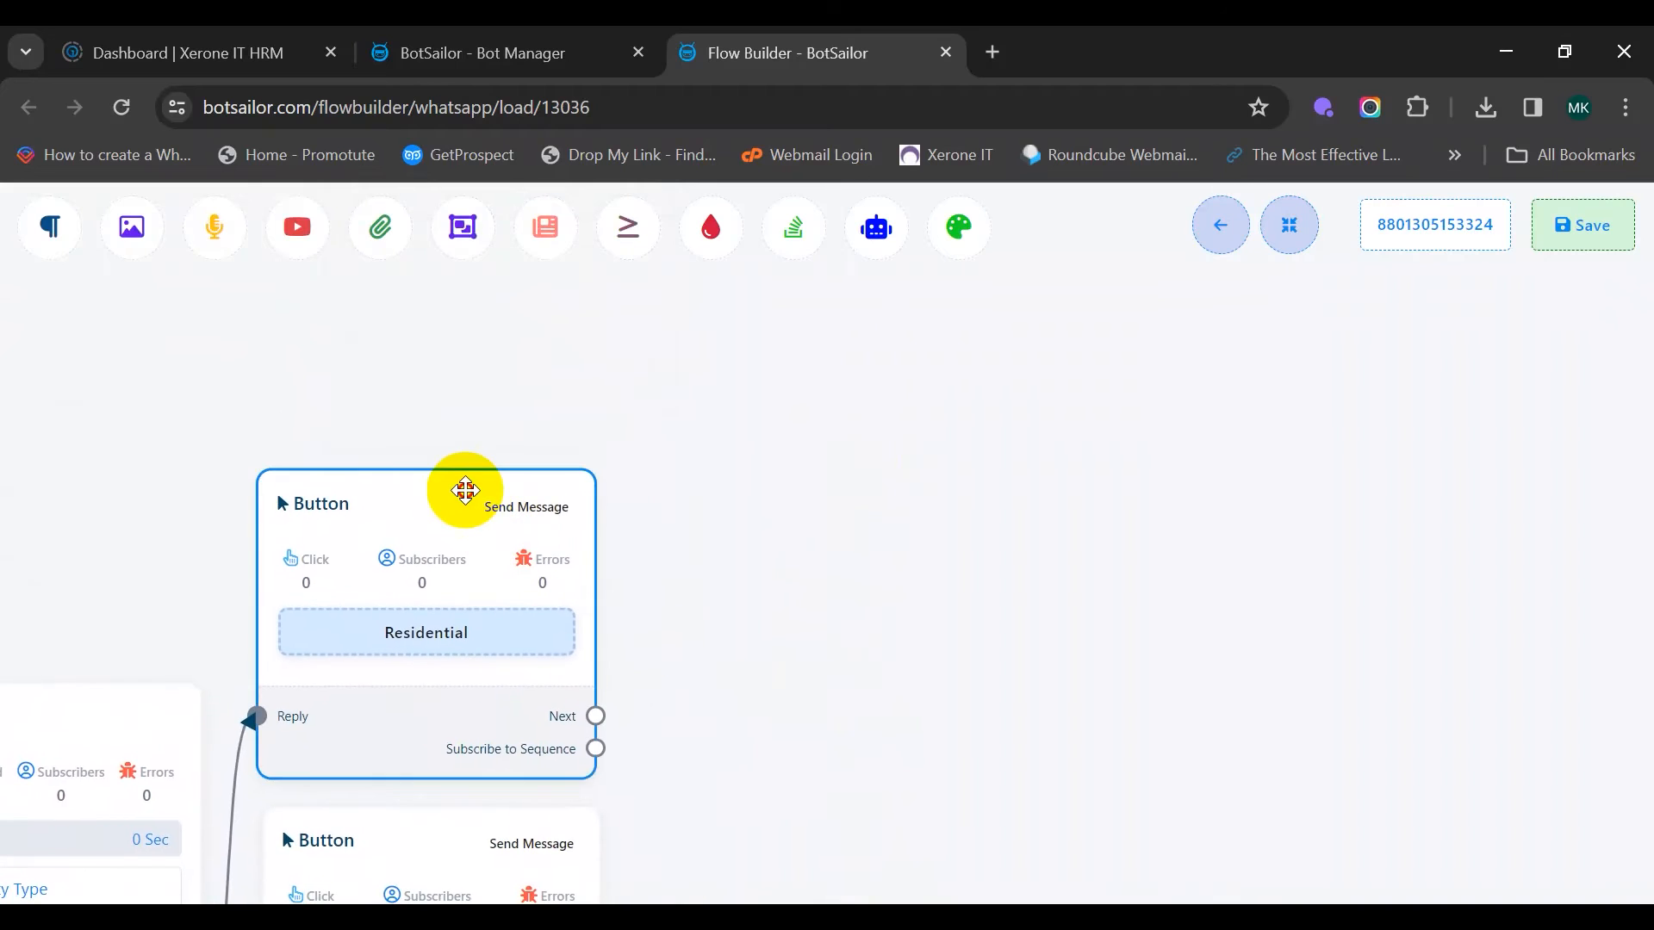
# Add a Text node after the Residential button and position it beside the buttons
pyautogui.moveTo(465, 490); pyautogui.dragTo(465, 448)
pyautogui.moveTo(839, 501); pyautogui.dragTo(689, 597)
pyautogui.scroll(-3, 907, 433)
pyautogui.scroll(-3, 908, 432)
pyautogui.scroll(10, 689, 592)
pyautogui.moveTo(479, 545); pyautogui.dragTo(546, 647)
pyautogui.scroll(1, 909, 544)
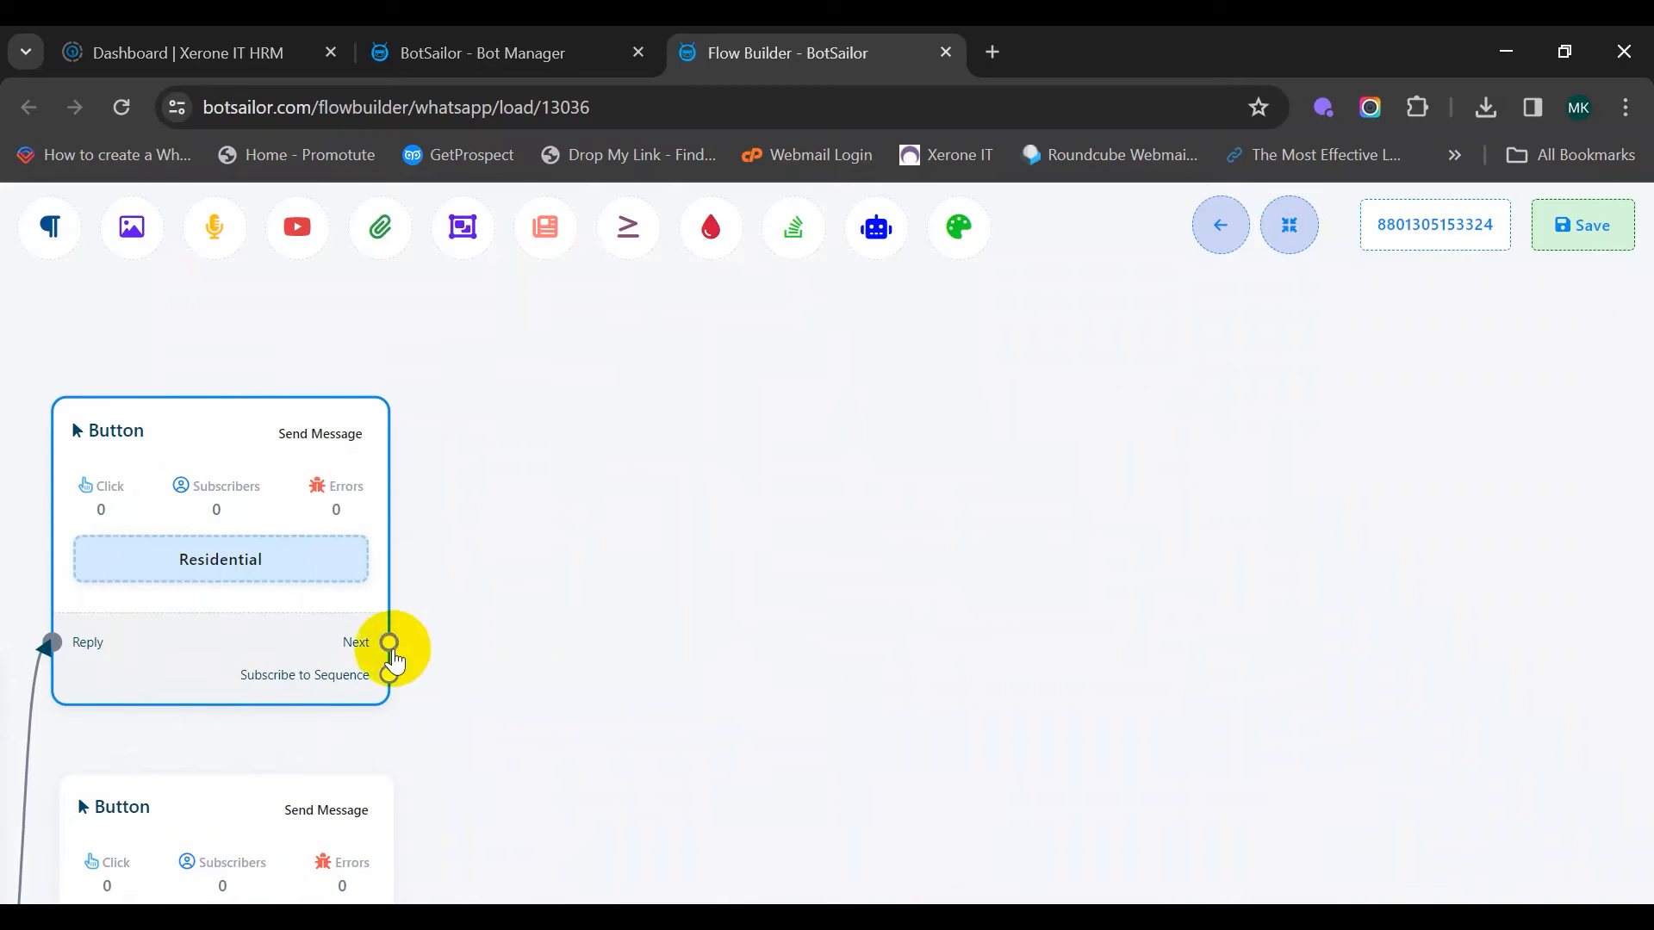
pyautogui.moveTo(389, 654); pyautogui.dragTo(523, 362)
pyautogui.click(616, 373)
pyautogui.moveTo(695, 443); pyautogui.dragTo(551, 370)
pyautogui.moveTo(607, 606); pyautogui.dragTo(565, 382)
pyautogui.moveTo(580, 503); pyautogui.dragTo(637, 643)
# Write the reply 'Okay Great please fillout this form…', promising an agent will contact soon
pyautogui.doubleClick(626, 515)
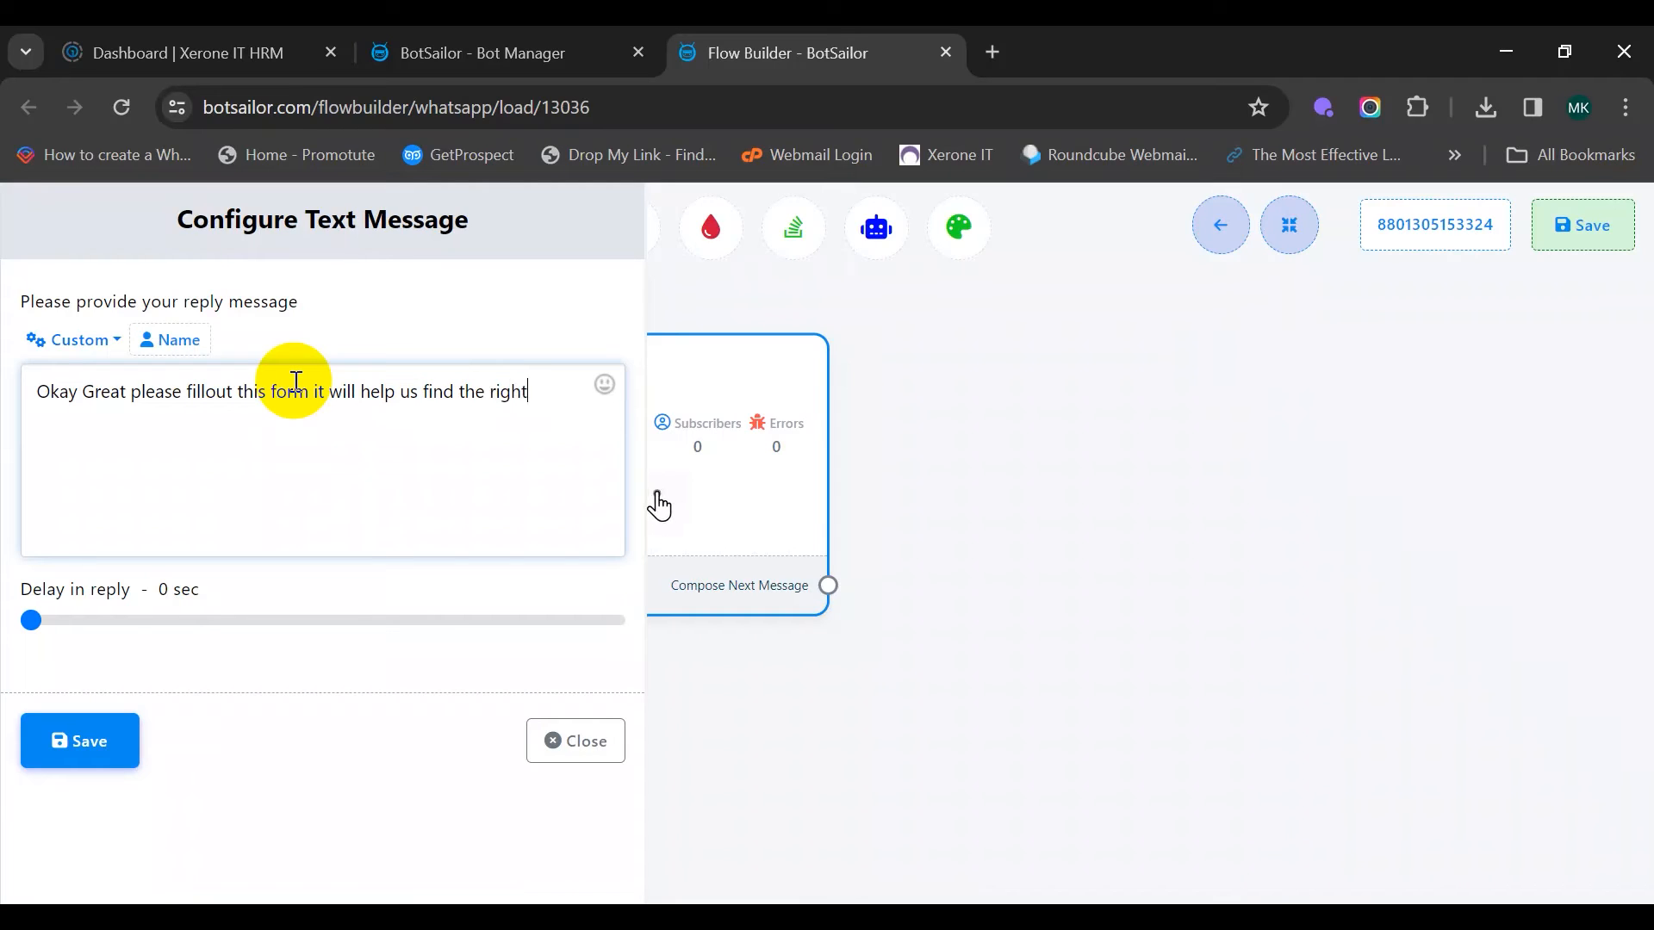
pyautogui.write('perty for yo')
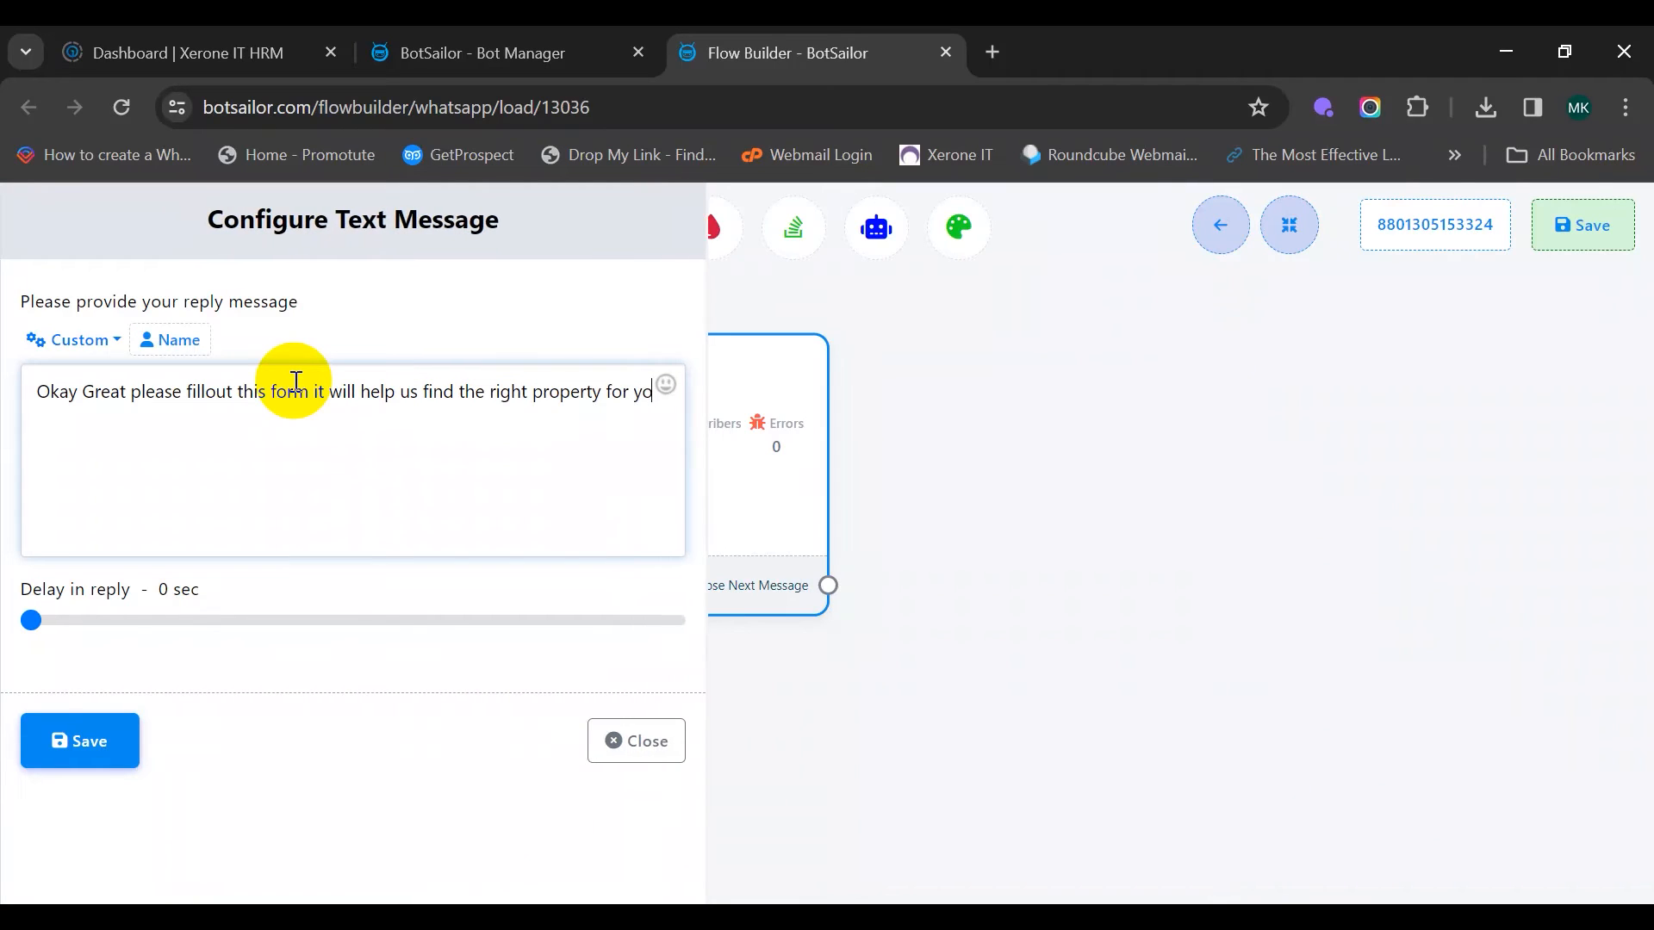
pyautogui.write('u. Our agent will contact you soon')
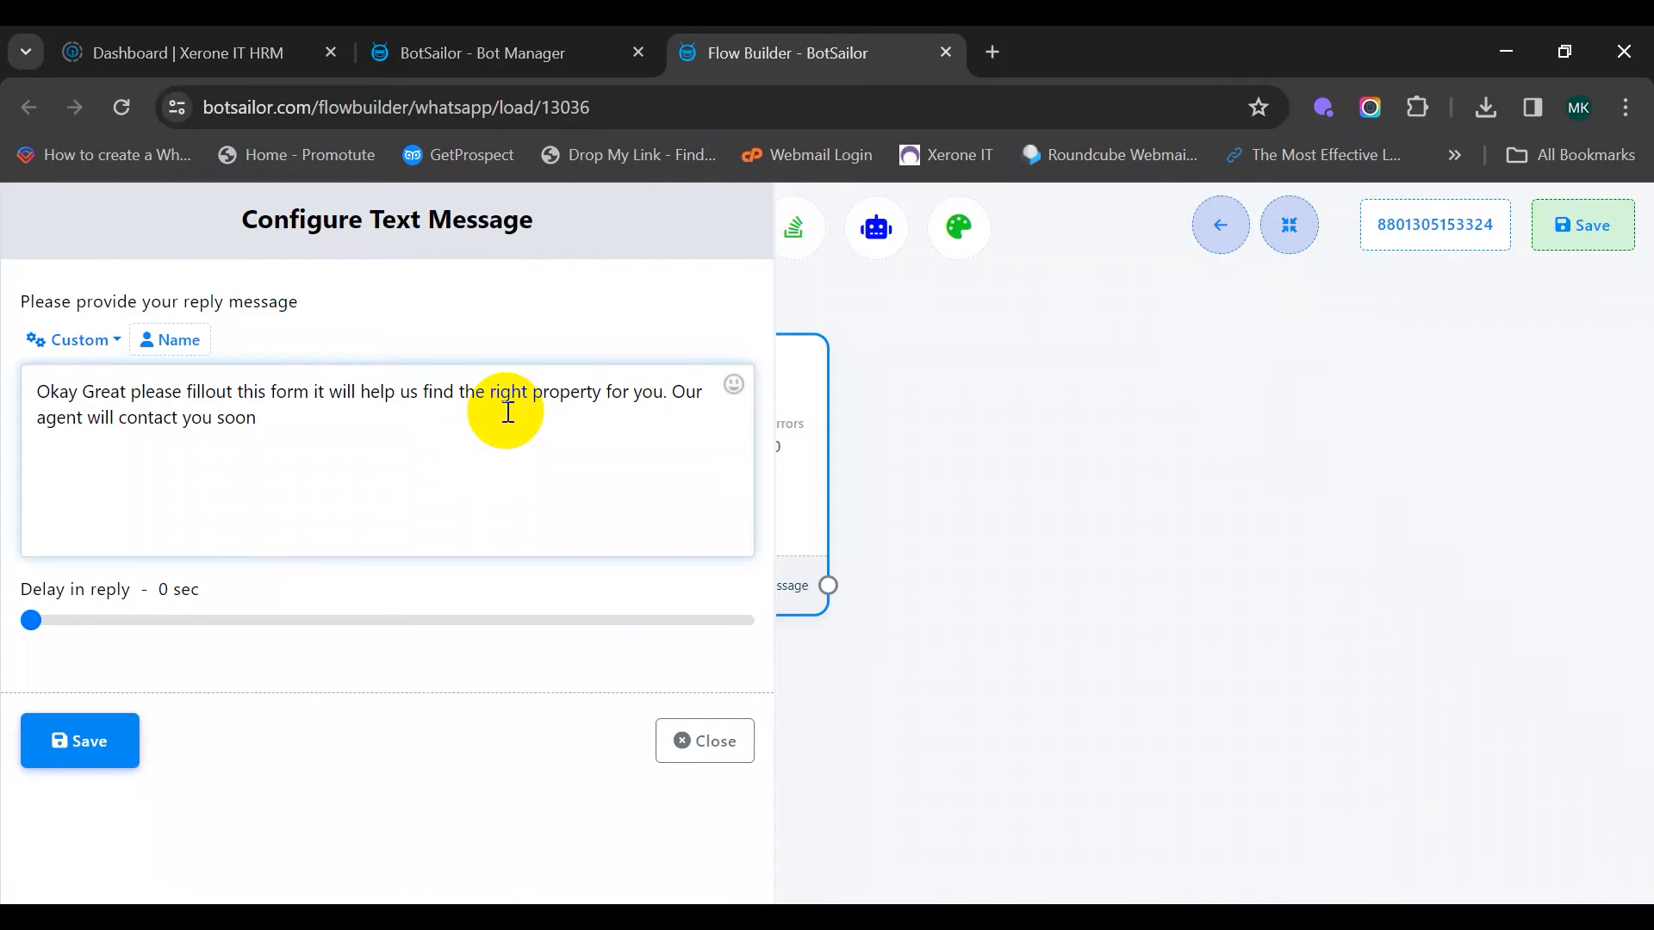
pyautogui.click(96, 736)
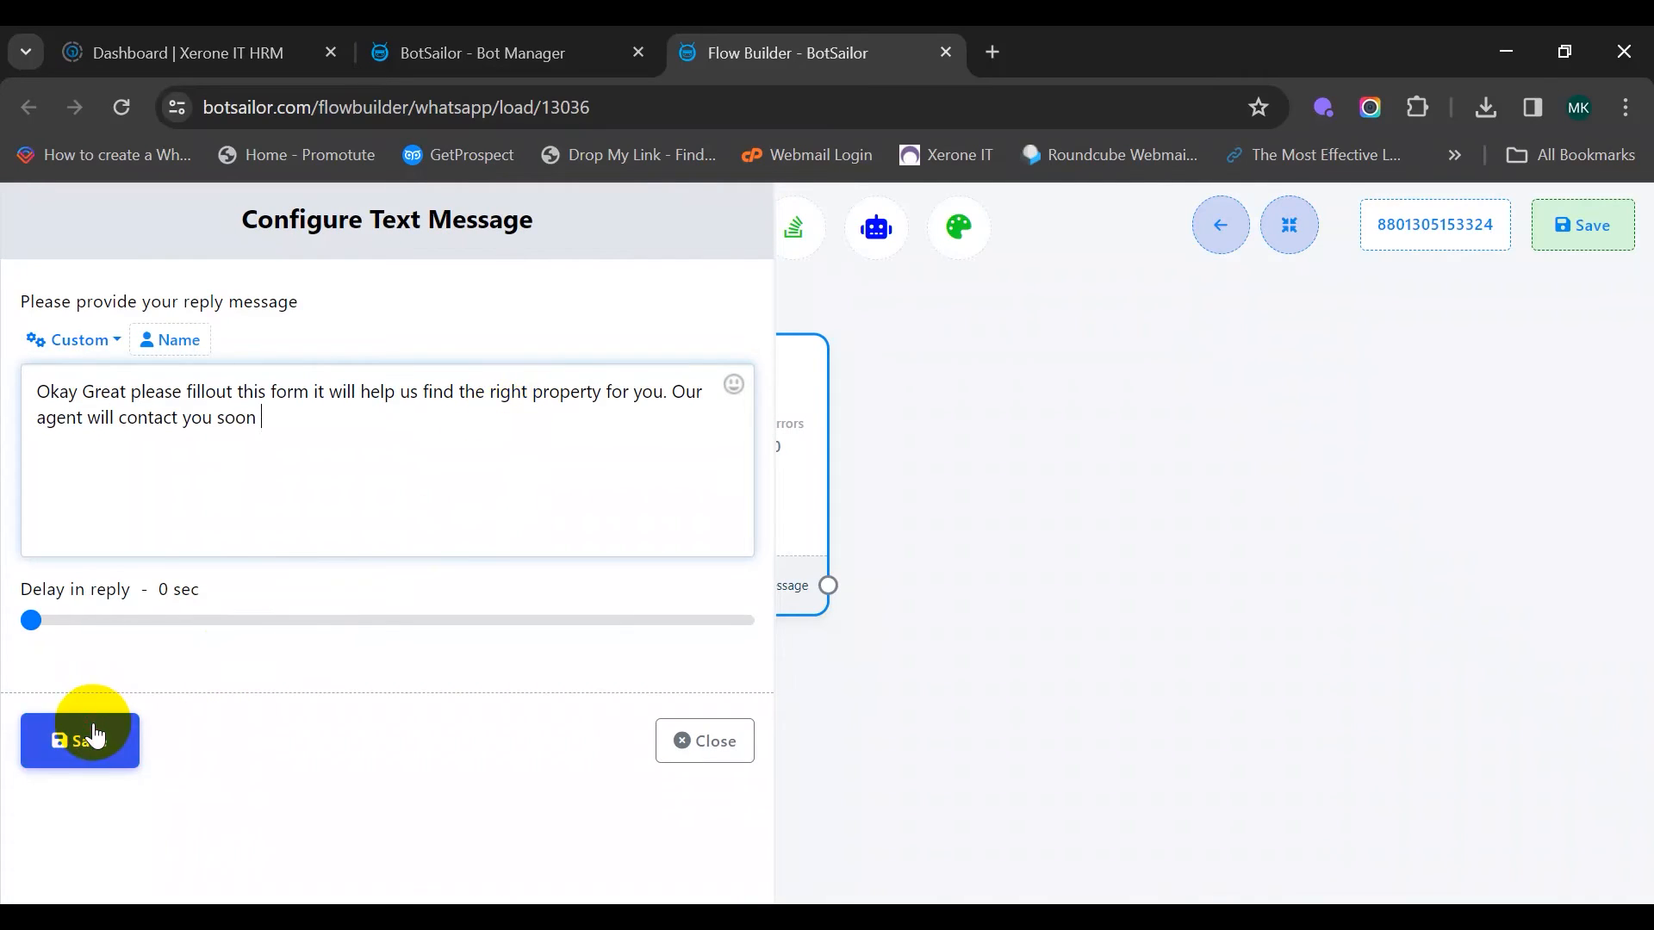
pyautogui.moveTo(476, 647); pyautogui.dragTo(614, 328)
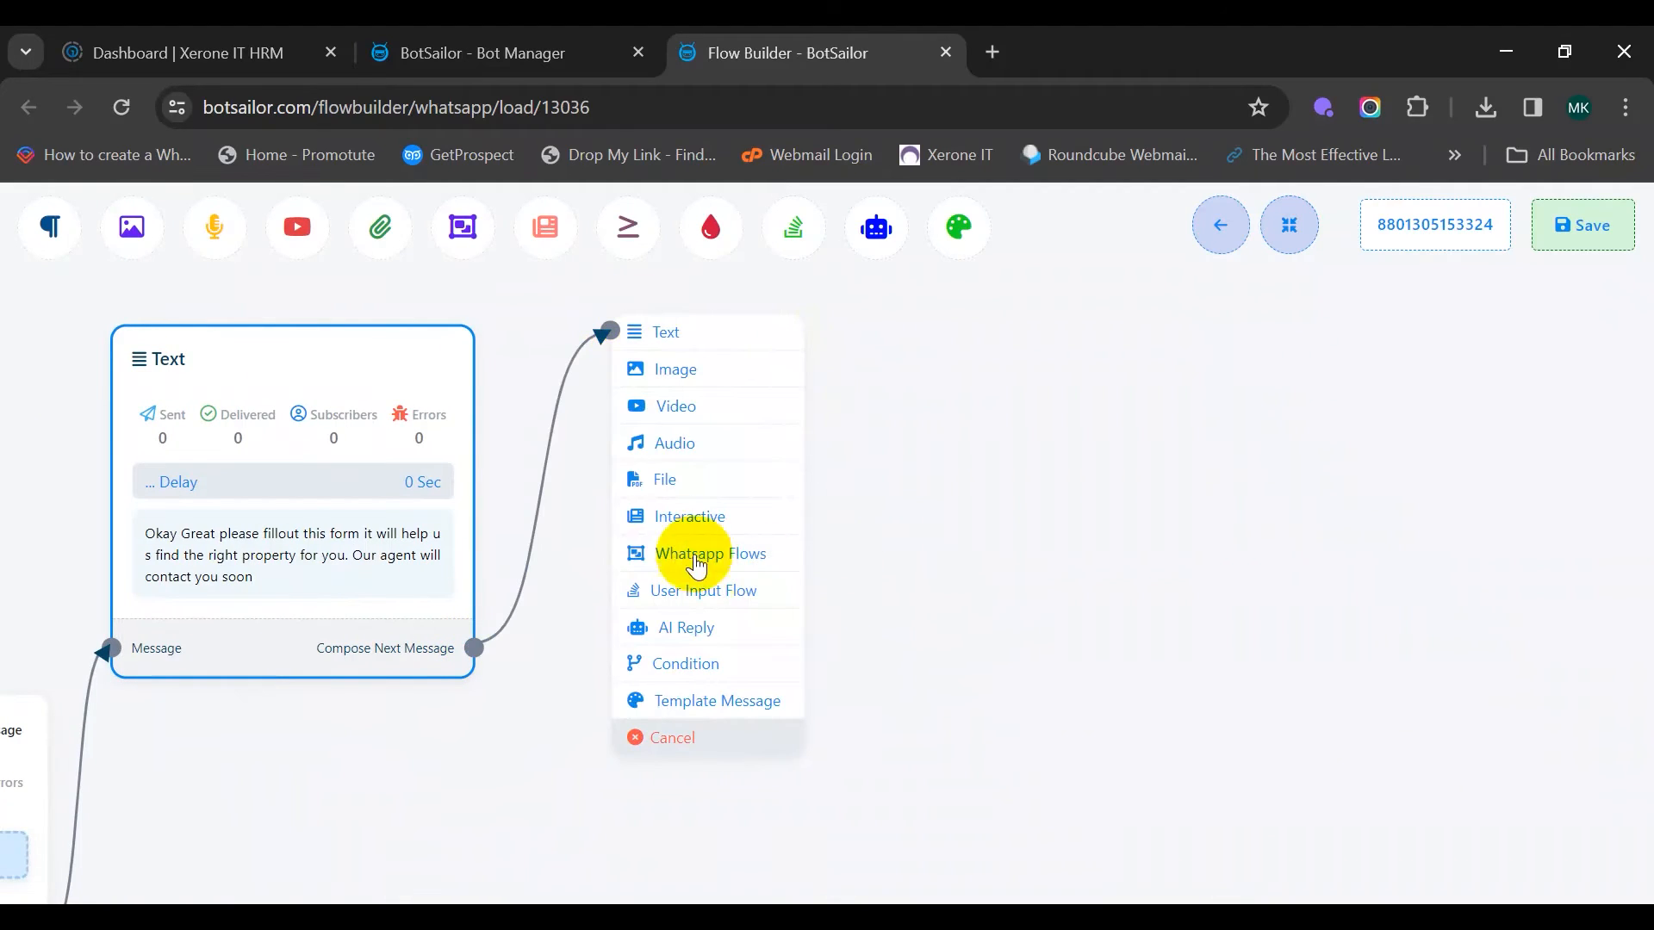
# Add a WhatsApp Flows node after the Text reply and select Horizon Real Estate Form
pyautogui.click(775, 564)
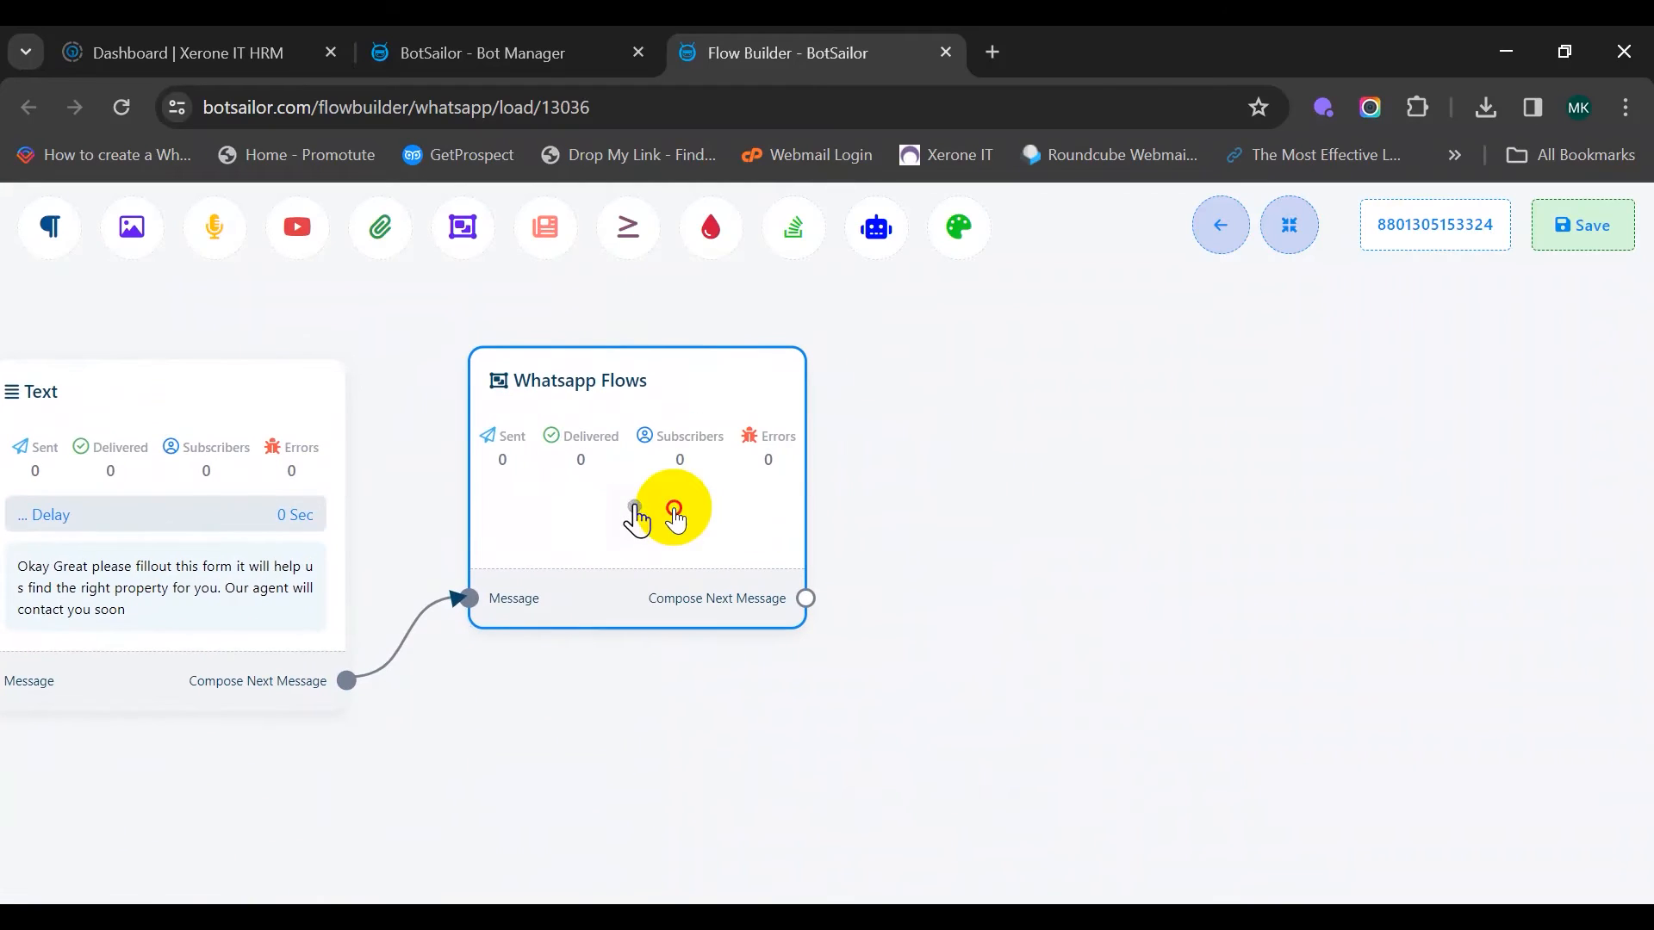
pyautogui.doubleClick(671, 513)
pyautogui.click(373, 354)
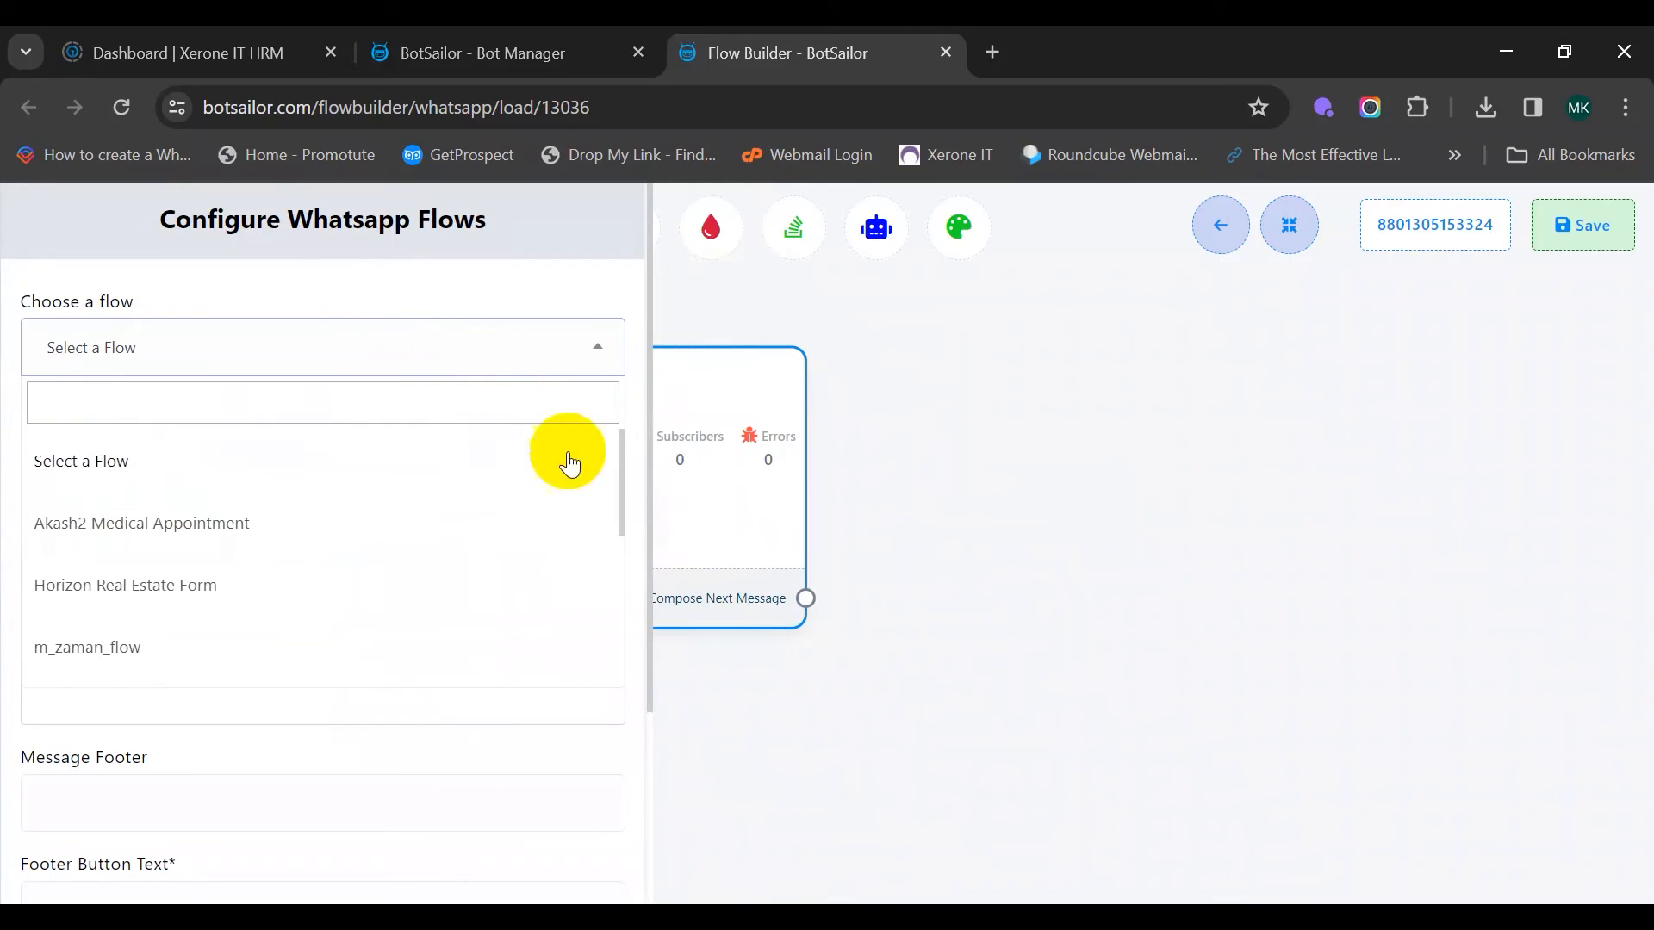
pyautogui.click(345, 585)
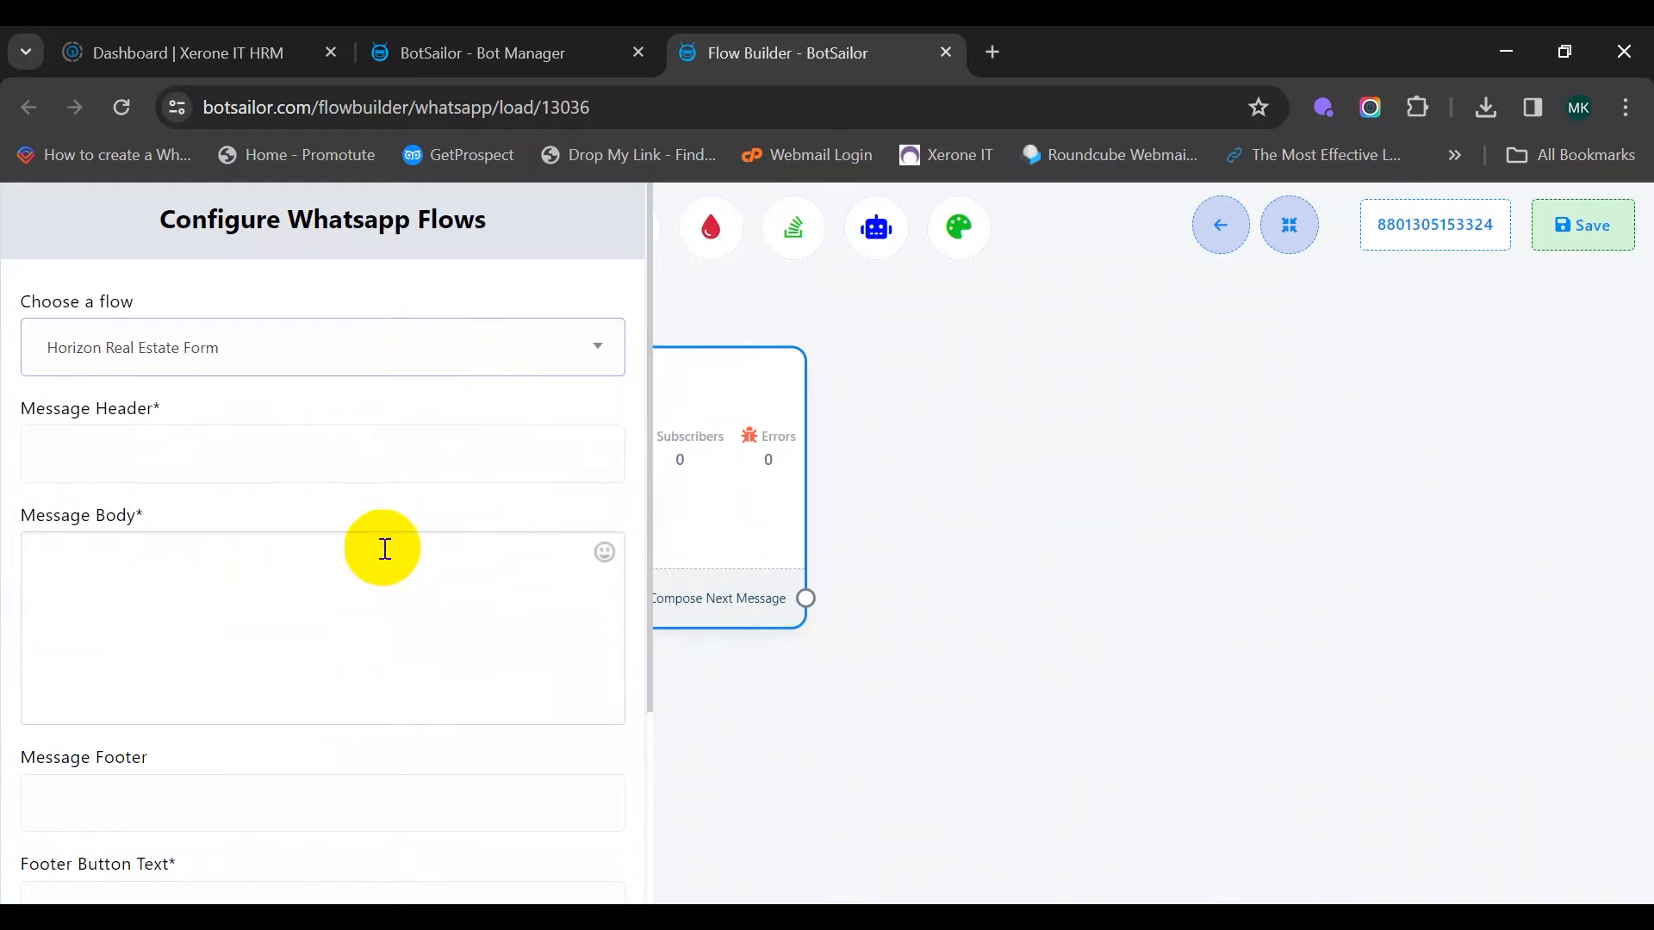
# Look over the header, body, footer and button text fields of the flow settings
pyautogui.click(250, 456)
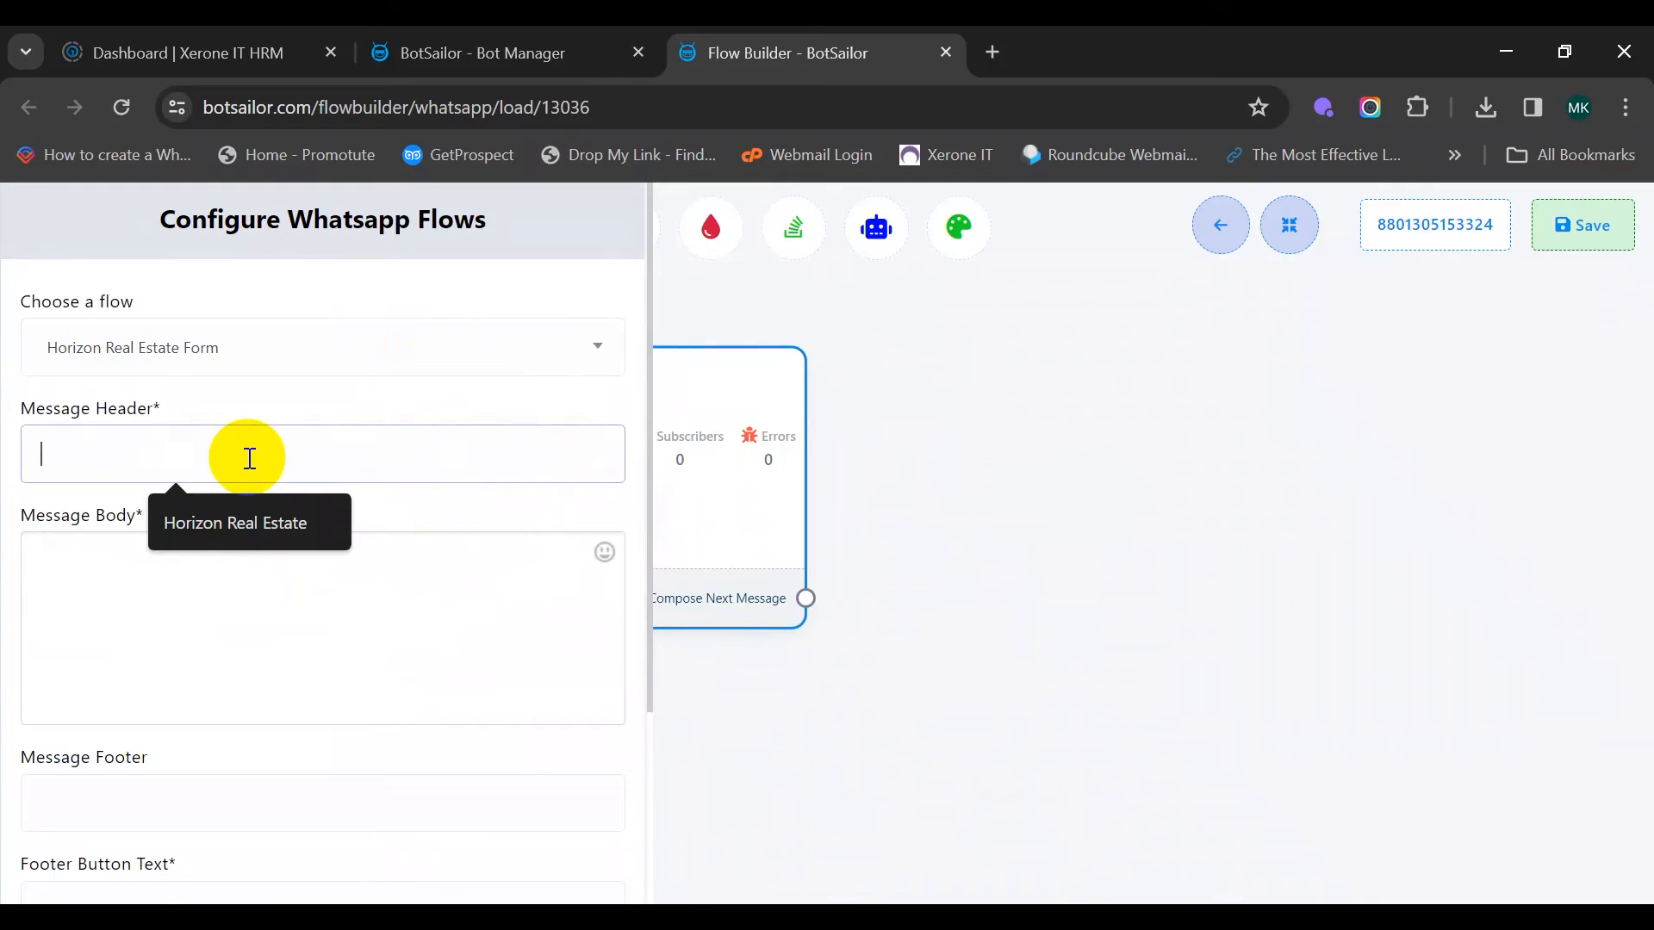
pyautogui.click(128, 585)
pyautogui.scroll(-1, 502, 511)
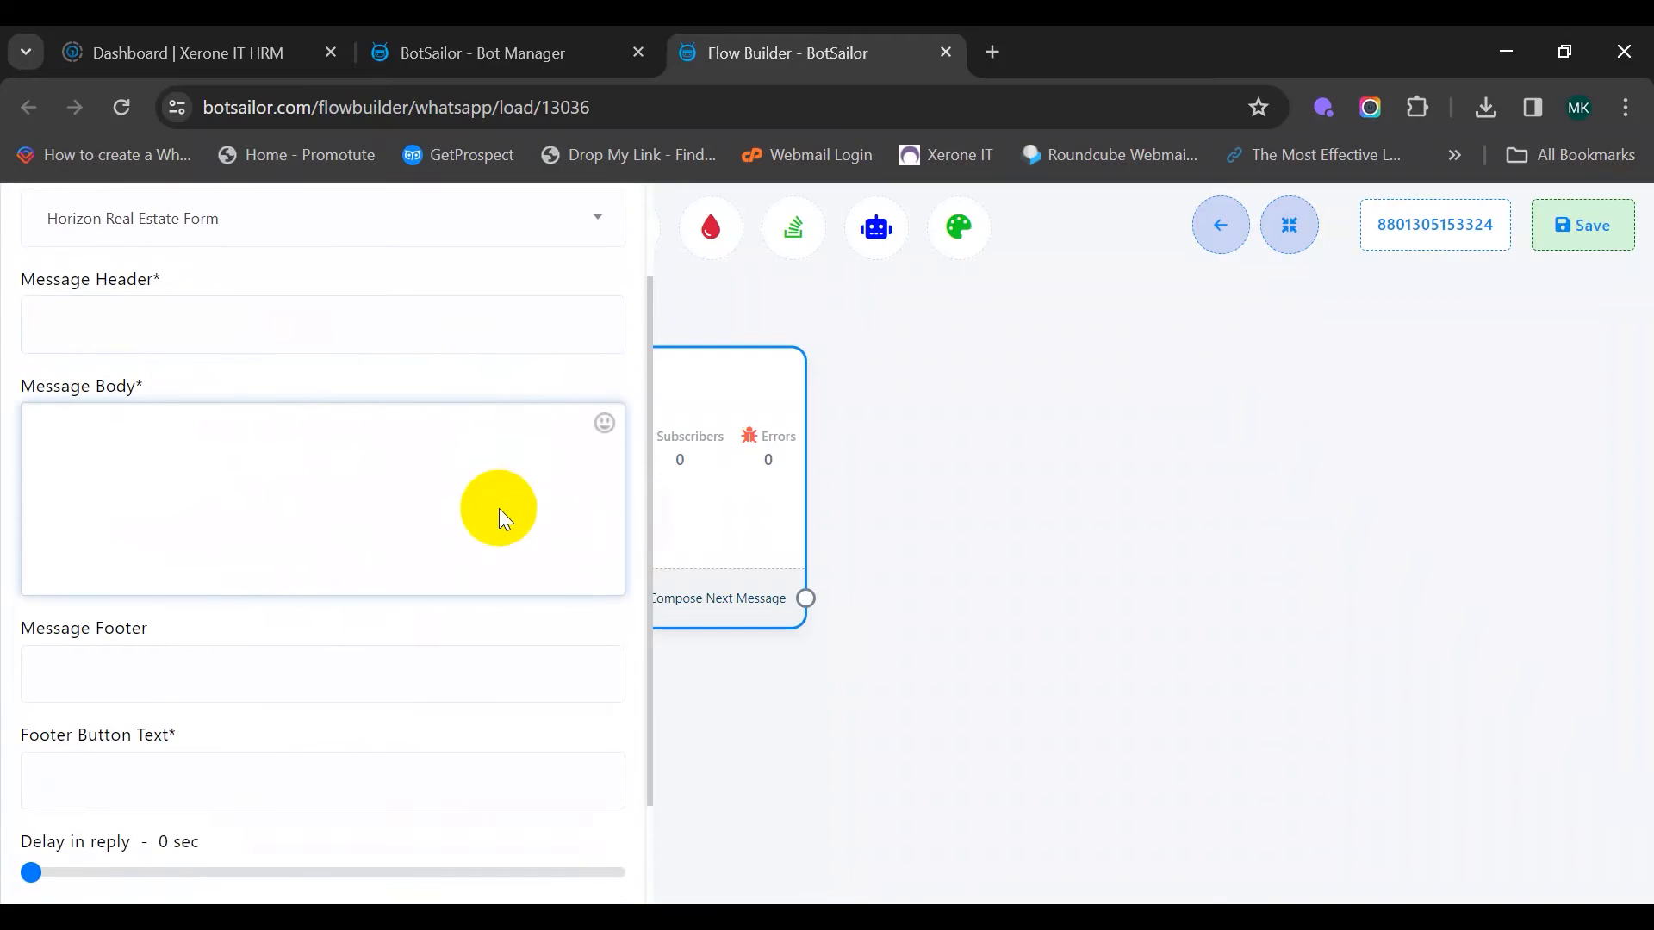
pyautogui.scroll(-1, 502, 509)
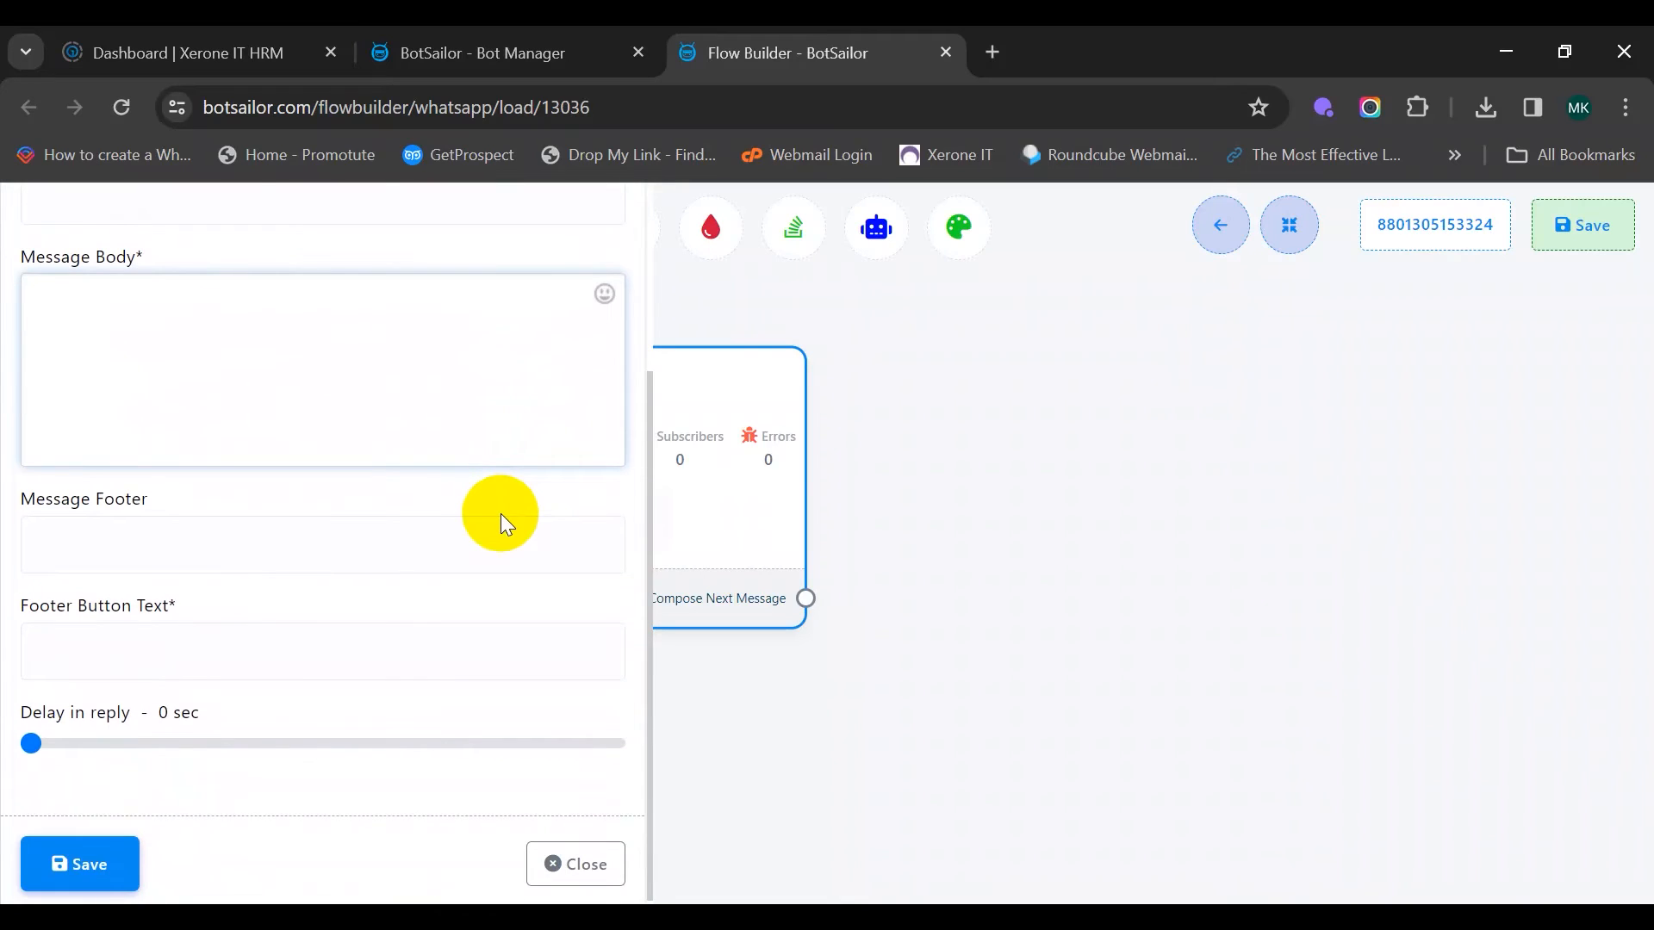
pyautogui.scroll(2, 500, 514)
pyautogui.scroll(-1, 499, 514)
pyautogui.scroll(-1, 500, 513)
pyautogui.scroll(2, 499, 513)
pyautogui.scroll(-2, 500, 513)
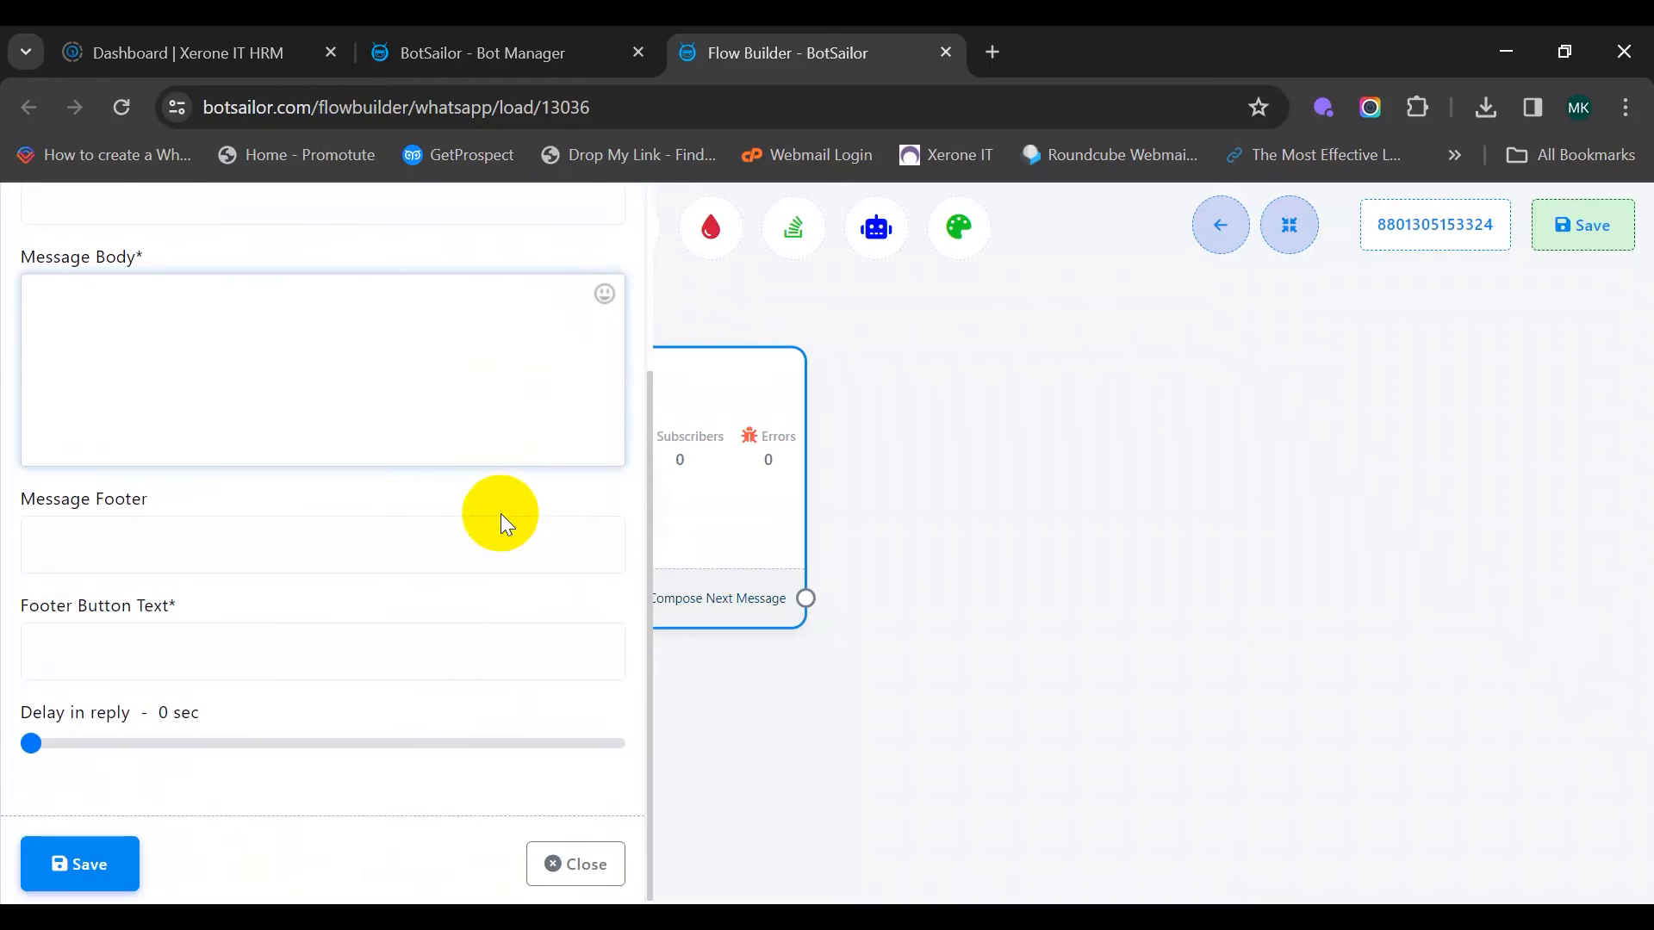
pyautogui.click(269, 559)
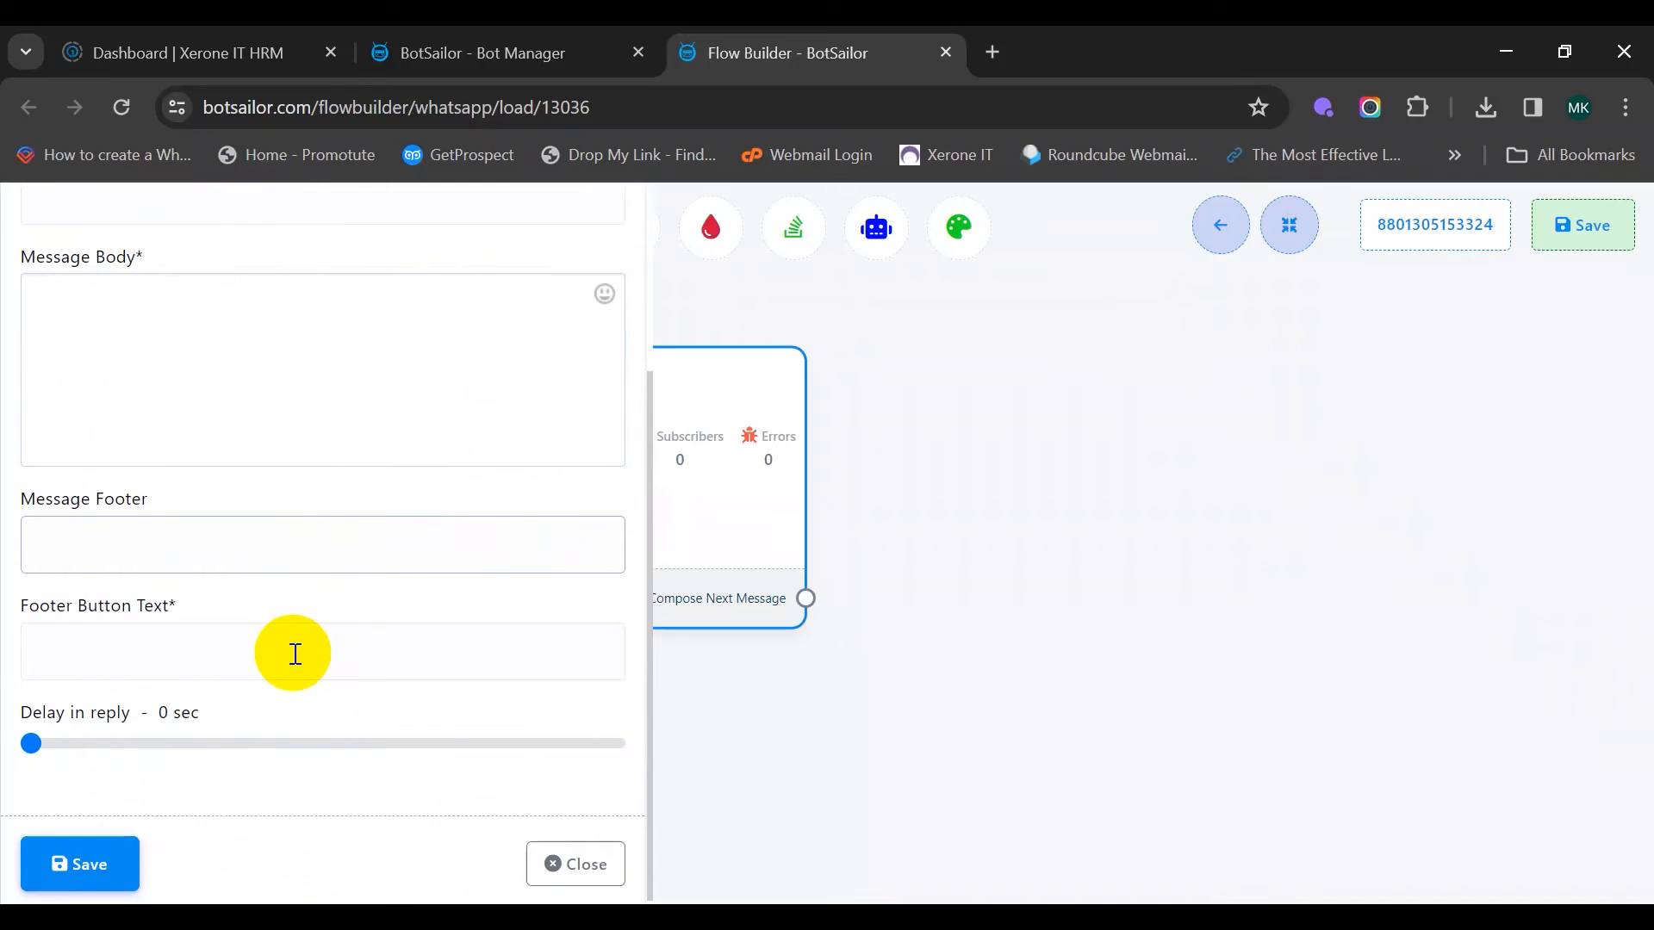
pyautogui.click(234, 647)
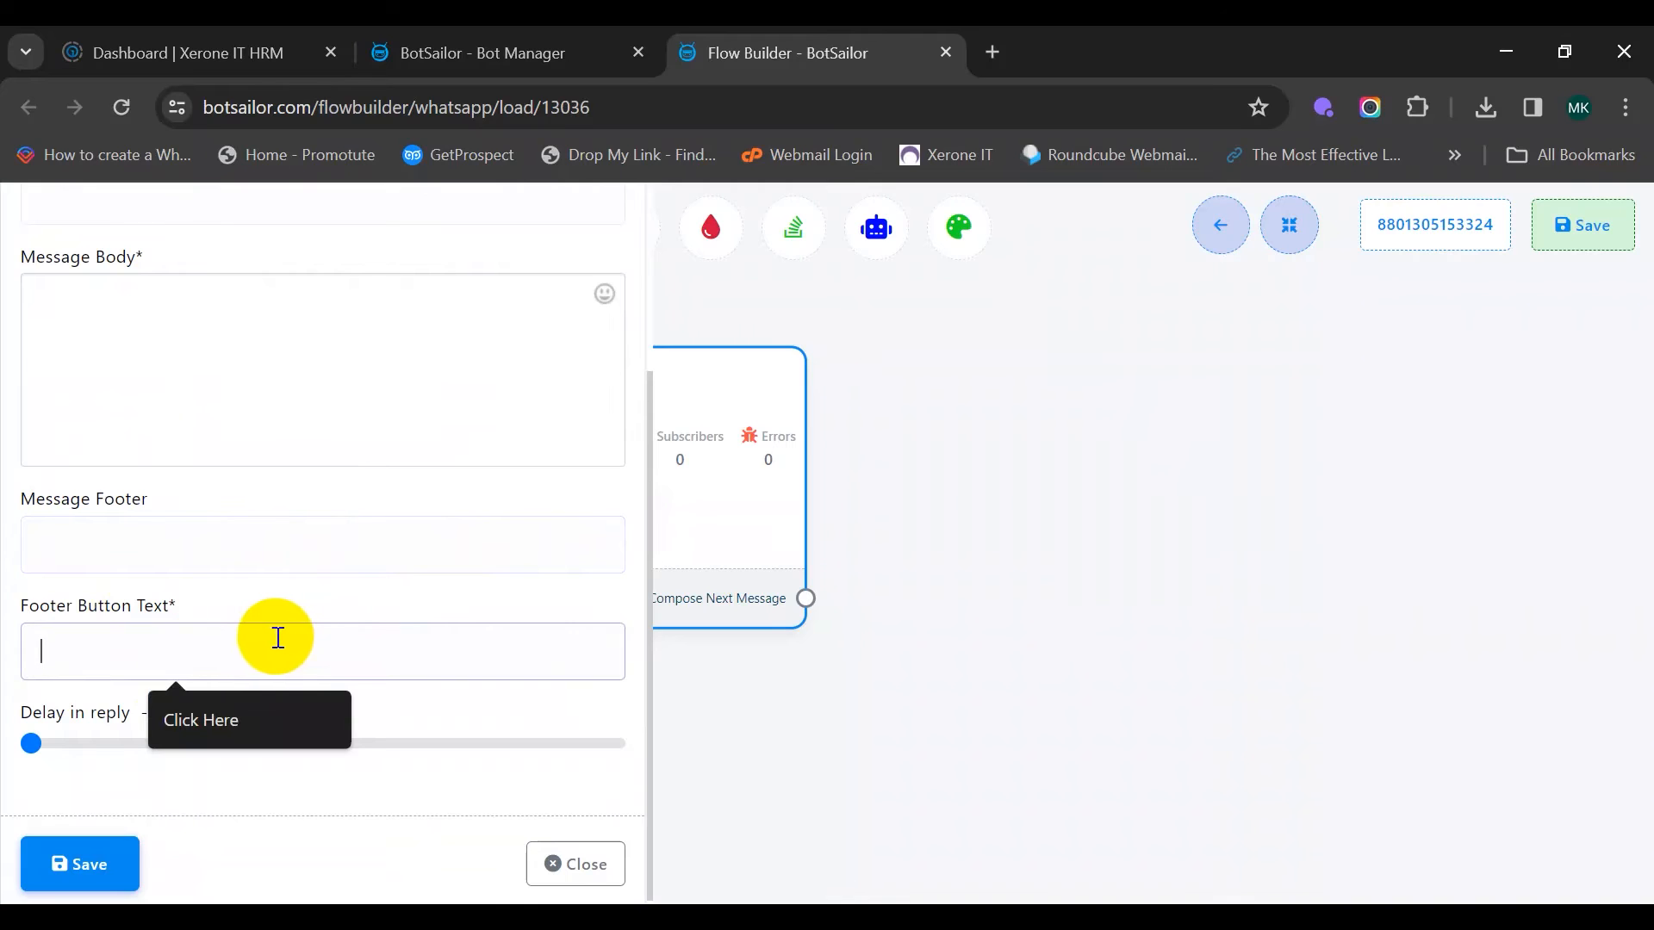
pyautogui.scroll(3, 267, 638)
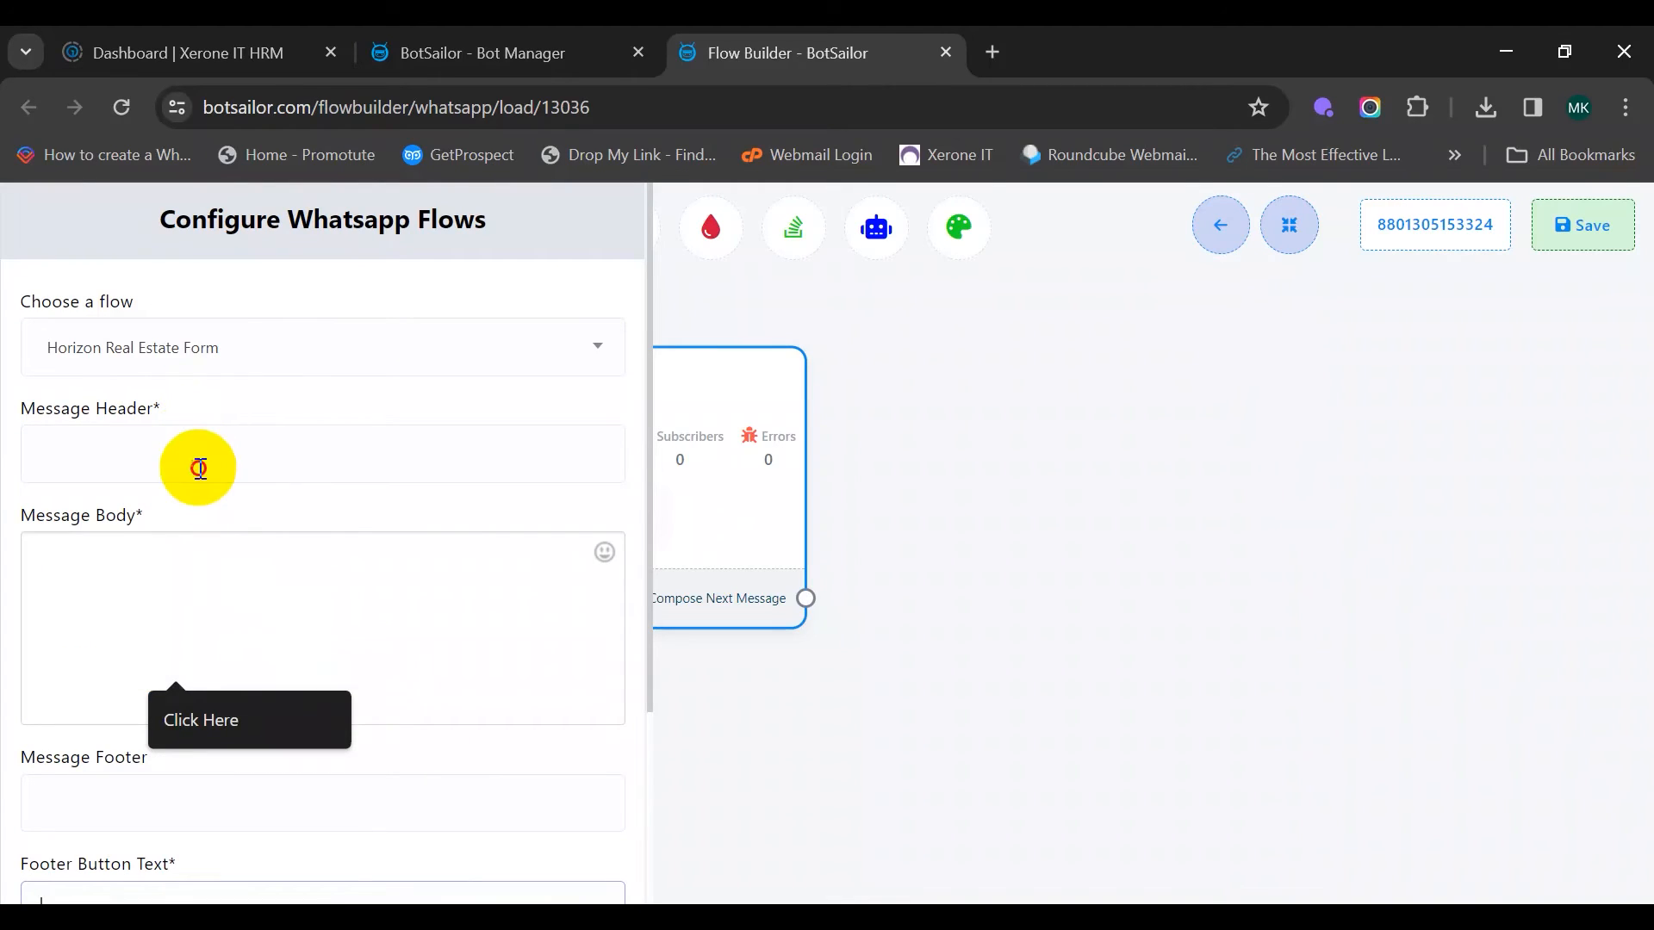
# Set header 'Horizon Real Estate', body 'Help us know of your needs by…', button Click Here, and save
pyautogui.click(200, 469)
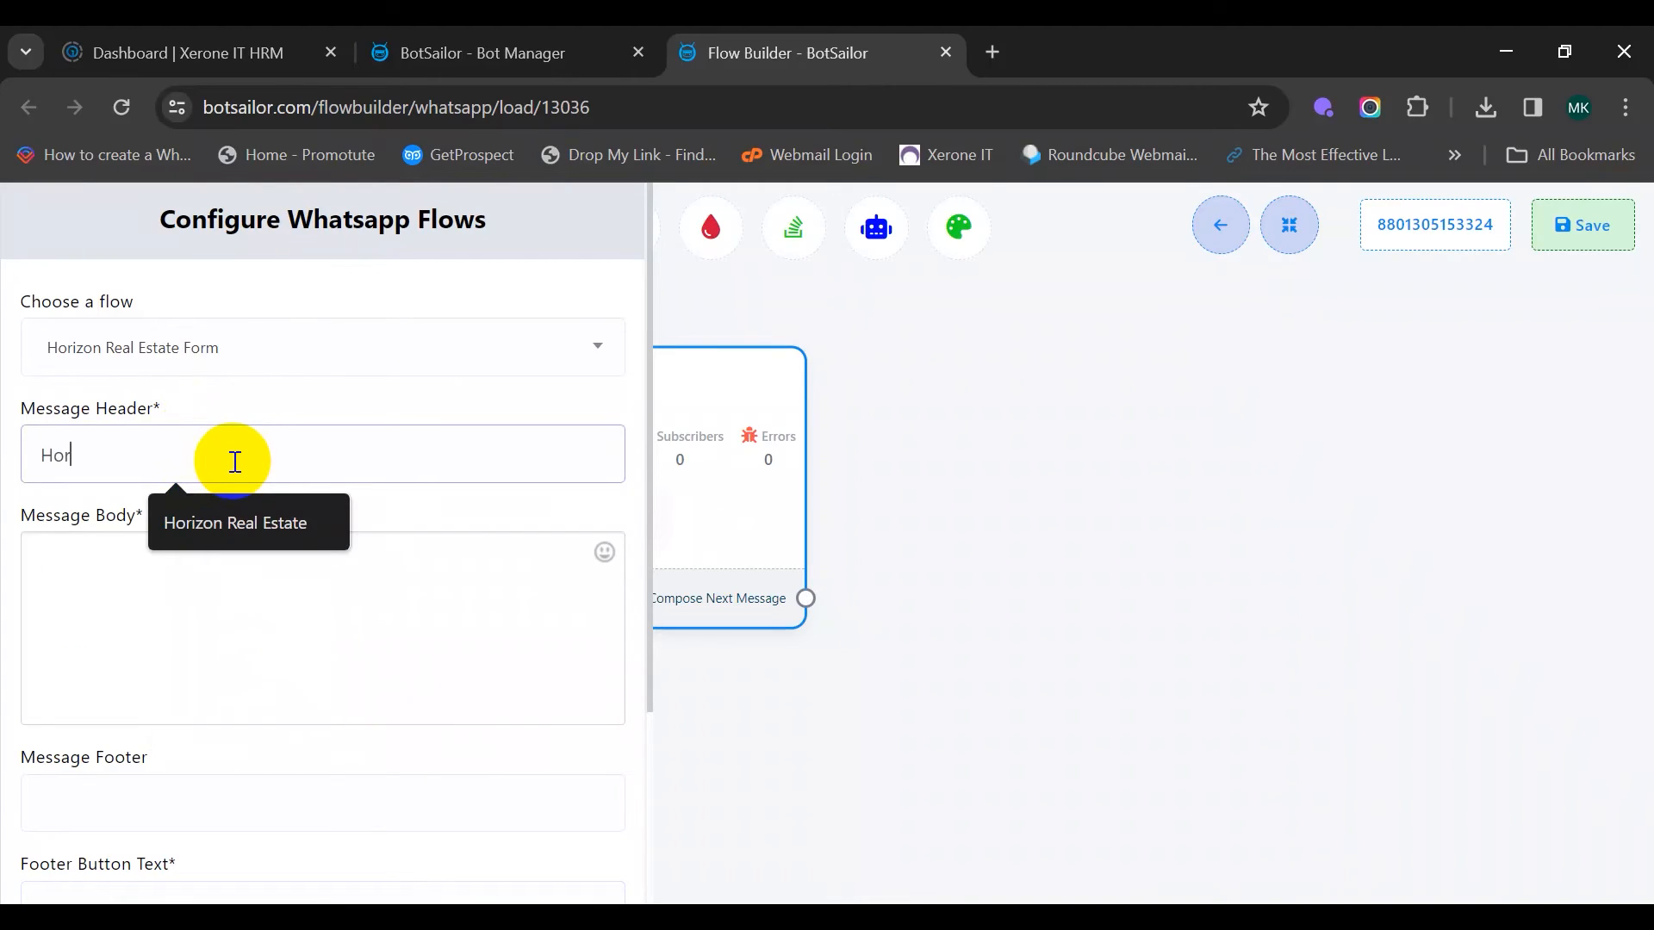
pyautogui.write('Horizon Real Estate')
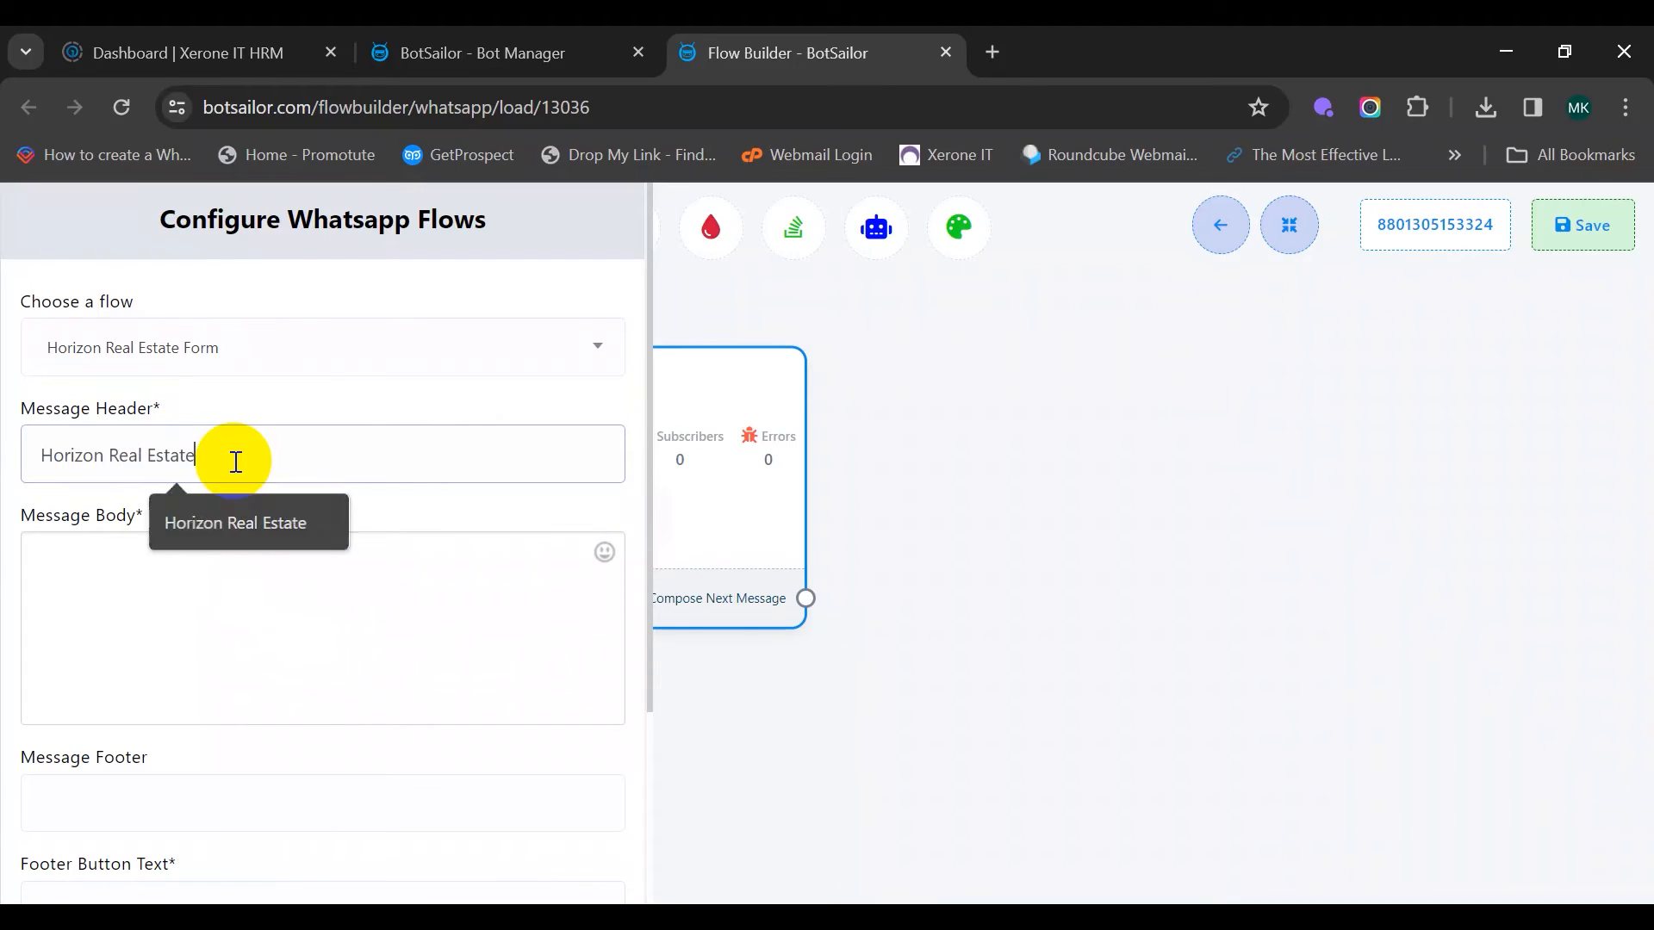
pyautogui.click(182, 573)
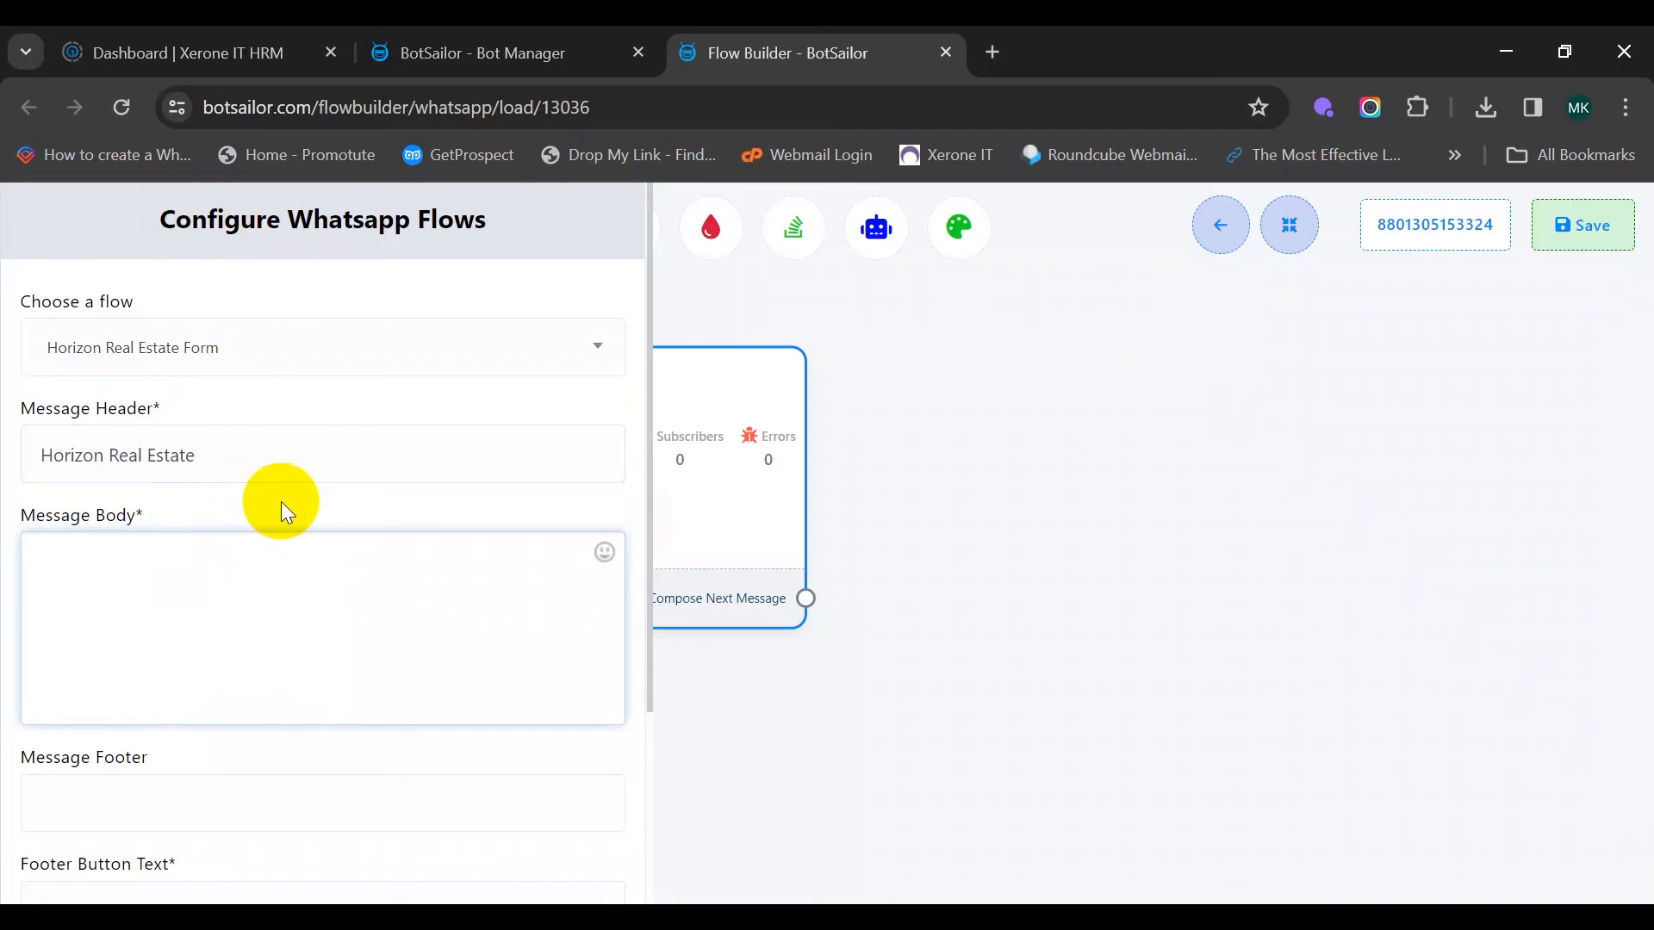
pyautogui.write('Help us know of your needs by filling out the form')
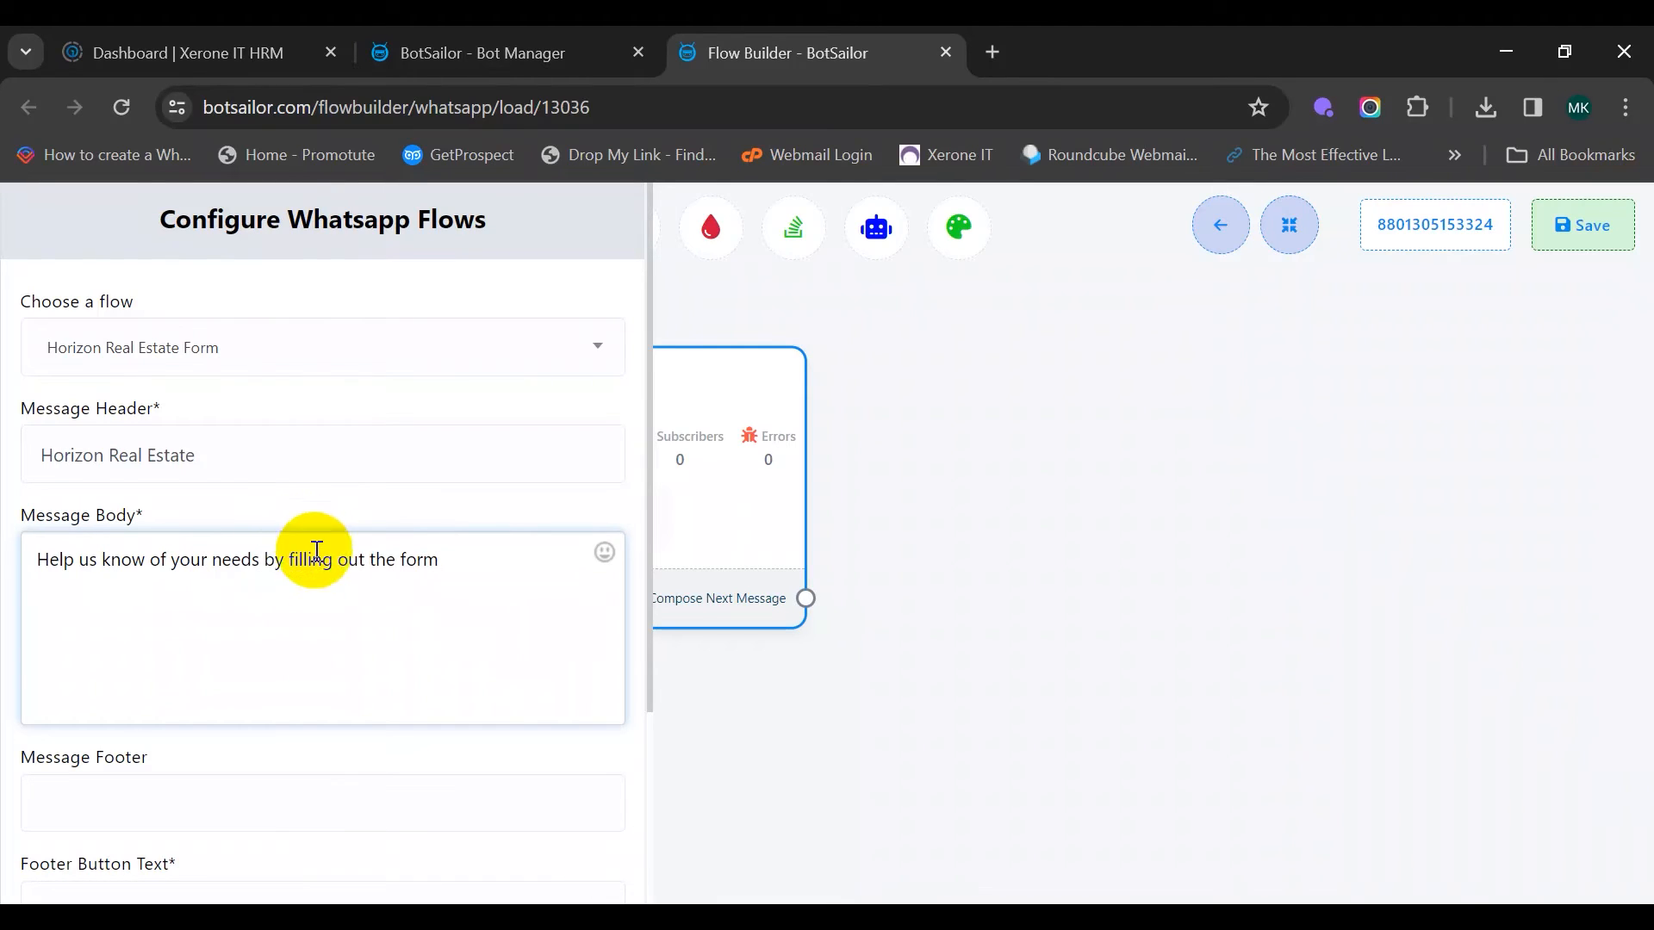
pyautogui.scroll(-2, 221, 694)
pyautogui.click(121, 758)
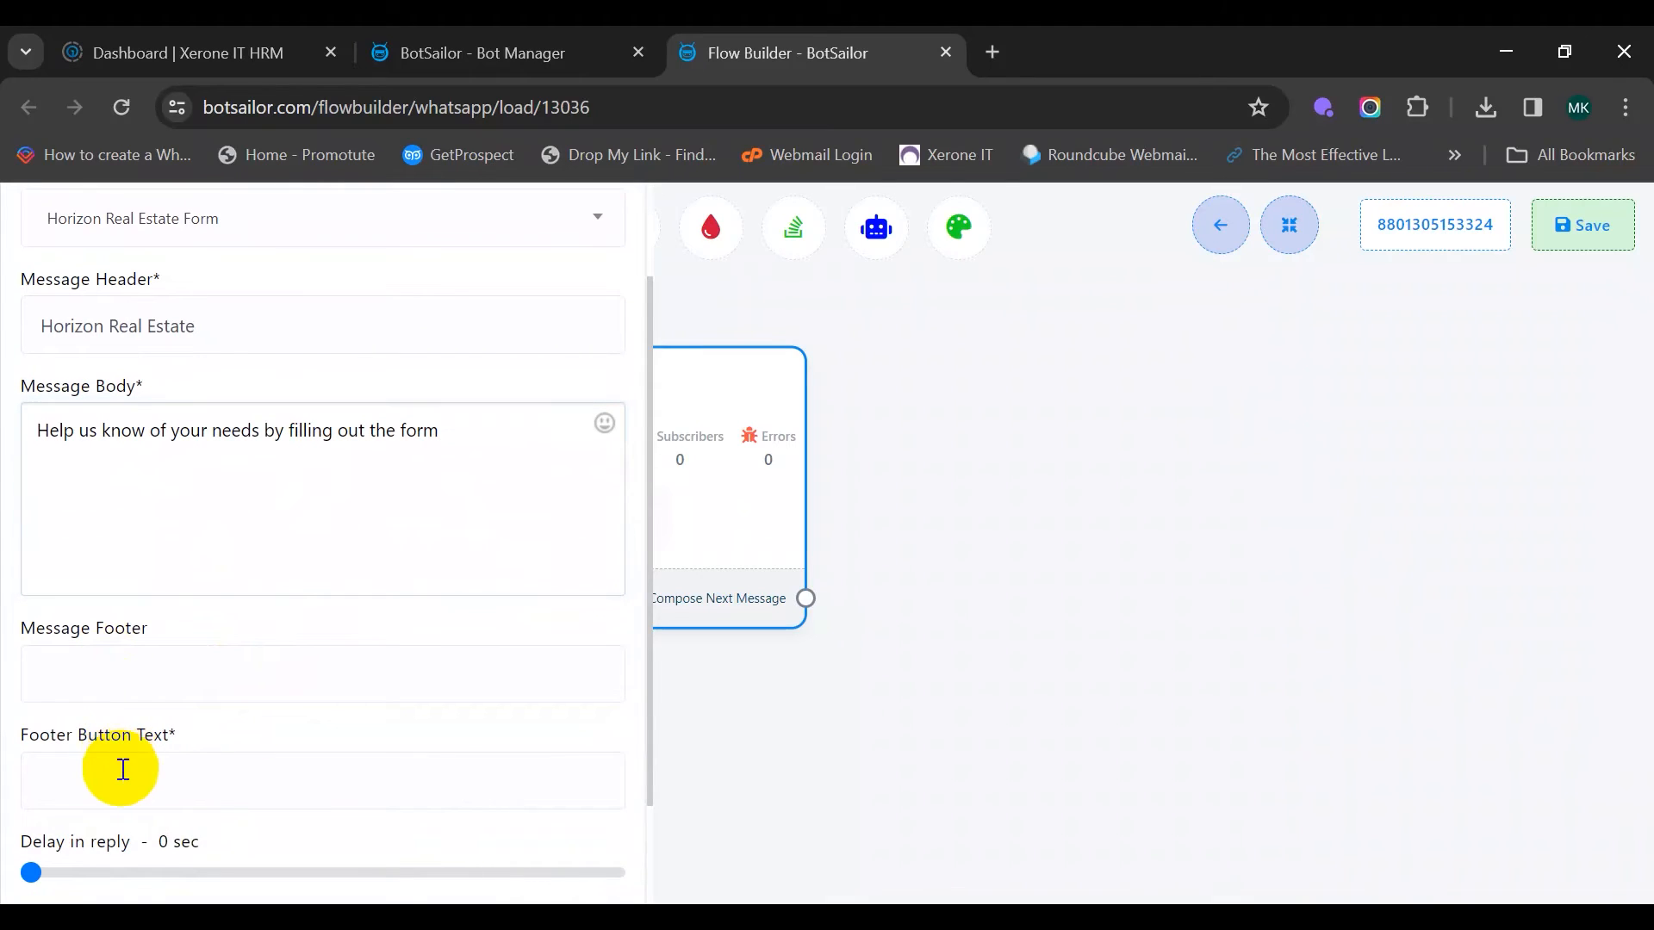
pyautogui.click(245, 827)
pyautogui.scroll(-2, 391, 648)
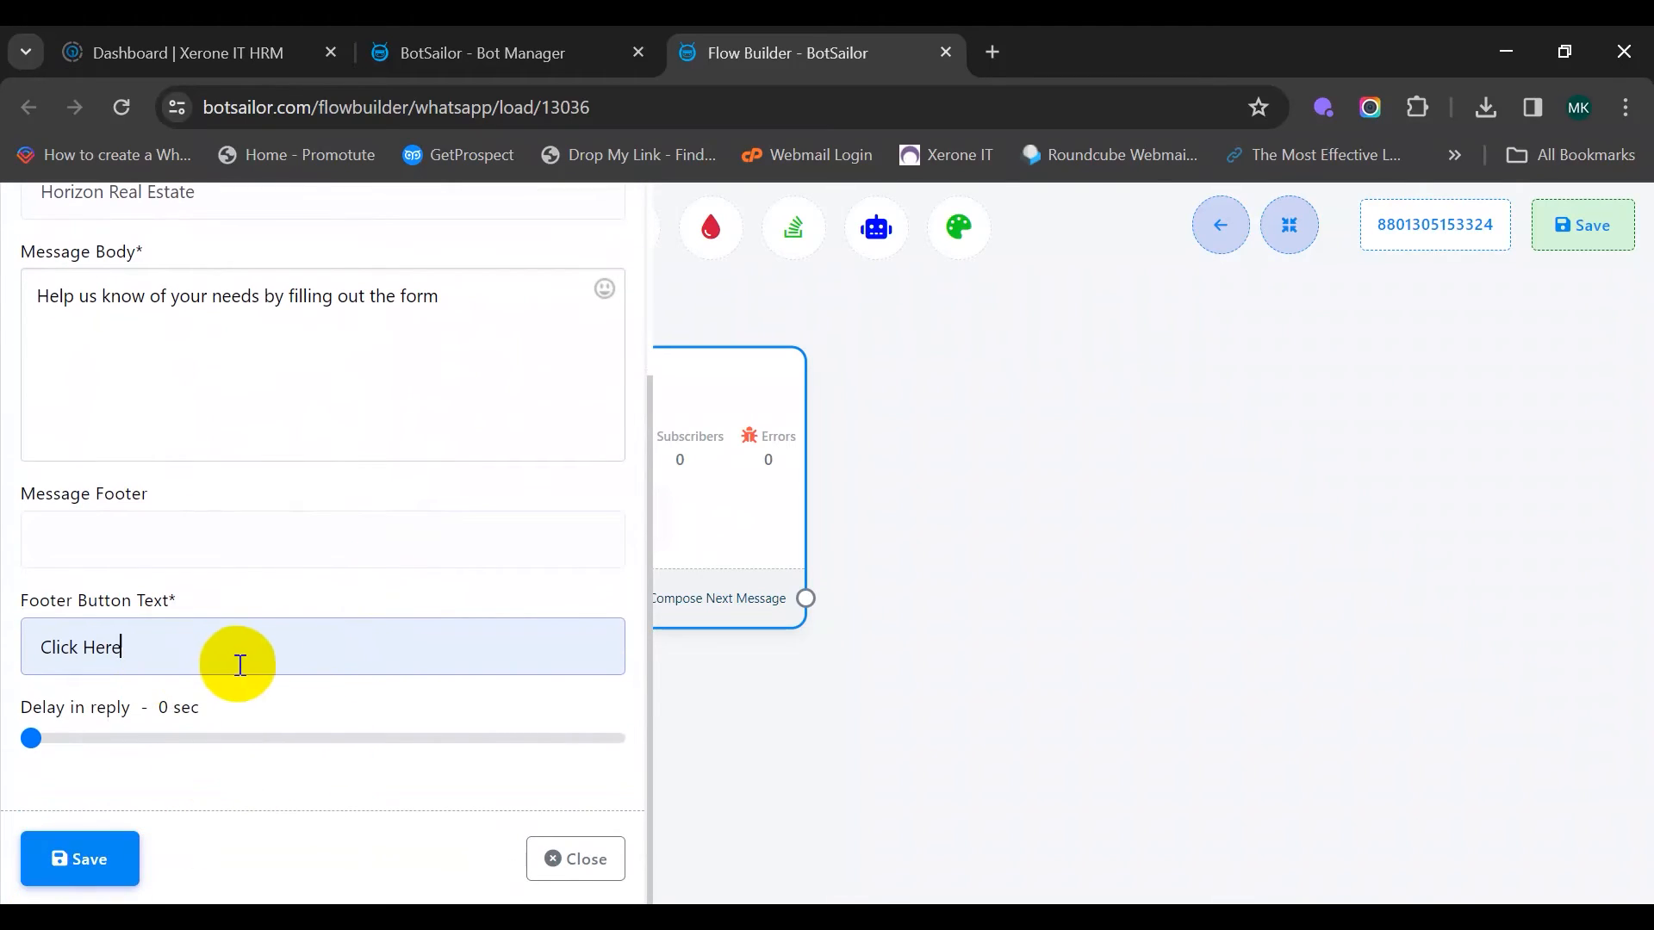
pyautogui.click(80, 858)
pyautogui.moveTo(982, 572); pyautogui.dragTo(1297, 377)
pyautogui.moveTo(442, 863); pyautogui.dragTo(815, 476)
pyautogui.moveTo(693, 638)
pyautogui.mouseDown()
pyautogui.moveTo(733, 527)
pyautogui.moveTo(637, 436)
pyautogui.moveTo(585, 431)
pyautogui.moveTo(609, 929)
pyautogui.moveTo(603, 905)
pyautogui.mouseUp()
# Copy the agent-will-contact reply text from the Residential branch's Text node
pyautogui.moveTo(648, 445); pyautogui.dragTo(696, 684)
pyautogui.doubleClick(676, 443)
pyautogui.moveTo(362, 483); pyautogui.dragTo(52, 388)
pyautogui.hotkey('ctrl', 'c')
pyautogui.rightClick(70, 395)
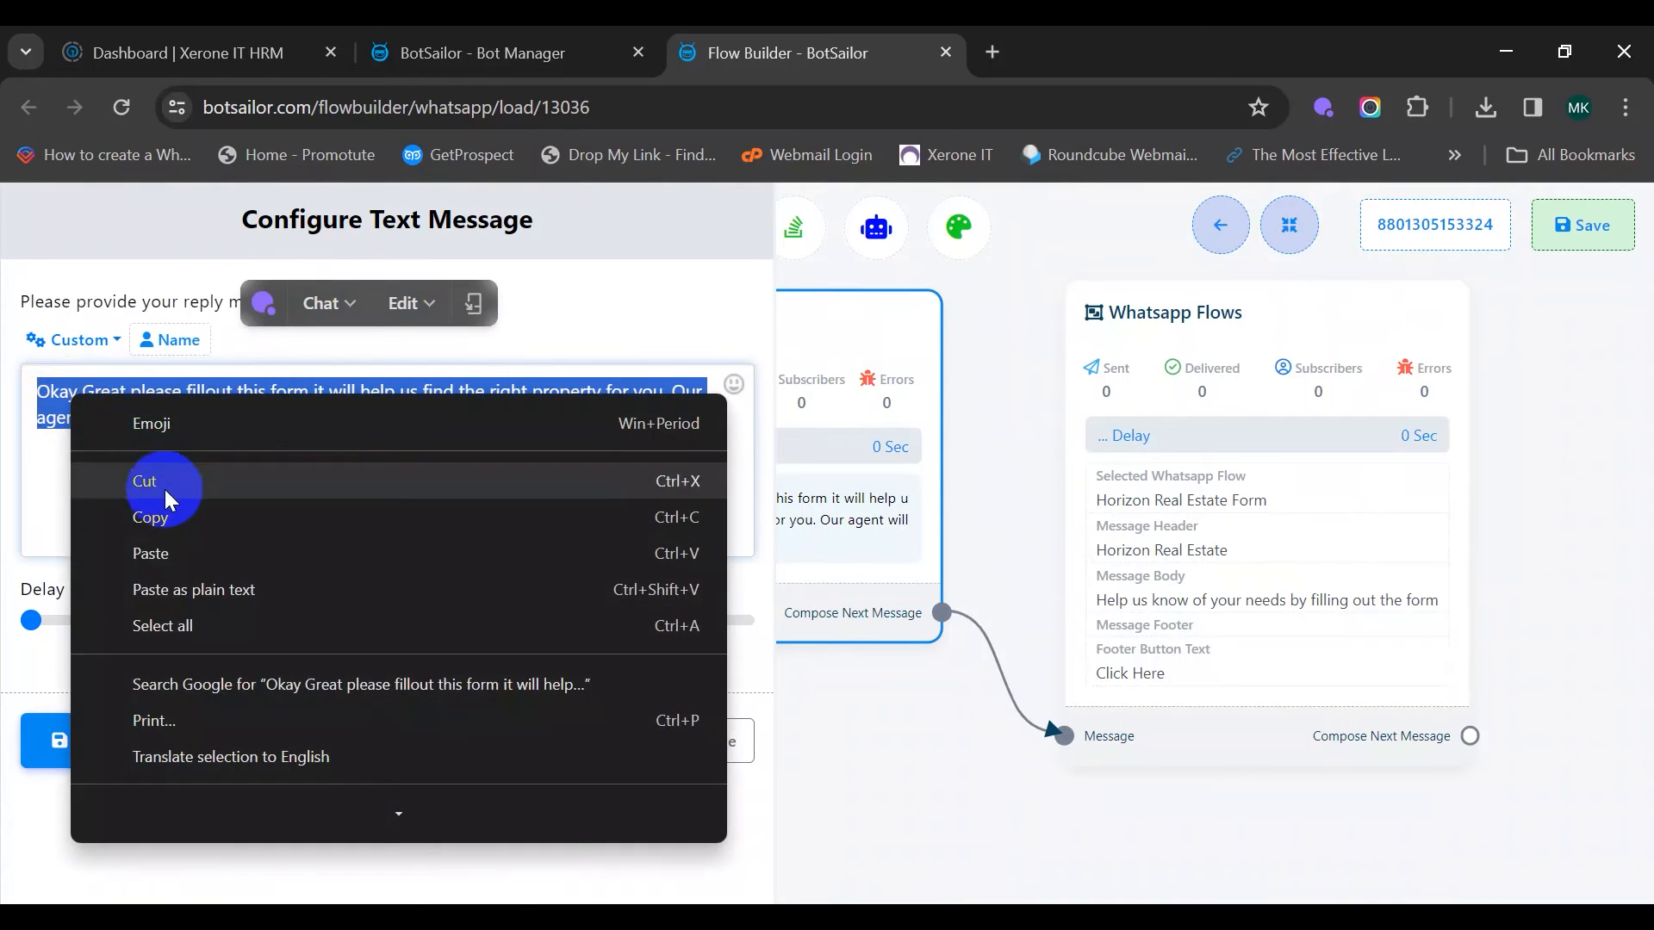
pyautogui.click(173, 517)
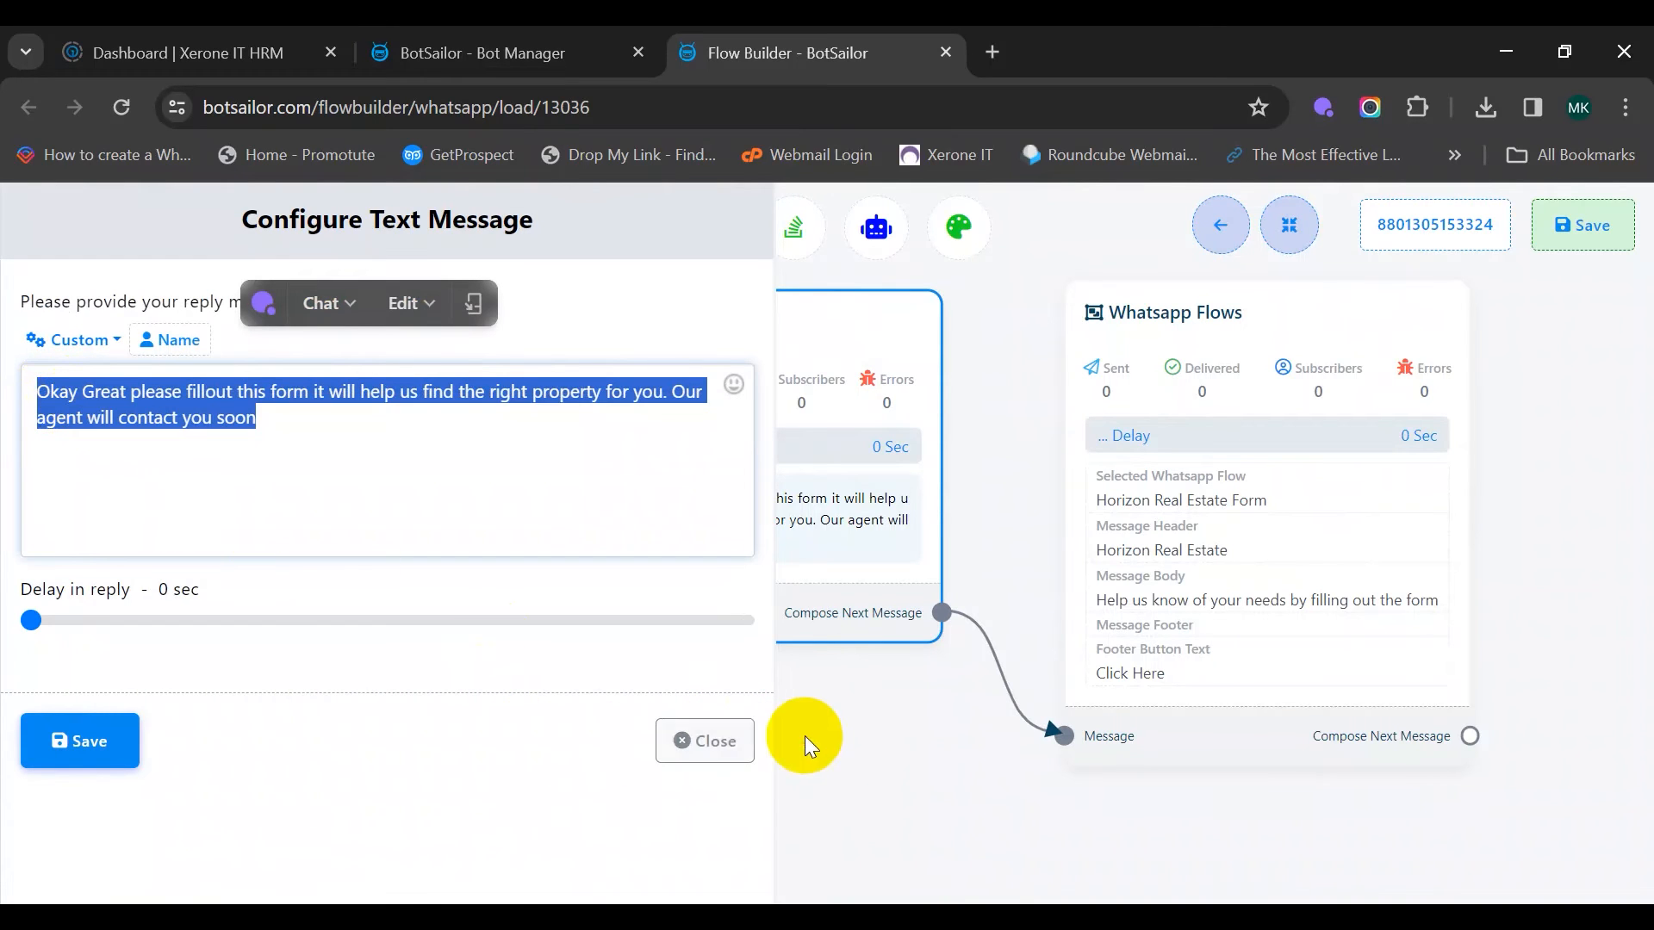
pyautogui.click(802, 735)
pyautogui.click(712, 758)
pyautogui.scroll(-5, 695, 560)
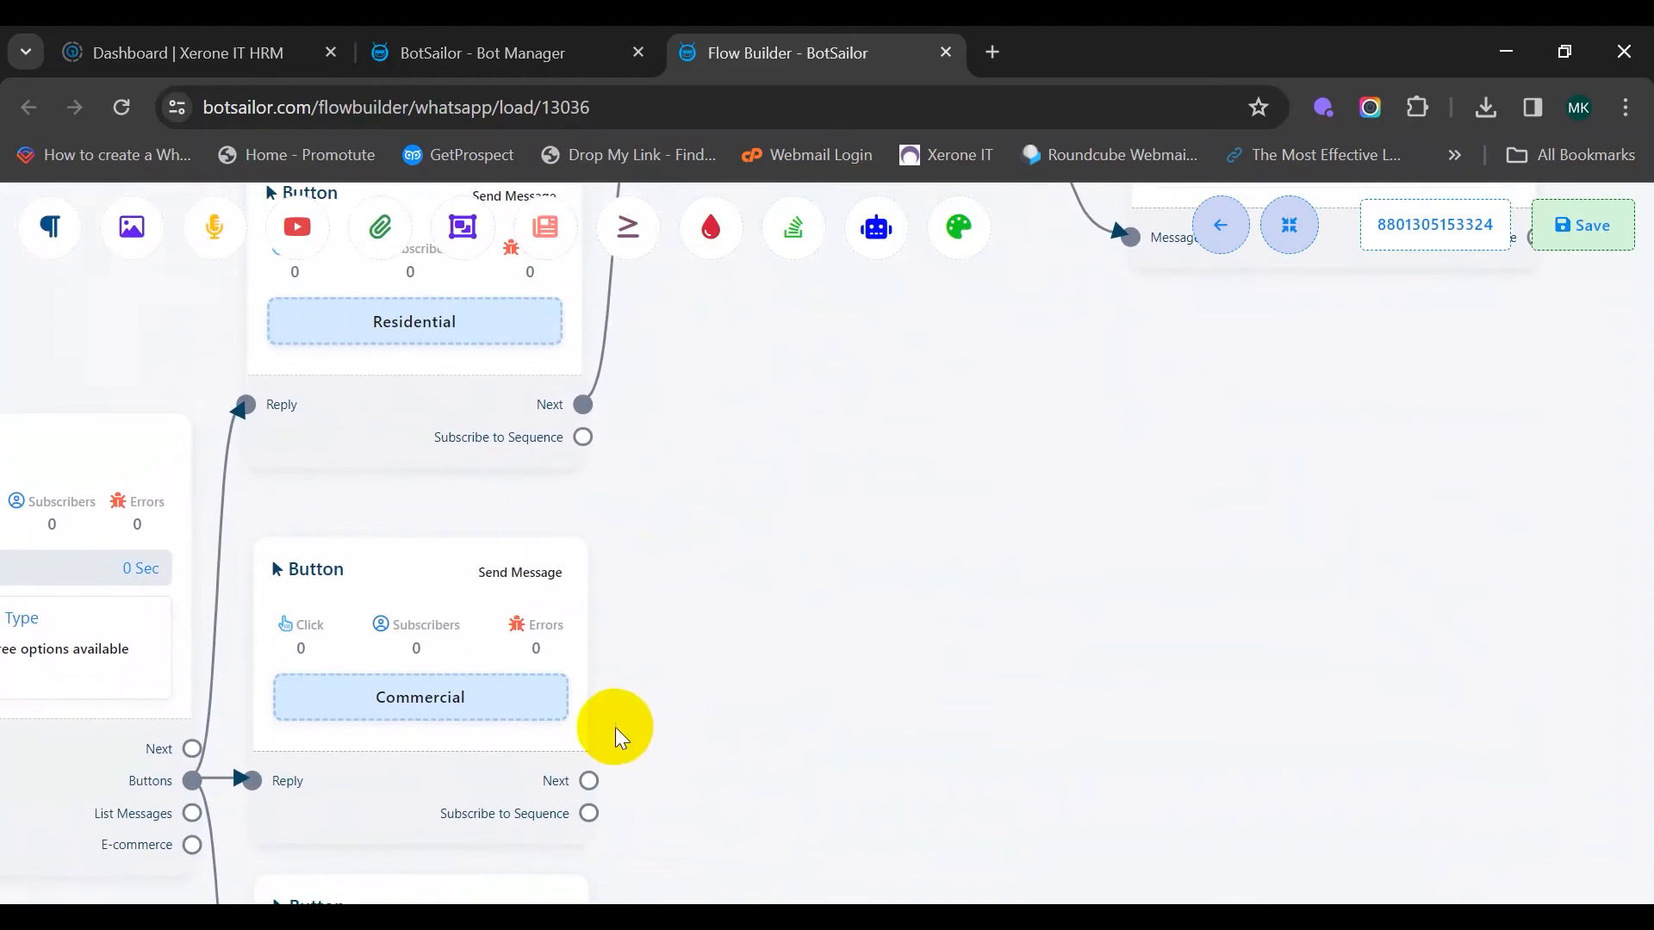
# Add a Text reply after the Commercial button containing the copied message and save it
pyautogui.moveTo(589, 784); pyautogui.dragTo(690, 506)
pyautogui.click(780, 509)
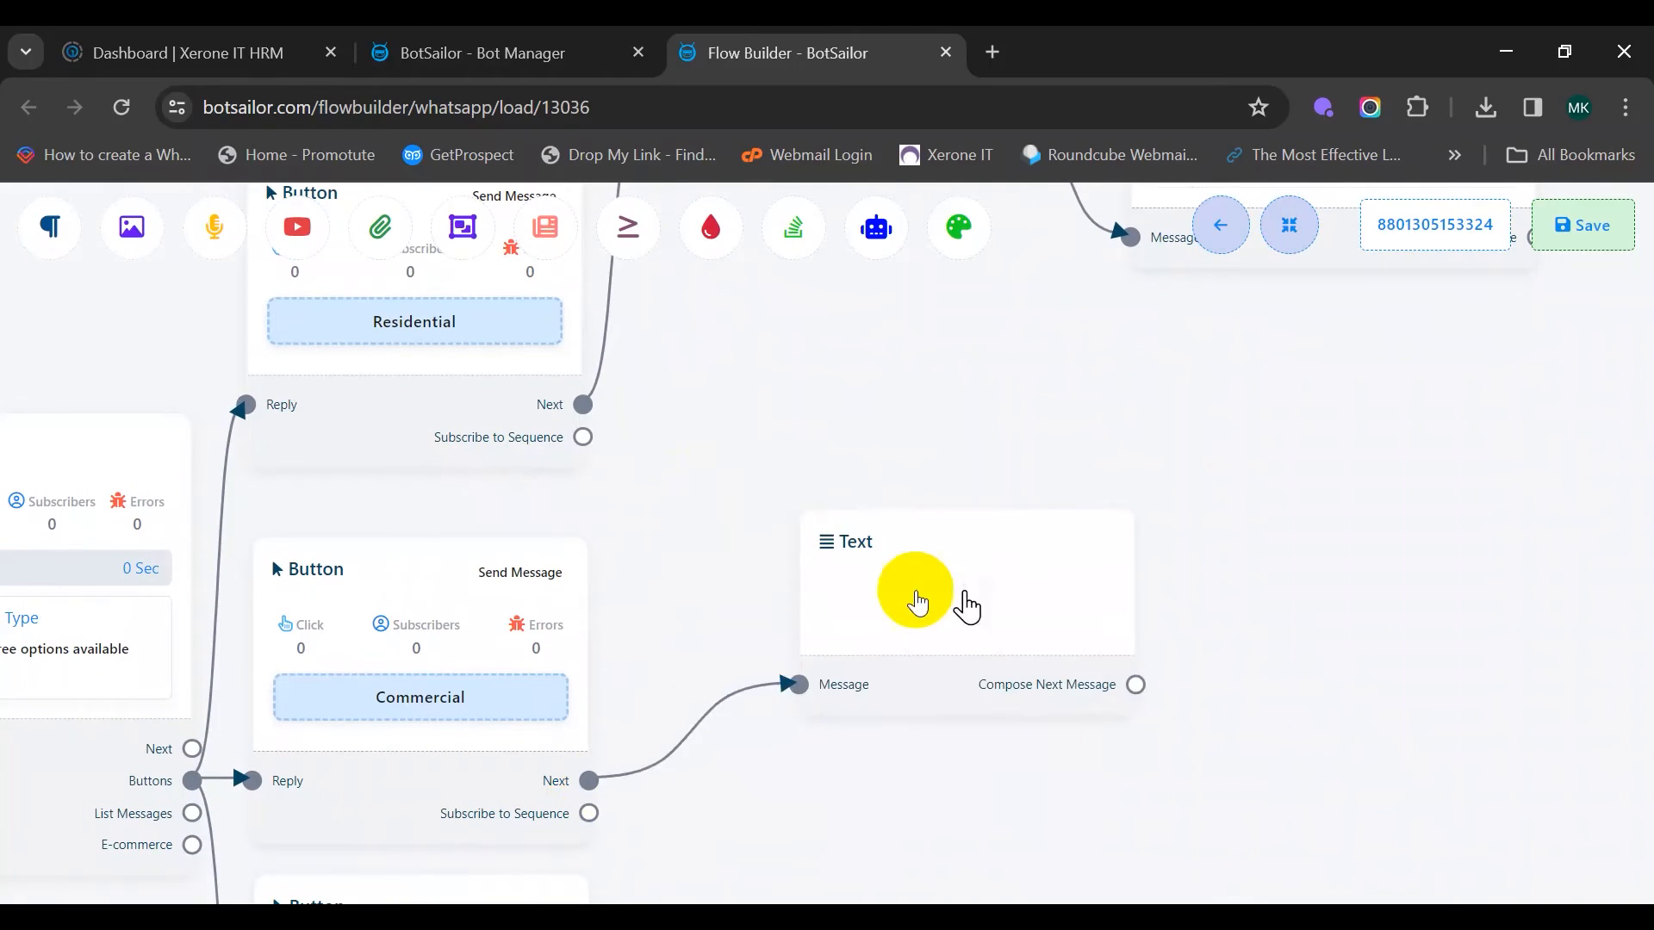
pyautogui.doubleClick(831, 556)
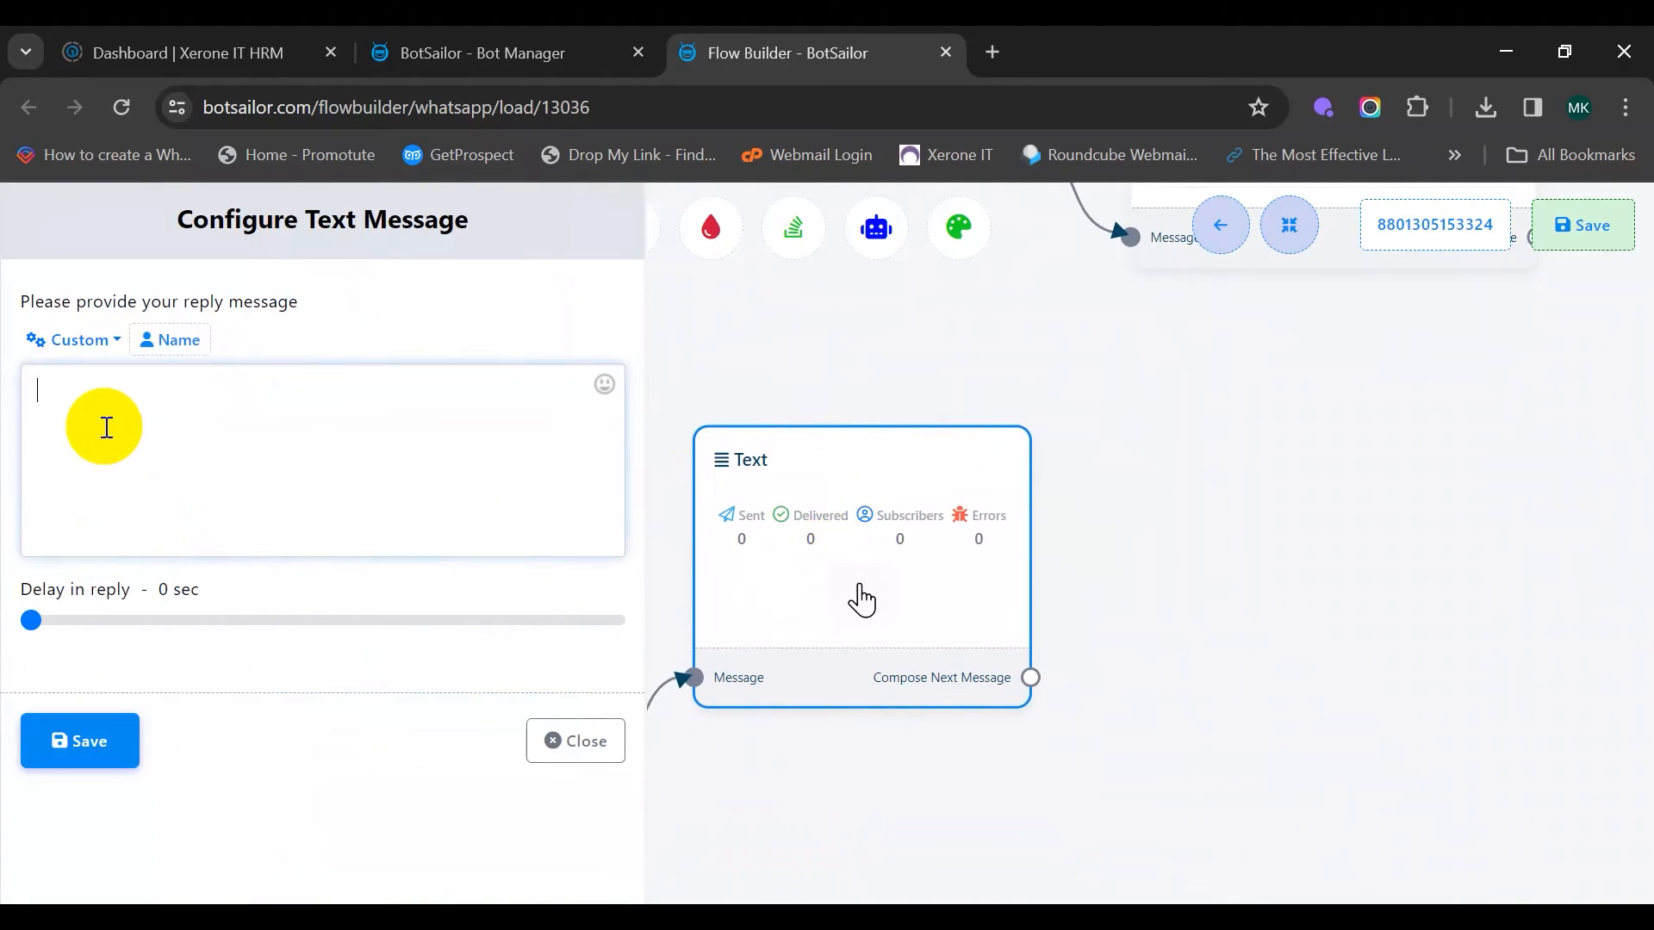
pyautogui.hotkey('ctrl', 'v')
pyautogui.click(85, 758)
pyautogui.moveTo(1255, 583); pyautogui.dragTo(720, 546)
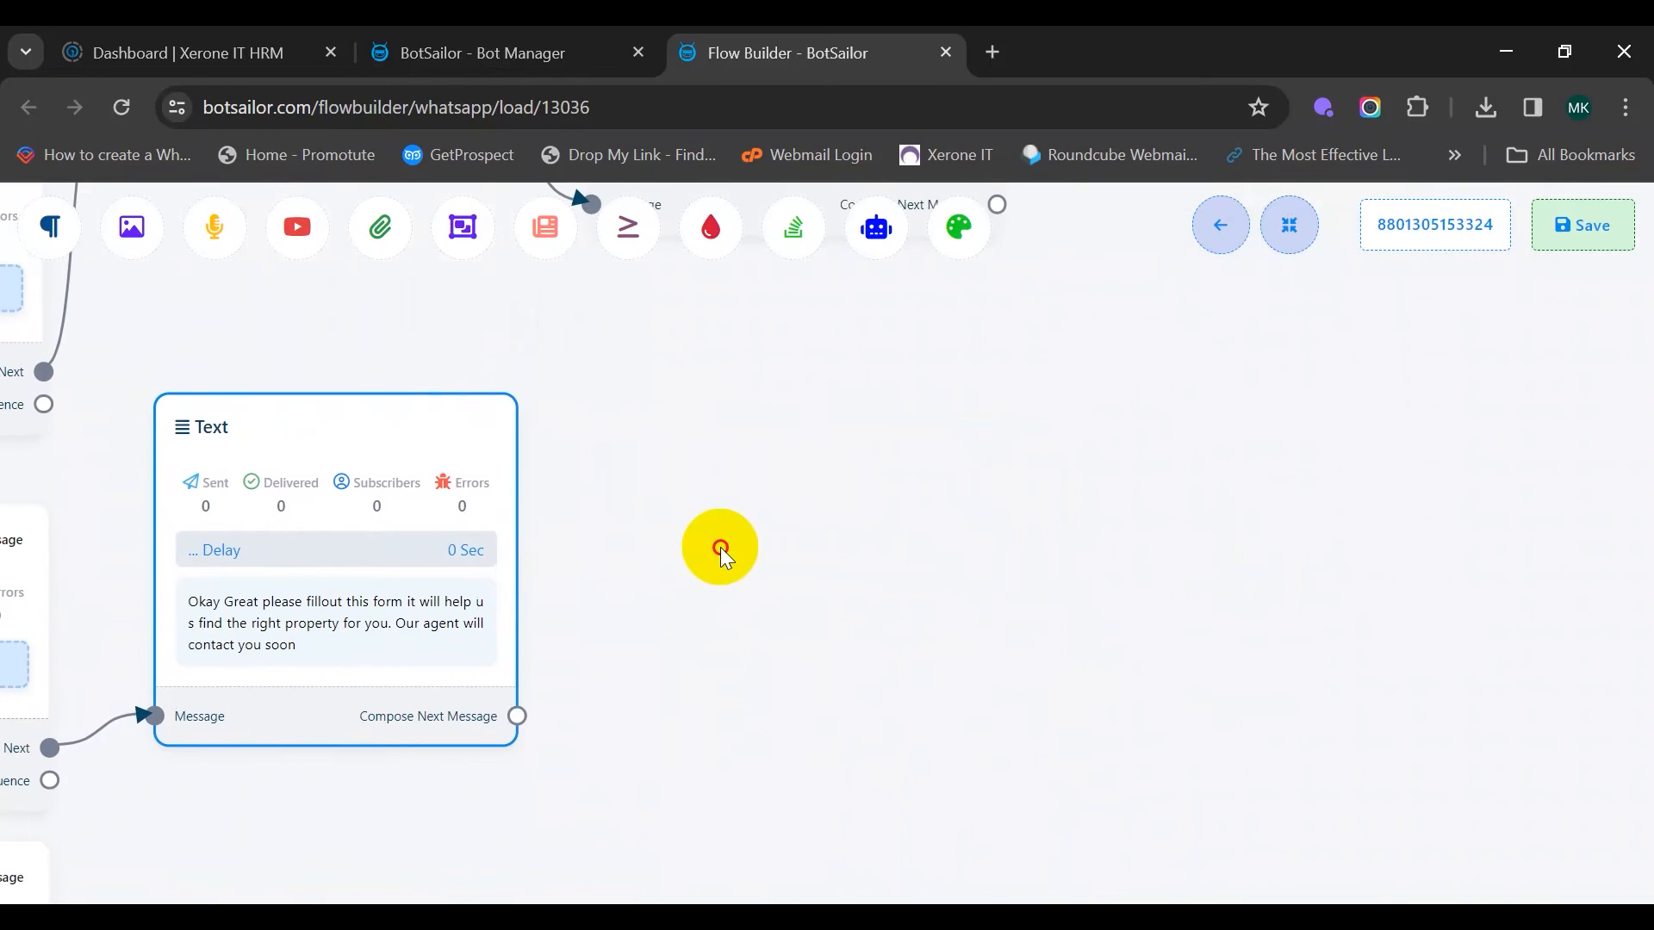
pyautogui.moveTo(583, 653)
pyautogui.mouseDown()
pyautogui.moveTo(520, 866)
pyautogui.moveTo(598, 643)
pyautogui.mouseUp()
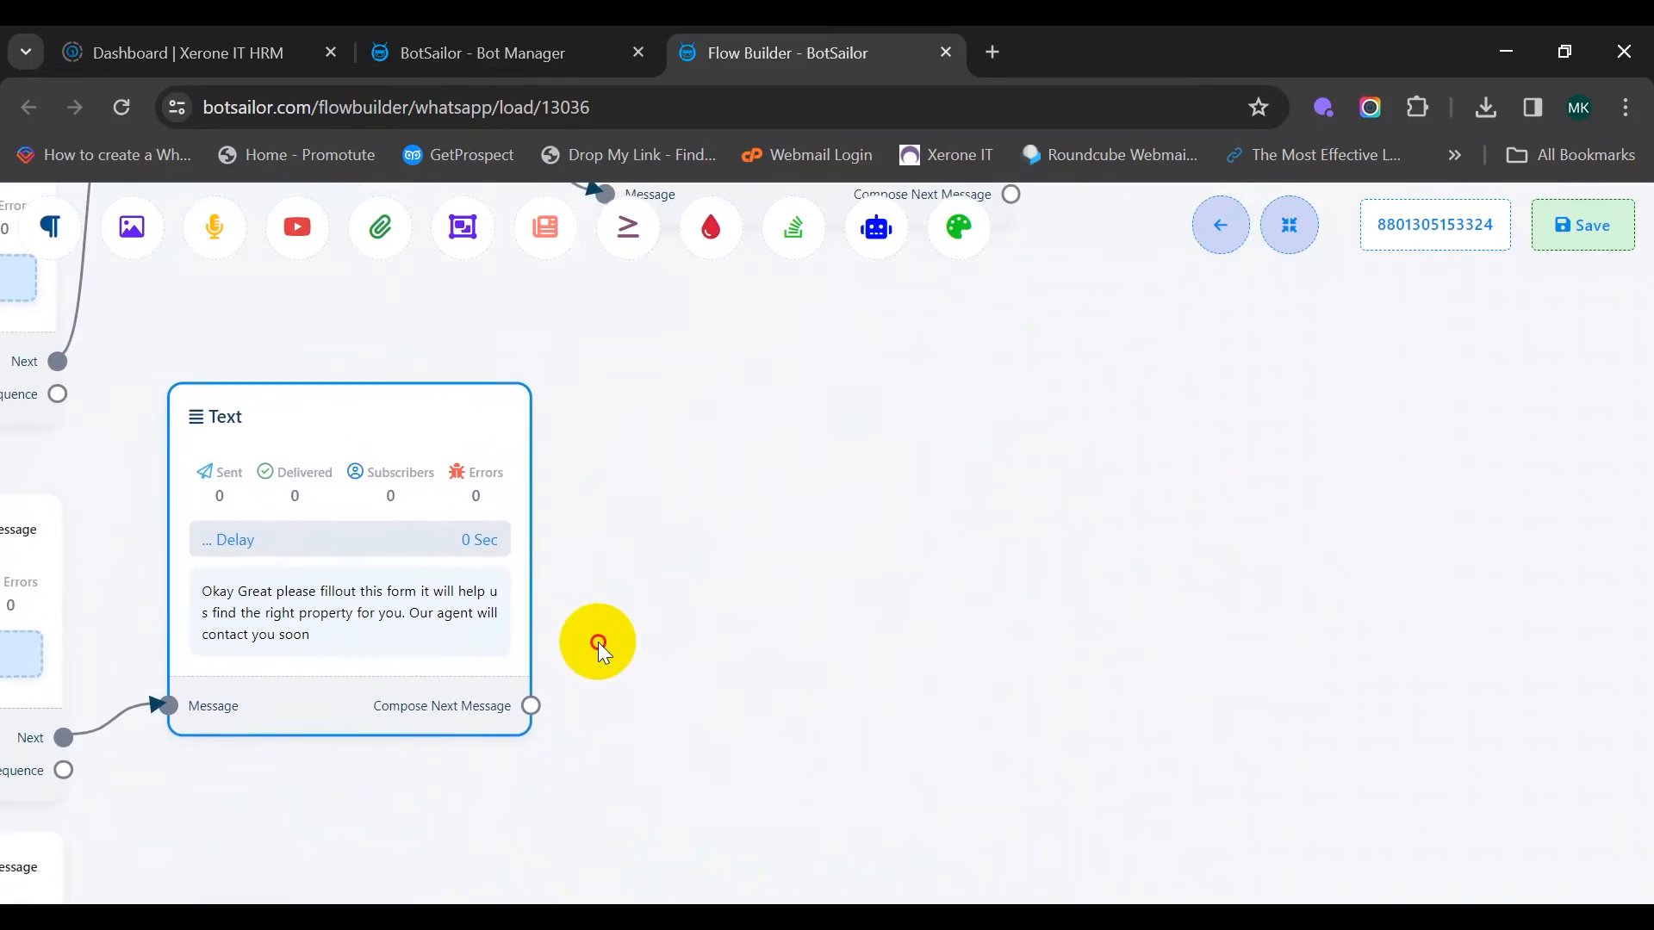
pyautogui.moveTo(530, 705); pyautogui.dragTo(653, 346)
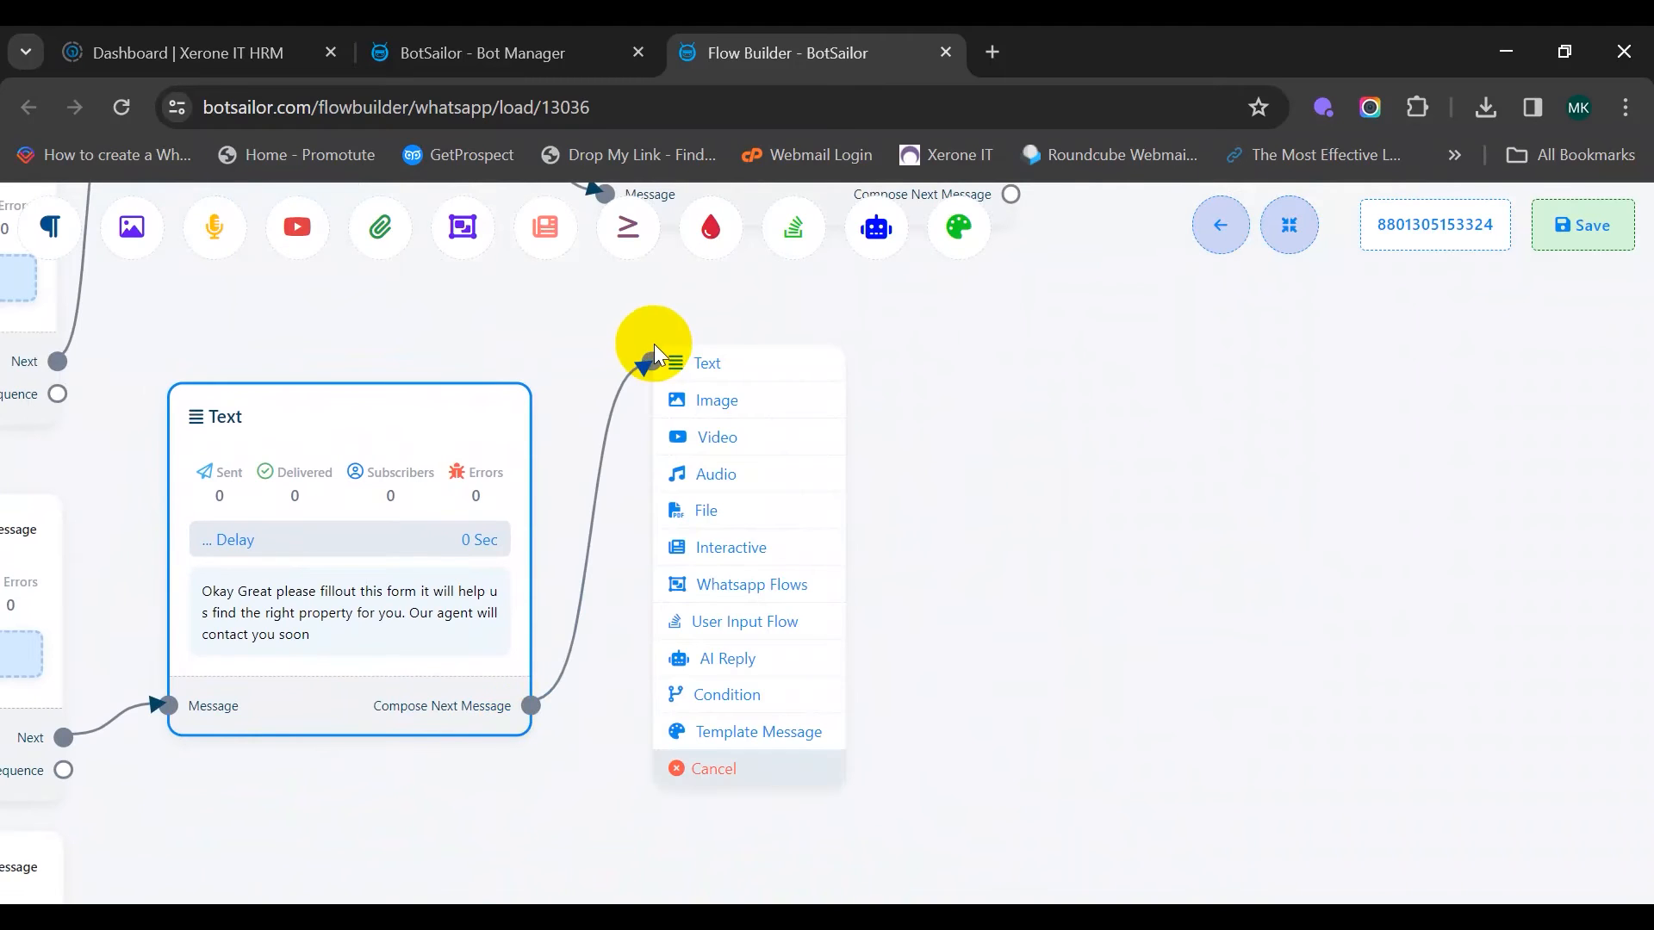
# Add a WhatsApp Flows step after the Commercial reply and select Horizon Real Estate Form
pyautogui.click(832, 594)
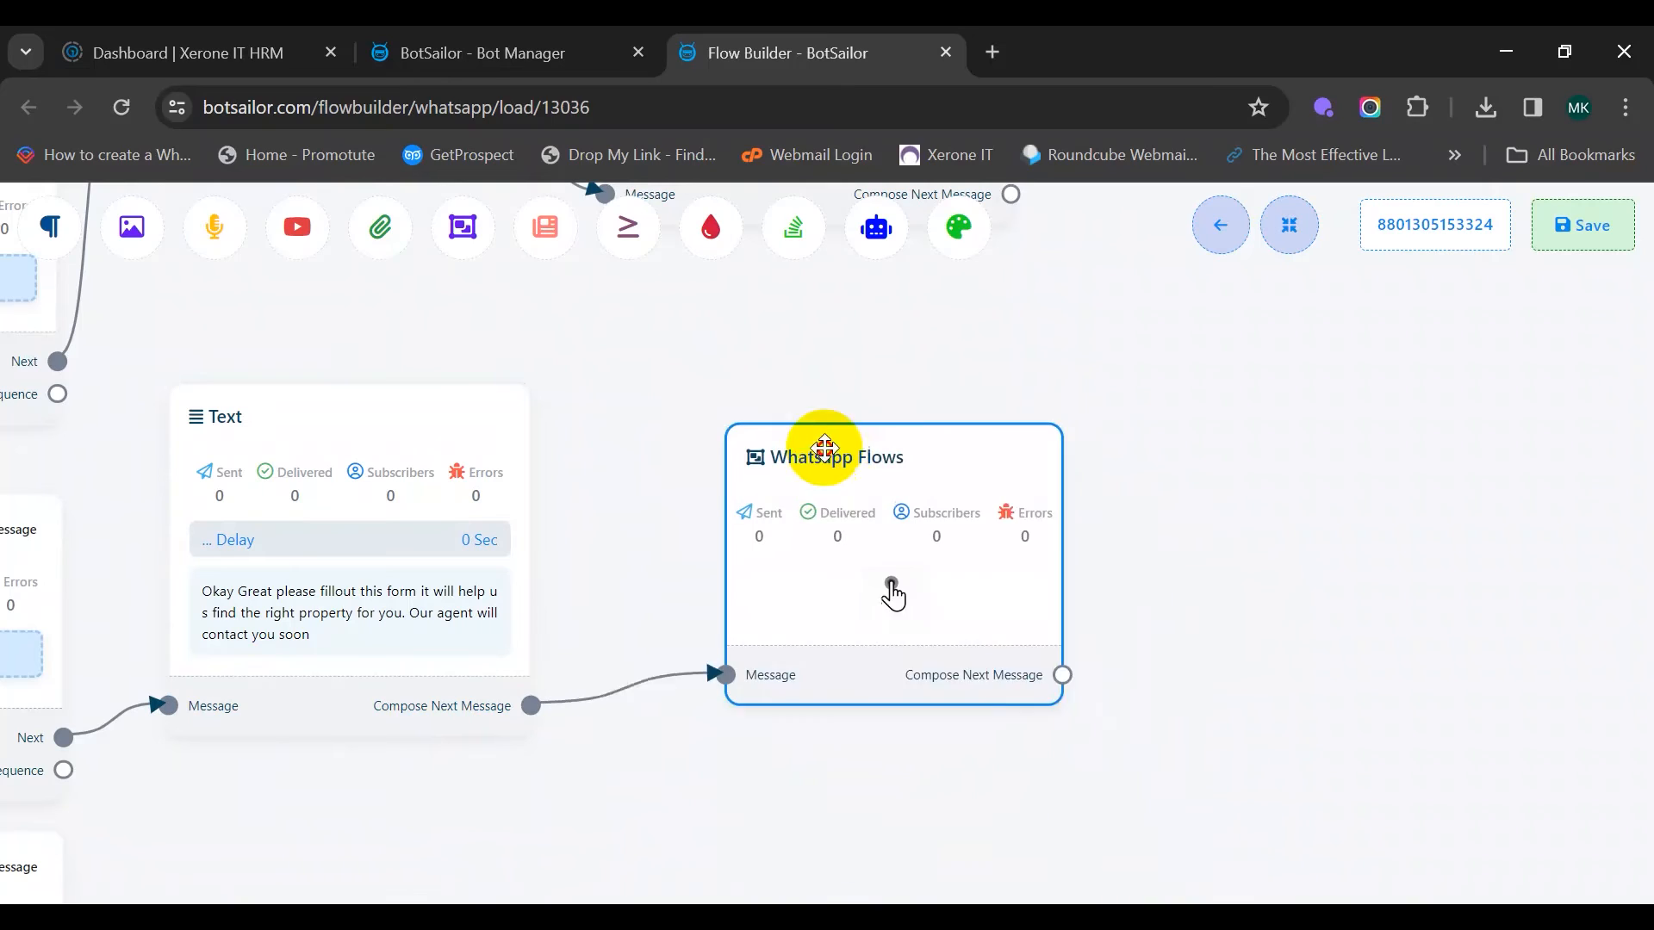
pyautogui.moveTo(736, 419); pyautogui.dragTo(762, 518)
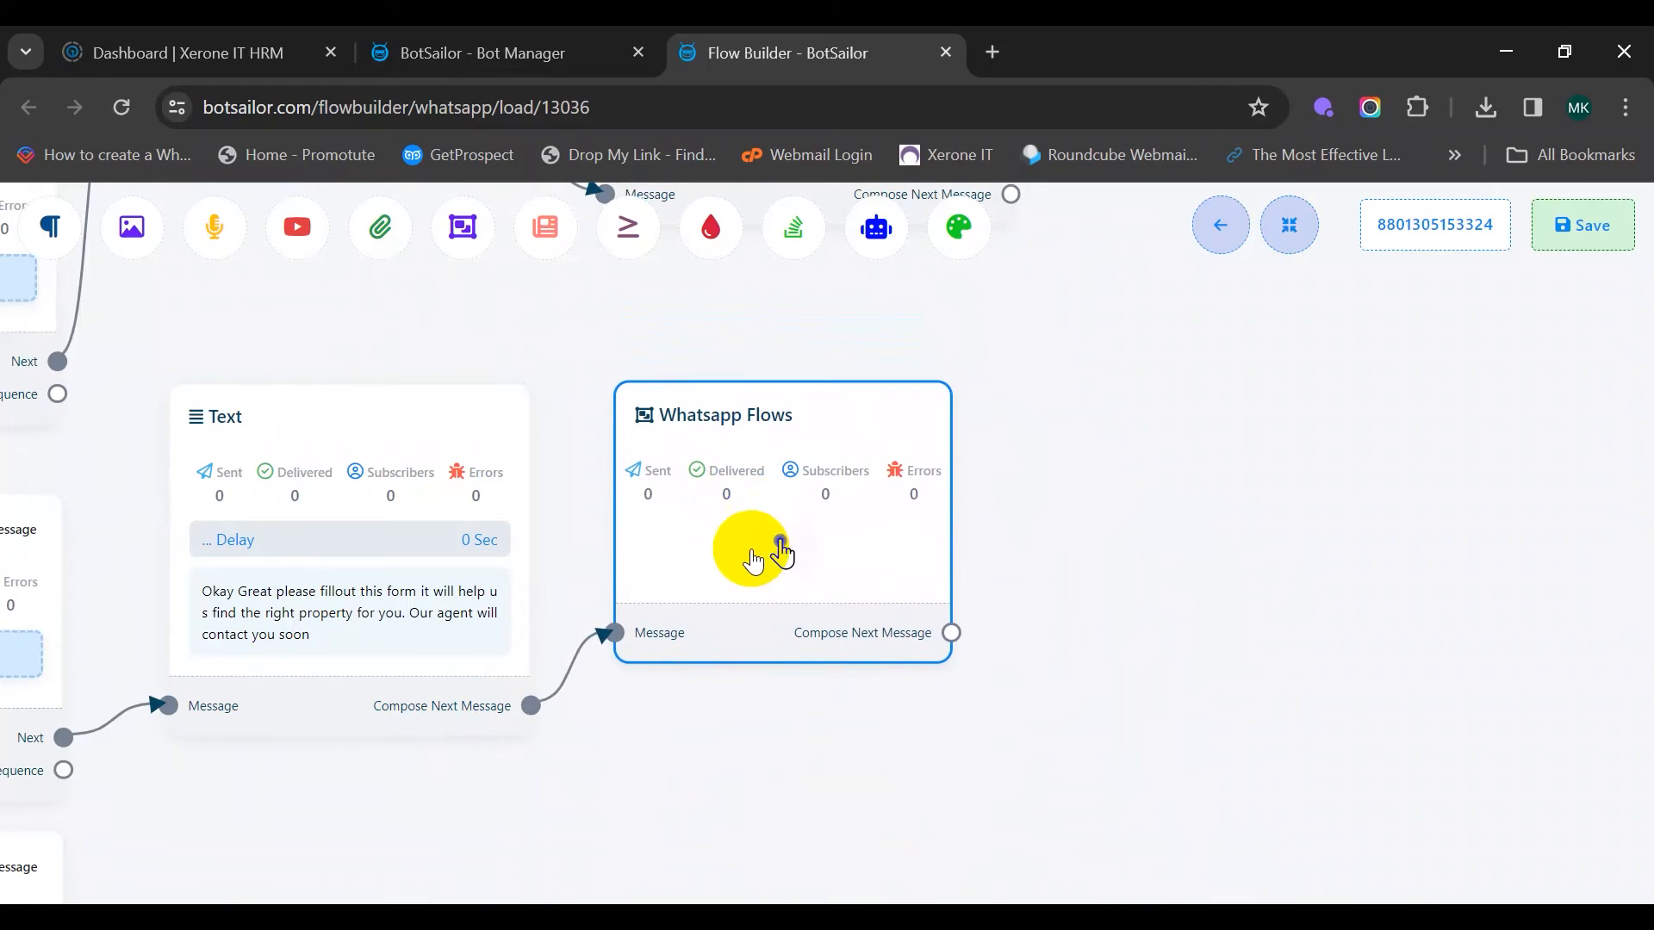
pyautogui.doubleClick(751, 549)
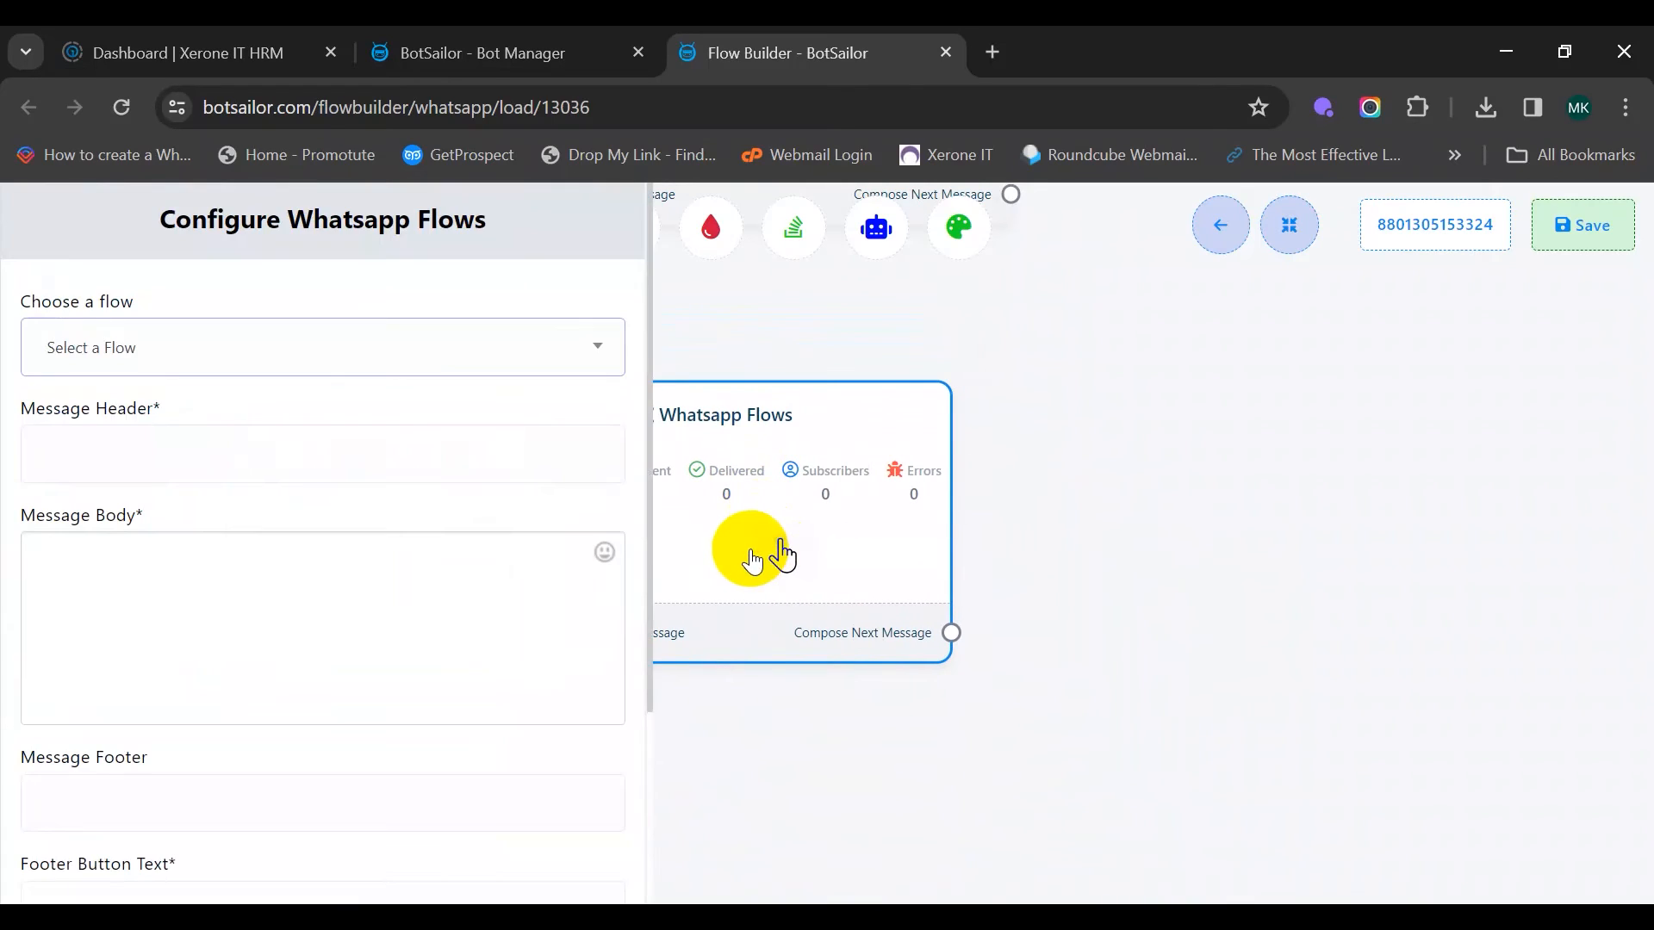
pyautogui.click(495, 353)
pyautogui.click(366, 584)
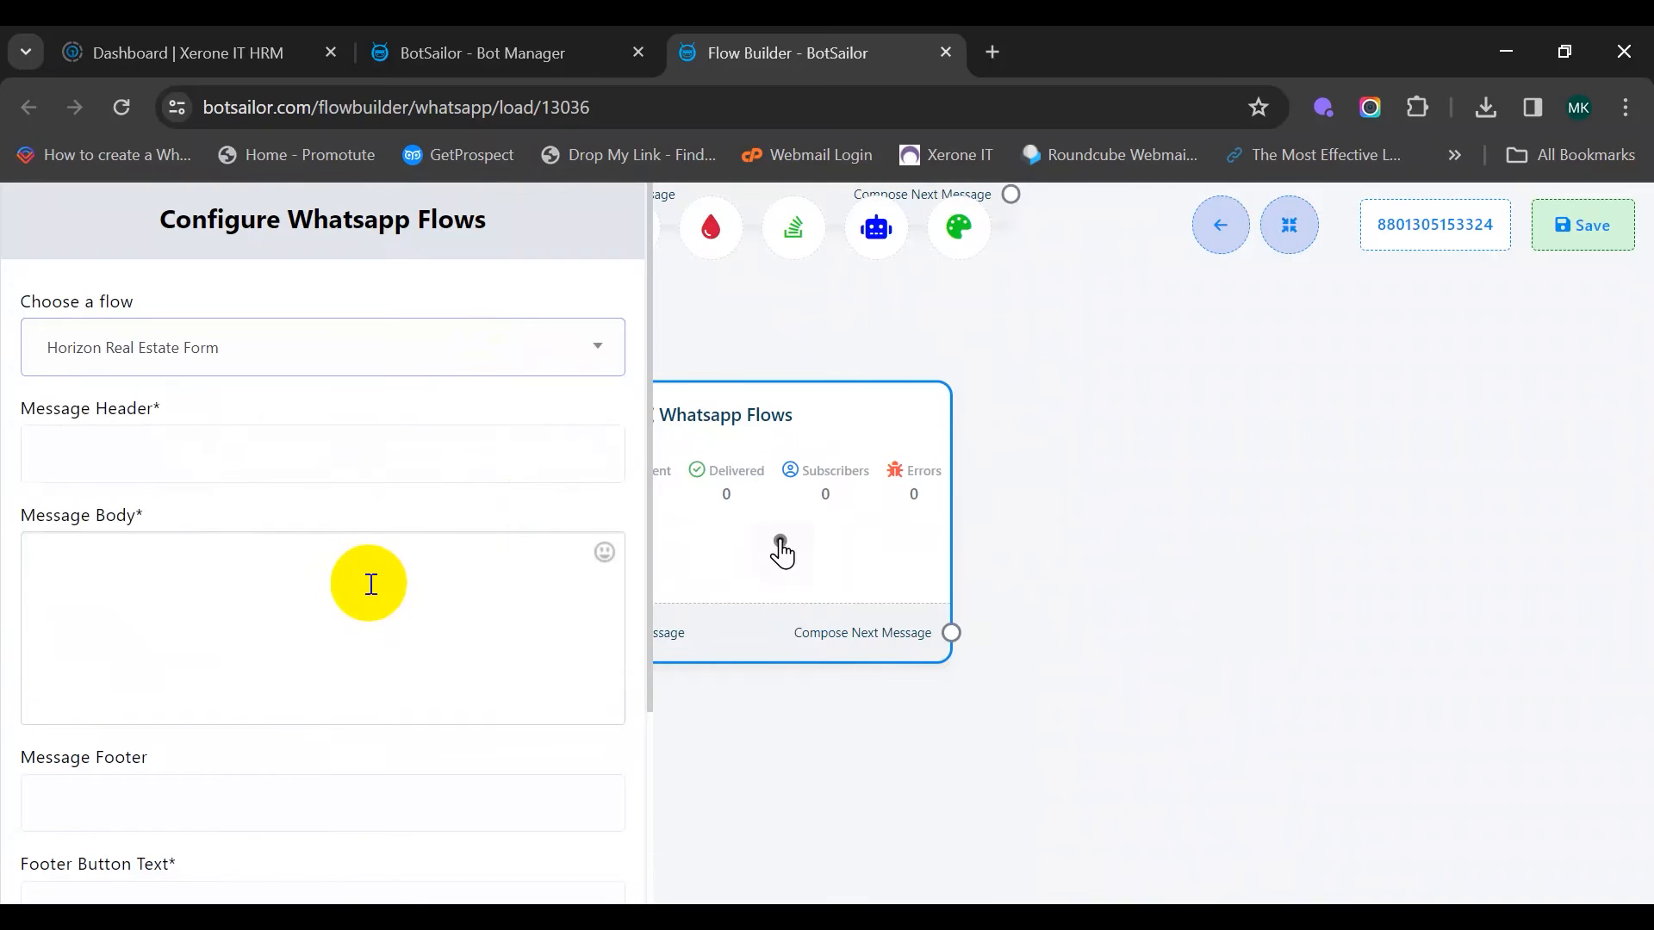
# Set header Horizon Real Estate, body 'Help us know of your needs by filling out this form', button Click Here; save
pyautogui.click(129, 458)
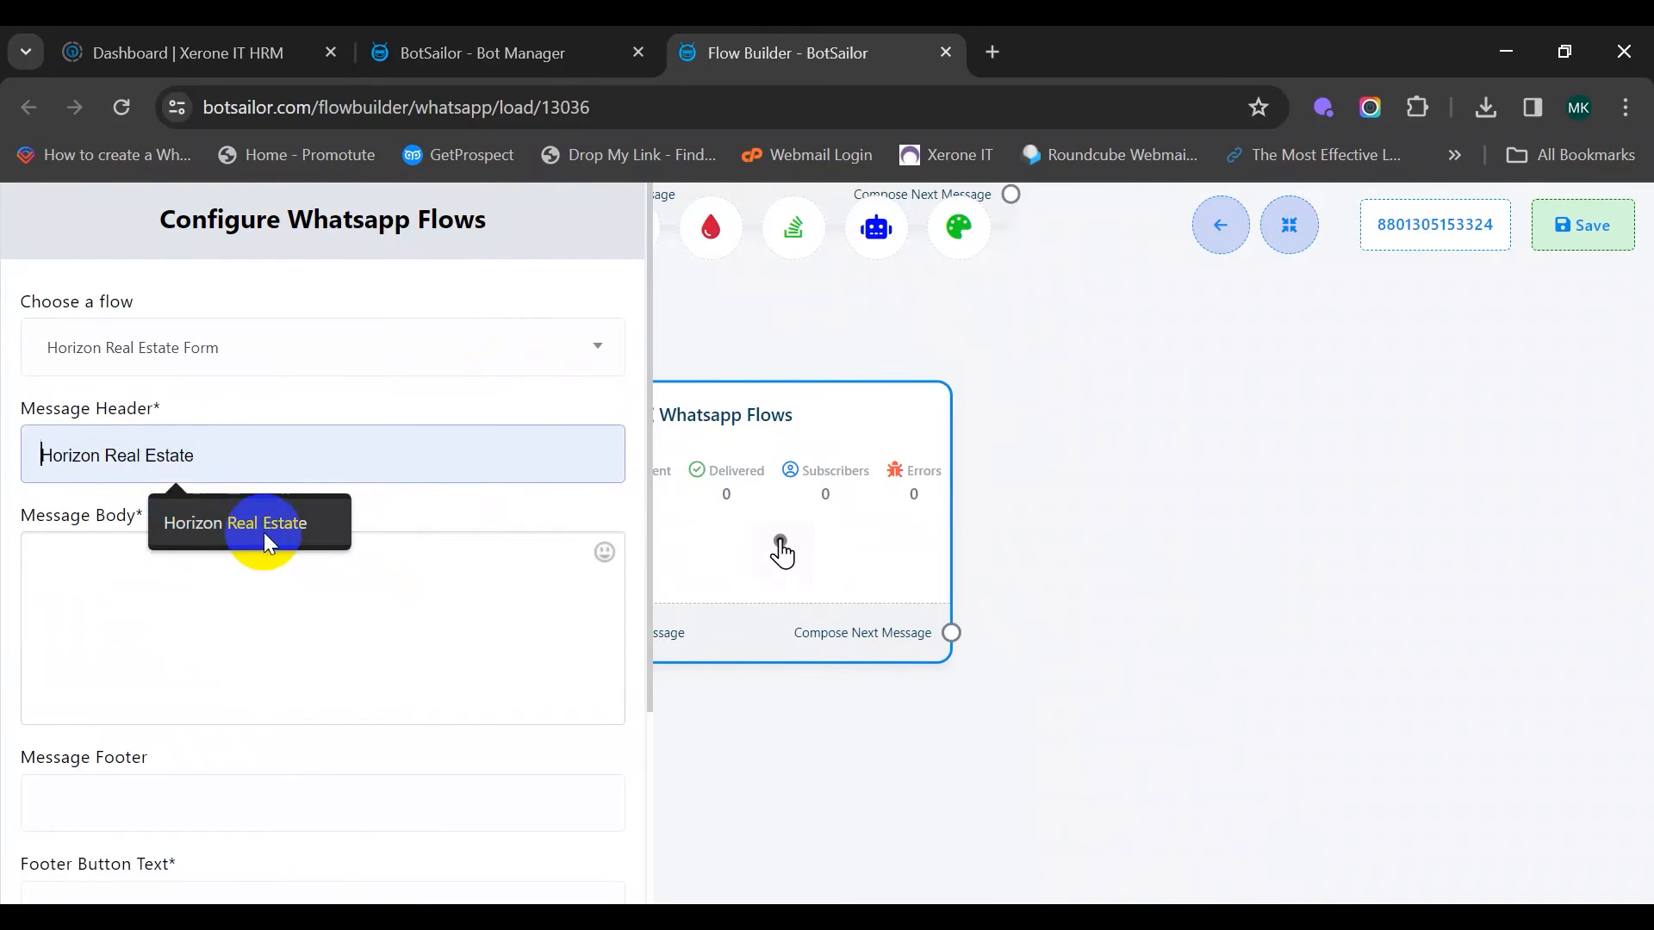
pyautogui.click(257, 522)
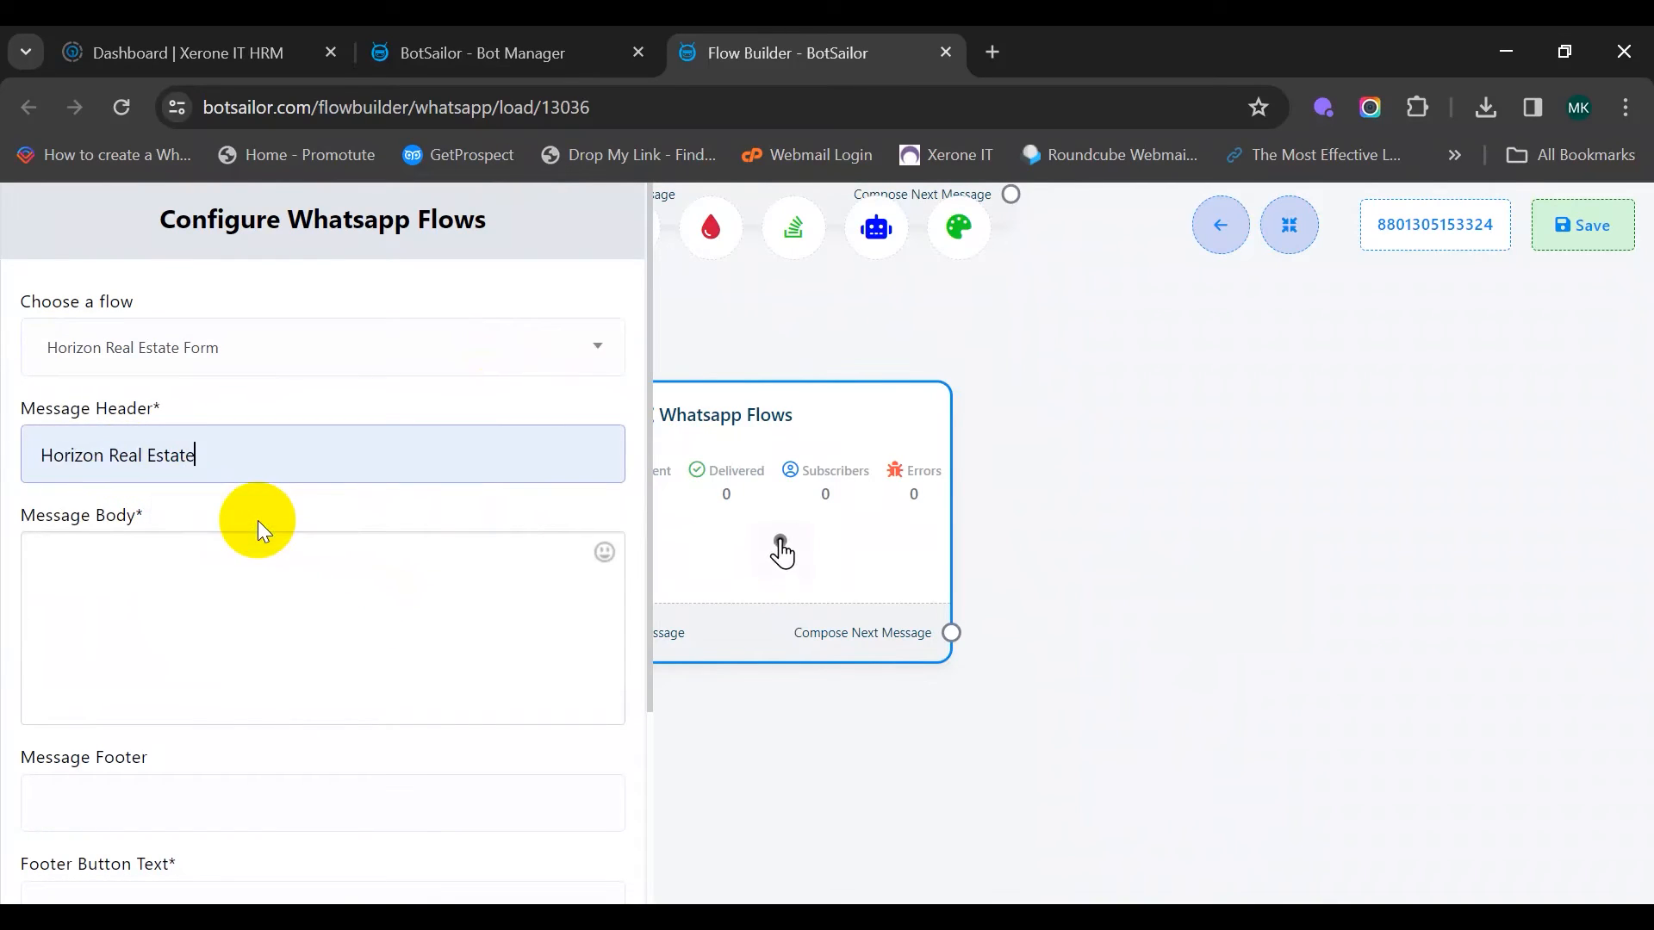
pyautogui.click(179, 586)
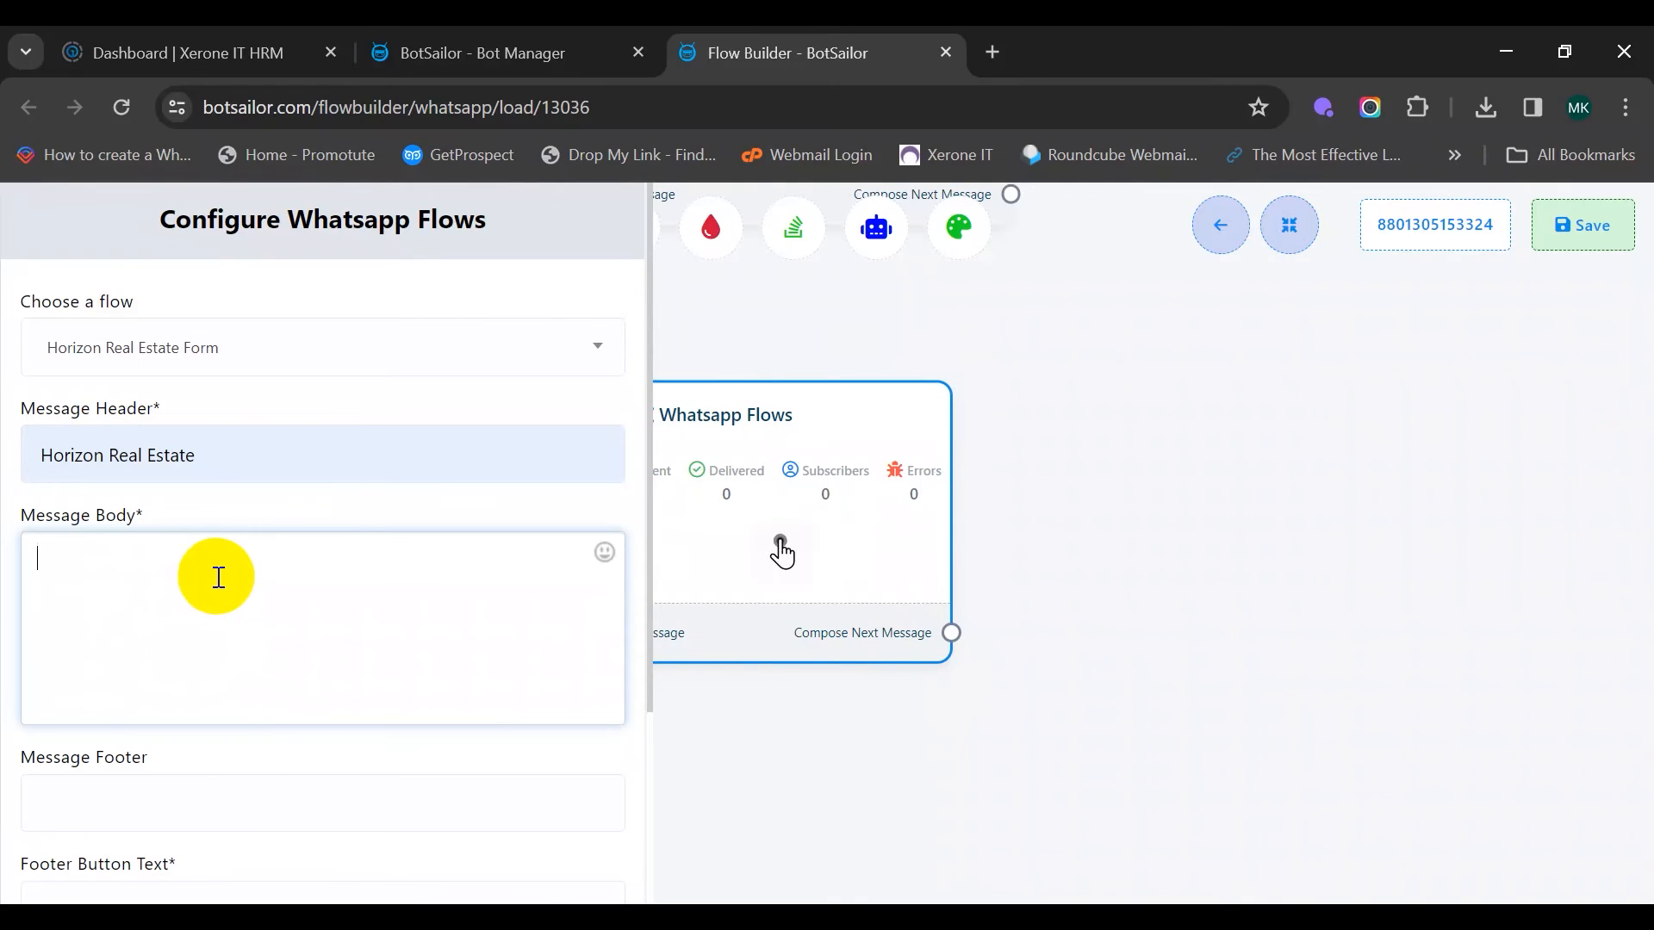
pyautogui.write('Help us')
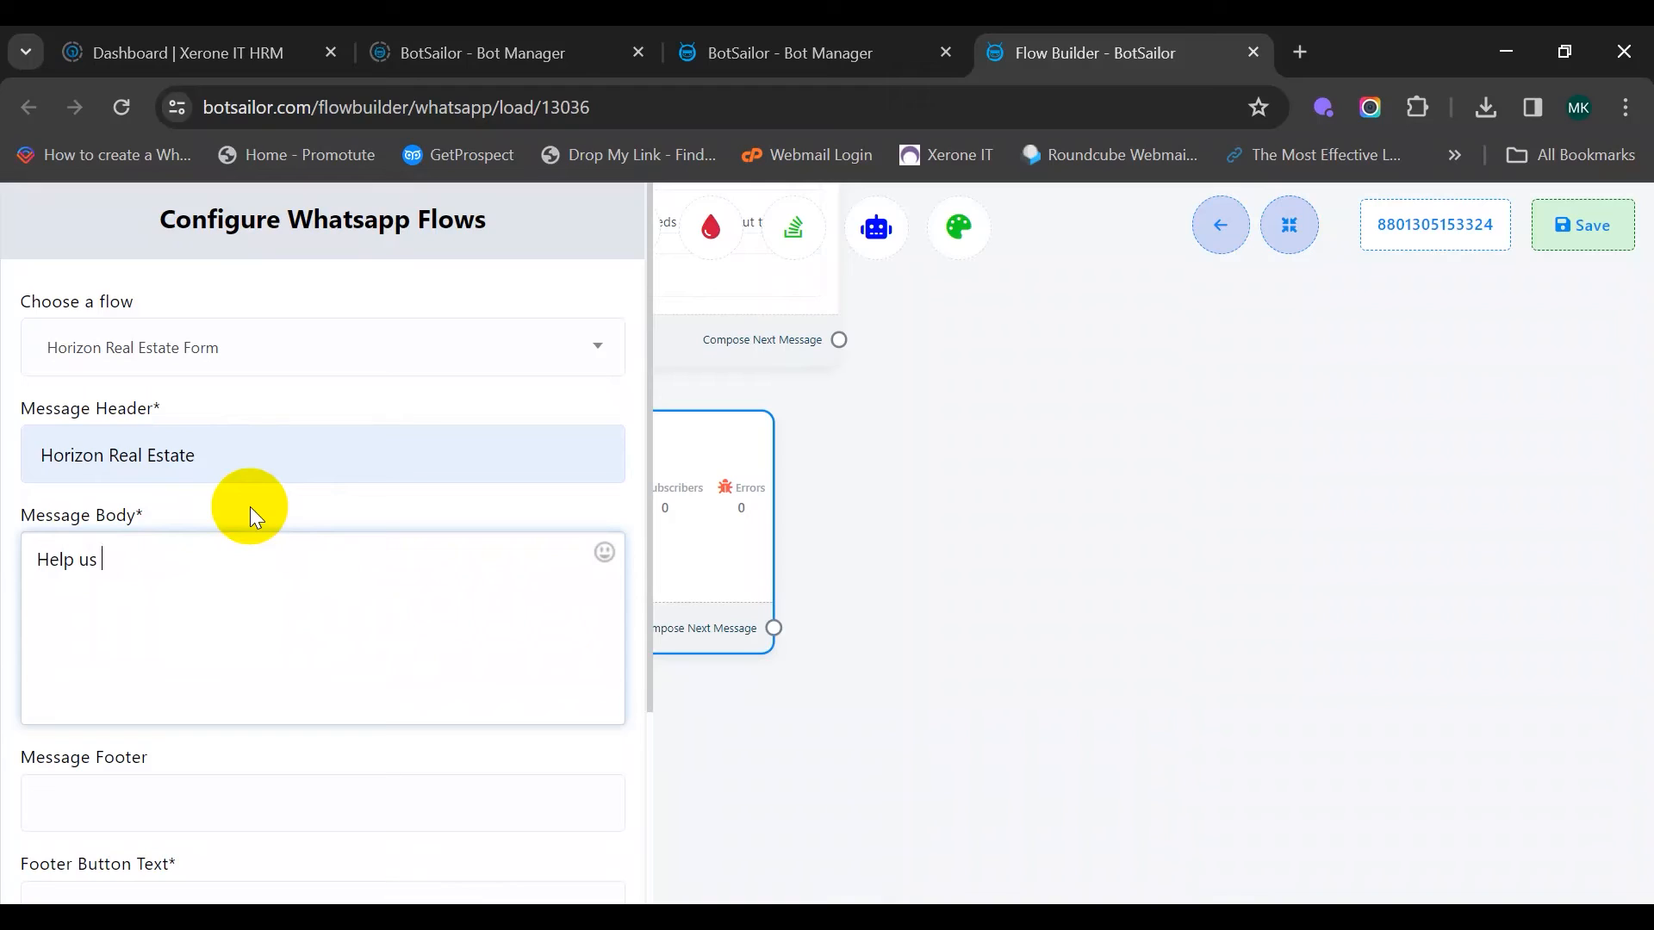
pyautogui.write('know of your needs by')
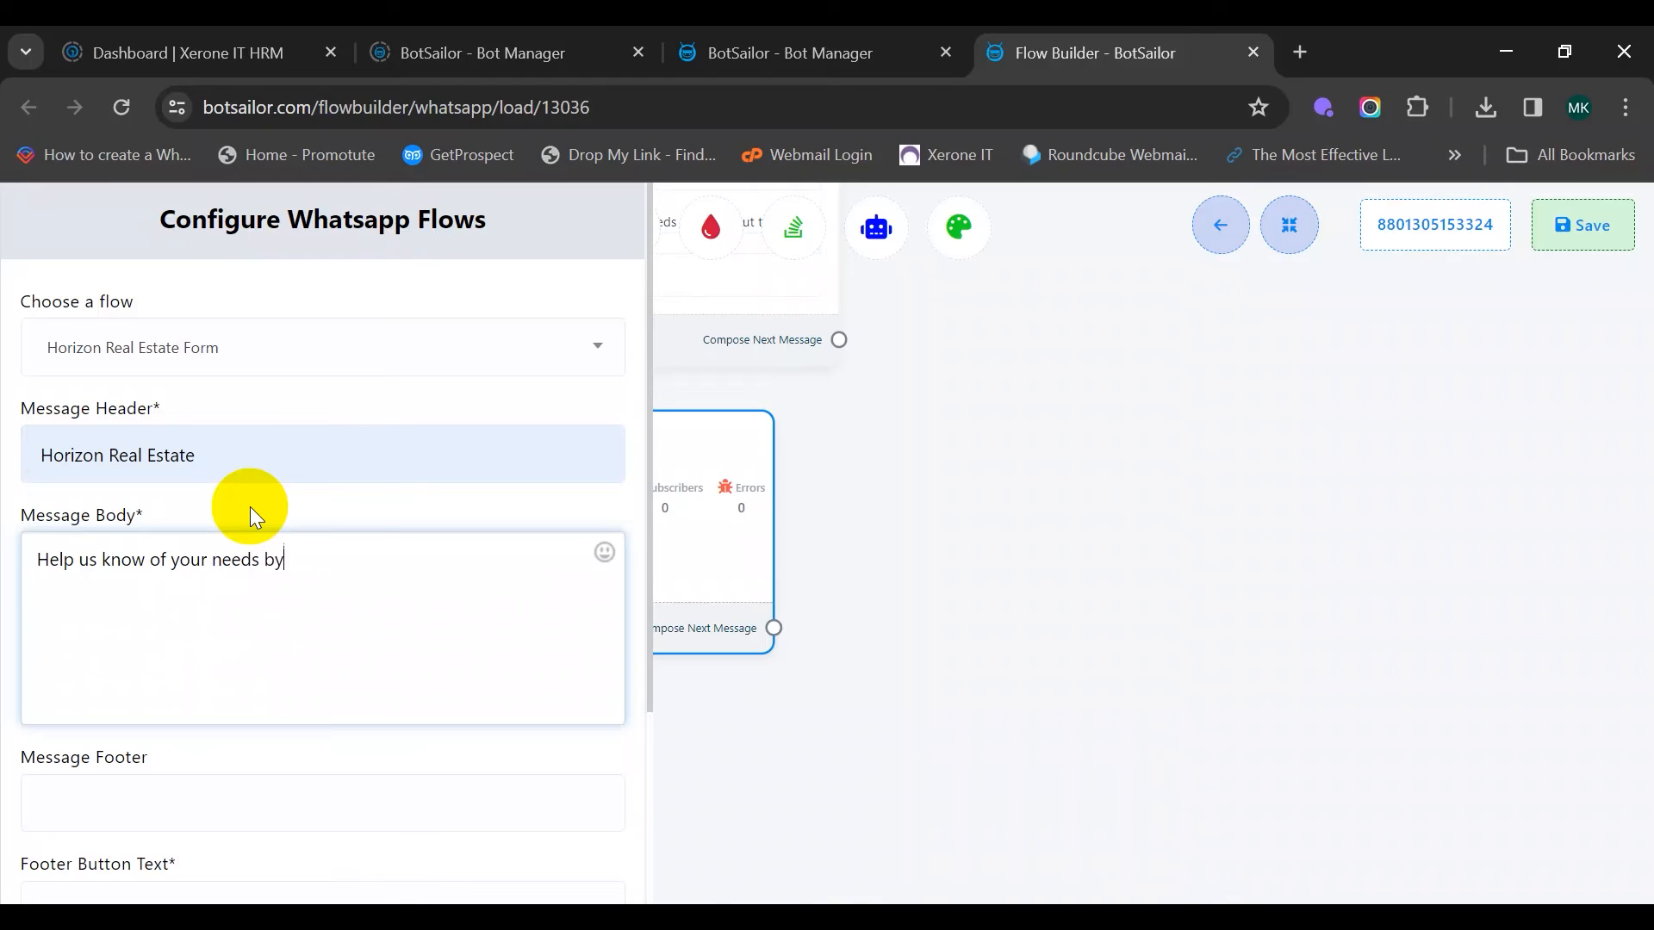
pyautogui.write(' filling out this form')
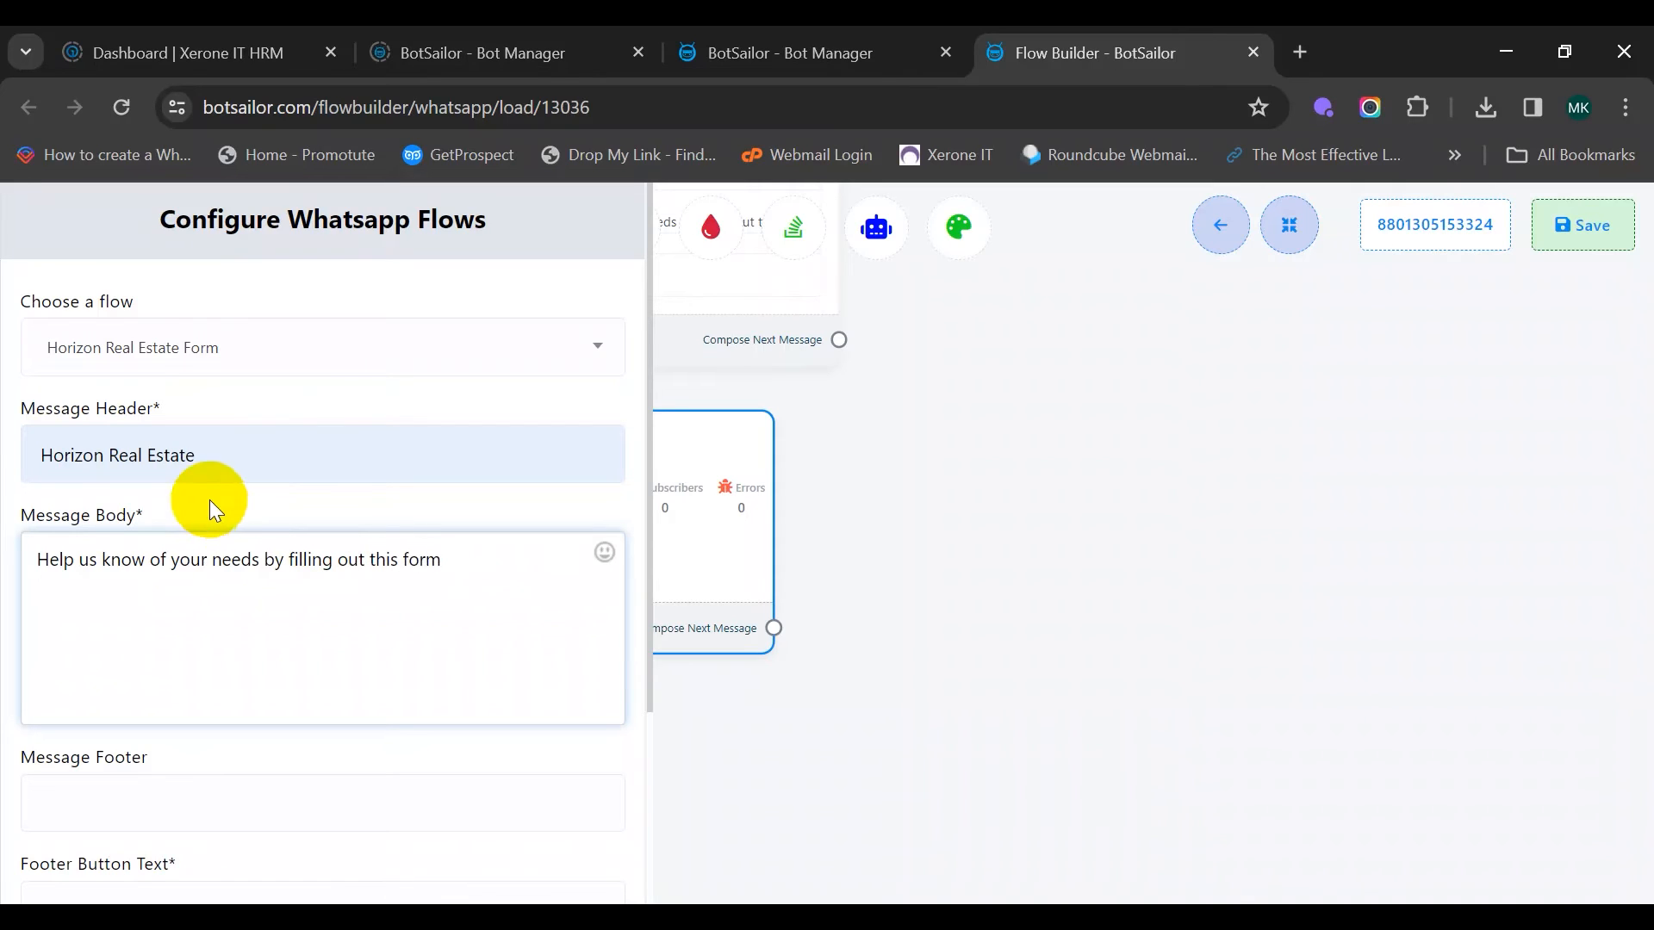
pyautogui.scroll(-3, 209, 500)
pyautogui.click(183, 656)
pyautogui.click(235, 727)
pyautogui.click(76, 864)
pyautogui.moveTo(960, 576); pyautogui.dragTo(966, 570)
pyautogui.moveTo(446, 748); pyautogui.dragTo(679, 617)
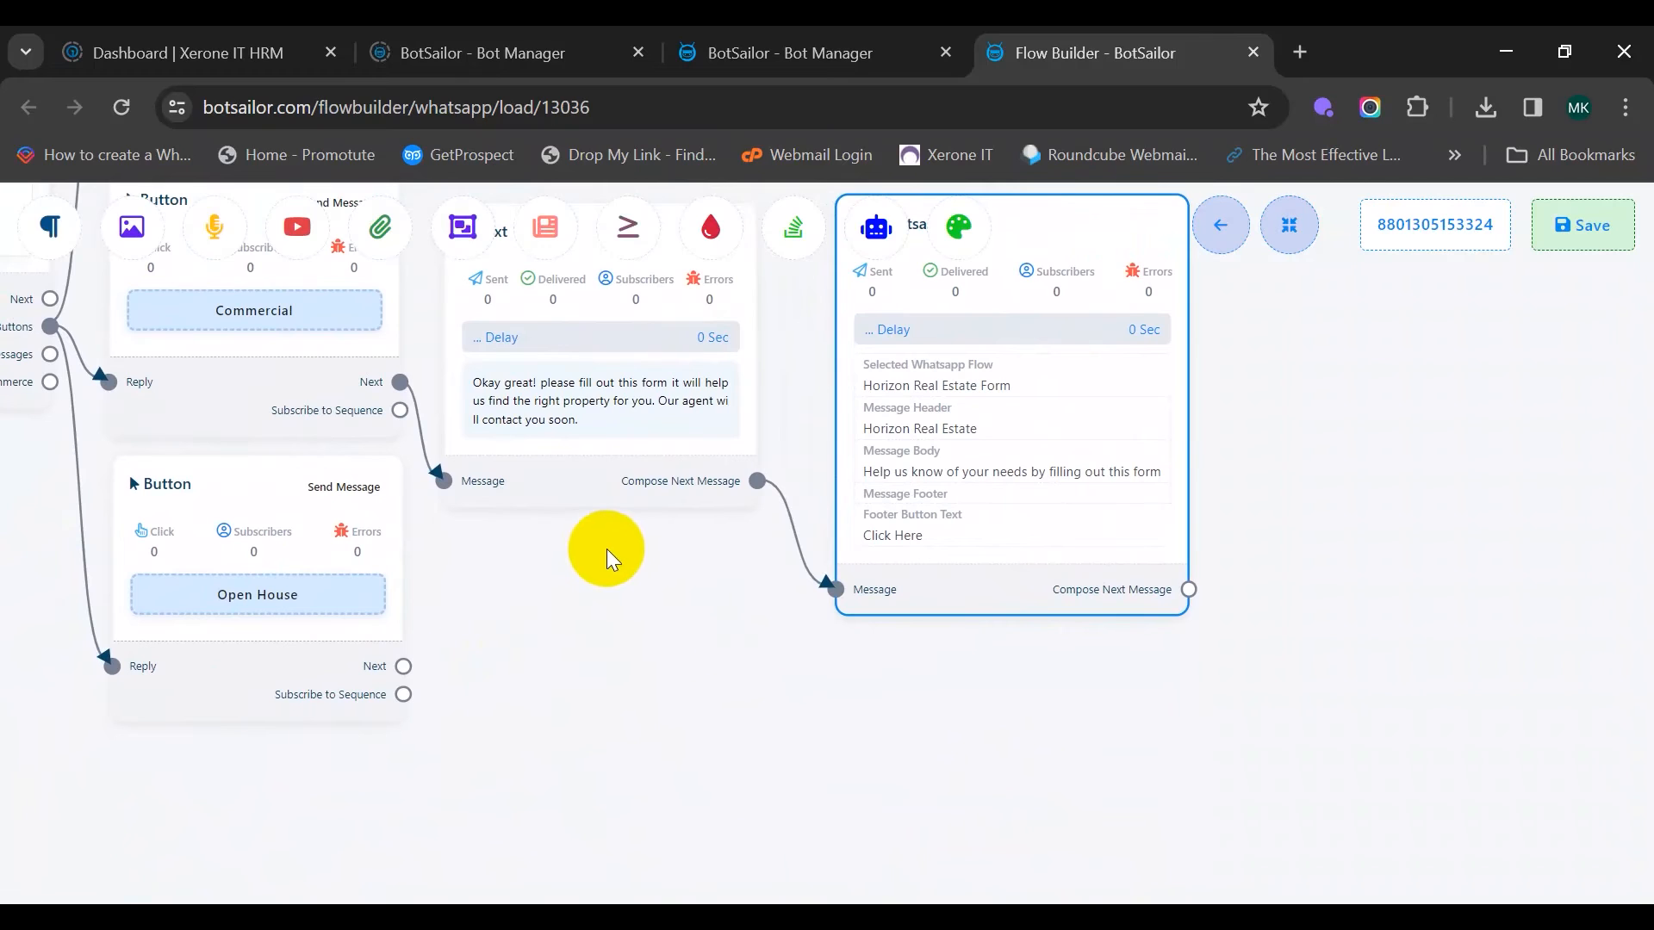
# Add a Text reply after the Open House button with the pasted form message and save it
pyautogui.moveTo(339, 491); pyautogui.dragTo(284, 519)
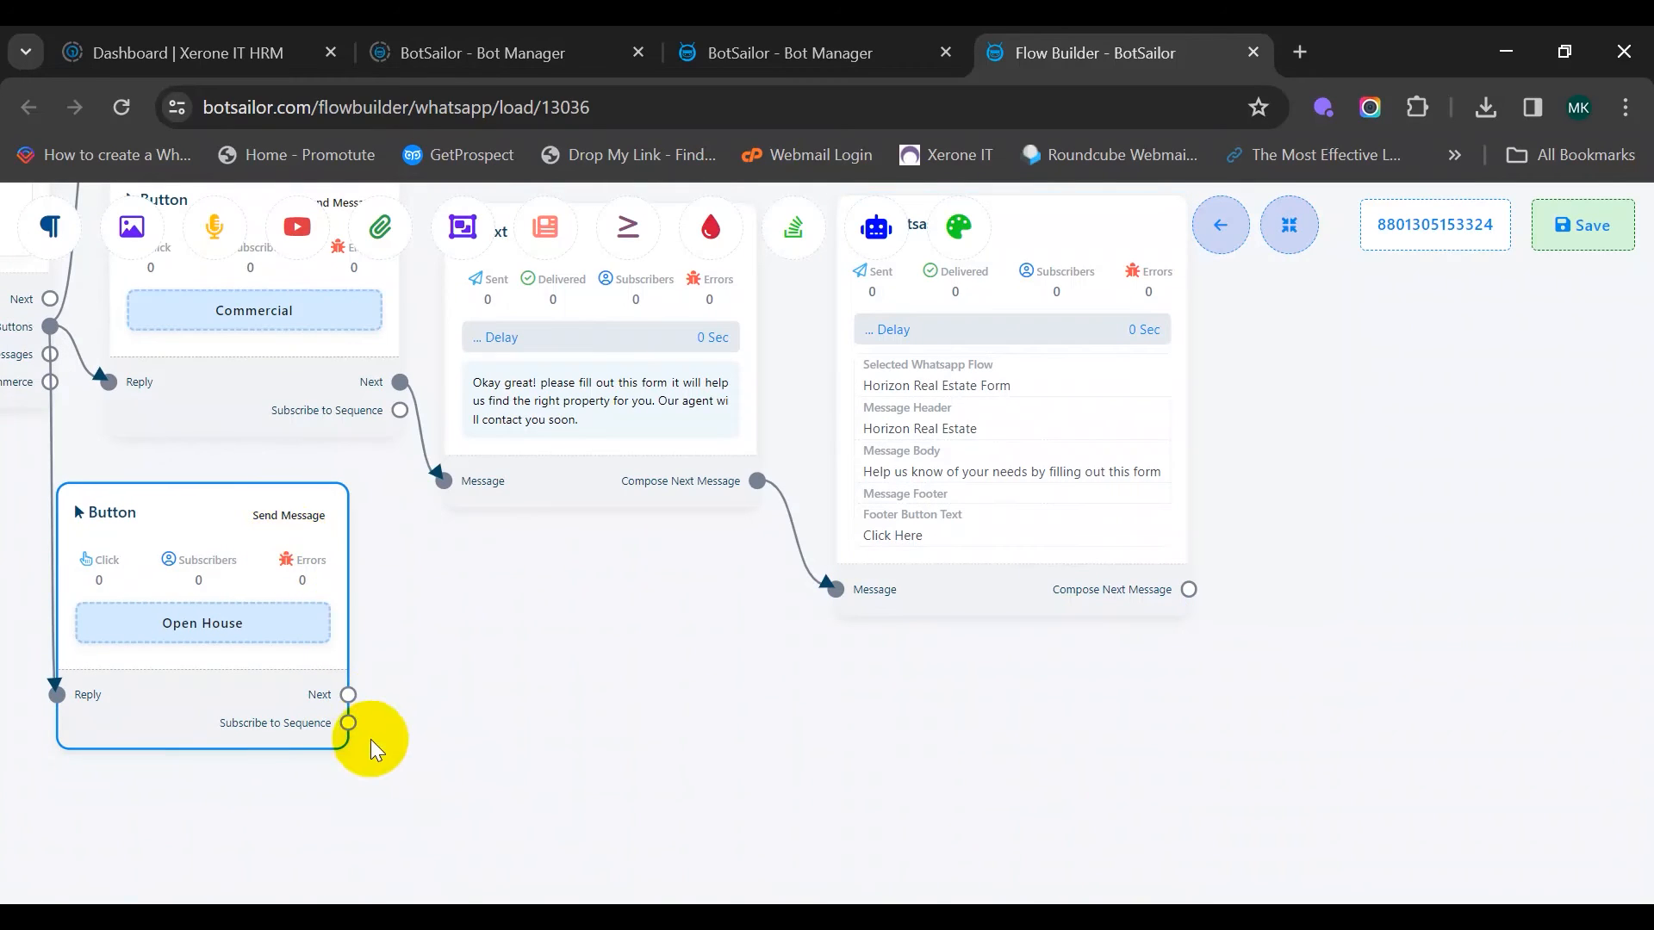
pyautogui.moveTo(960, 592); pyautogui.dragTo(1021, 495)
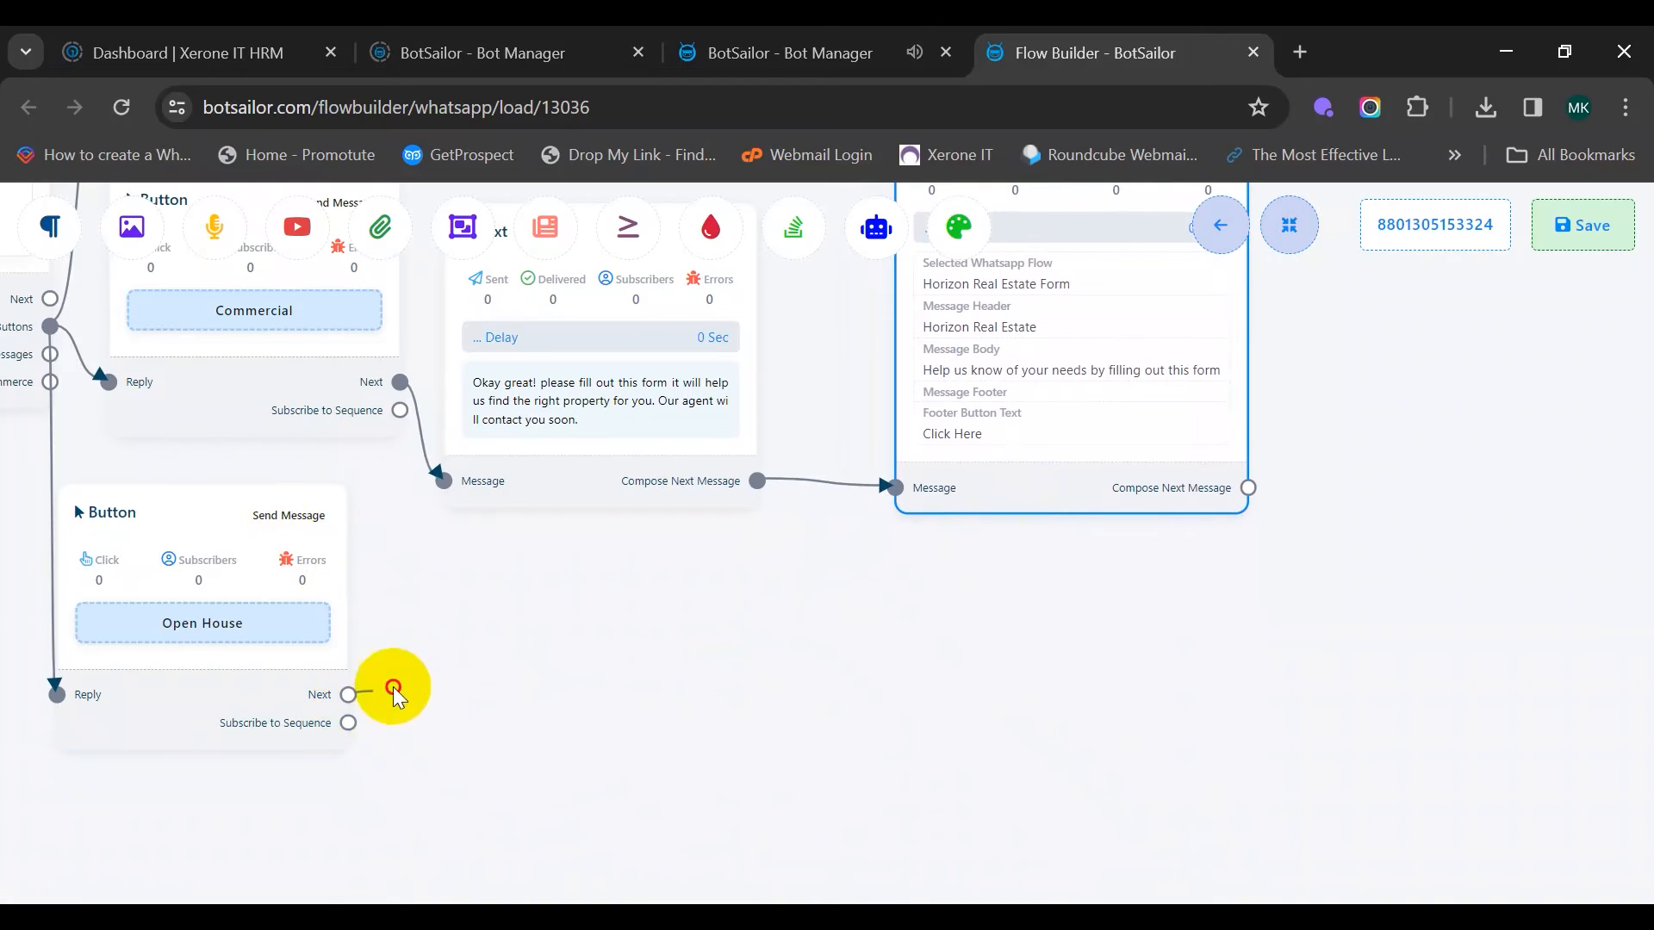
pyautogui.moveTo(348, 694); pyautogui.dragTo(502, 555)
pyautogui.click(538, 562)
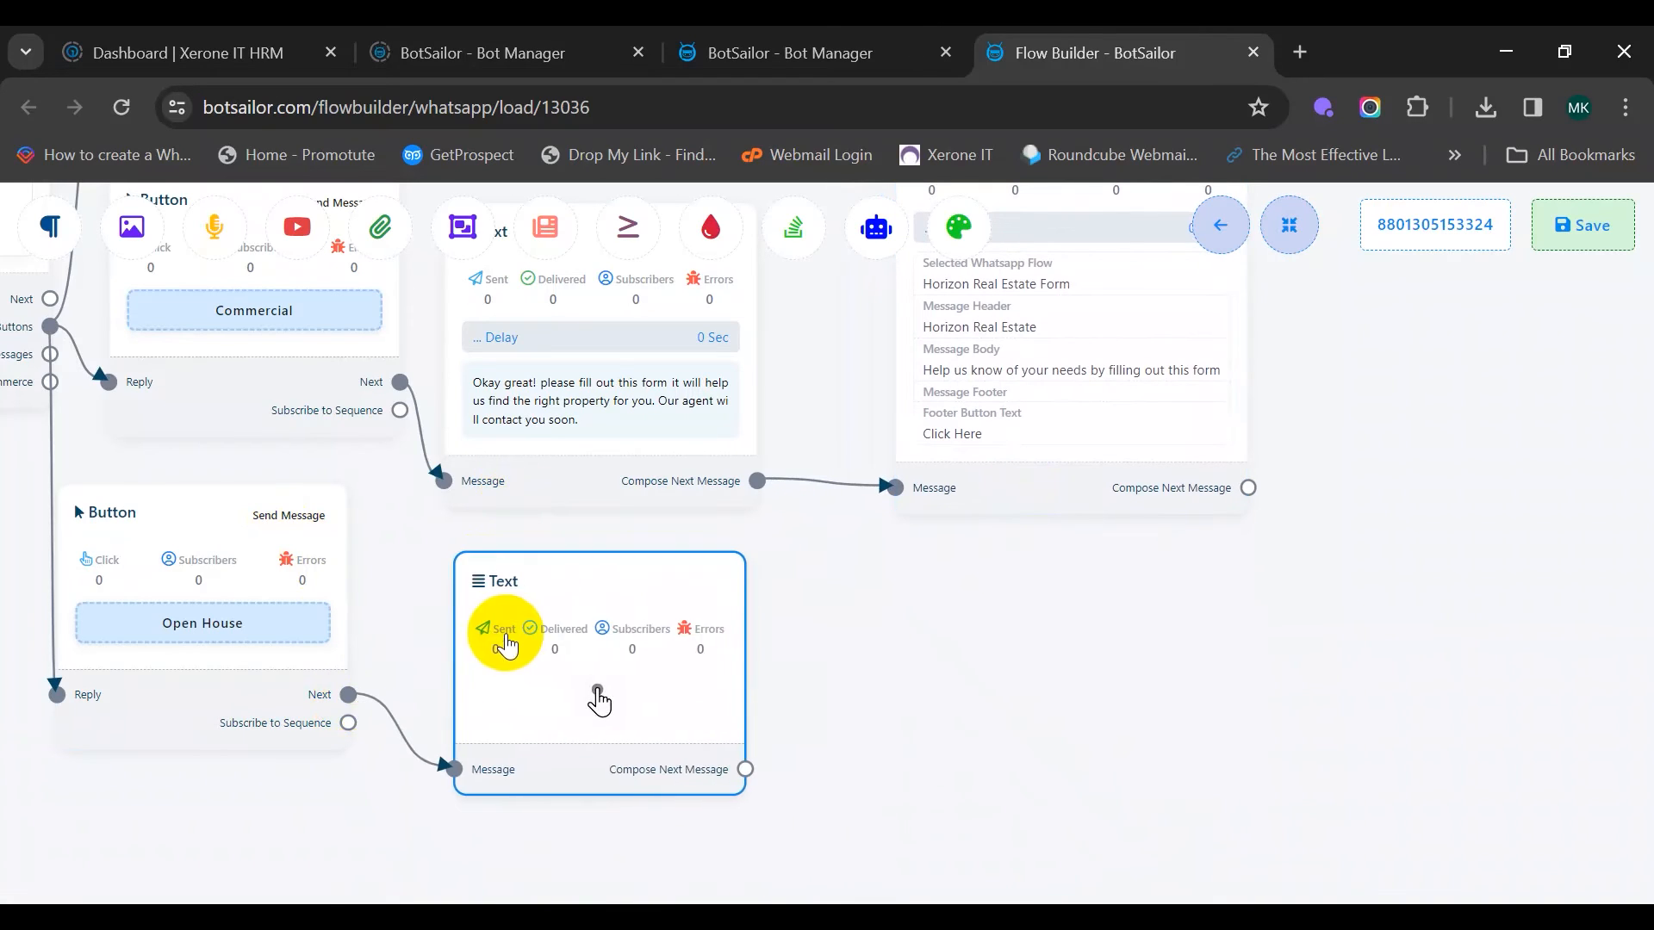
pyautogui.doubleClick(606, 694)
pyautogui.write('Okay great! please fill out this form it will help us find the right property for you. Our agent will contact you soon.')
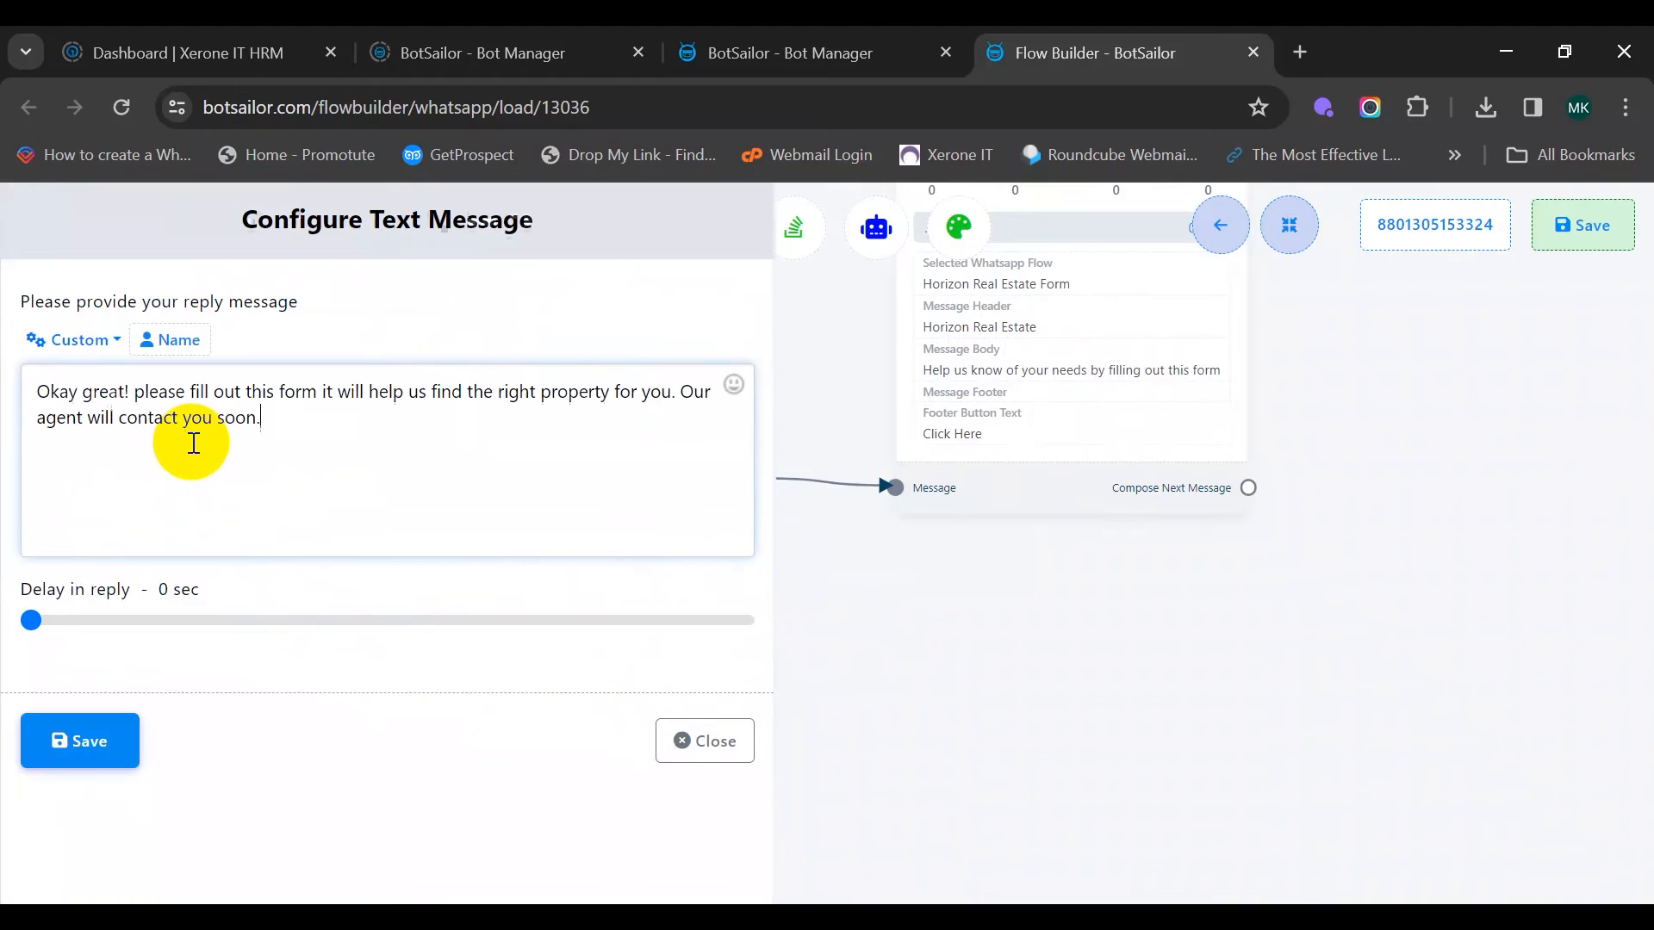
pyautogui.click(88, 738)
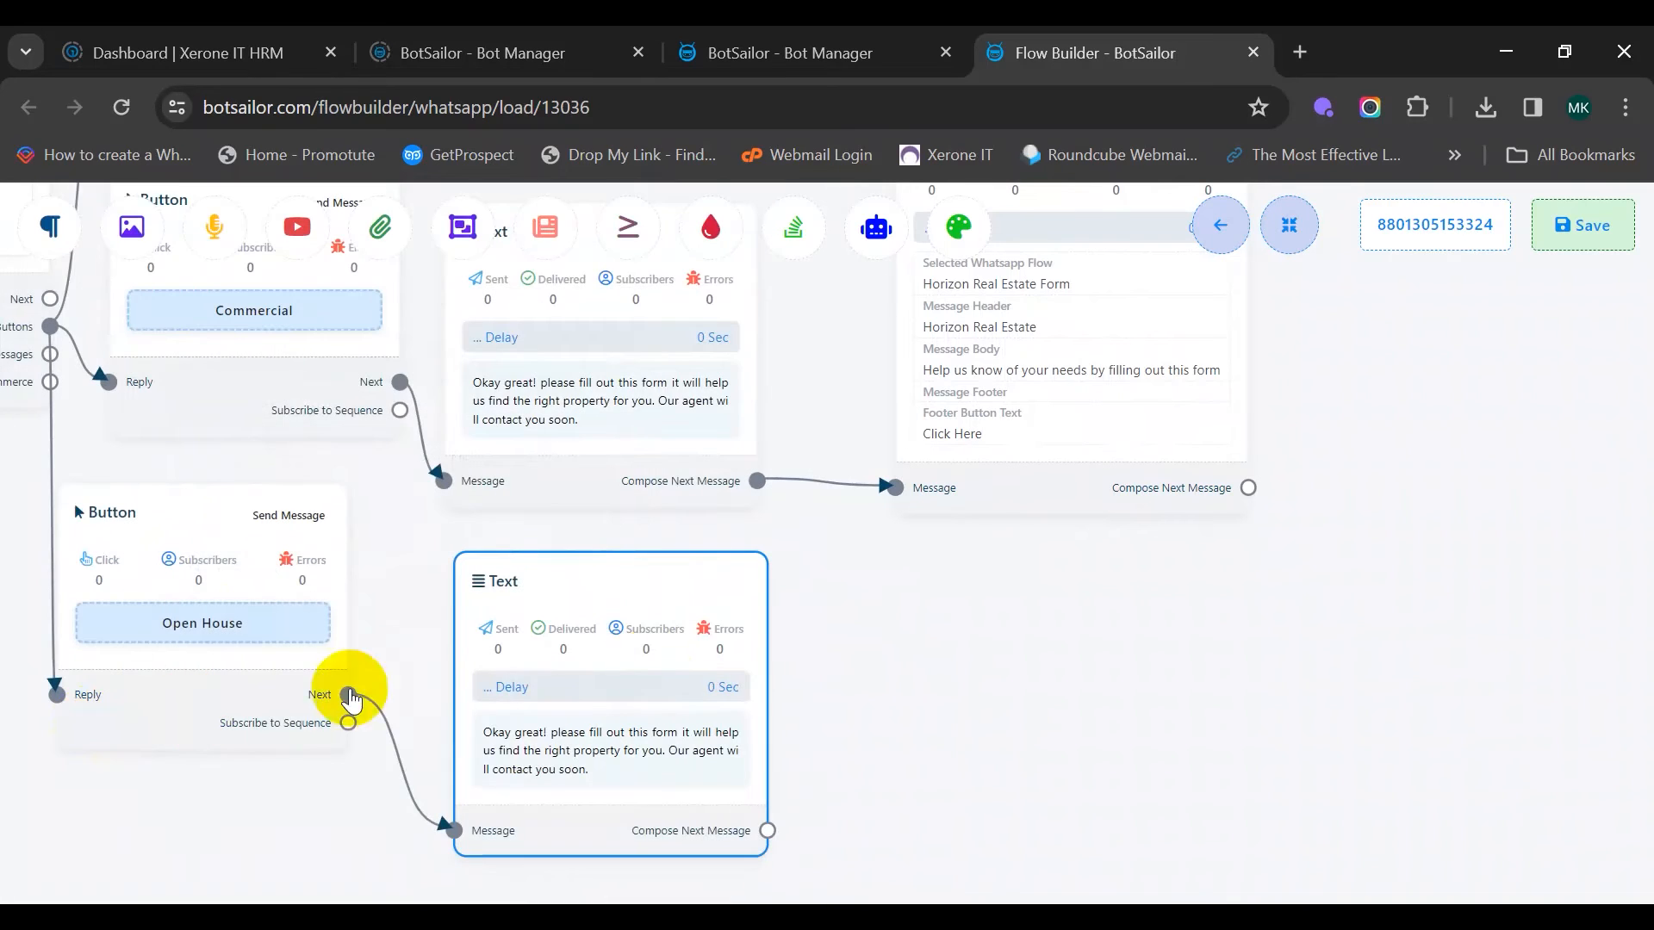
# Add a WhatsApp Flows step after the Open House reply using Horizon Real Estate Form
pyautogui.moveTo(767, 830); pyautogui.dragTo(953, 630)
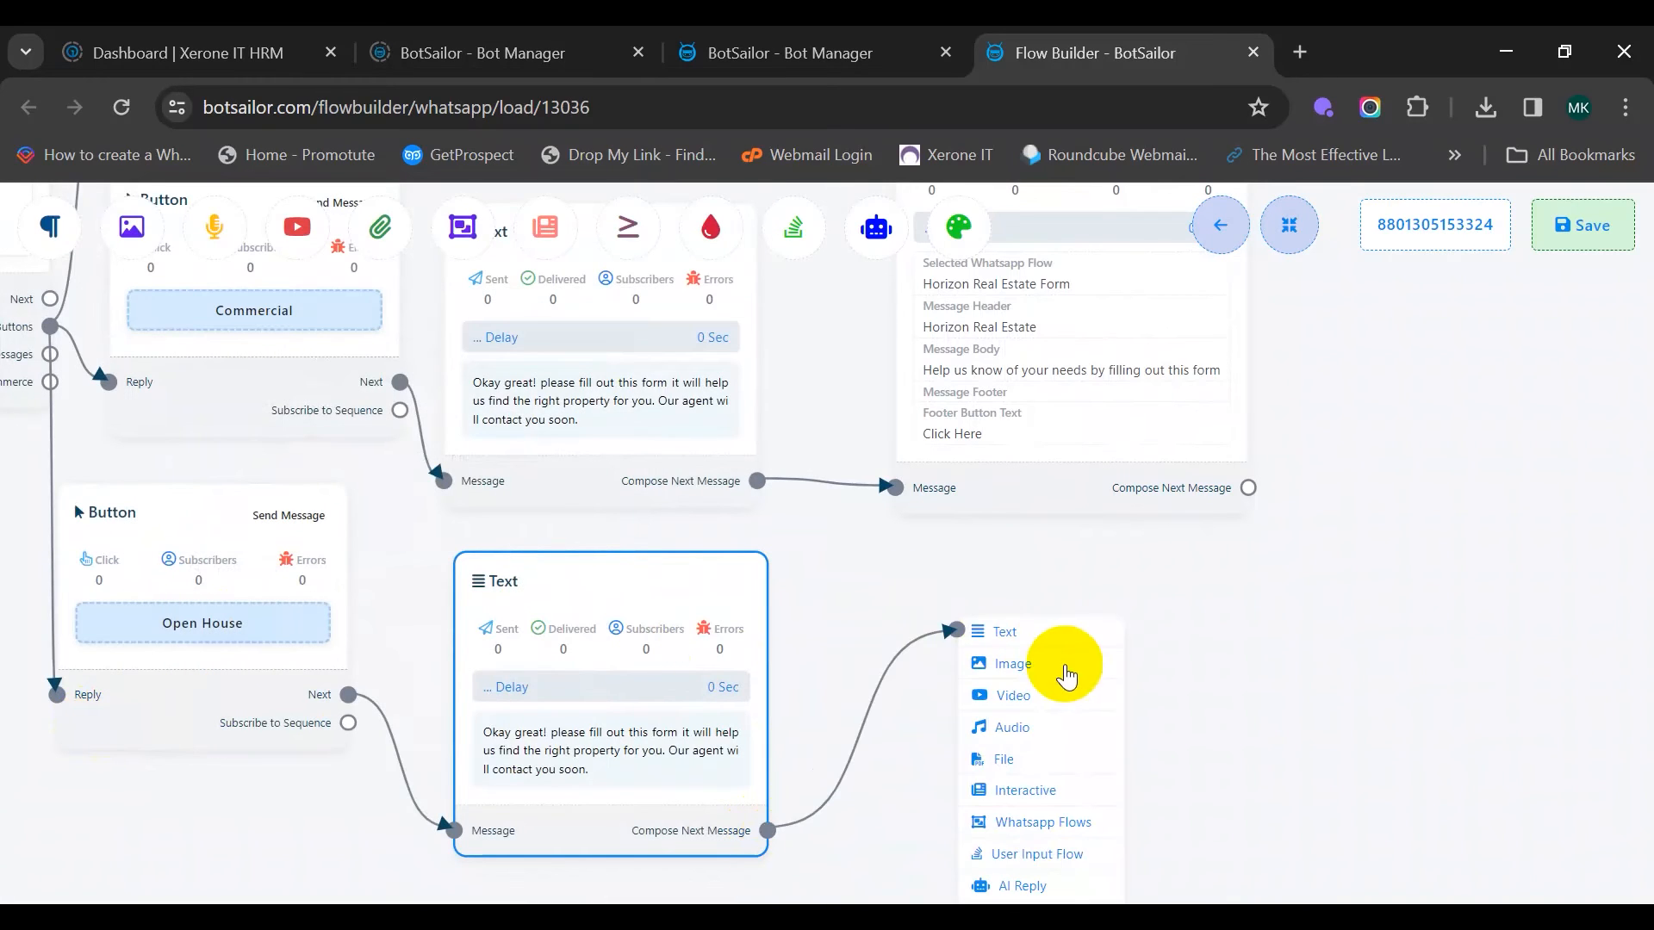
pyautogui.click(1105, 829)
pyautogui.moveTo(1159, 848); pyautogui.dragTo(946, 604)
pyautogui.moveTo(1394, 662); pyautogui.dragTo(1388, 661)
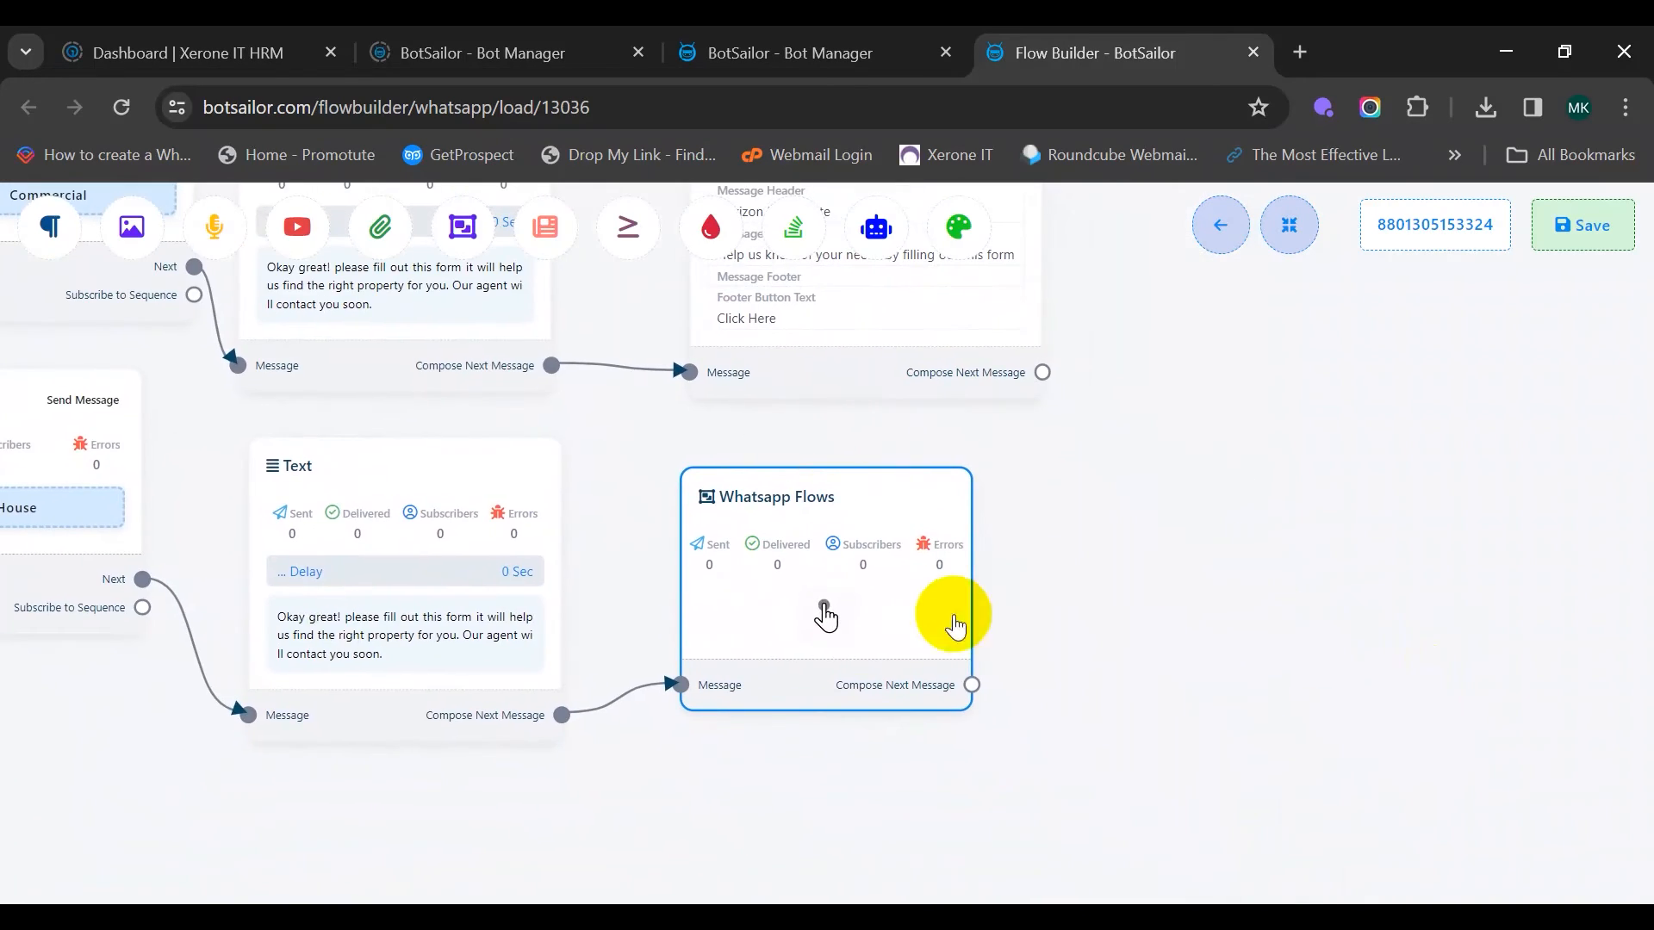
pyautogui.doubleClick(922, 616)
pyautogui.click(113, 348)
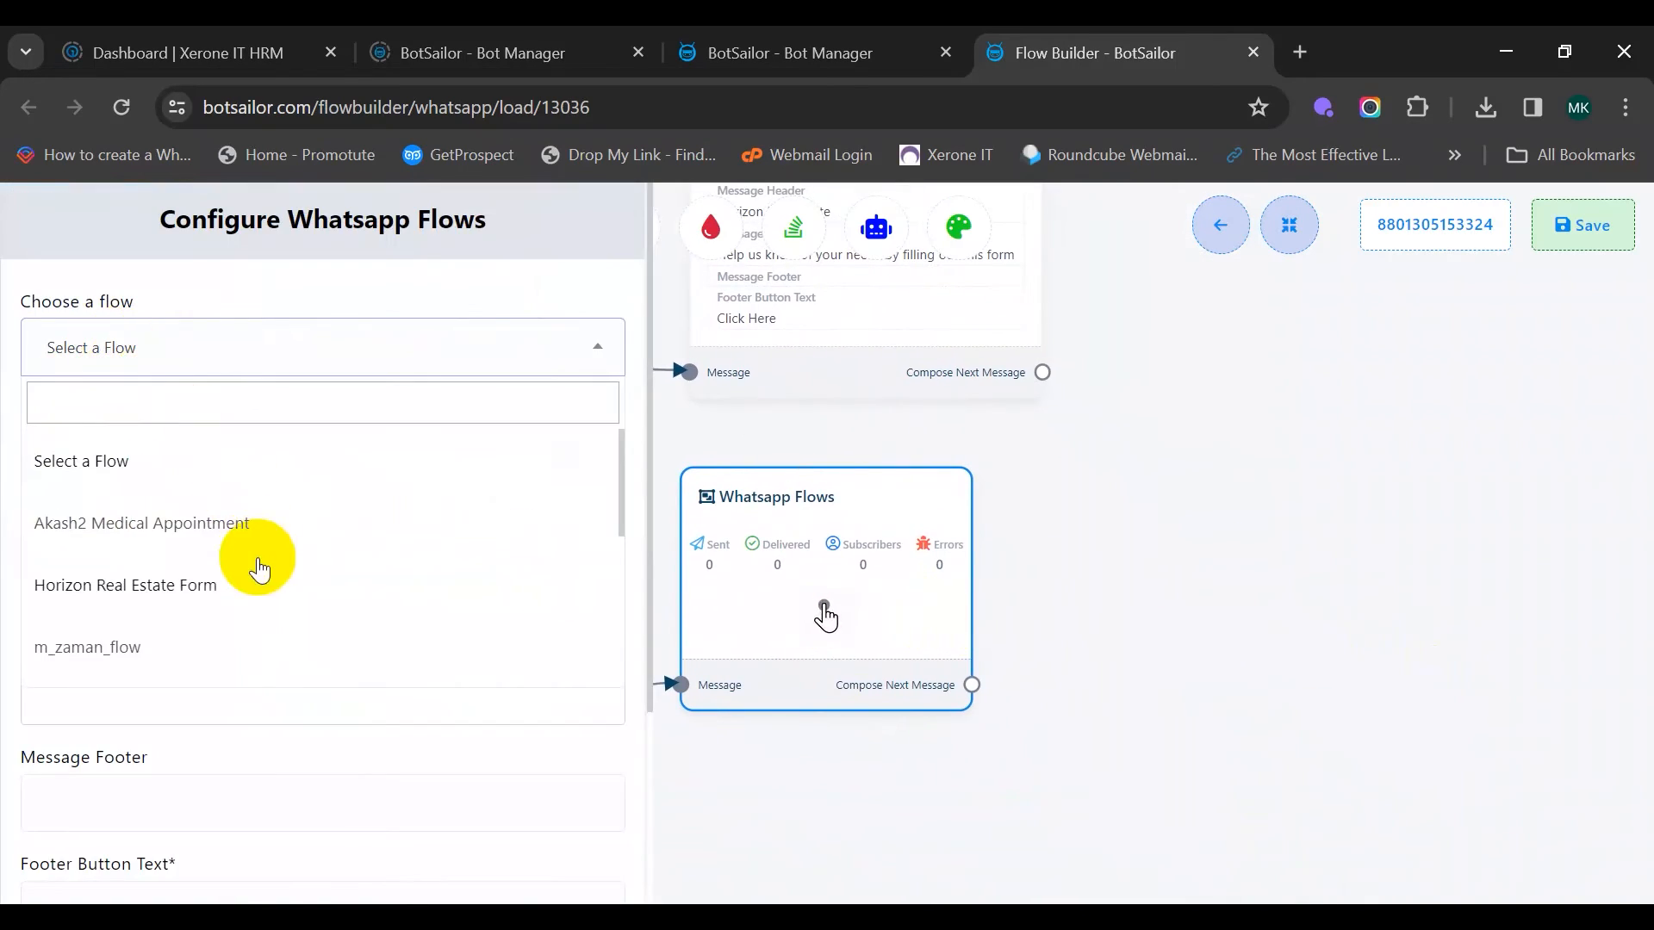
pyautogui.click(184, 585)
# Set header Horizon Real Estate, body 'Help us know of your needs by filling out this form', button Click Here; save
pyautogui.click(129, 462)
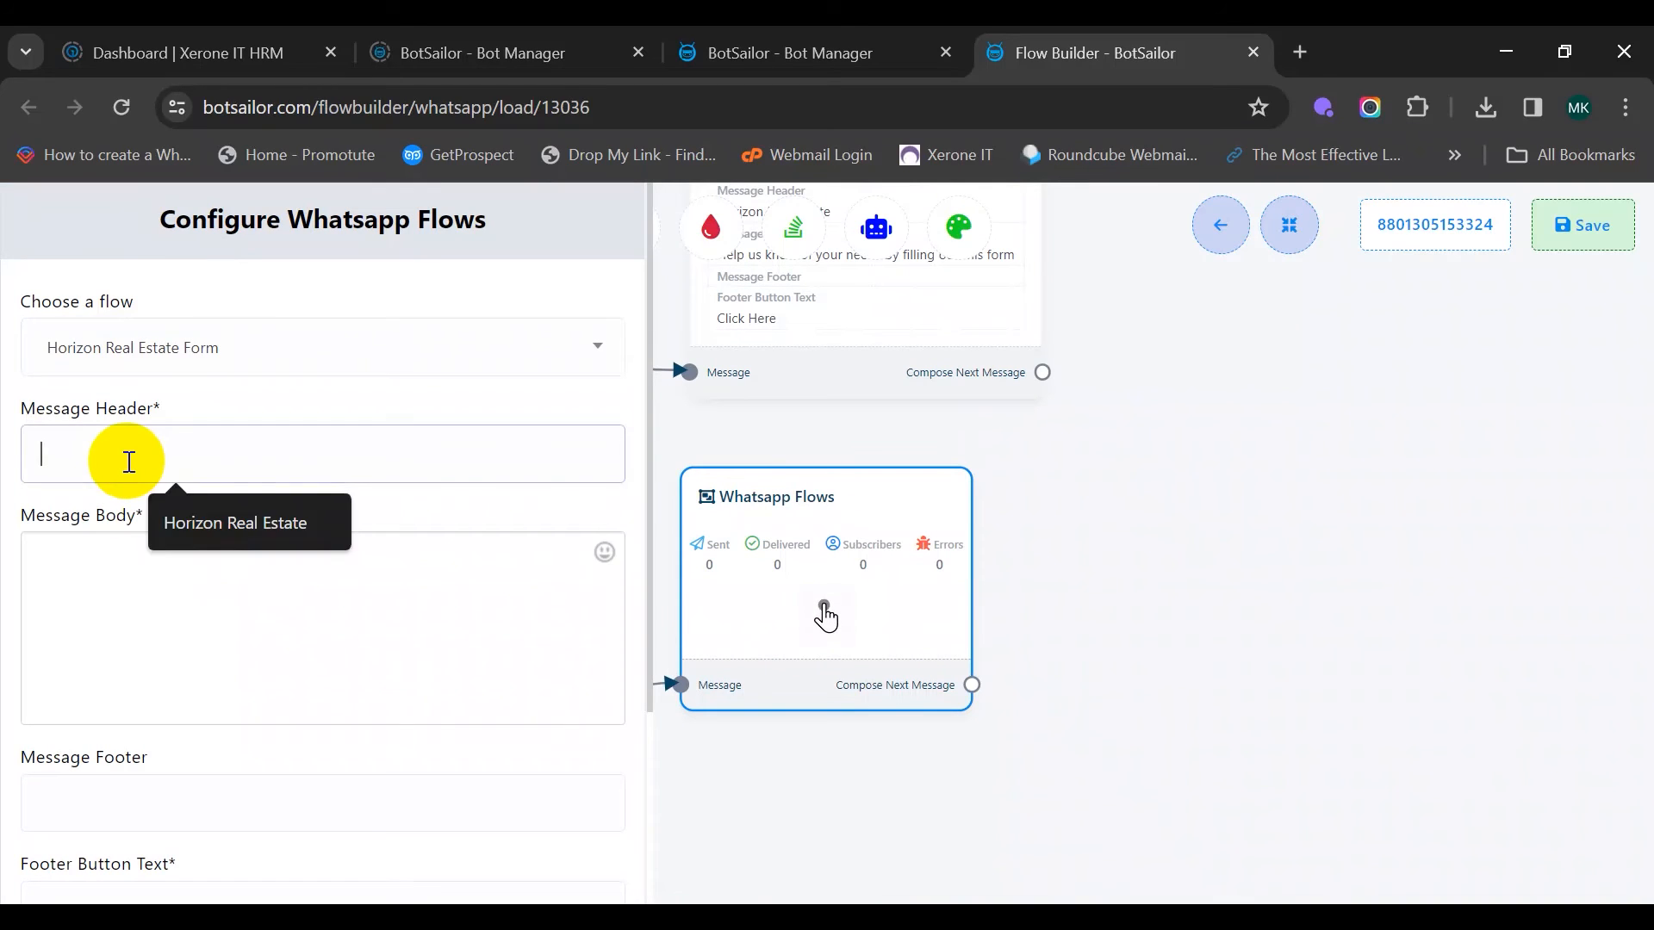
pyautogui.click(206, 527)
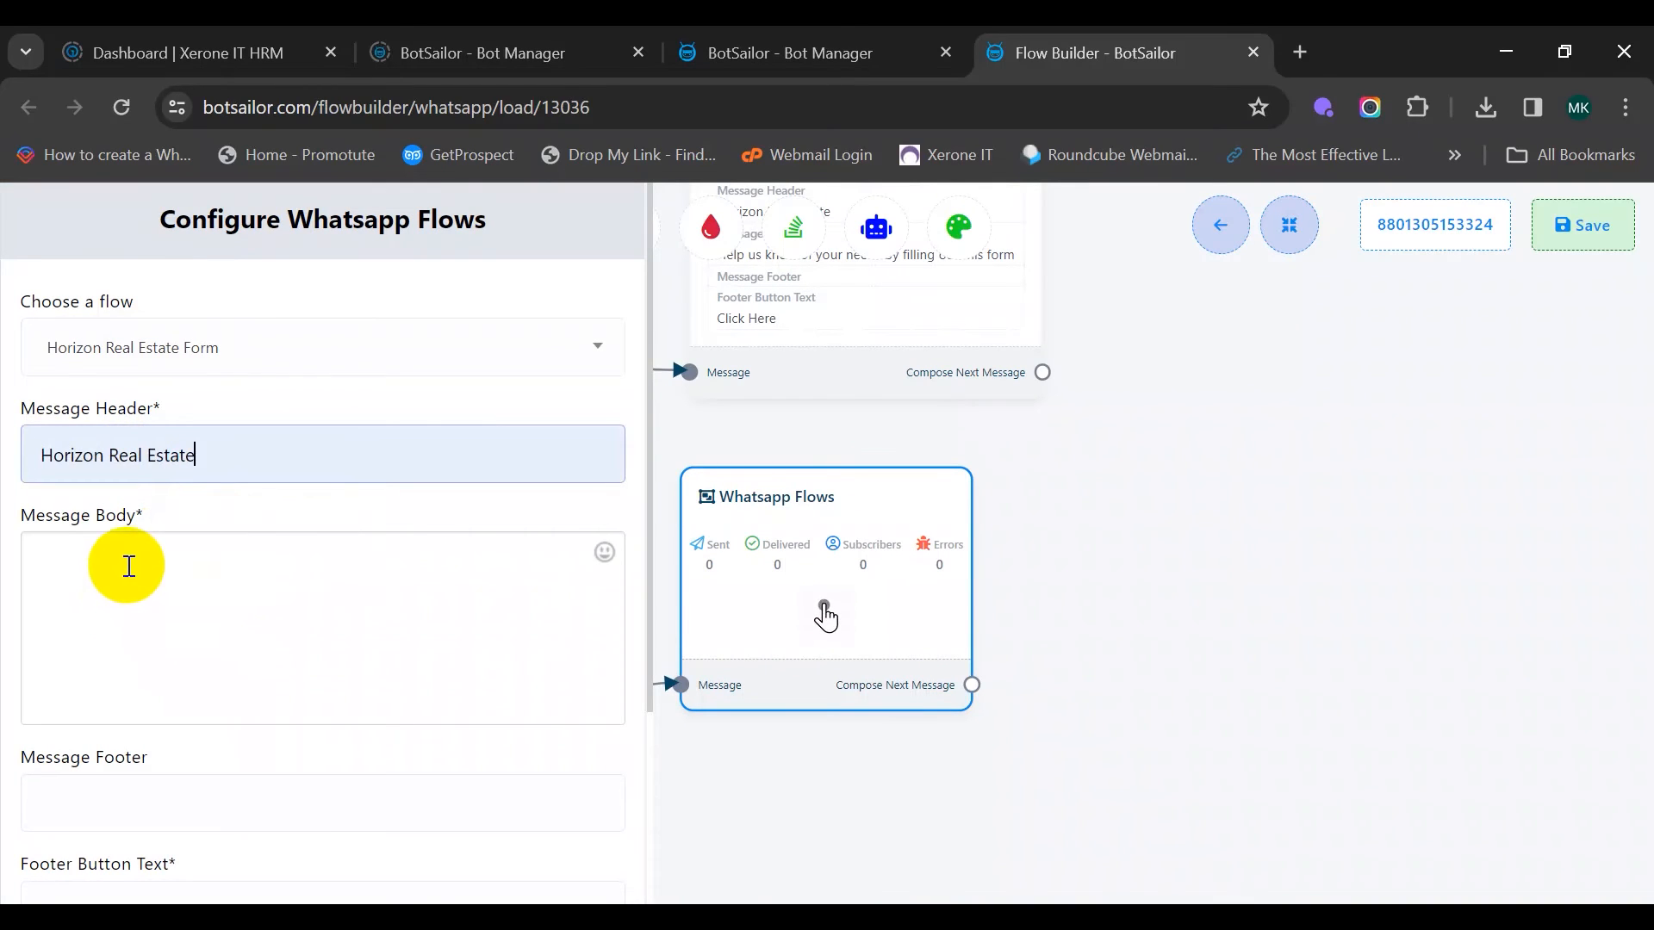
pyautogui.click(174, 548)
pyautogui.write('Help us know of your needs')
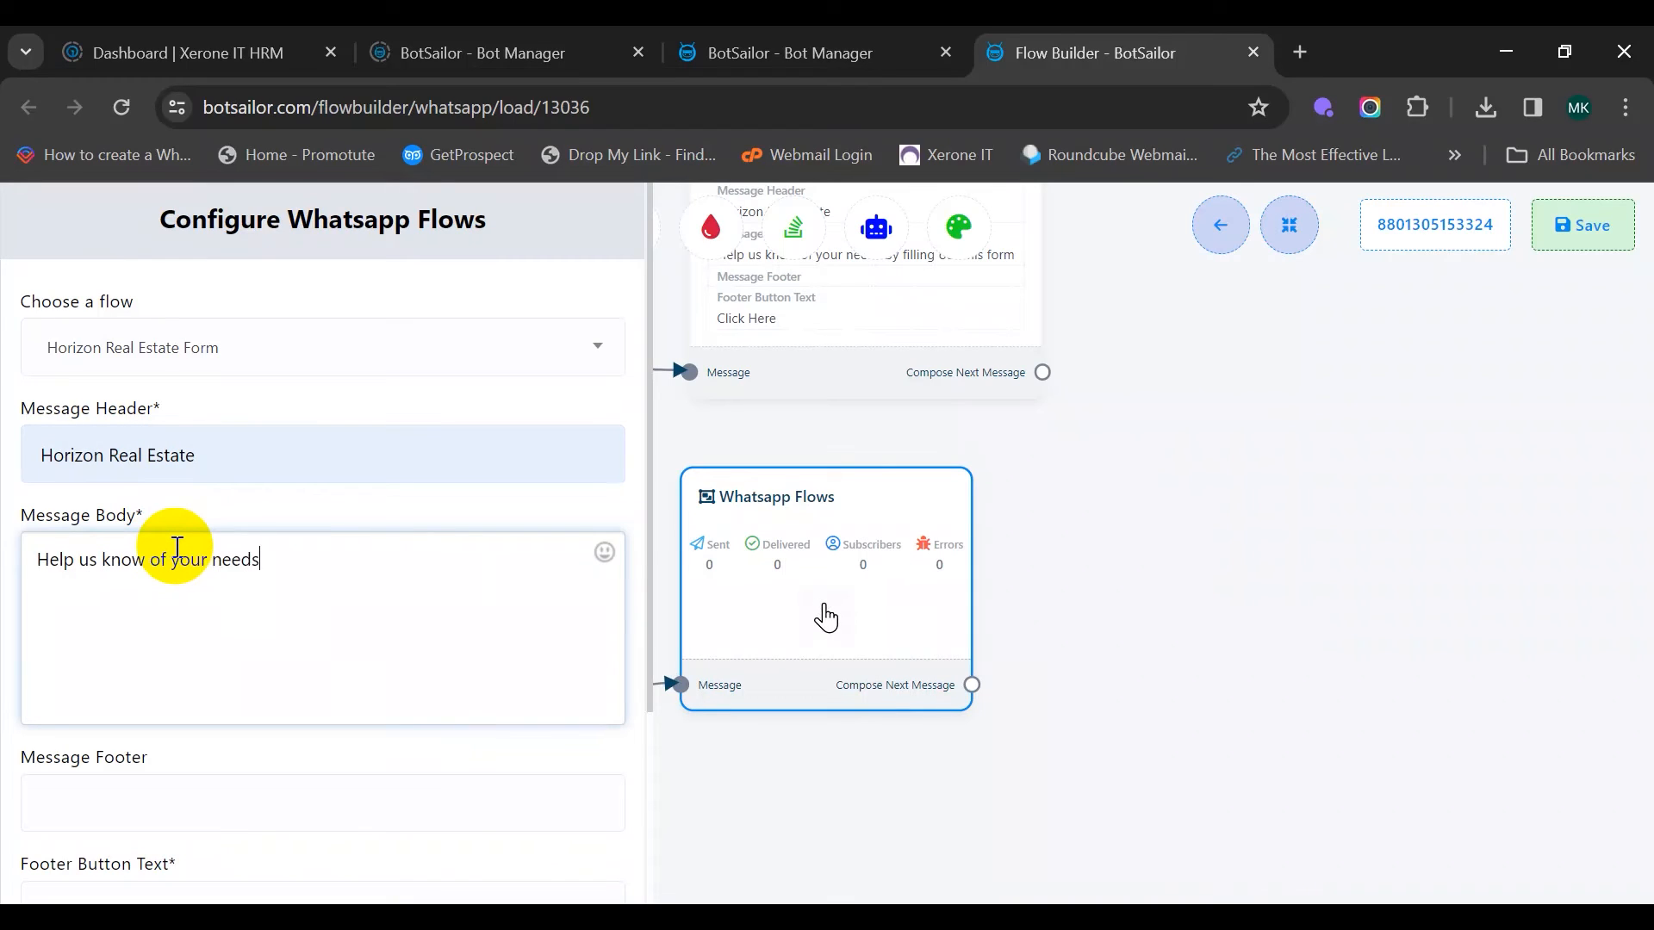
pyautogui.write(' by filling out this form')
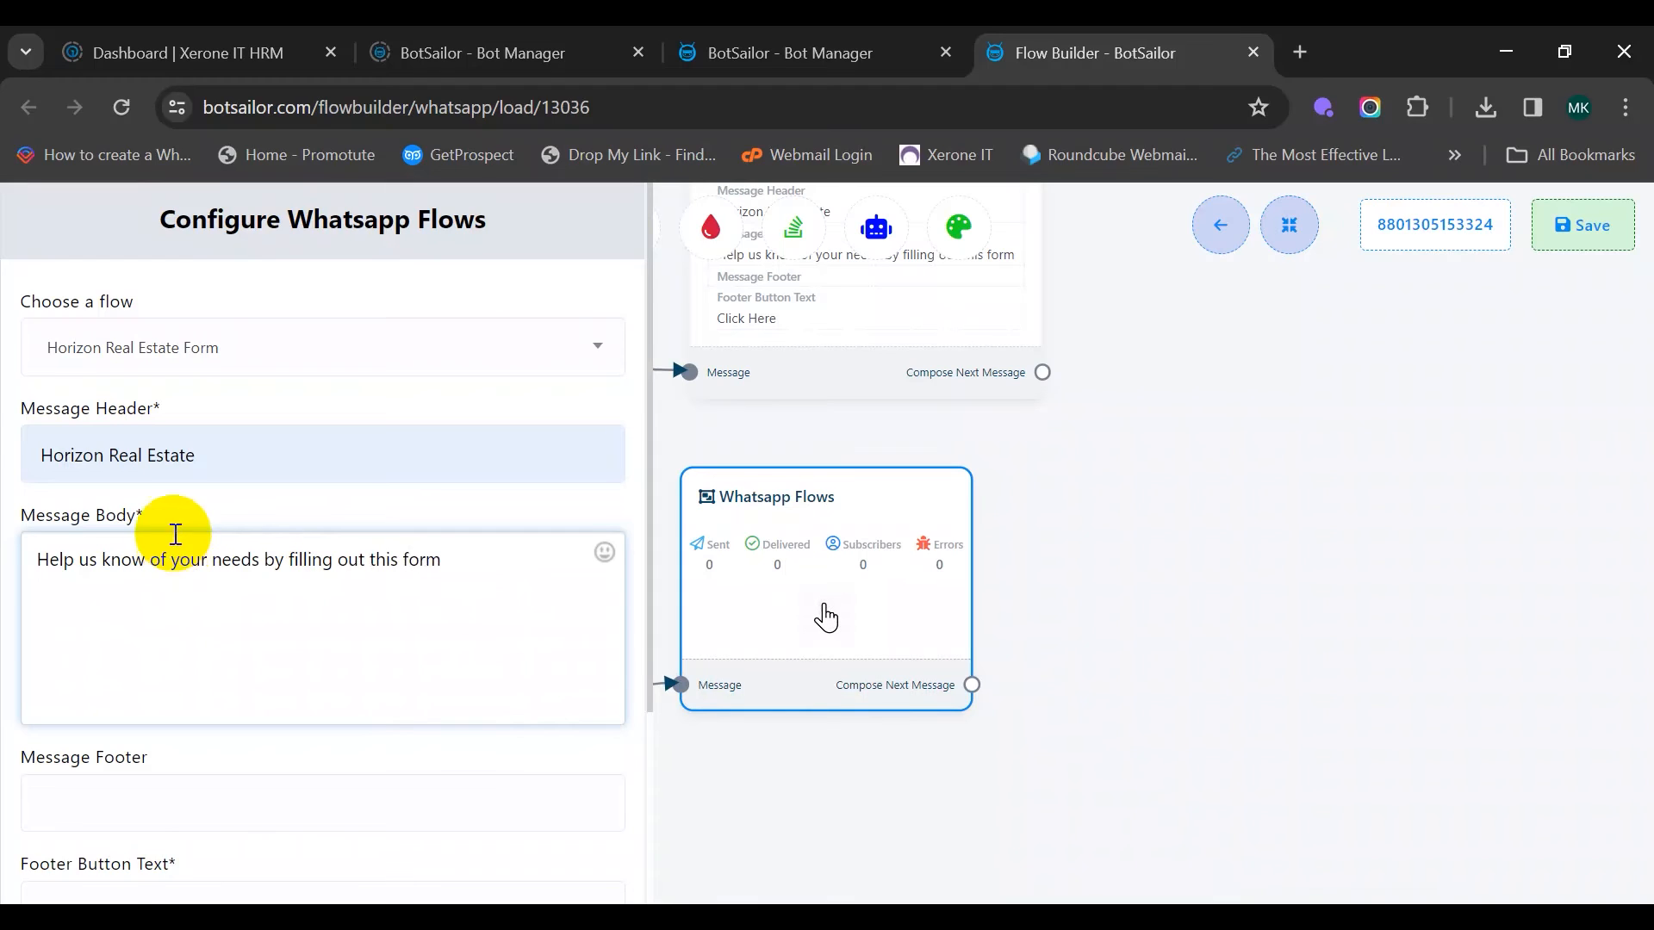
pyautogui.scroll(-3, 172, 542)
pyautogui.click(207, 652)
pyautogui.click(180, 713)
pyautogui.click(104, 860)
pyautogui.moveTo(1099, 651); pyautogui.dragTo(1180, 587)
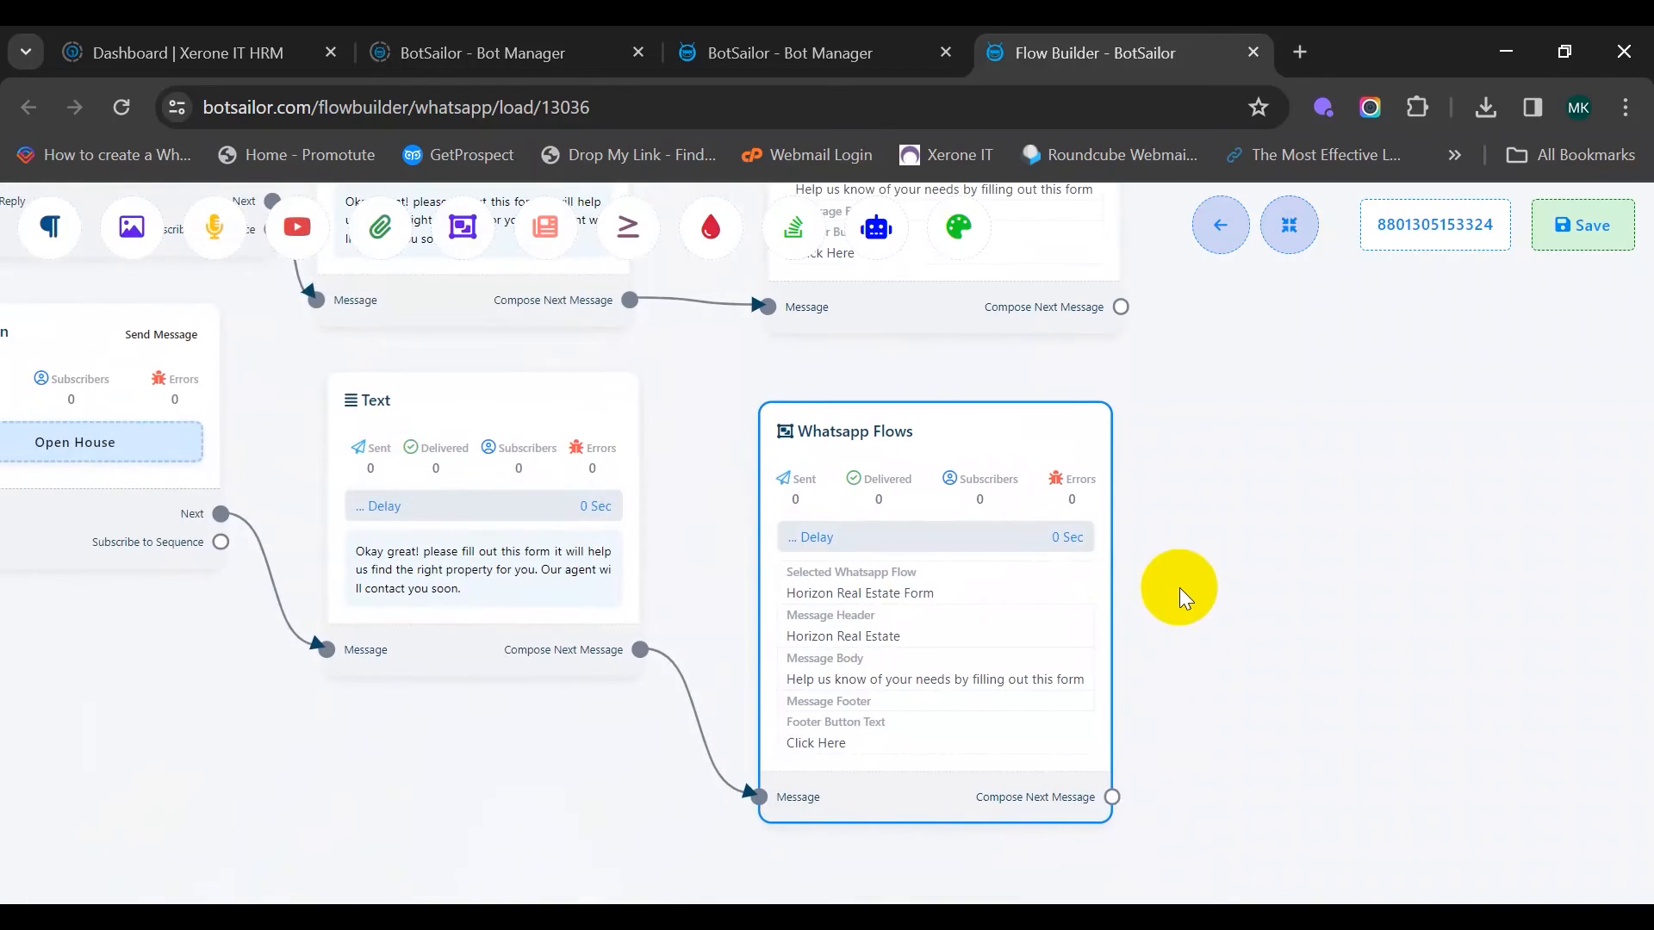
pyautogui.scroll(-3, 1278, 566)
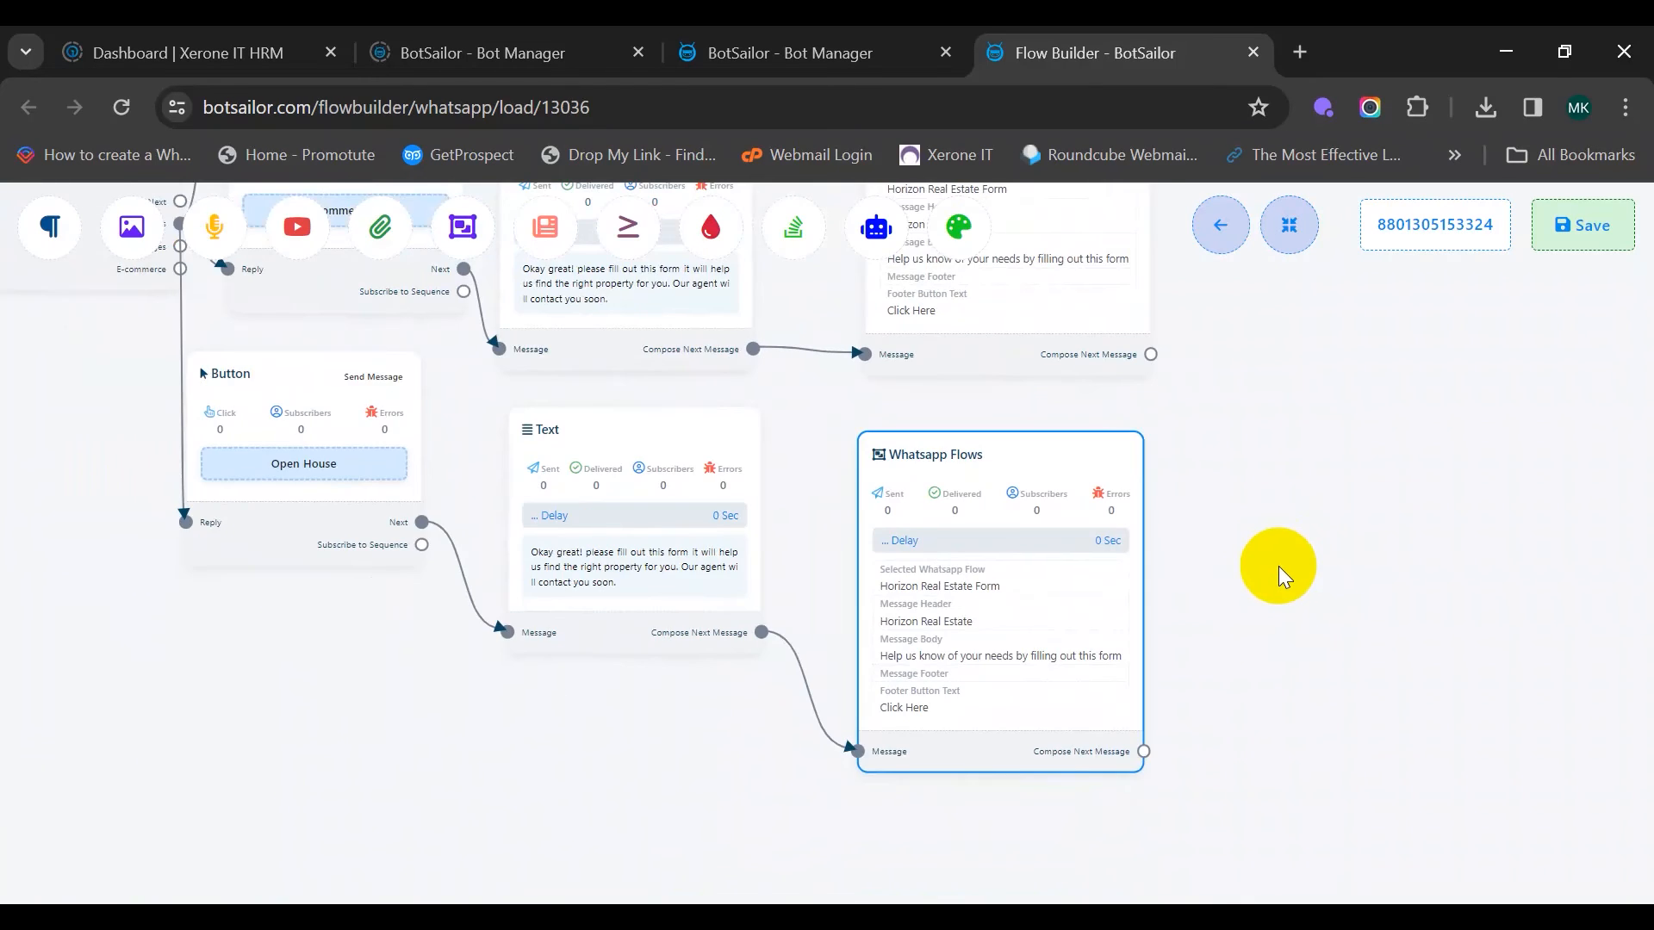
pyautogui.scroll(4, 1344, 537)
pyautogui.scroll(-3, 1344, 538)
# Bring the Sale a property button step into view and move it lower on the canvas
pyautogui.moveTo(633, 712); pyautogui.dragTo(1151, 742)
pyautogui.moveTo(531, 598); pyautogui.dragTo(981, 556)
pyautogui.scroll(4, 676, 539)
pyautogui.moveTo(885, 266); pyautogui.dragTo(830, 642)
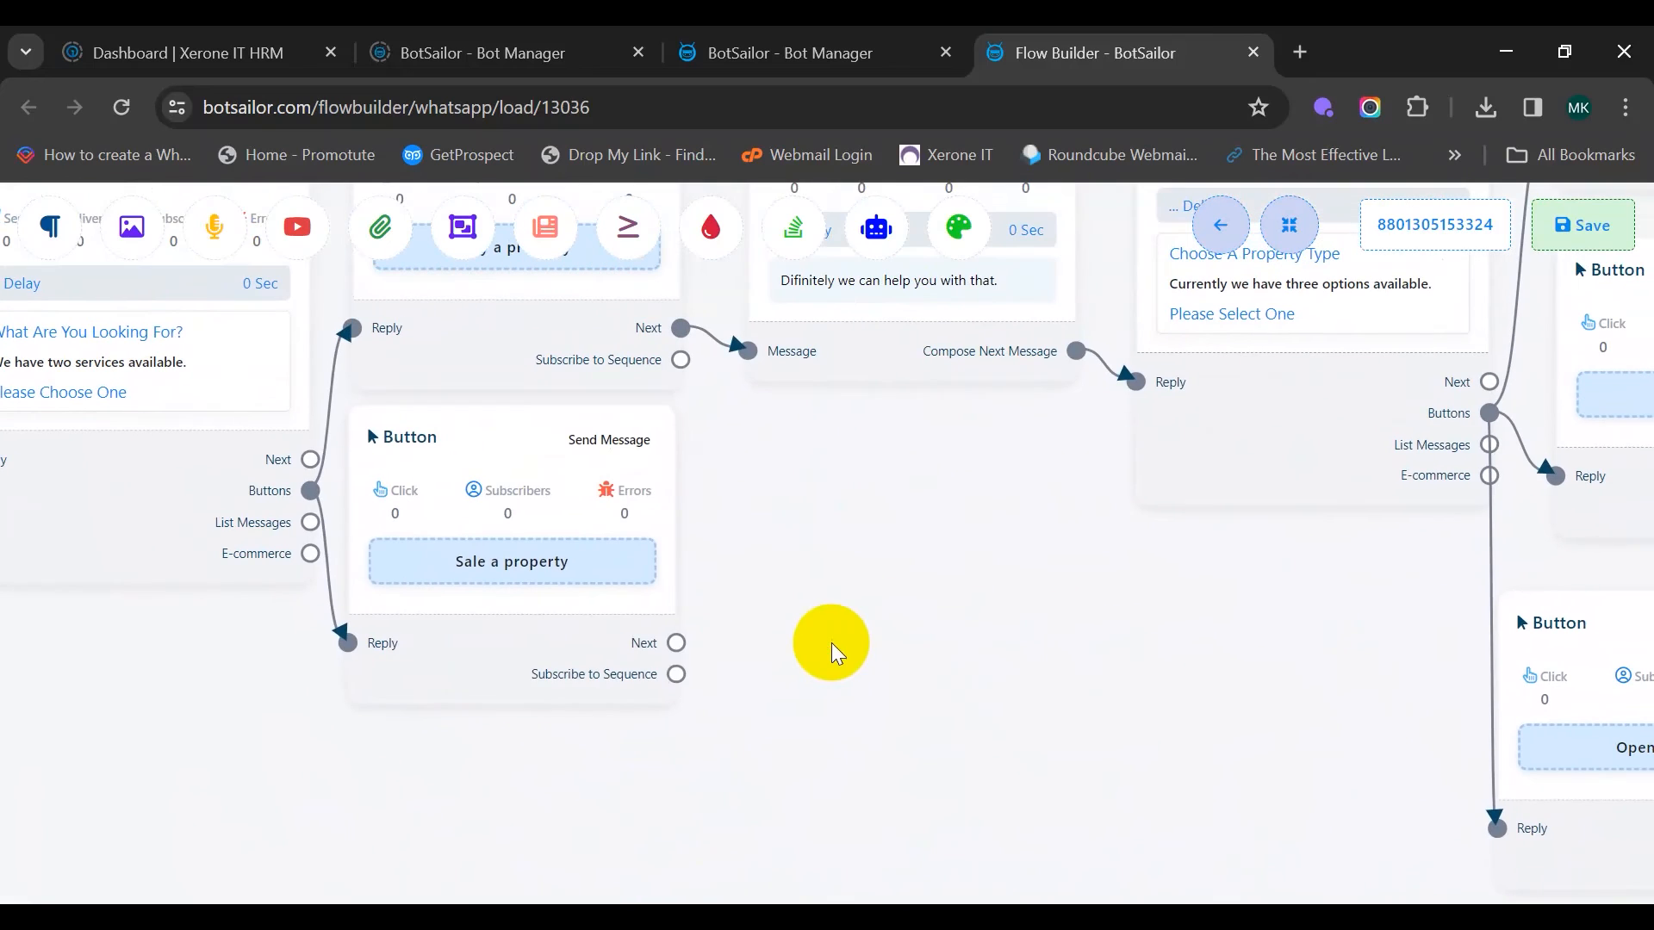
pyautogui.click(602, 446)
pyautogui.moveTo(602, 446); pyautogui.dragTo(574, 570)
pyautogui.moveTo(752, 641); pyautogui.dragTo(776, 400)
pyautogui.moveTo(607, 439); pyautogui.dragTo(605, 594)
# Add a Text reply 'Difinitely we can help you with that' after Sale a property and save it
pyautogui.moveTo(758, 654); pyautogui.dragTo(781, 523)
pyautogui.moveTo(693, 549); pyautogui.dragTo(779, 339)
pyautogui.click(886, 360)
pyautogui.moveTo(1060, 462); pyautogui.dragTo(913, 474)
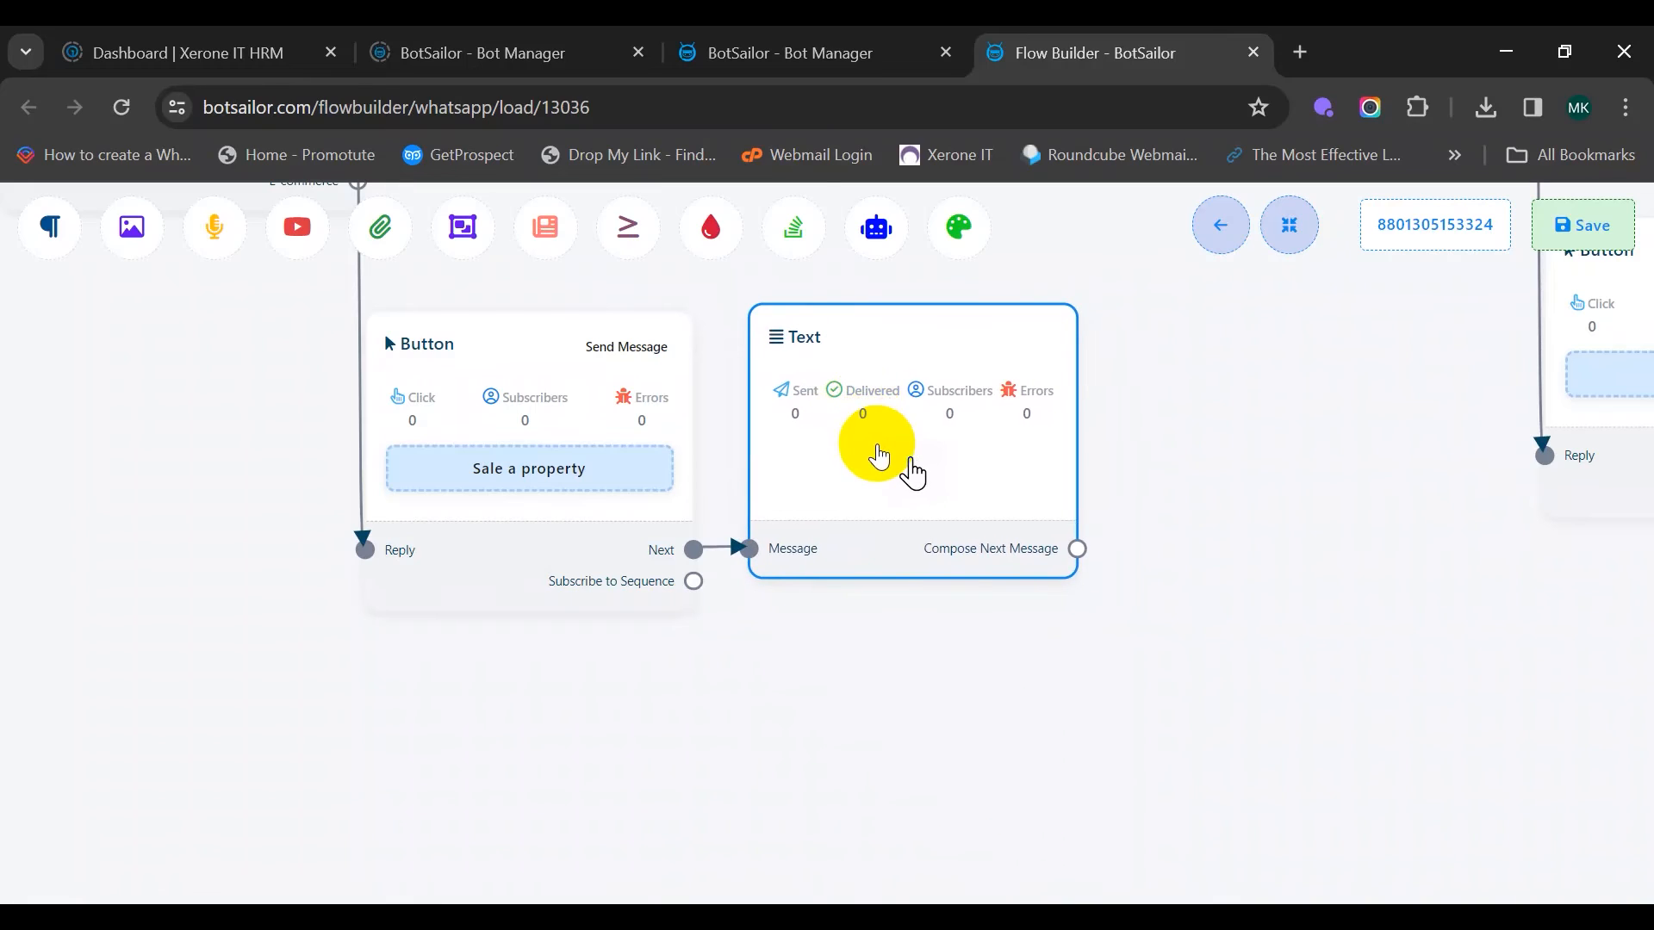
pyautogui.doubleClick(878, 456)
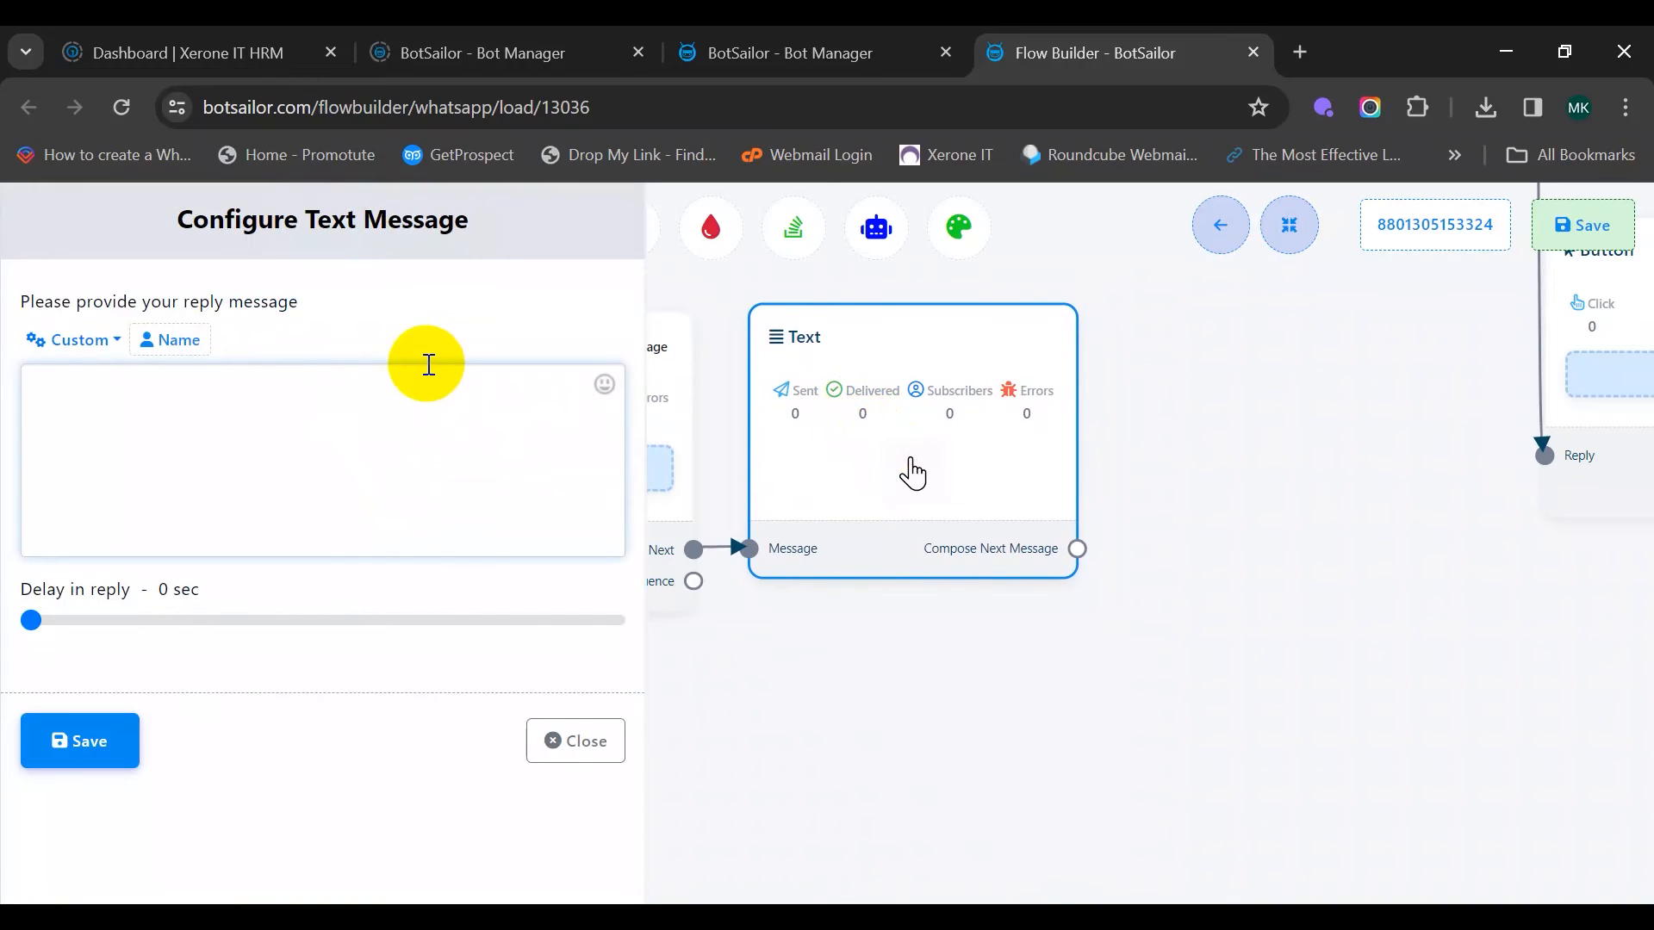
pyautogui.write('Difinitely we can help you with that')
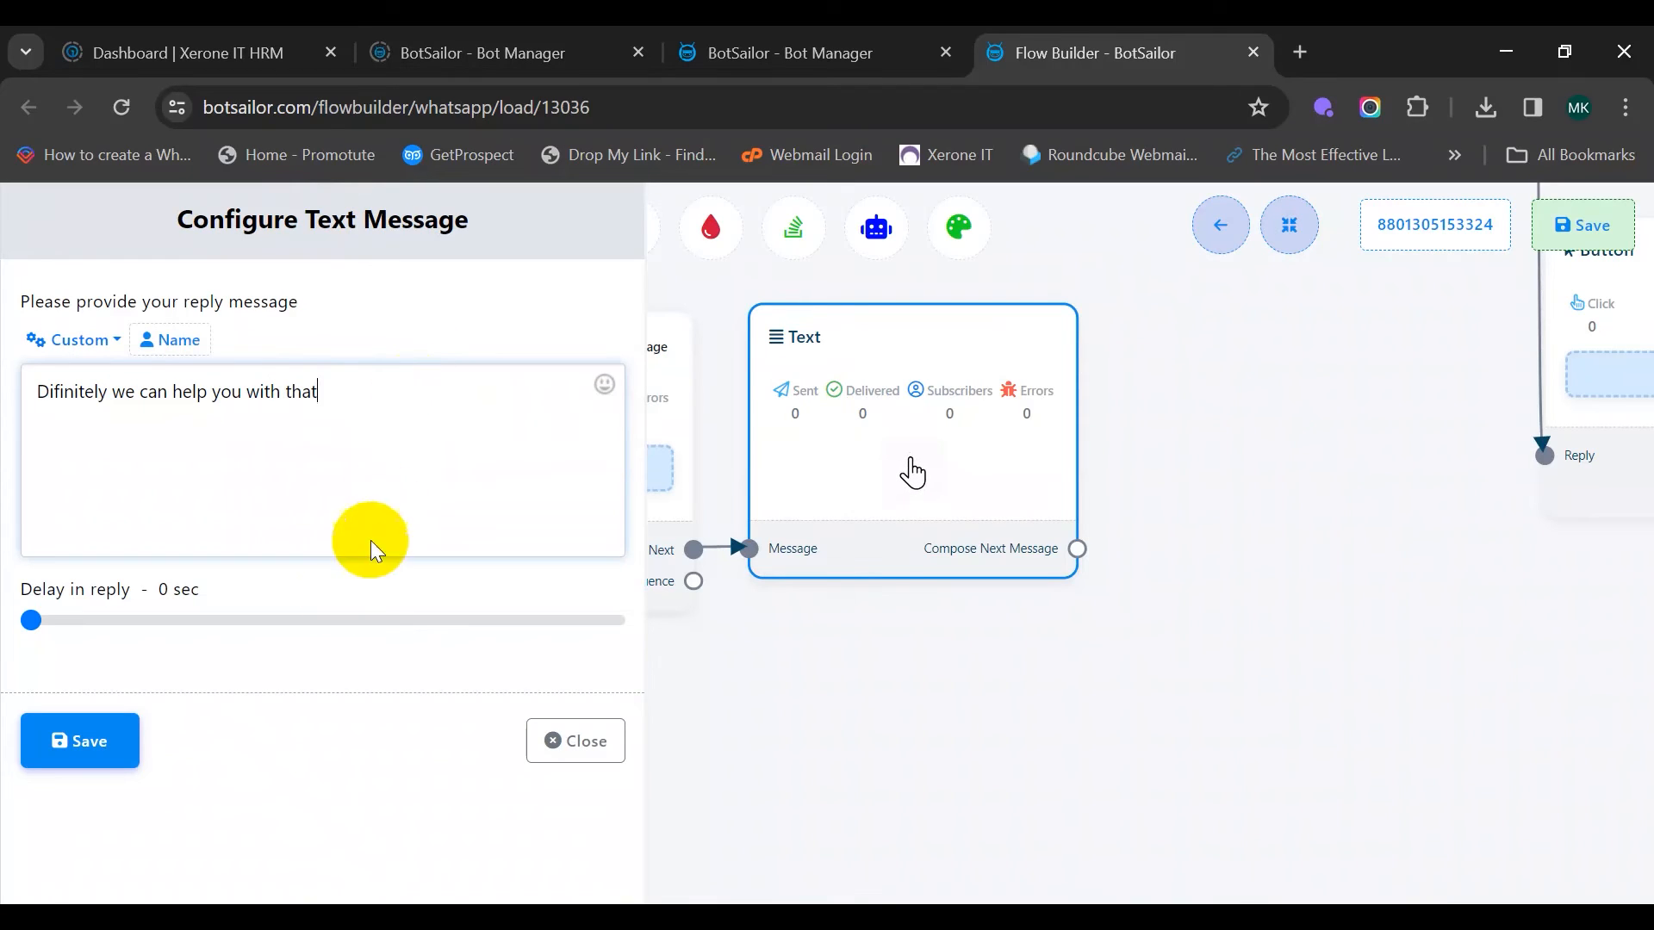
pyautogui.click(107, 747)
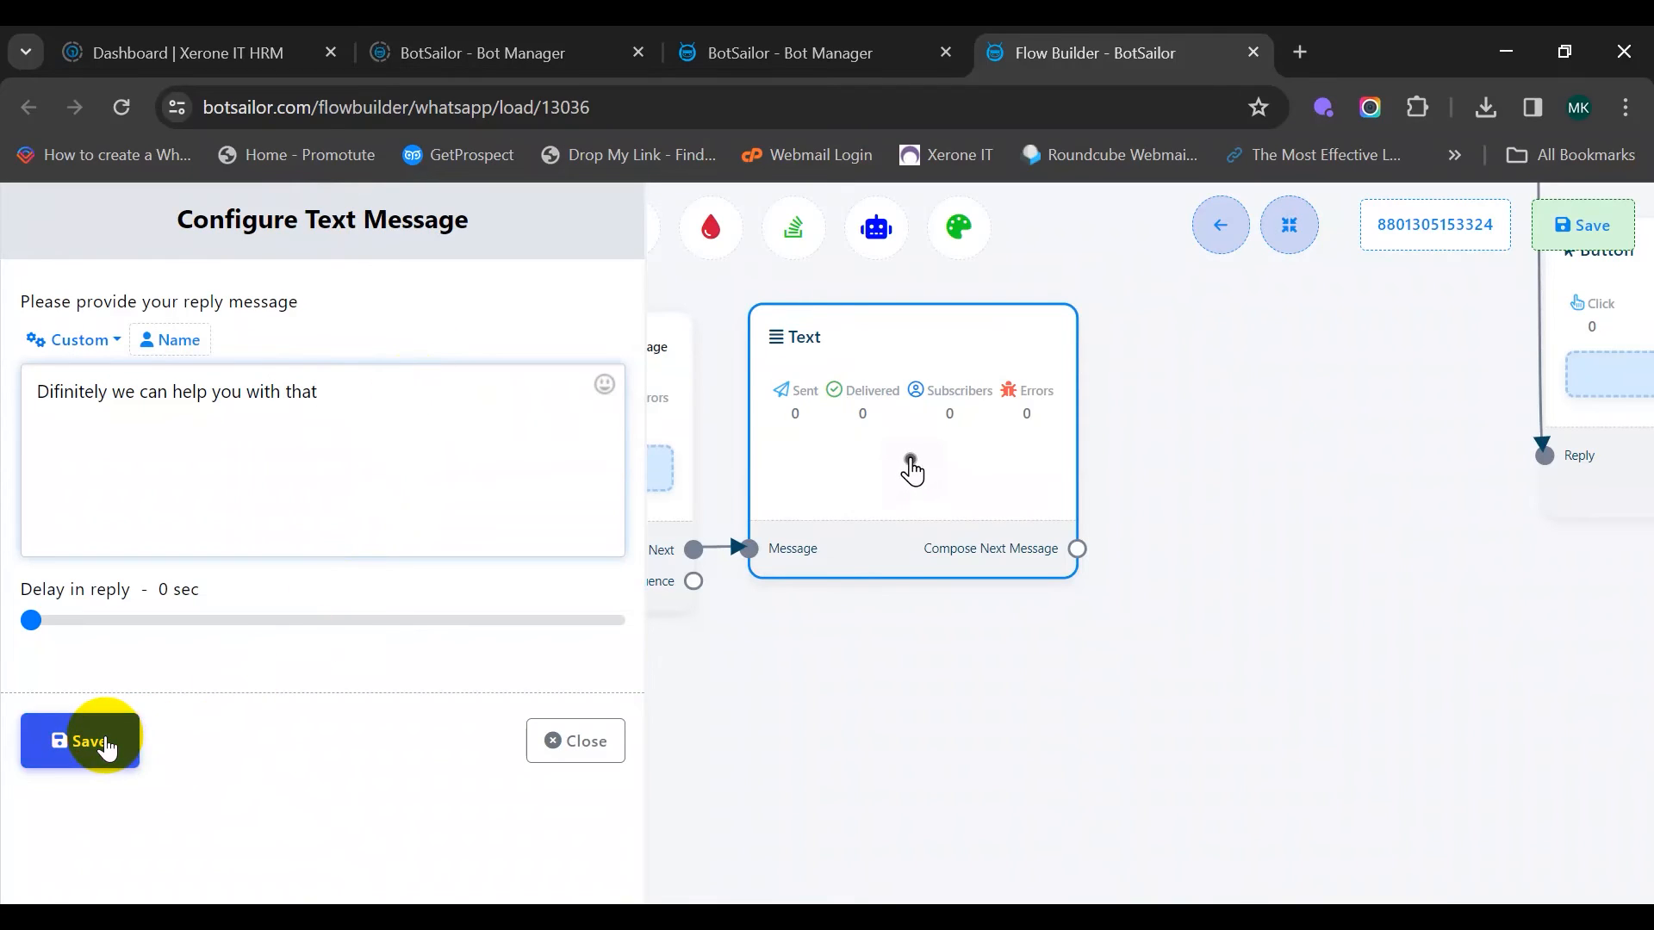
pyautogui.moveTo(783, 712); pyautogui.dragTo(418, 831)
pyautogui.moveTo(520, 480); pyautogui.dragTo(508, 540)
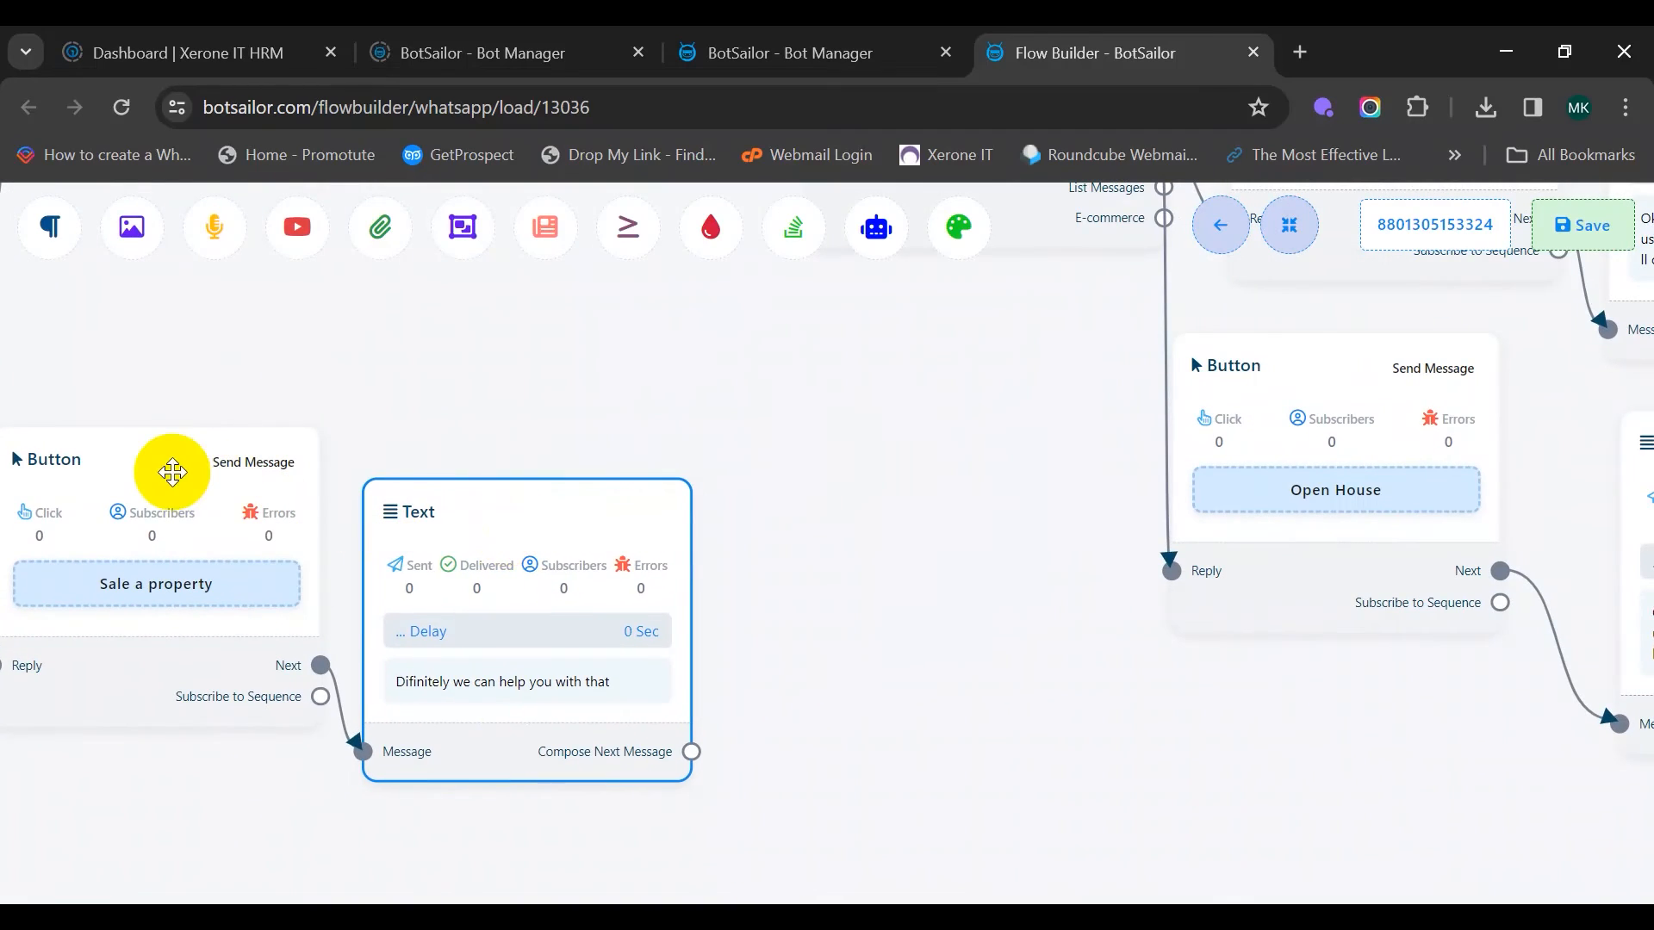
pyautogui.moveTo(173, 473); pyautogui.dragTo(161, 452)
pyautogui.moveTo(428, 541); pyautogui.dragTo(428, 480)
pyautogui.moveTo(691, 690); pyautogui.dragTo(764, 409)
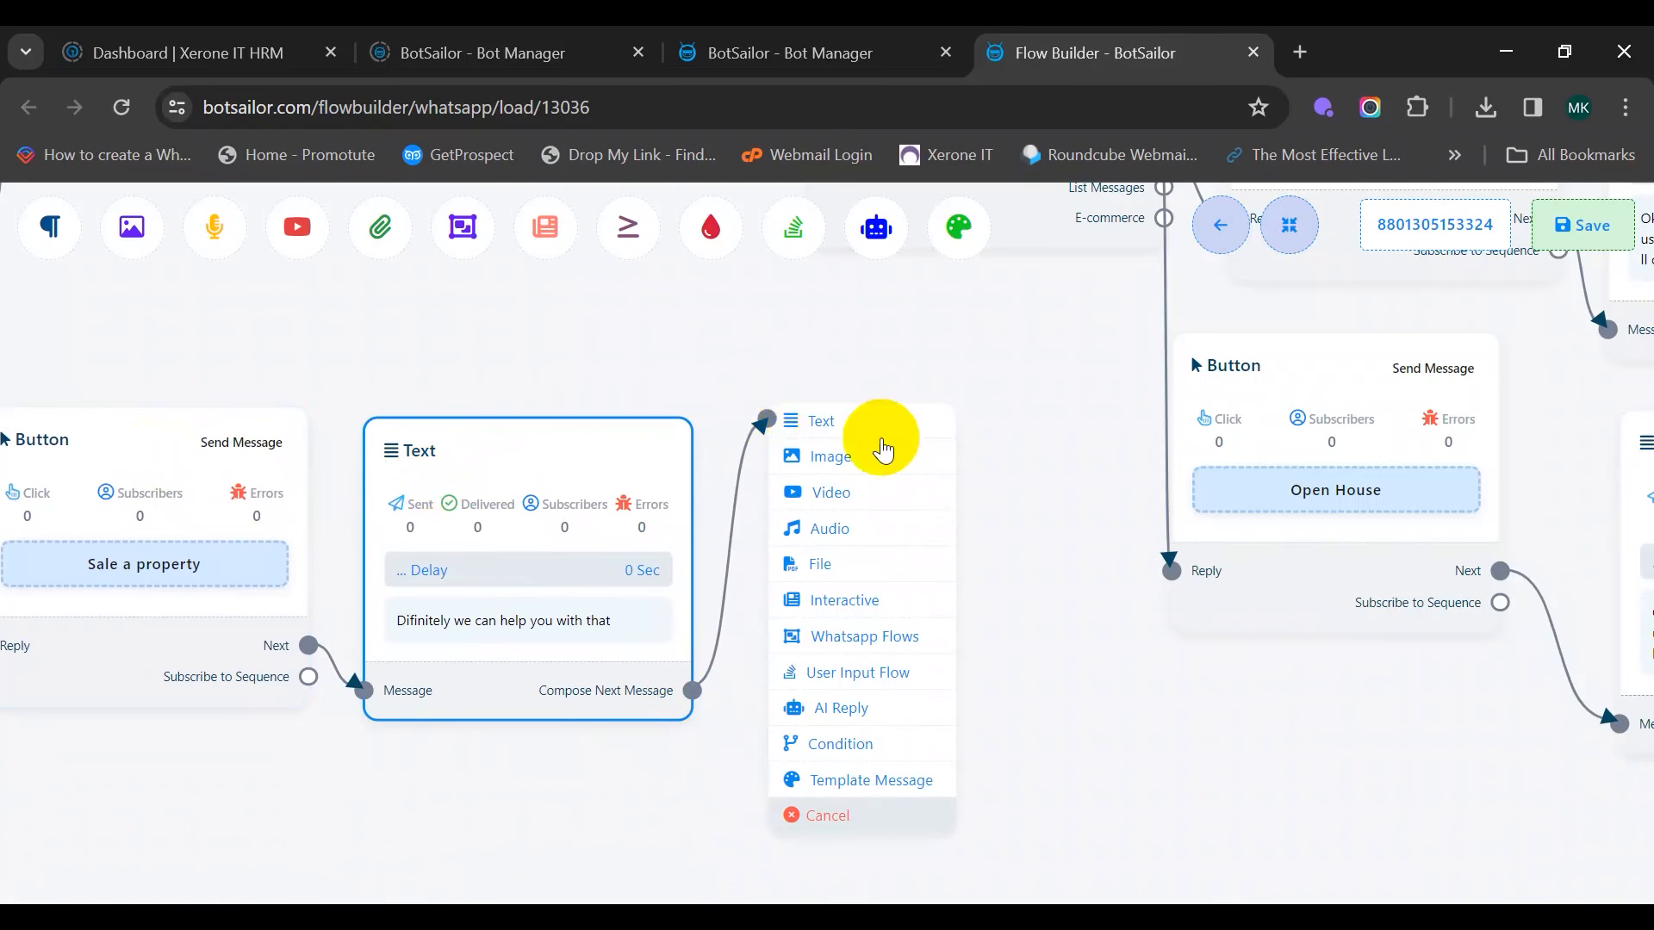
# Add an Interactive message after the reply with header 'Whats your property type?'
pyautogui.click(915, 601)
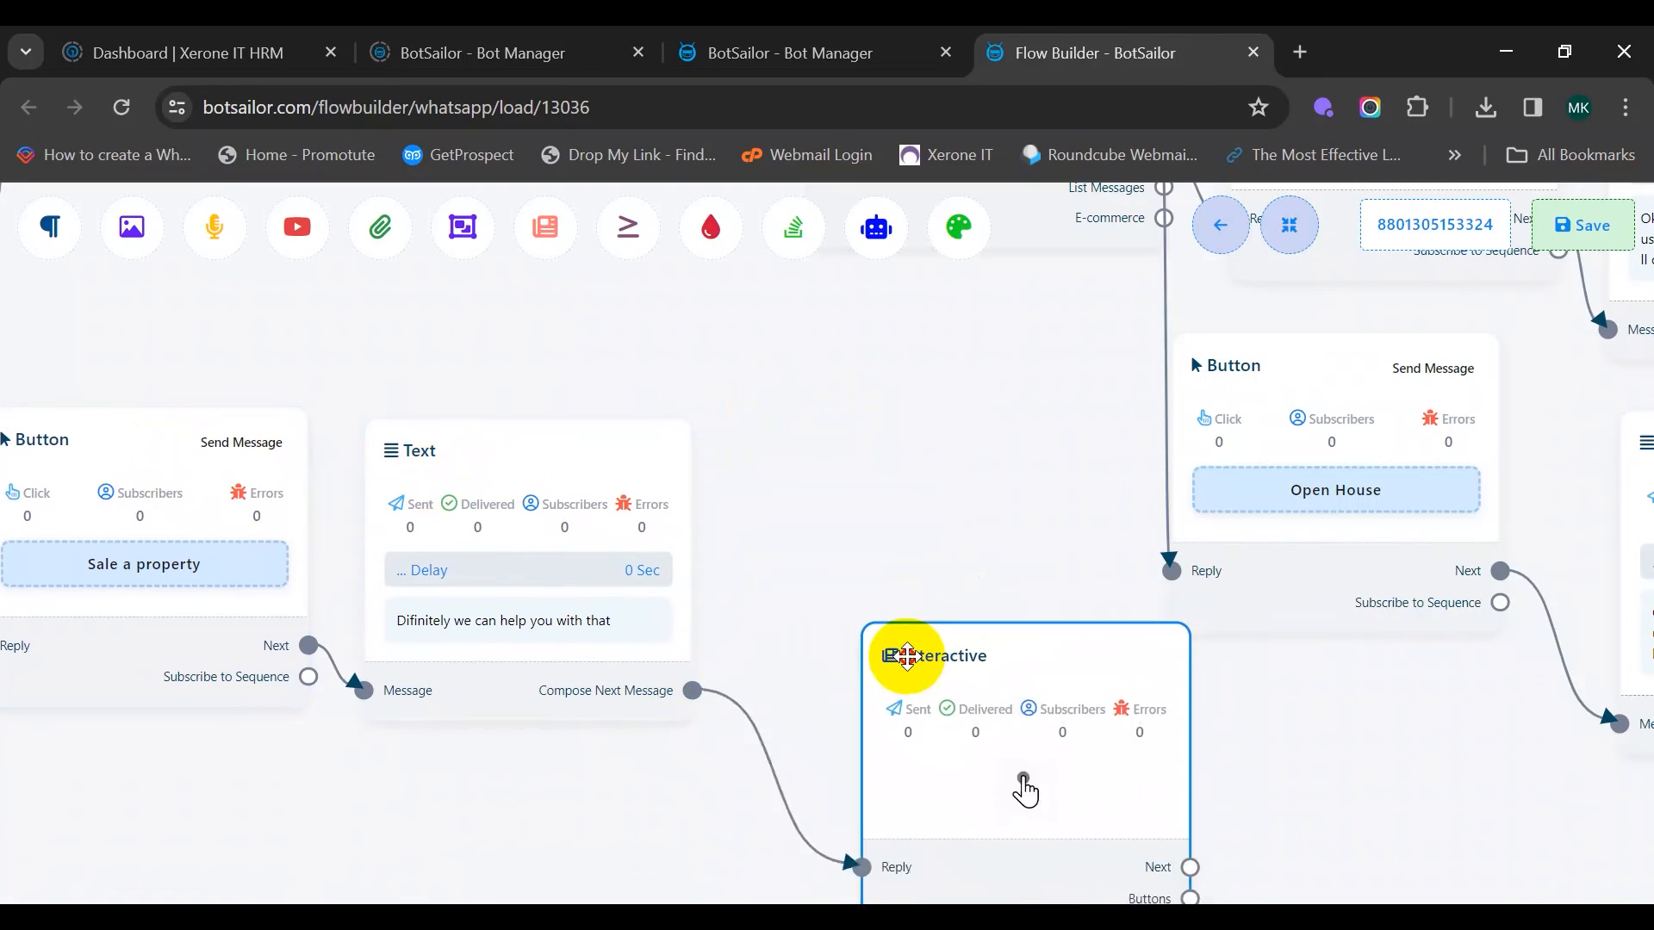
pyautogui.moveTo(912, 570); pyautogui.dragTo(834, 295)
pyautogui.moveTo(850, 456); pyautogui.dragTo(829, 498)
pyautogui.doubleClick(827, 562)
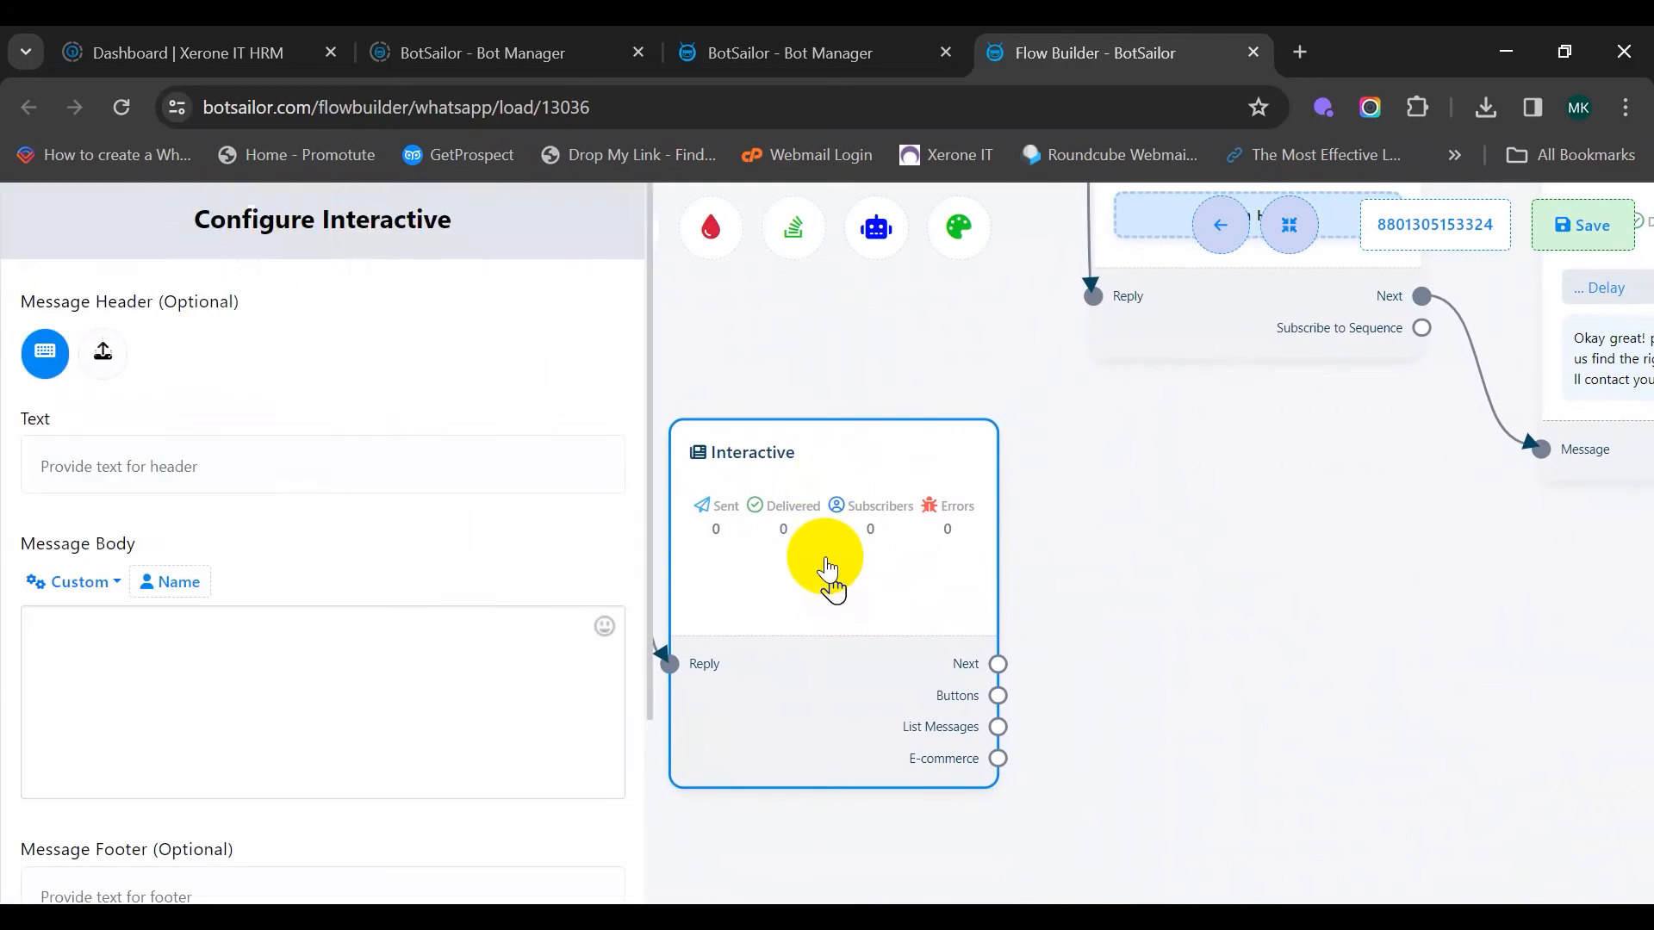
pyautogui.click(247, 474)
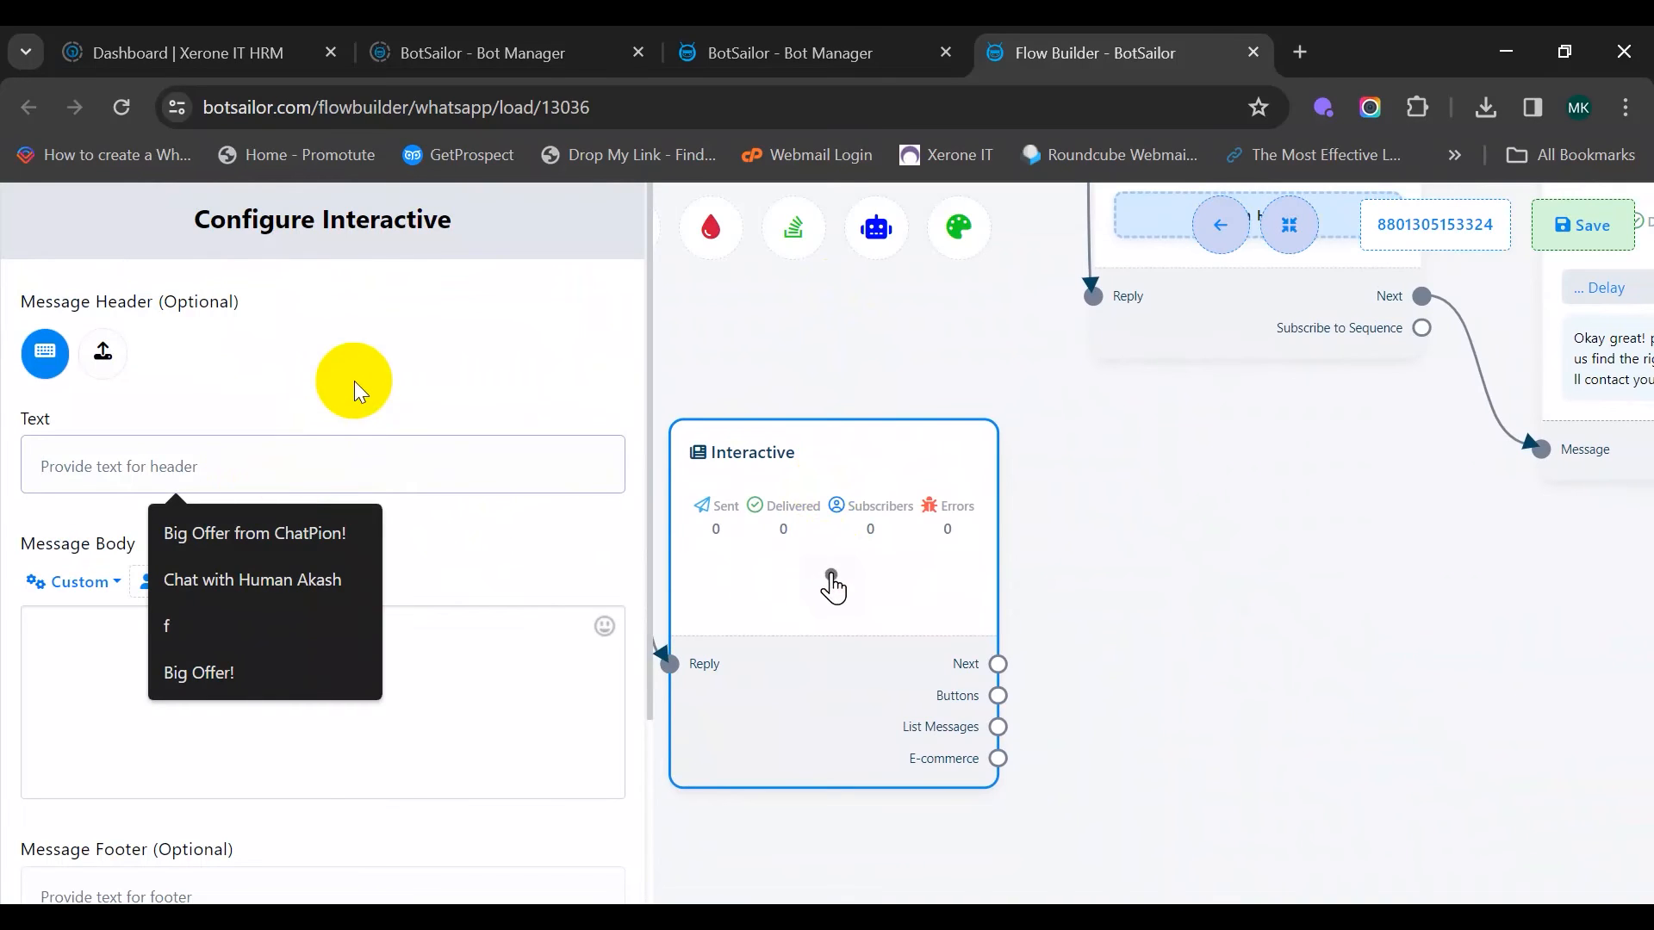
pyautogui.write('Whats you')
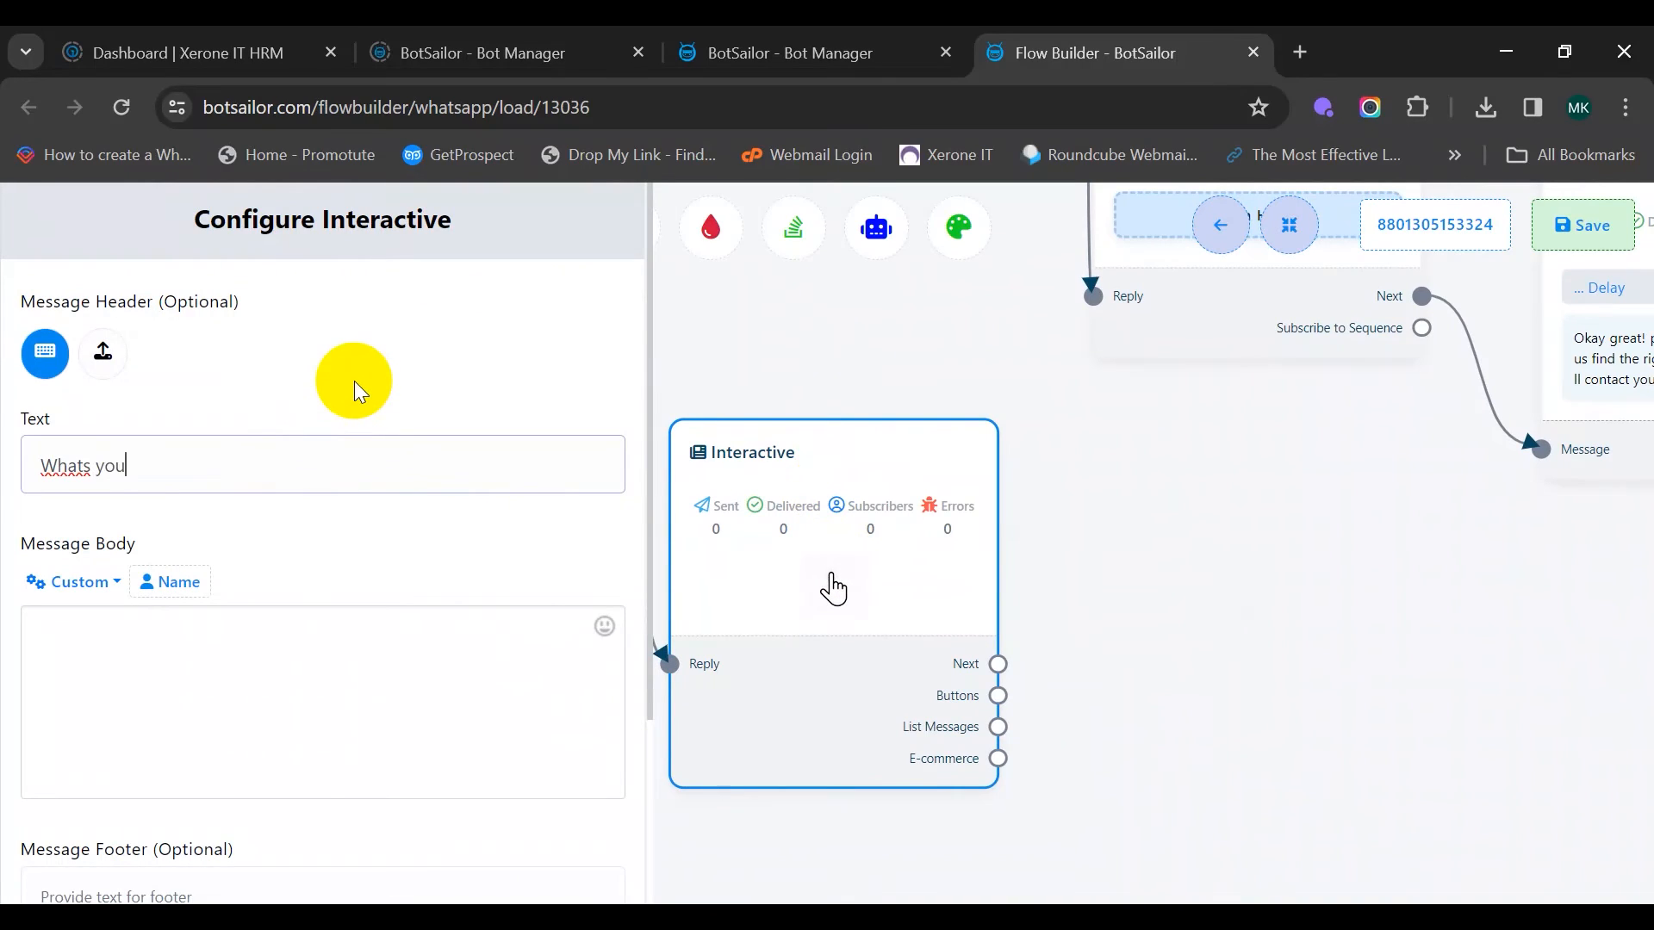
pyautogui.write('r property type?')
# Set body 'We need to know more about your property to give you the best deal', footer 'Please choose one', and save
pyautogui.scroll(-2, 354, 381)
pyautogui.click(178, 506)
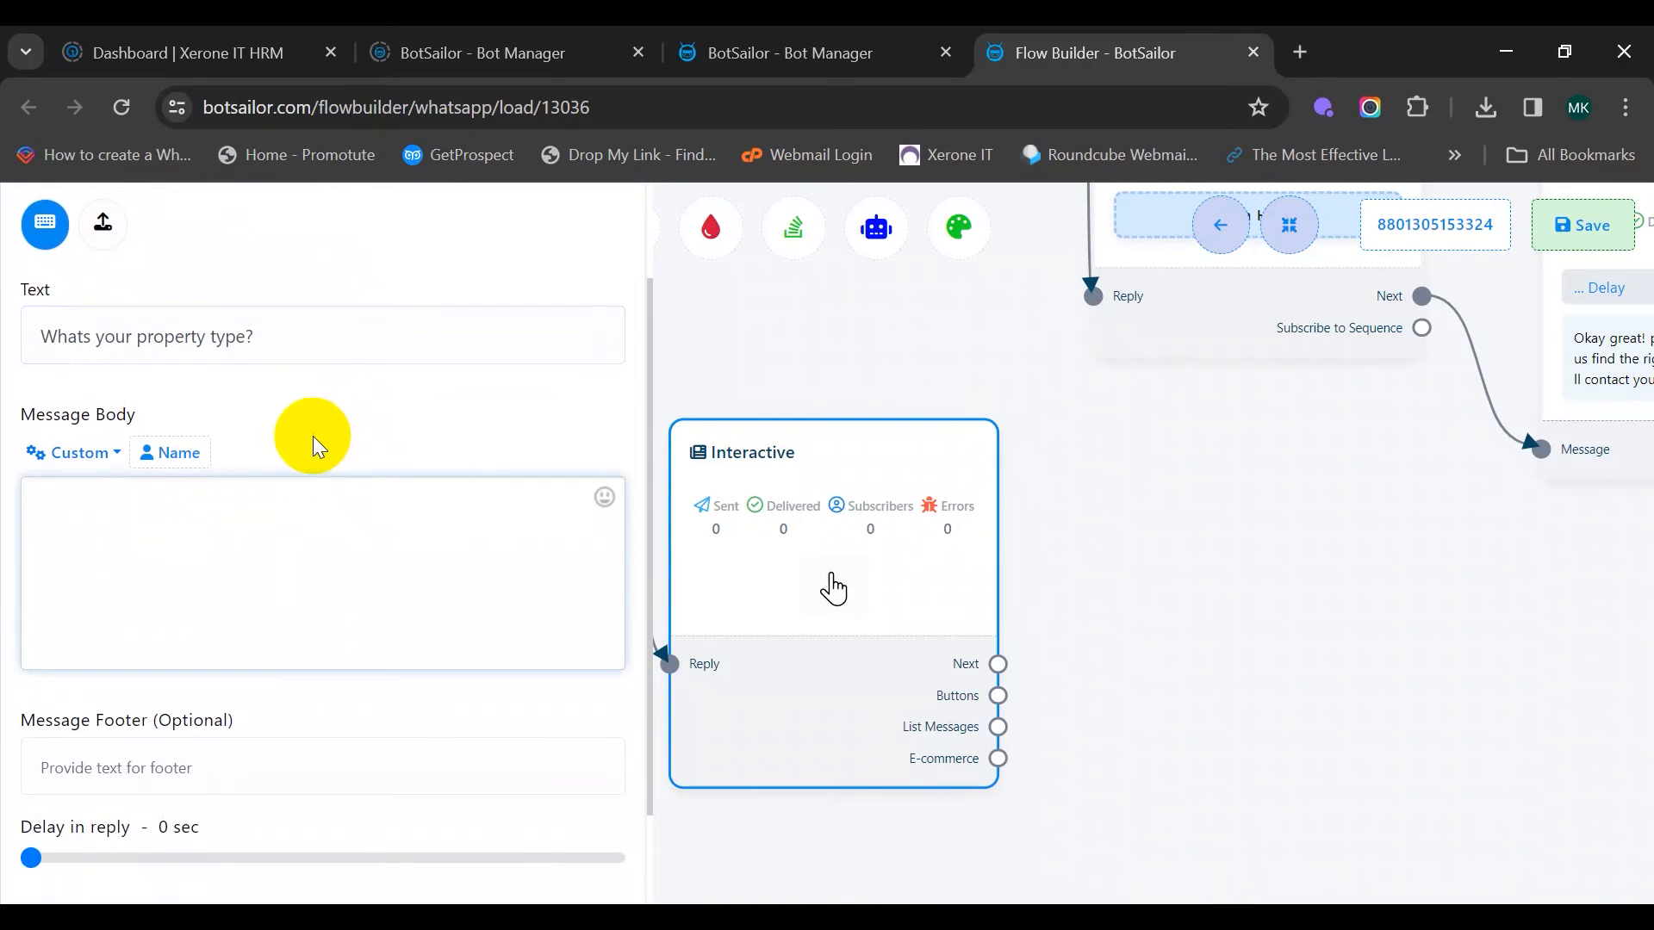
pyautogui.write('We need to know more about your p')
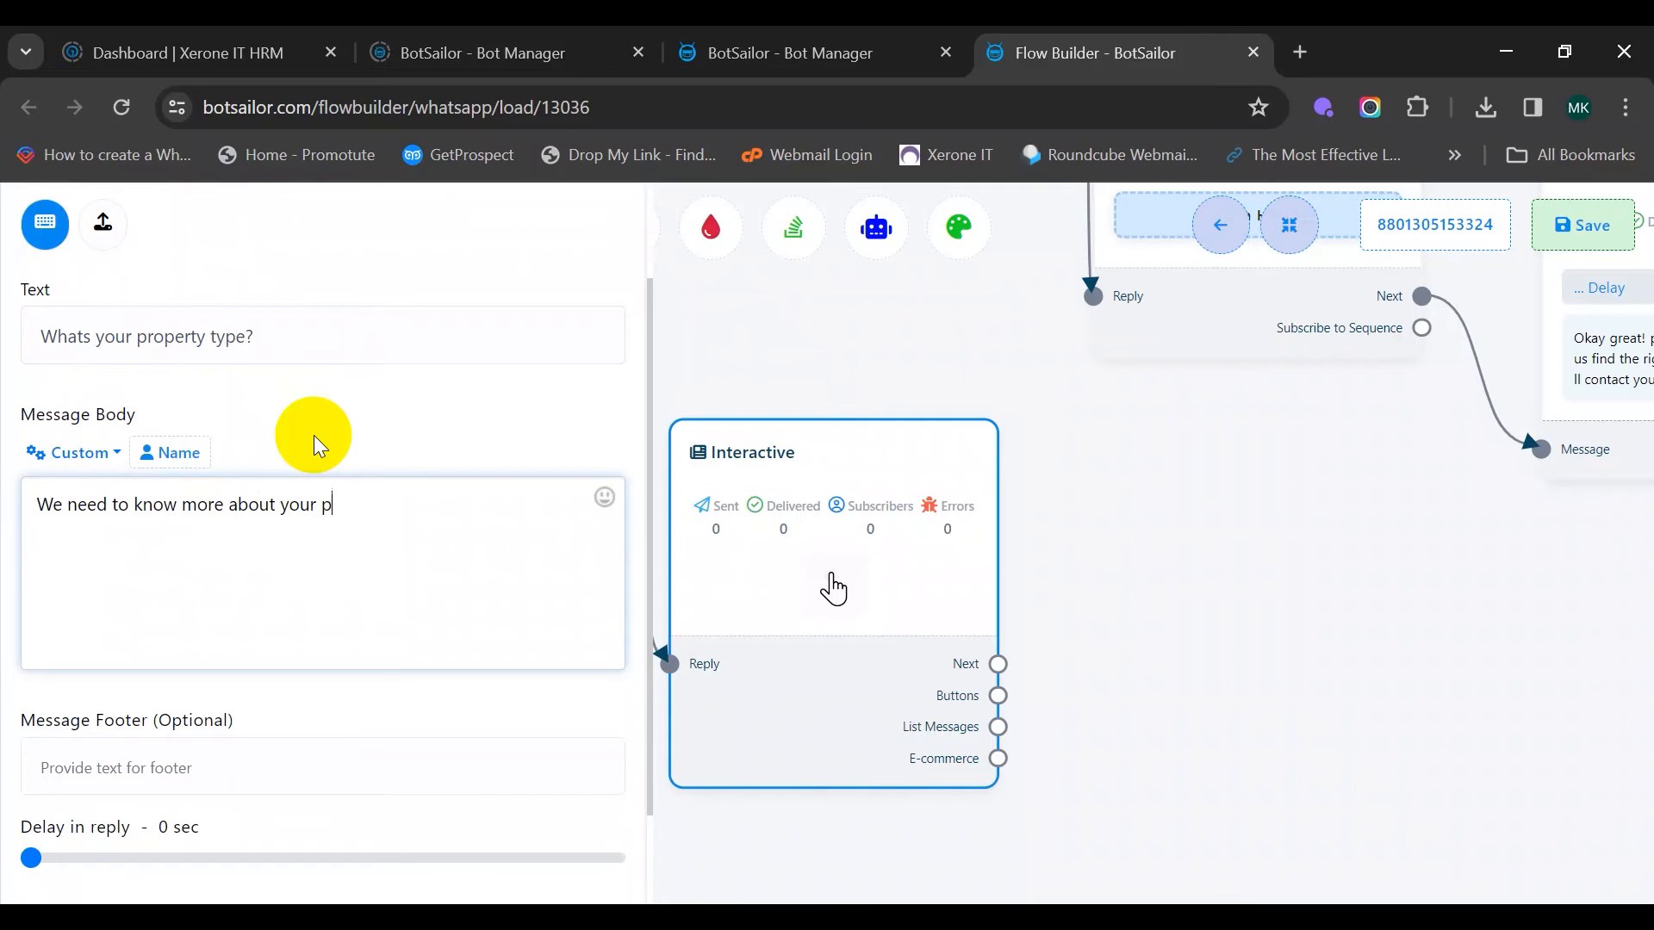
pyautogui.write('roperty to give you the bet')
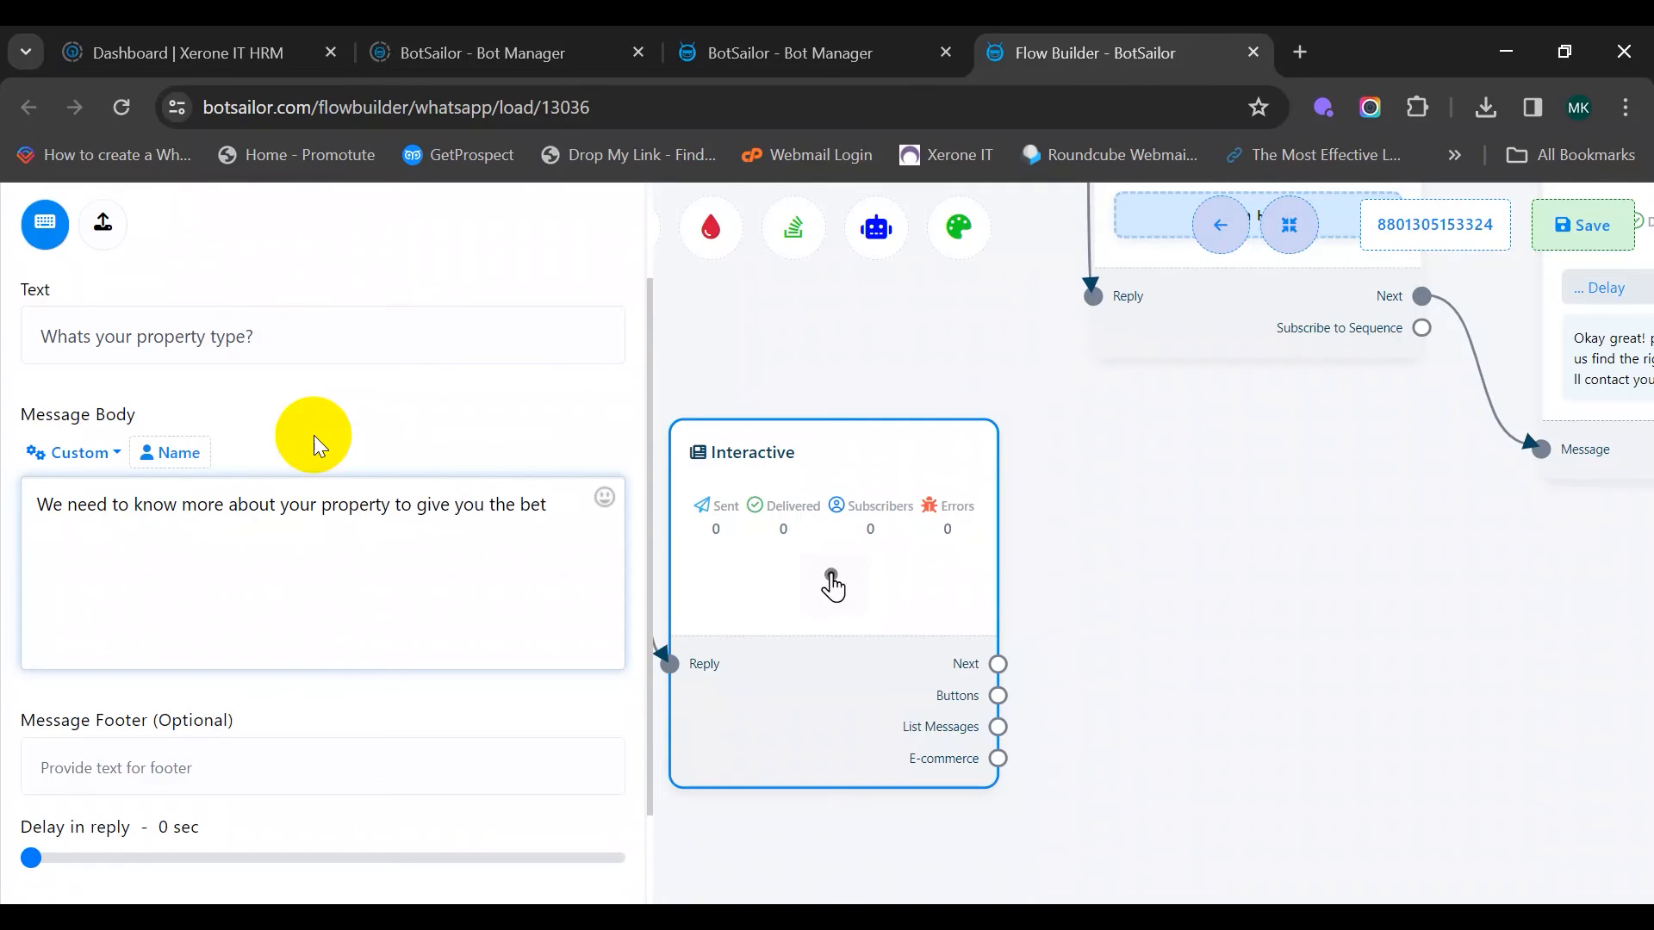
pyautogui.press('BackSpace')
pyautogui.write('st deal')
pyautogui.scroll(-2, 318, 473)
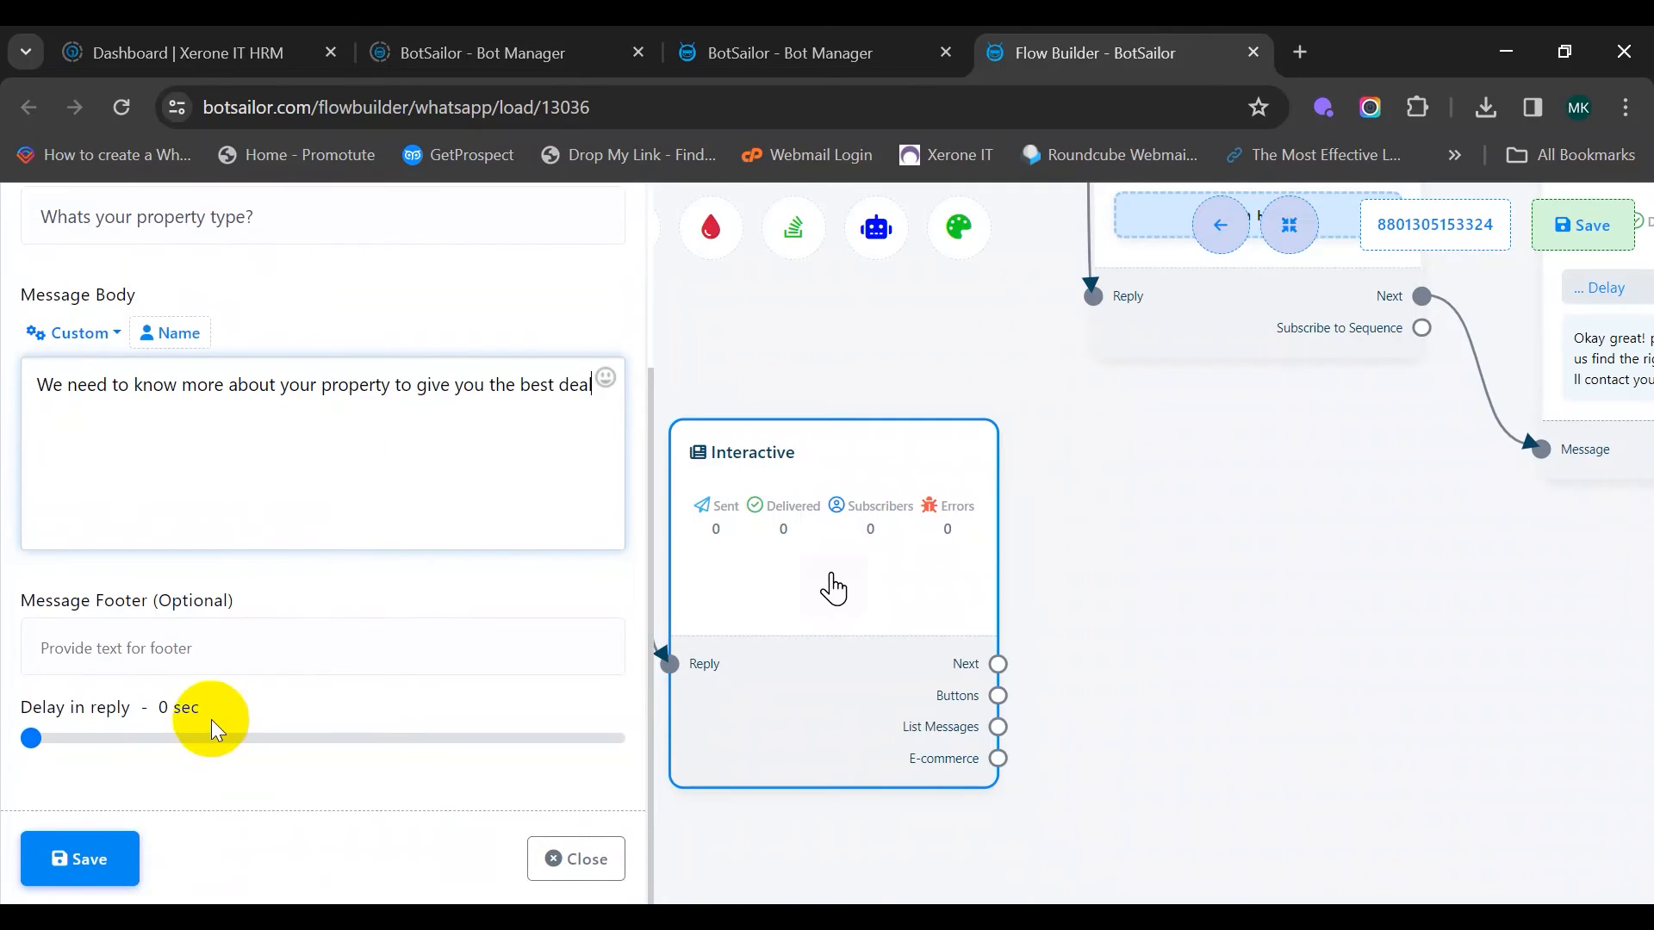
pyautogui.click(217, 652)
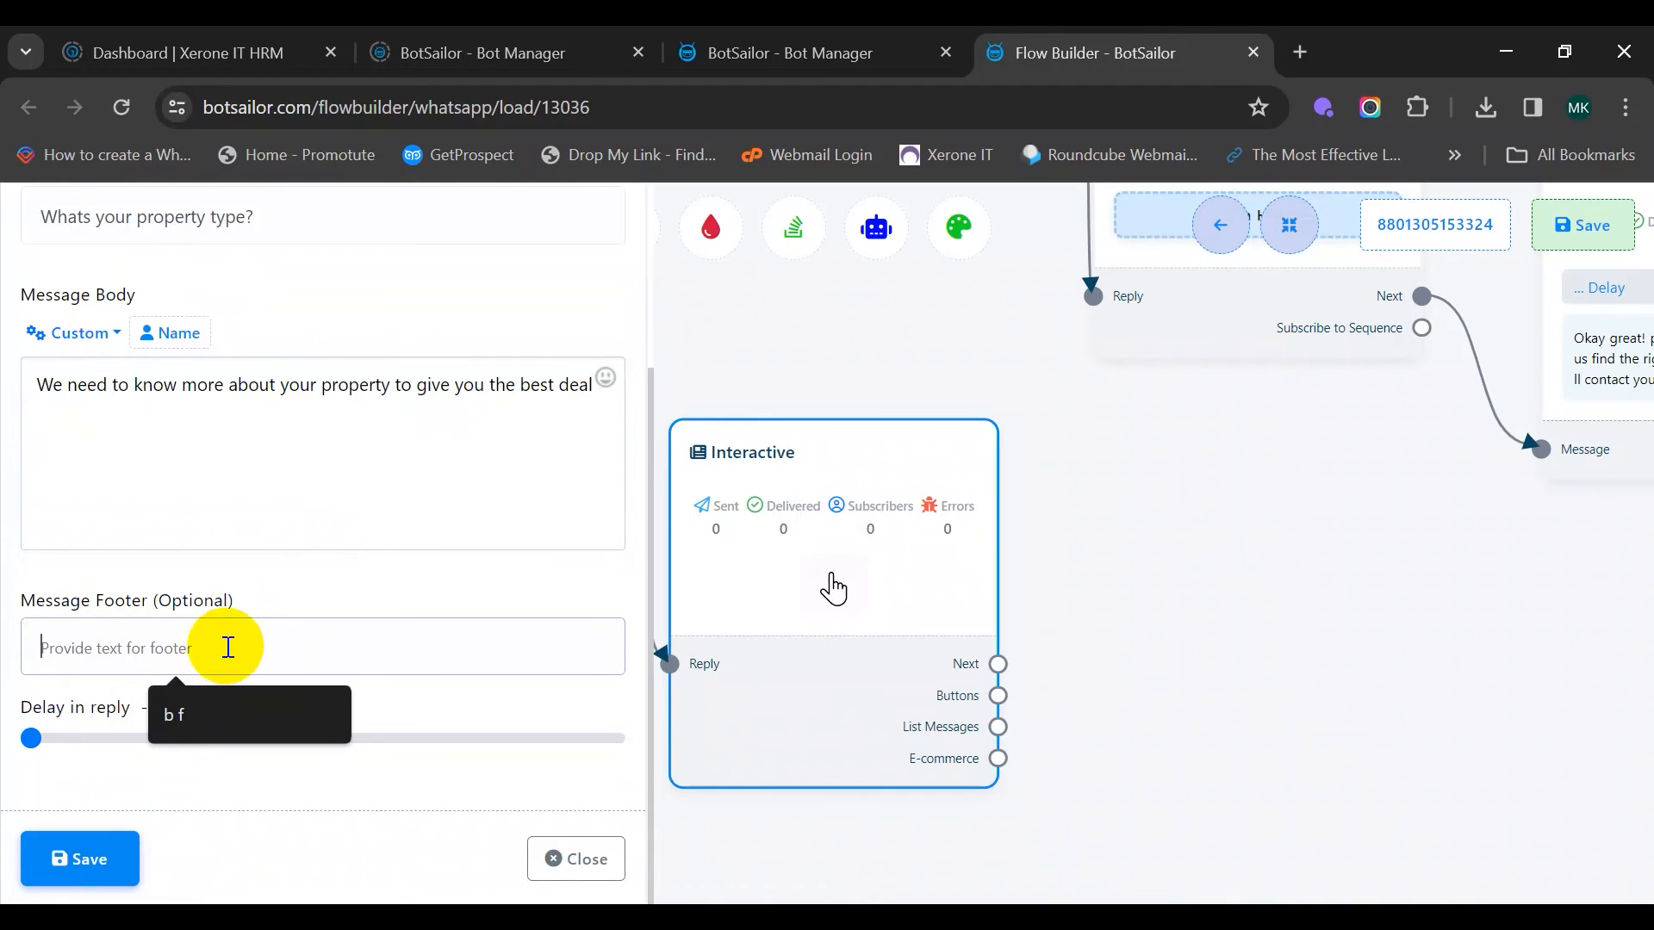
pyautogui.write('Please')
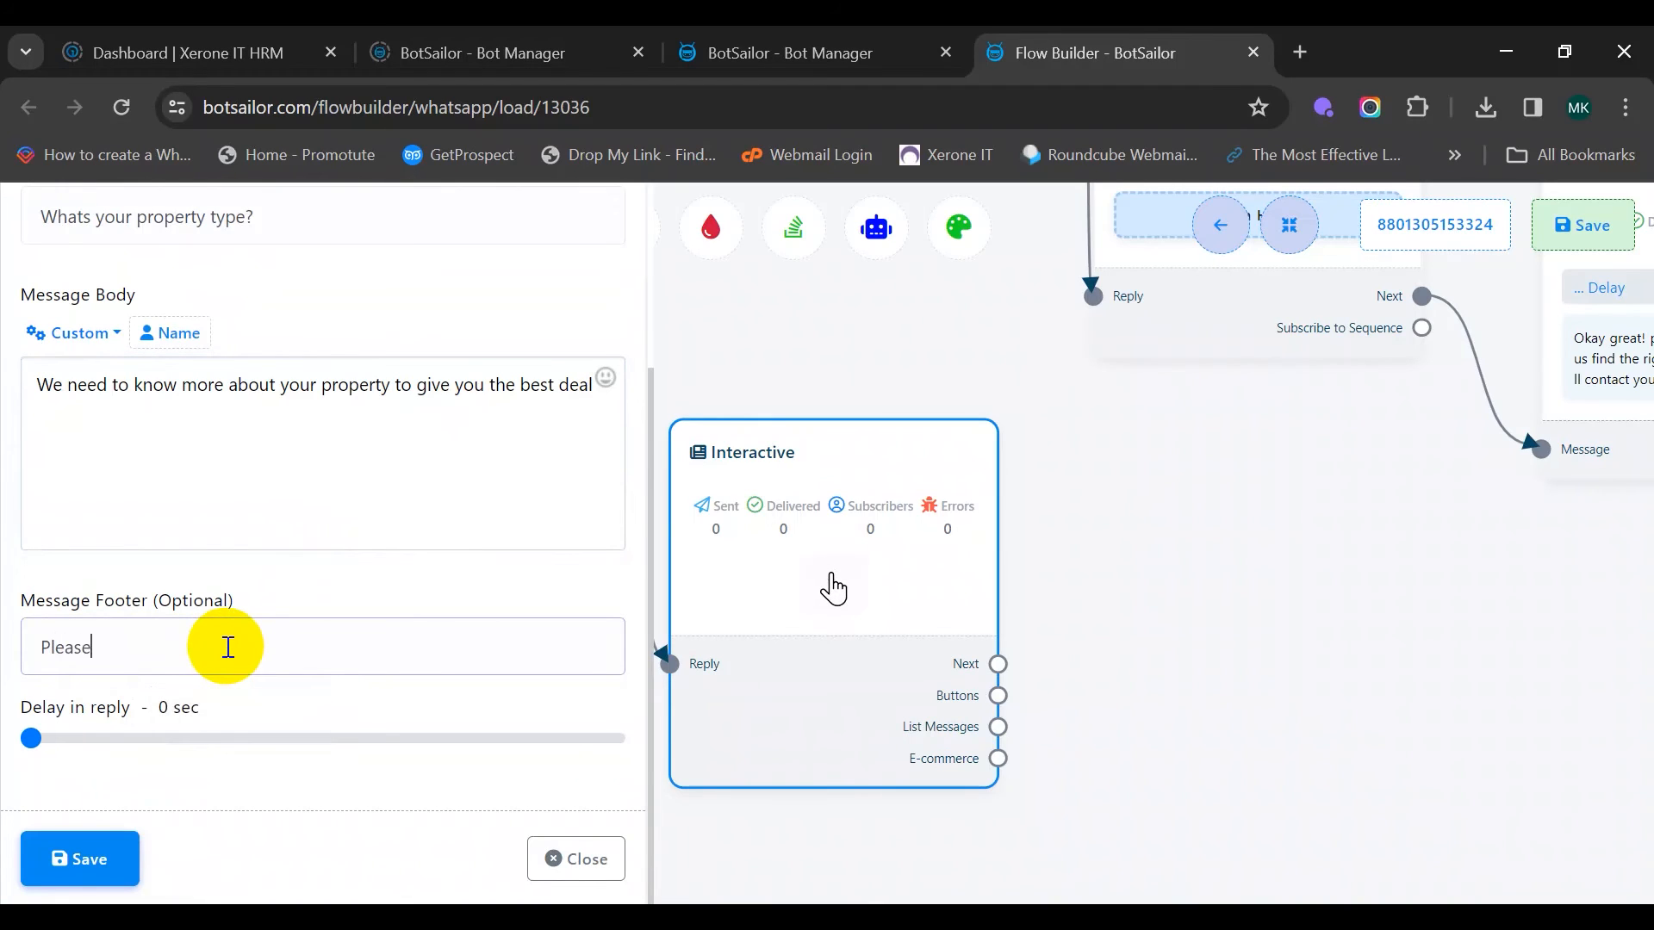
pyautogui.write(' choose one')
pyautogui.click(69, 860)
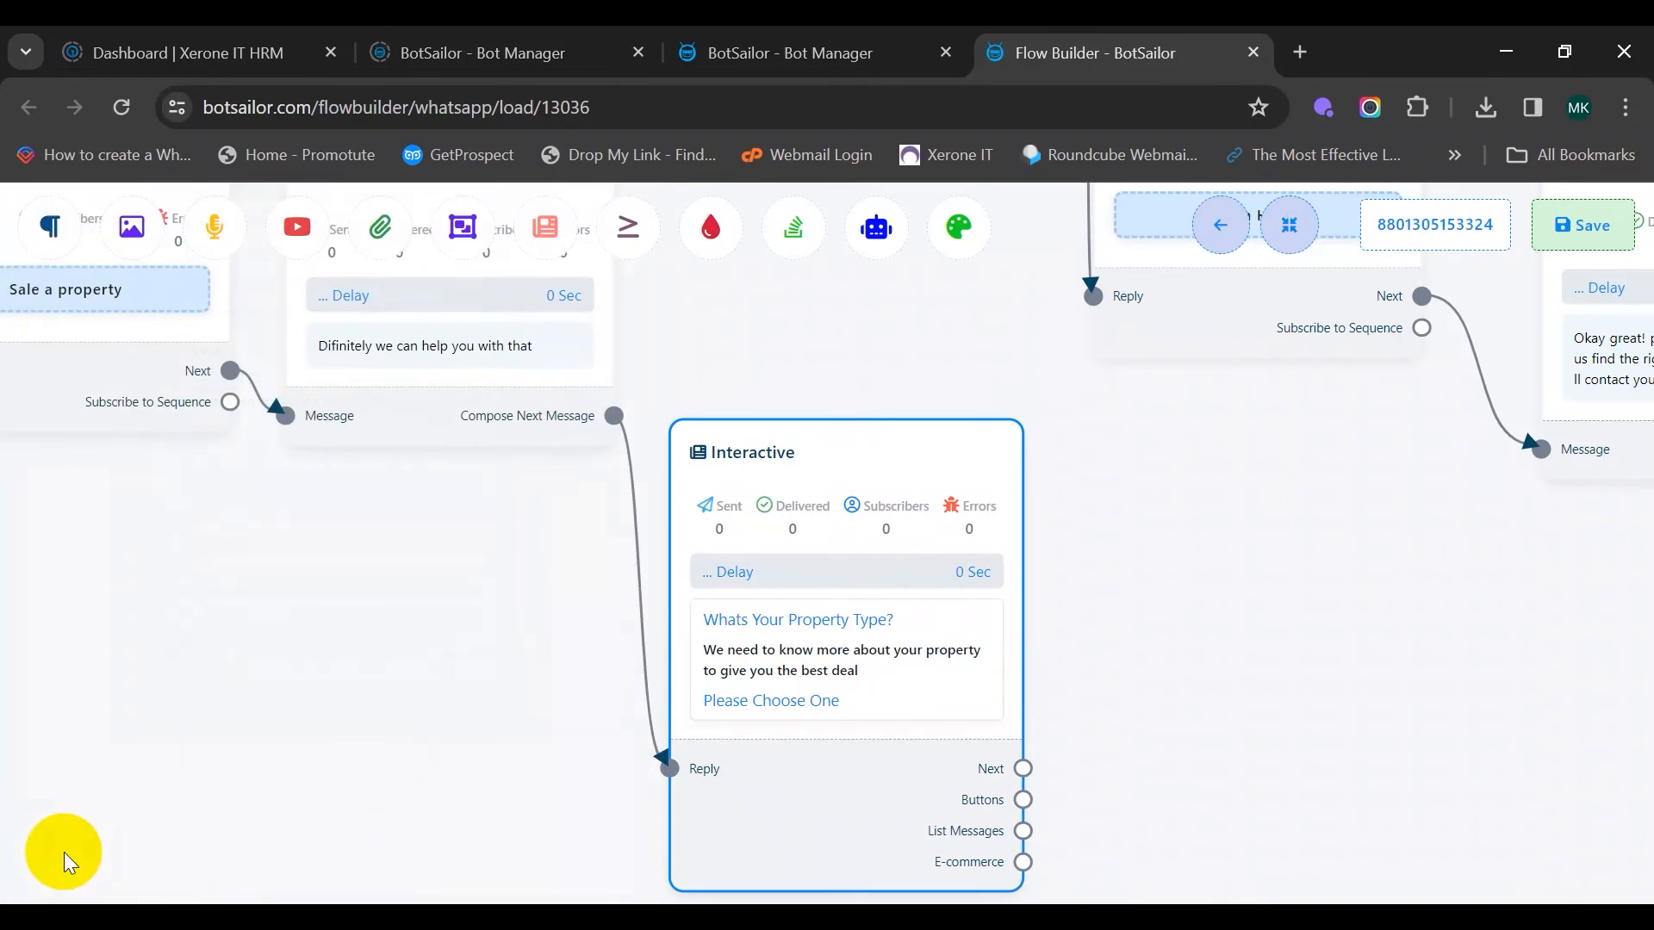
# Attach three reply buttons to the property-type Interactive message and arrange them
pyautogui.moveTo(1295, 643); pyautogui.dragTo(1042, 530)
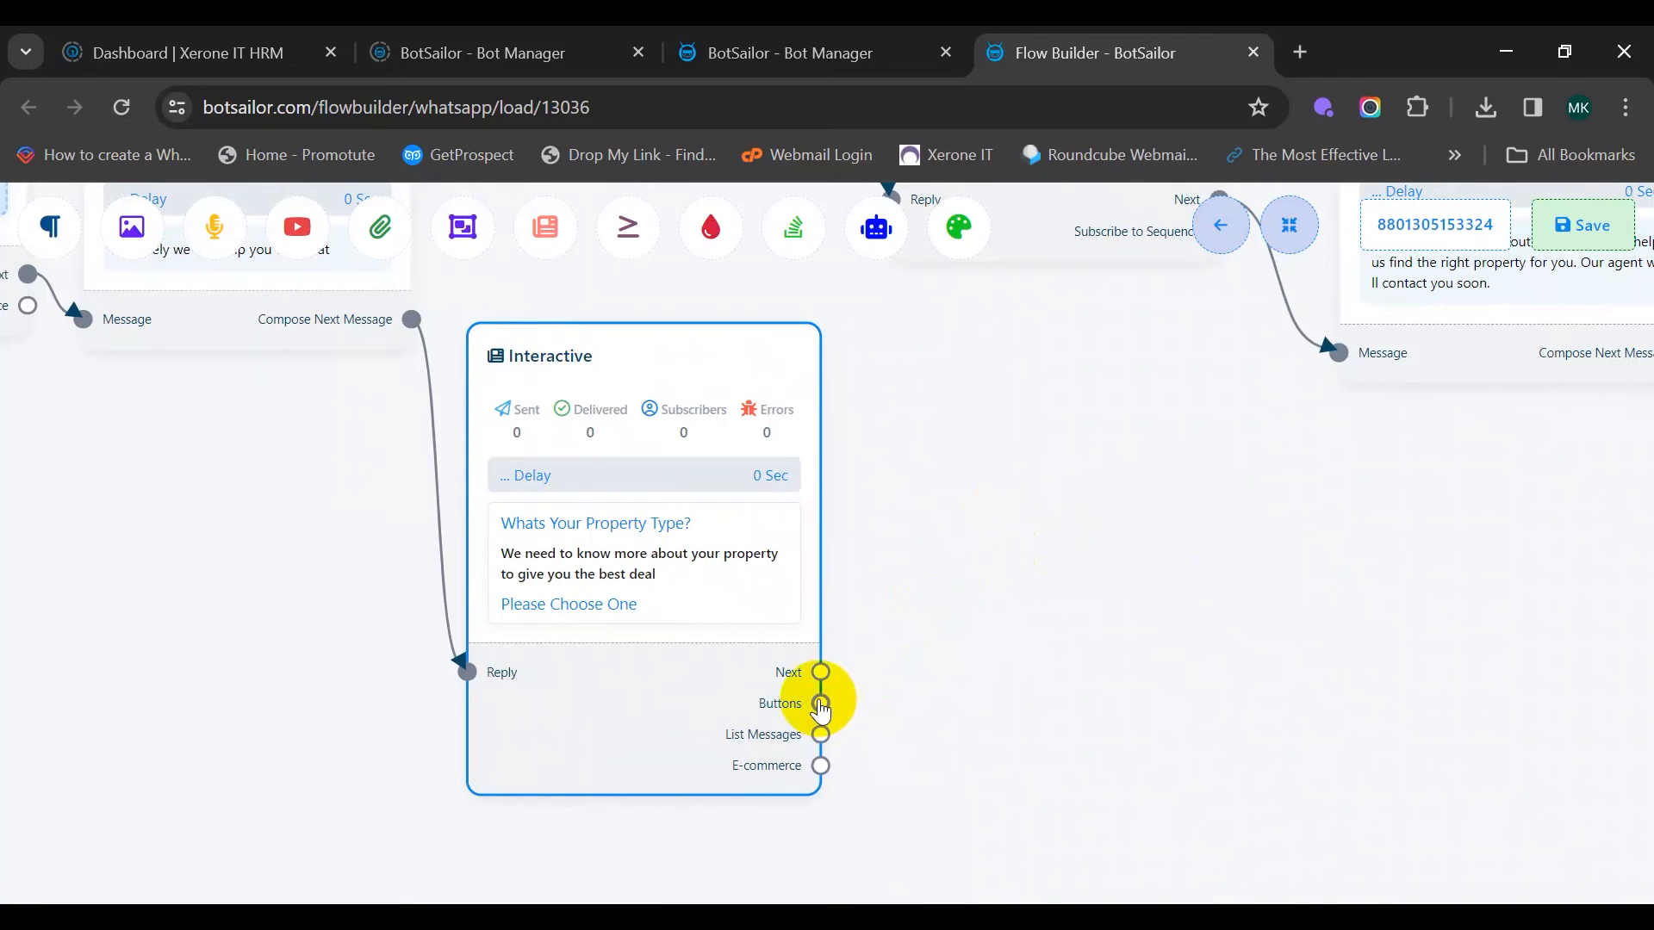
pyautogui.moveTo(825, 701); pyautogui.dragTo(937, 374)
pyautogui.moveTo(1032, 444); pyautogui.dragTo(1003, 366)
pyautogui.moveTo(825, 704); pyautogui.dragTo(1255, 627)
pyautogui.moveTo(1149, 680); pyautogui.dragTo(951, 359)
pyautogui.moveTo(624, 390); pyautogui.dragTo(727, 650)
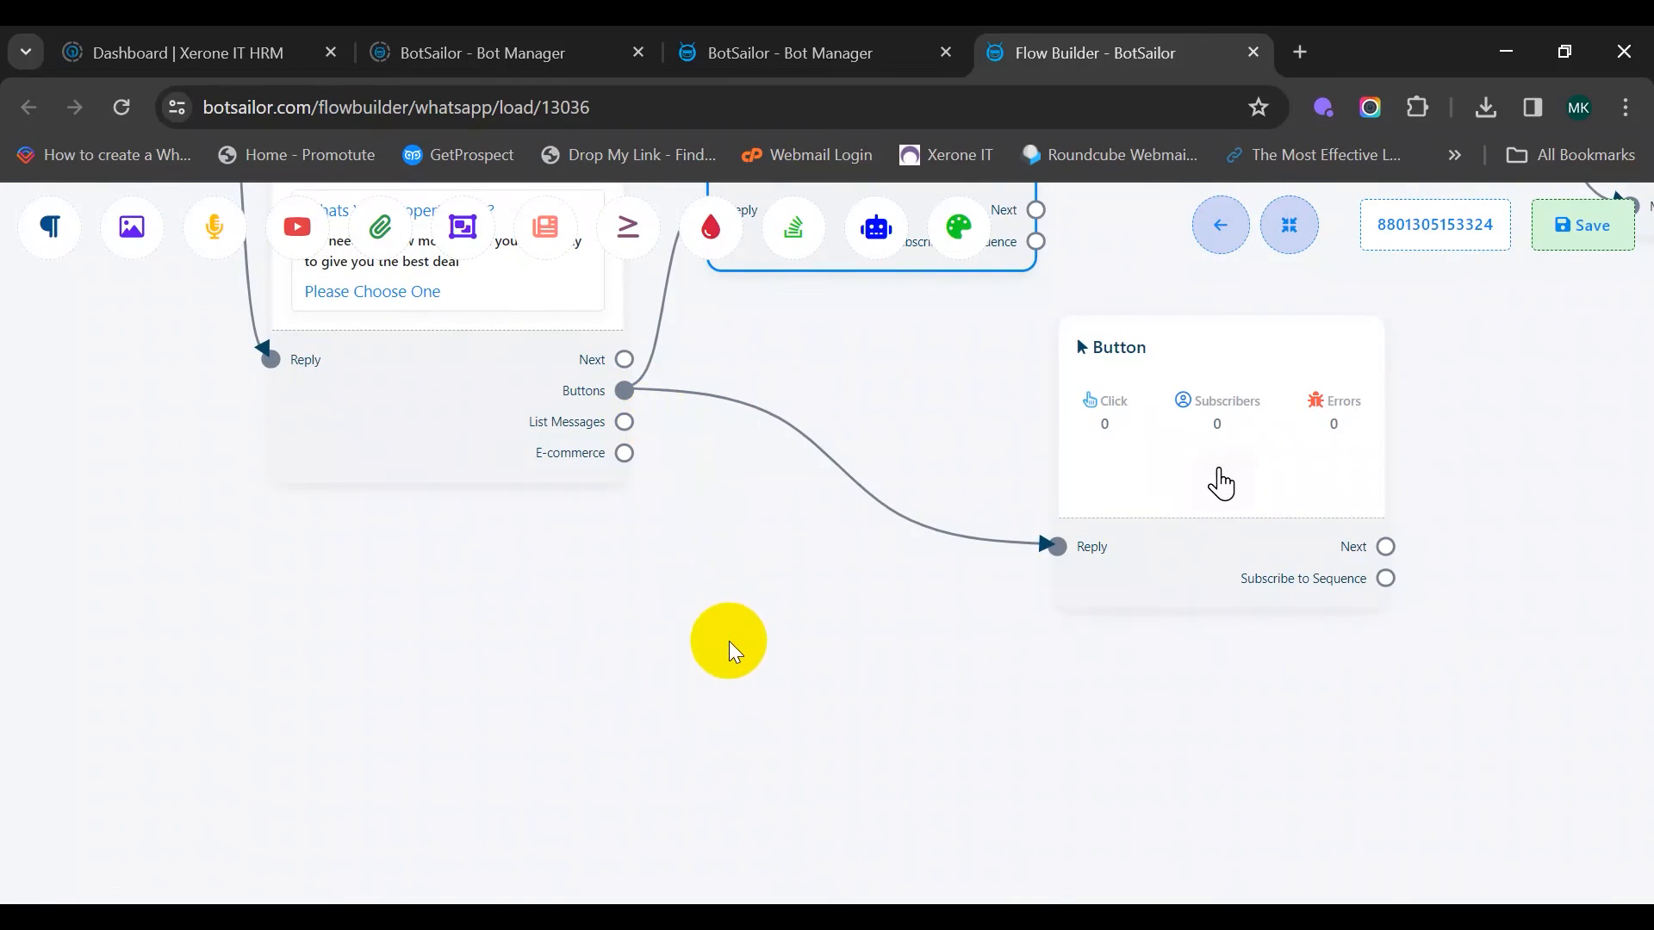
pyautogui.moveTo(819, 712); pyautogui.dragTo(757, 701)
pyautogui.scroll(-3, 822, 601)
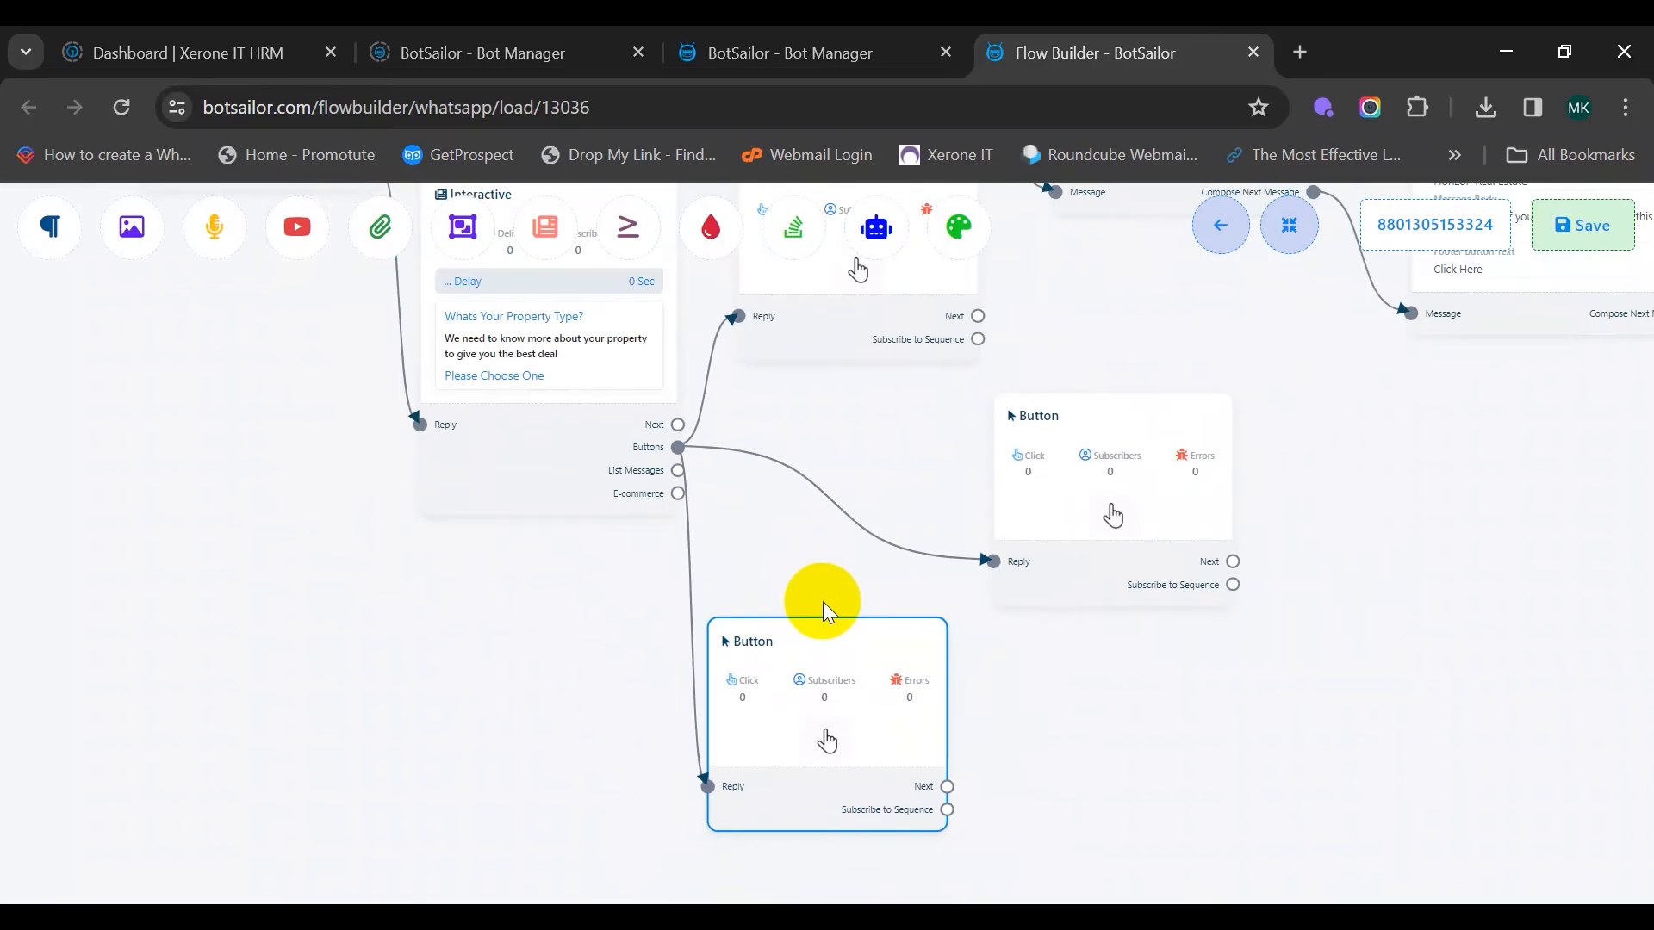
pyautogui.moveTo(825, 499); pyautogui.dragTo(682, 597)
pyautogui.moveTo(916, 527); pyautogui.dragTo(646, 515)
pyautogui.moveTo(912, 586); pyautogui.dragTo(871, 469)
pyautogui.moveTo(780, 414); pyautogui.dragTo(751, 654)
# Name the top button 'Home' and make it send a message
pyautogui.click(622, 409)
pyautogui.doubleClick(622, 408)
pyautogui.click(315, 362)
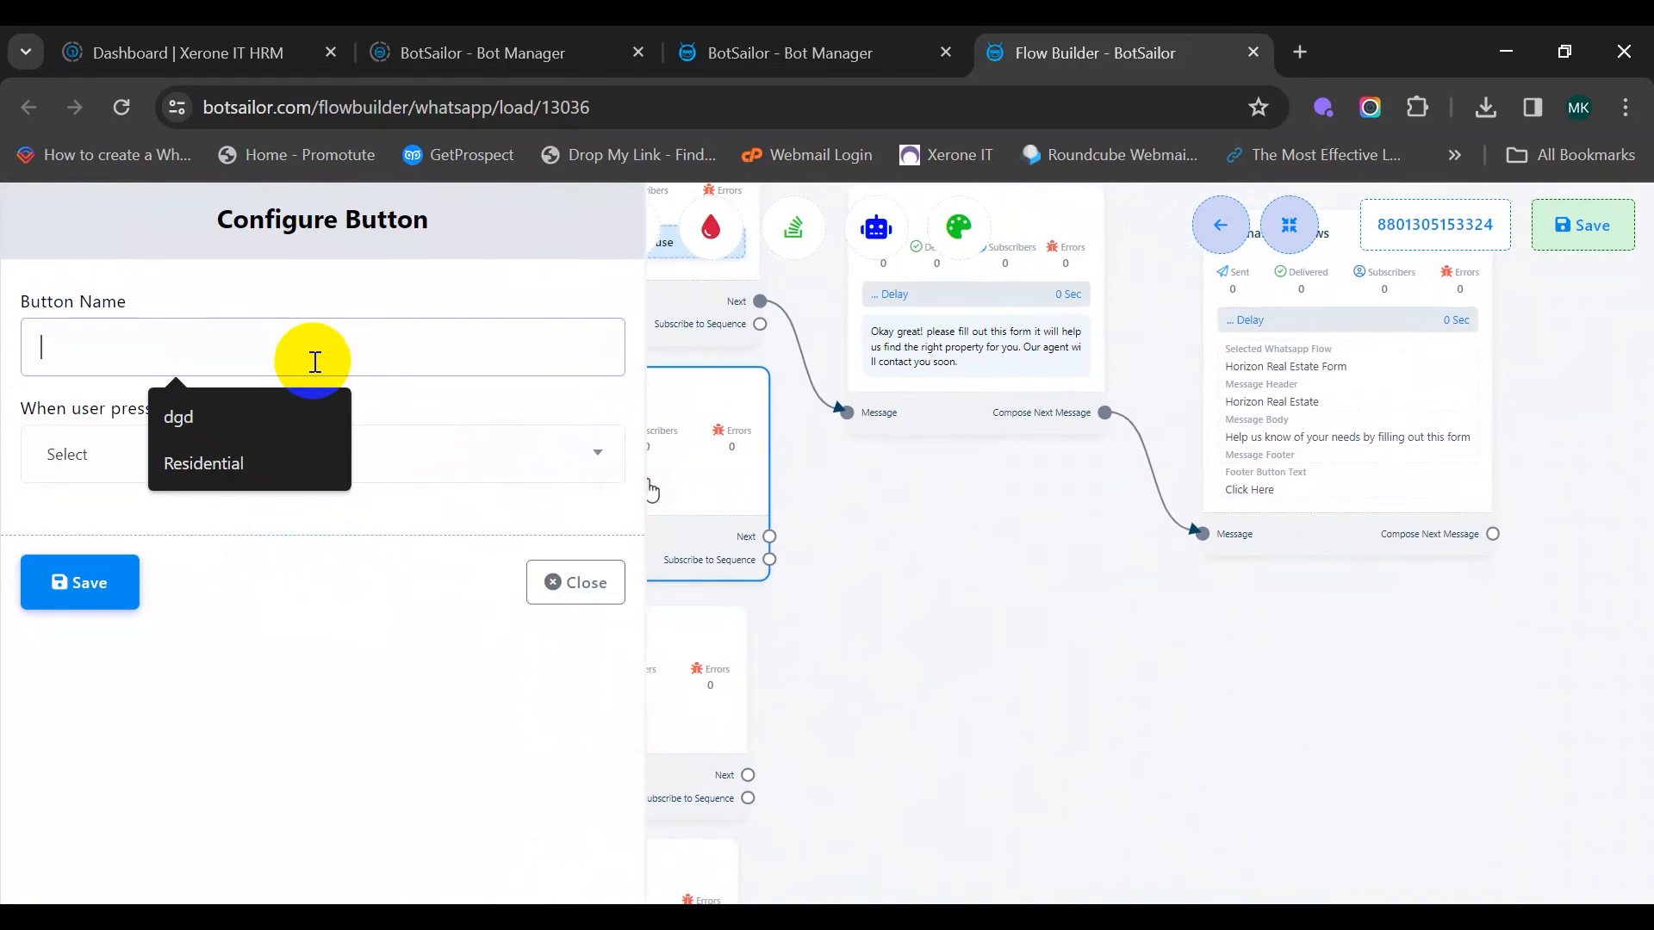
pyautogui.write('Home')
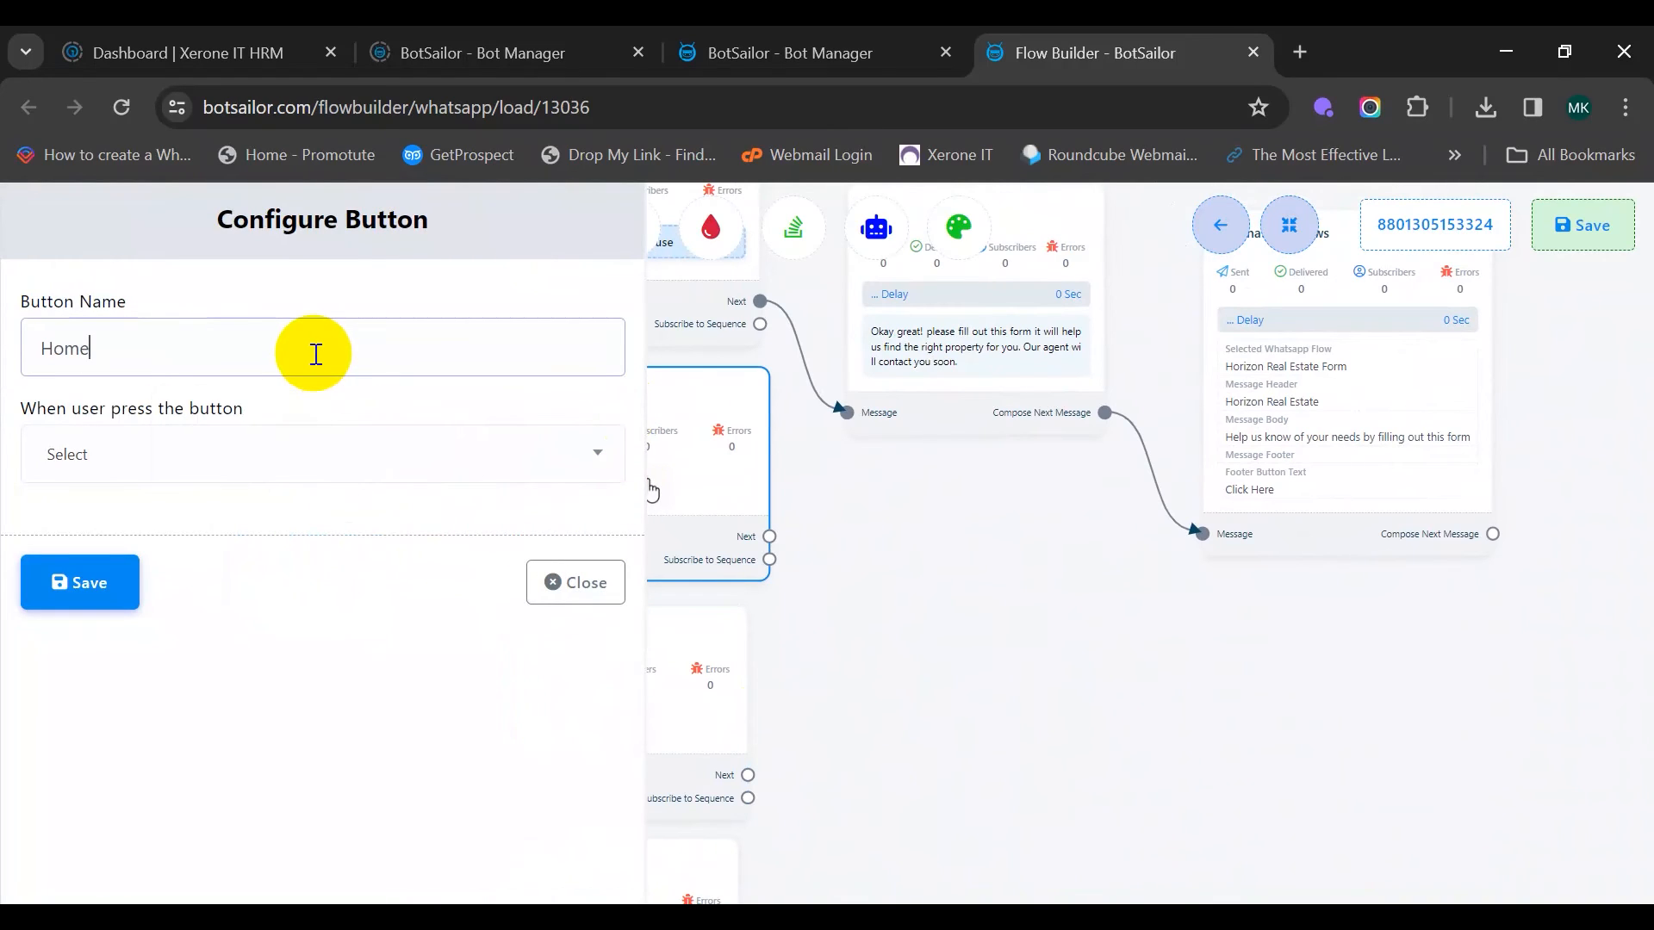
pyautogui.click(418, 468)
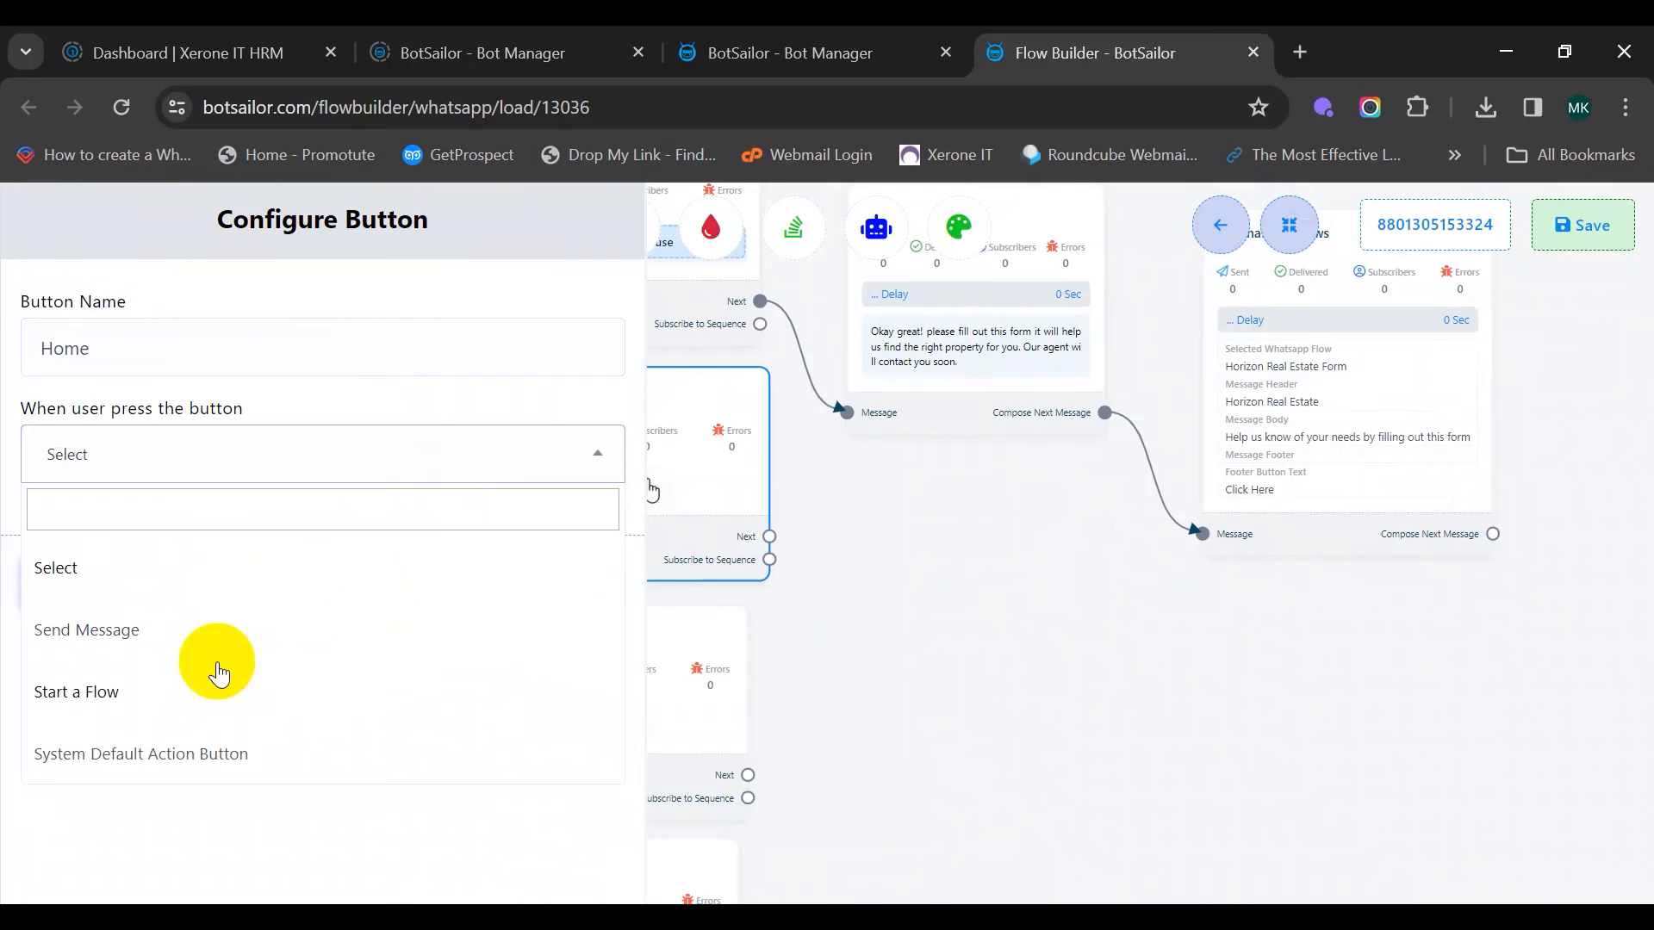
pyautogui.click(199, 631)
pyautogui.scroll(-4, 222, 657)
pyautogui.scroll(-2, 144, 773)
pyautogui.click(77, 858)
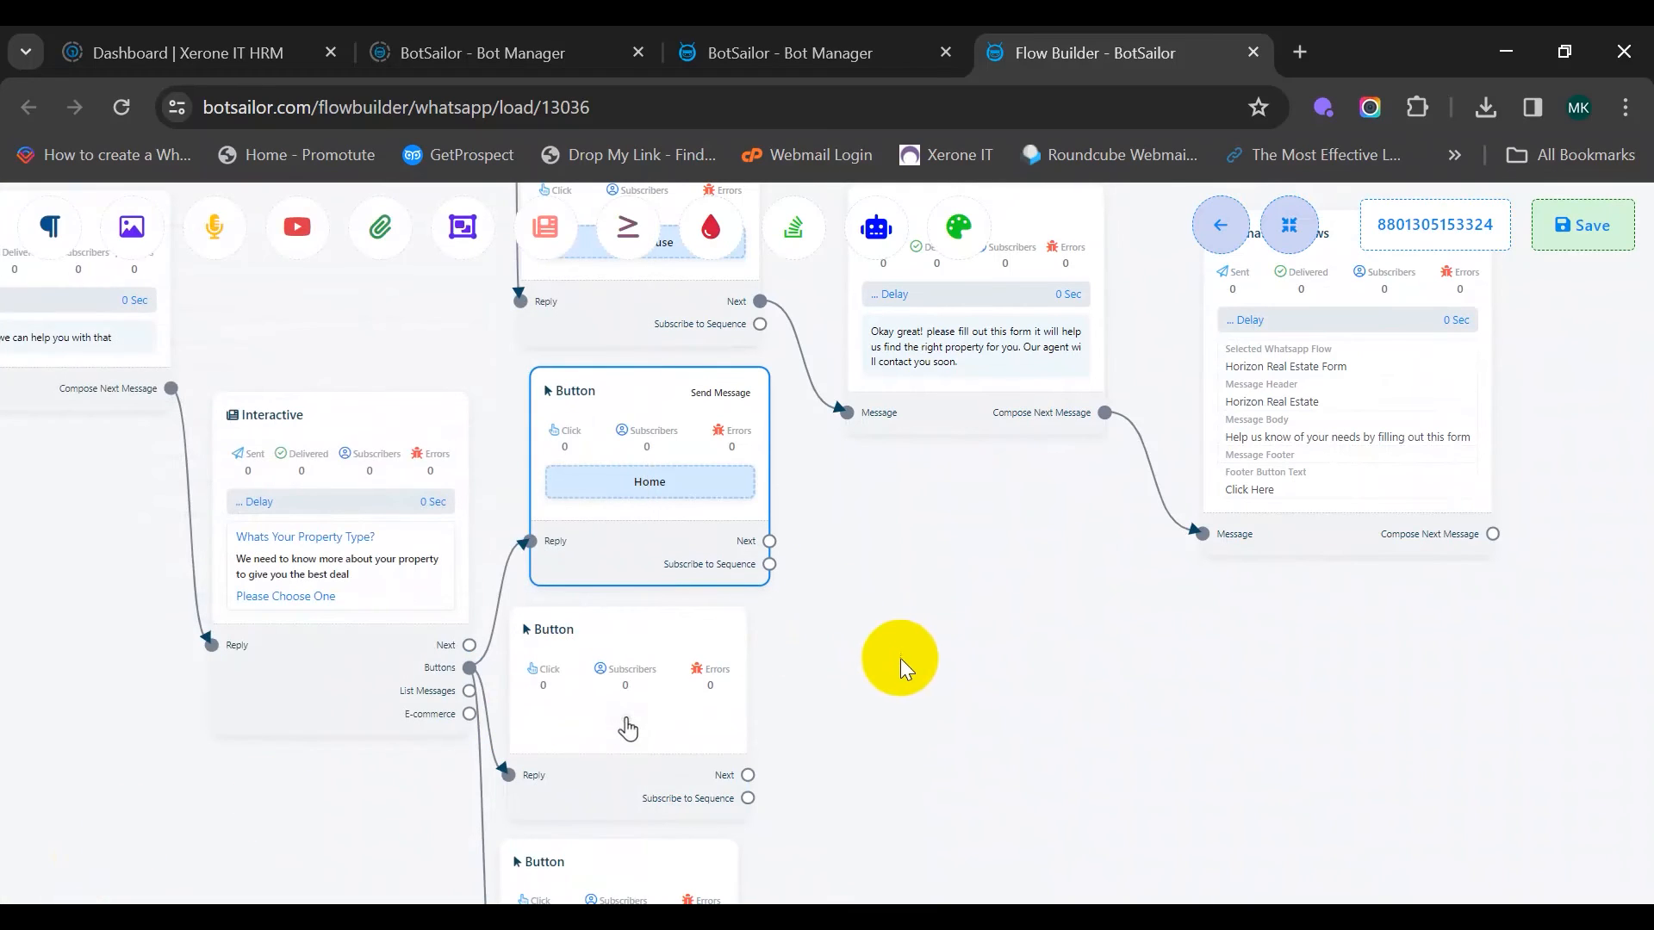
# Name the second button 'Apartment' and set it to Send Message
pyautogui.doubleClick(535, 590)
pyautogui.click(114, 344)
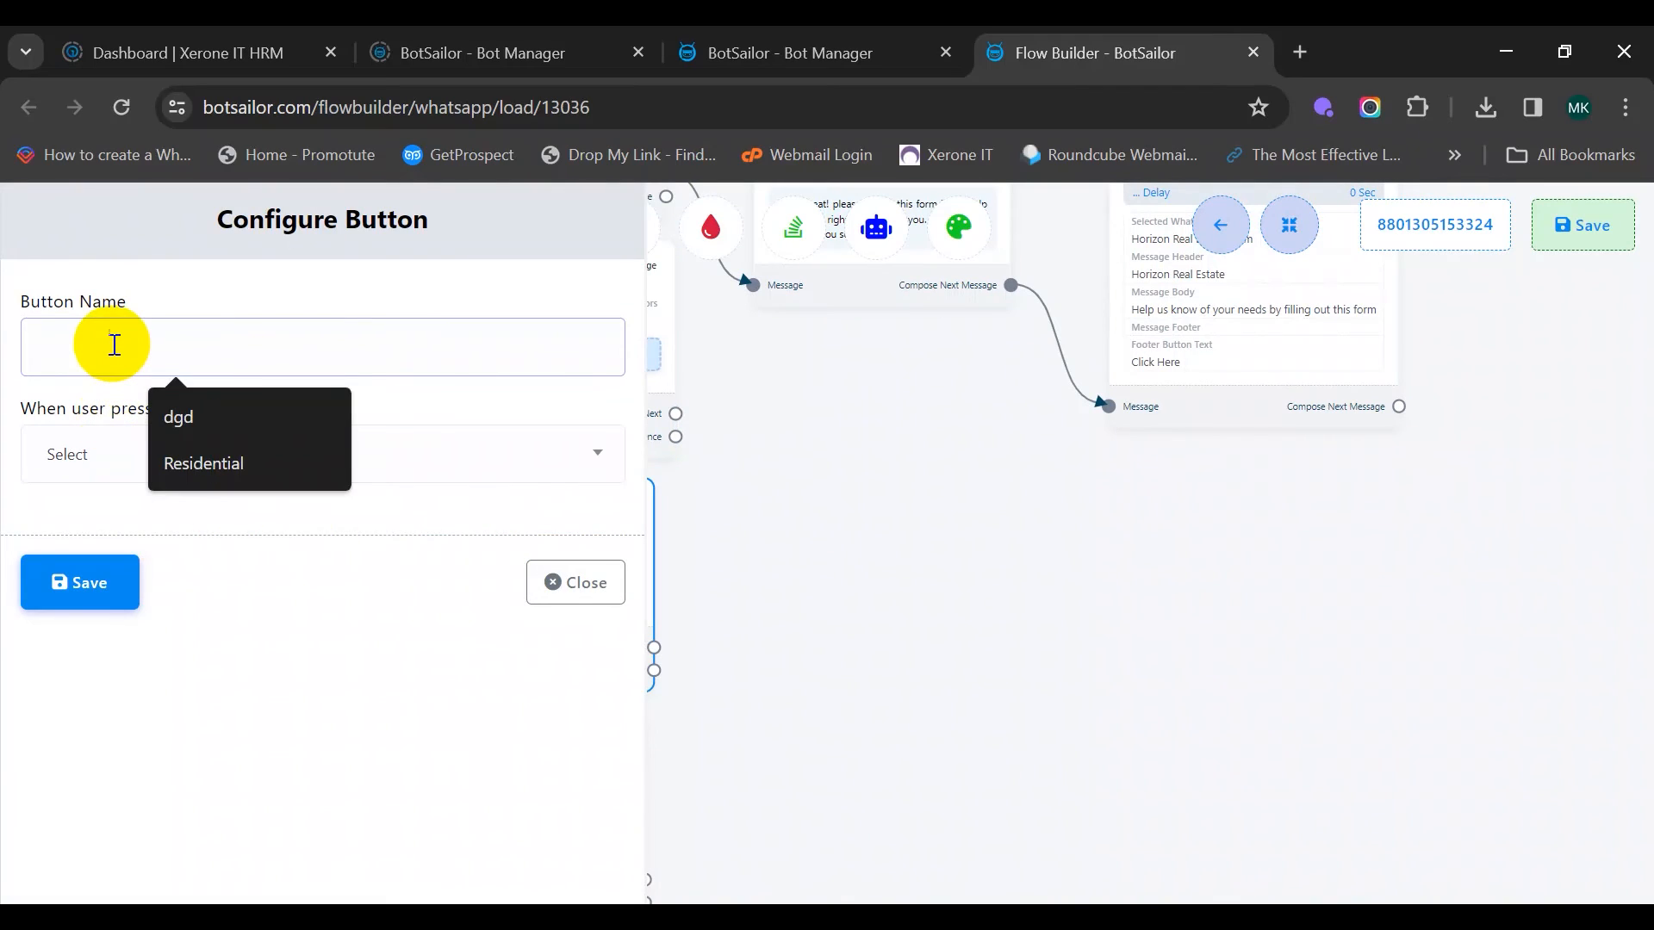
pyautogui.write('Apartmen')
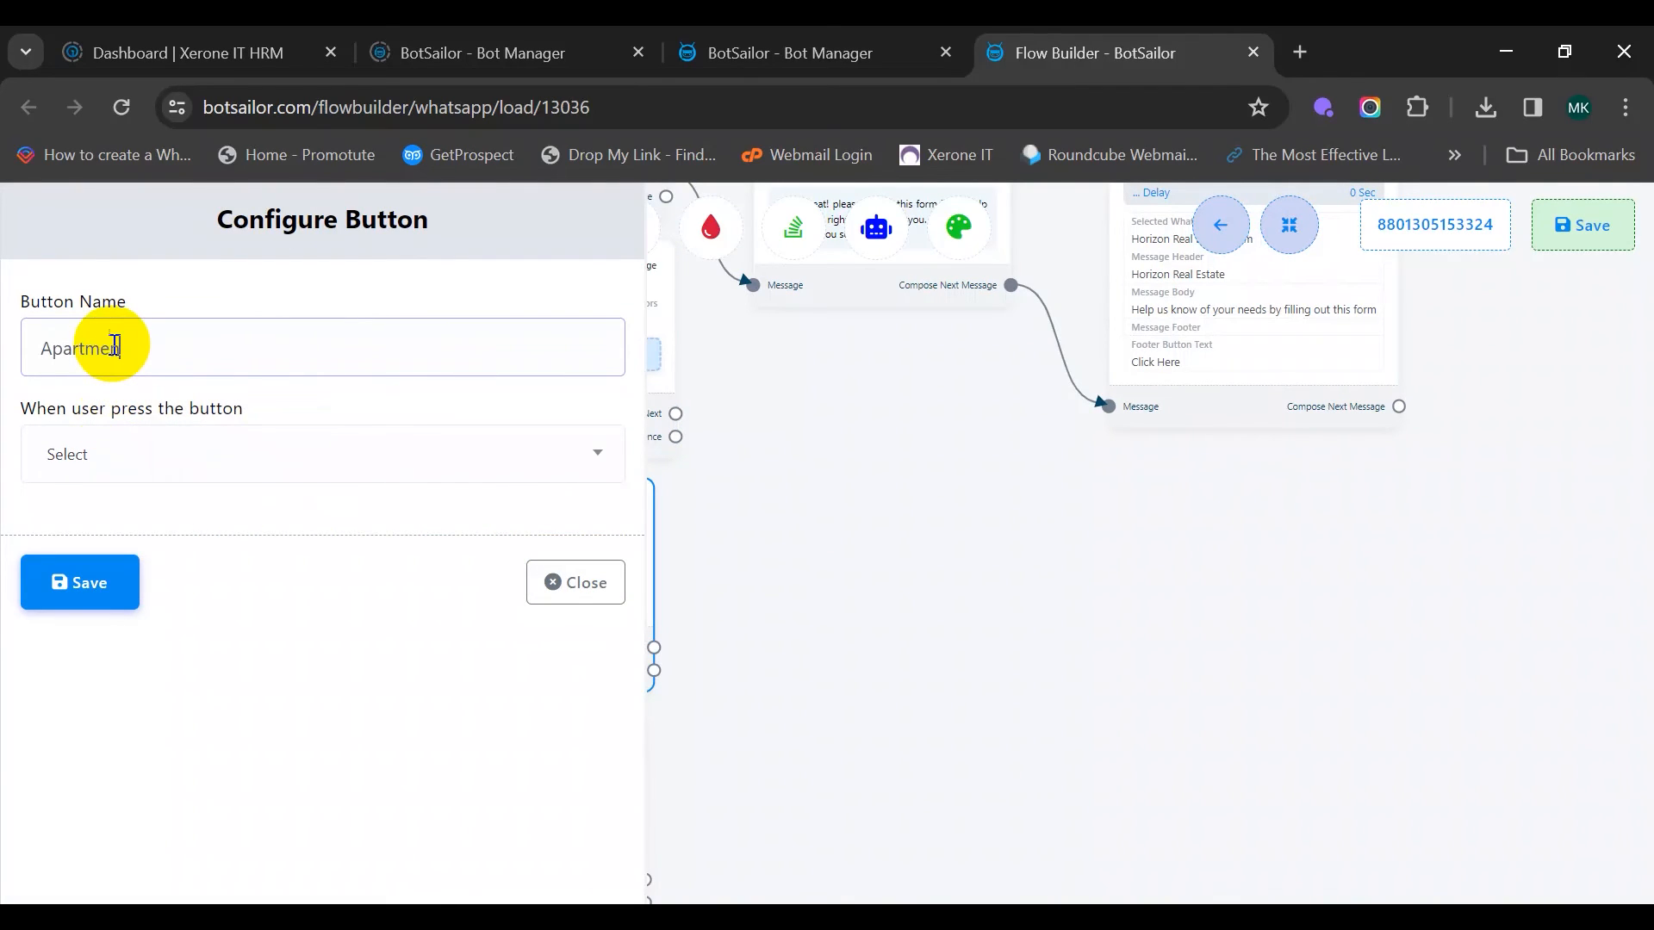
pyautogui.write('t')
pyautogui.click(303, 455)
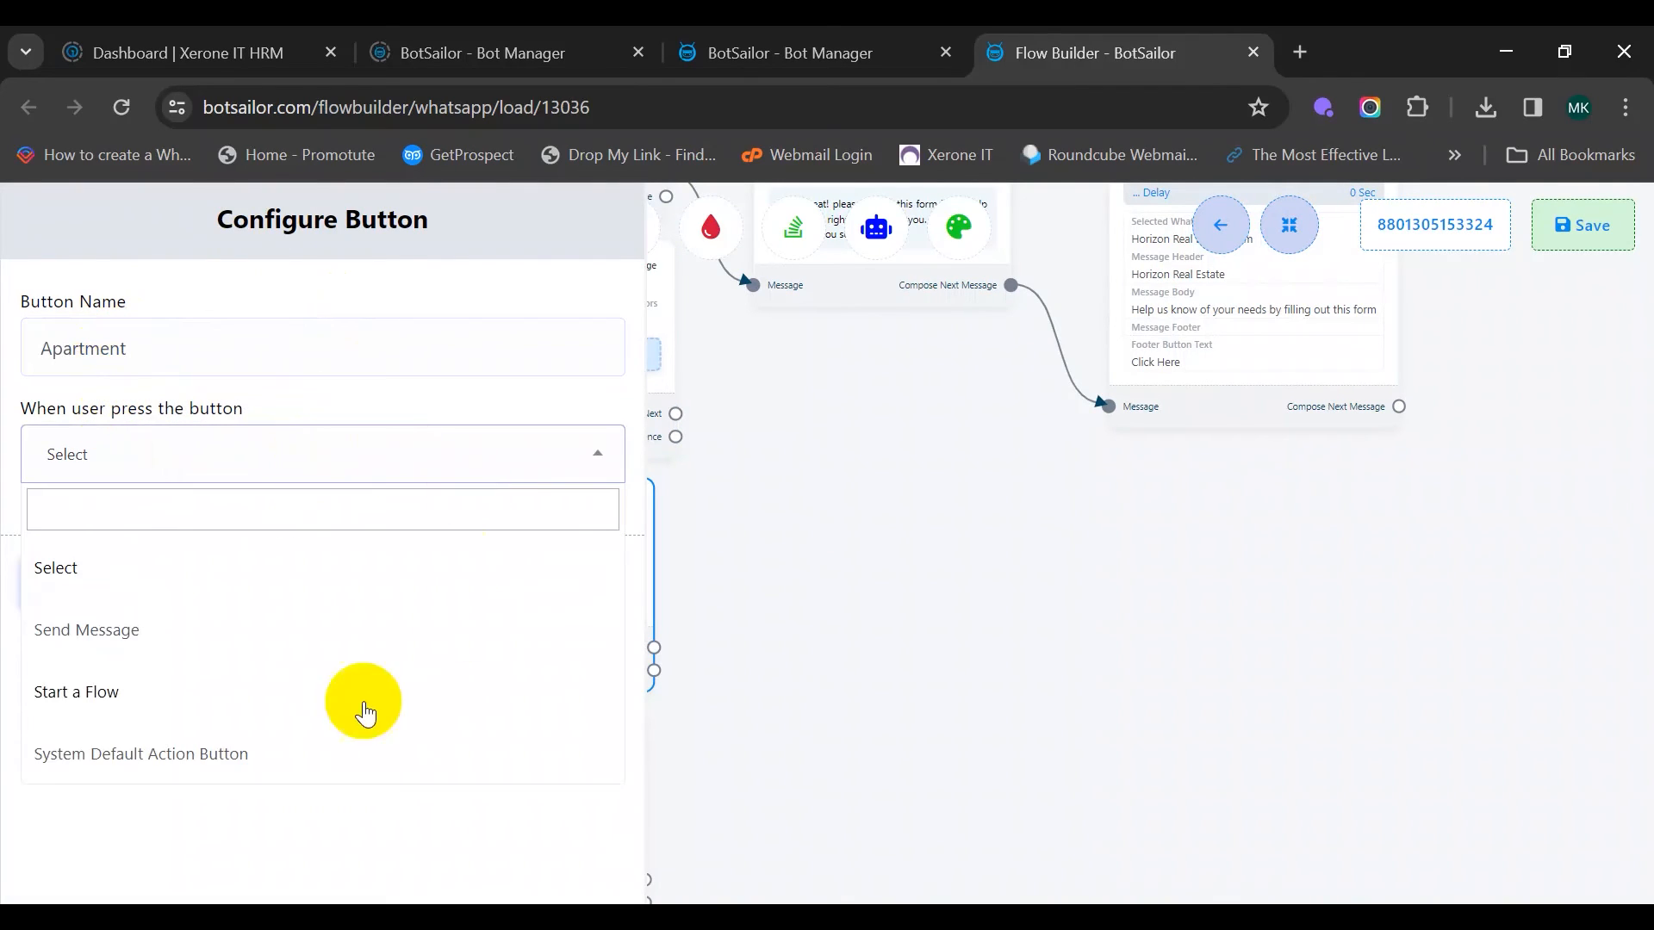
pyautogui.click(178, 633)
pyautogui.scroll(-5, 219, 663)
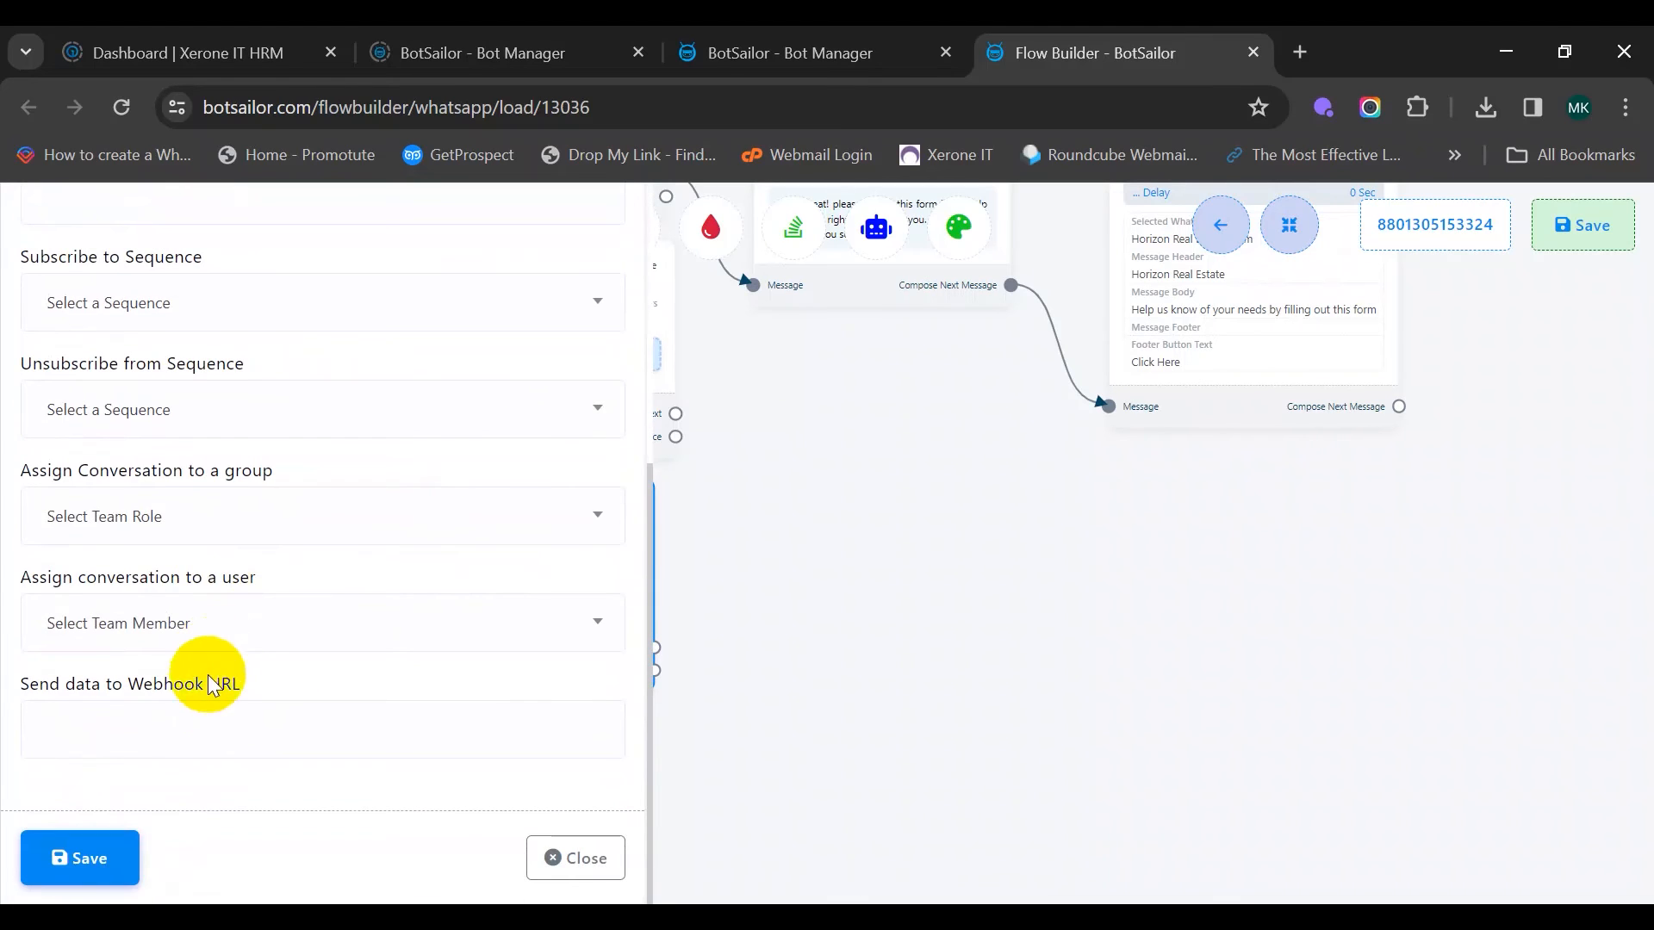
pyautogui.click(86, 858)
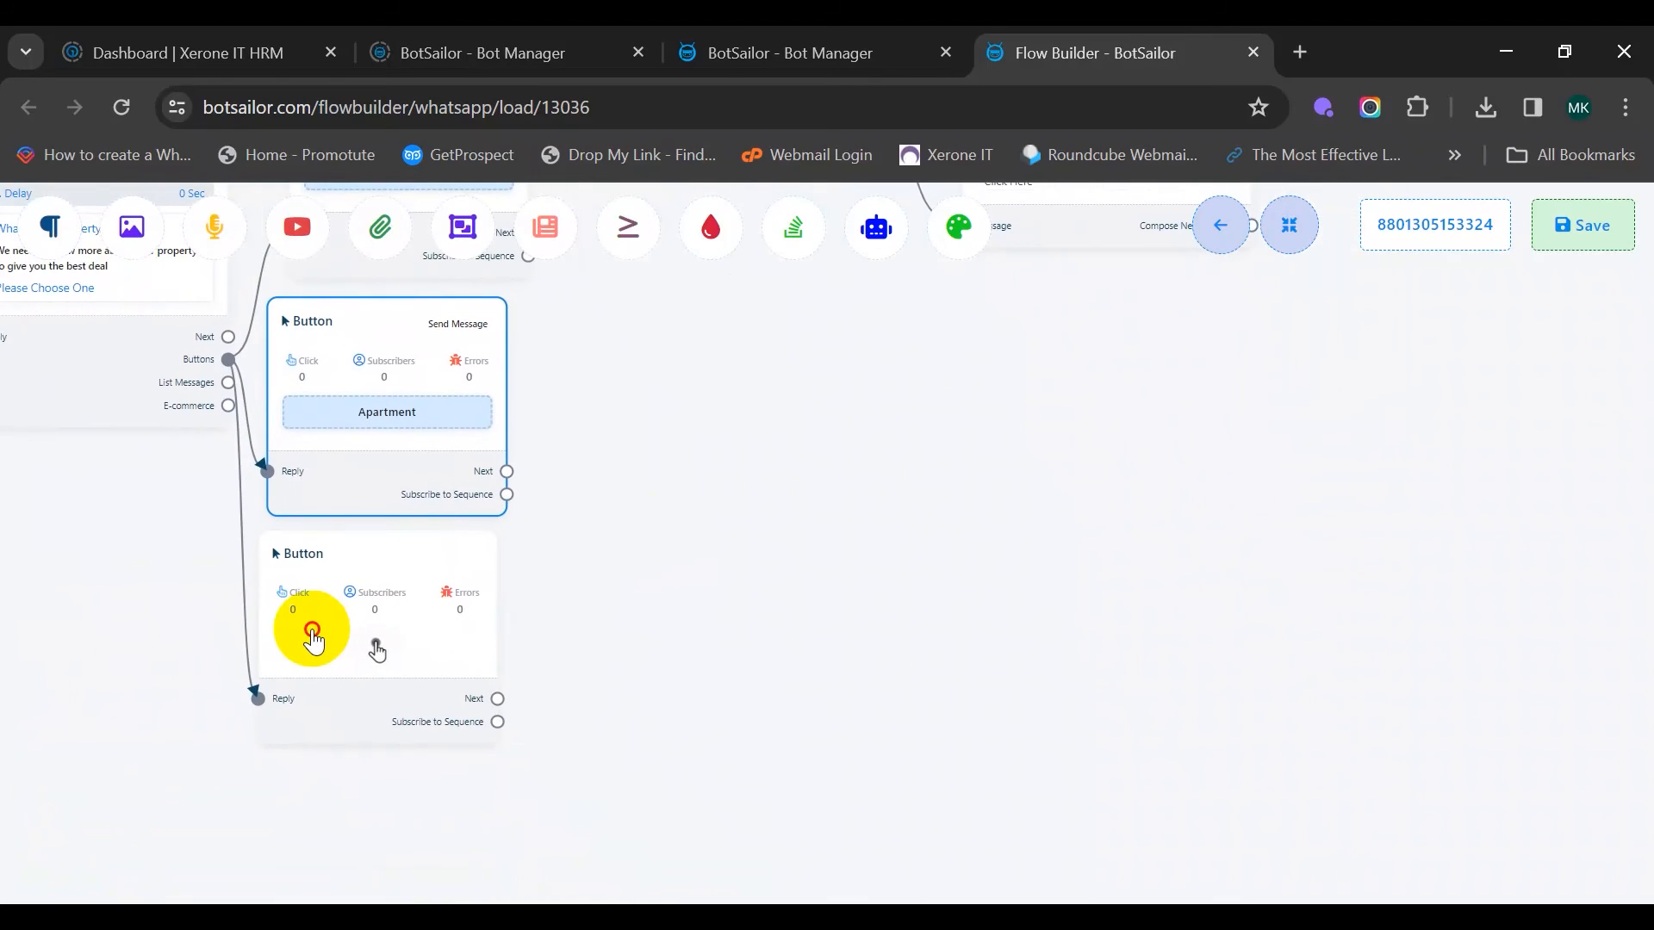
# Name the third button 'Land' and set it to Send Message
pyautogui.doubleClick(314, 639)
pyautogui.click(134, 339)
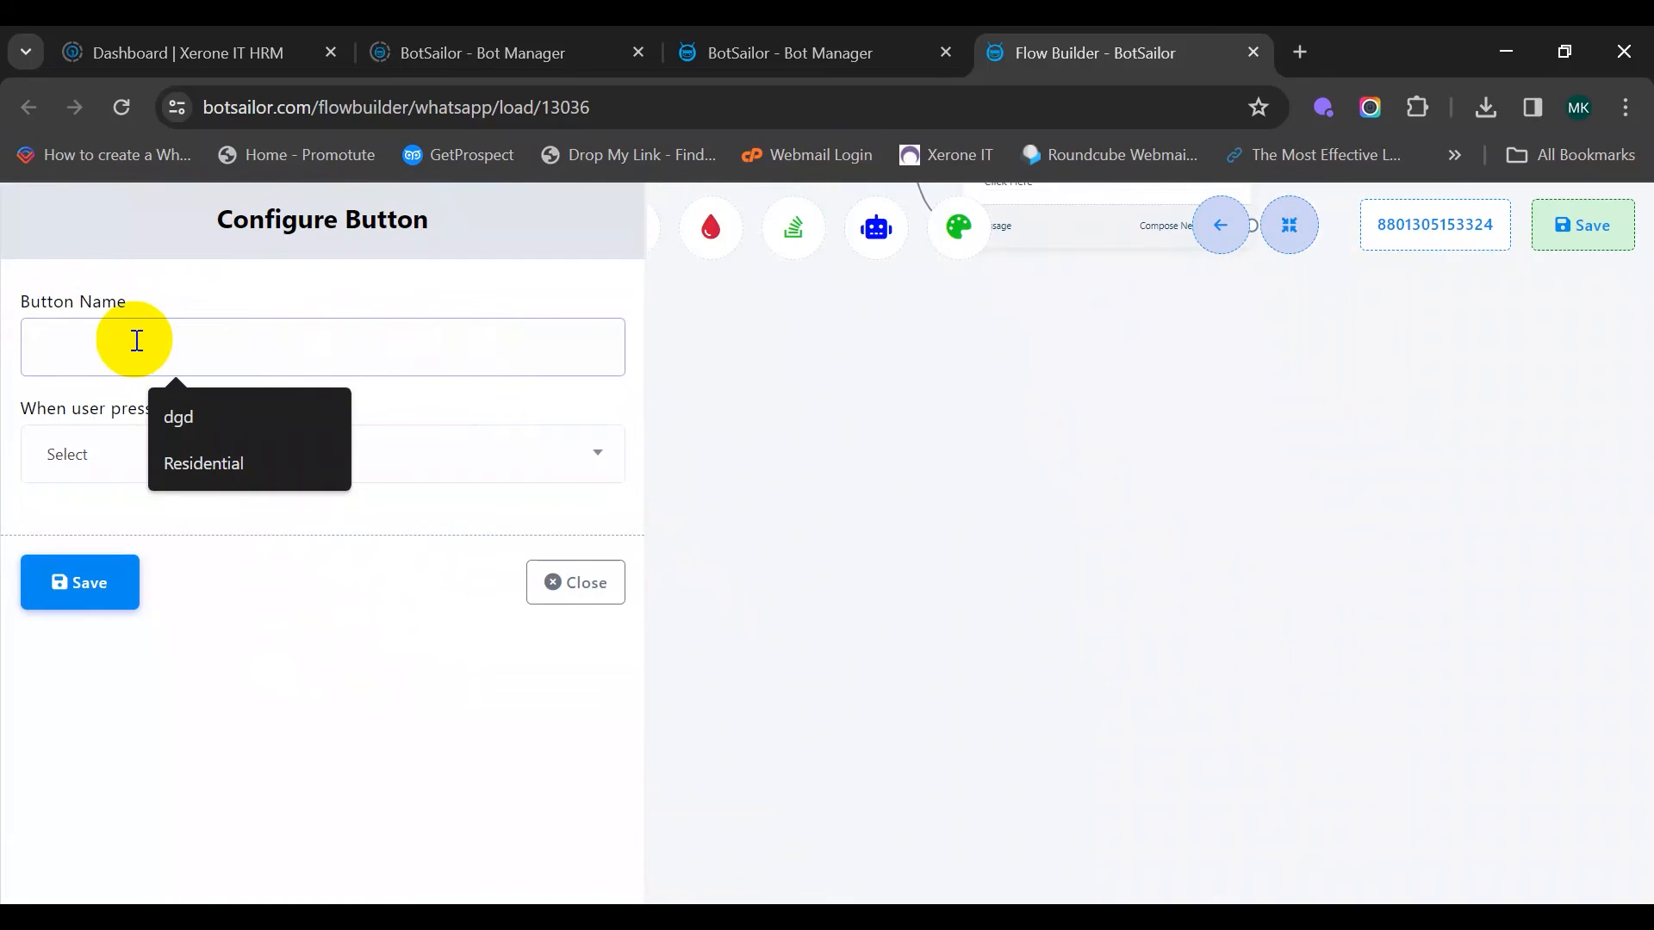
pyautogui.write('Land')
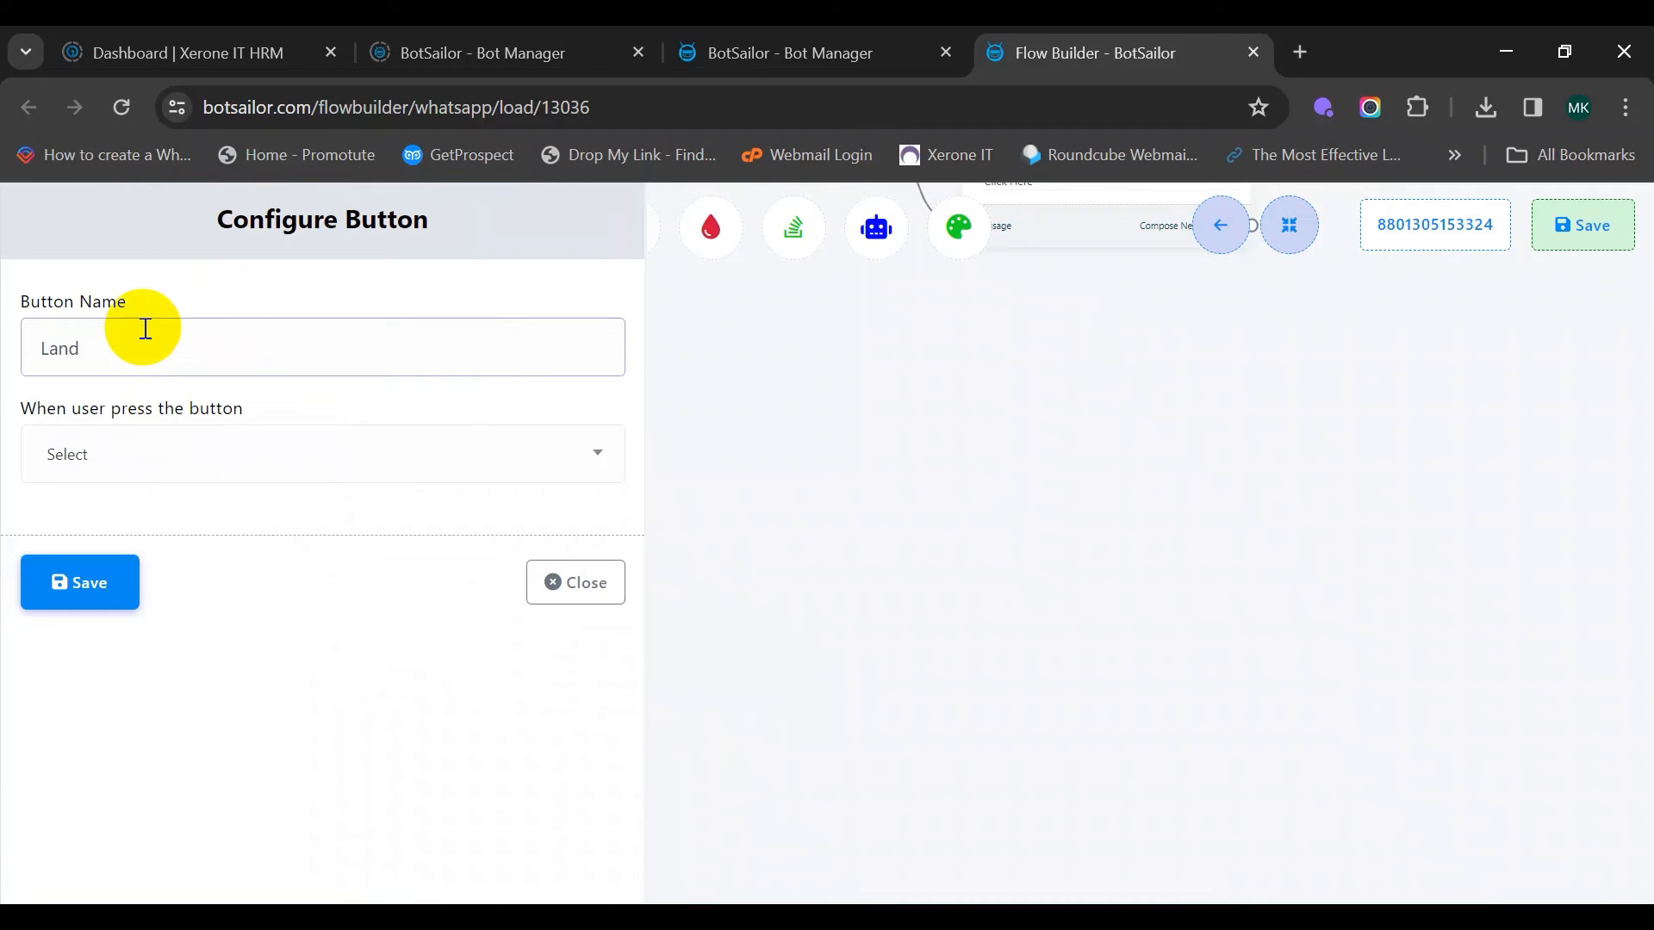
pyautogui.click(243, 445)
pyautogui.click(190, 648)
pyautogui.scroll(-5, 137, 775)
pyautogui.click(122, 845)
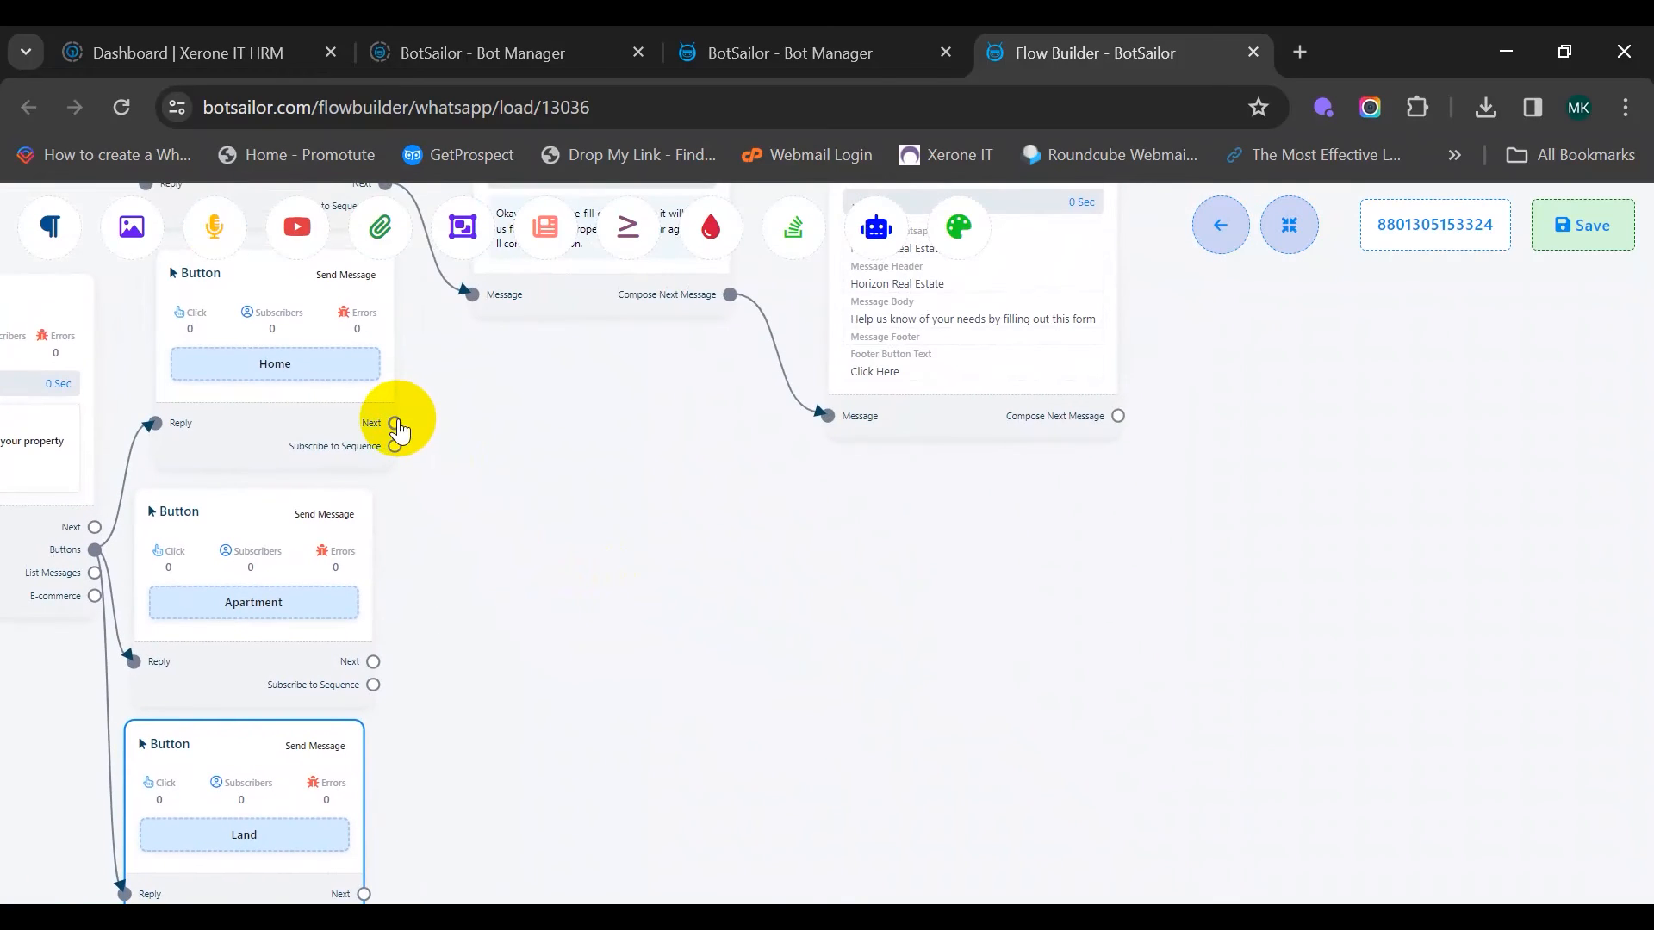
# Rearrange the text reply and WhatsApp Flows nodes higher on the canvas
pyautogui.click(544, 641)
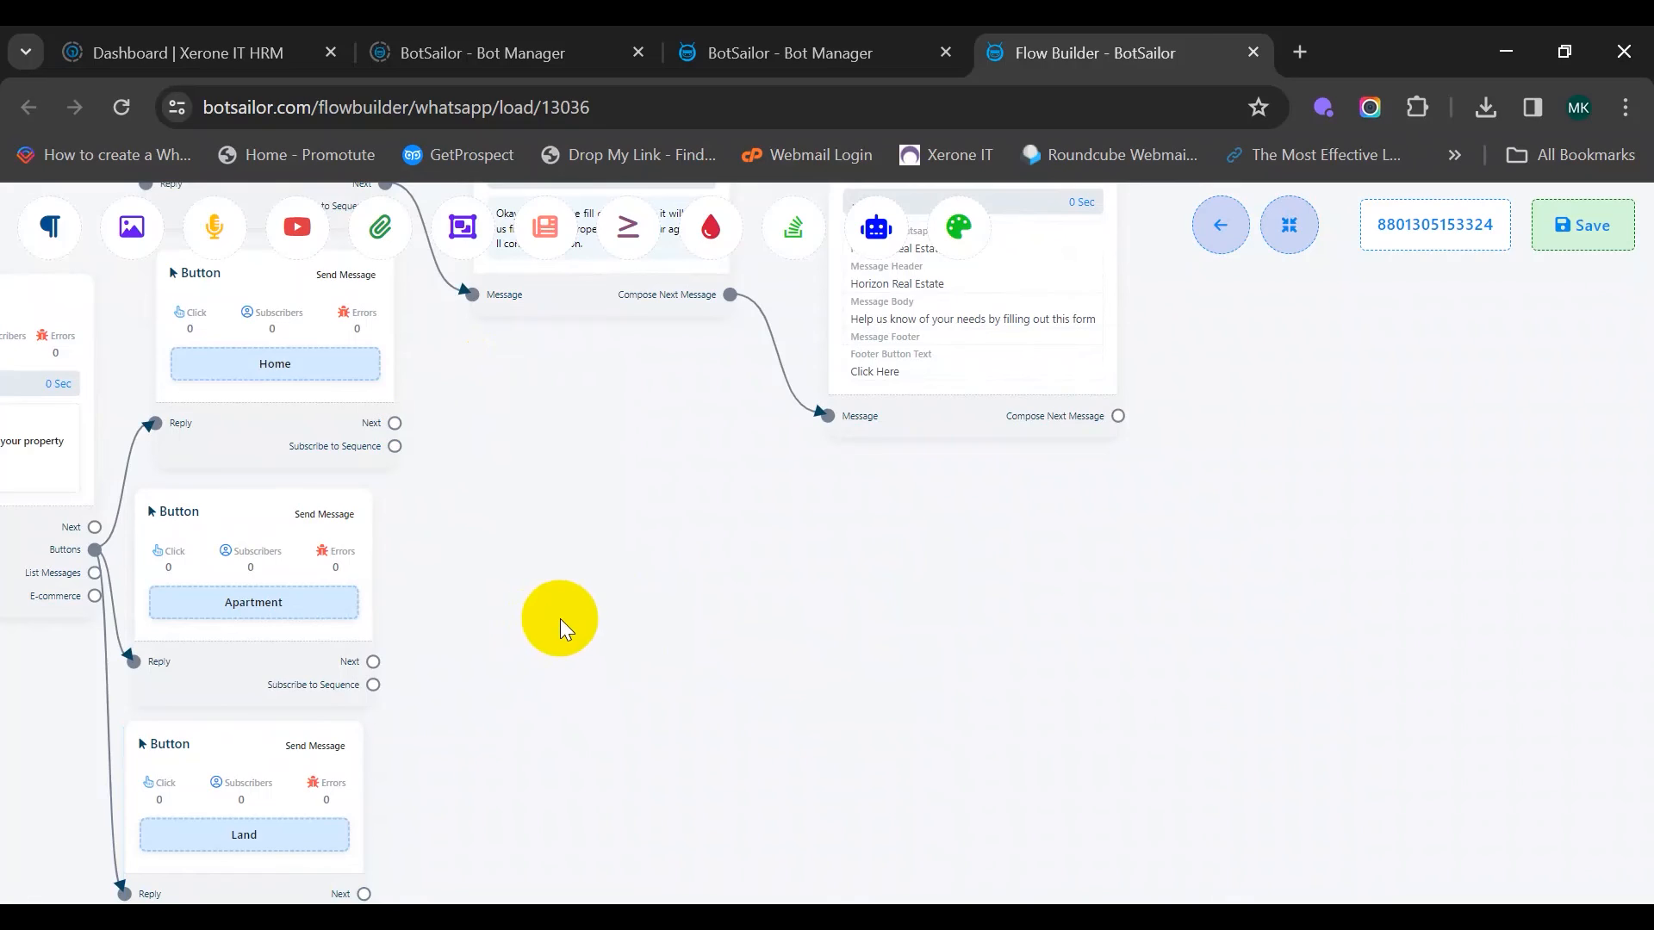
pyautogui.scroll(-1, 560, 622)
pyautogui.moveTo(560, 624); pyautogui.dragTo(622, 700)
pyautogui.scroll(1, 606, 603)
pyautogui.moveTo(672, 349); pyautogui.dragTo(679, 310)
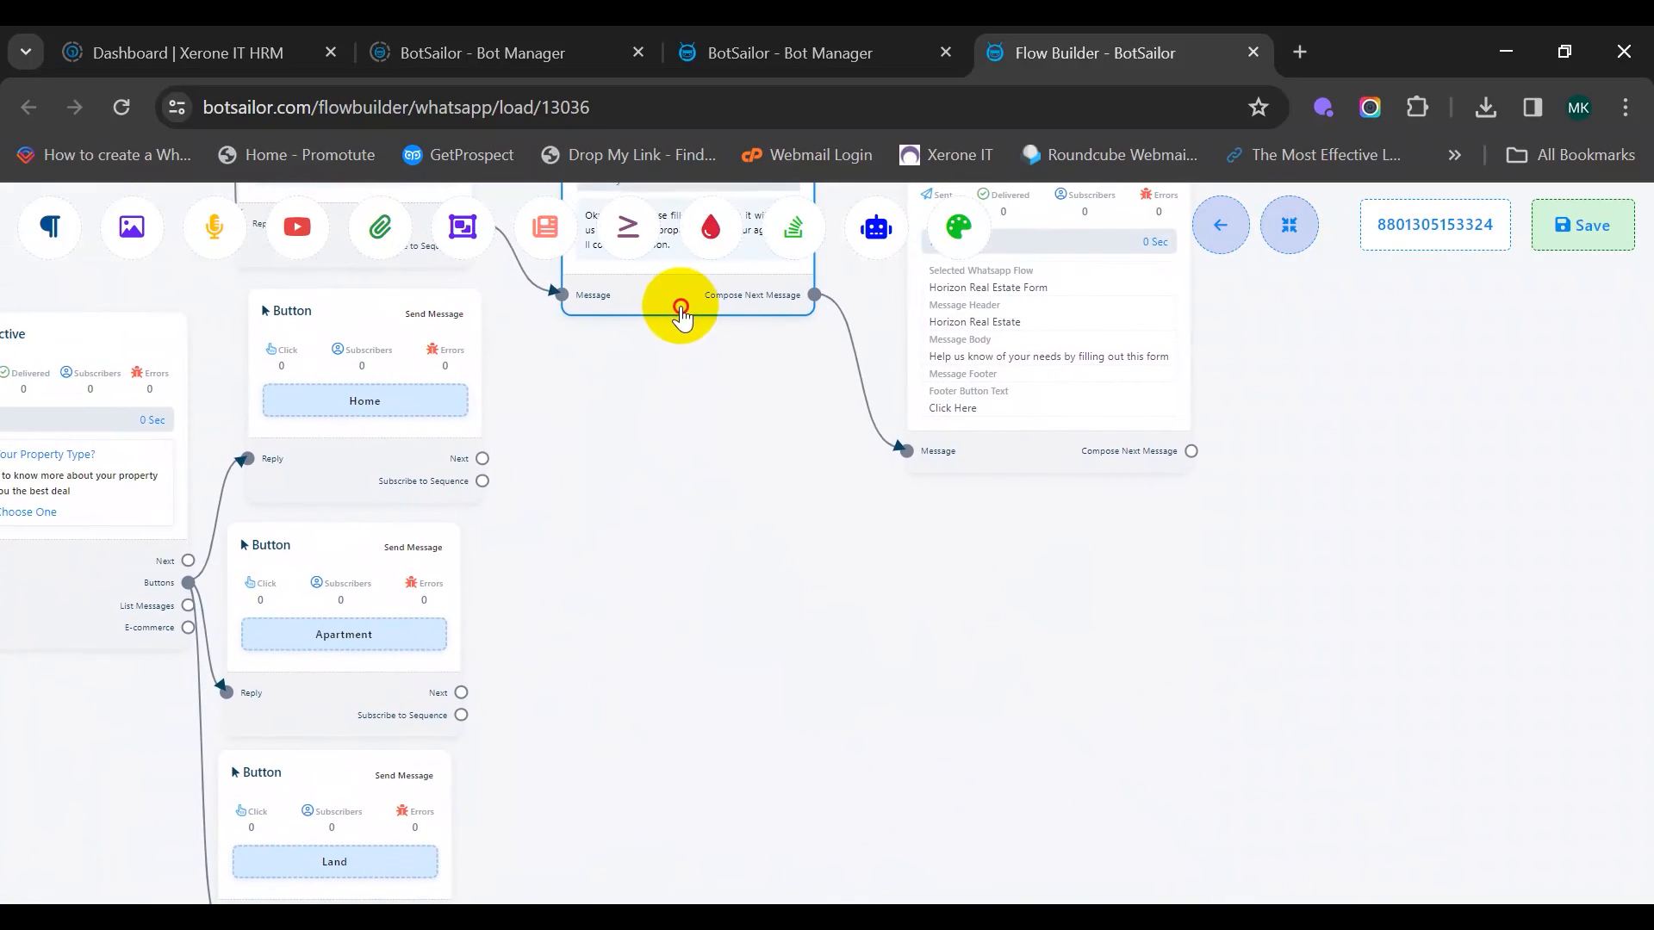
pyautogui.click(1047, 454)
pyautogui.moveTo(1047, 454); pyautogui.dragTo(1041, 309)
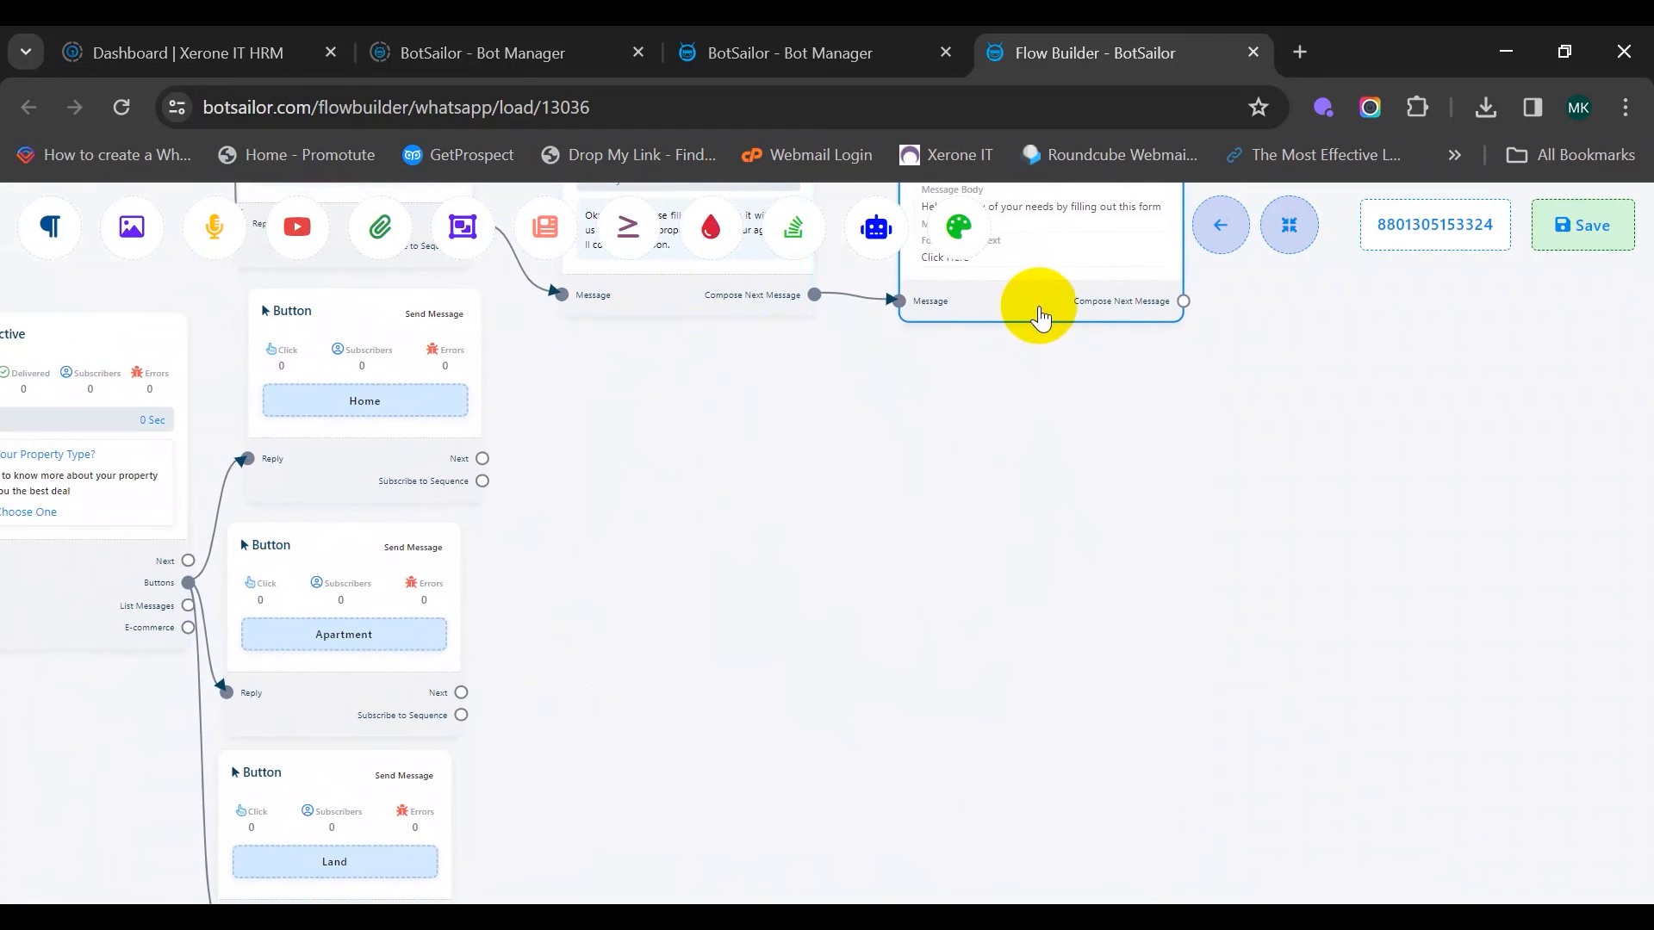
pyautogui.scroll(1, 582, 499)
pyautogui.scroll(1, 575, 532)
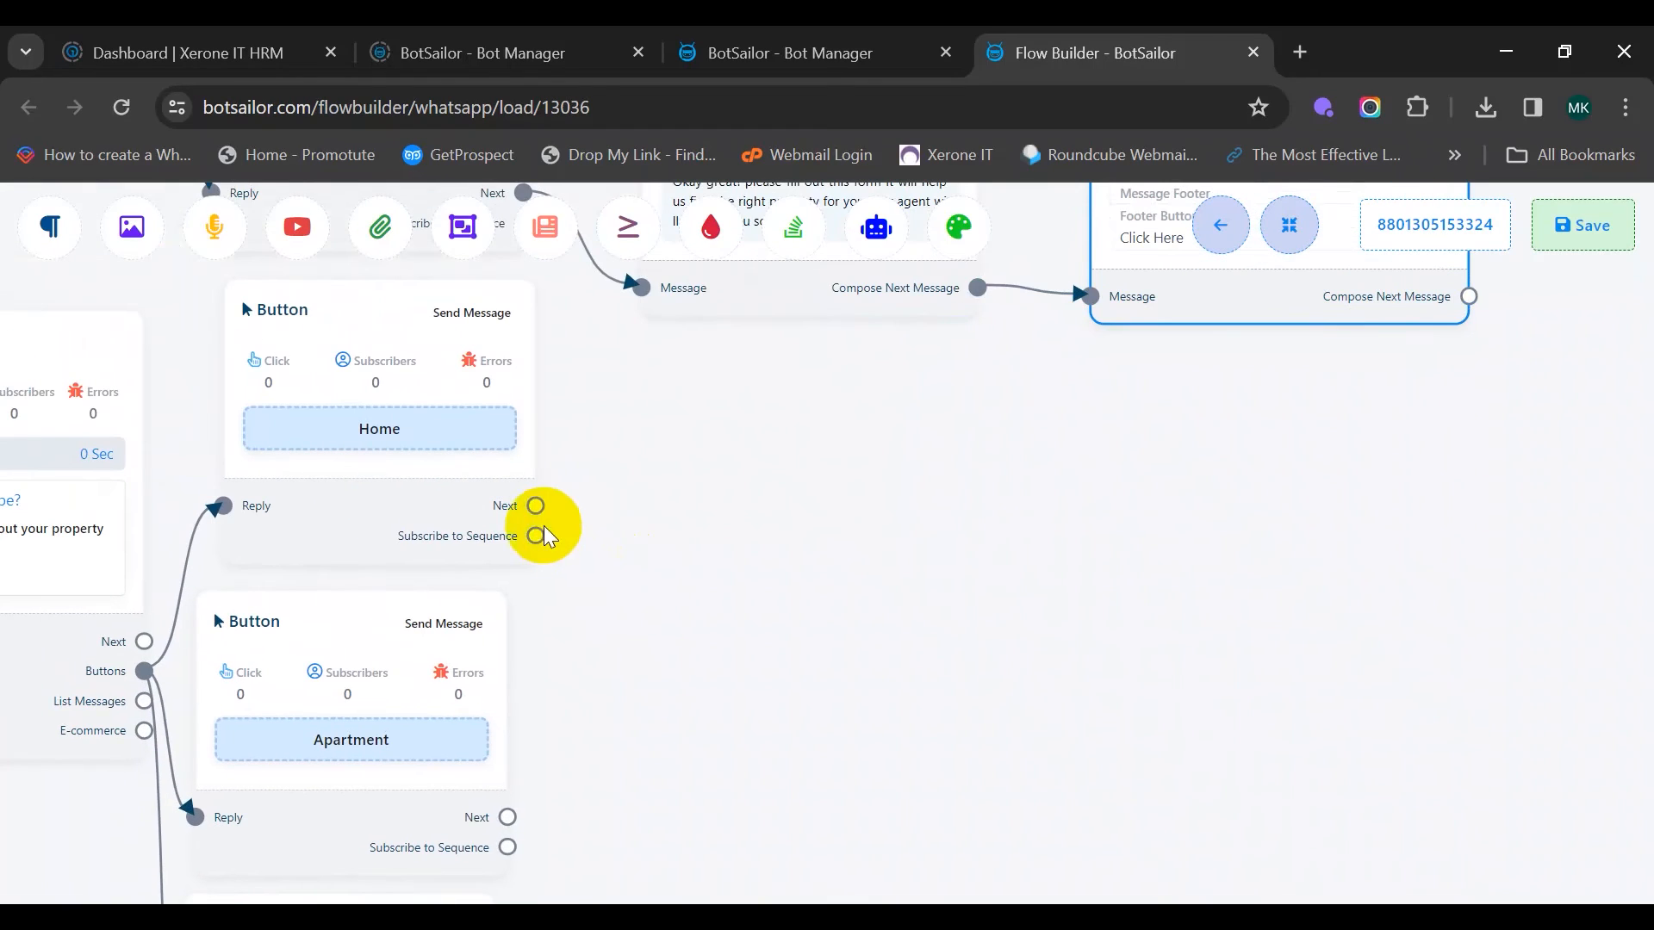
# Add a Text reply to Home: 'Okay great! Please fill out the form below and our agent will contact you soon'
pyautogui.moveTo(535, 507); pyautogui.dragTo(696, 370)
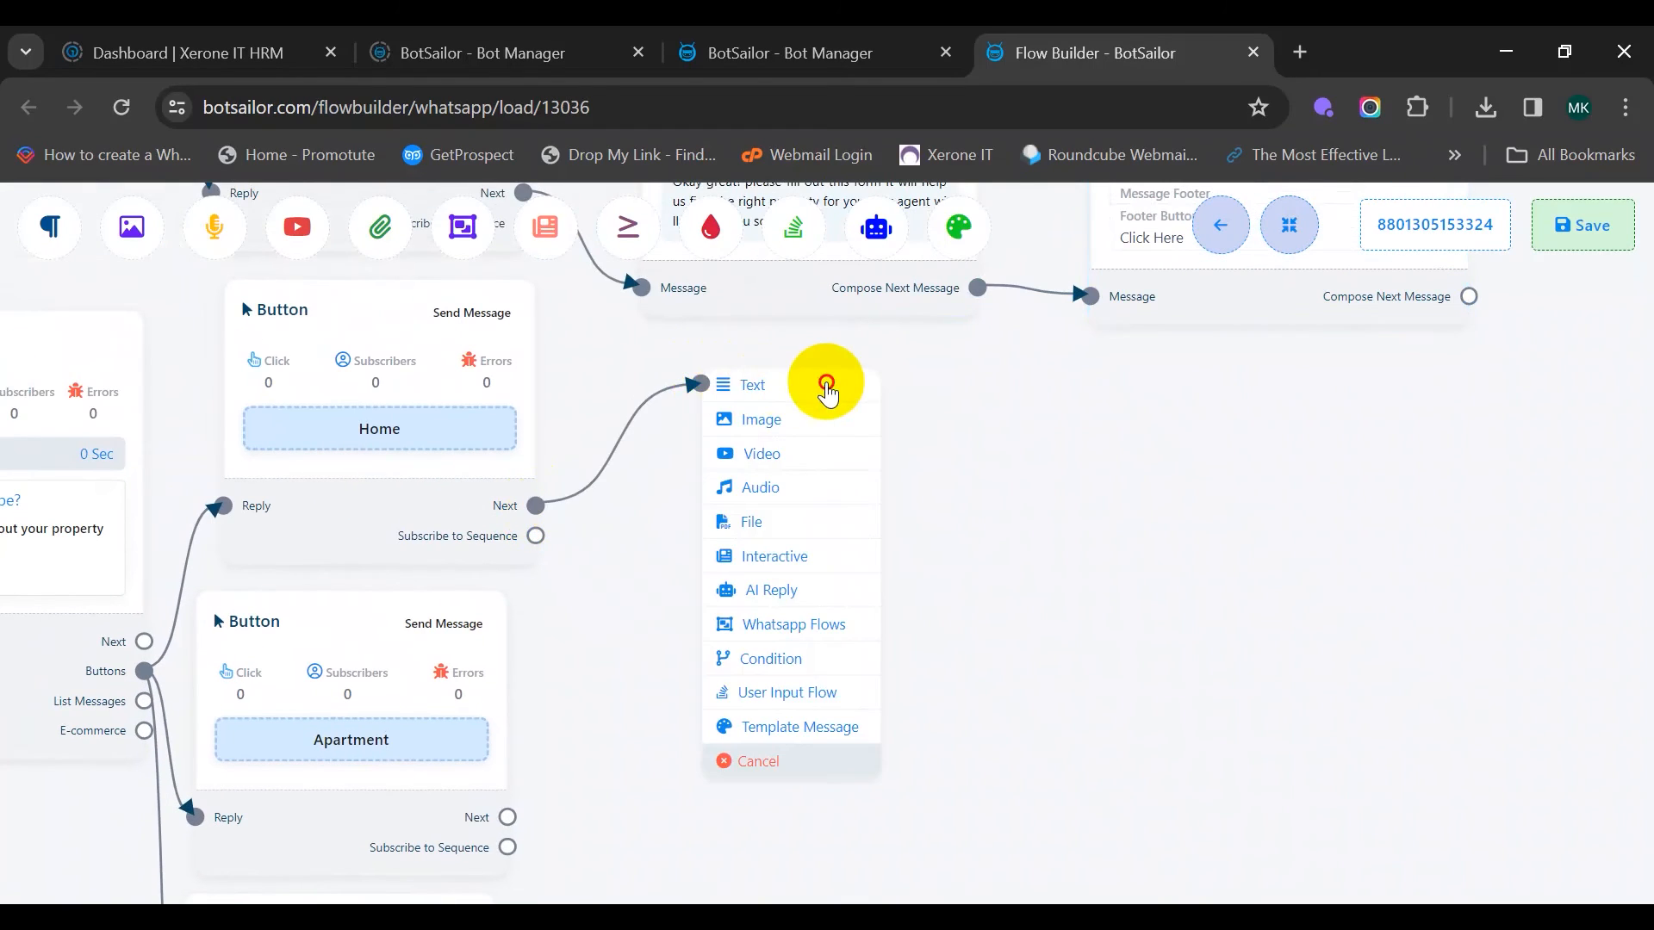
pyautogui.click(830, 384)
pyautogui.moveTo(981, 543); pyautogui.dragTo(751, 460)
pyautogui.doubleClick(765, 488)
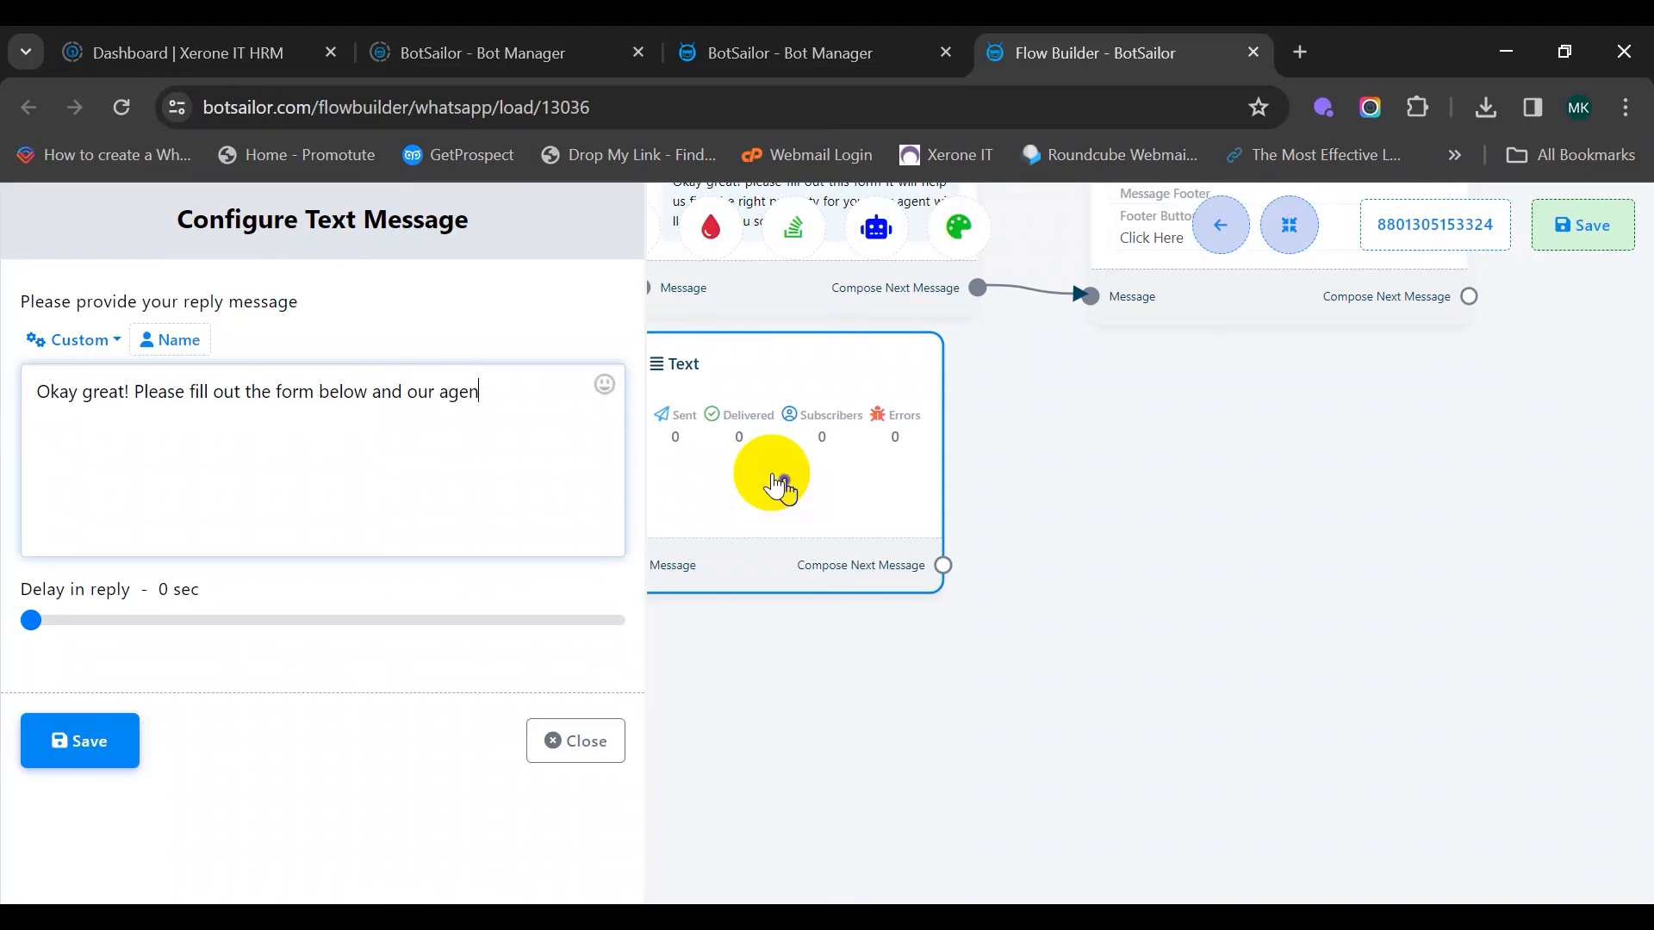
pyautogui.write('you soon')
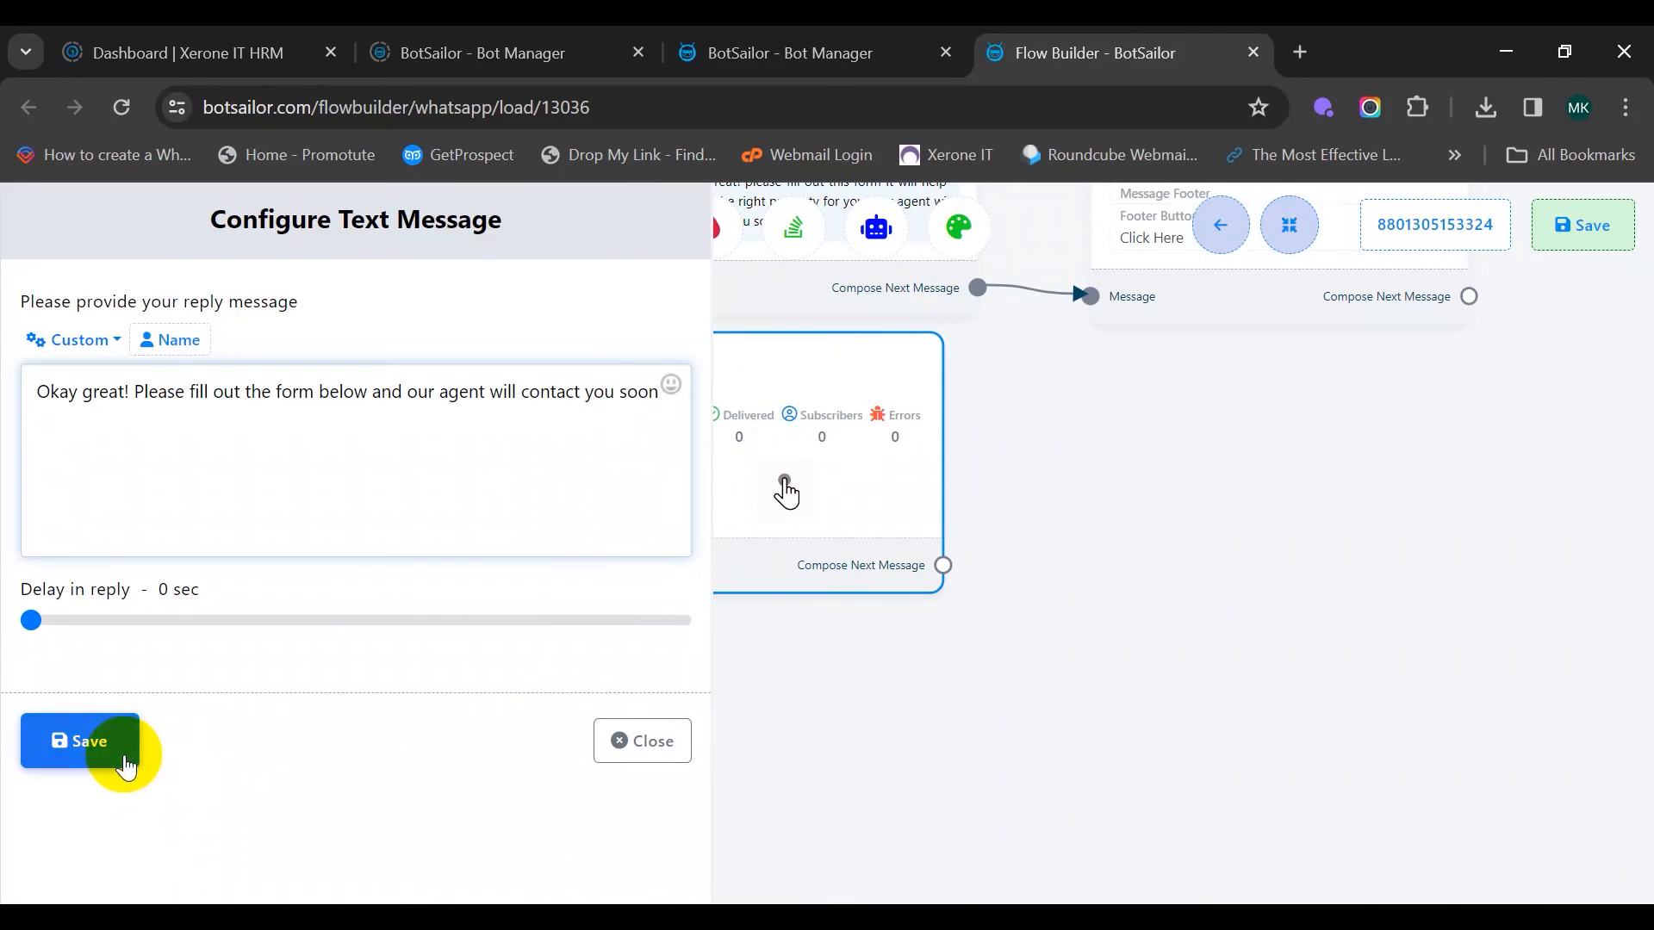
pyautogui.click(101, 751)
pyautogui.moveTo(756, 731); pyautogui.dragTo(421, 692)
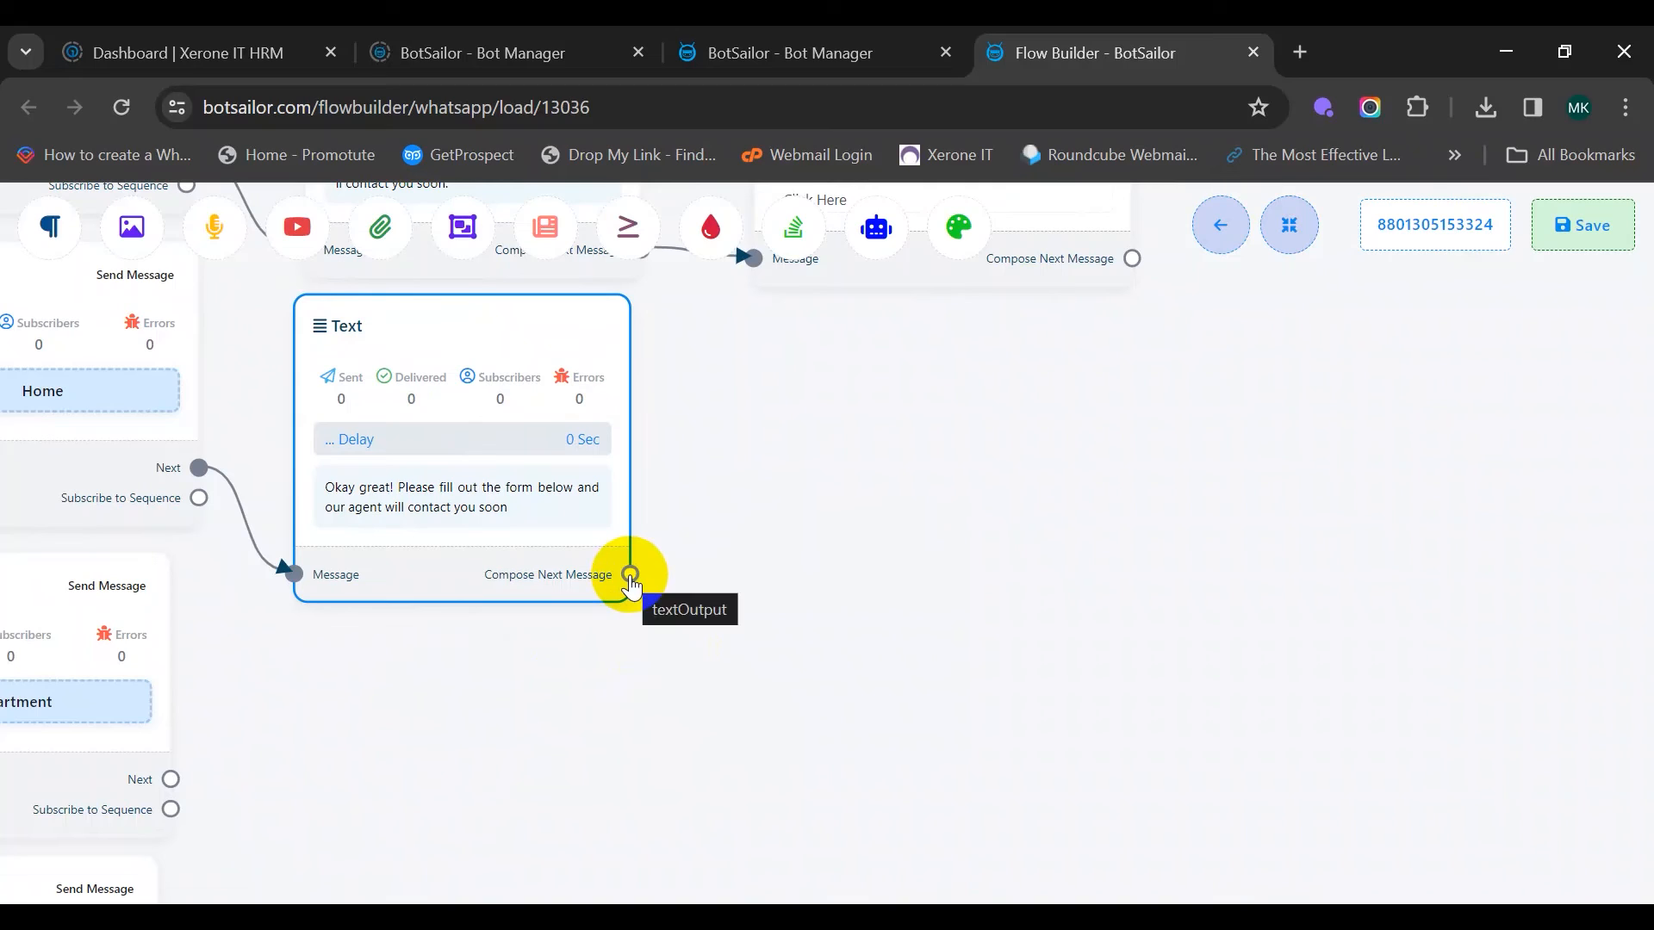
# Bring the existing Horizon Real Estate Form WhatsApp Flows node into view
pyautogui.moveTo(631, 574); pyautogui.dragTo(755, 362)
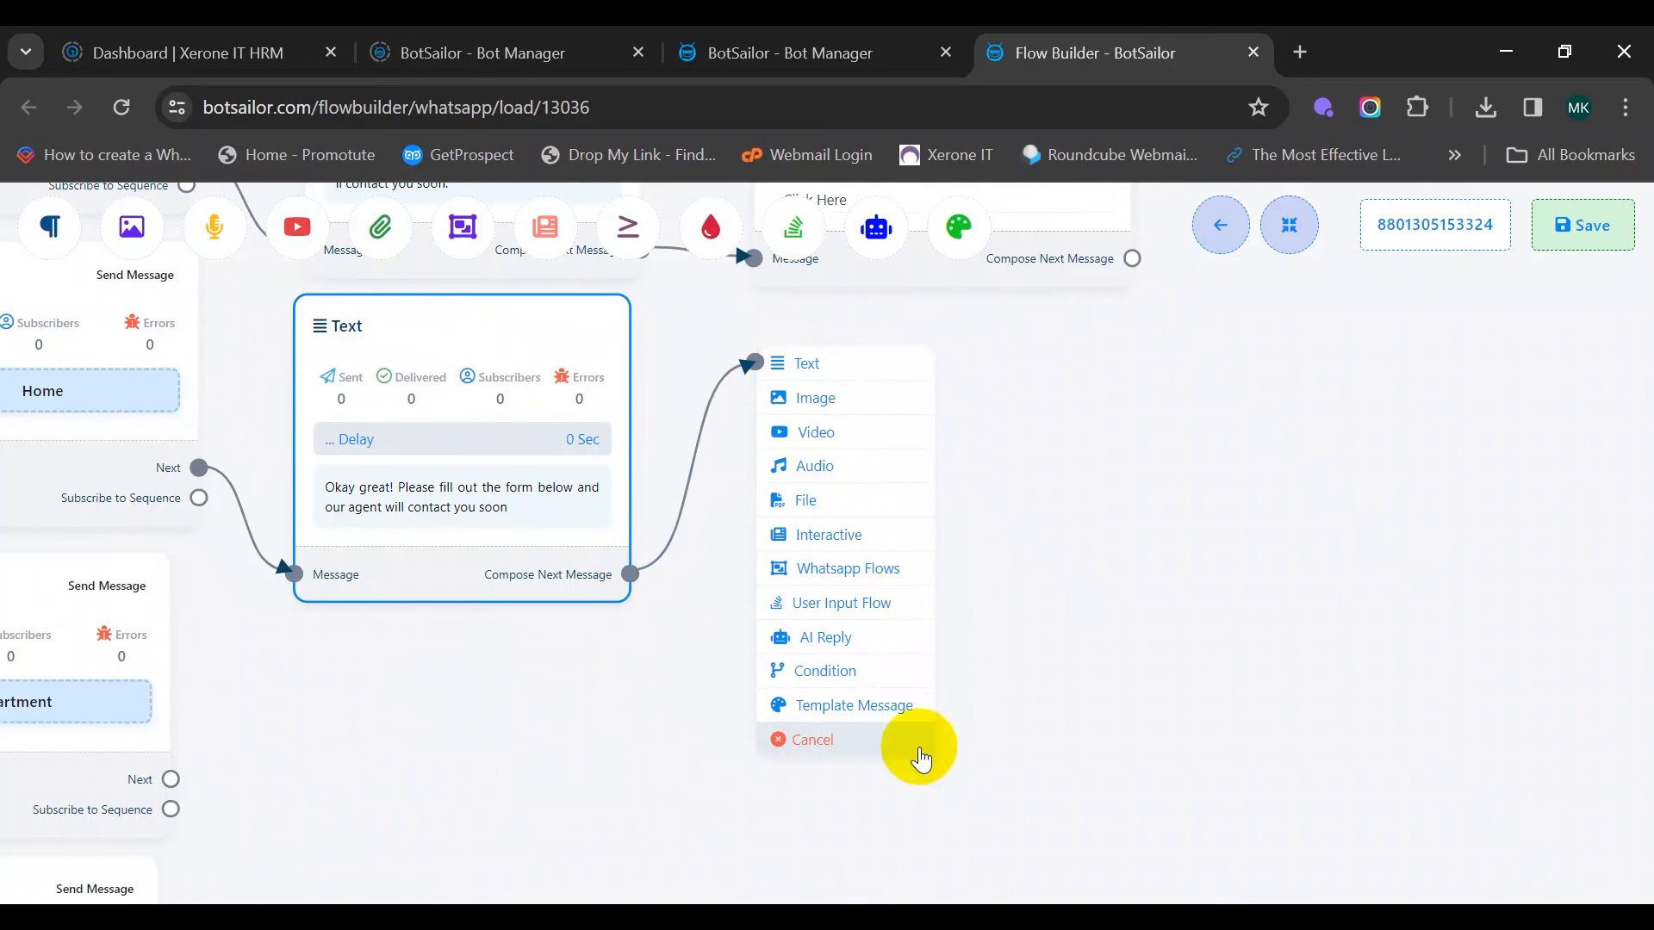
pyautogui.click(890, 747)
pyautogui.moveTo(903, 459)
pyautogui.mouseDown()
pyautogui.moveTo(971, 480)
pyautogui.moveTo(942, 739)
pyautogui.mouseUp()
pyautogui.rightClick(913, 482)
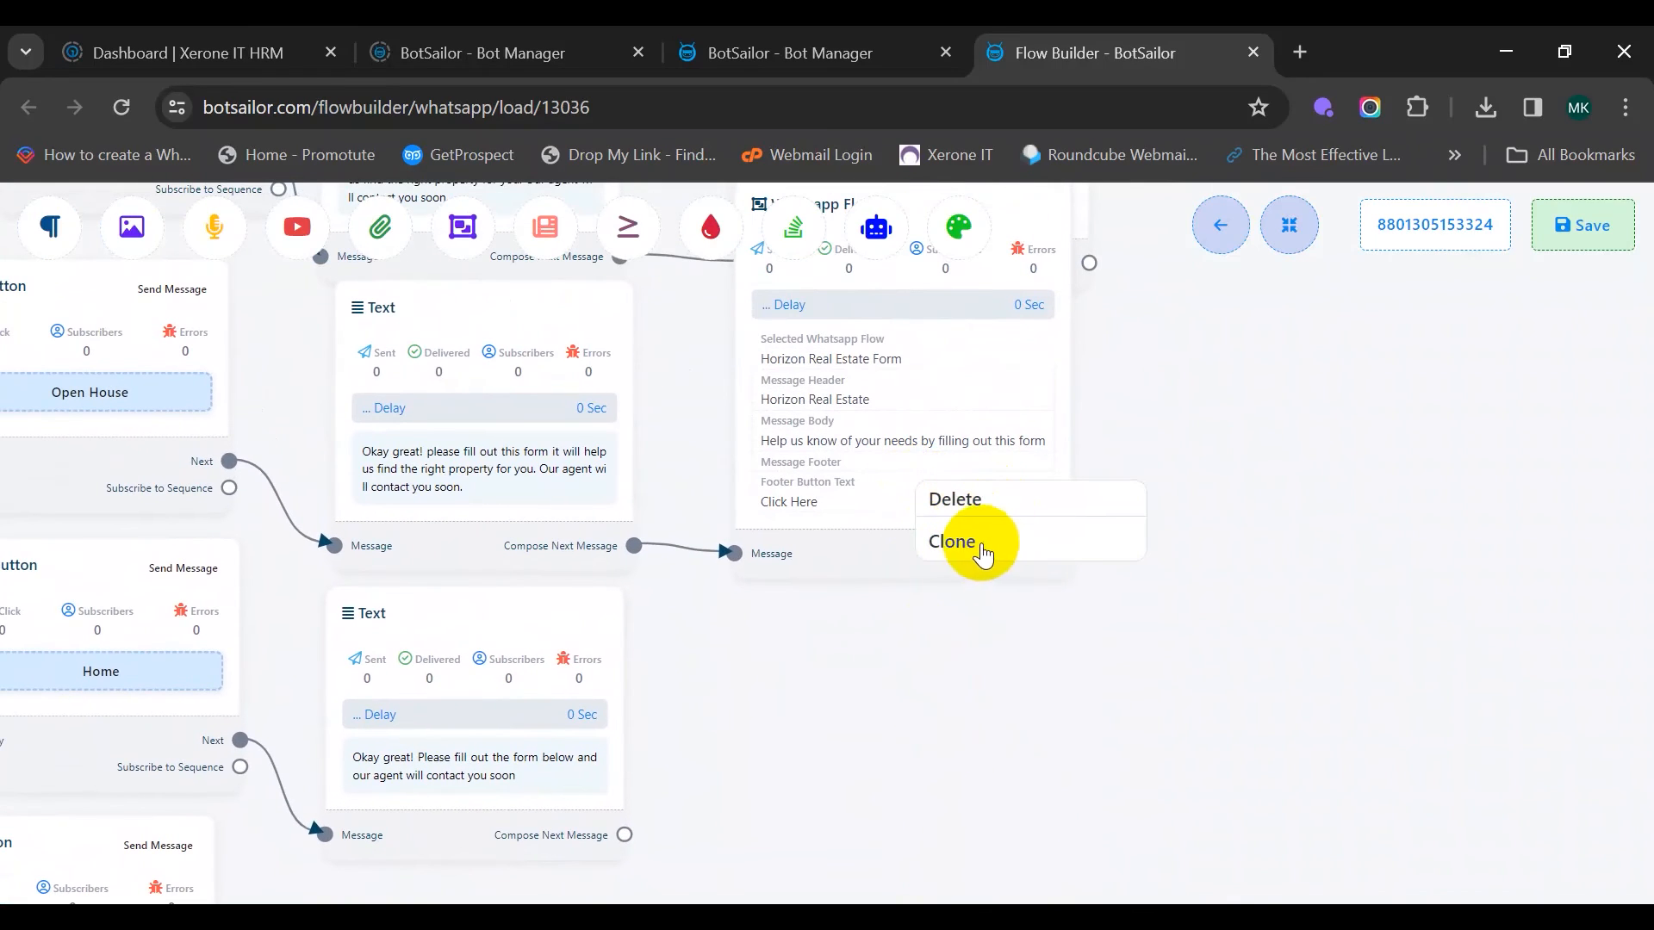
pyautogui.click(919, 638)
pyautogui.moveTo(1078, 690); pyautogui.dragTo(1159, 823)
pyautogui.moveTo(1244, 666); pyautogui.dragTo(1206, 582)
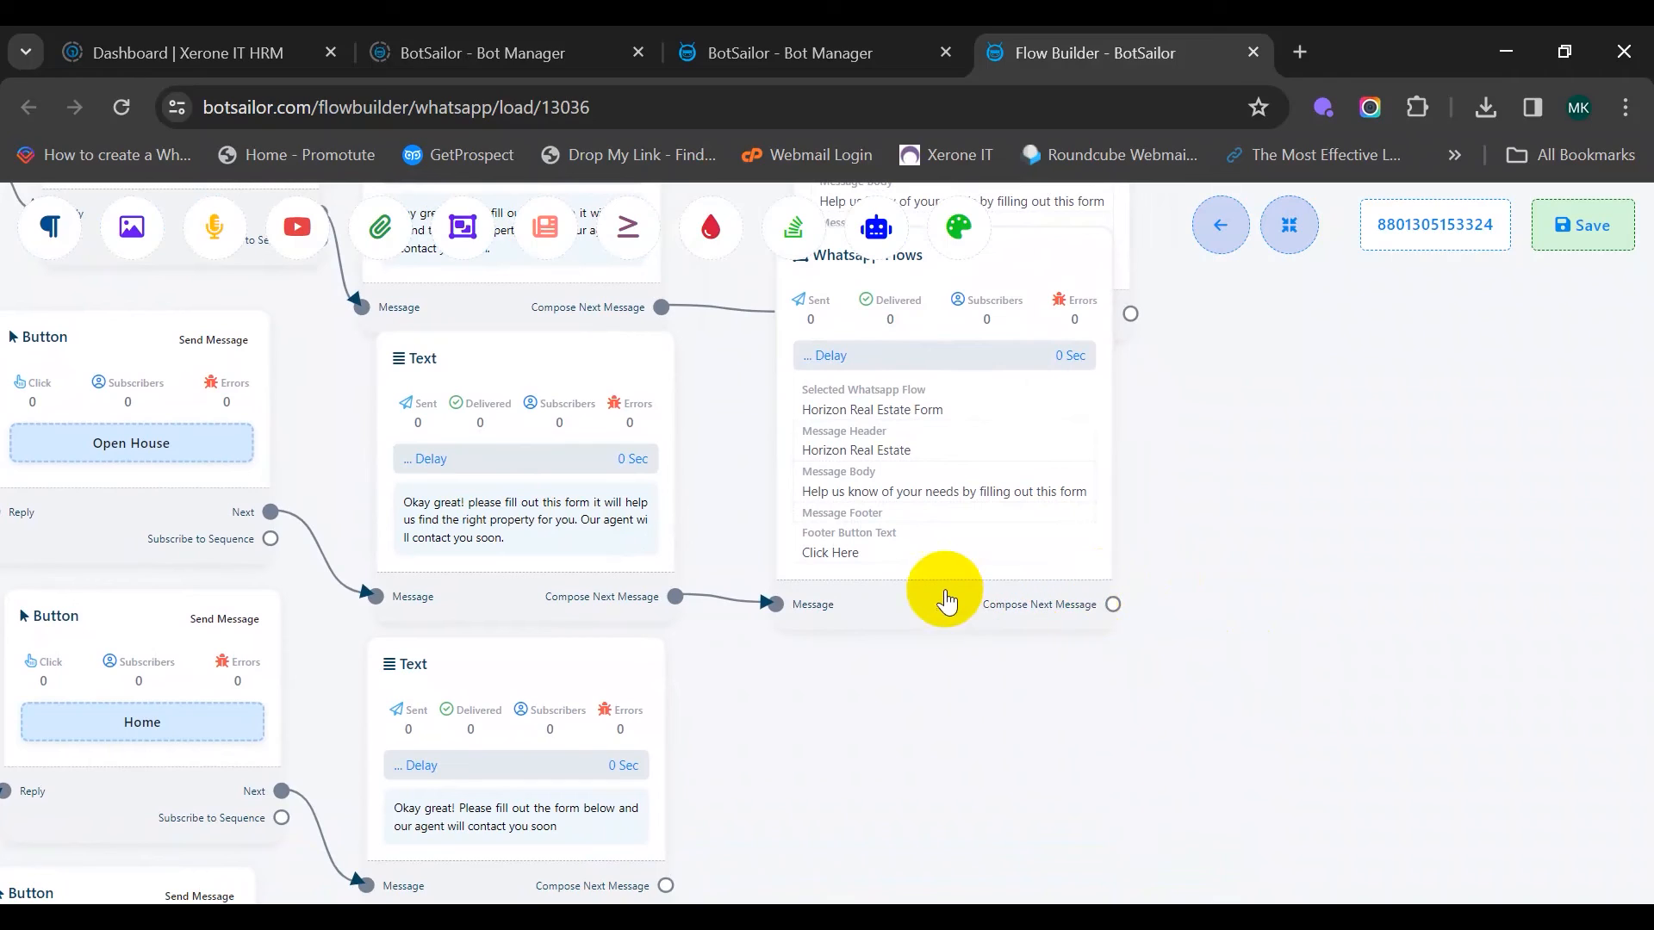
# Clone the WhatsApp Flows node below the original and link Home's text reply to it
pyautogui.rightClick(1006, 498)
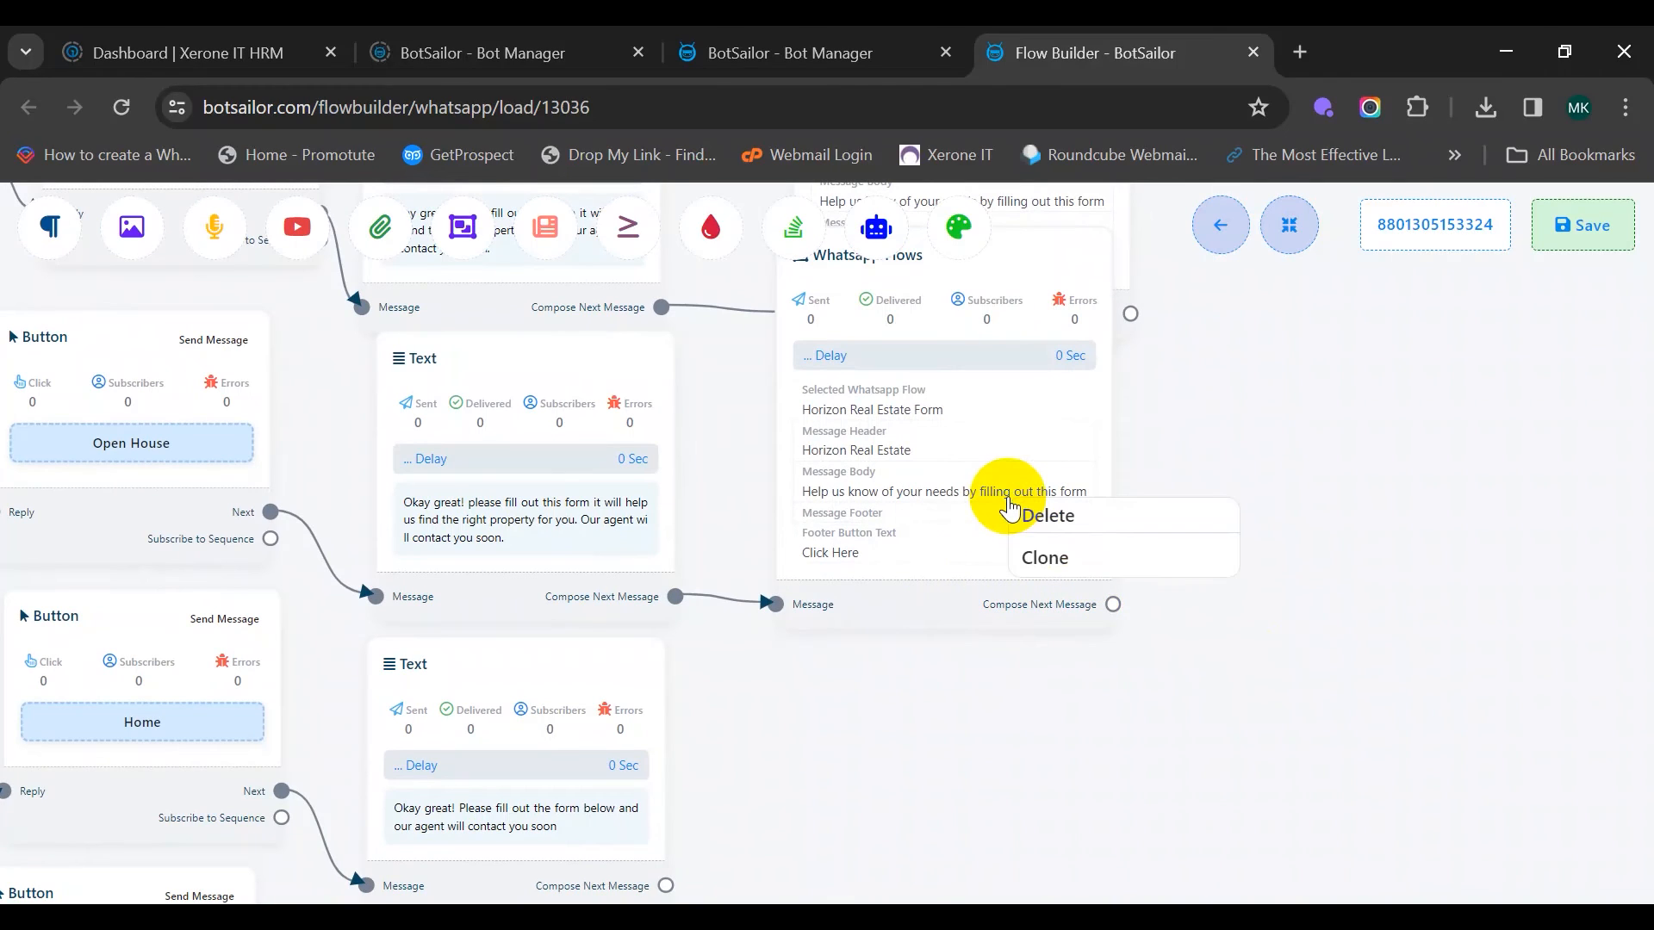
pyautogui.click(1055, 561)
pyautogui.moveTo(1317, 581); pyautogui.dragTo(1347, 475)
pyautogui.moveTo(997, 498)
pyautogui.mouseDown()
pyautogui.moveTo(1030, 657)
pyautogui.moveTo(1004, 761)
pyautogui.mouseUp()
pyautogui.moveTo(1349, 718); pyautogui.dragTo(1317, 629)
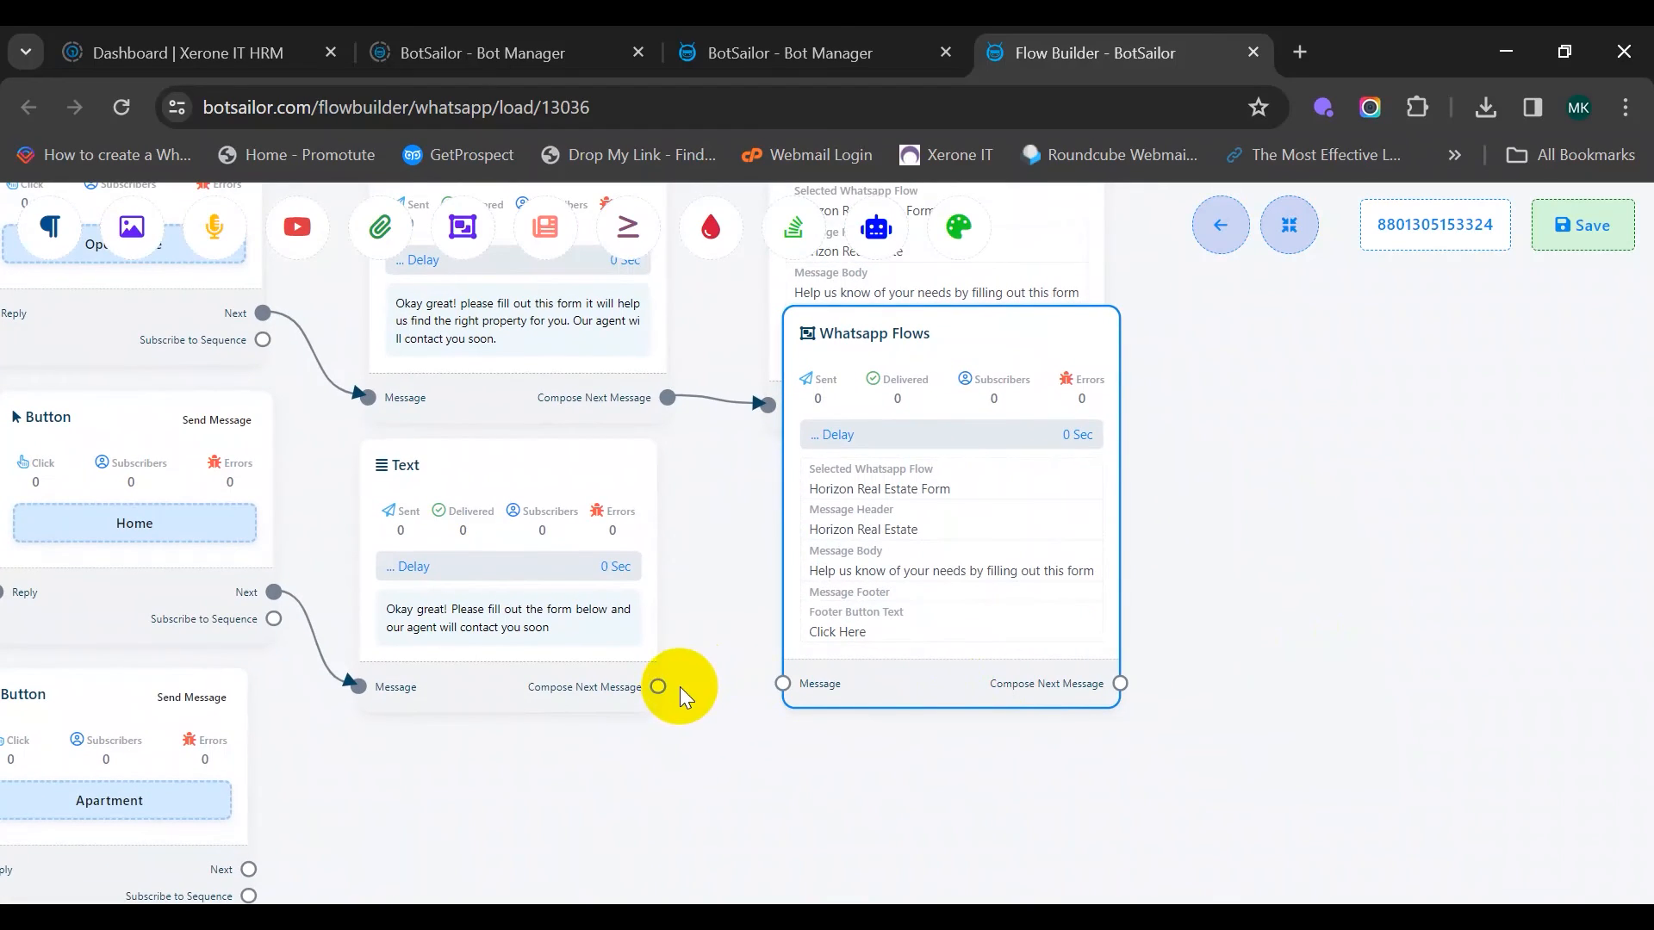
pyautogui.moveTo(660, 687); pyautogui.dragTo(776, 713)
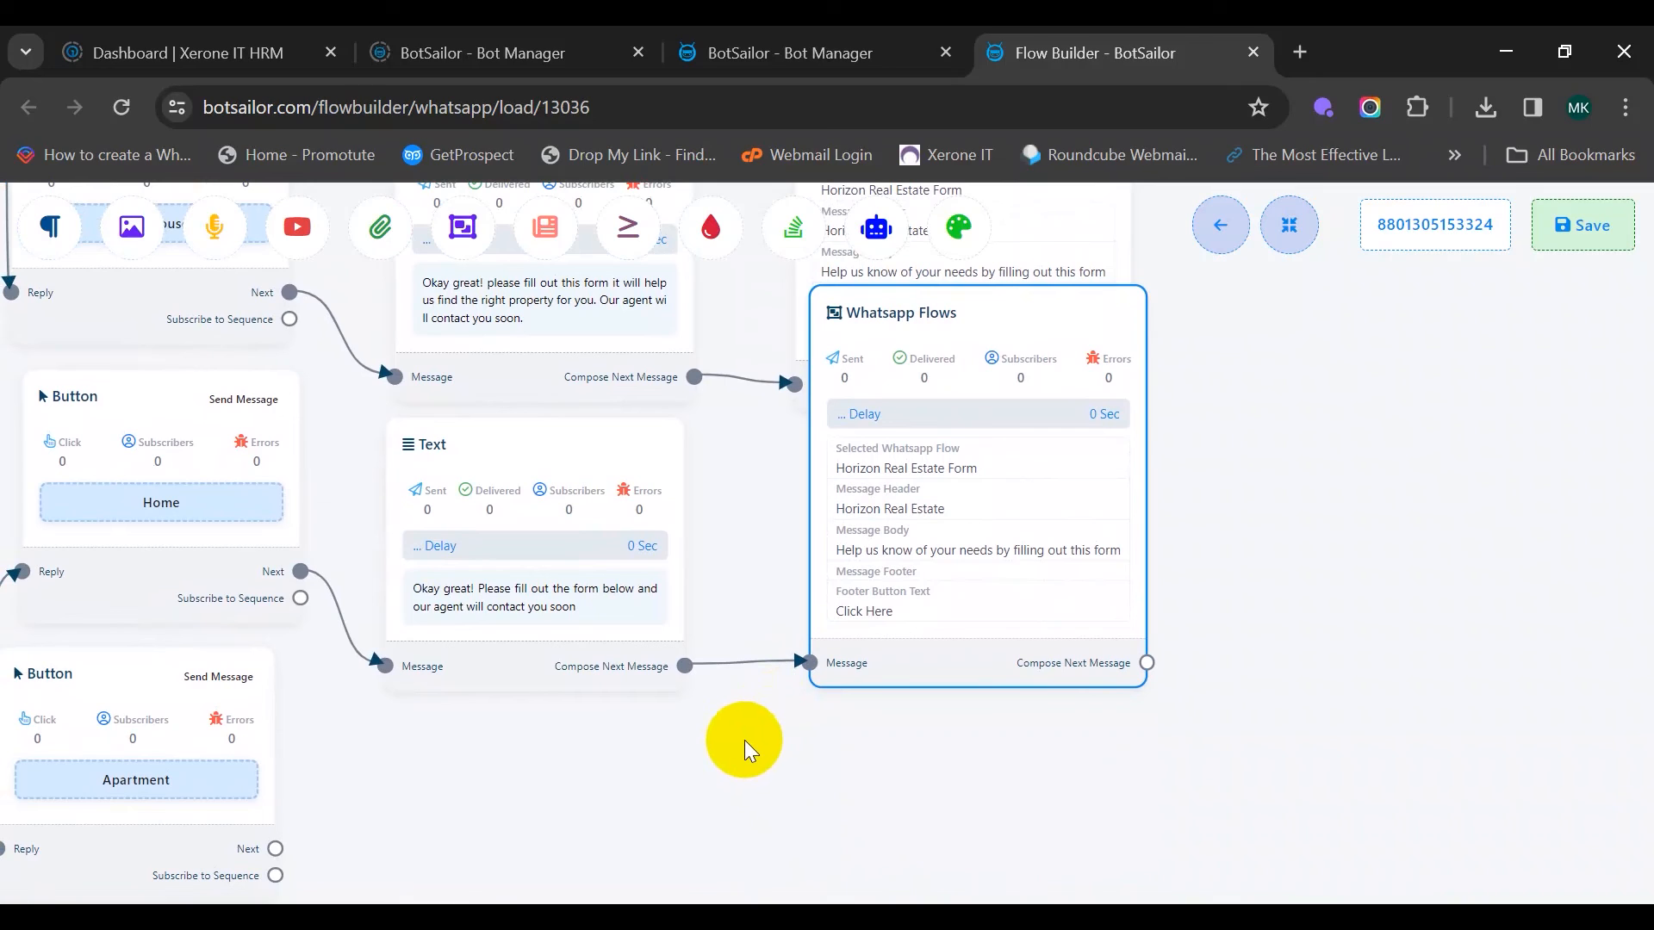
pyautogui.moveTo(763, 772); pyautogui.dragTo(853, 690)
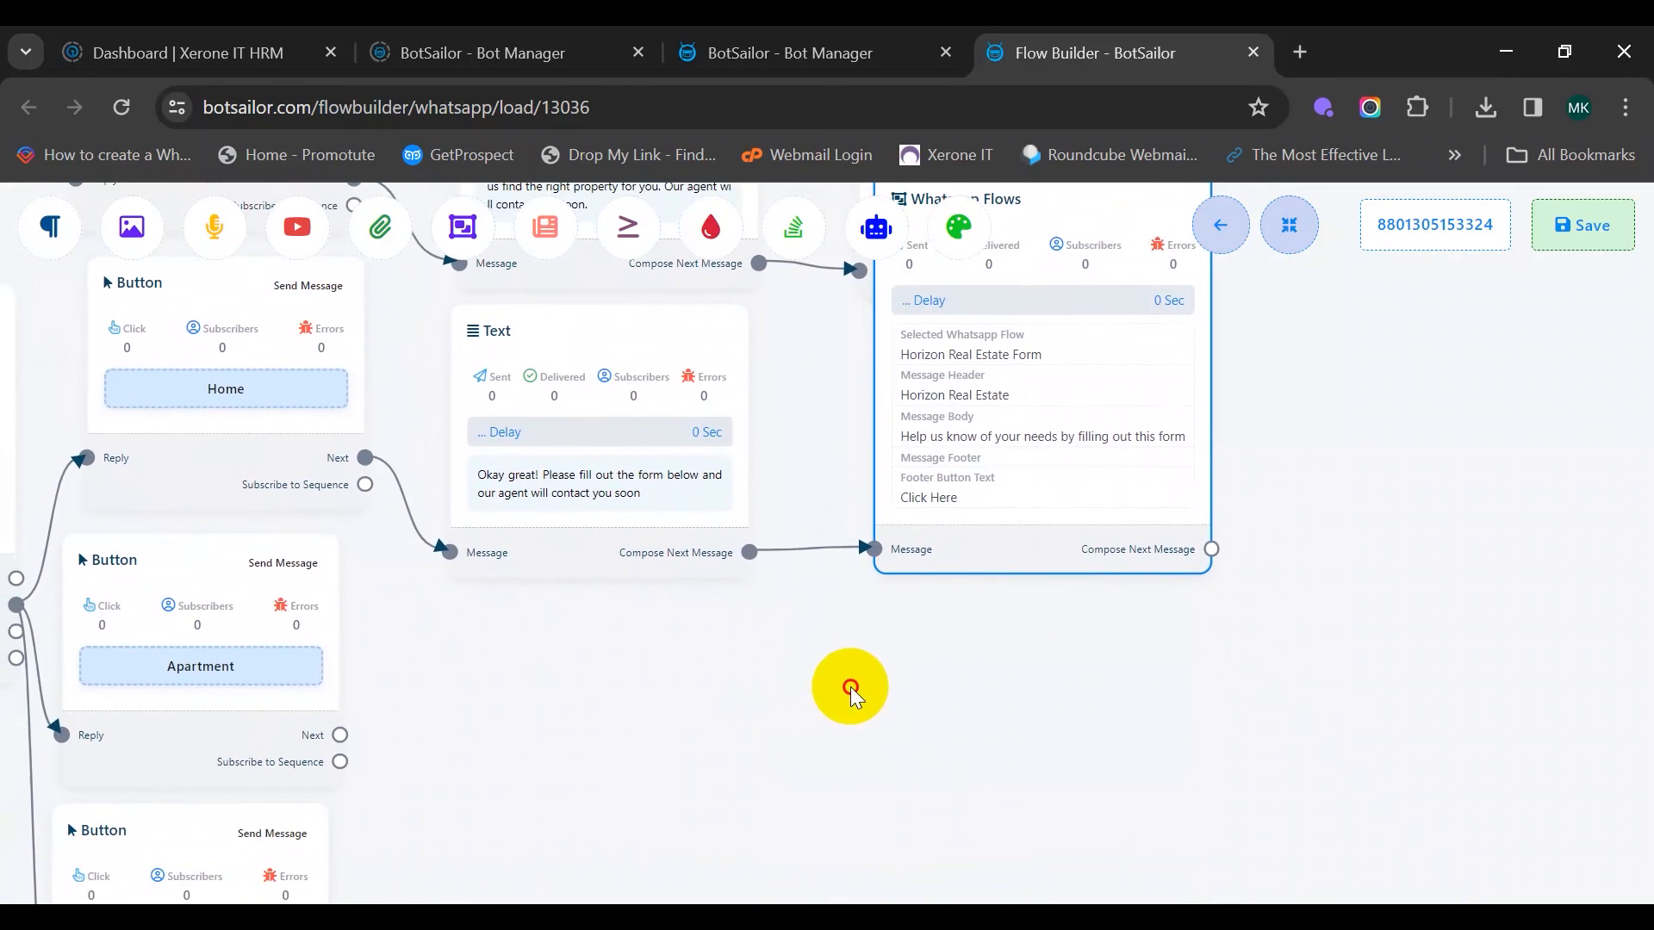
pyautogui.moveTo(679, 730); pyautogui.dragTo(823, 647)
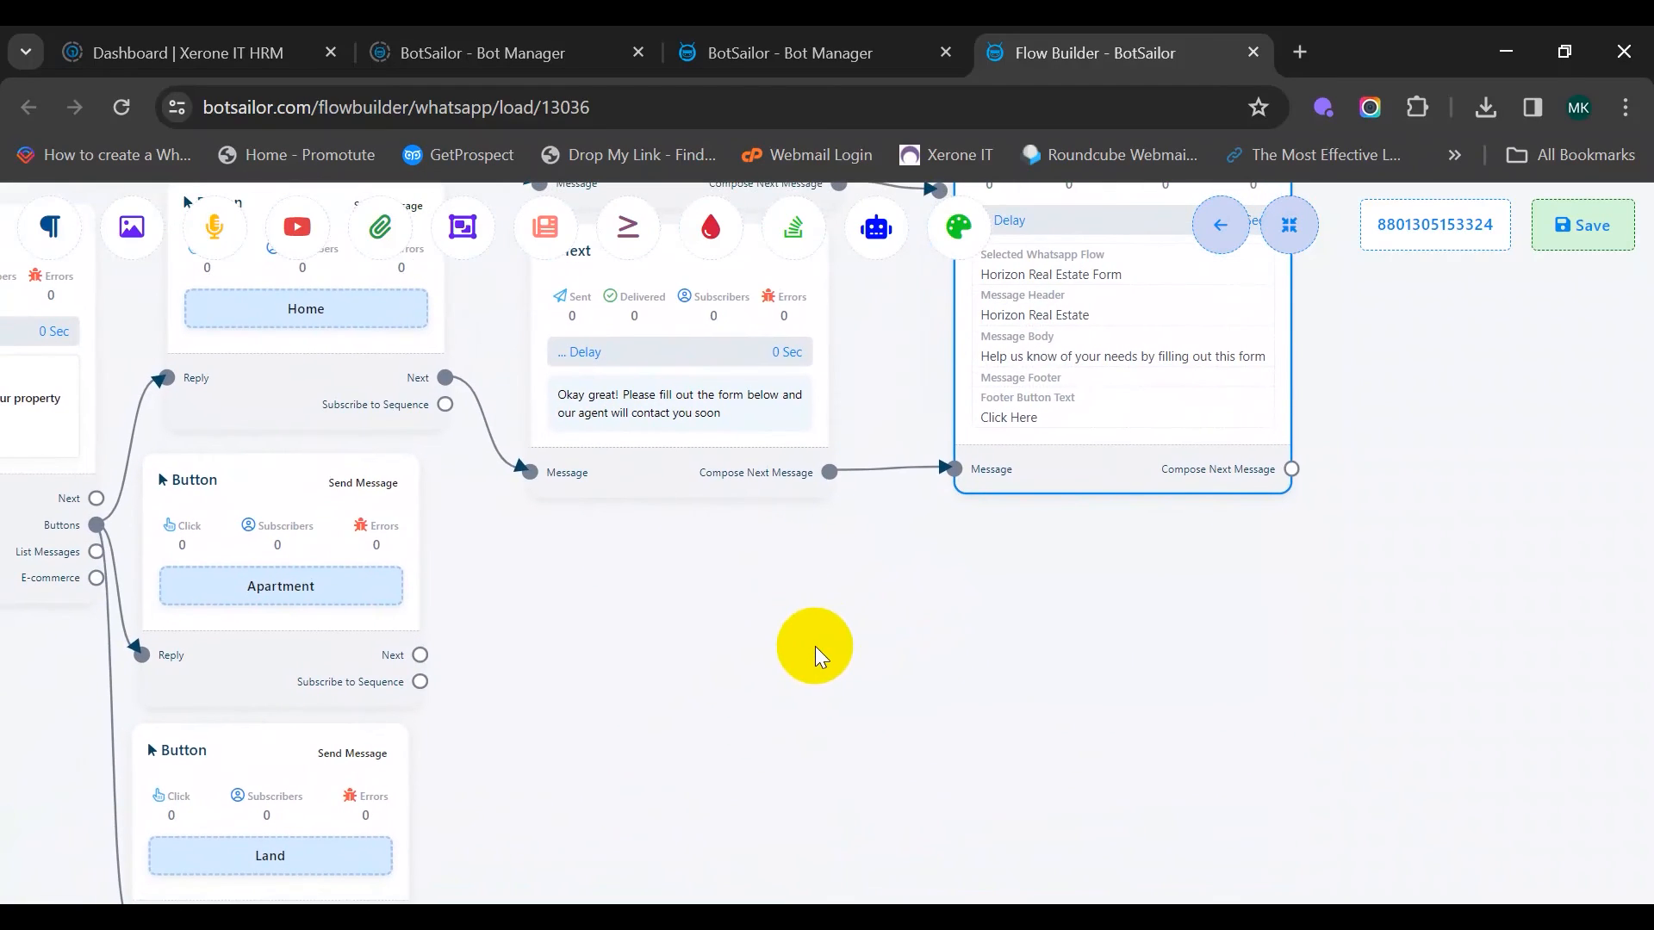
# Clone the text reply and Flows form for Apartment and link them in sequence
pyautogui.rightClick(647, 472)
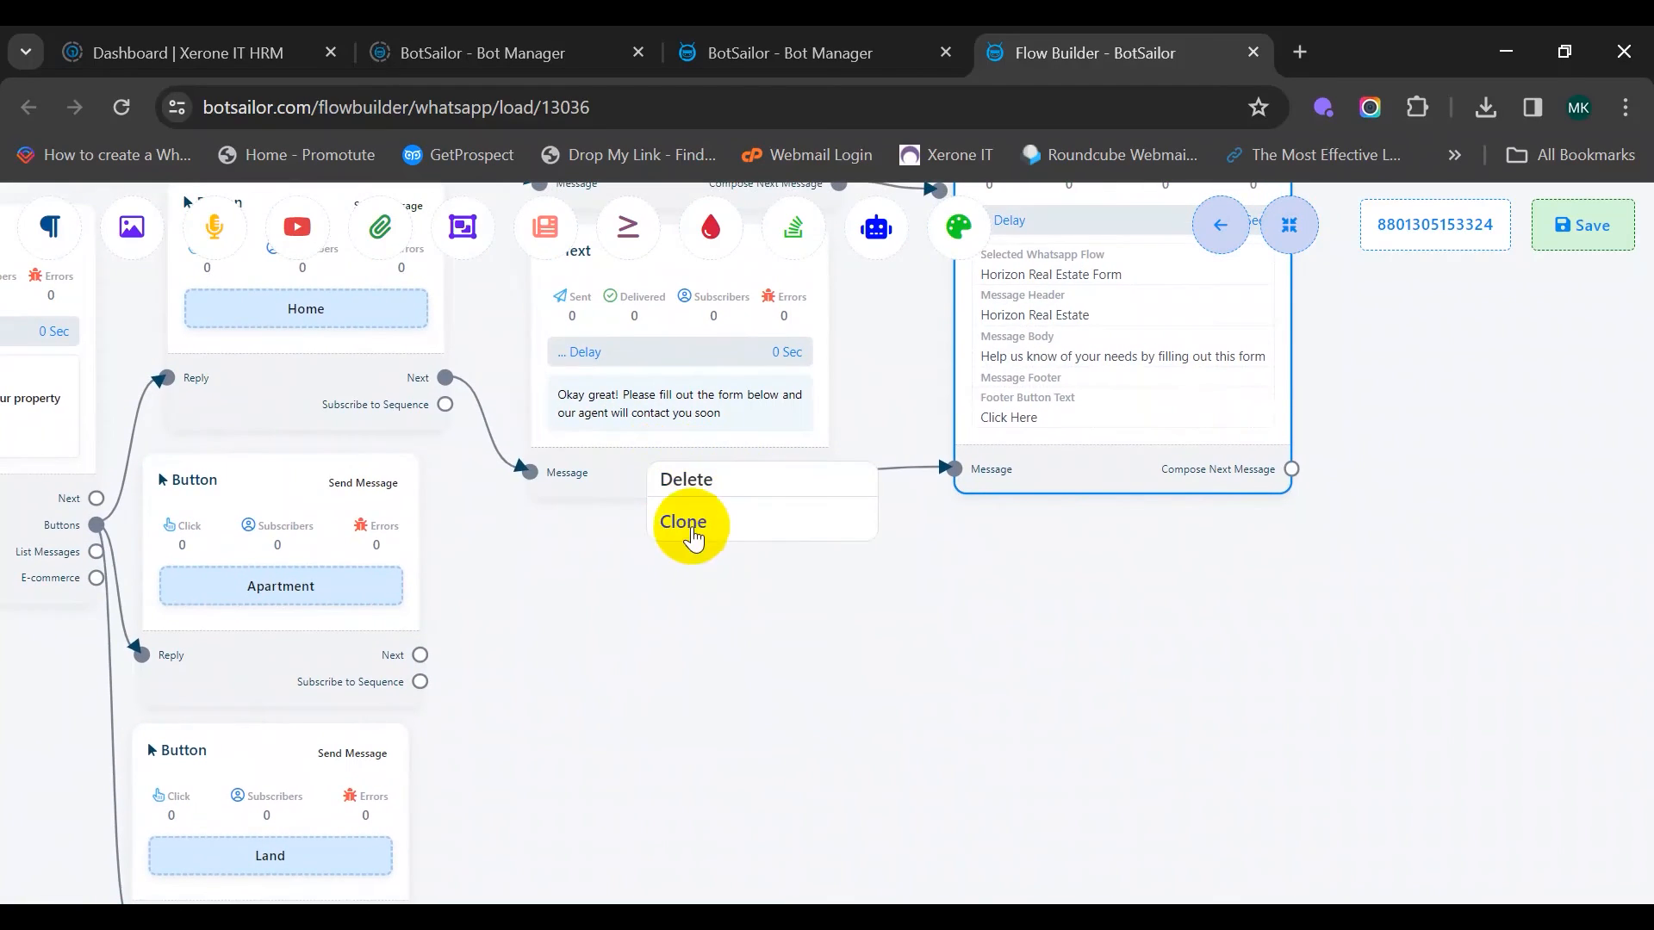
pyautogui.click(693, 536)
pyautogui.moveTo(727, 384); pyautogui.dragTo(705, 560)
pyautogui.moveTo(419, 654); pyautogui.dragTo(536, 686)
pyautogui.moveTo(1008, 669); pyautogui.dragTo(952, 683)
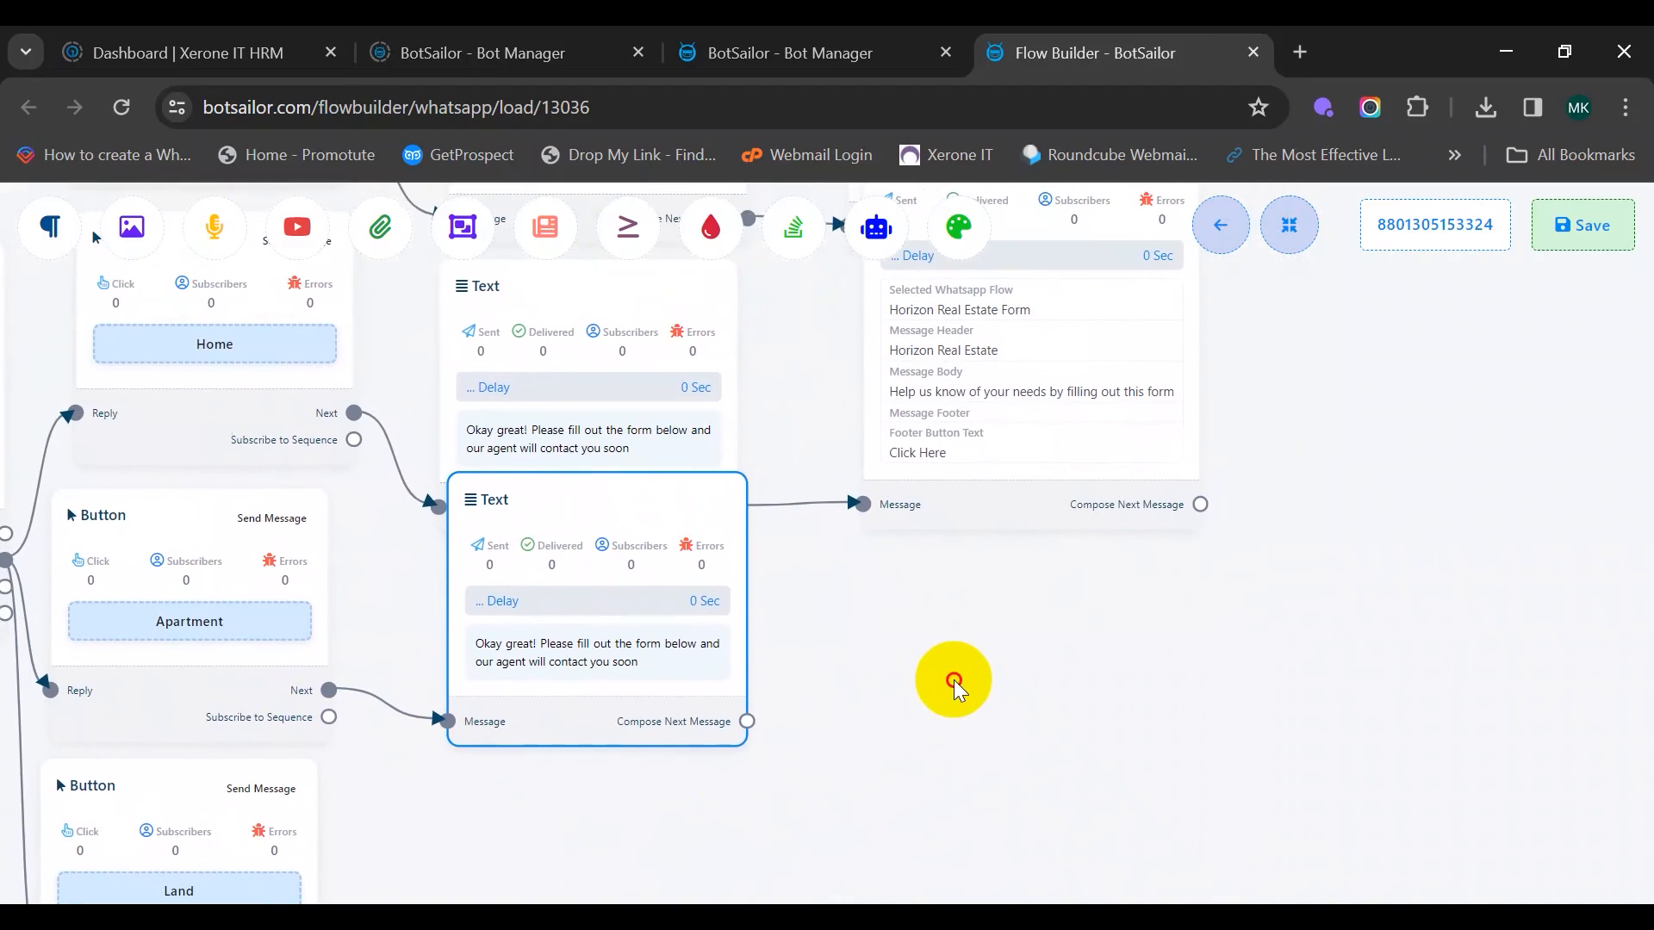
pyautogui.rightClick(980, 515)
pyautogui.click(1025, 573)
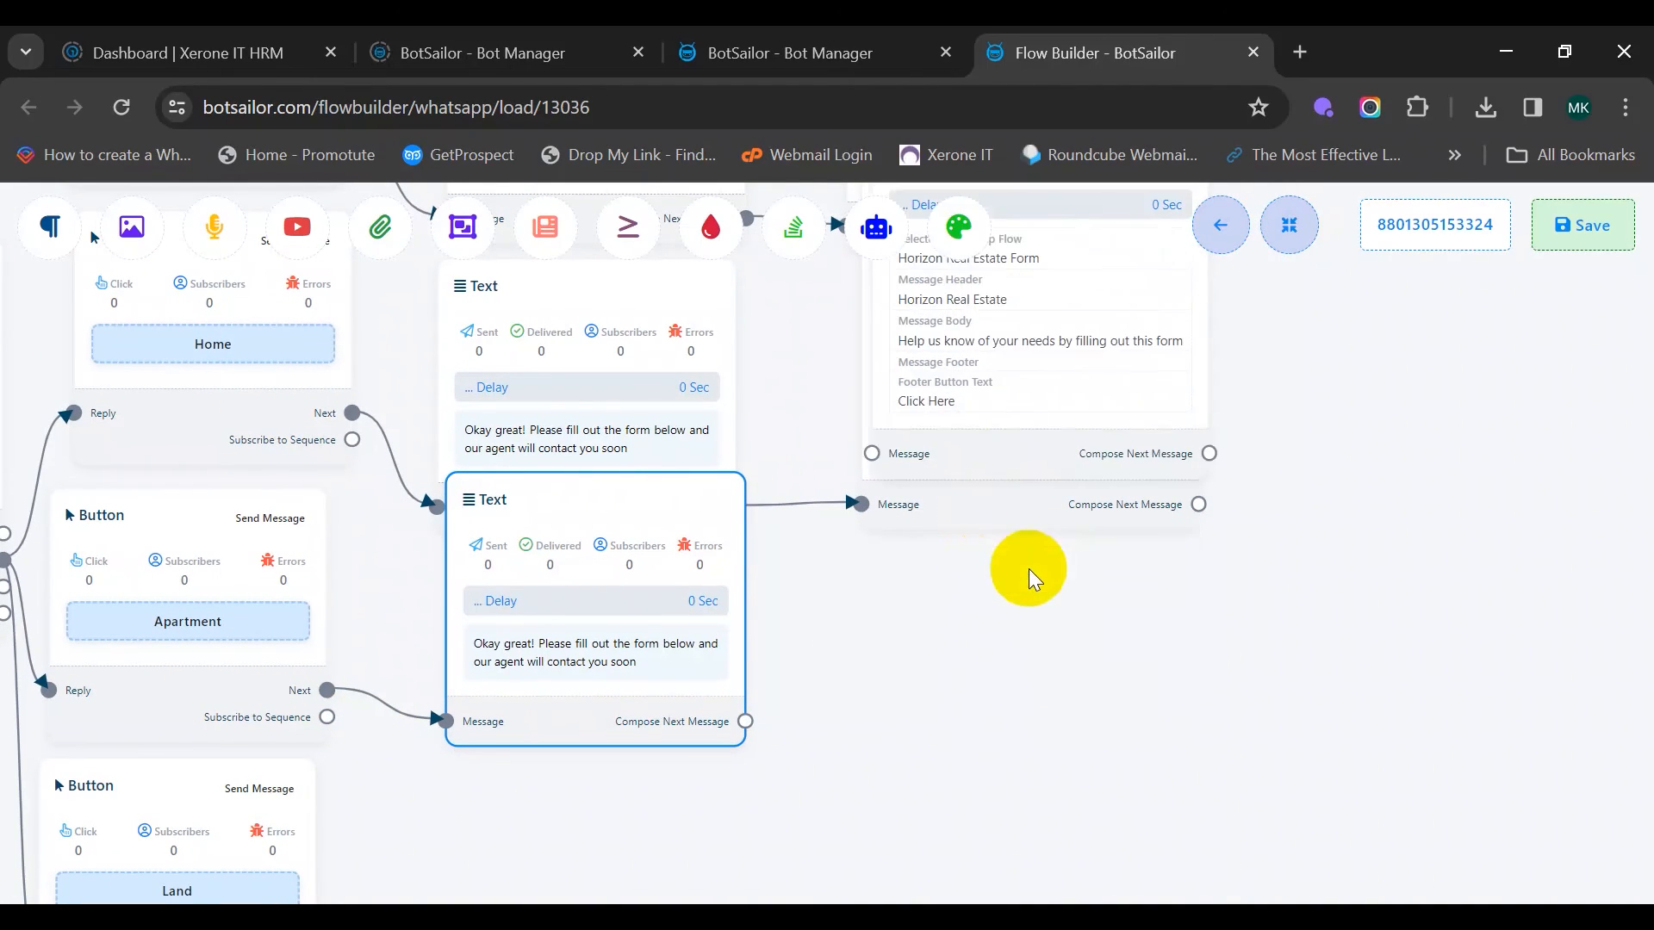
pyautogui.moveTo(1059, 571); pyautogui.dragTo(1071, 553)
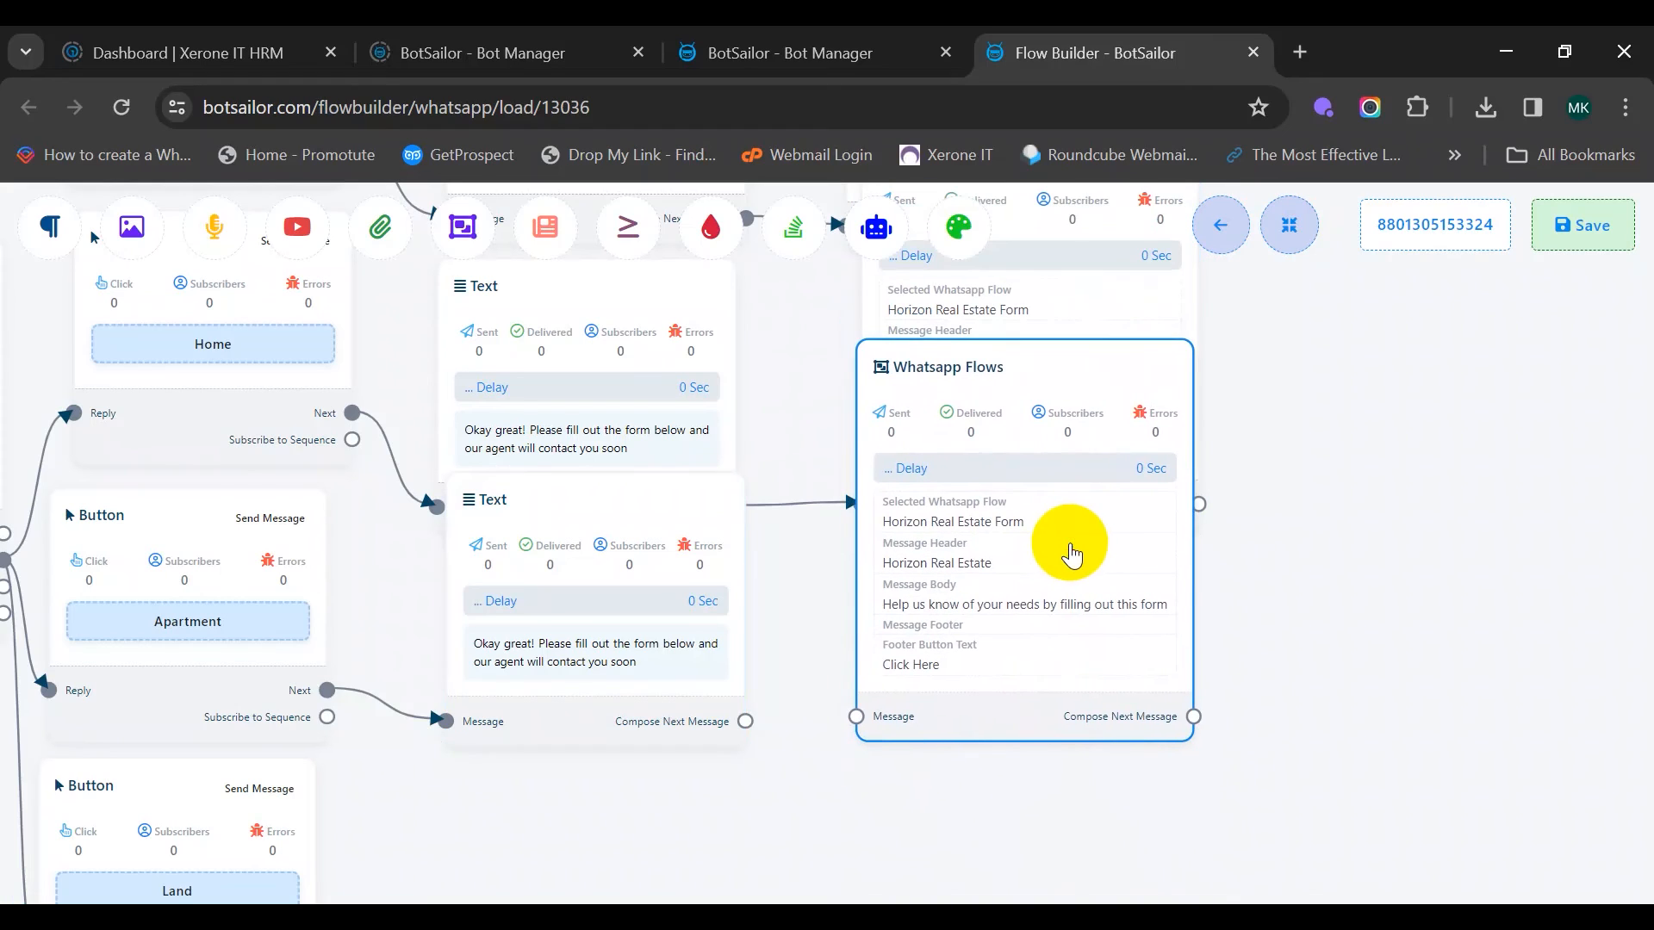
pyautogui.moveTo(746, 722); pyautogui.dragTo(855, 717)
# Clone the text reply and Flows form for Land and chain them from the Land button
pyautogui.scroll(-4, 830, 750)
pyautogui.moveTo(854, 802); pyautogui.dragTo(914, 562)
pyautogui.moveTo(732, 495); pyautogui.dragTo(760, 616)
pyautogui.rightClick(699, 414)
pyautogui.click(701, 465)
pyautogui.moveTo(550, 650); pyautogui.dragTo(653, 661)
pyautogui.rightClick(990, 423)
pyautogui.click(1011, 476)
pyautogui.moveTo(990, 498); pyautogui.dragTo(982, 654)
pyautogui.moveTo(849, 661); pyautogui.dragTo(901, 656)
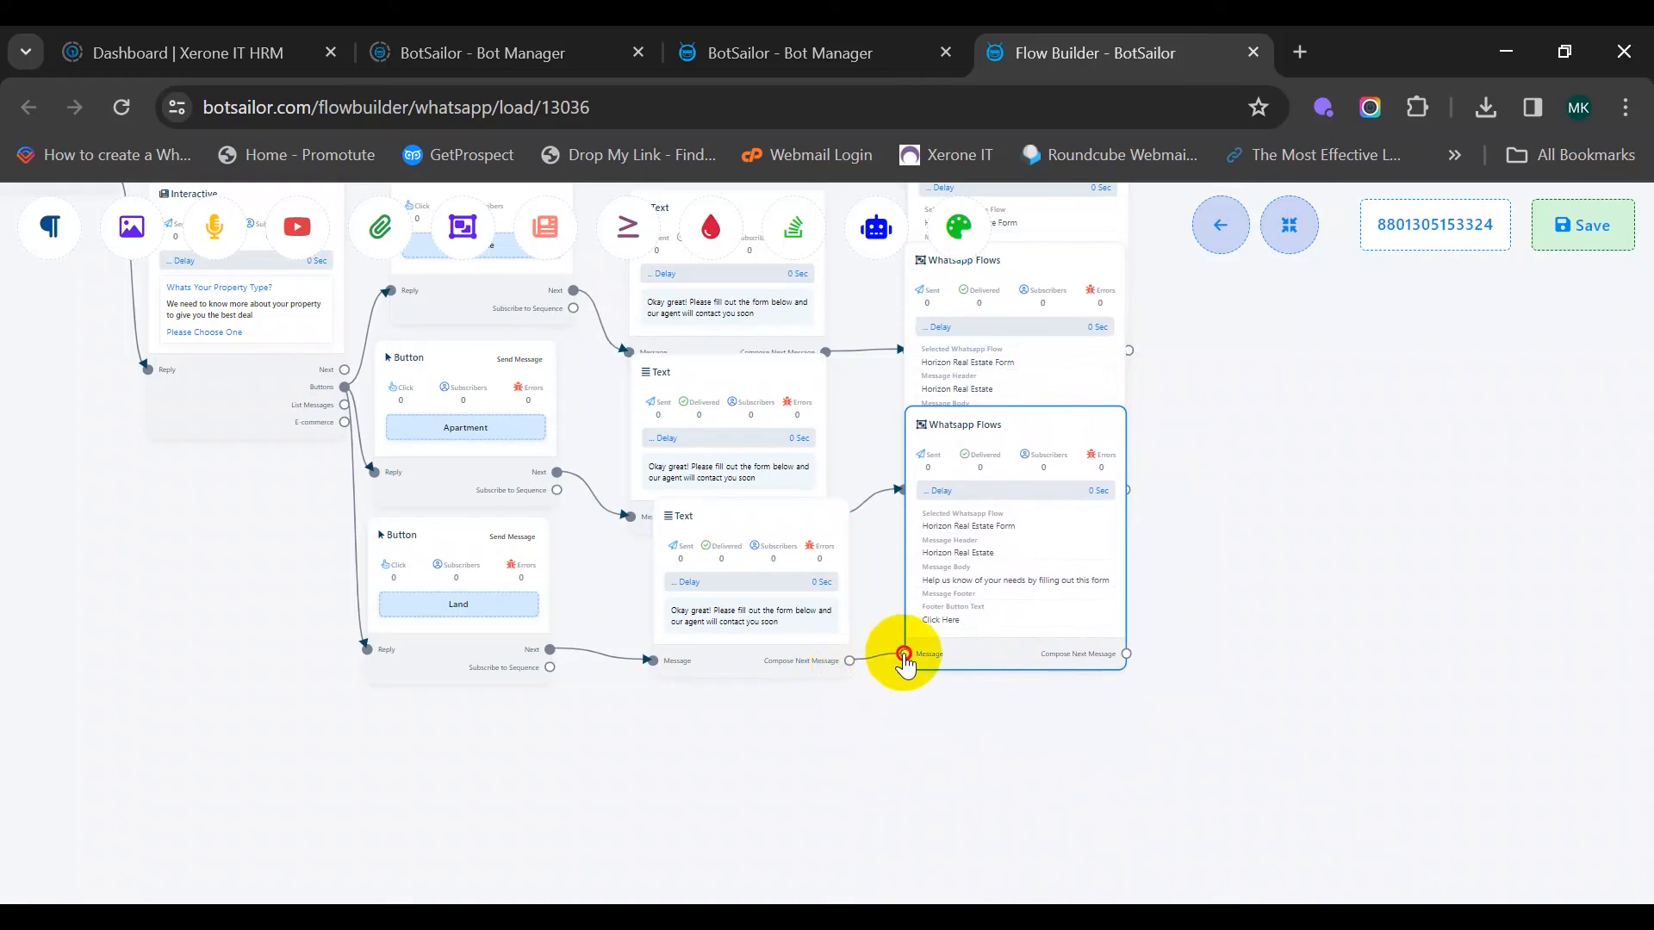
# Zoom out to review the whole sale/buy flow and save the bot
pyautogui.scroll(-3, 1251, 607)
pyautogui.scroll(5, 1256, 590)
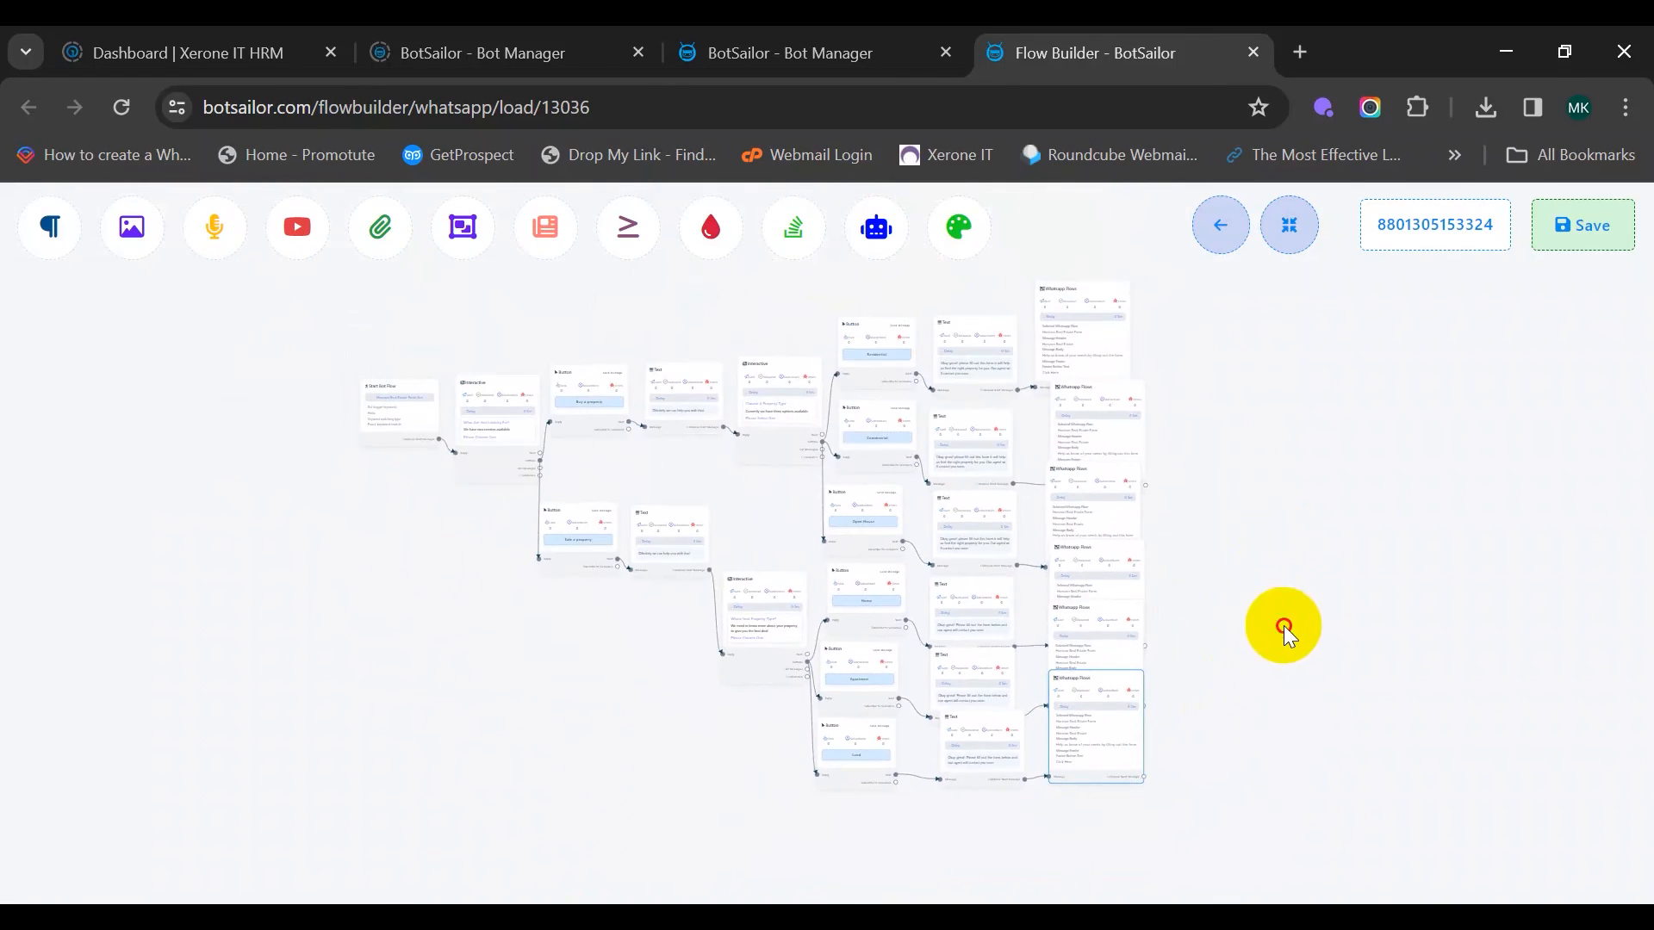
pyautogui.scroll(-4, 1290, 637)
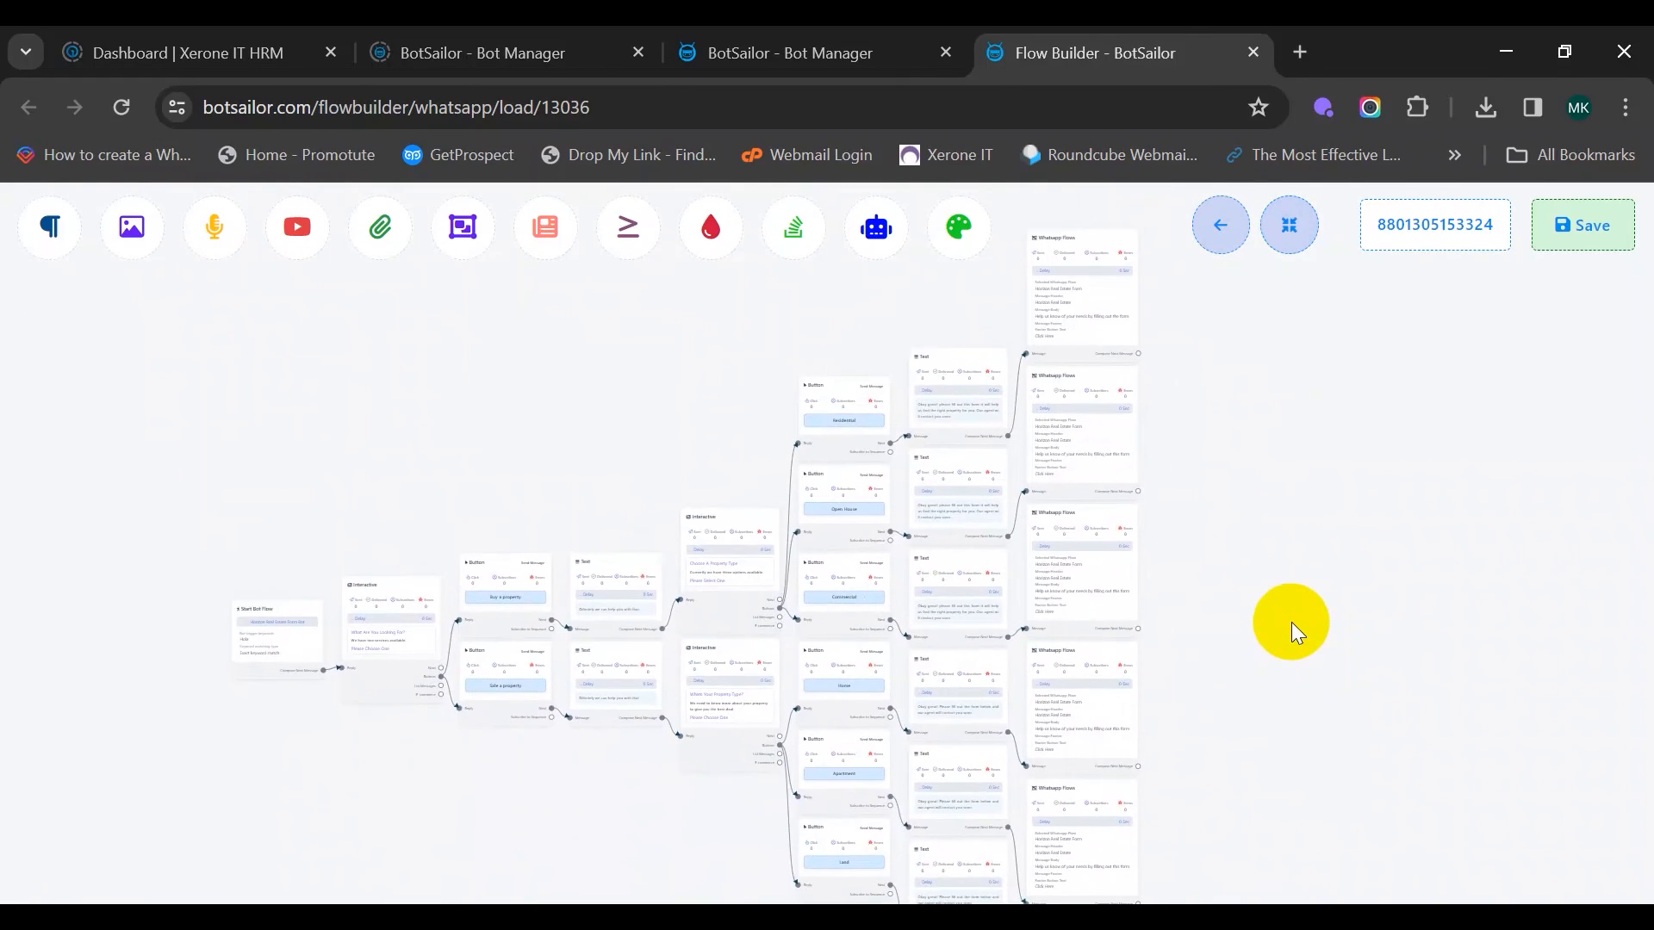
pyautogui.click(1569, 244)
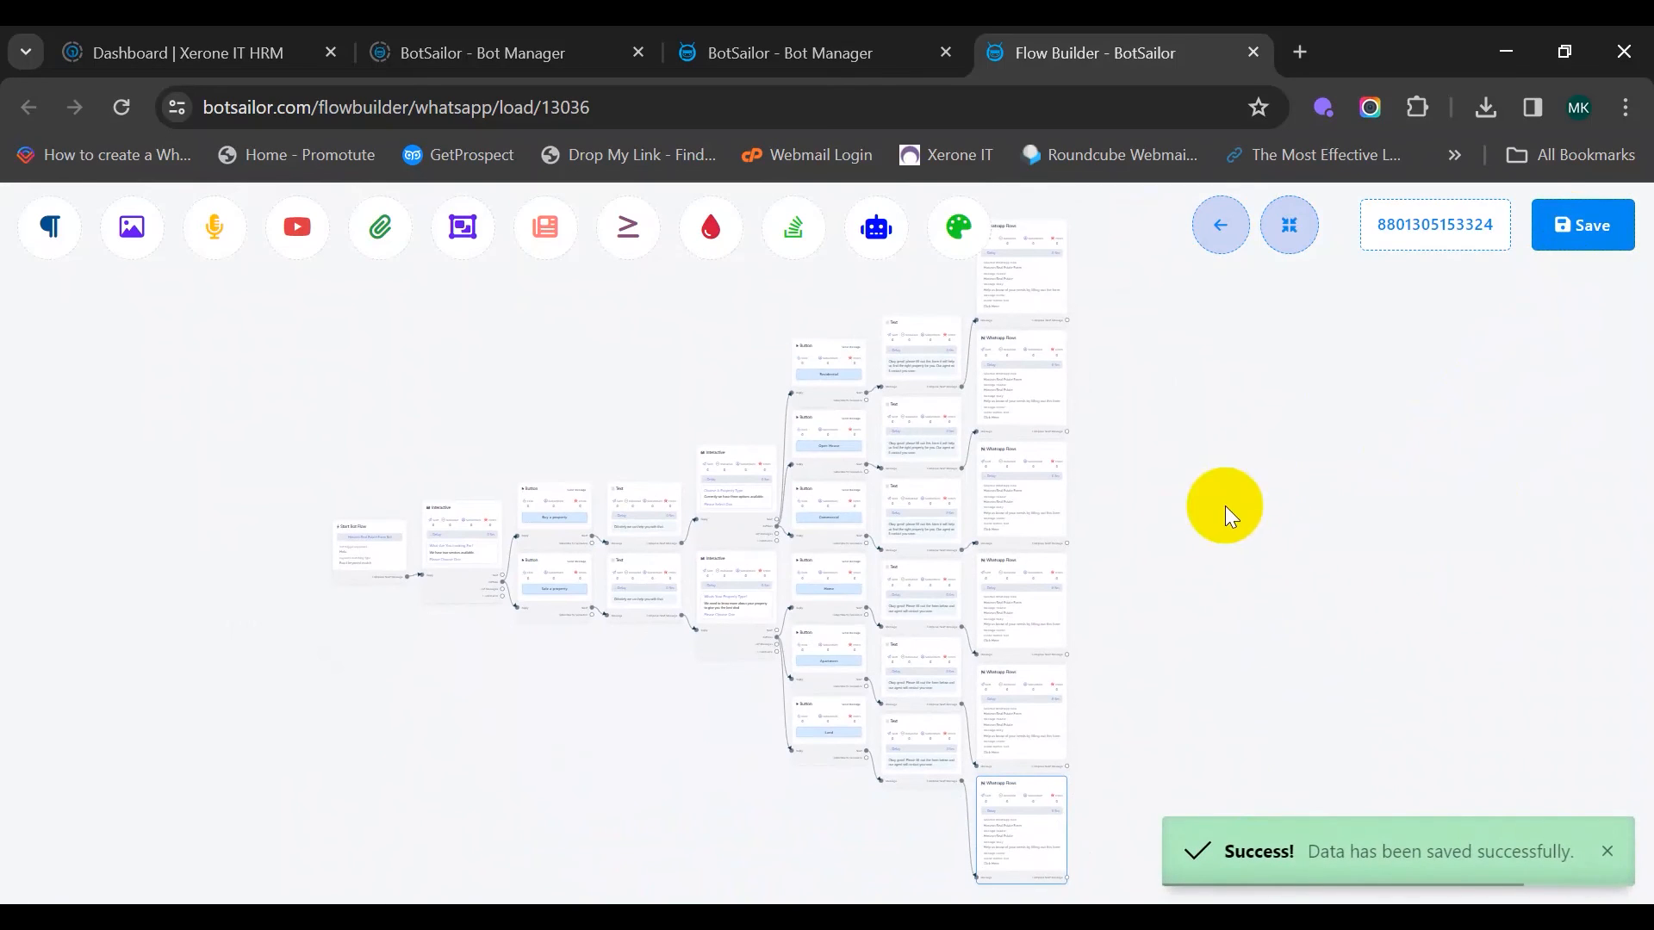
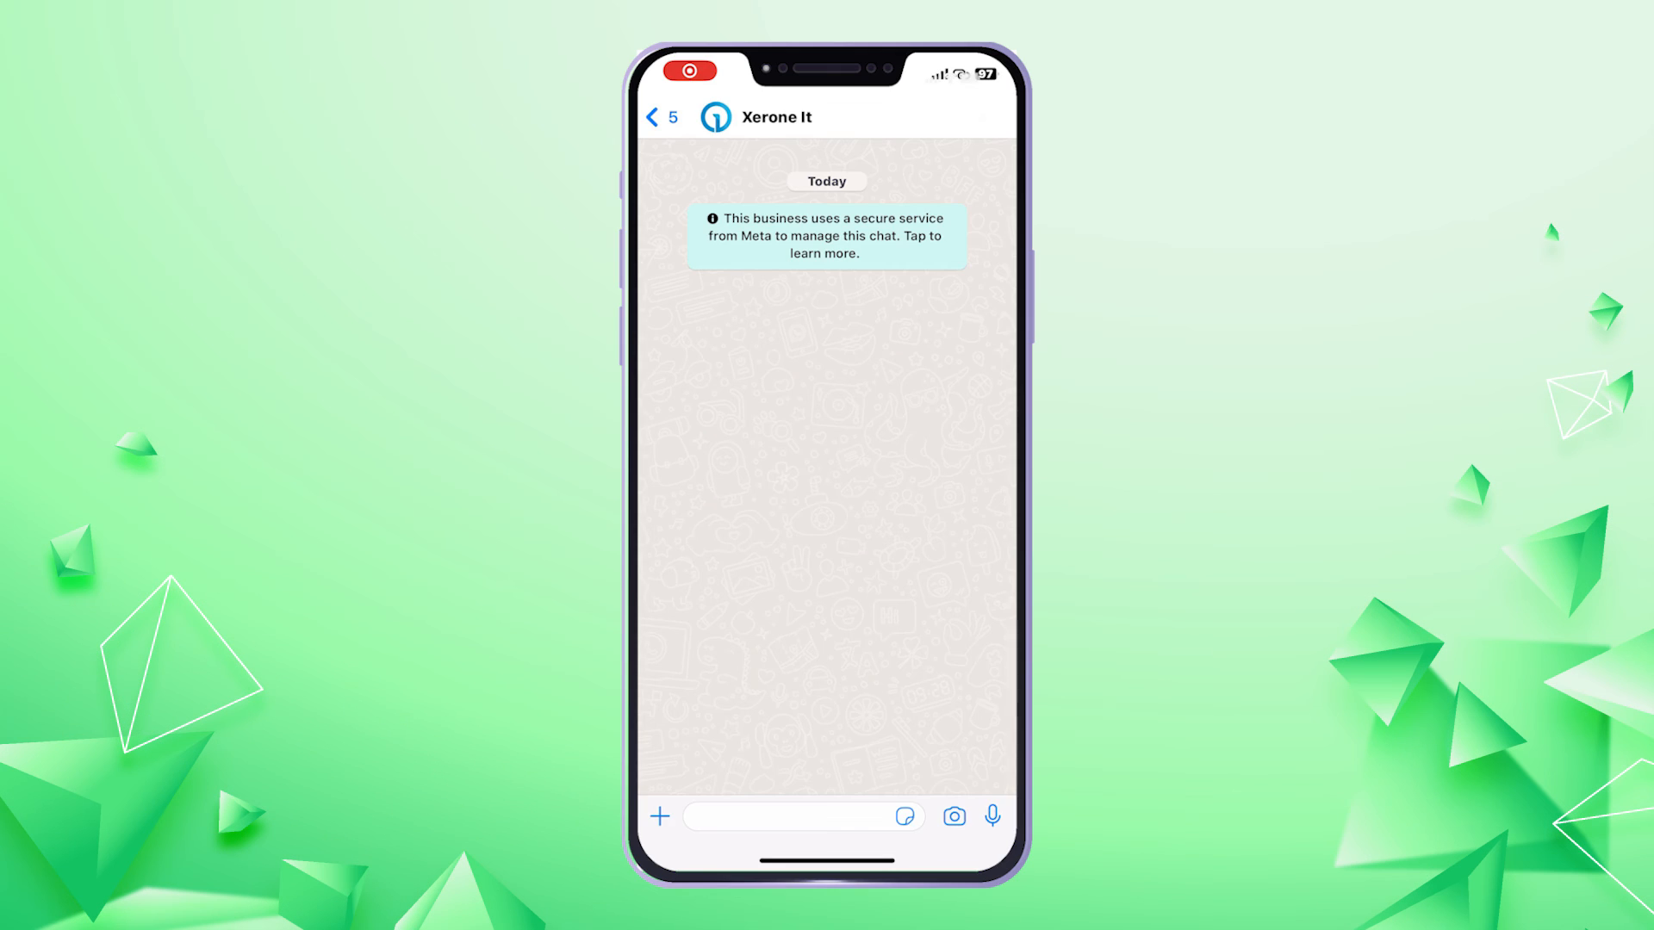
# Send 'Hola' to Xerone It, choose Buy a property then Residential, and open the form
pyautogui.write('Hola')
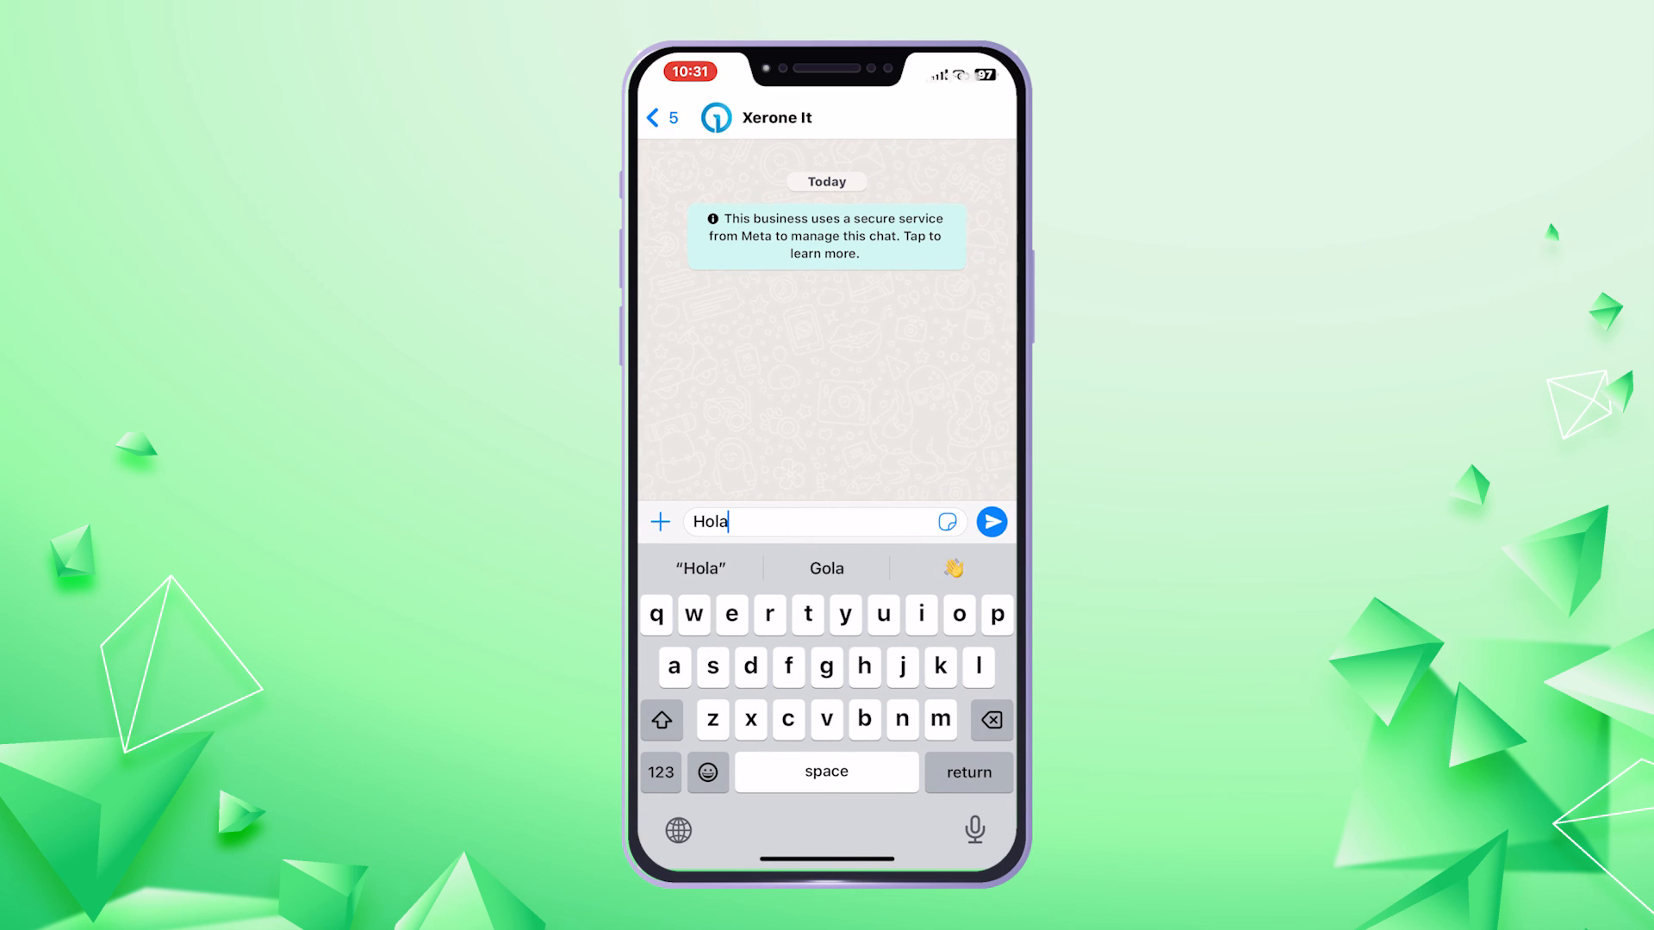
pyautogui.click(991, 522)
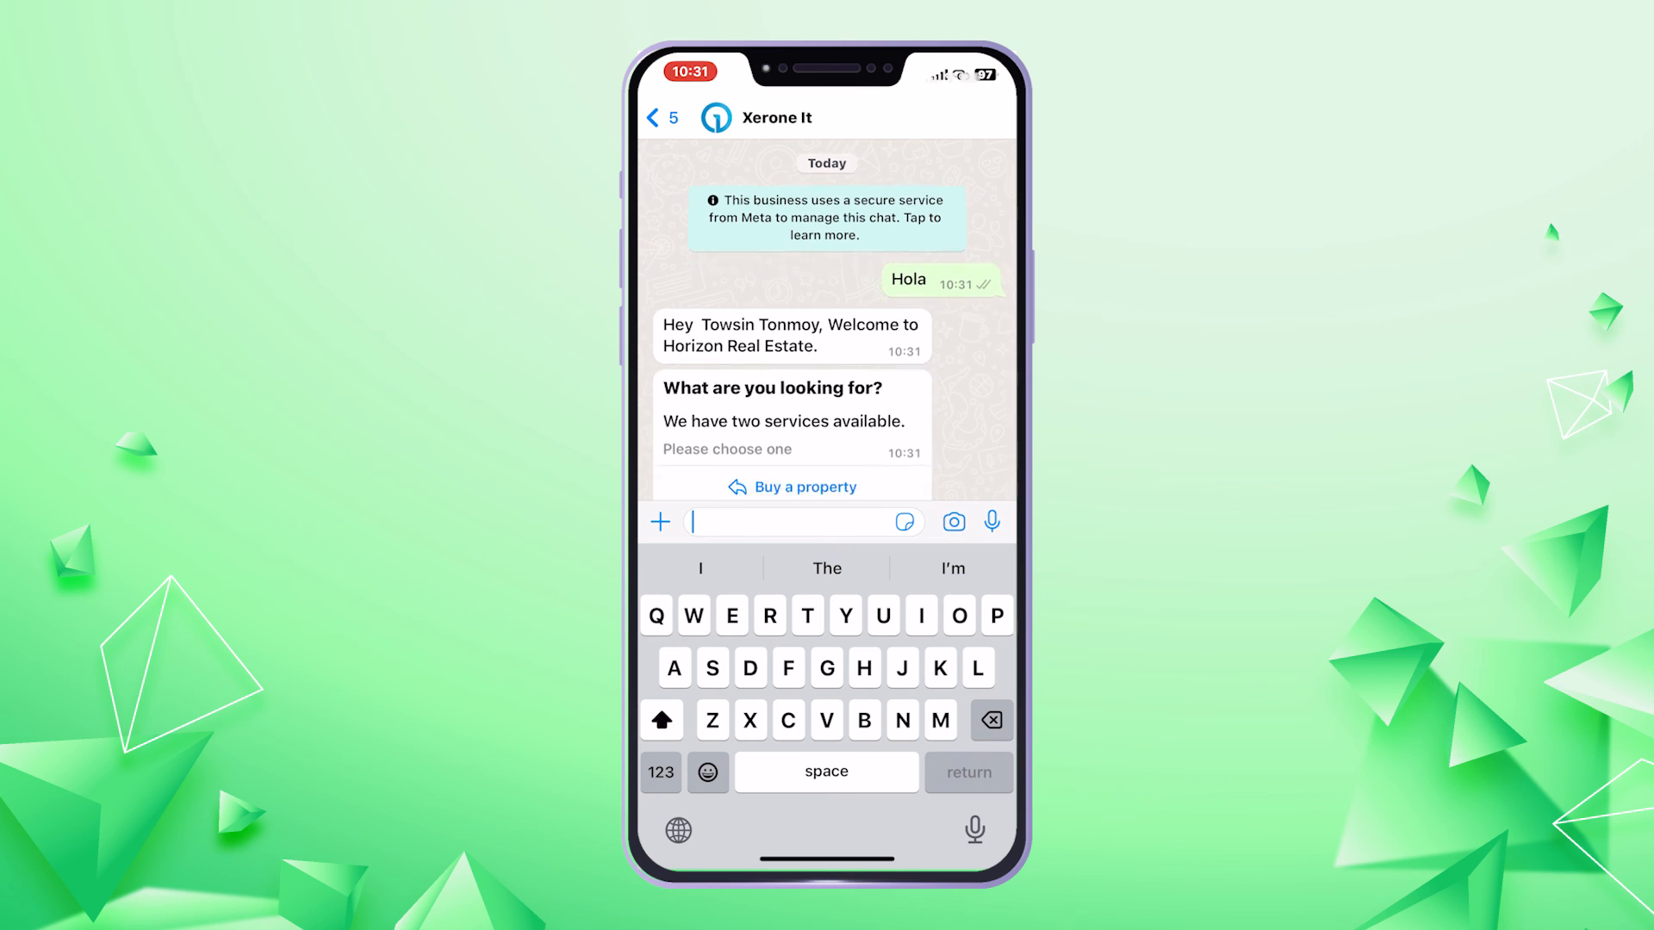
pyautogui.click(805, 429)
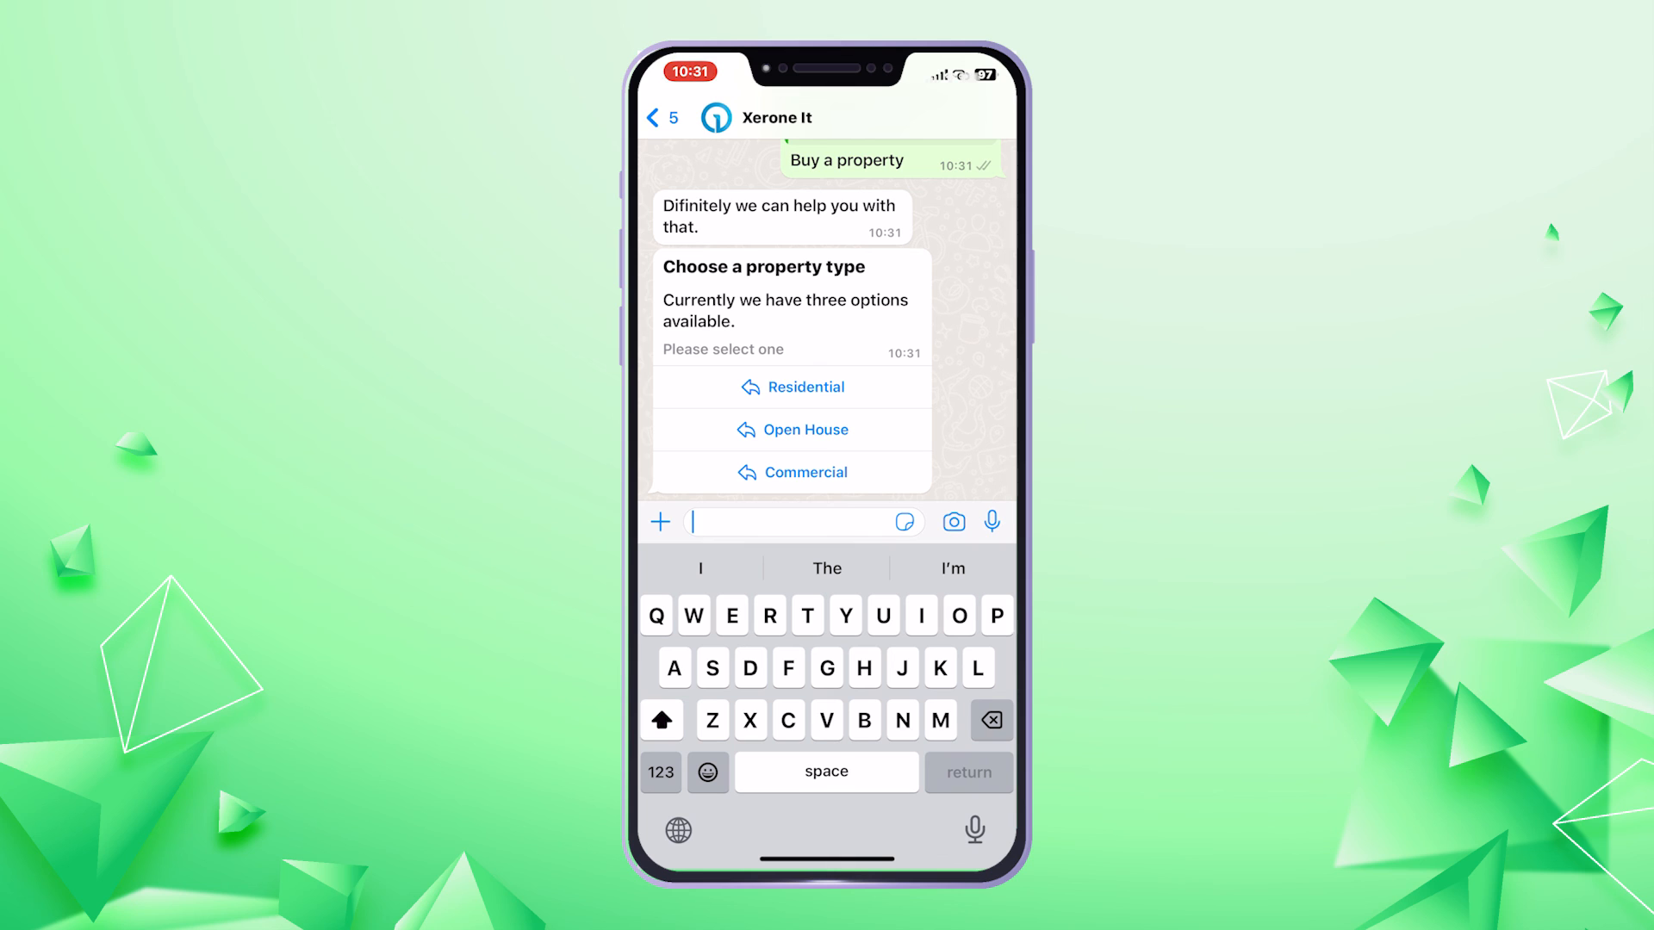
pyautogui.click(806, 387)
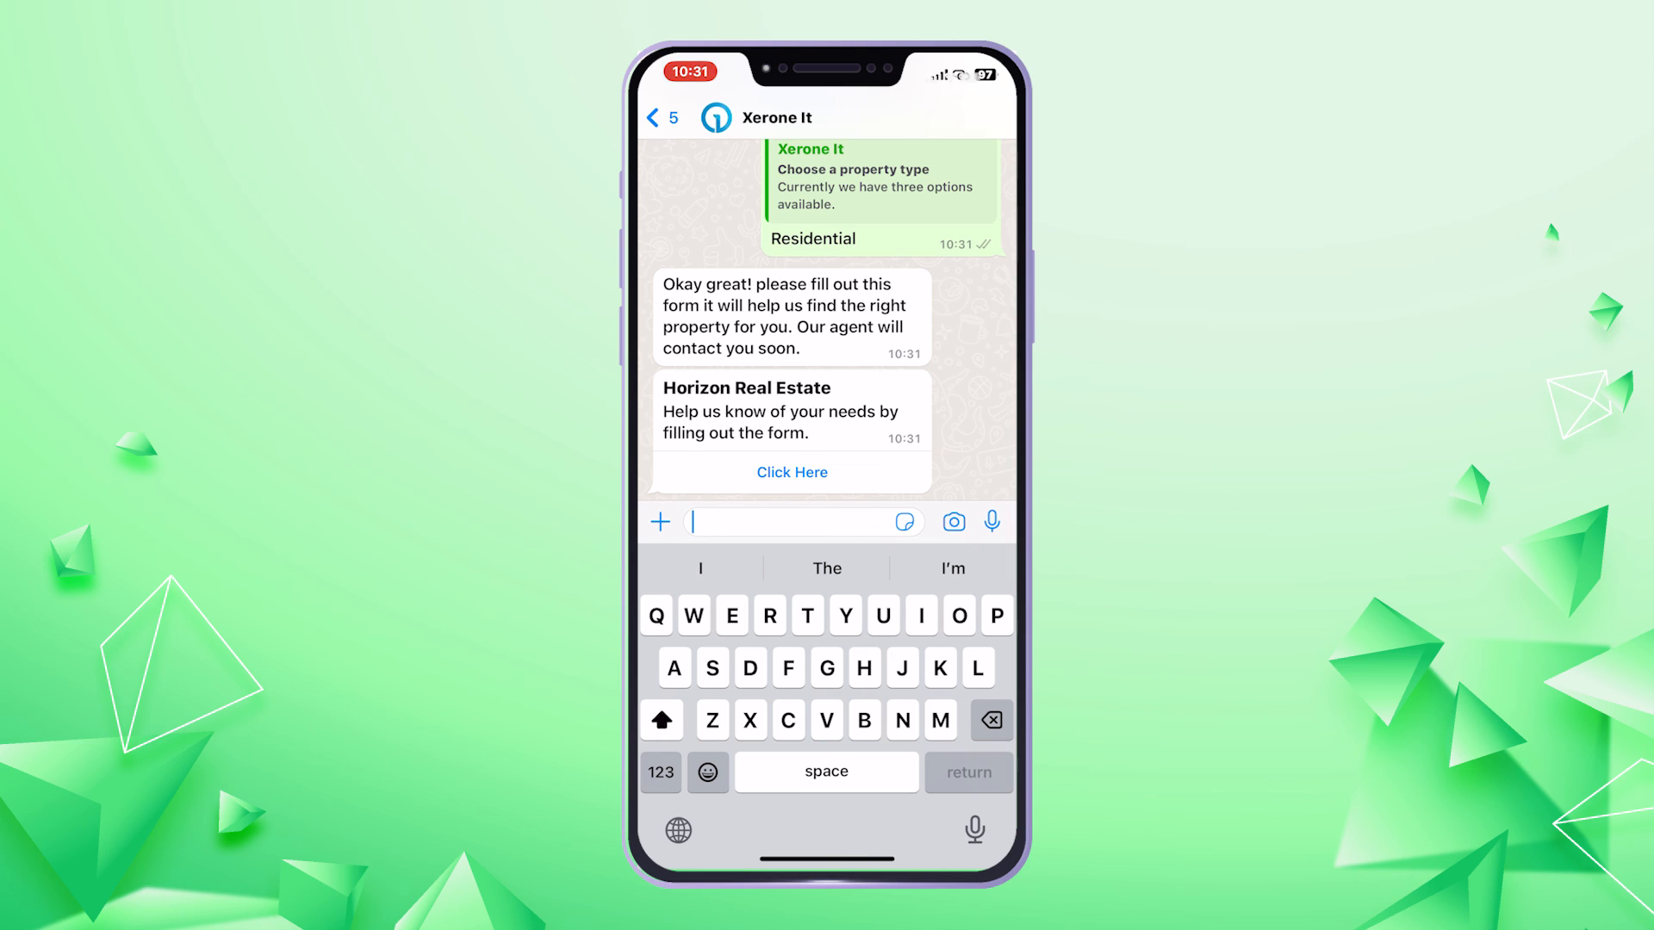
pyautogui.click(792, 472)
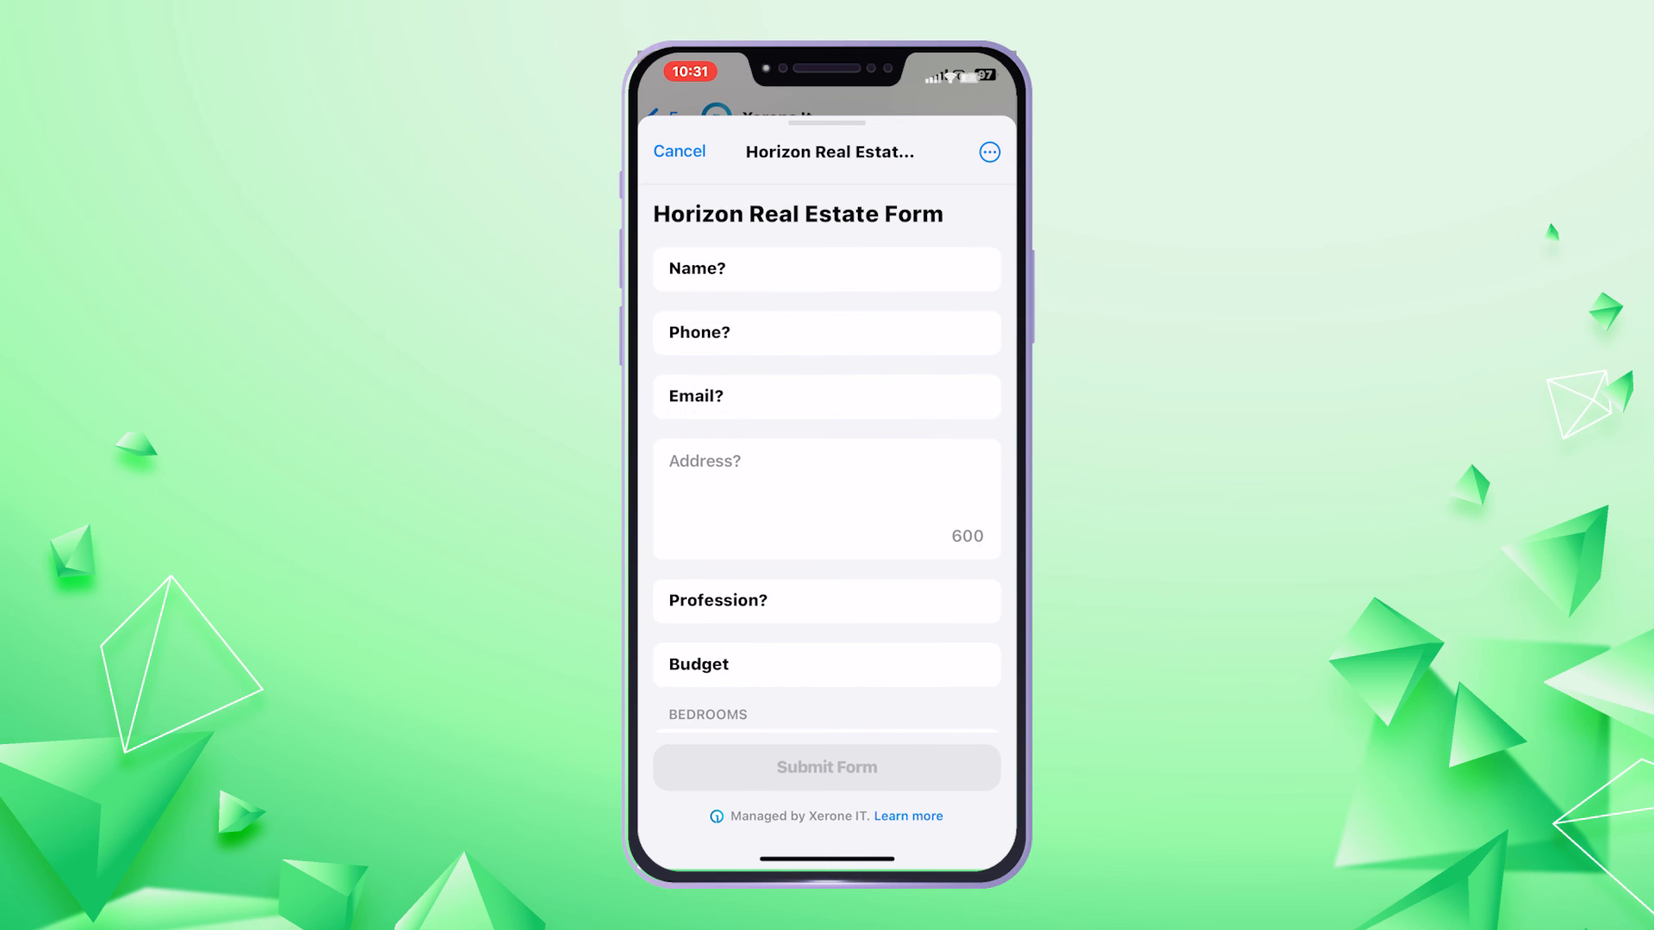
# Enter the user's name, phone number, e-mail and postal address in the form
pyautogui.click(826, 269)
pyautogui.write('Tonmoy')
pyautogui.click(982, 522)
pyautogui.click(827, 333)
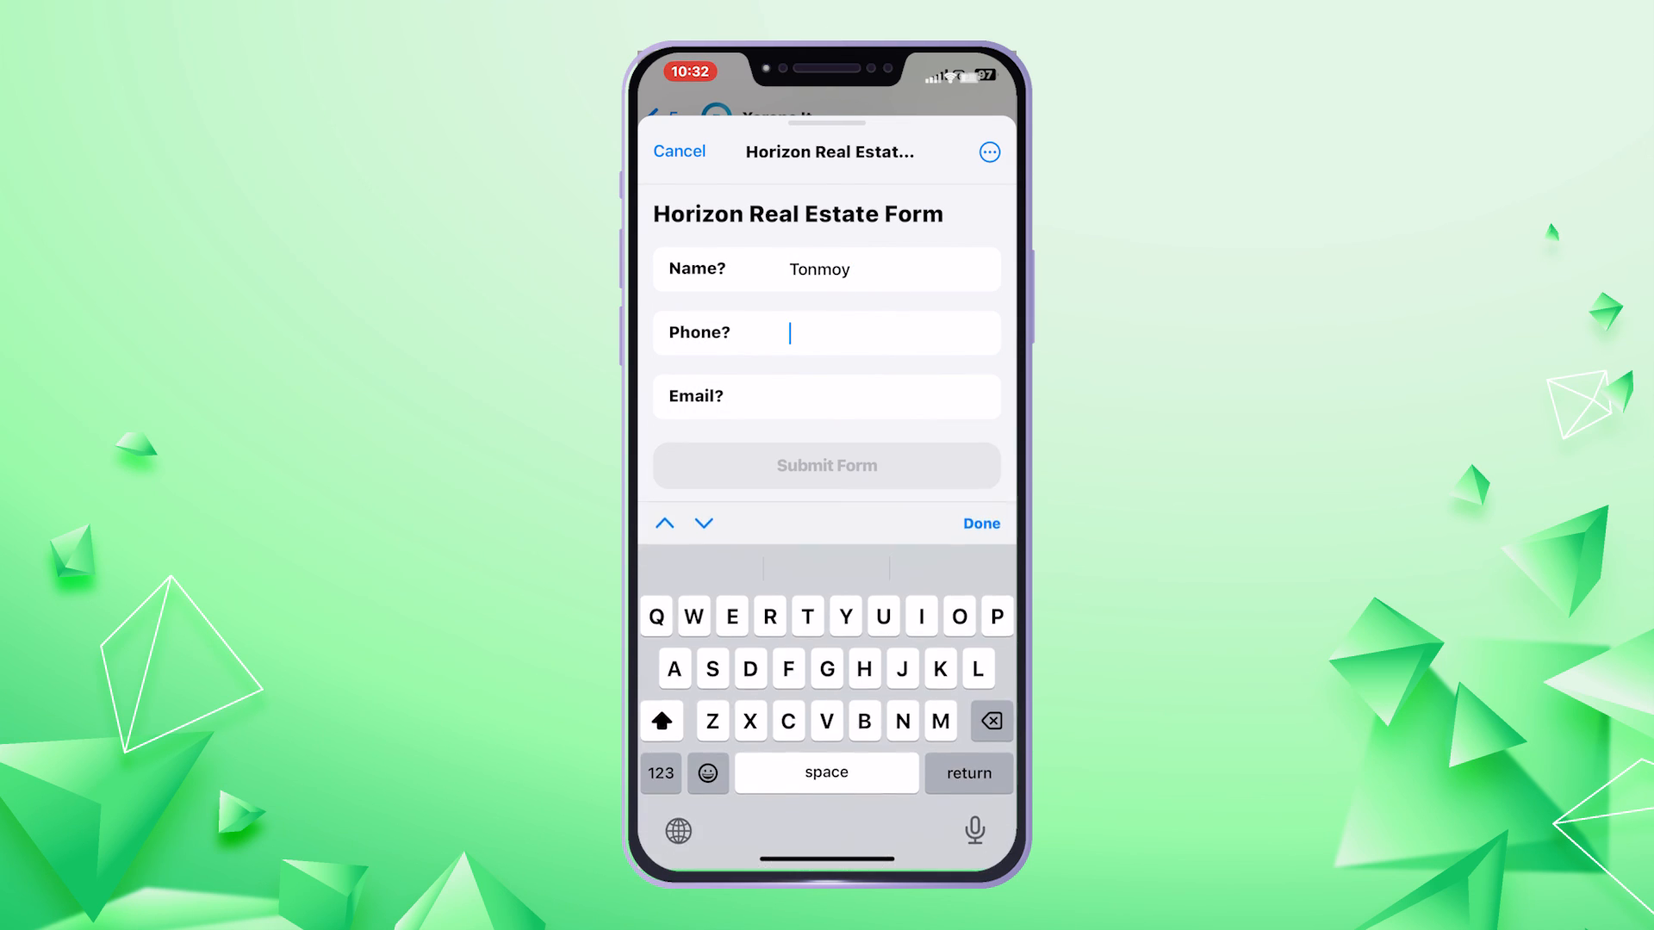
pyautogui.click(661, 773)
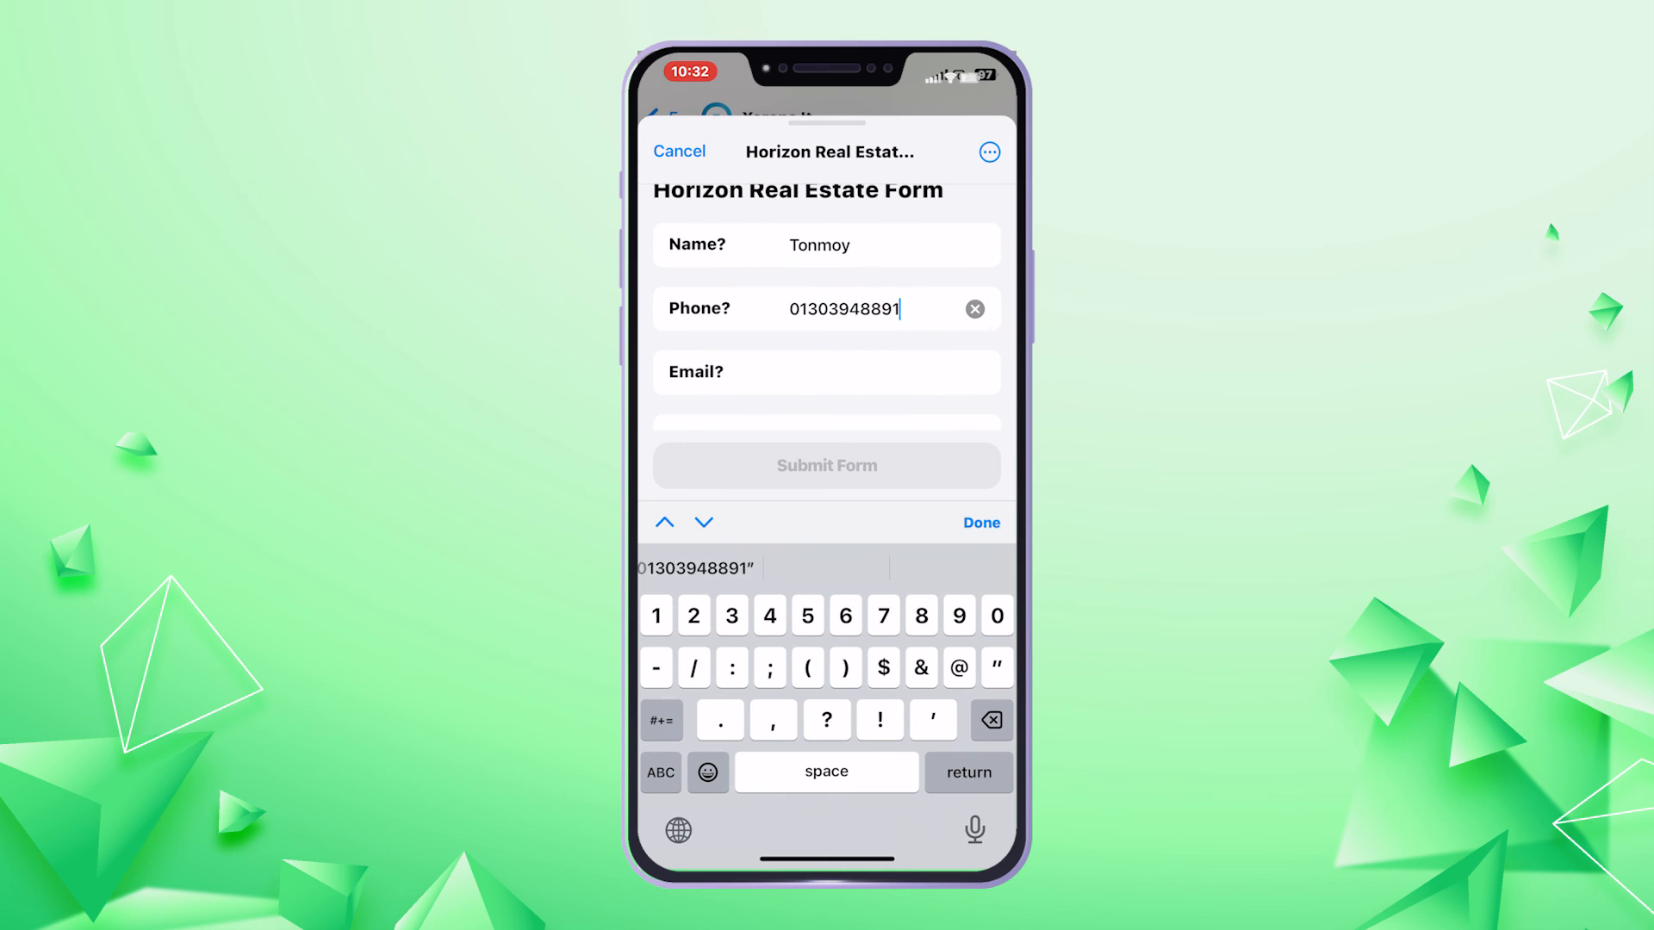
pyautogui.click(981, 523)
pyautogui.click(827, 372)
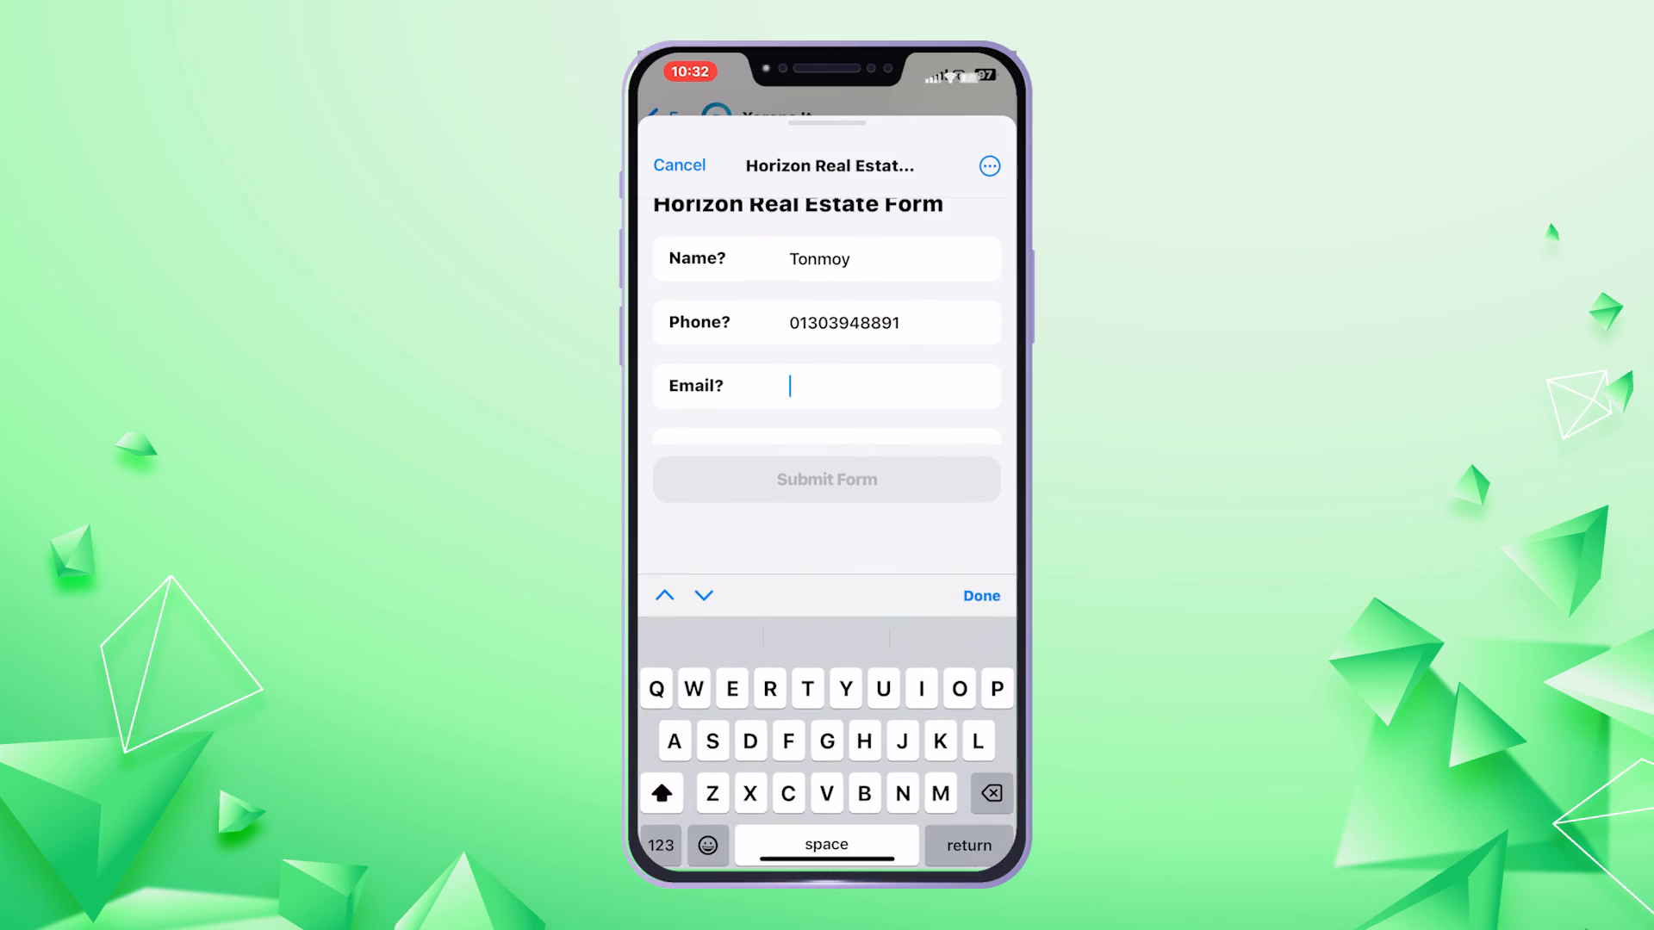
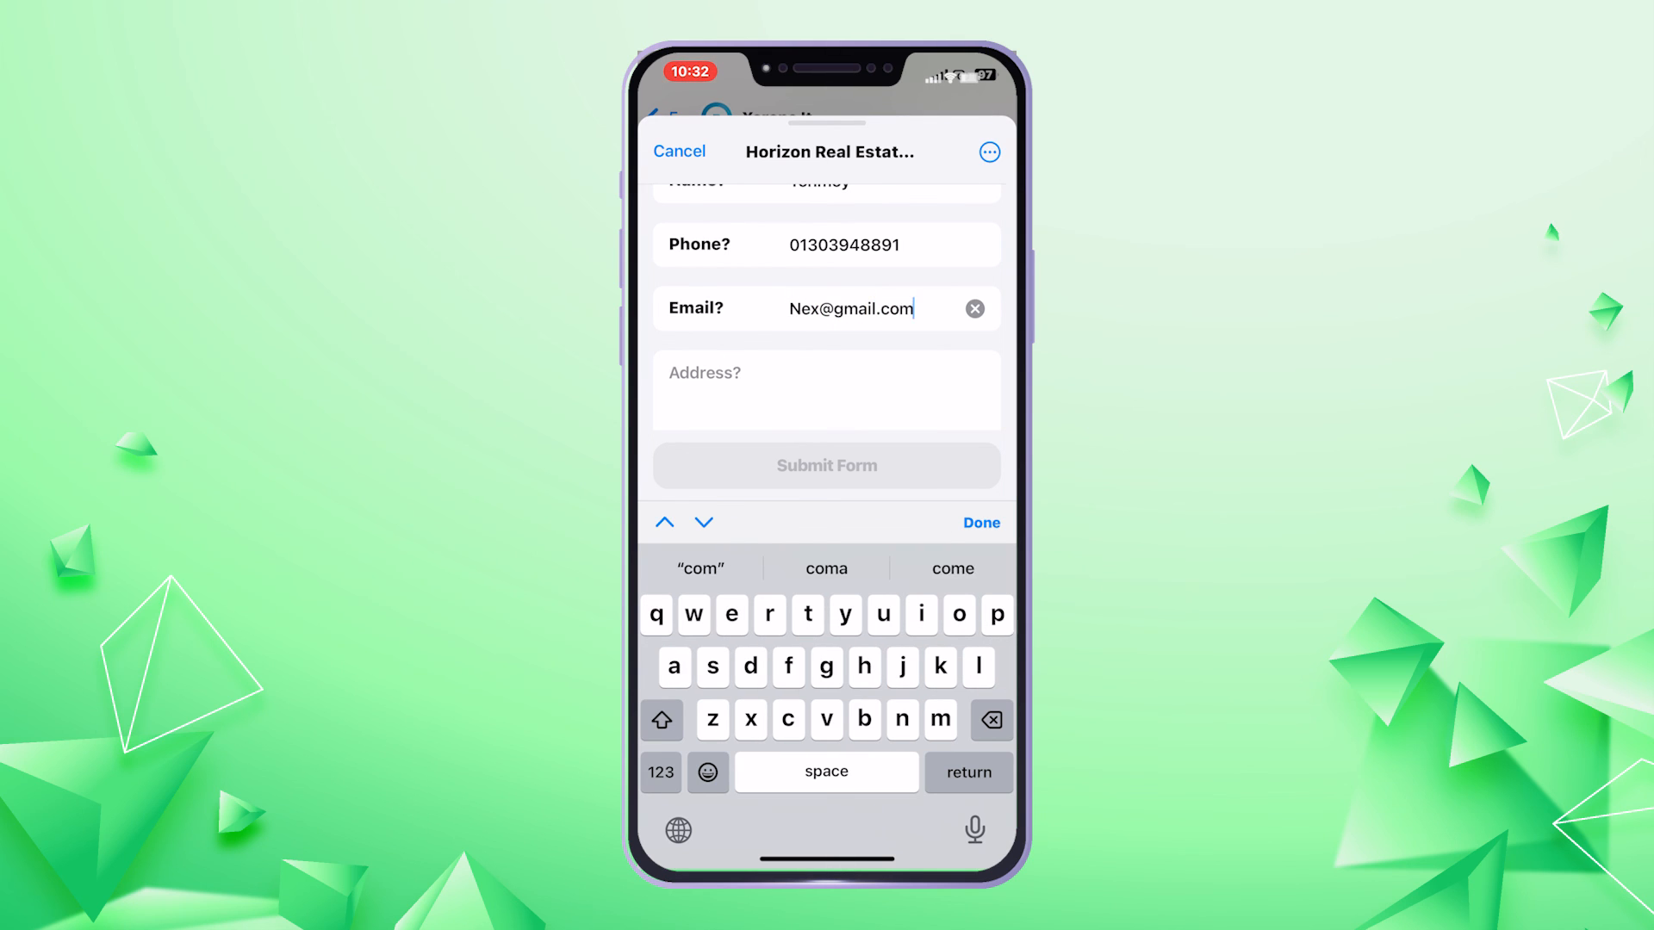
pyautogui.click(827, 390)
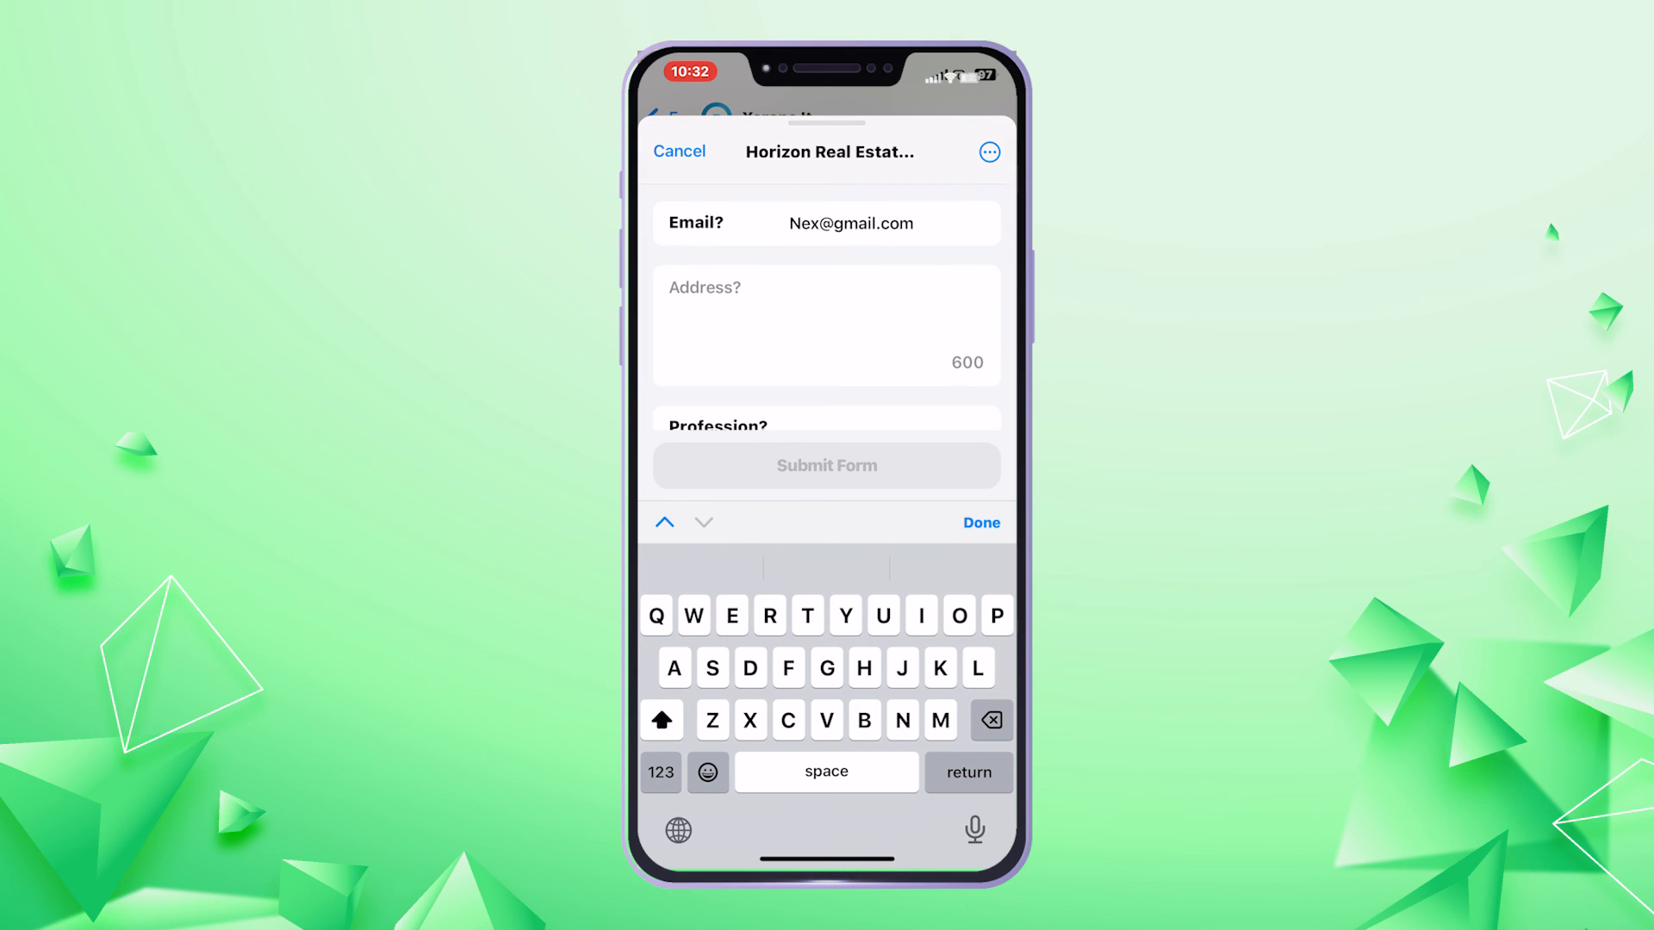
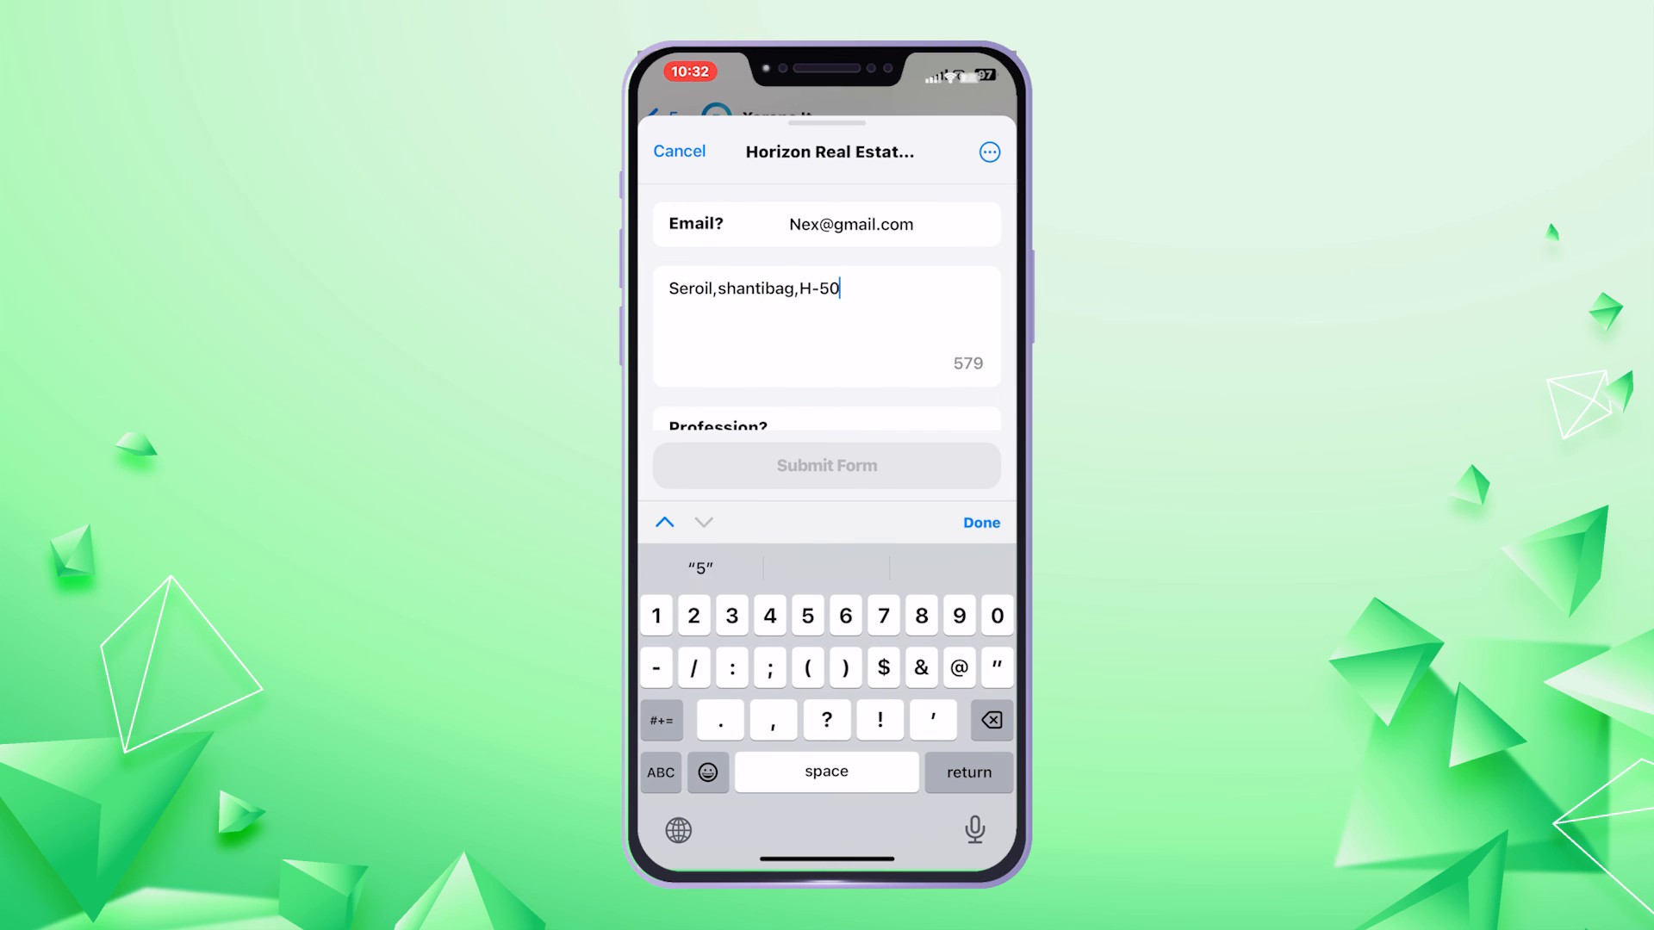
# Set profession Businessman, budget 100000, 2 bedrooms and 1 washroom, then submit
pyautogui.click(827, 344)
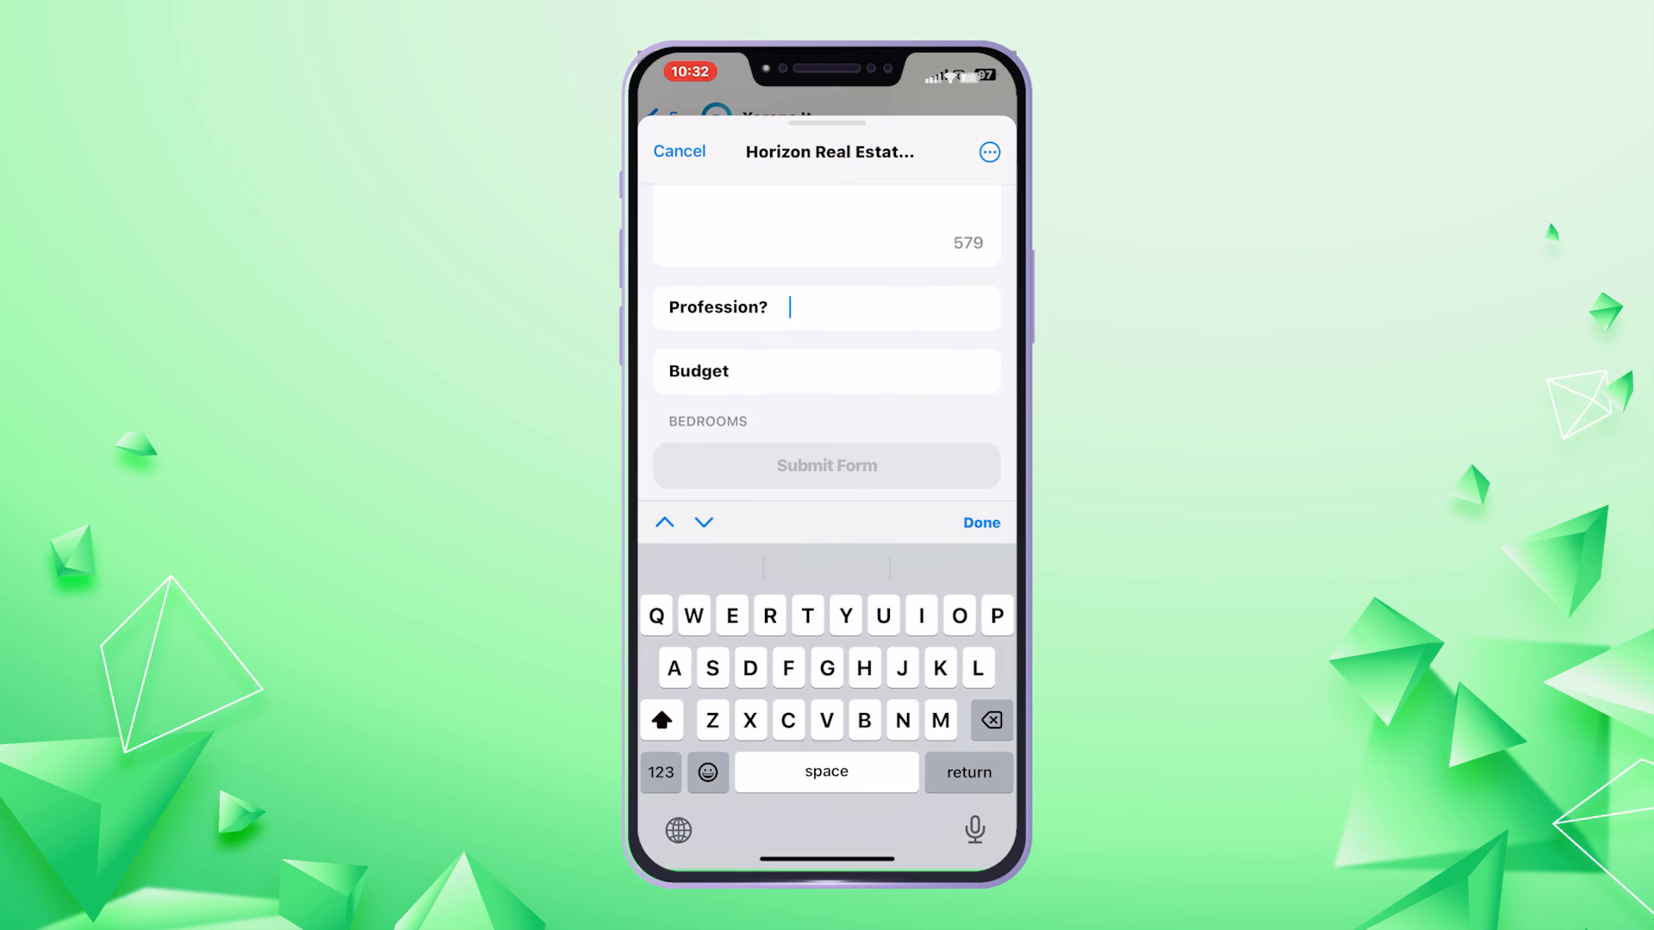
pyautogui.write('Businessman')
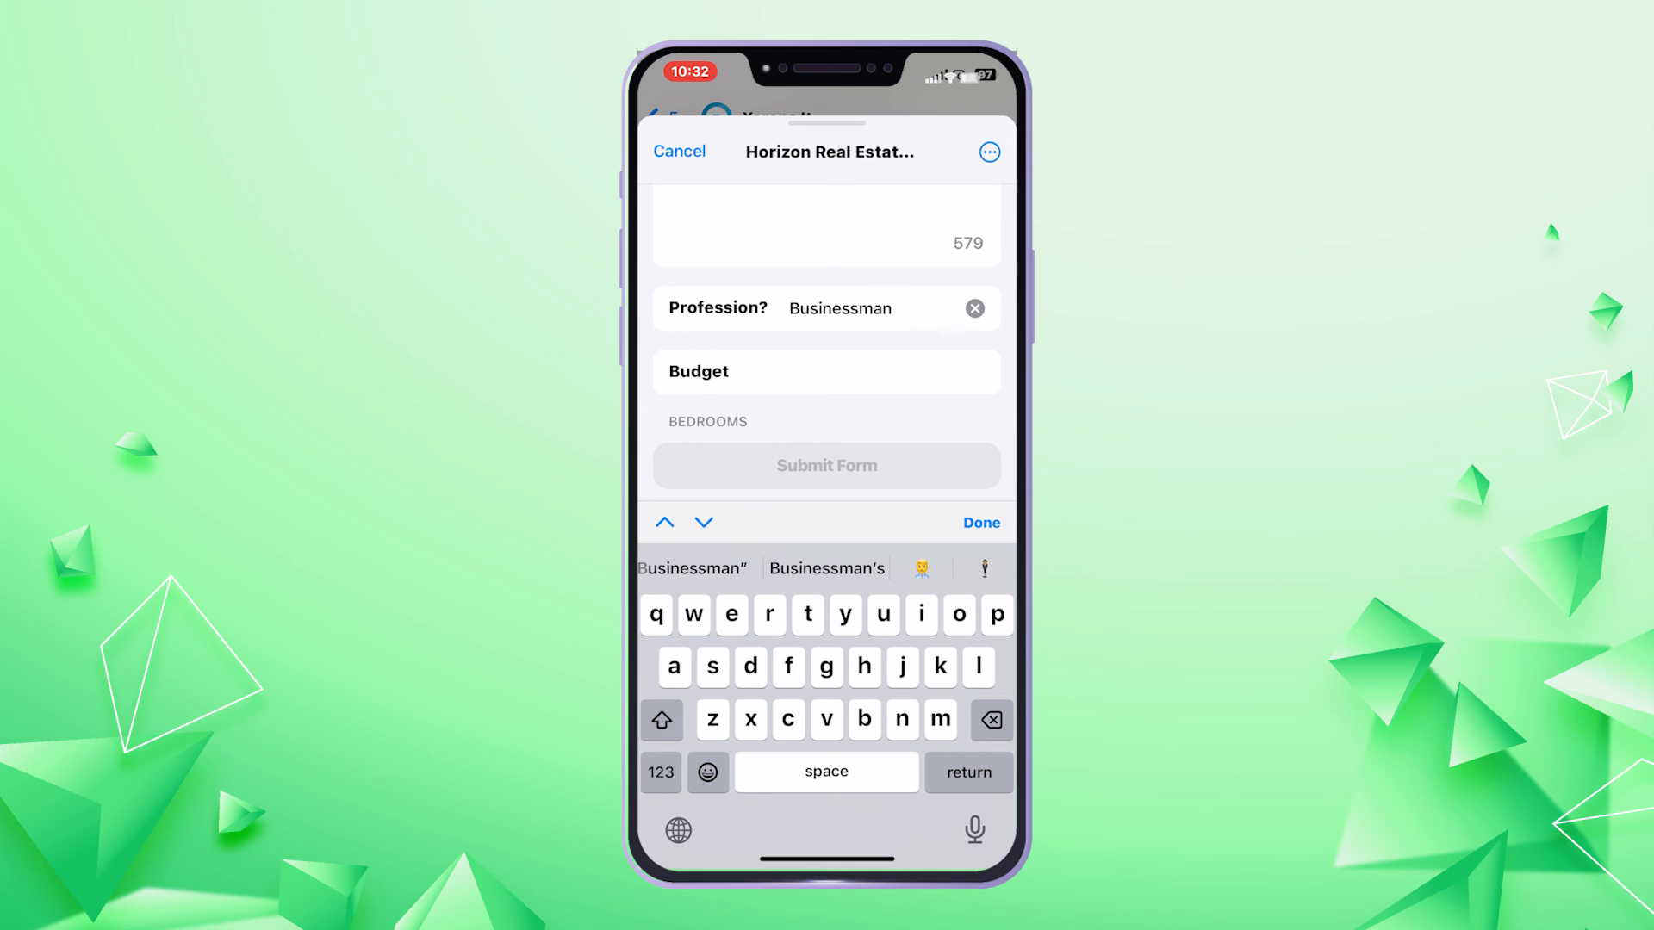
pyautogui.click(827, 372)
pyautogui.click(661, 773)
pyautogui.write('1')
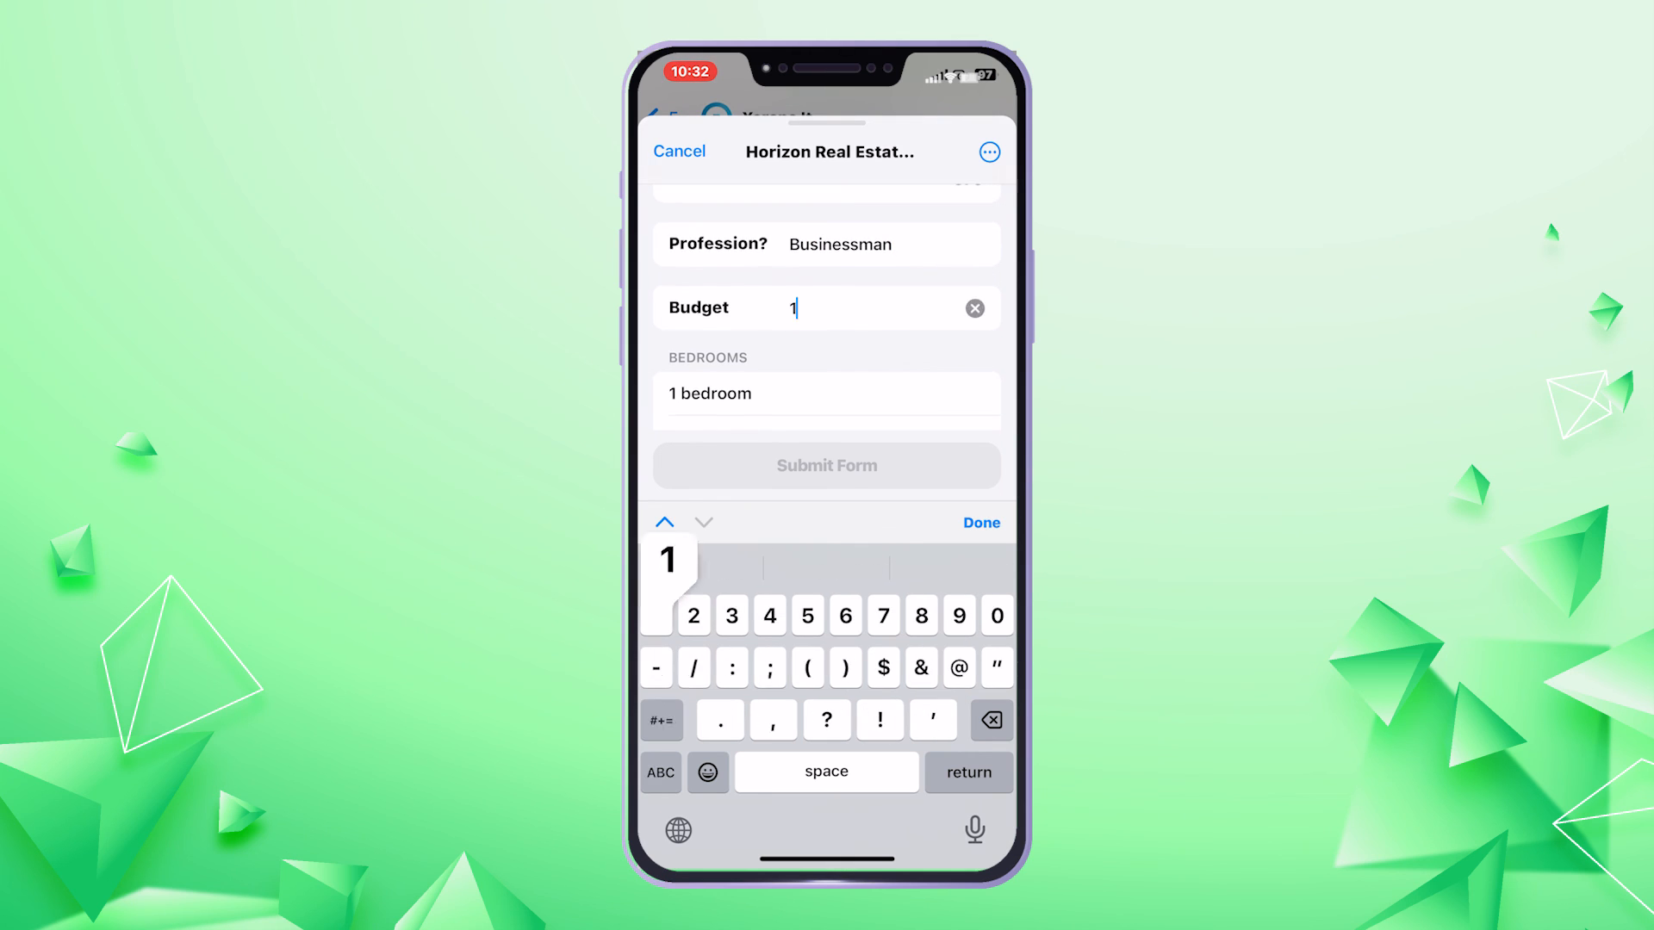
pyautogui.write('00000')
pyautogui.scroll(-1, 827, 308)
pyautogui.click(827, 358)
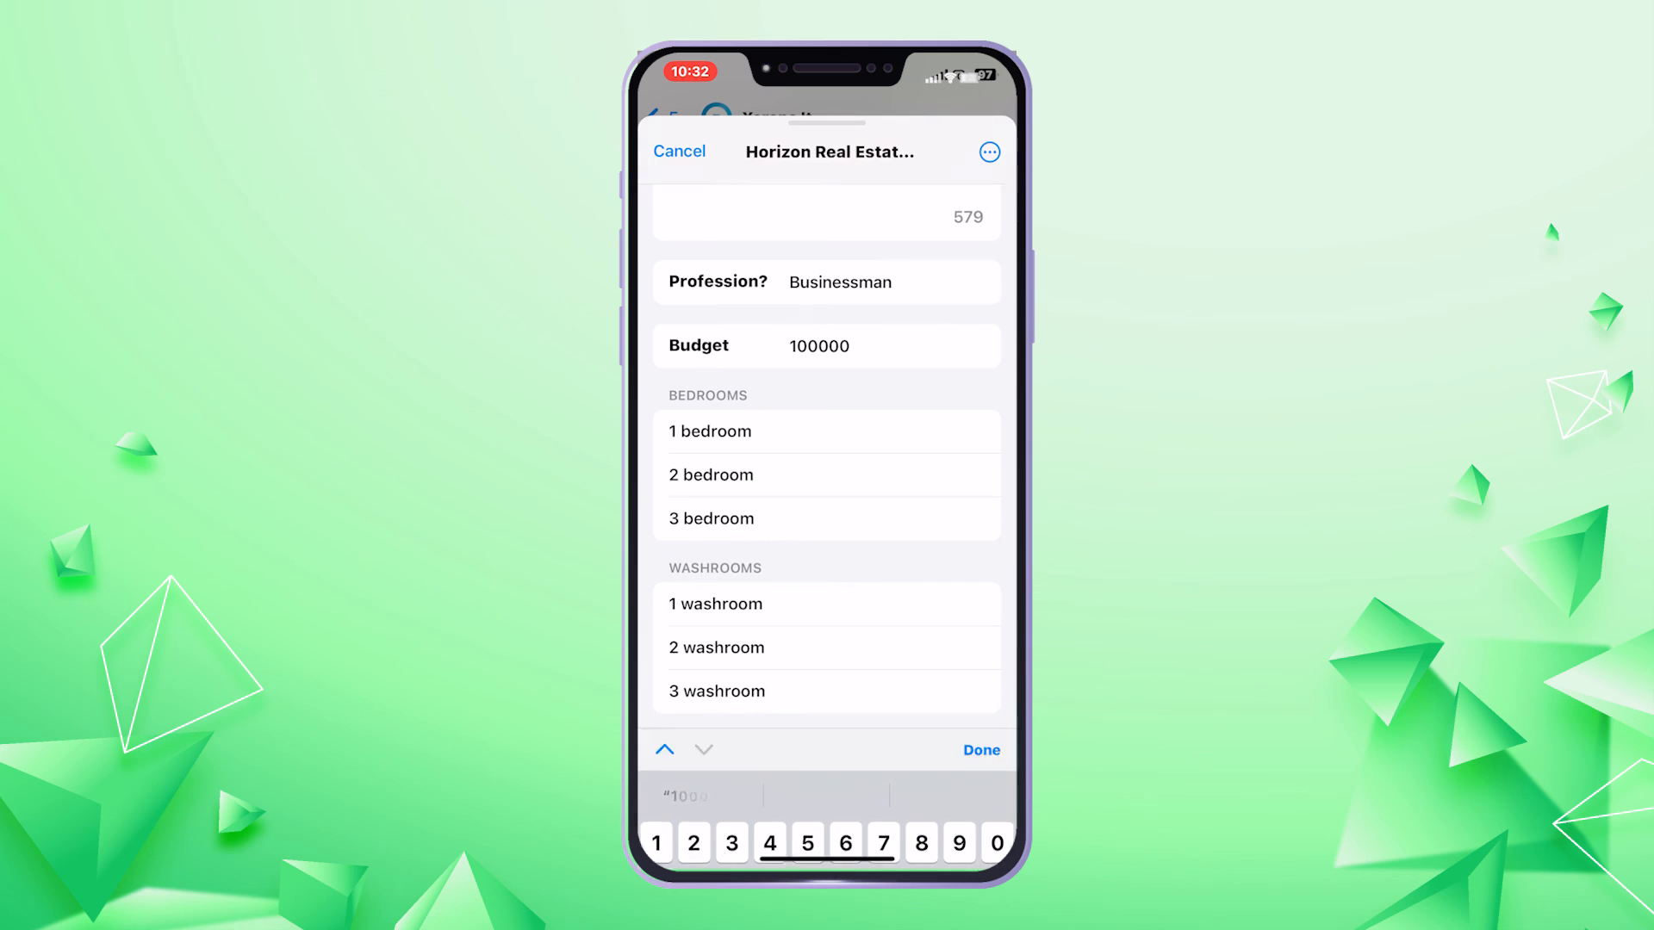
pyautogui.click(827, 604)
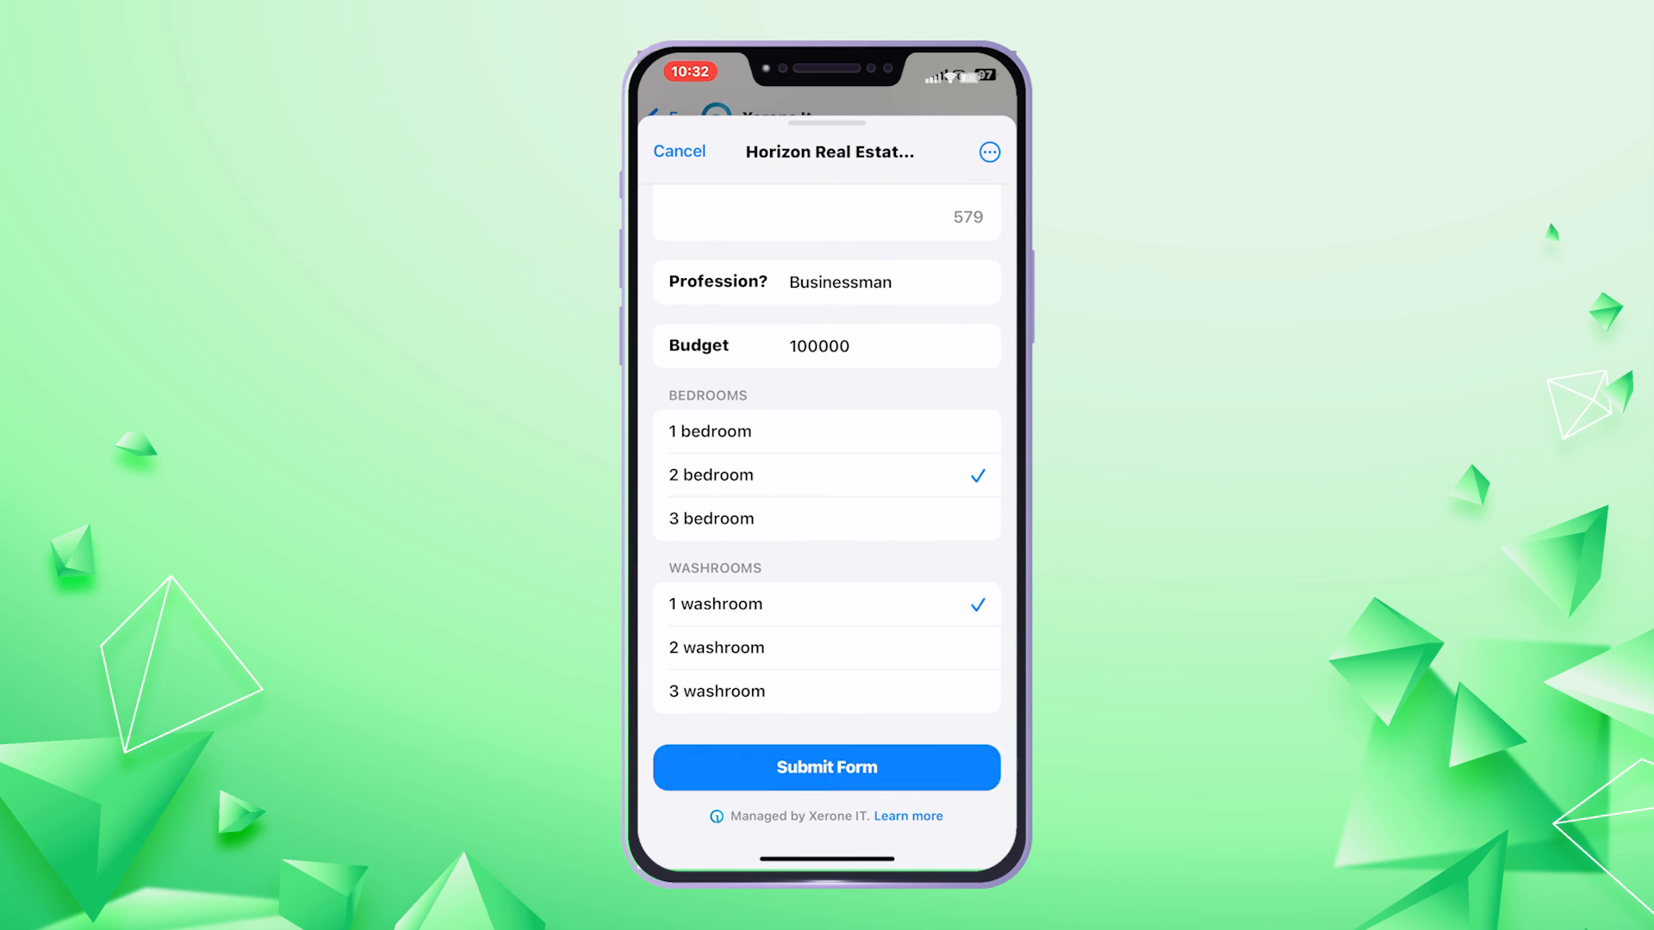
pyautogui.click(827, 767)
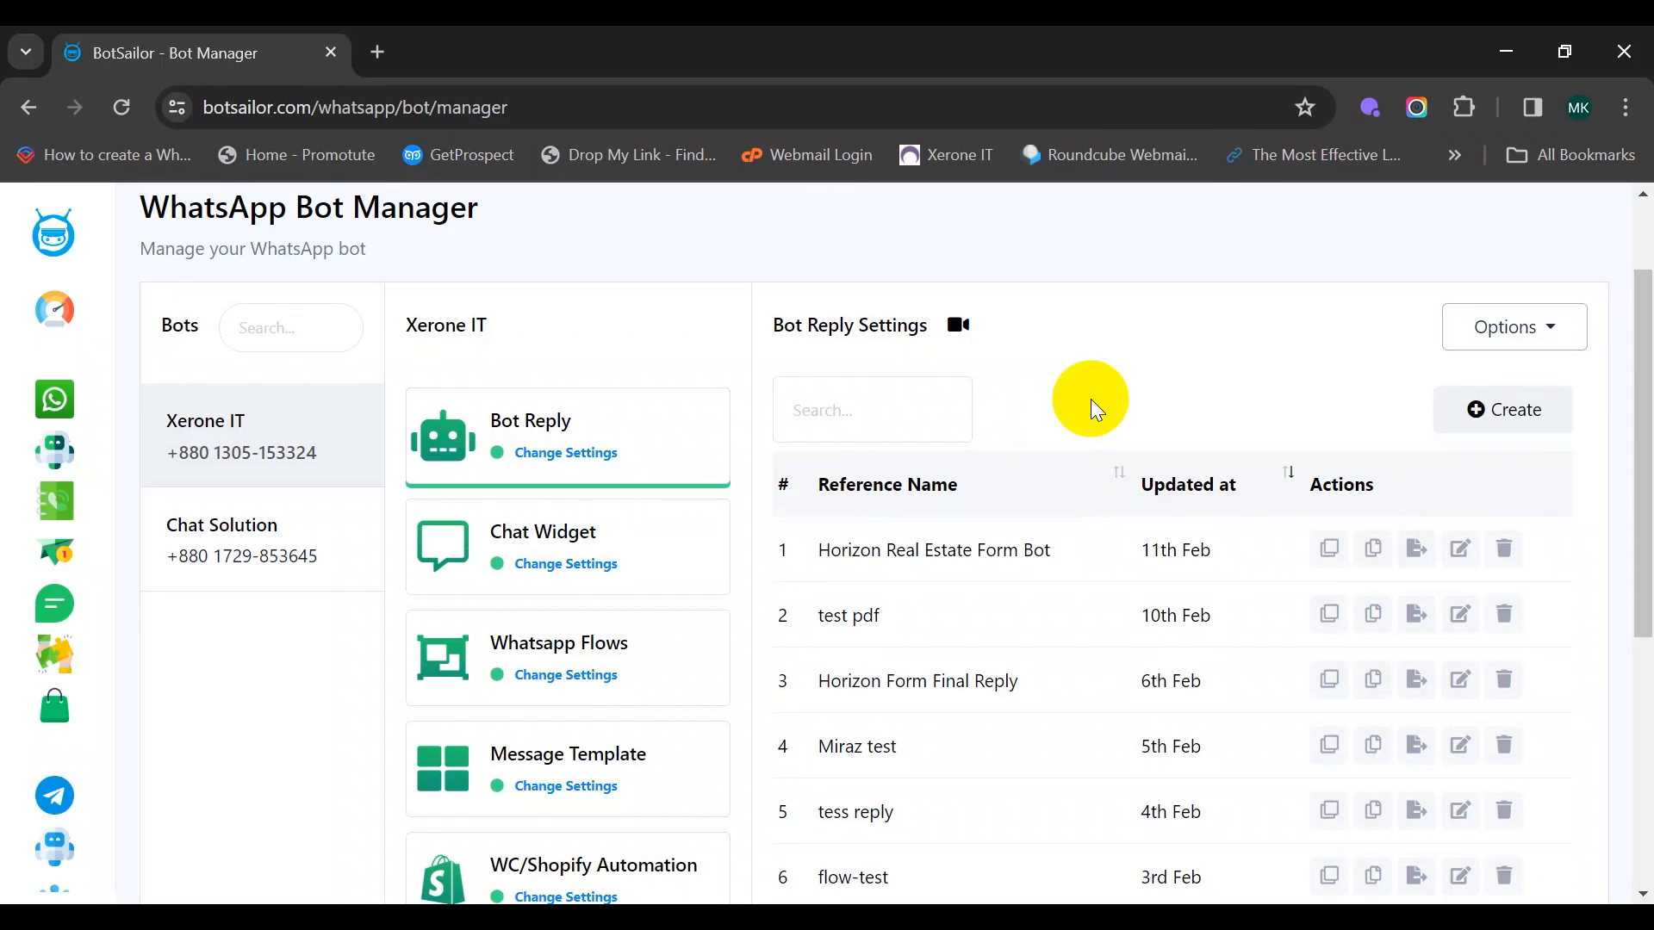
# View the Horizon Real Estate Form's report data and inspect the latest submission's answers
pyautogui.click(642, 642)
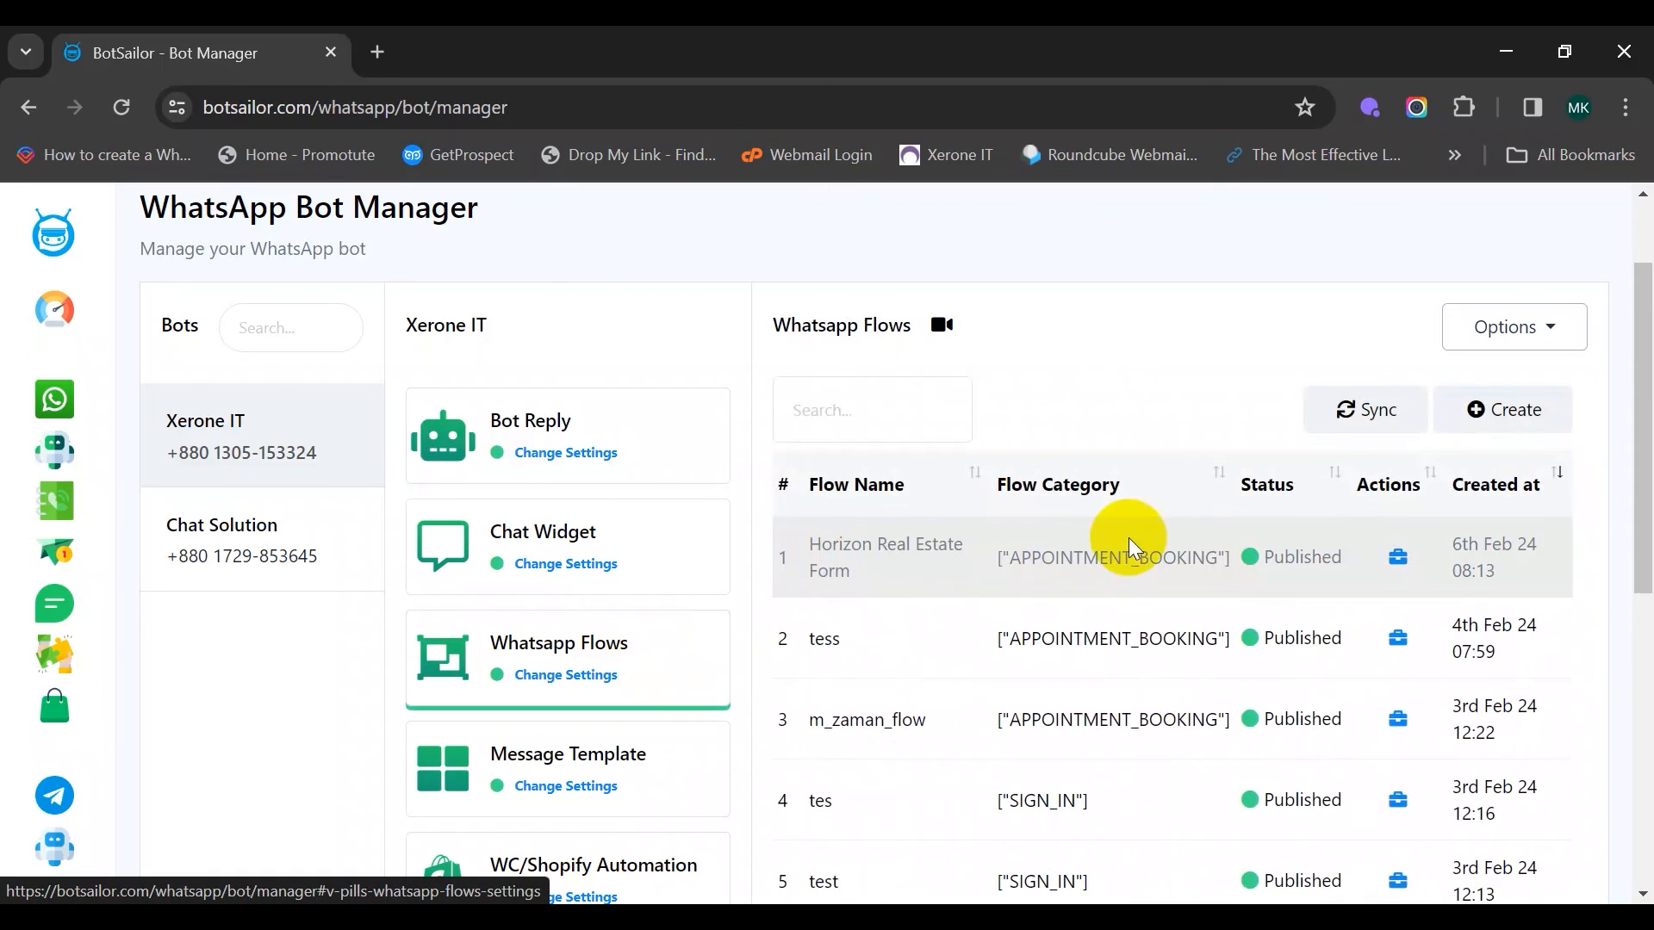
pyautogui.click(1388, 572)
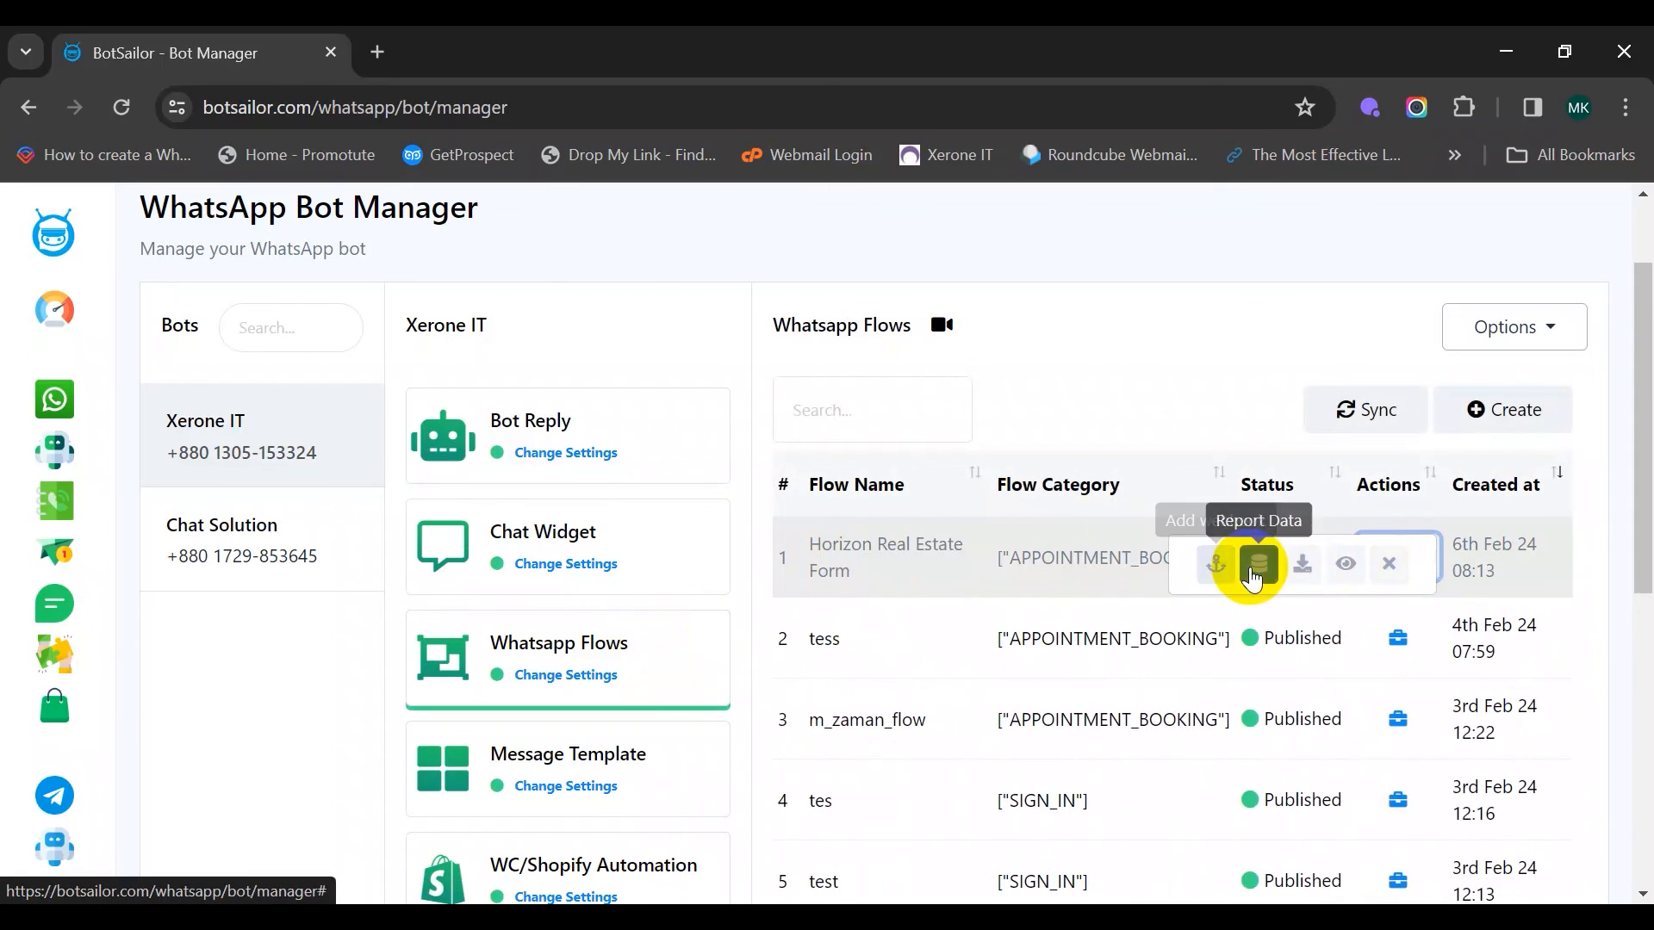
pyautogui.click(1257, 566)
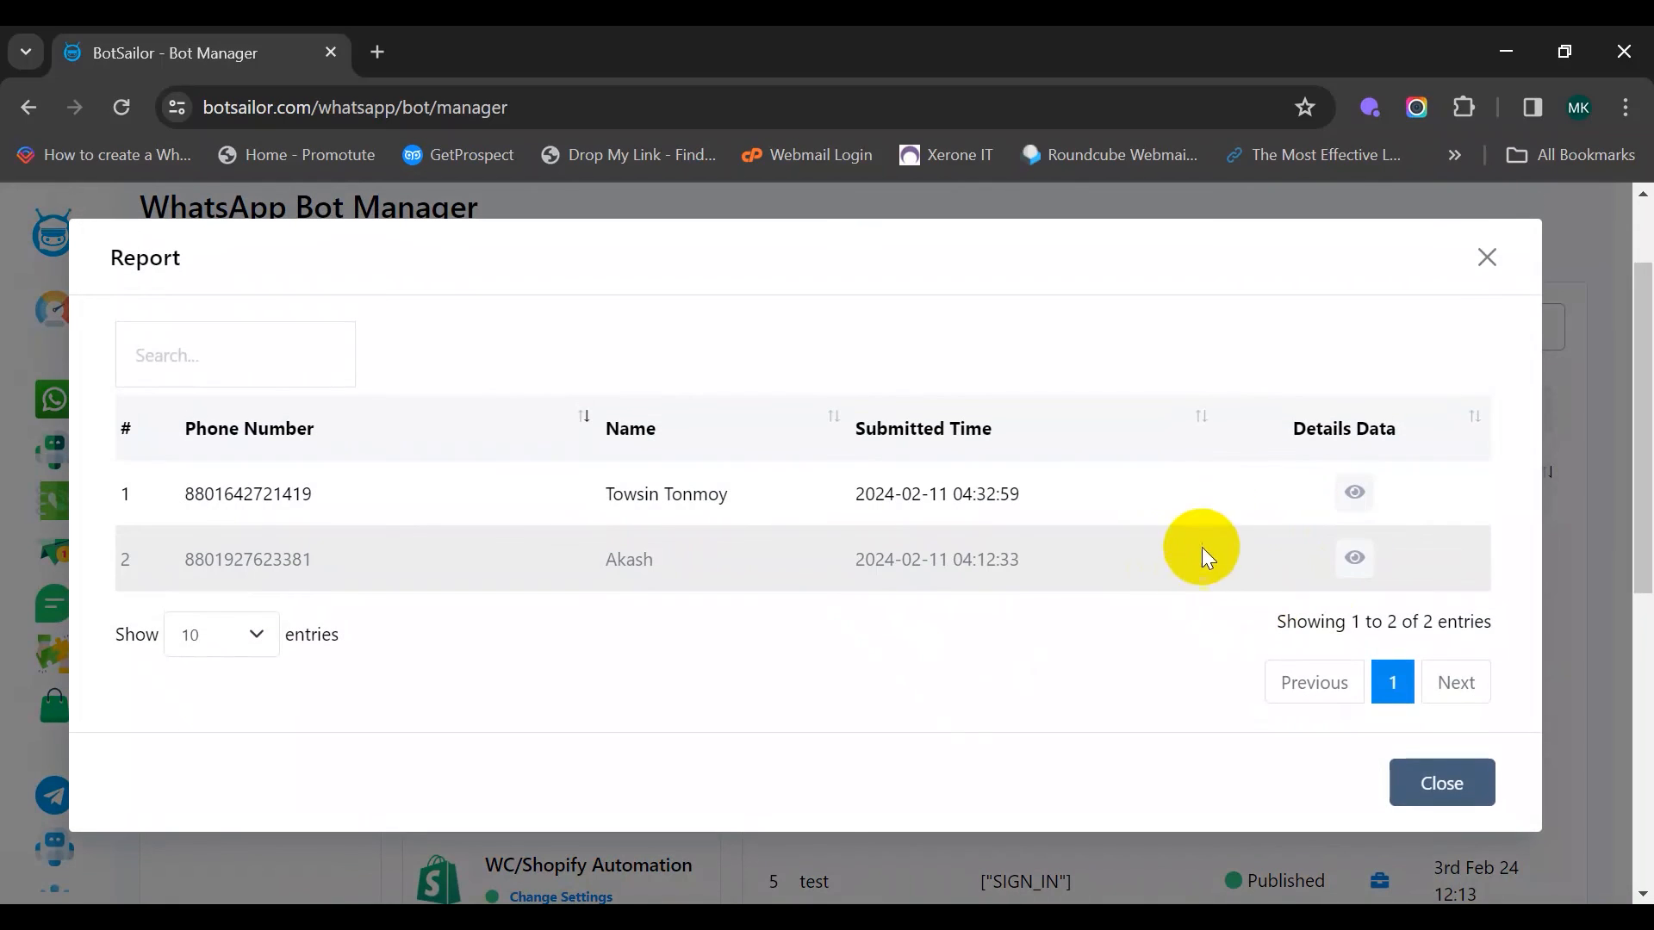
pyautogui.click(1355, 492)
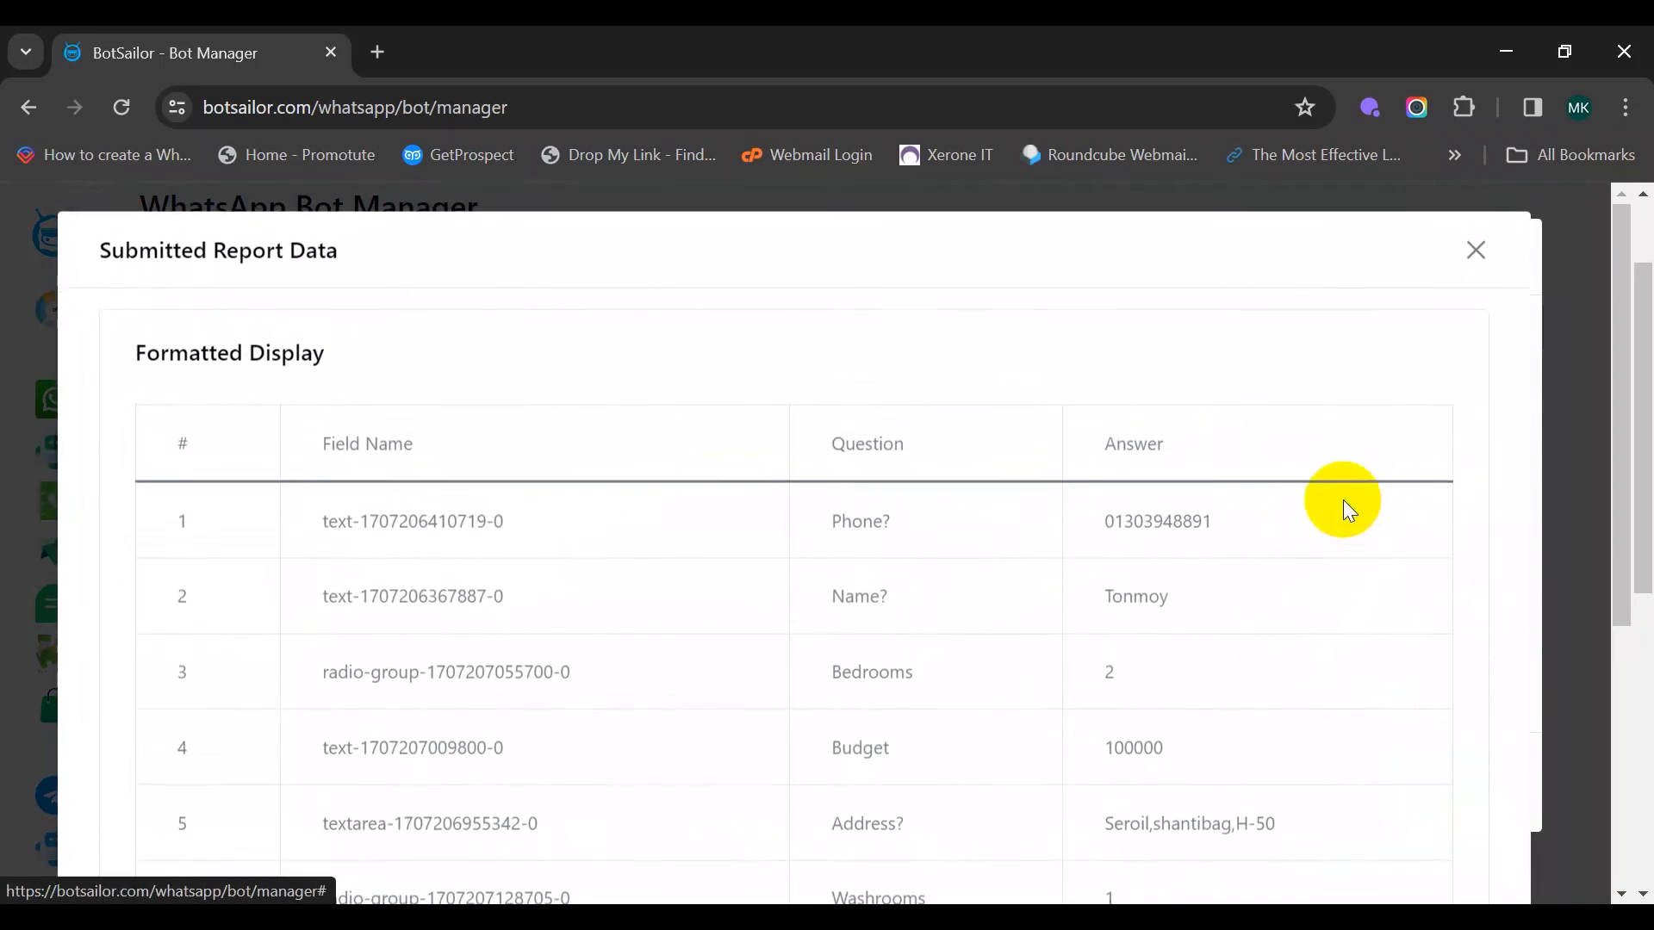
pyautogui.scroll(-5, 1073, 527)
pyautogui.scroll(5, 1103, 520)
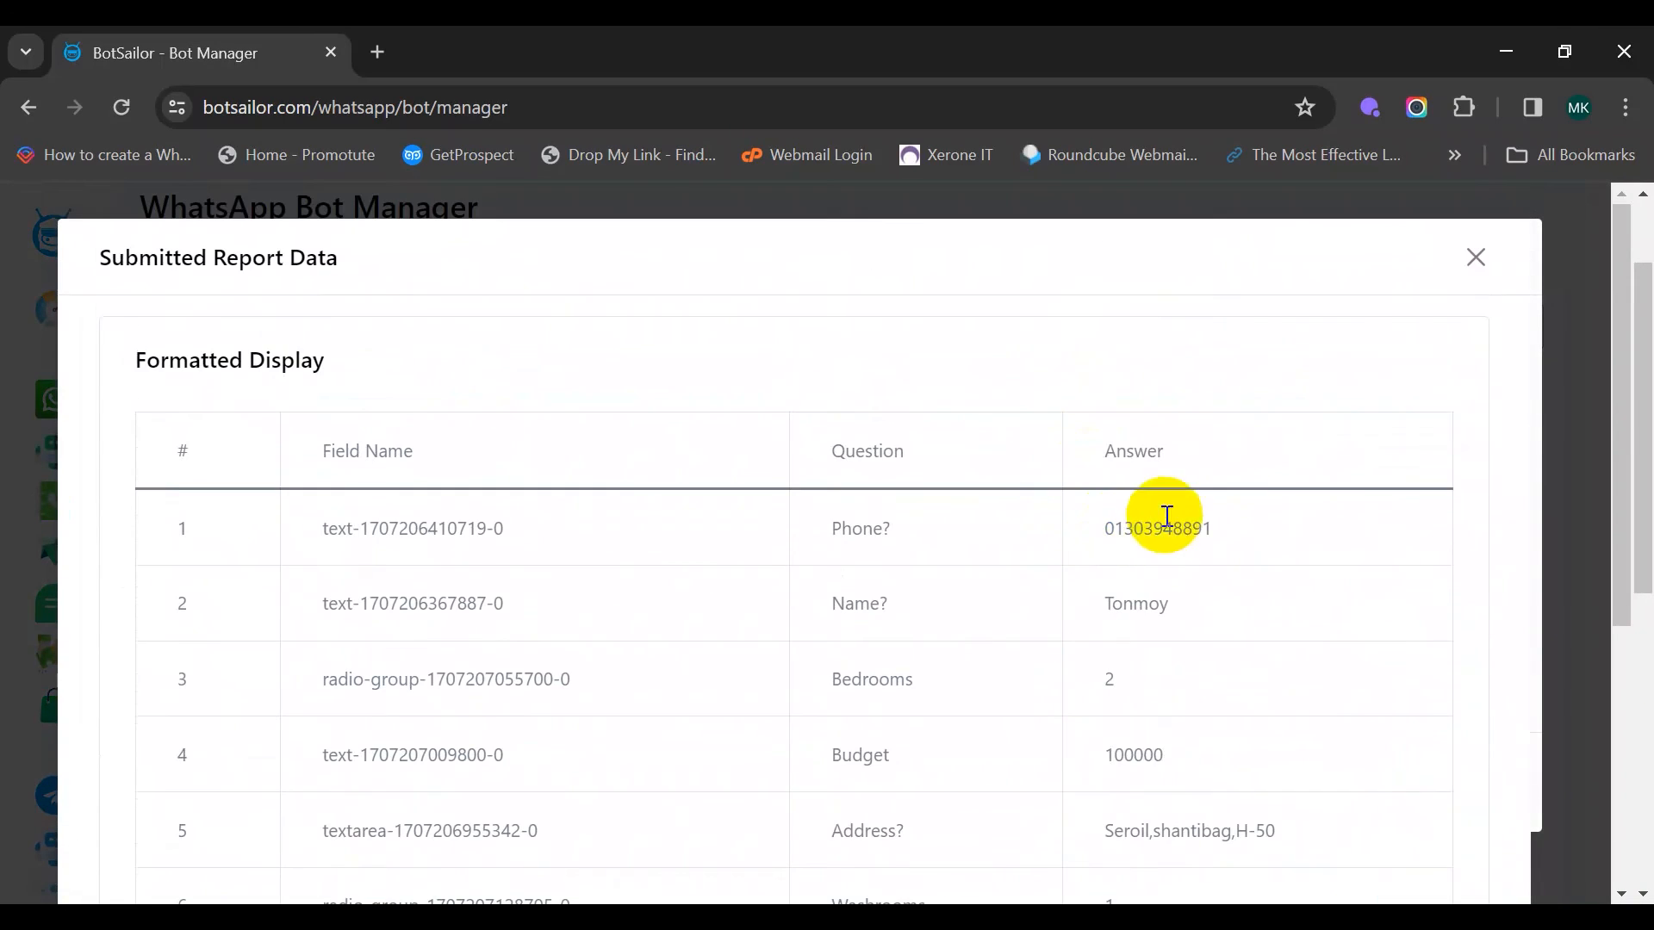
pyautogui.click(1471, 274)
pyautogui.click(1483, 260)
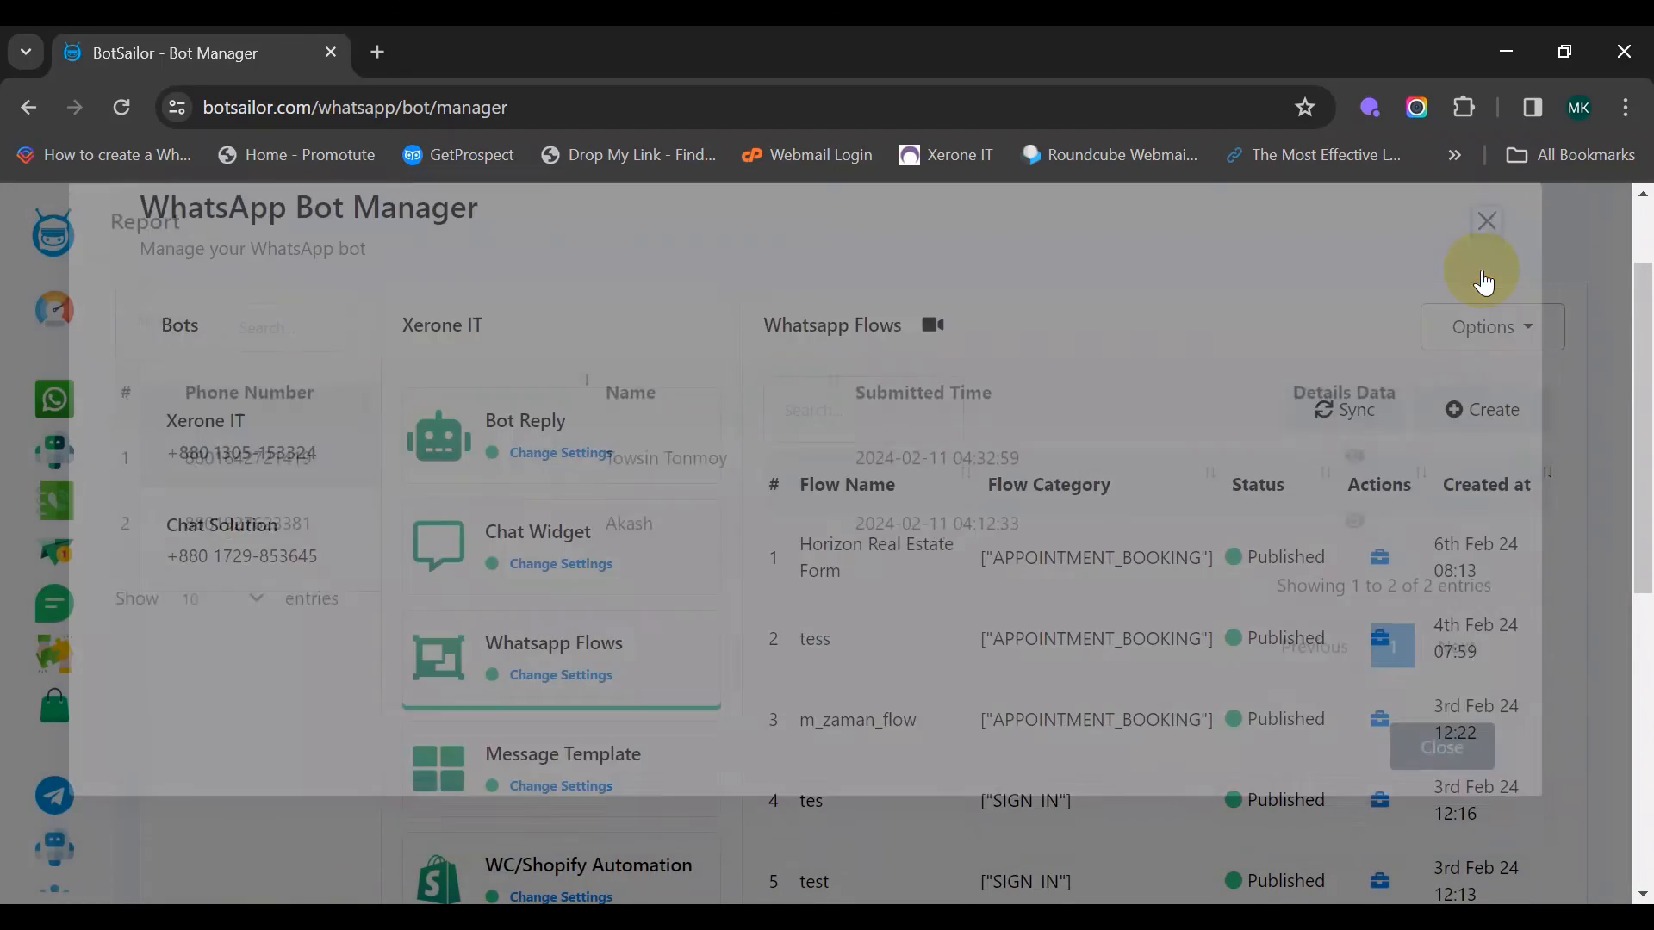
# Download the form's submission report as CSV and open it in Excel
pyautogui.click(1397, 557)
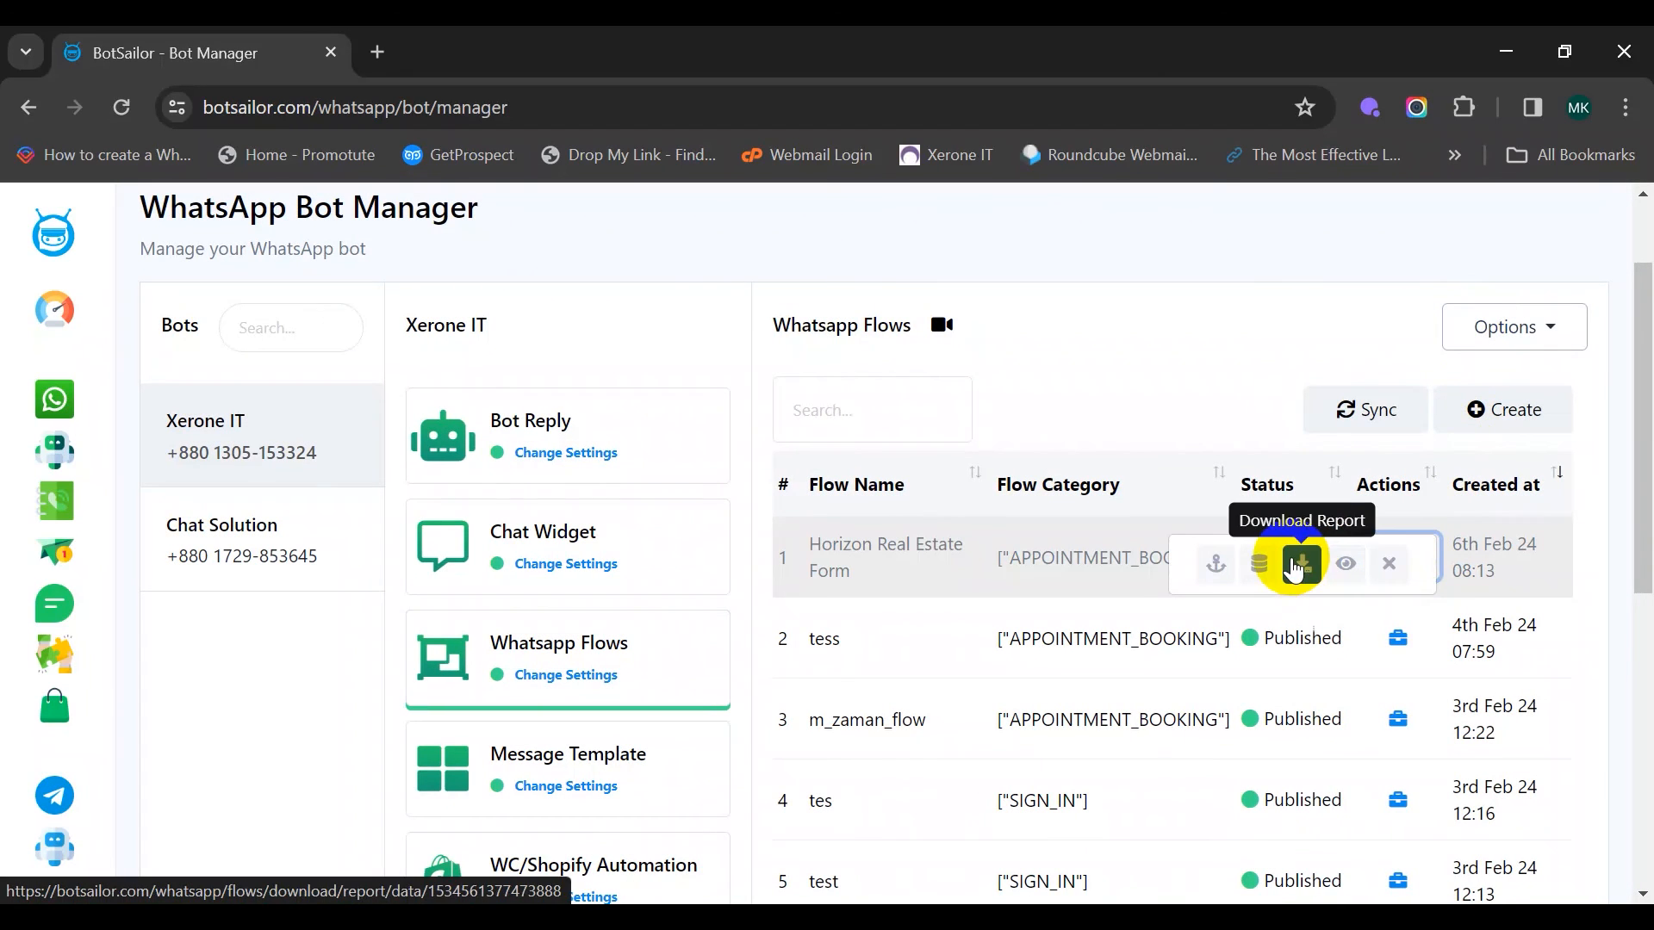
pyautogui.click(1300, 563)
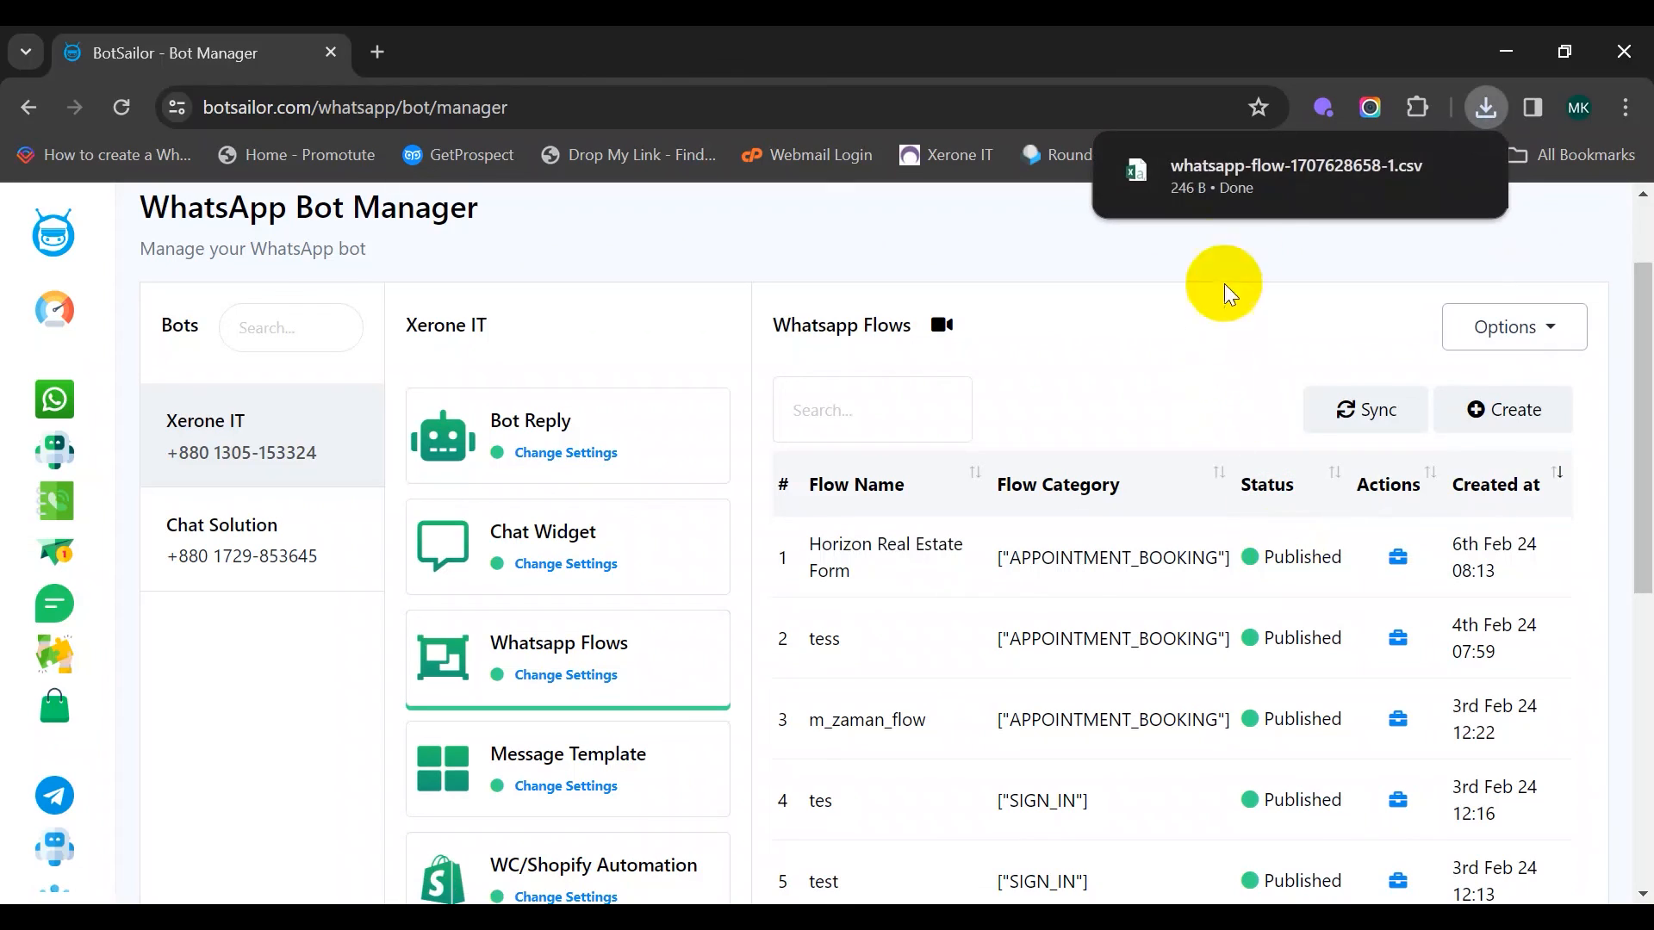
pyautogui.moveTo(1280, 172)
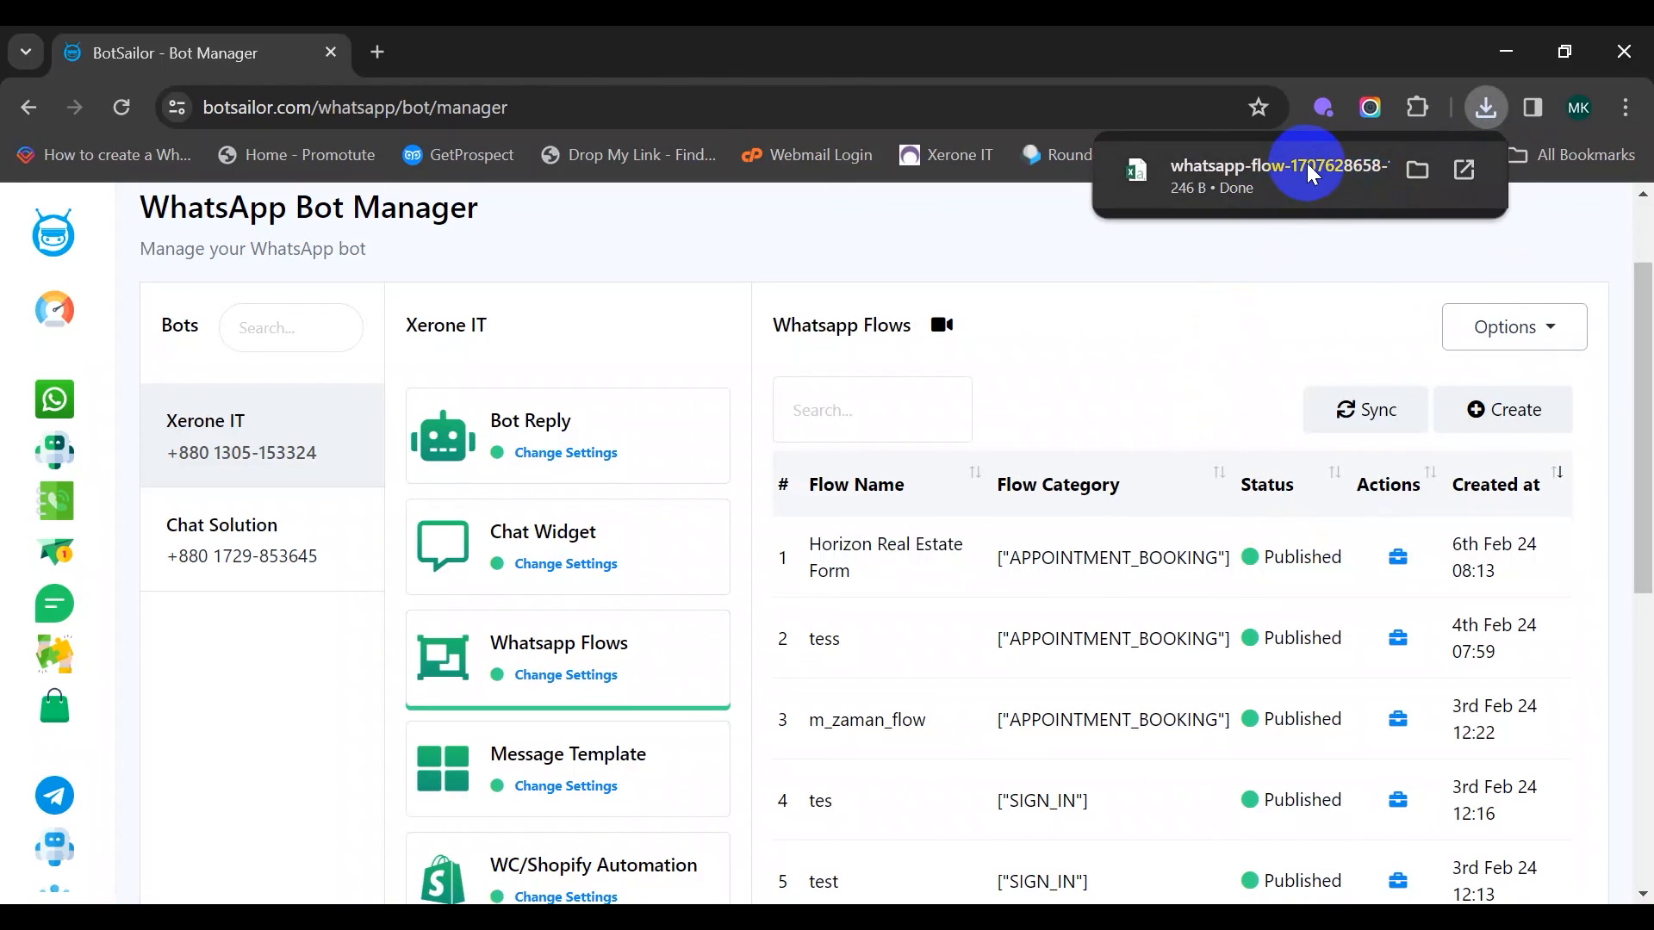
pyautogui.click(1311, 173)
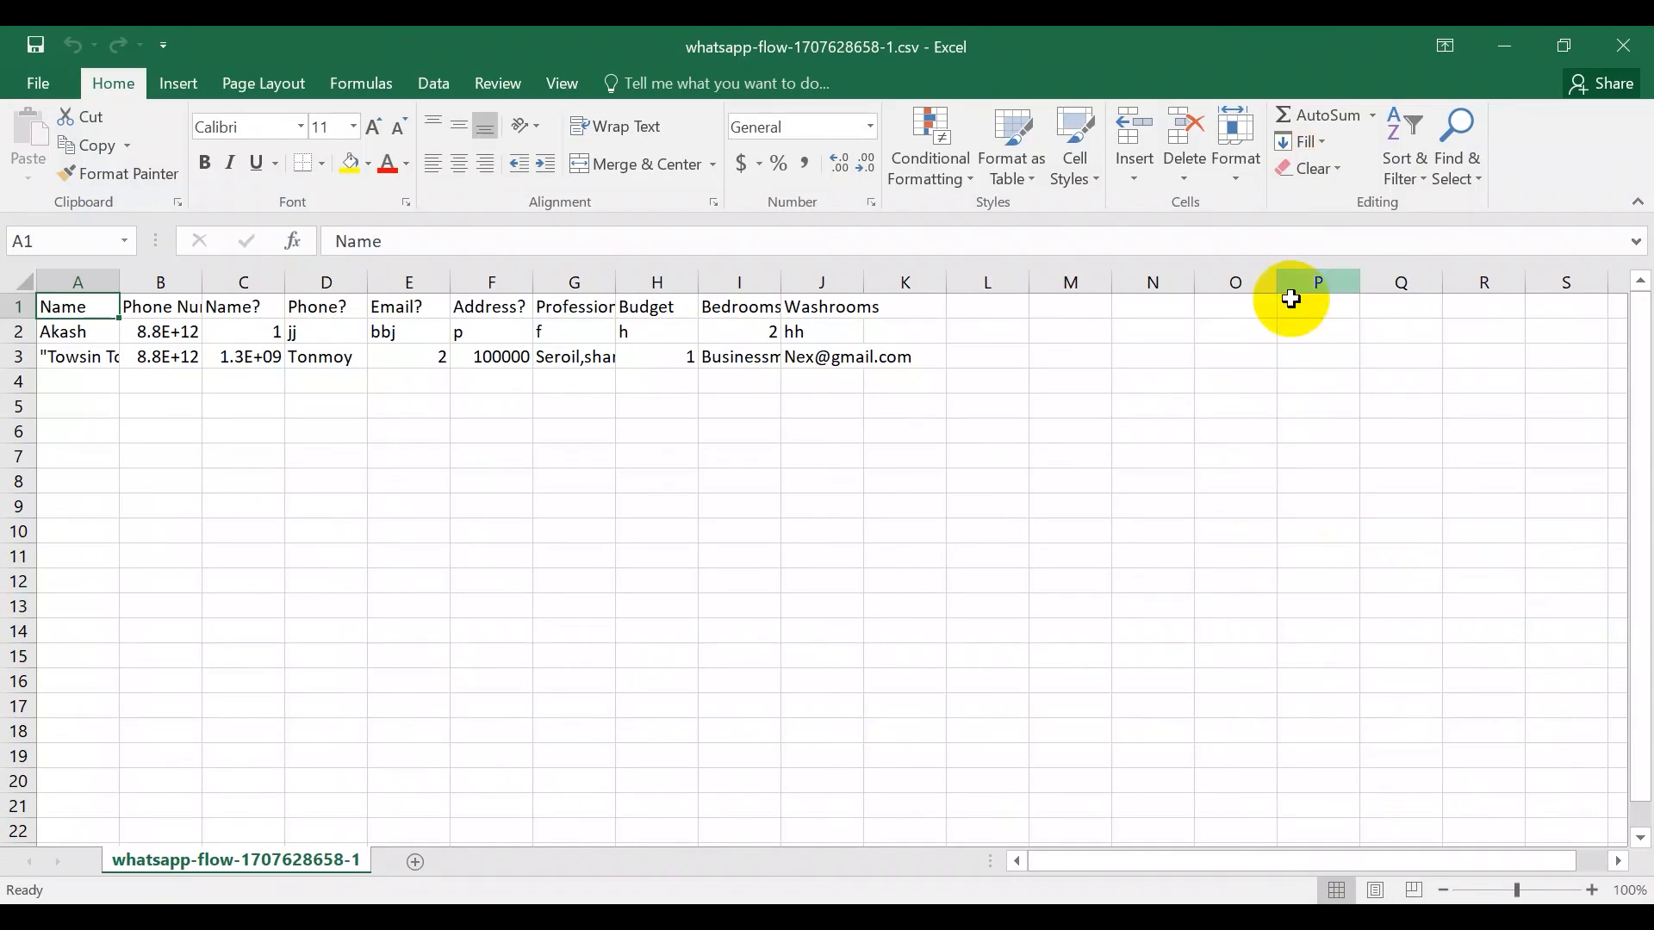
pyautogui.scroll(-1, 832, 410)
pyautogui.scroll(1, 835, 418)
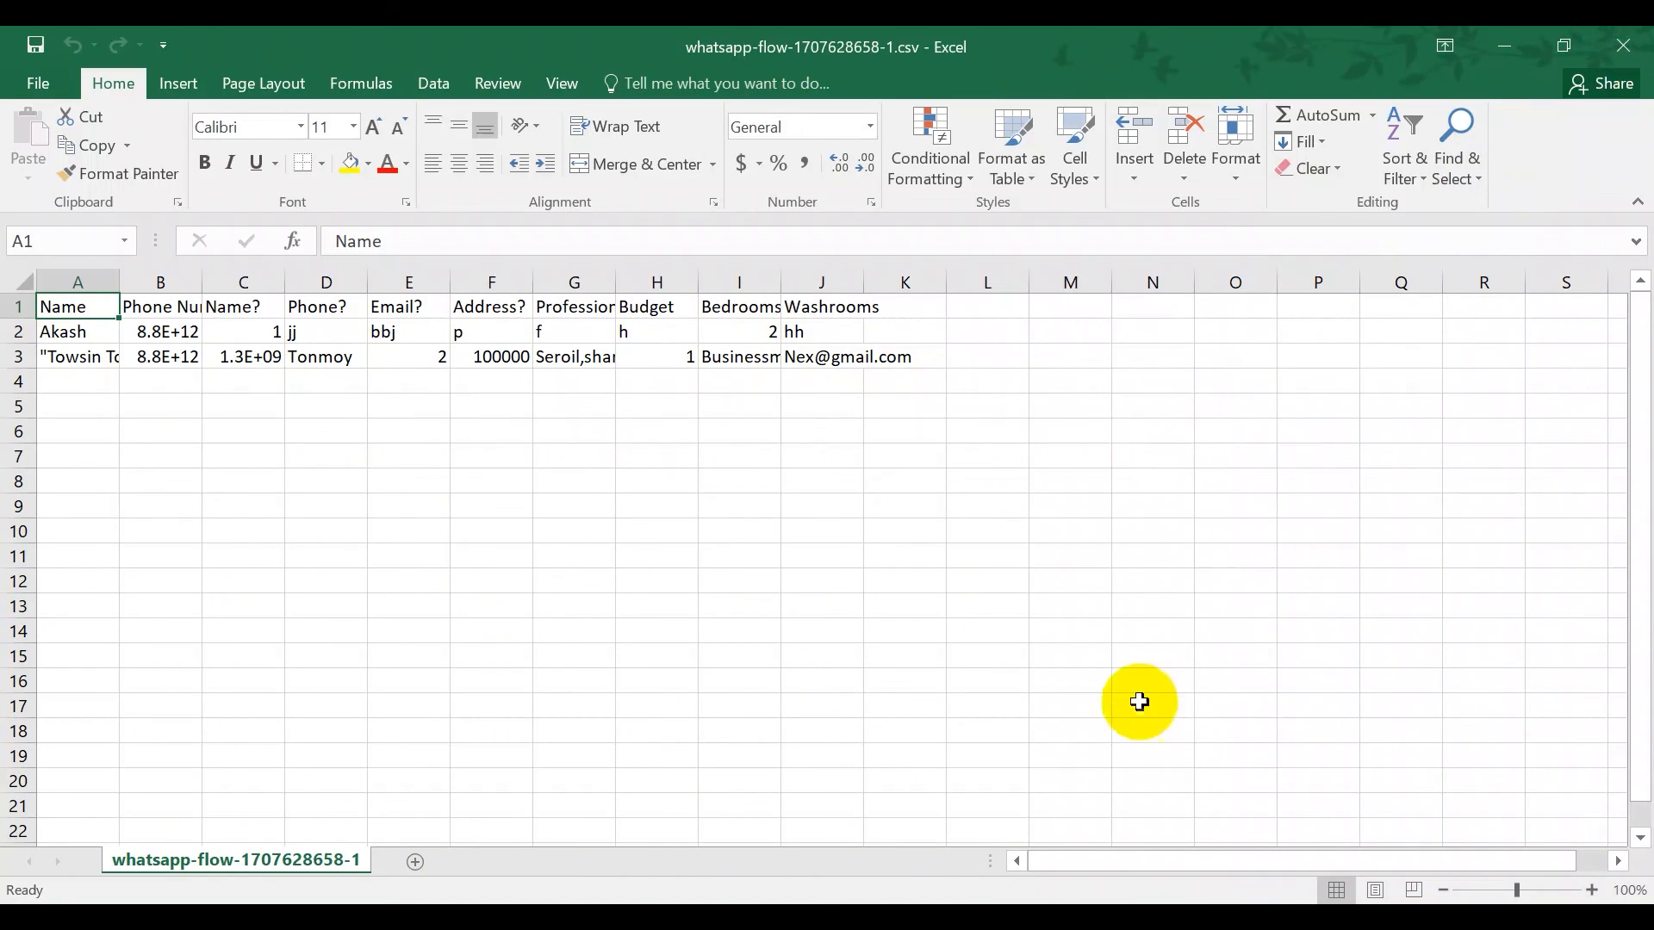
pyautogui.click(1623, 45)
pyautogui.scroll(-2, 1100, 480)
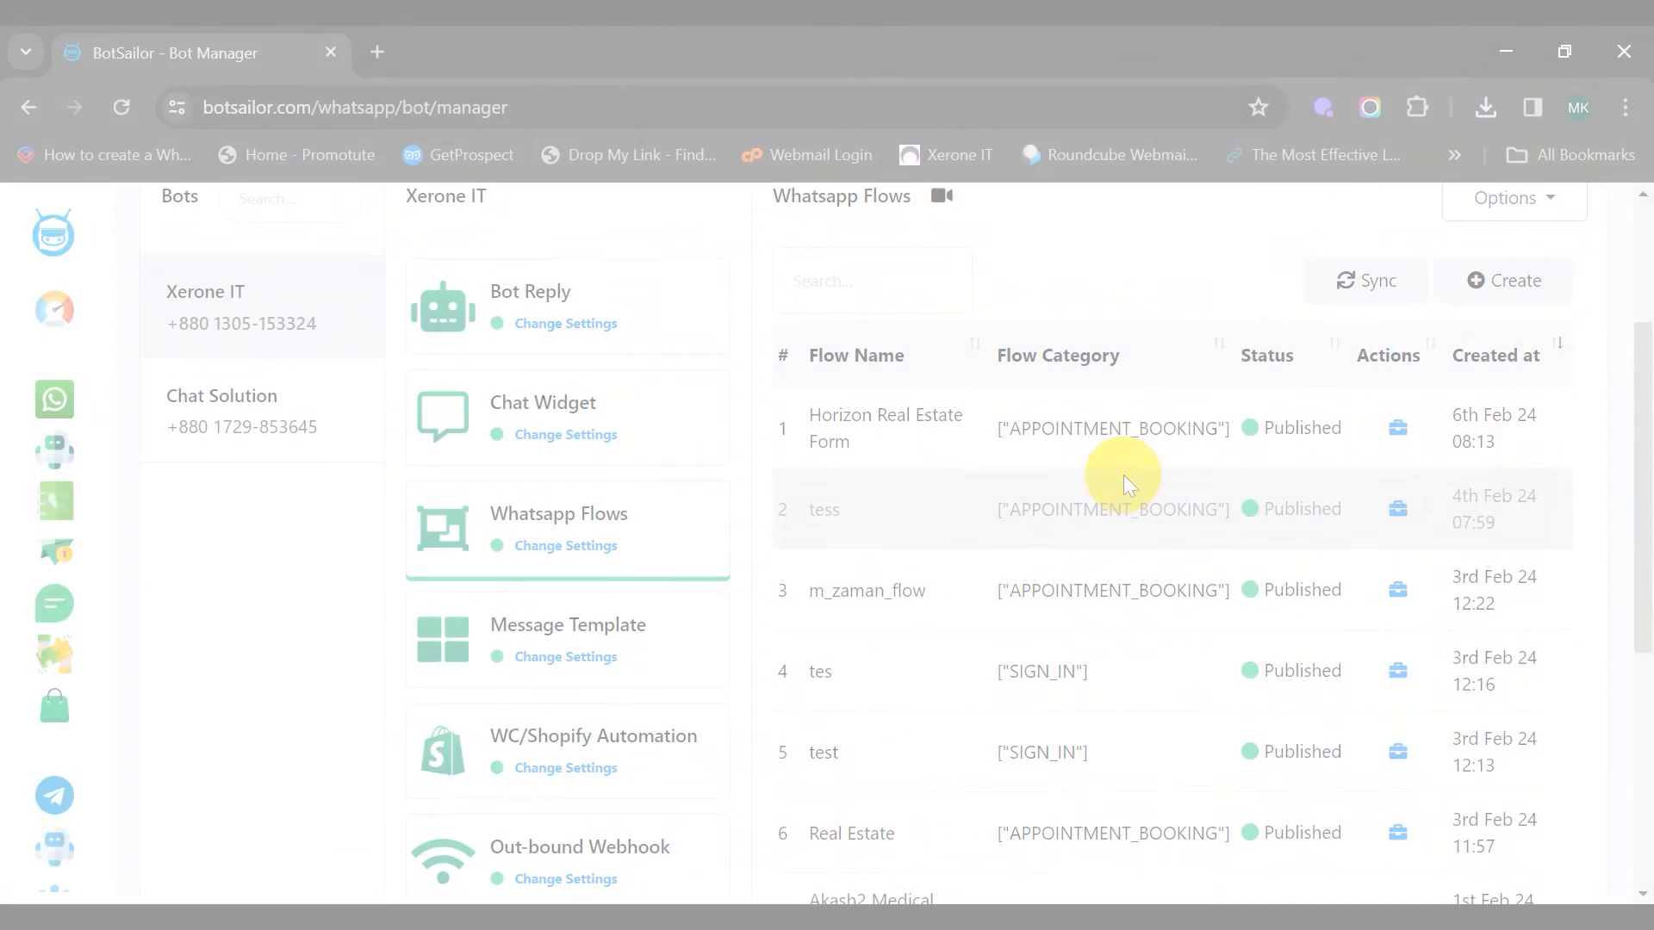